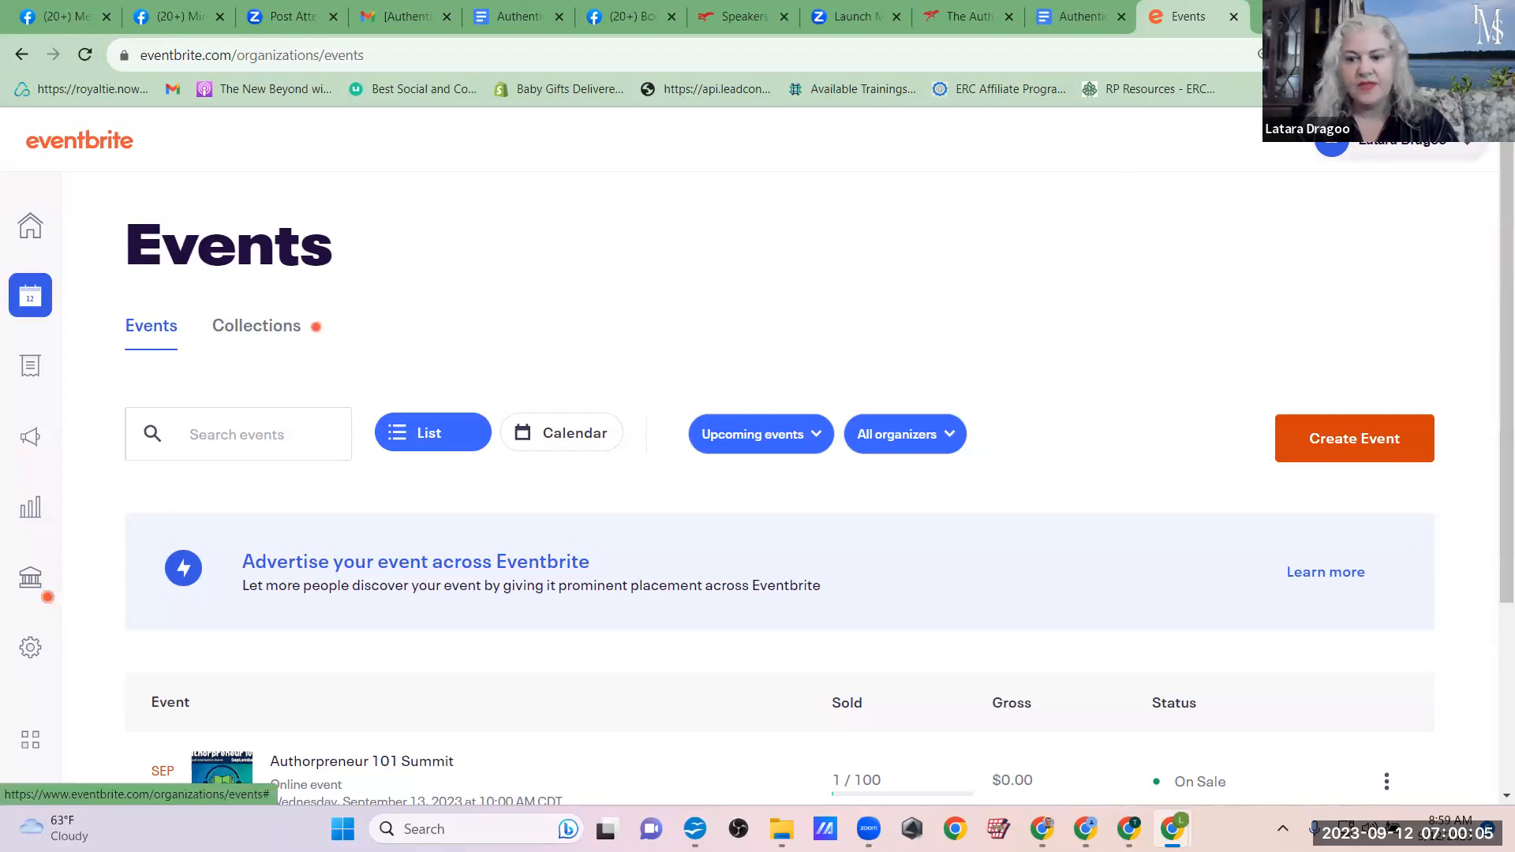
Step: Create a new event from scratch and start on its title in the basic info
{"action": "left_click", "coordinate": [1335, 443]}
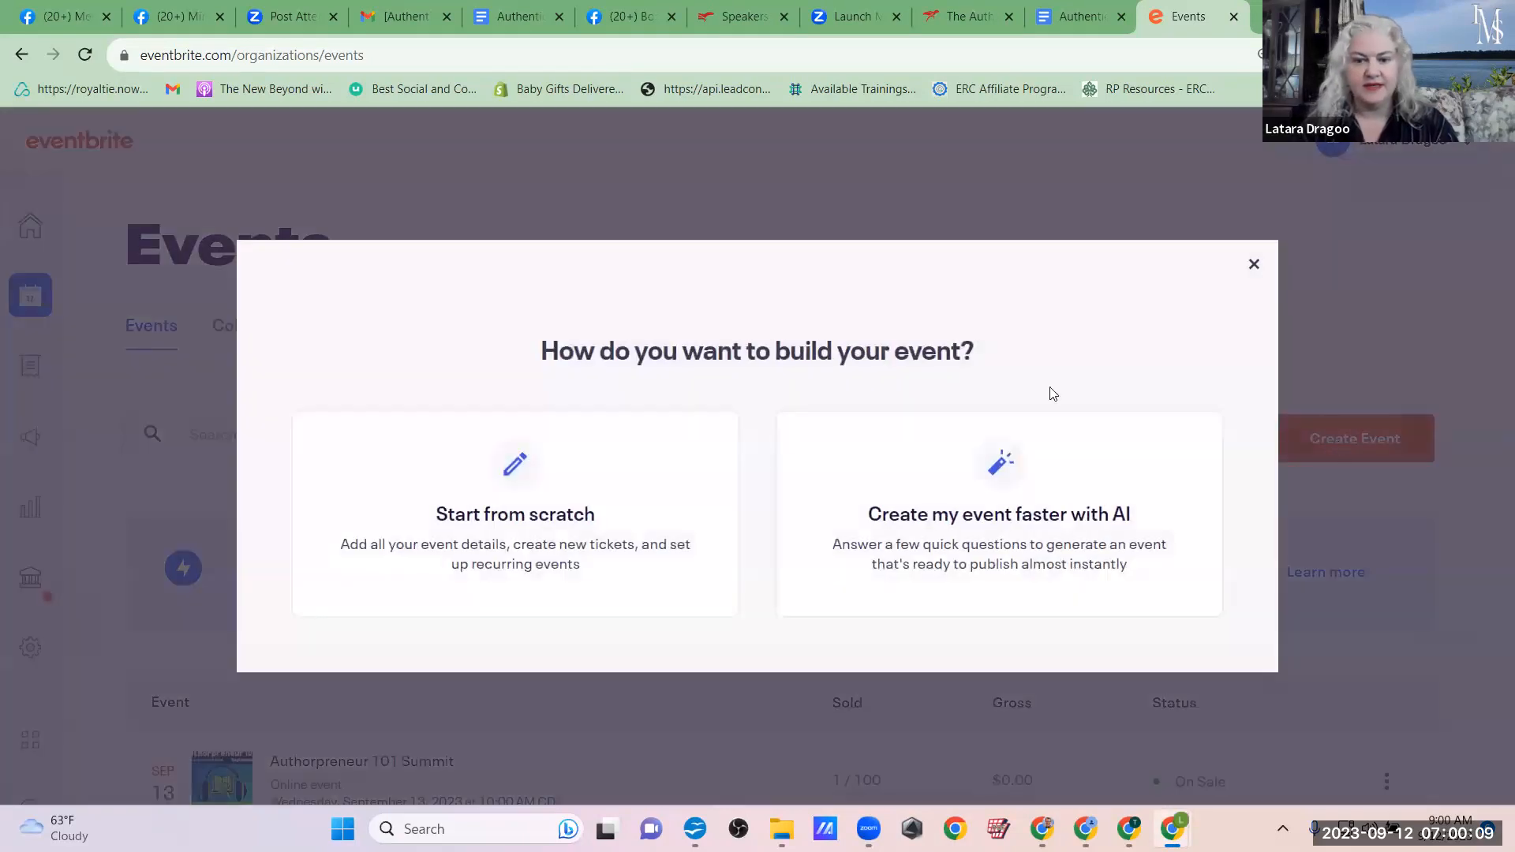
{"action": "left_click", "coordinate": [551, 541]}
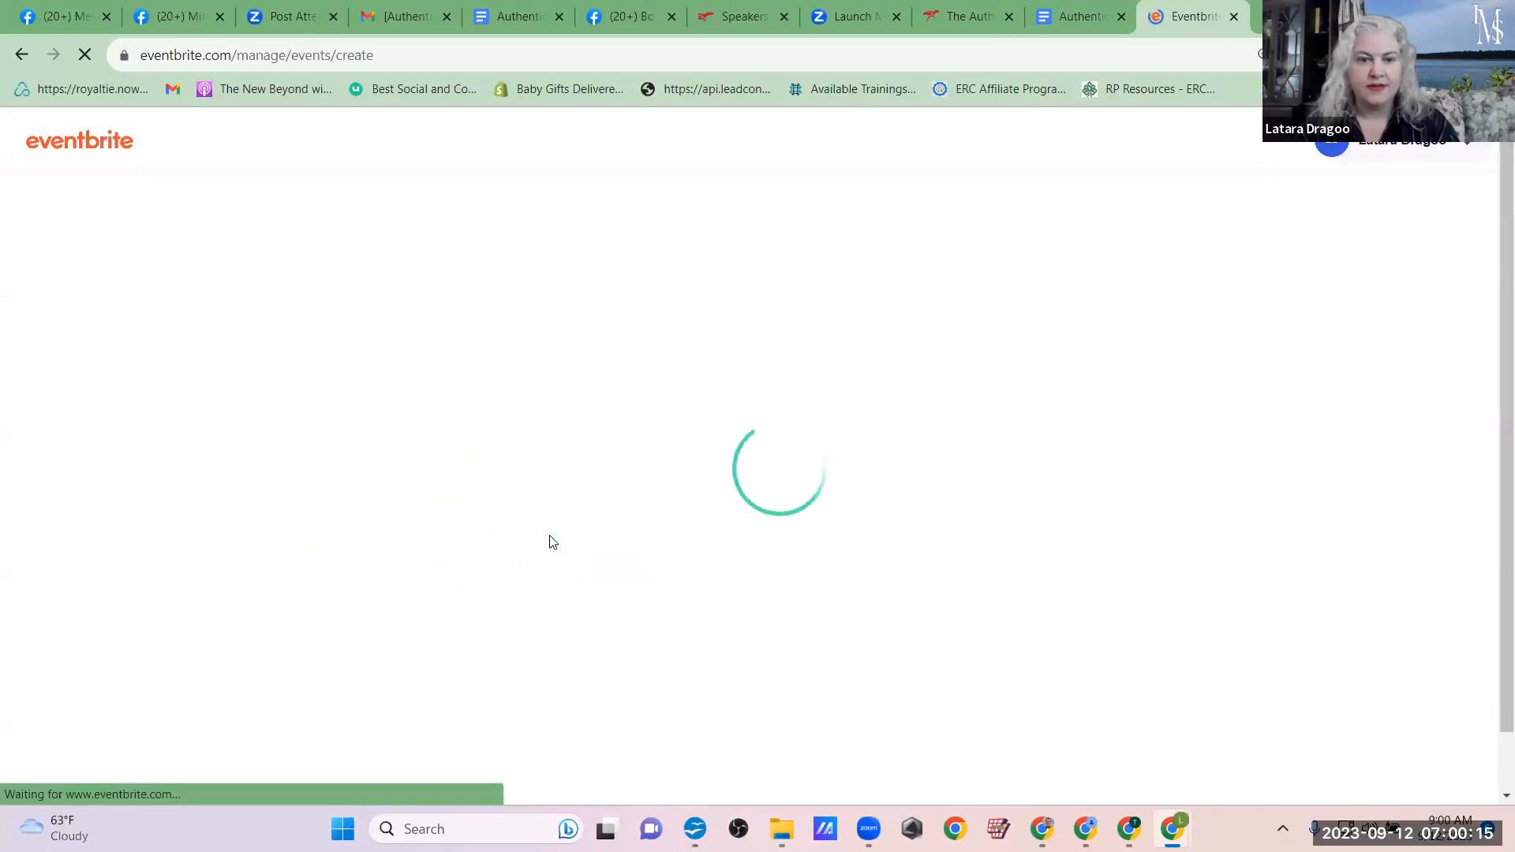
{"action": "left_click", "coordinate": [478, 399]}
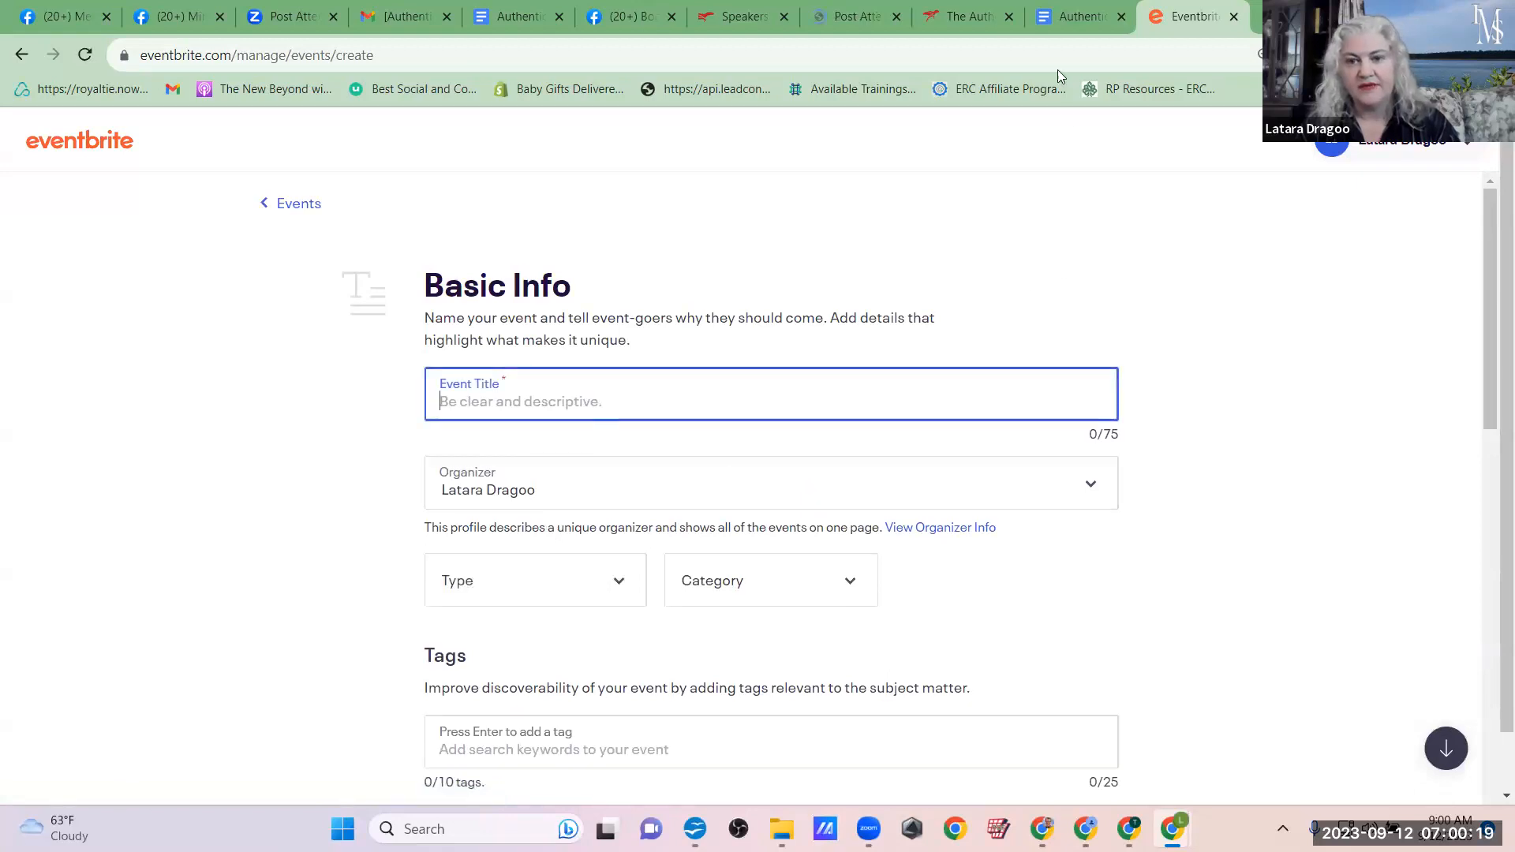
Step: Switch to the Authentic Marketing 2.0 Swipe and Links document and select the organizer's own promo link under Promo Links
{"action": "left_click", "coordinate": [1061, 11]}
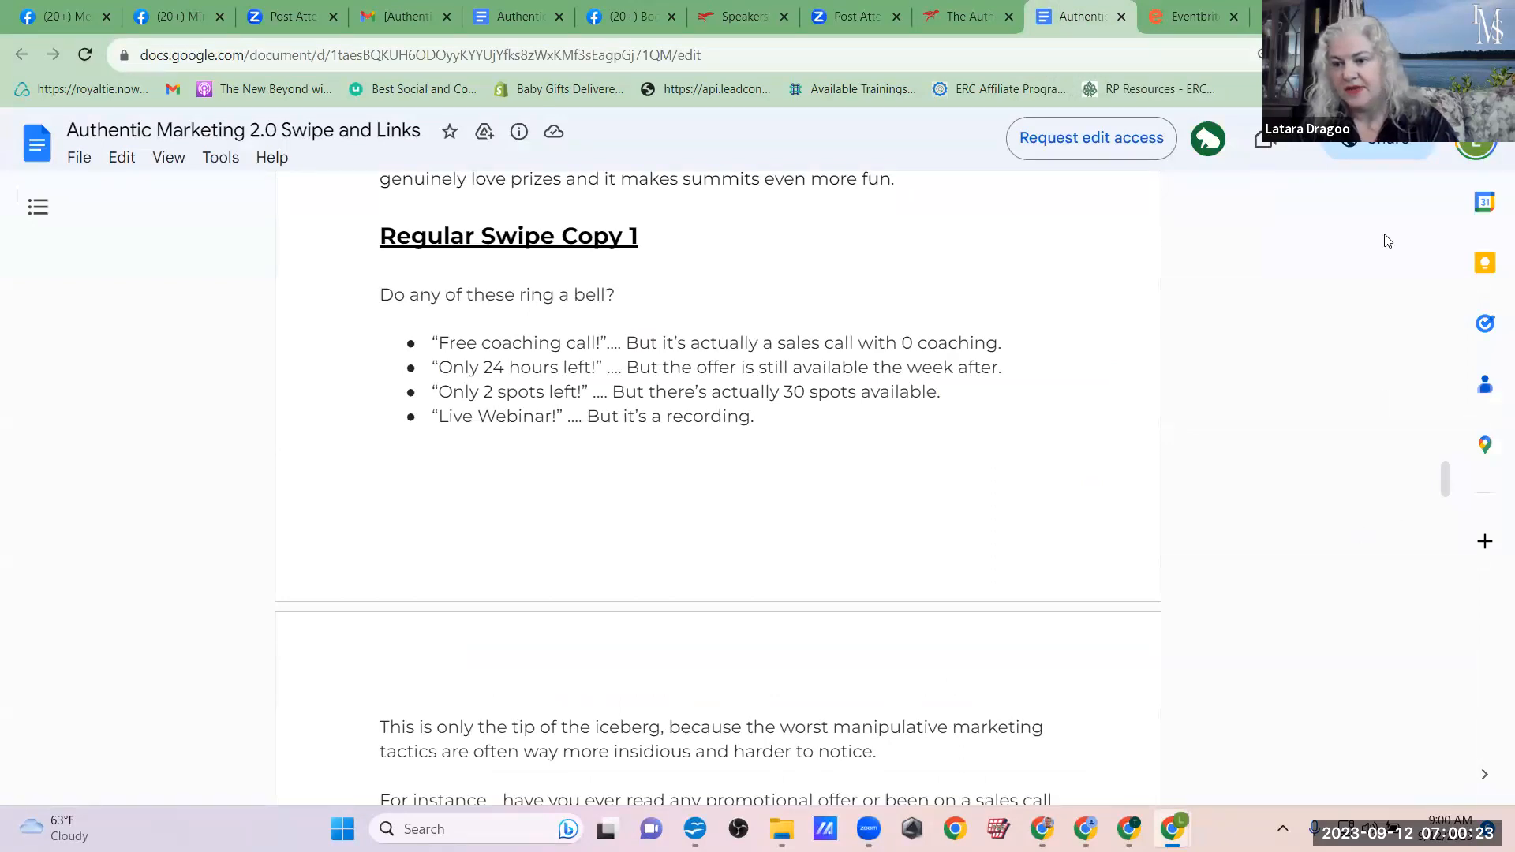
{"action": "left_click_drag", "start_coordinate": [1448, 477], "coordinate": [1449, 193]}
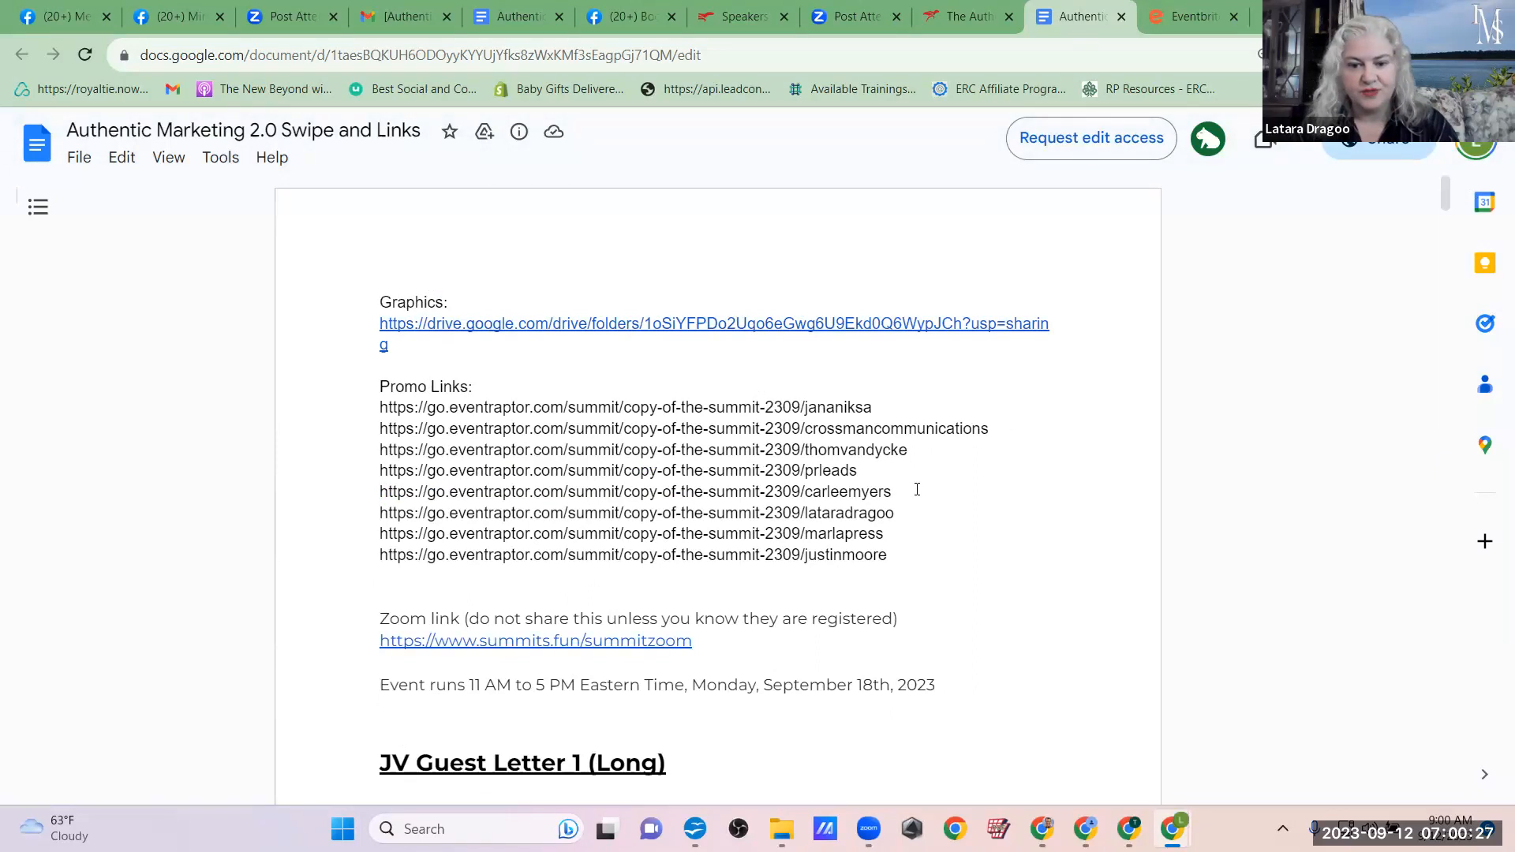
{"action": "left_click_drag", "start_coordinate": [900, 514], "coordinate": [360, 510]}
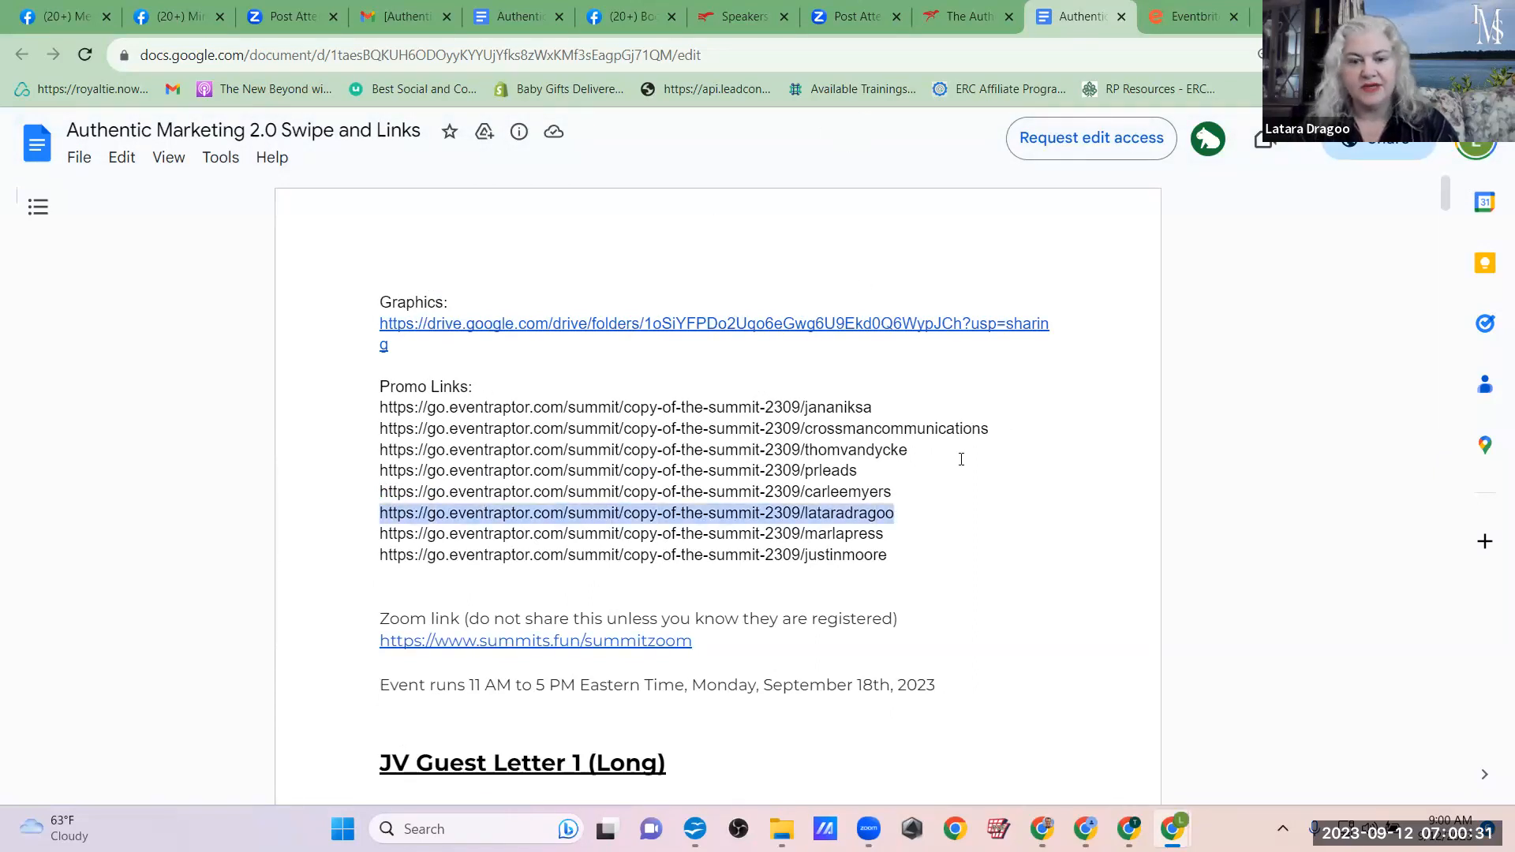
{"action": "scroll", "coordinate": [1032, 546], "scroll_direction": "down", "scroll_amount": 3}
{"action": "scroll", "coordinate": [1032, 546], "scroll_direction": "up", "scroll_amount": 3}
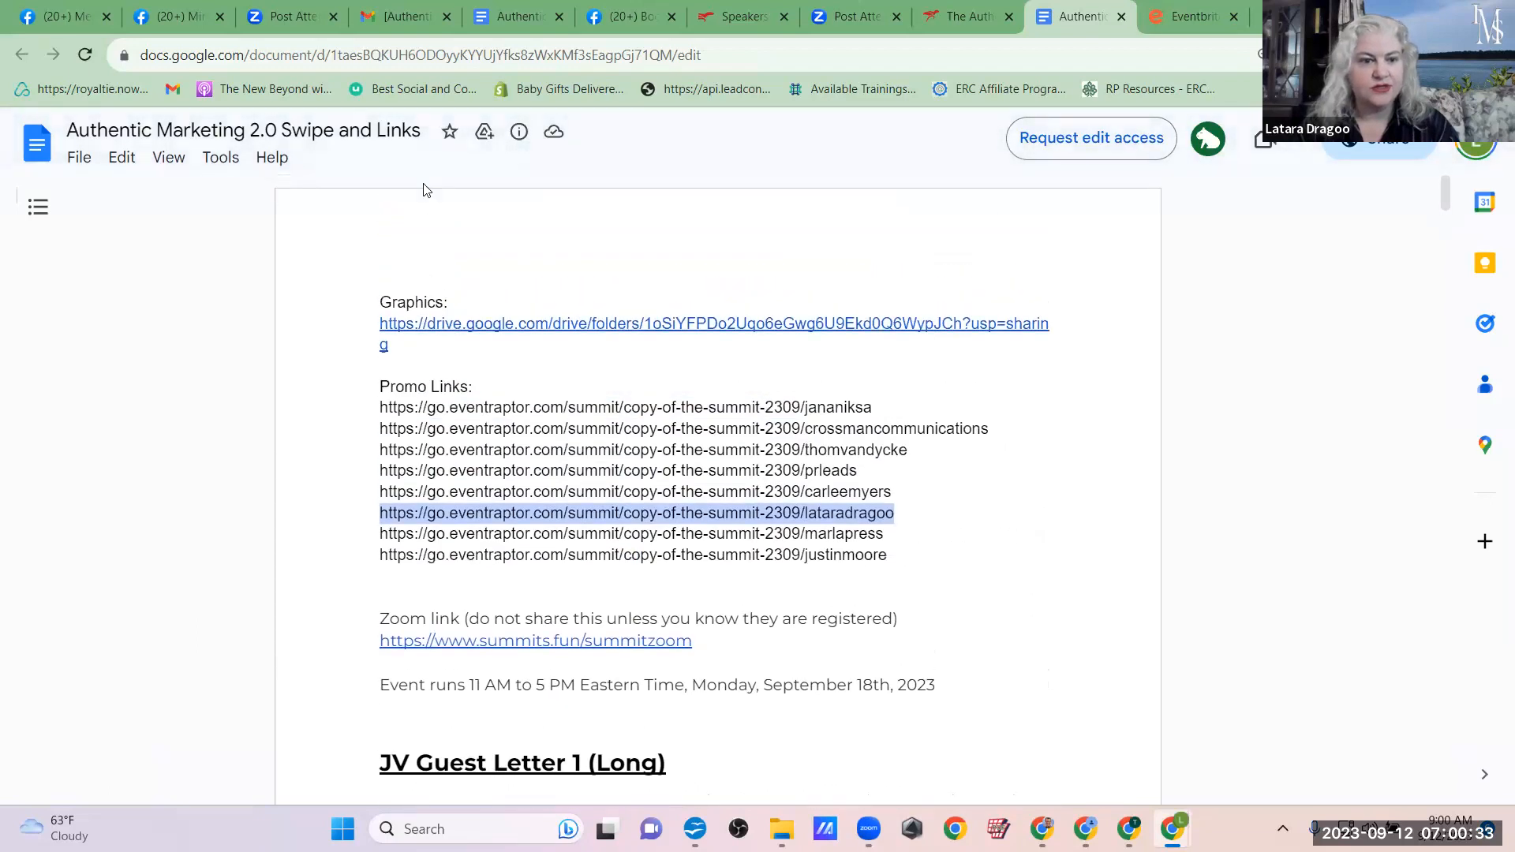
Step: Copy "Authentic Marketing 2.0" from the document's name into the Eventbrite event title and add "Summit" to it
{"action": "left_click_drag", "start_coordinate": [276, 130], "coordinate": [67, 125]}
{"action": "key", "text": "ctrl+c"}
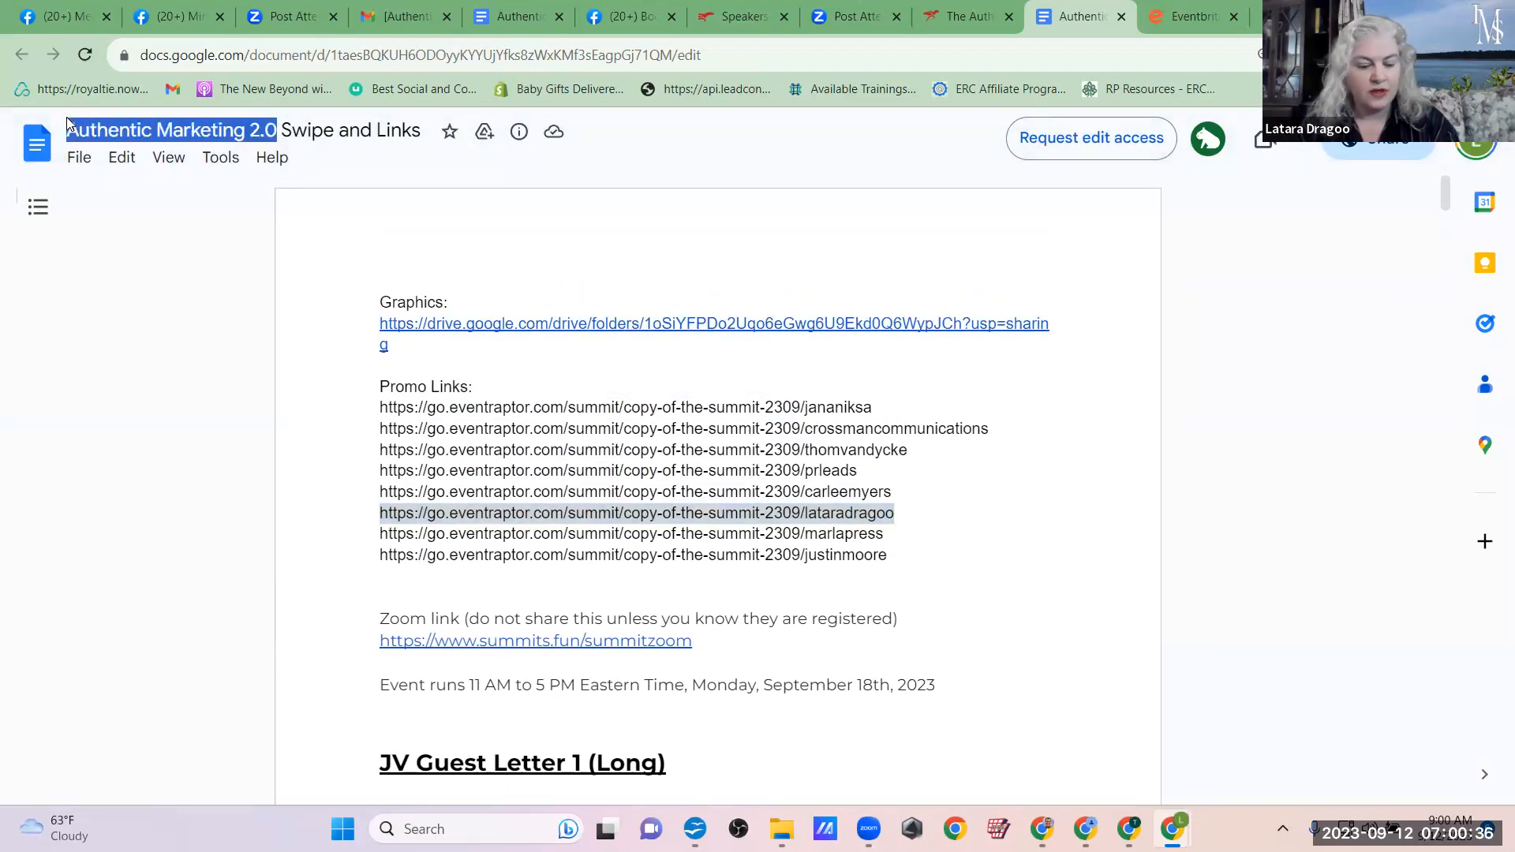
{"action": "left_click", "coordinate": [1187, 16]}
{"action": "key", "text": "ctrl+v"}
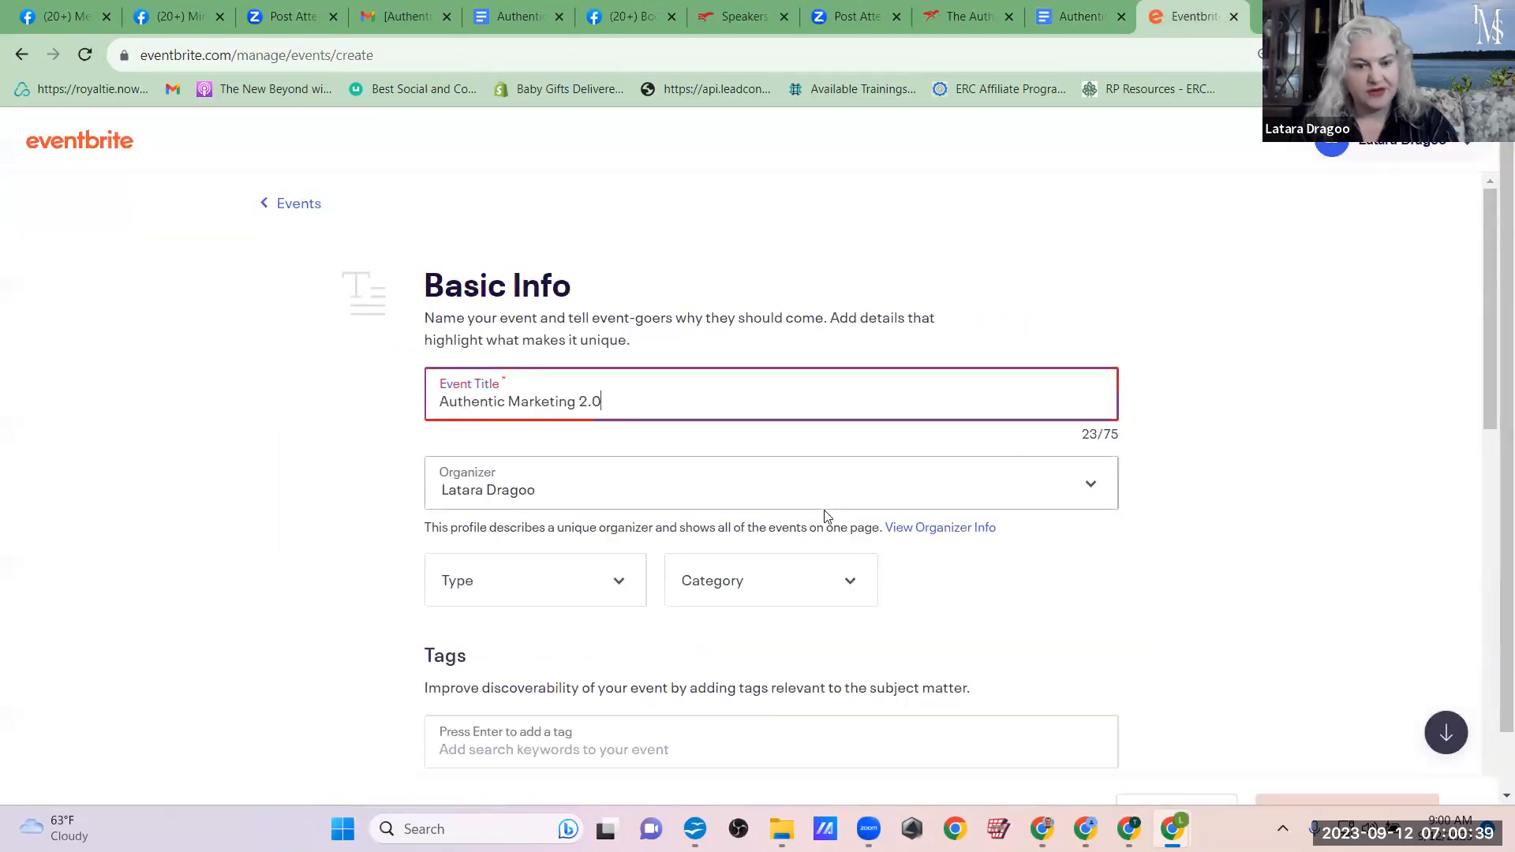
{"action": "type", "text": "Summit"}
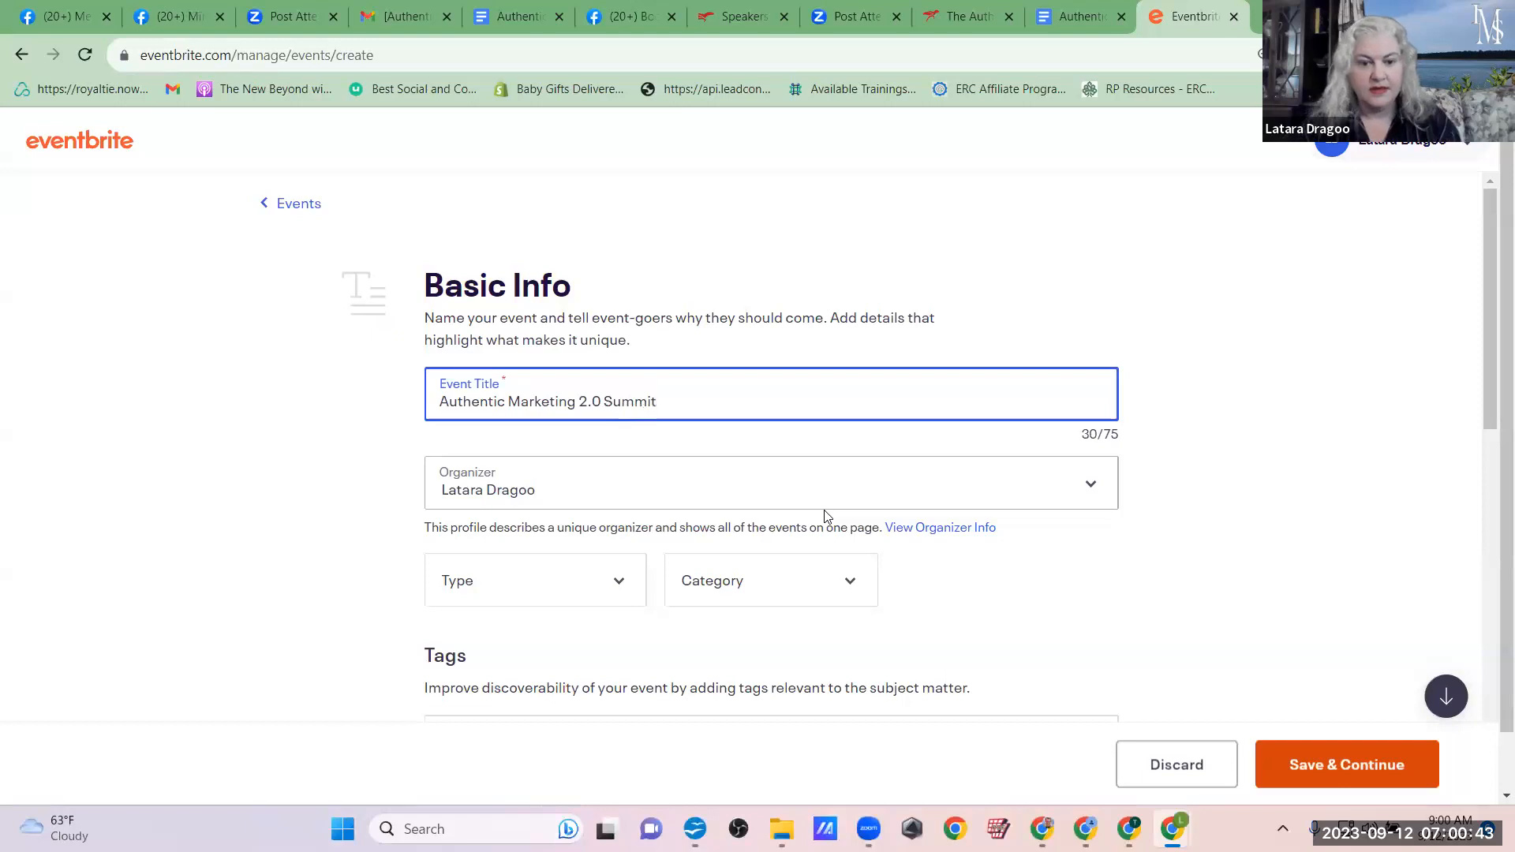
Step: Set the event type to Conference, the category to Business & Professional and the subcategory to Sales & Marketing
{"action": "scroll", "coordinate": [824, 517], "scroll_direction": "down", "scroll_amount": 2}
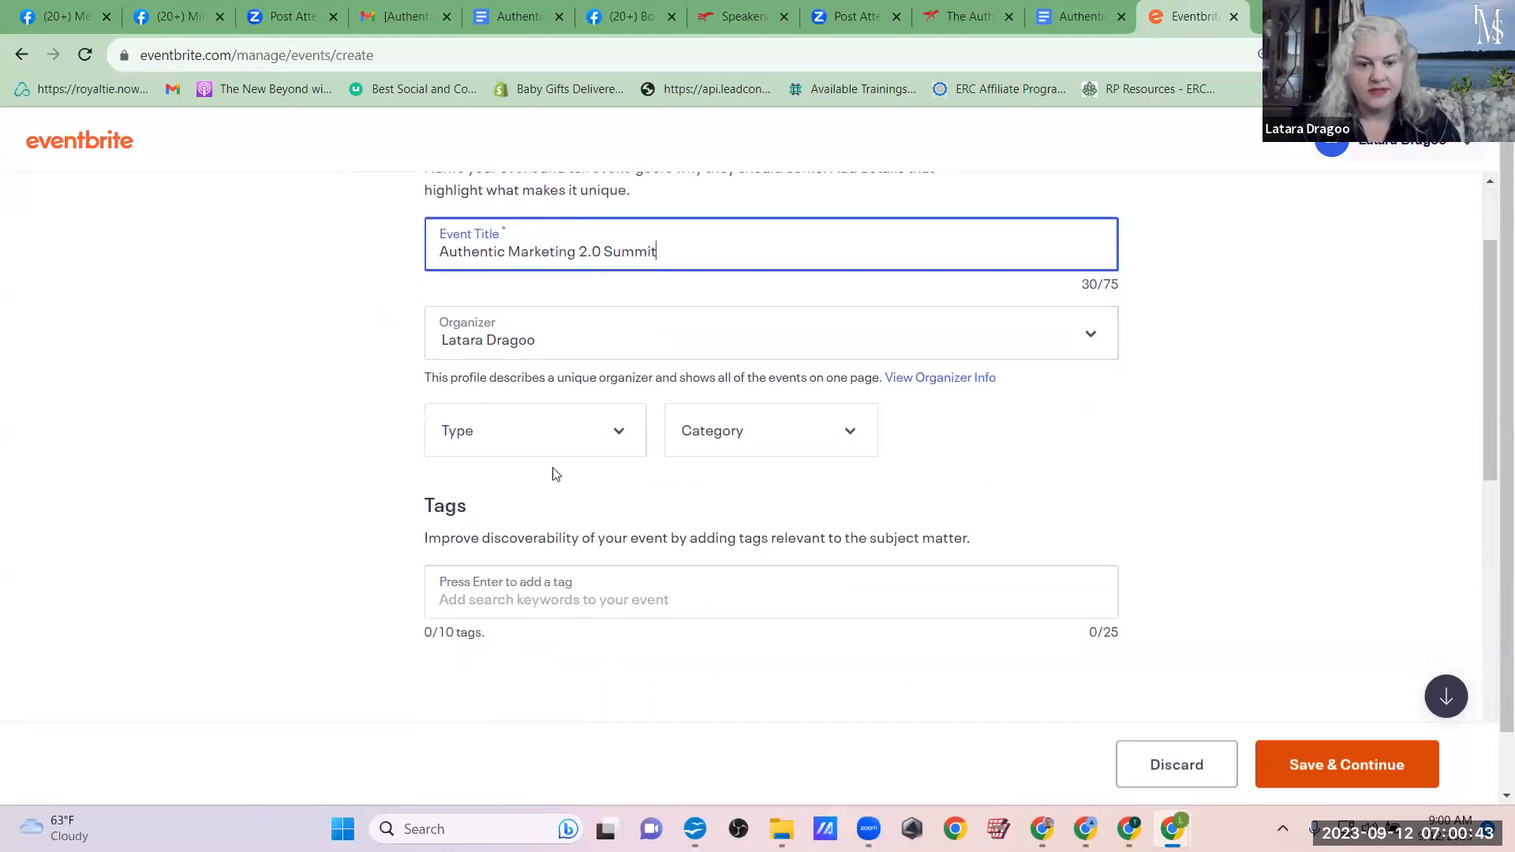
{"action": "left_click", "coordinate": [622, 427]}
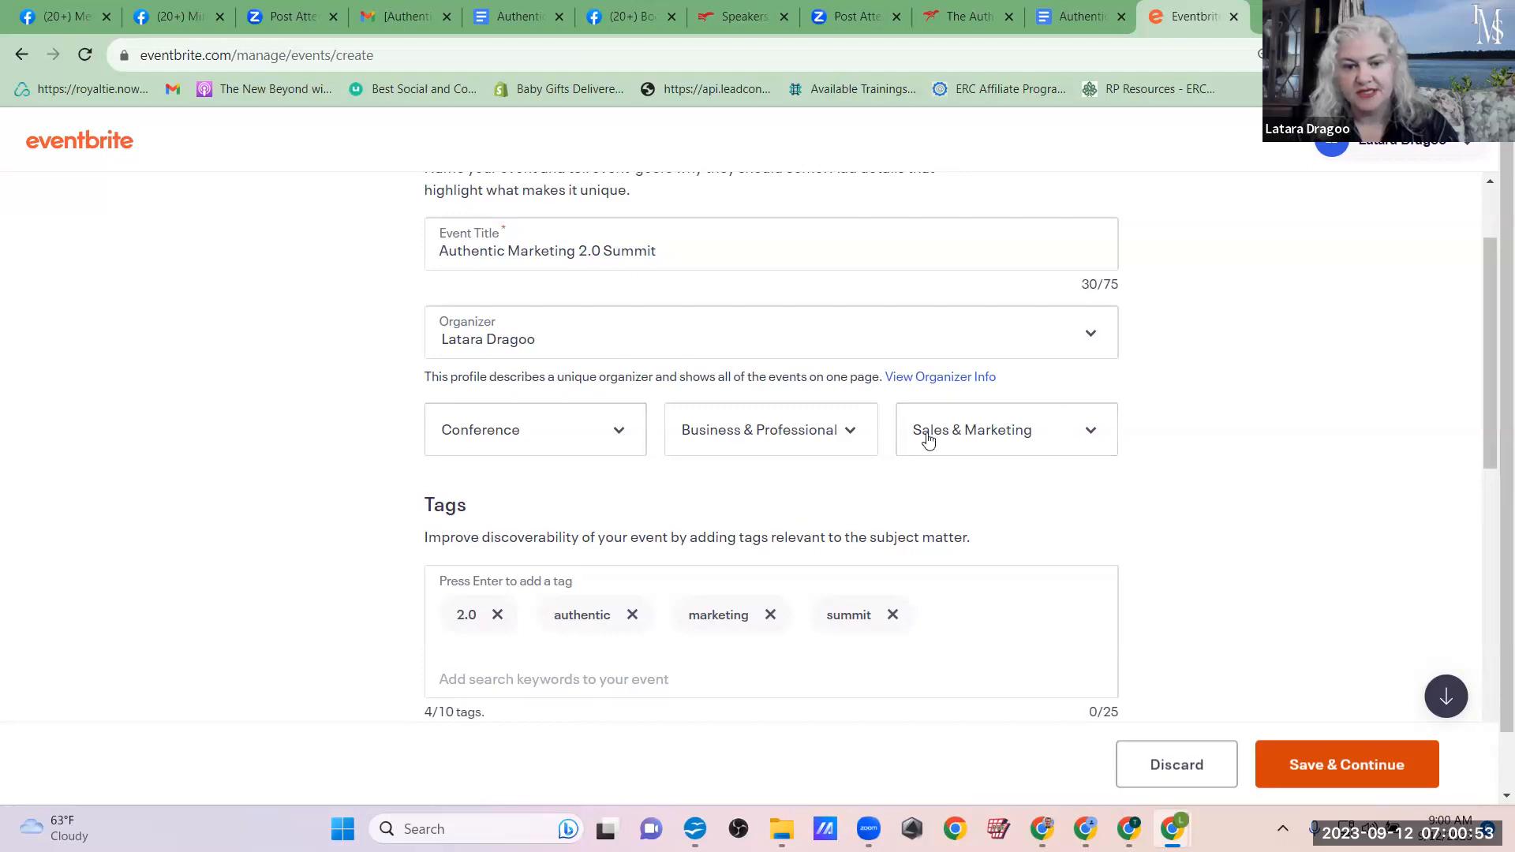
{"action": "left_click", "coordinate": [618, 448]}
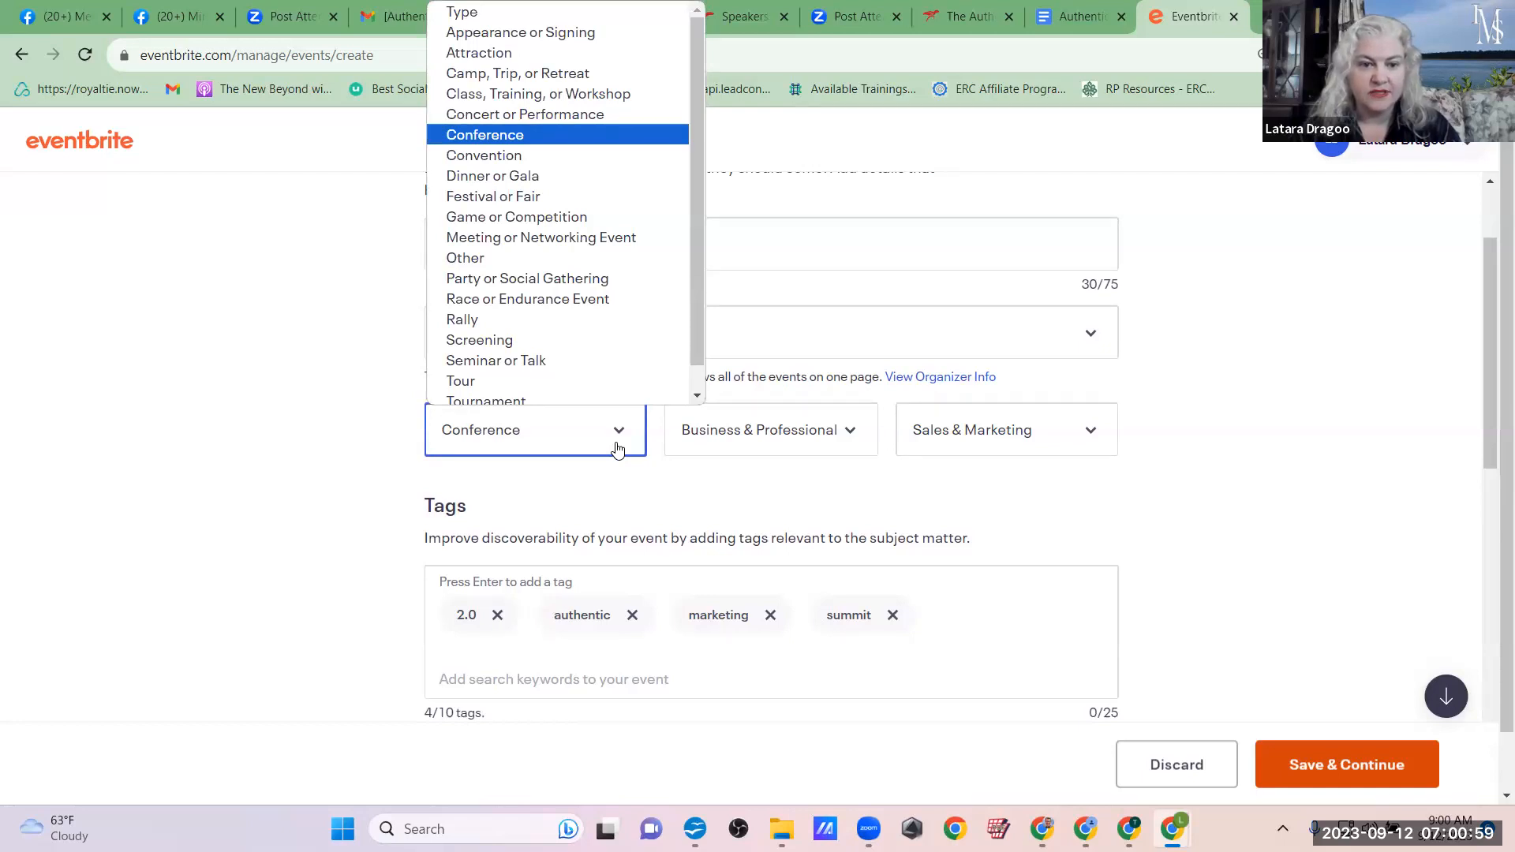
{"action": "left_click", "coordinate": [749, 446]}
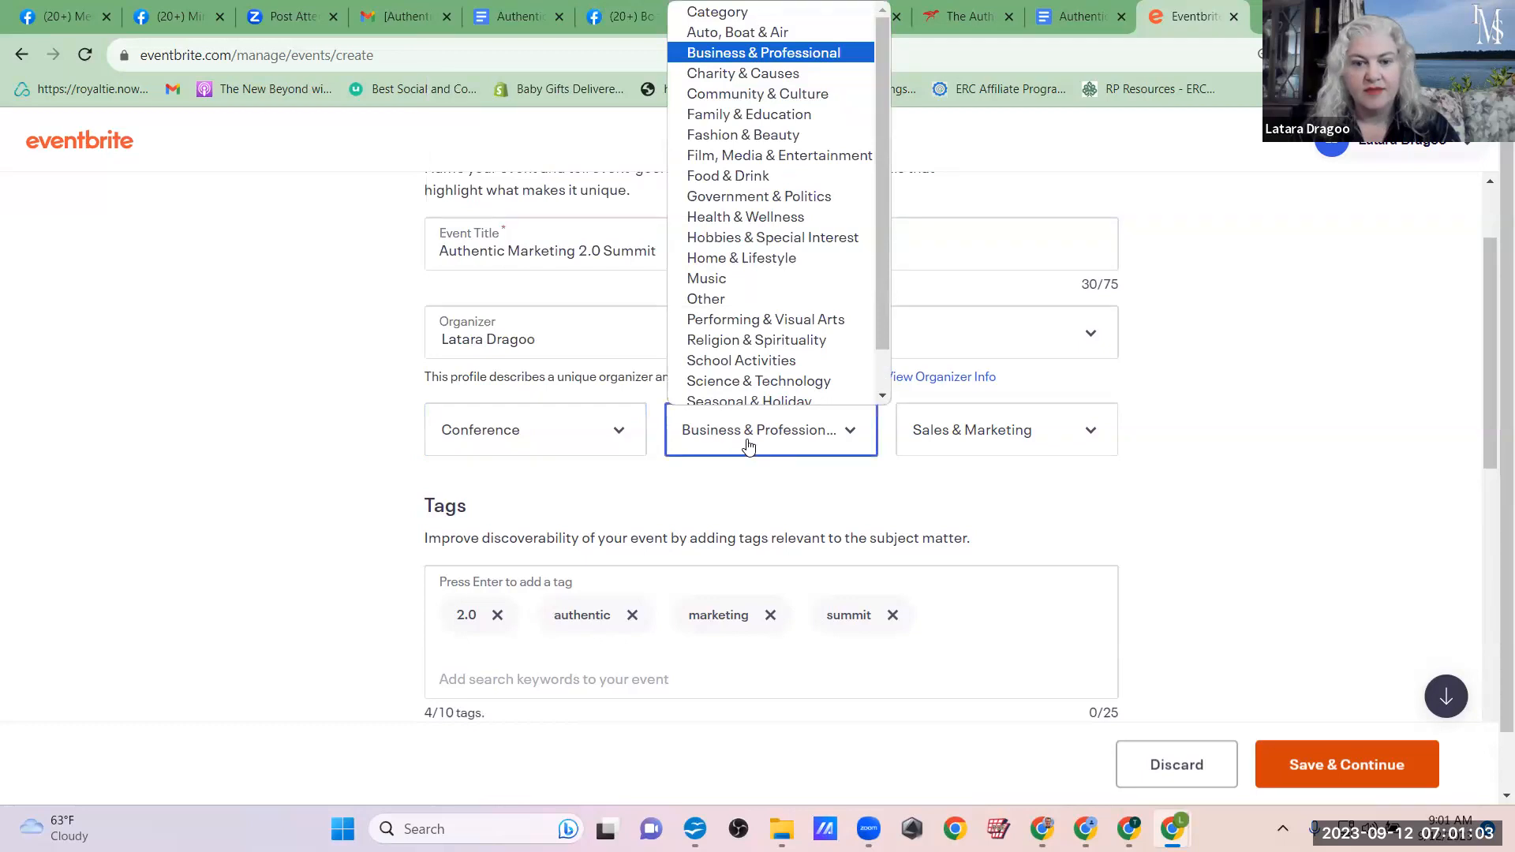
{"action": "left_click", "coordinate": [899, 460]}
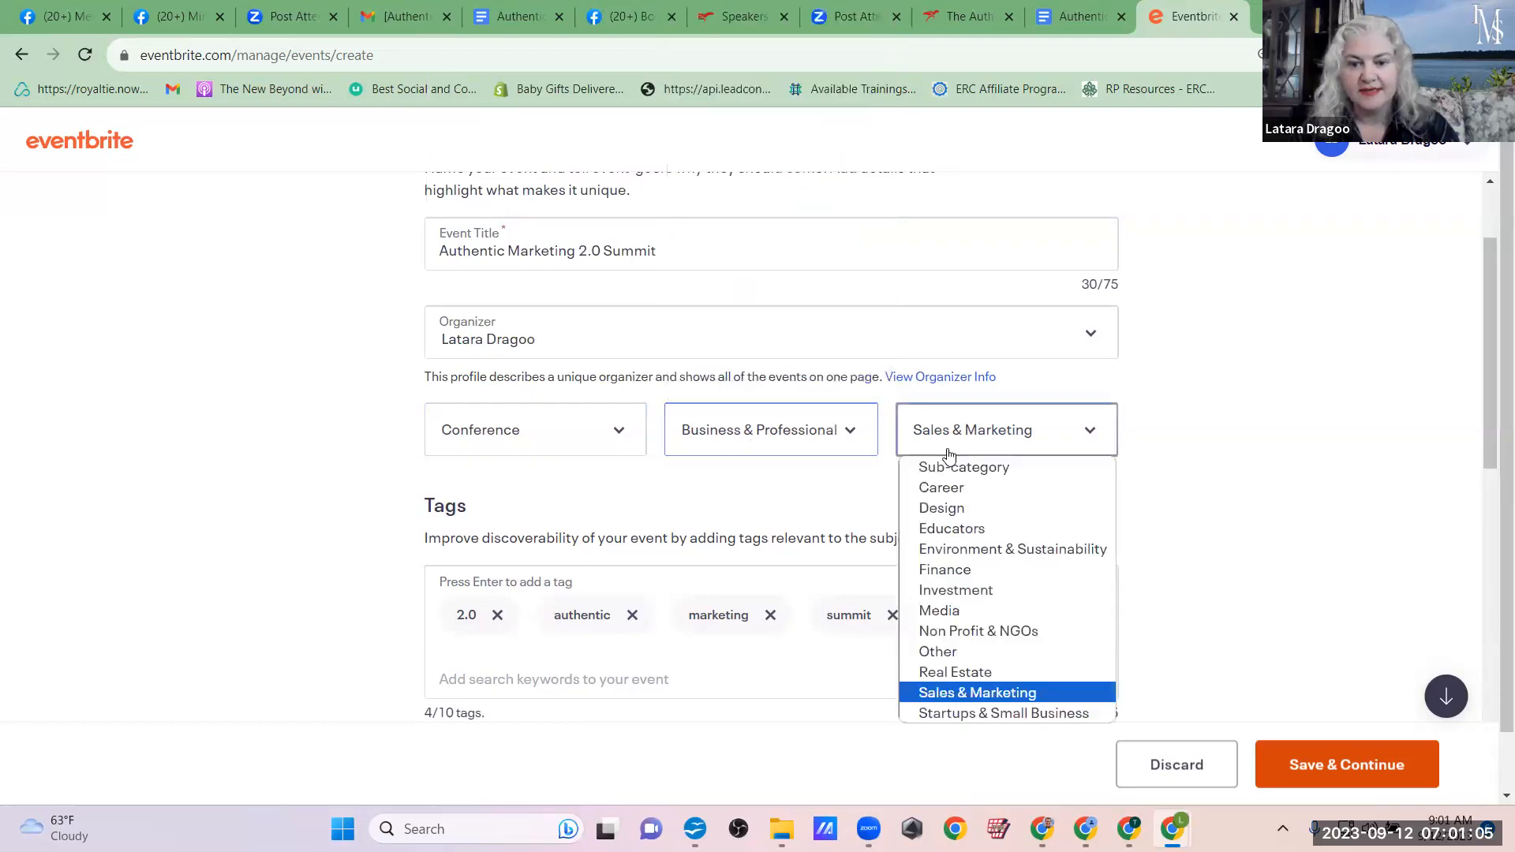
{"action": "left_click", "coordinate": [800, 495]}
Step: Enter the keyword "marketing" in the event's tags to bring up related tag suggestions
{"action": "scroll", "coordinate": [799, 494], "scroll_direction": "down", "scroll_amount": 3}
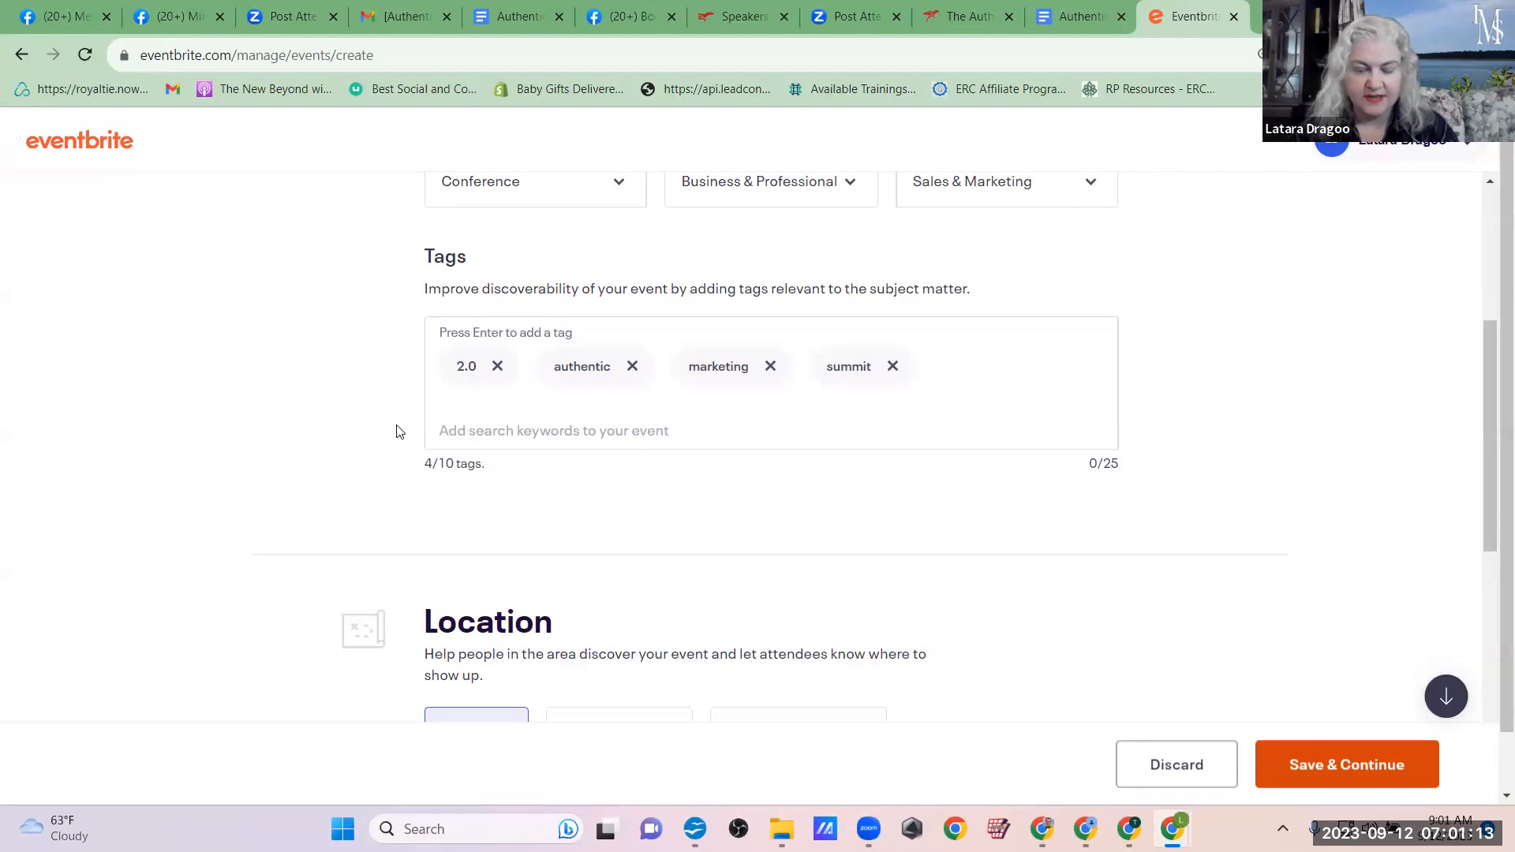
{"action": "left_click", "coordinate": [519, 425]}
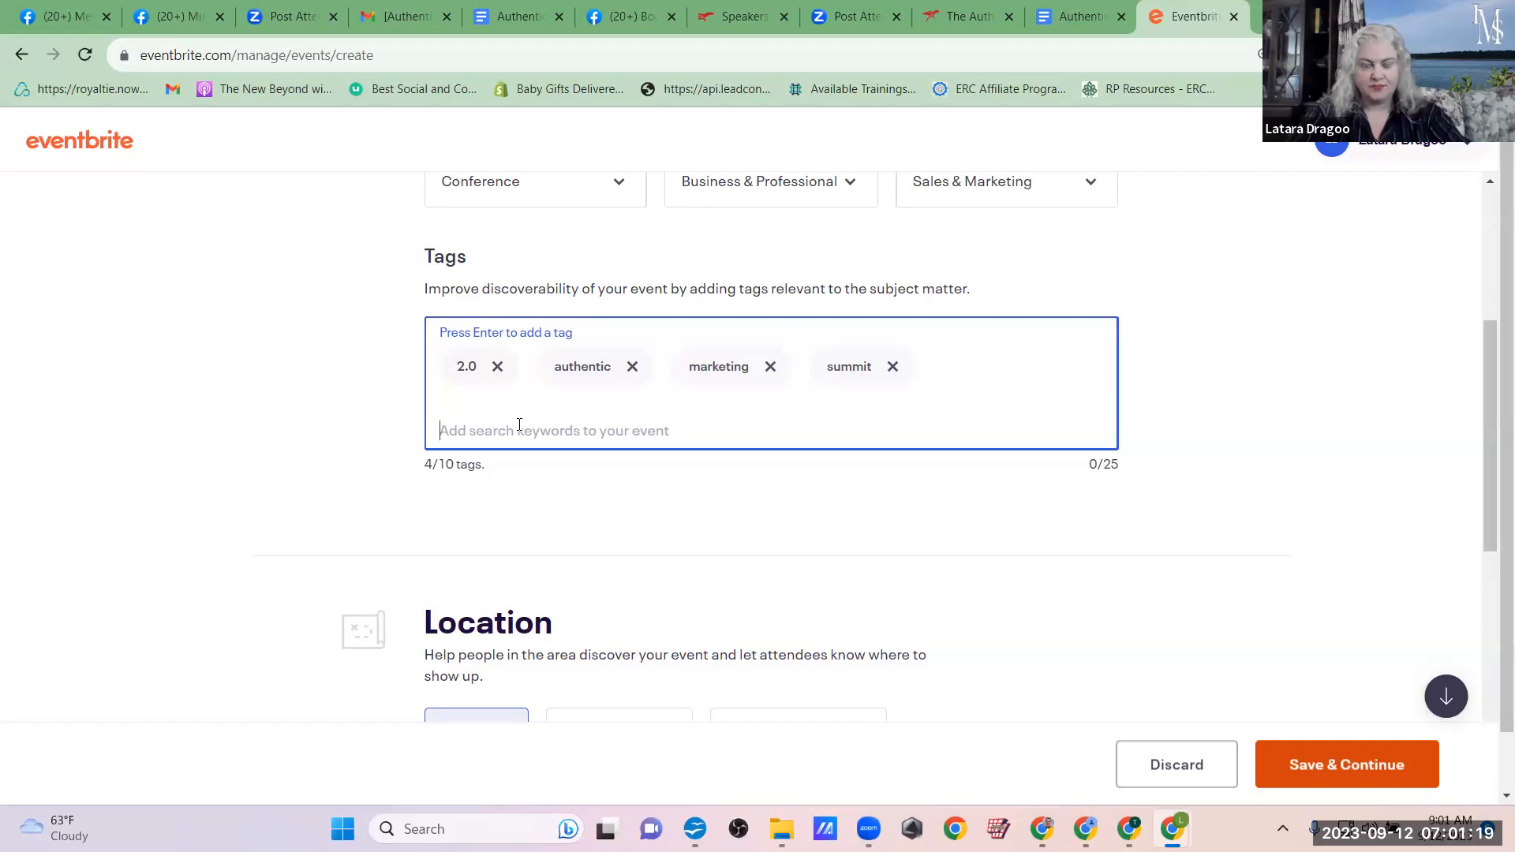
{"action": "type", "text": "marketing"}
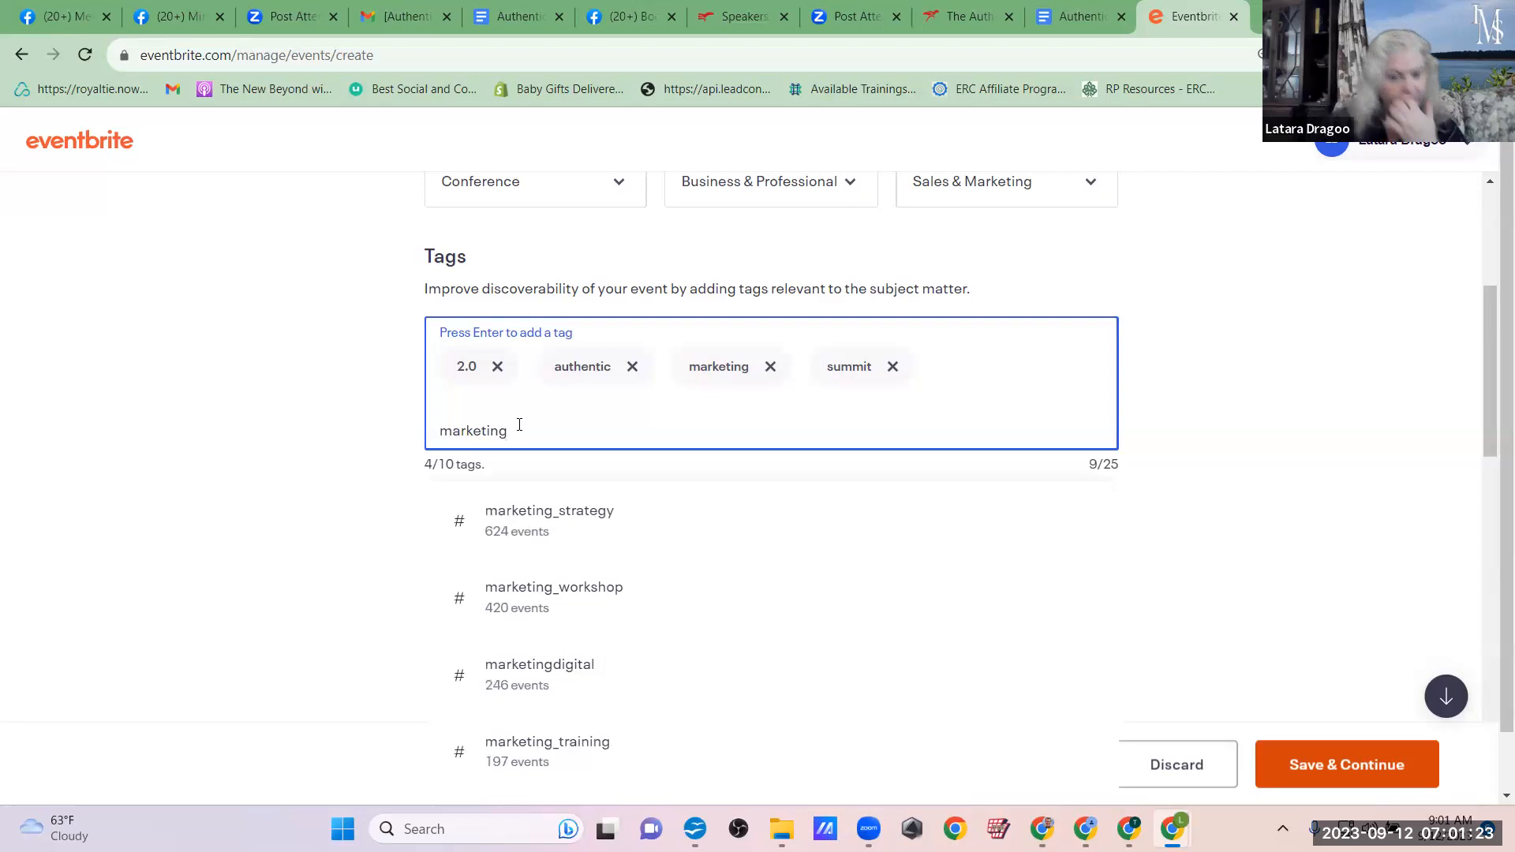
Step: Review the suggested tags for the keyword "marketing" and compare how many events use each one
{"action": "scroll", "coordinate": [519, 425], "scroll_direction": "down", "scroll_amount": 4}
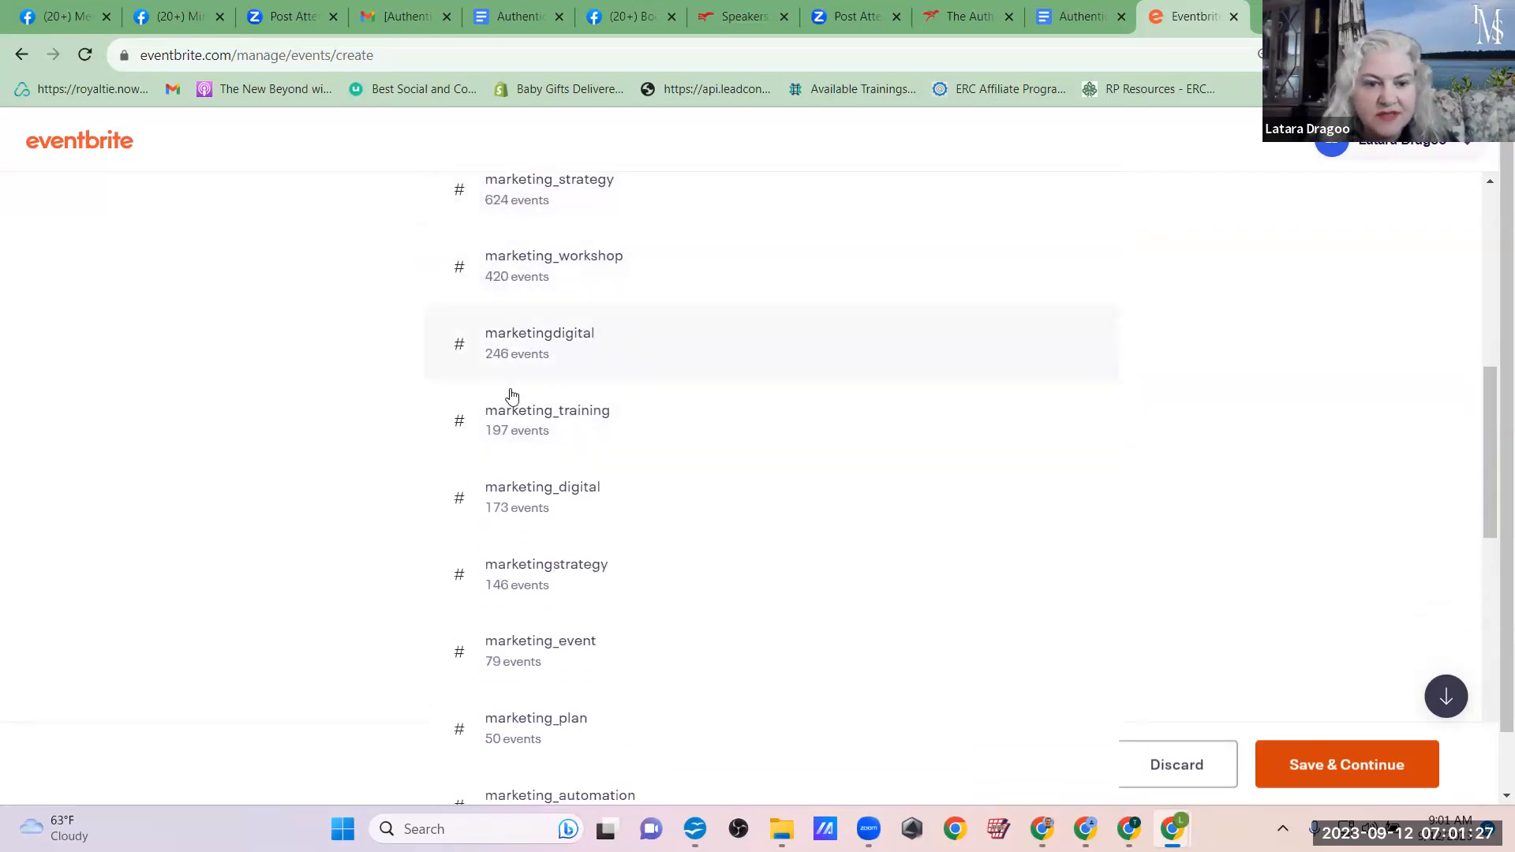
{"action": "scroll", "coordinate": [541, 708], "scroll_direction": "down", "scroll_amount": 5}
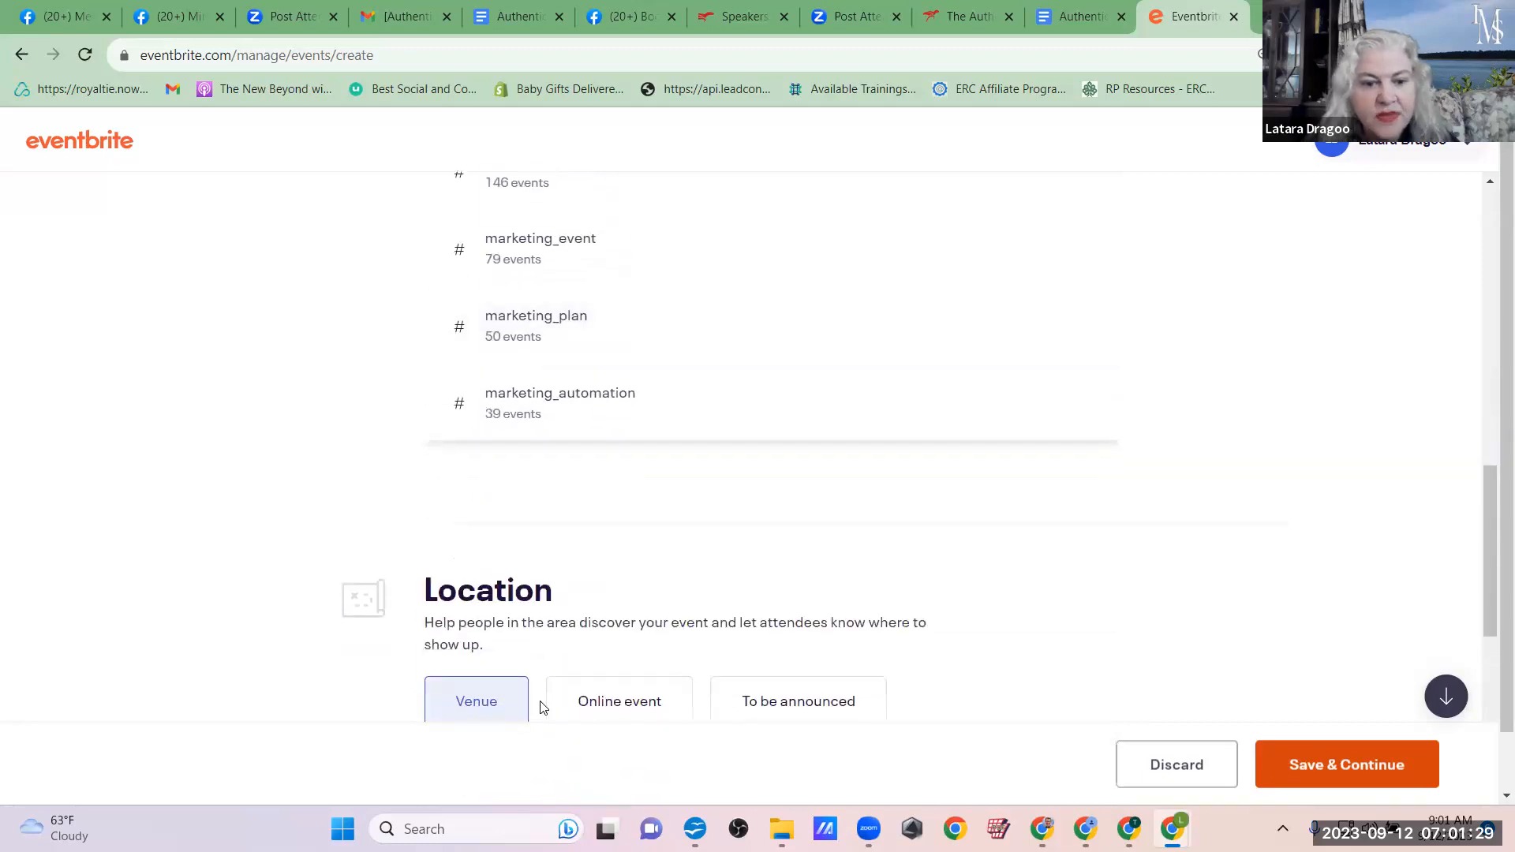
{"action": "scroll", "coordinate": [541, 708], "scroll_direction": "up", "scroll_amount": 3}
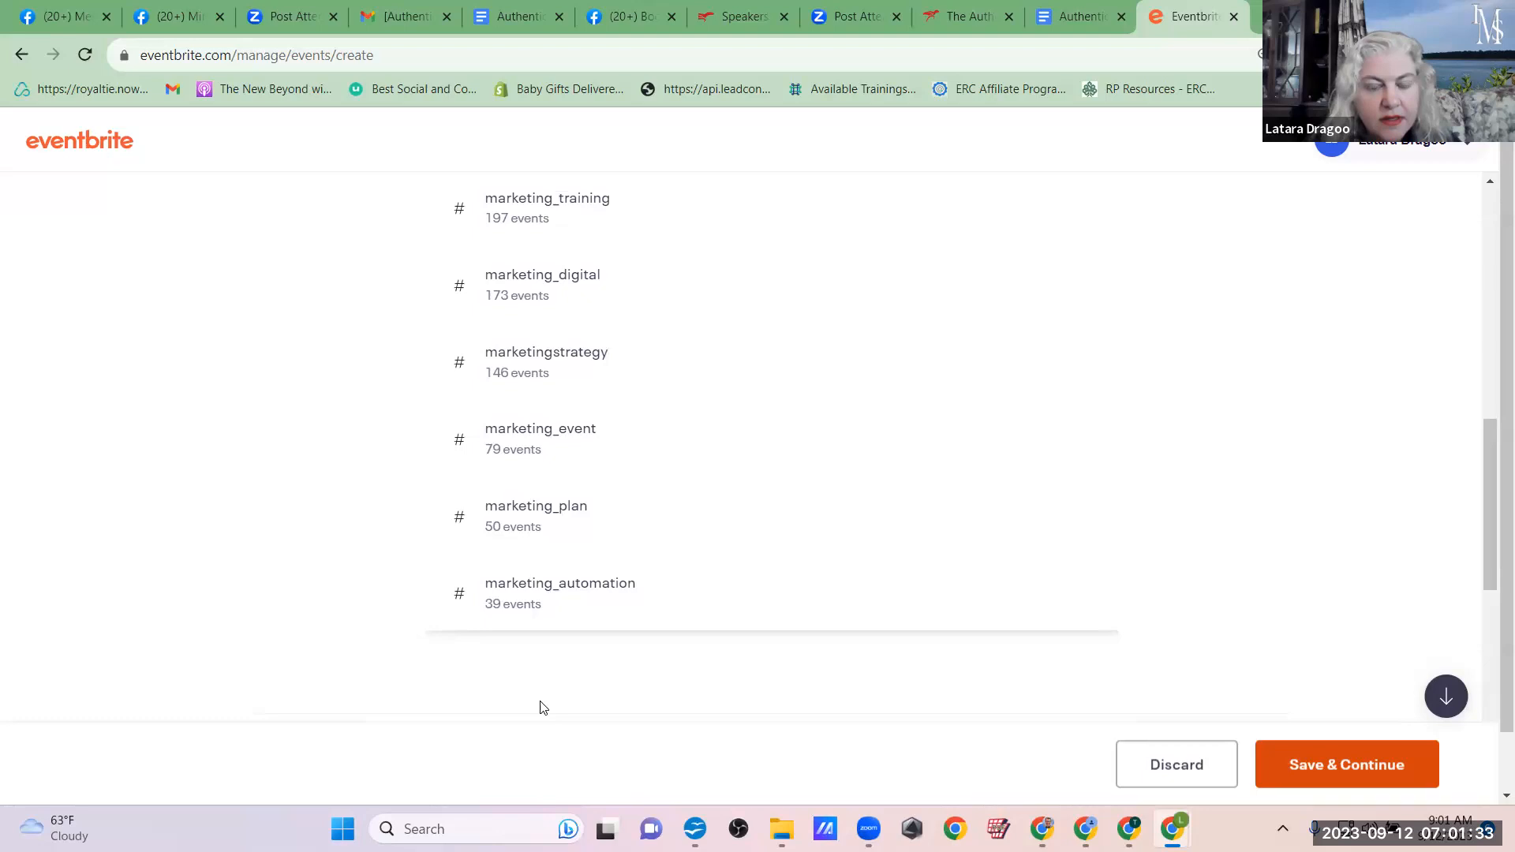
{"action": "scroll", "coordinate": [541, 707], "scroll_direction": "up", "scroll_amount": 1}
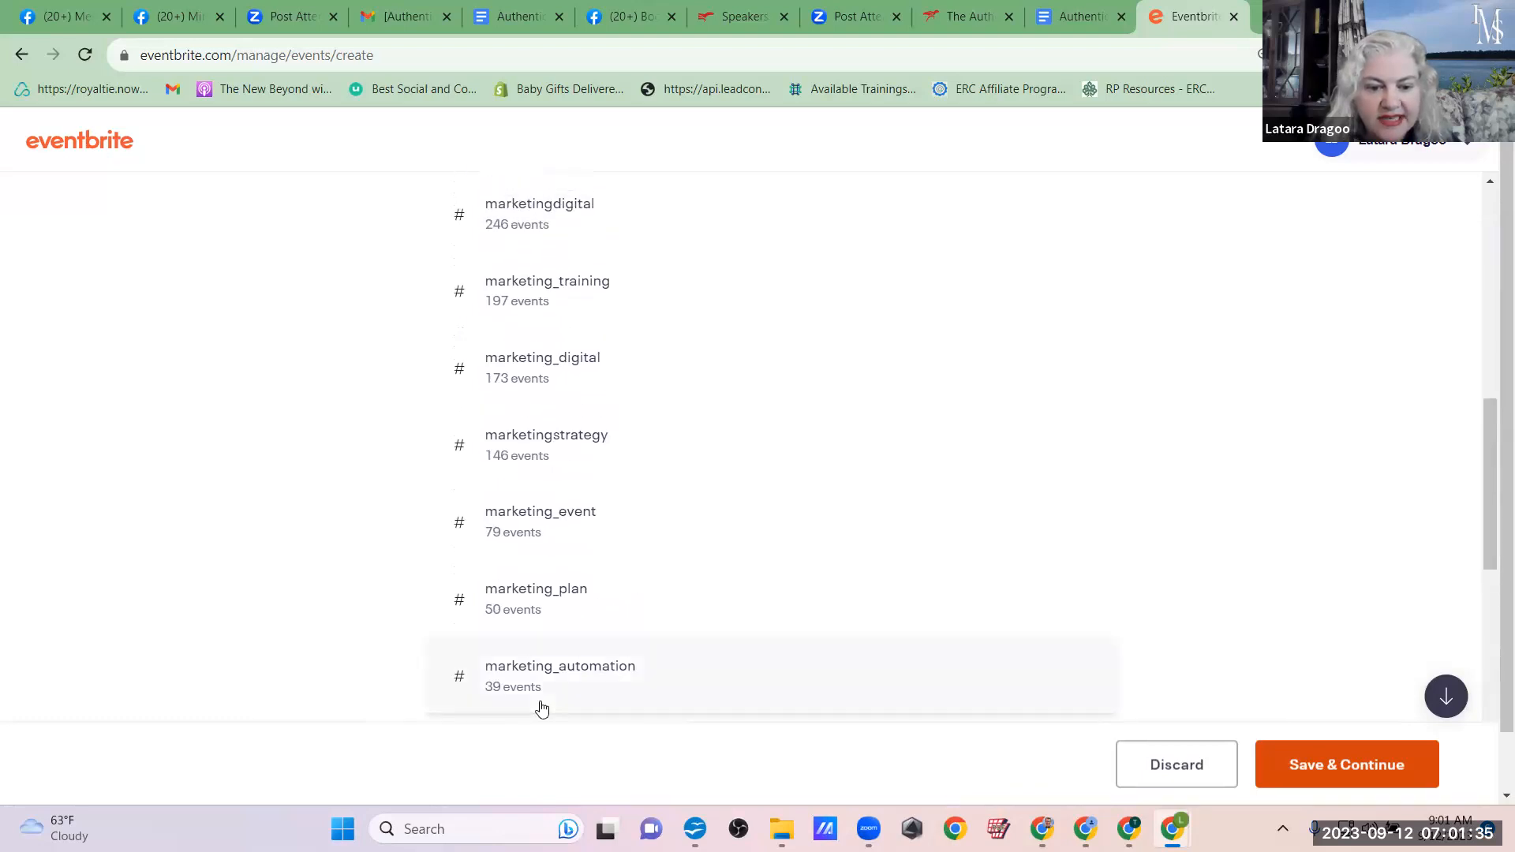
{"action": "scroll", "coordinate": [716, 606], "scroll_direction": "up", "scroll_amount": 2}
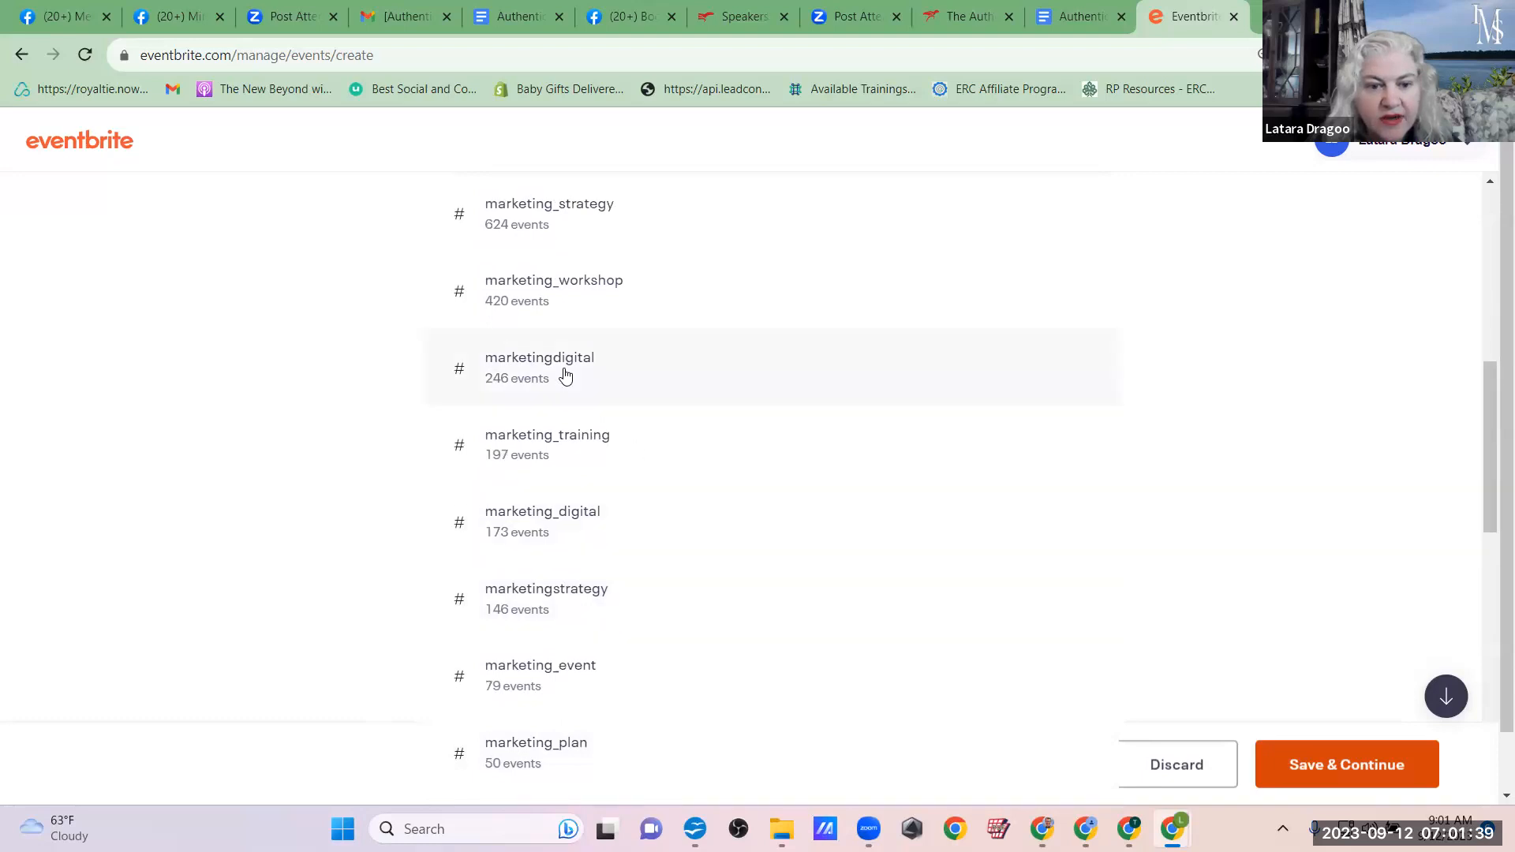
{"action": "scroll", "coordinate": [505, 596], "scroll_direction": "down", "scroll_amount": 2}
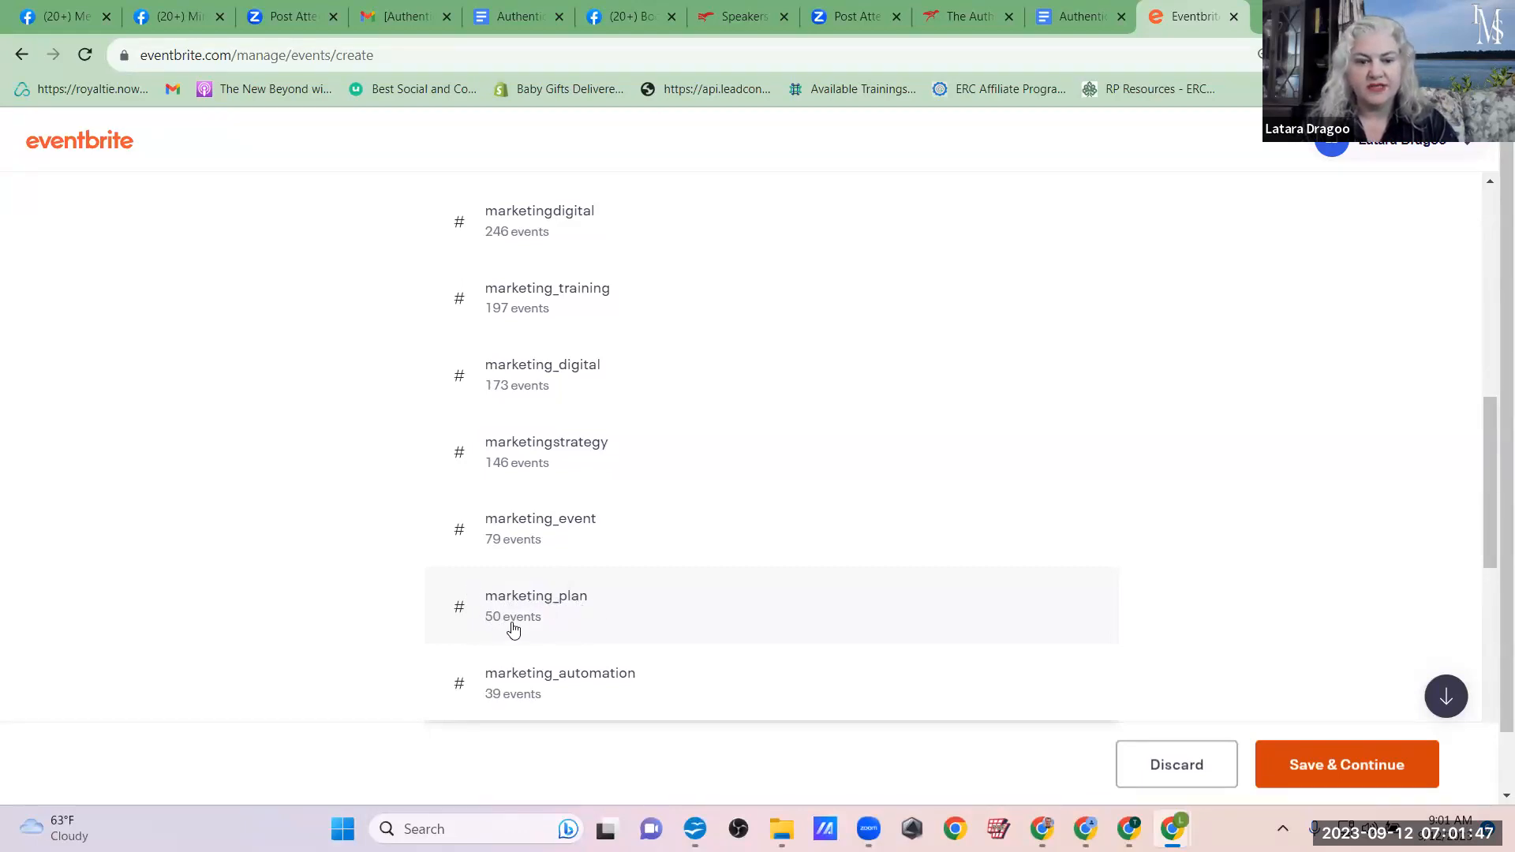
{"action": "scroll", "coordinate": [775, 403], "scroll_direction": "up", "scroll_amount": 4}
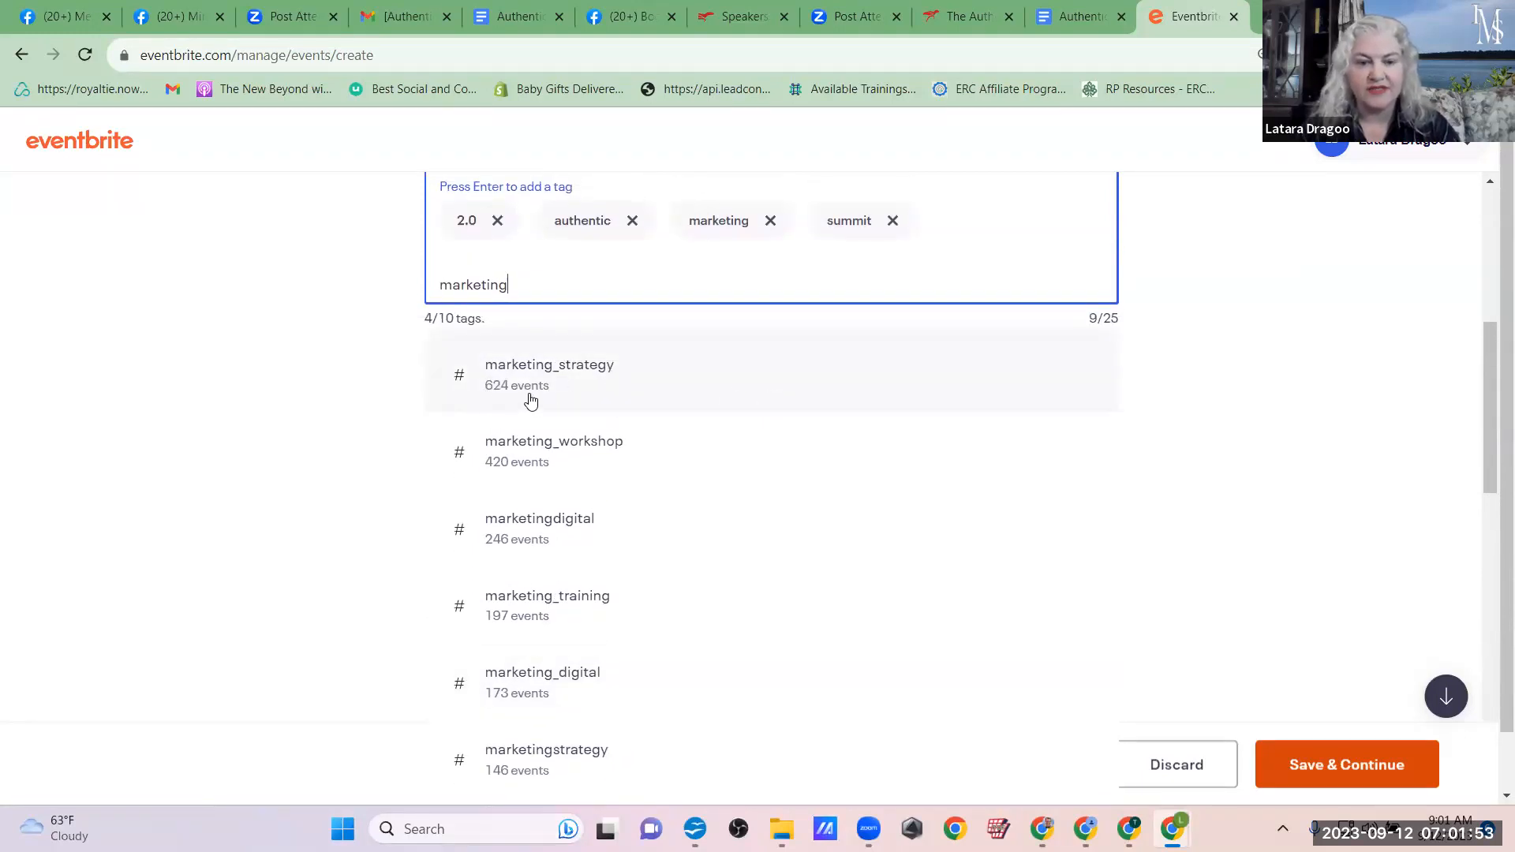
{"action": "scroll", "coordinate": [636, 415], "scroll_direction": "down", "scroll_amount": 5}
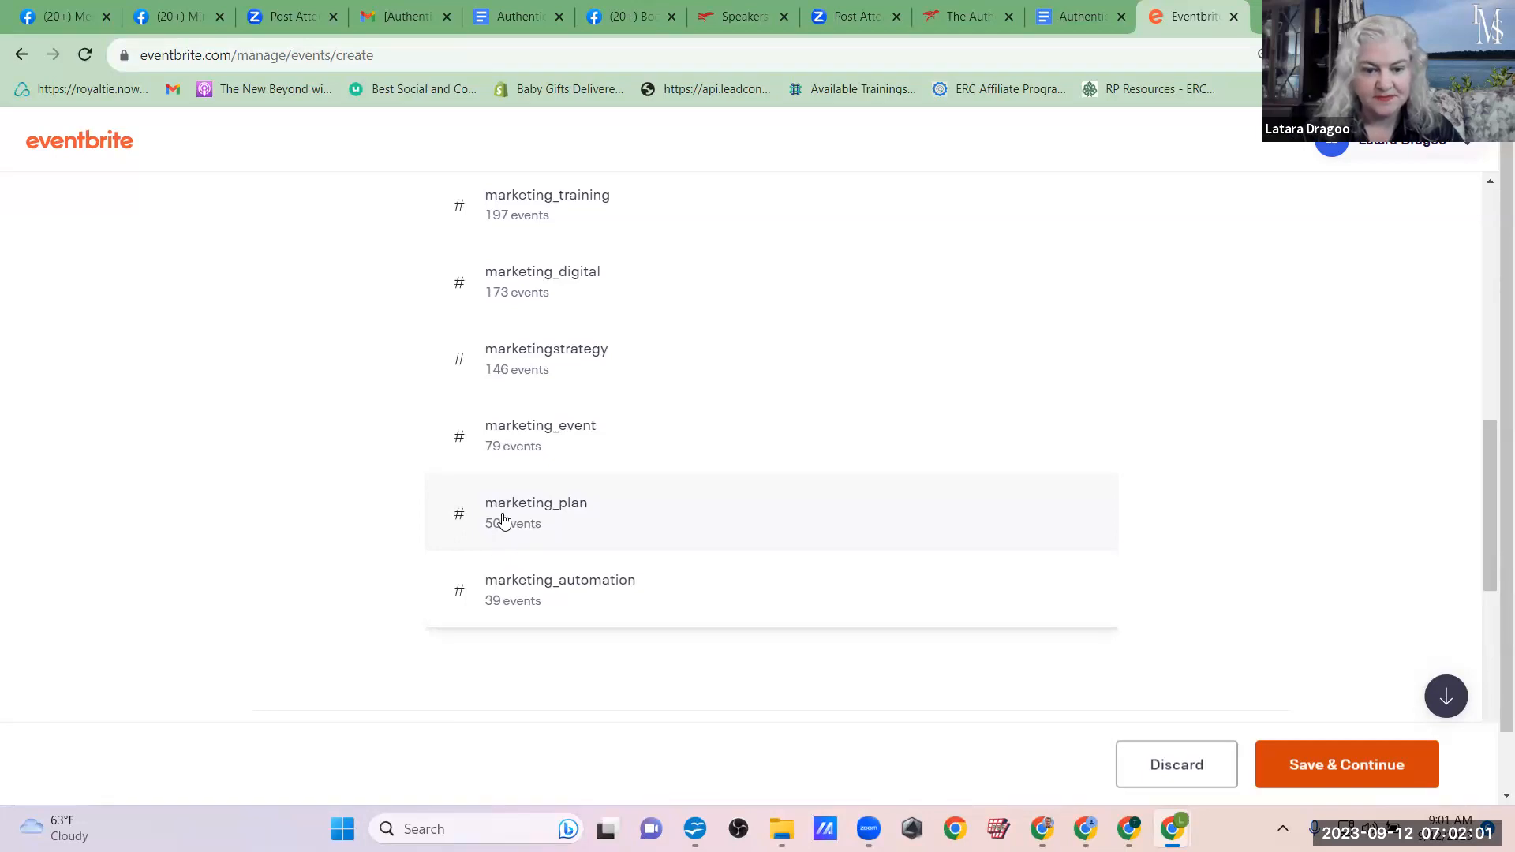
{"action": "scroll", "coordinate": [503, 517], "scroll_direction": "up", "scroll_amount": 5}
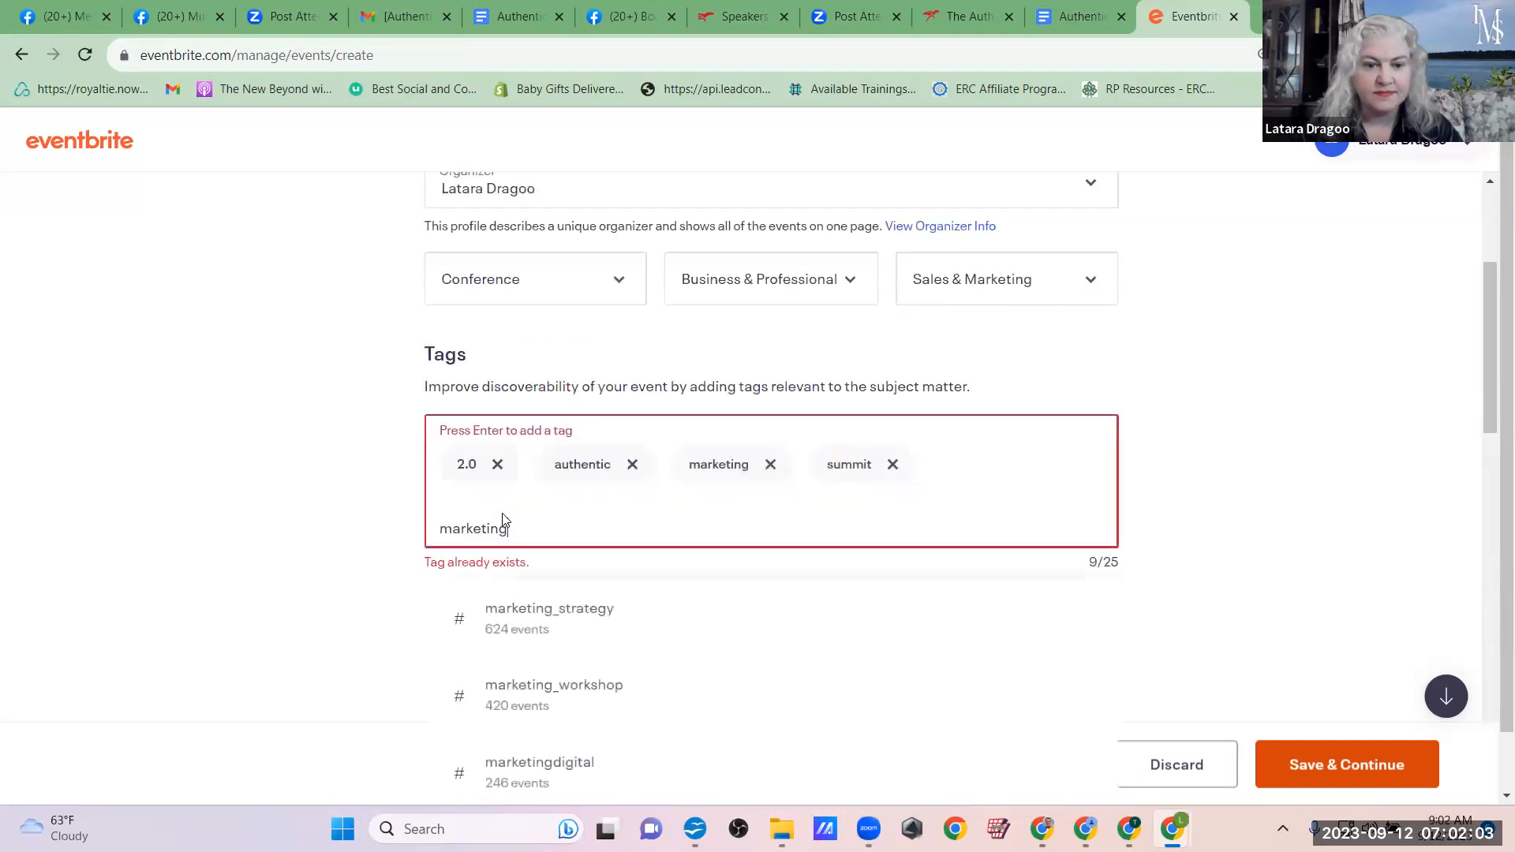
{"action": "scroll", "coordinate": [854, 645], "scroll_direction": "down", "scroll_amount": 8}
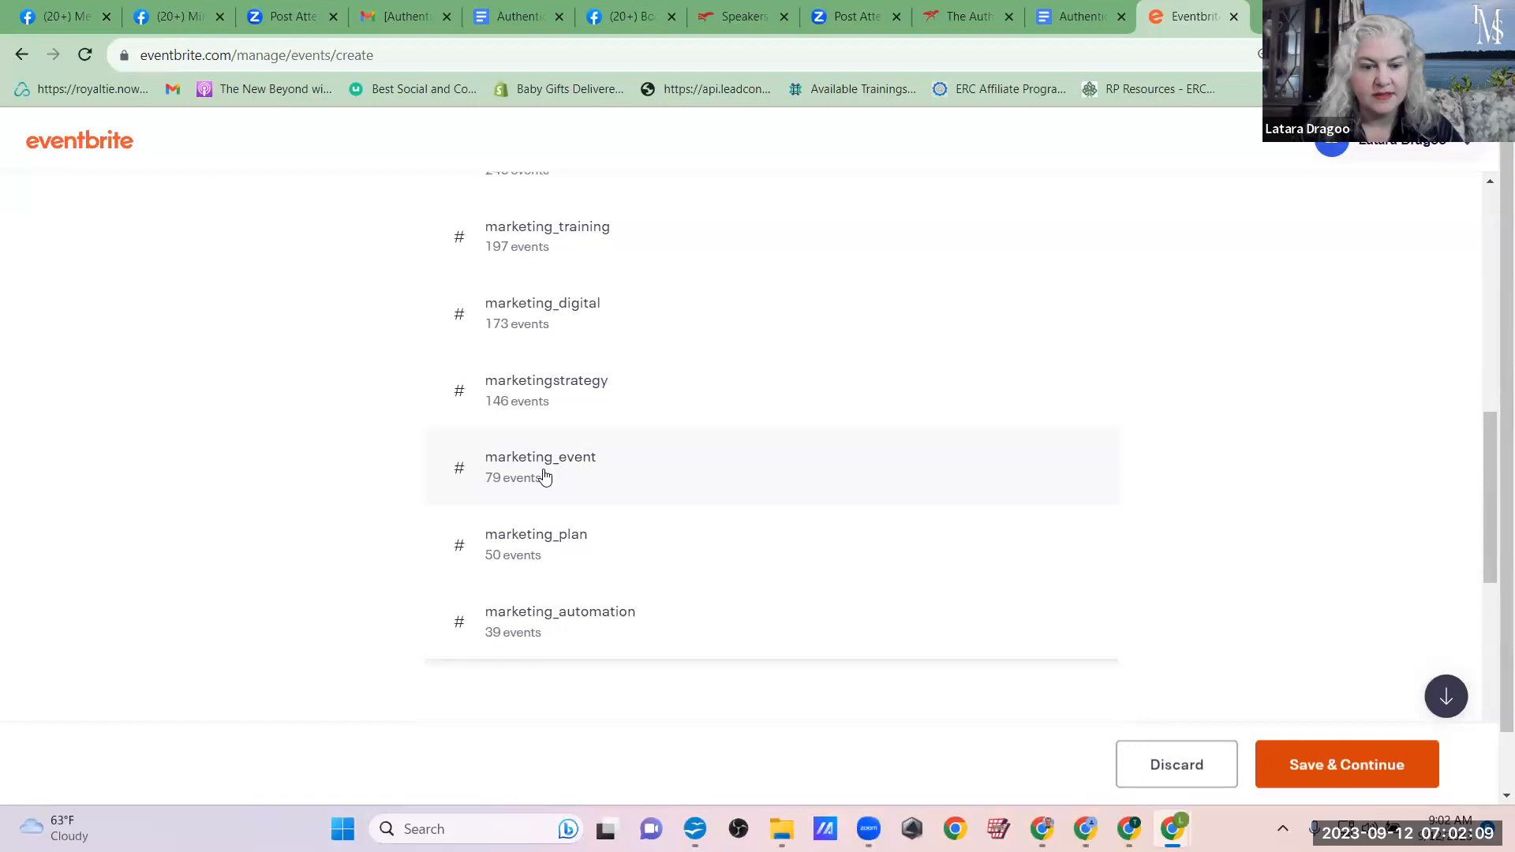
{"action": "scroll", "coordinate": [544, 476], "scroll_direction": "up", "scroll_amount": 6}
{"action": "scroll", "coordinate": [957, 622], "scroll_direction": "down", "scroll_amount": 4}
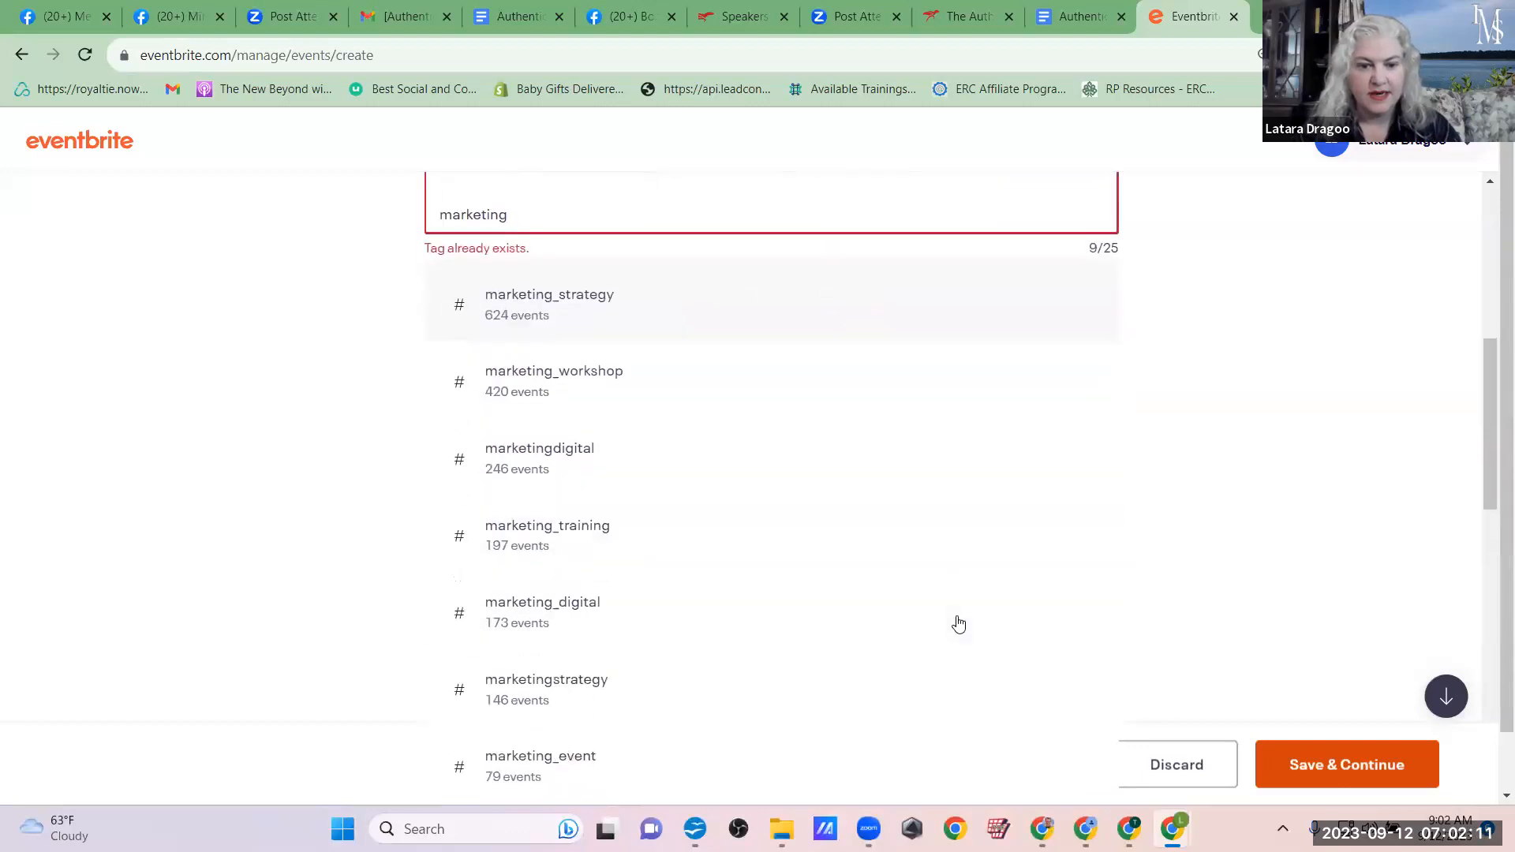
{"action": "scroll", "coordinate": [957, 625], "scroll_direction": "down", "scroll_amount": 3}
{"action": "scroll", "coordinate": [586, 306], "scroll_direction": "up", "scroll_amount": 3}
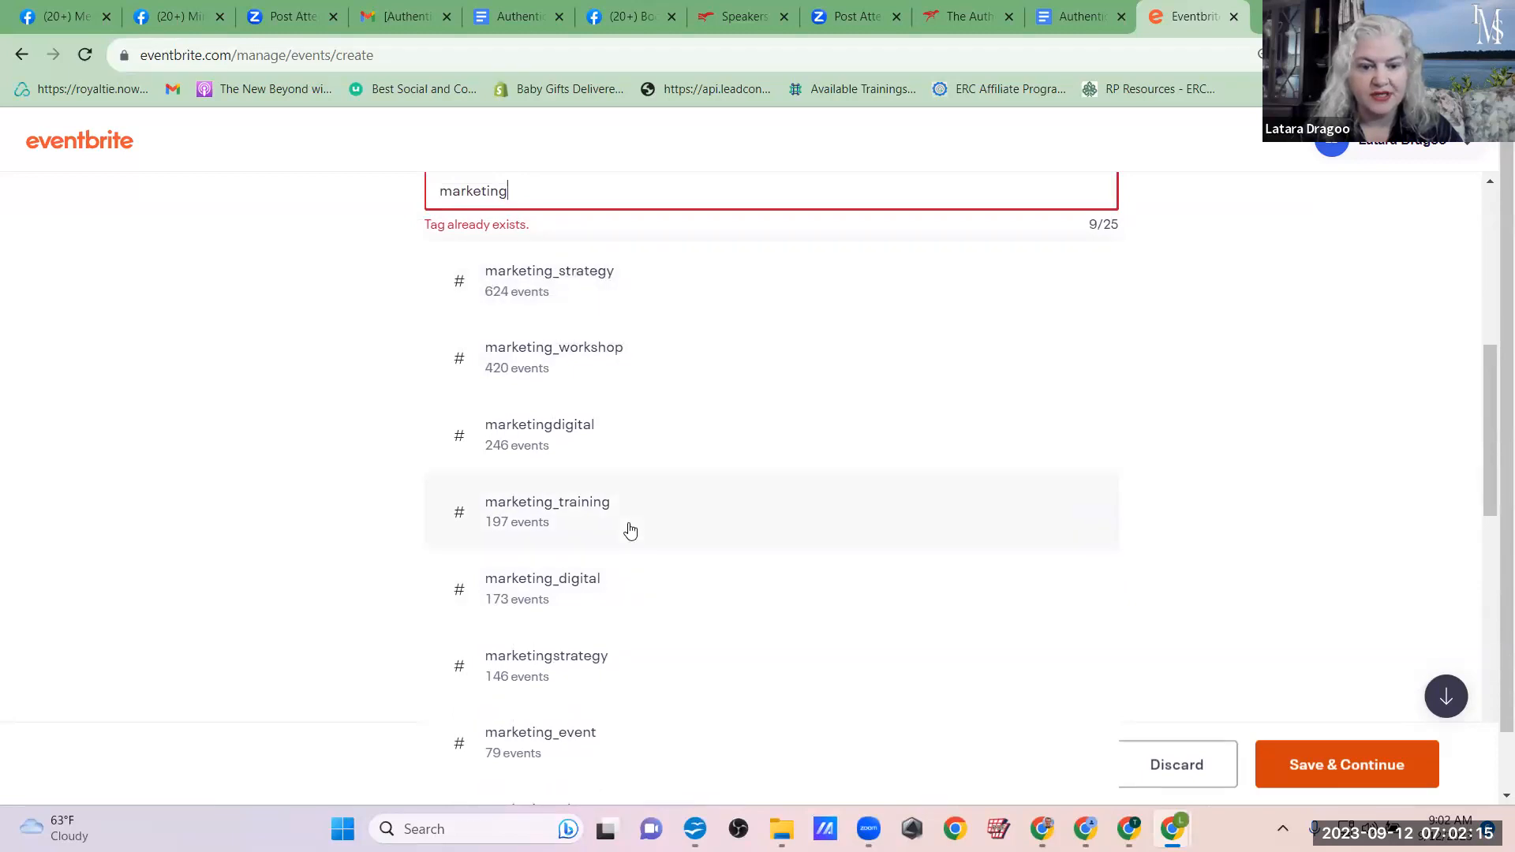
{"action": "scroll", "coordinate": [629, 530], "scroll_direction": "down", "scroll_amount": 2}
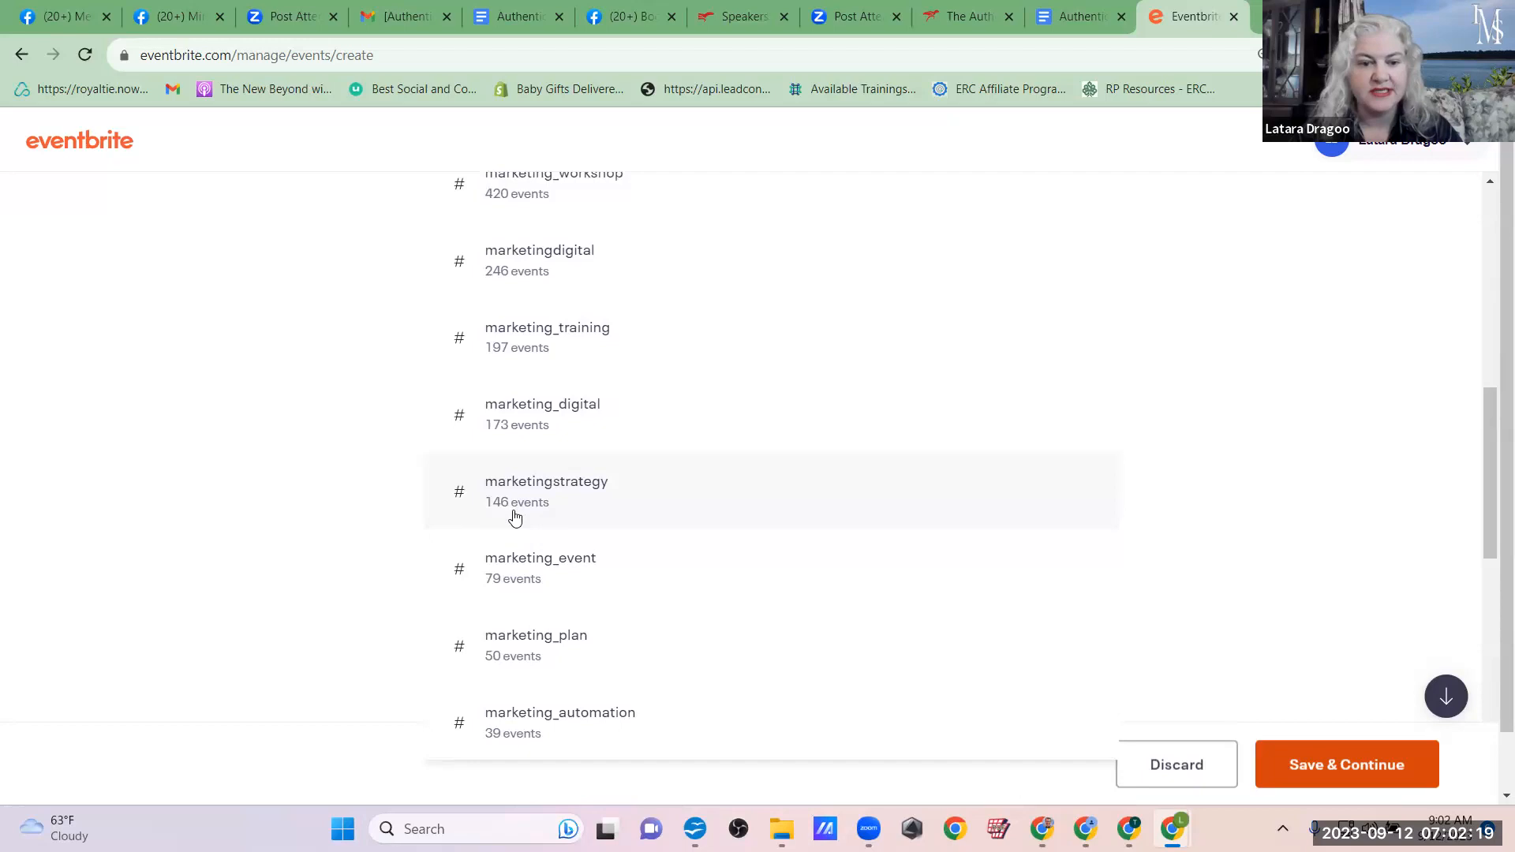
{"action": "scroll", "coordinate": [612, 517], "scroll_direction": "up", "scroll_amount": 3}
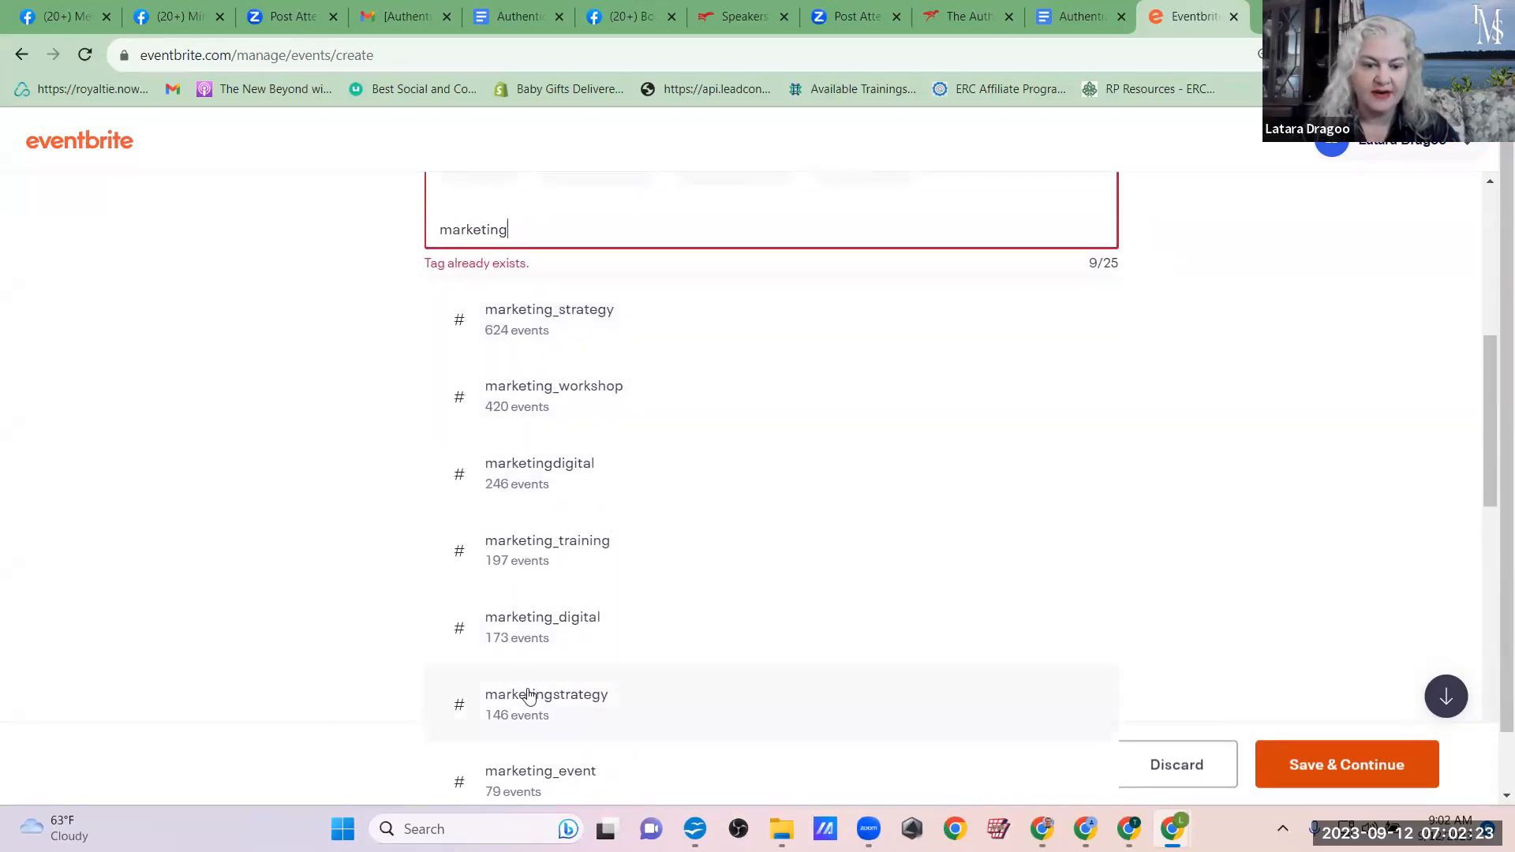
{"action": "scroll", "coordinate": [528, 696], "scroll_direction": "down", "scroll_amount": 2}
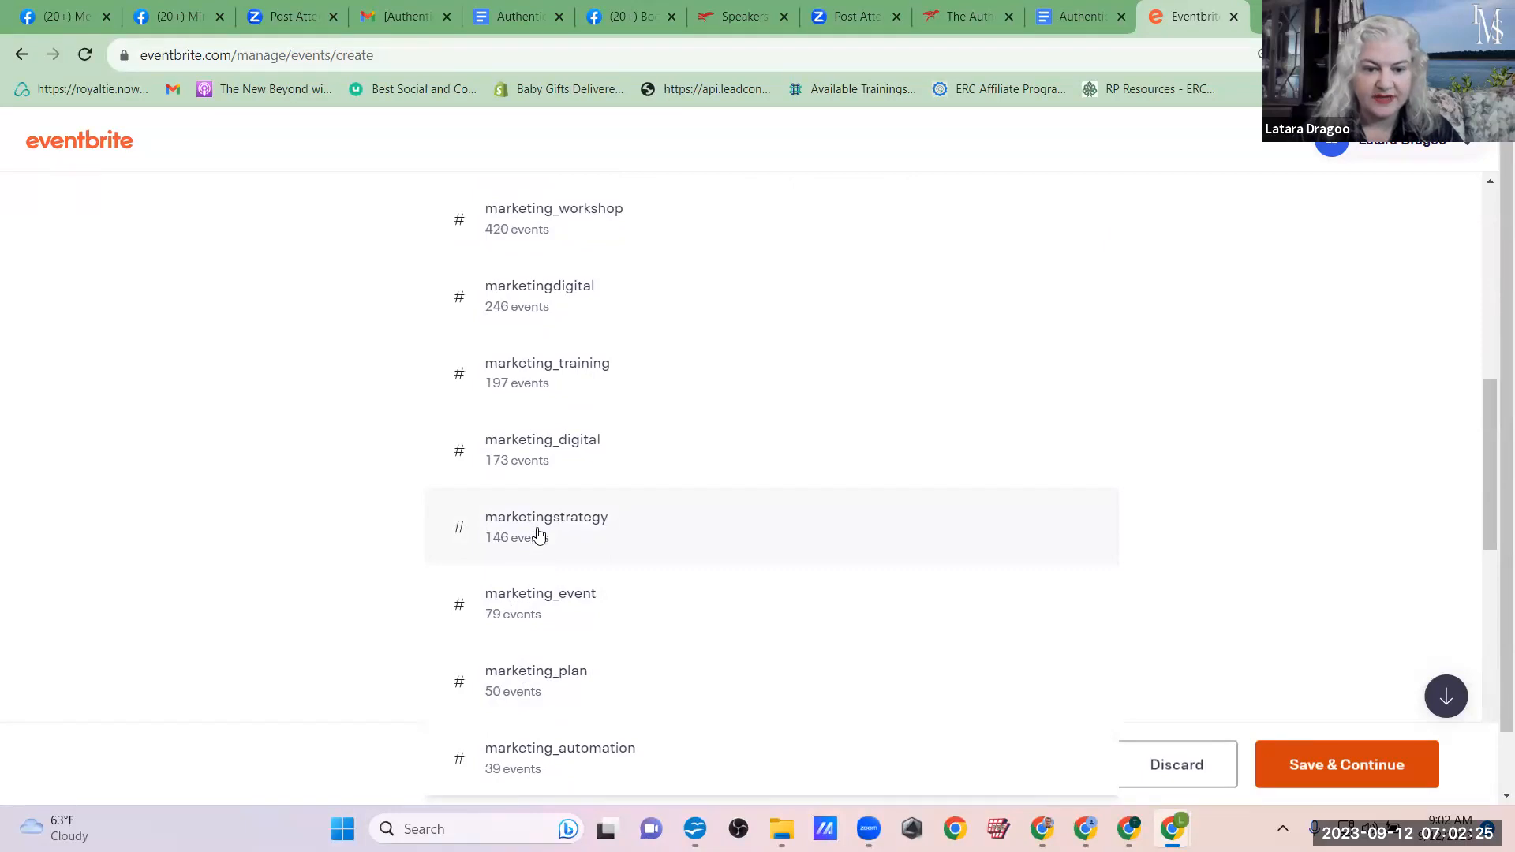
{"action": "scroll", "coordinate": [538, 535], "scroll_direction": "up", "scroll_amount": 6}
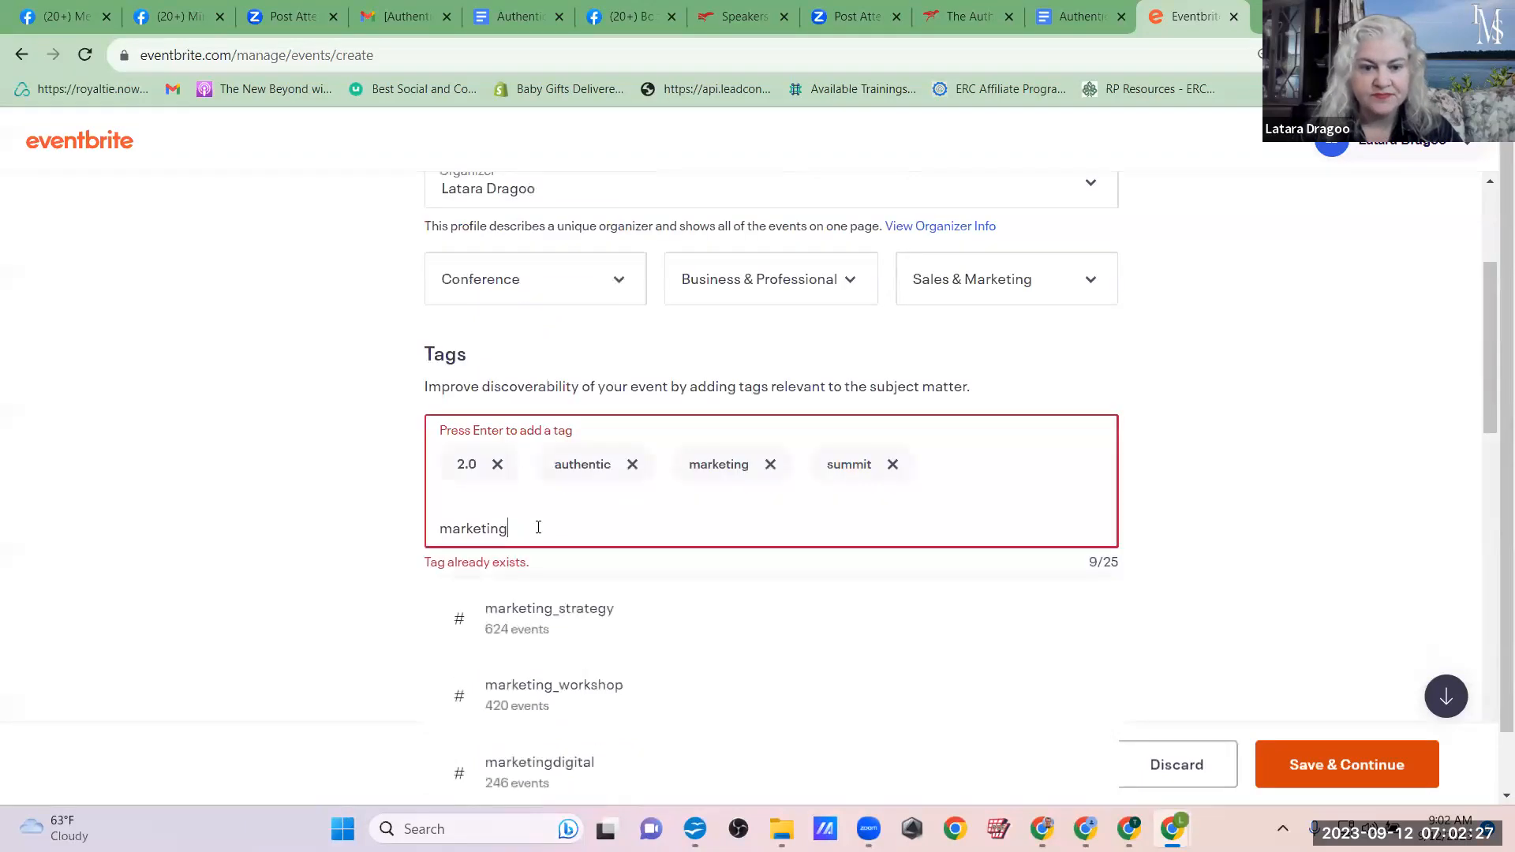
{"action": "scroll", "coordinate": [737, 515], "scroll_direction": "down", "scroll_amount": 5}
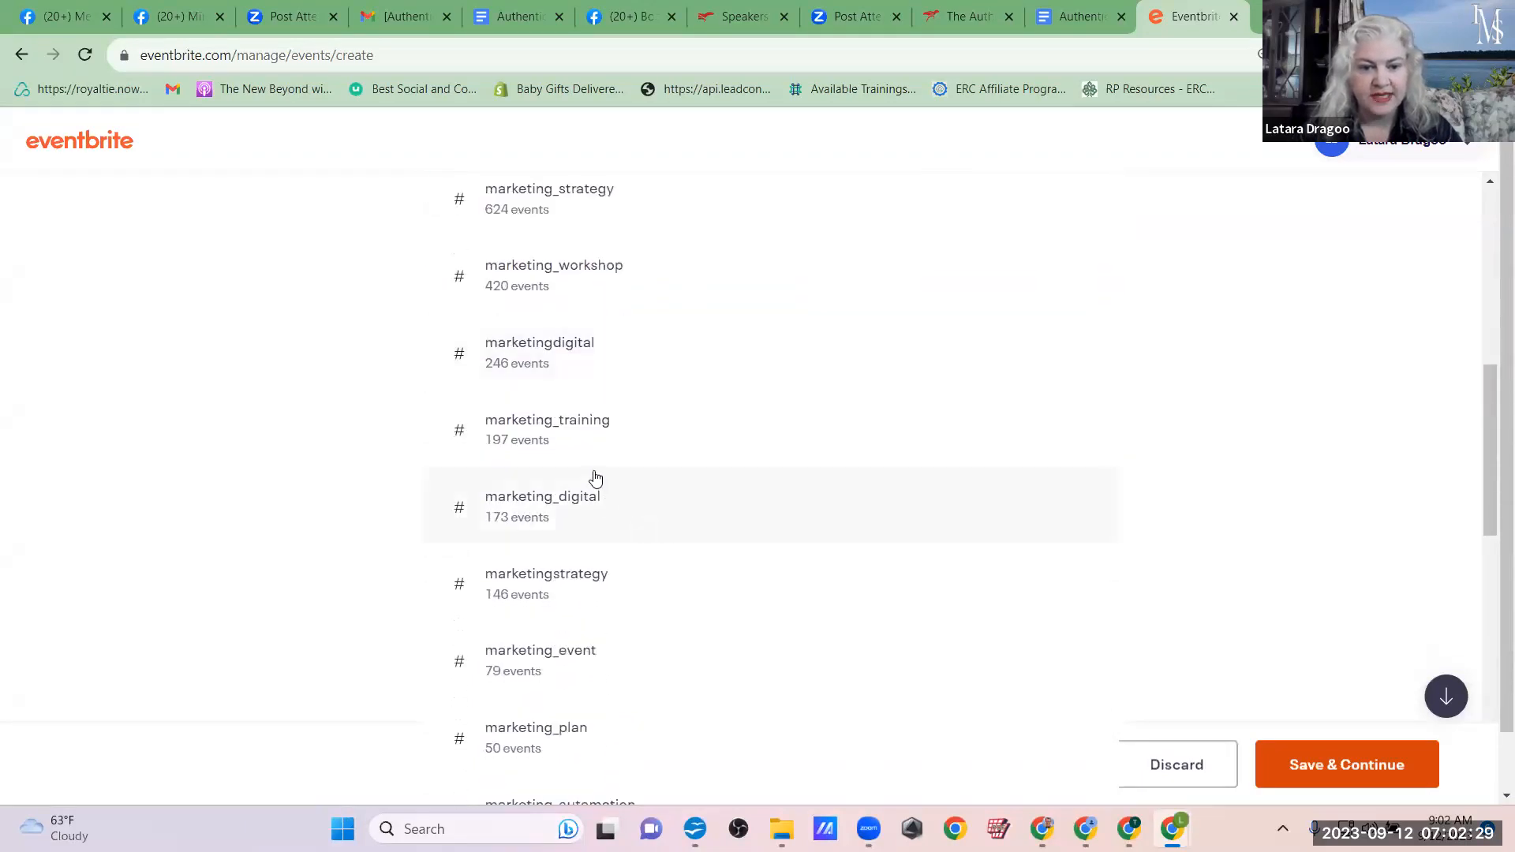
{"action": "scroll", "coordinate": [563, 435], "scroll_direction": "up", "scroll_amount": 5}
{"action": "scroll", "coordinate": [847, 568], "scroll_direction": "down", "scroll_amount": 6}
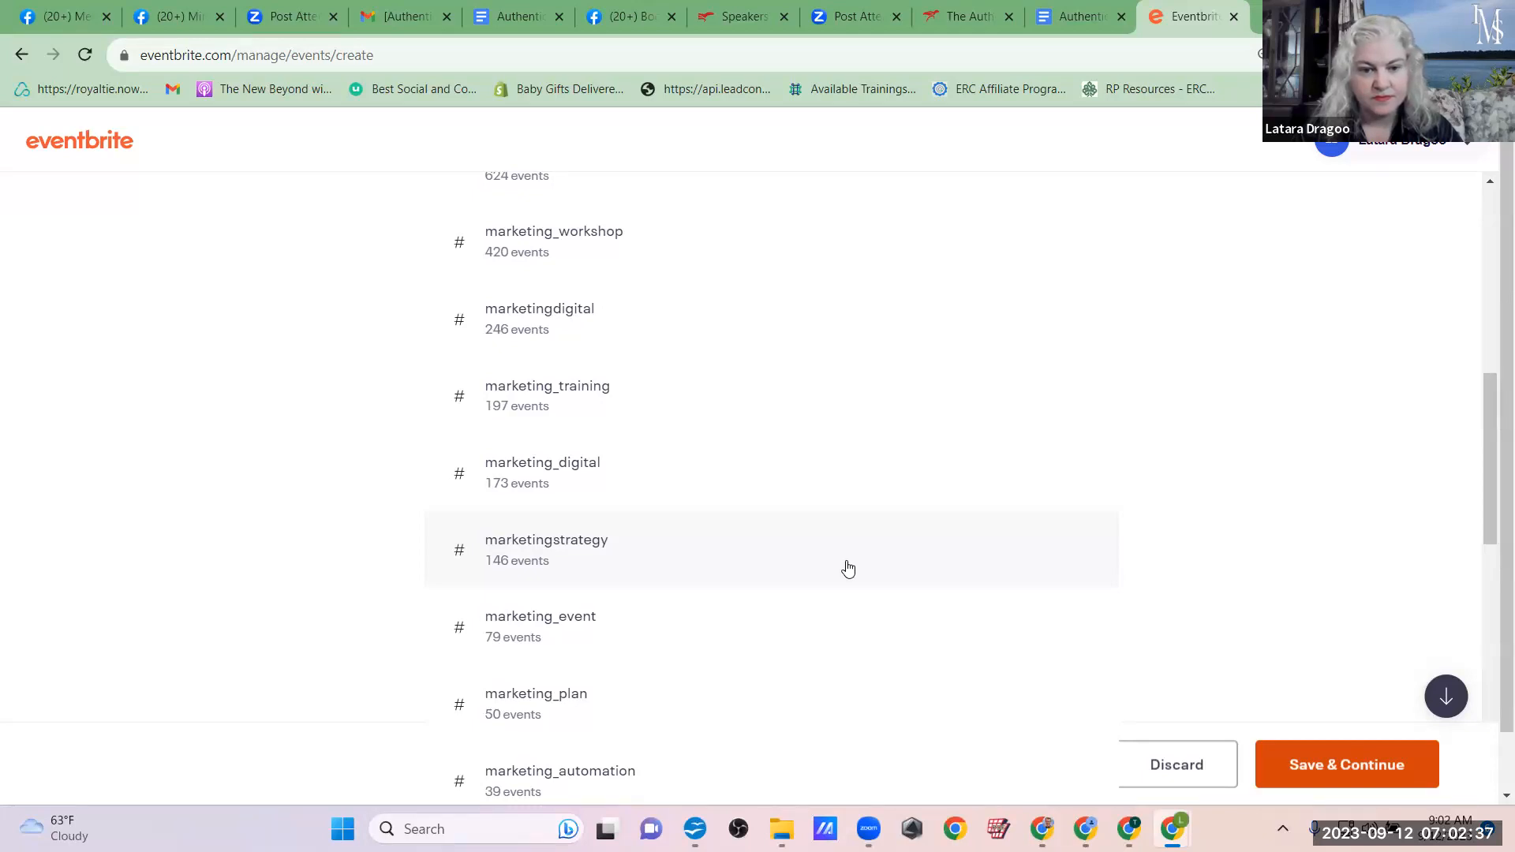
{"action": "scroll", "coordinate": [848, 568], "scroll_direction": "up", "scroll_amount": 4}
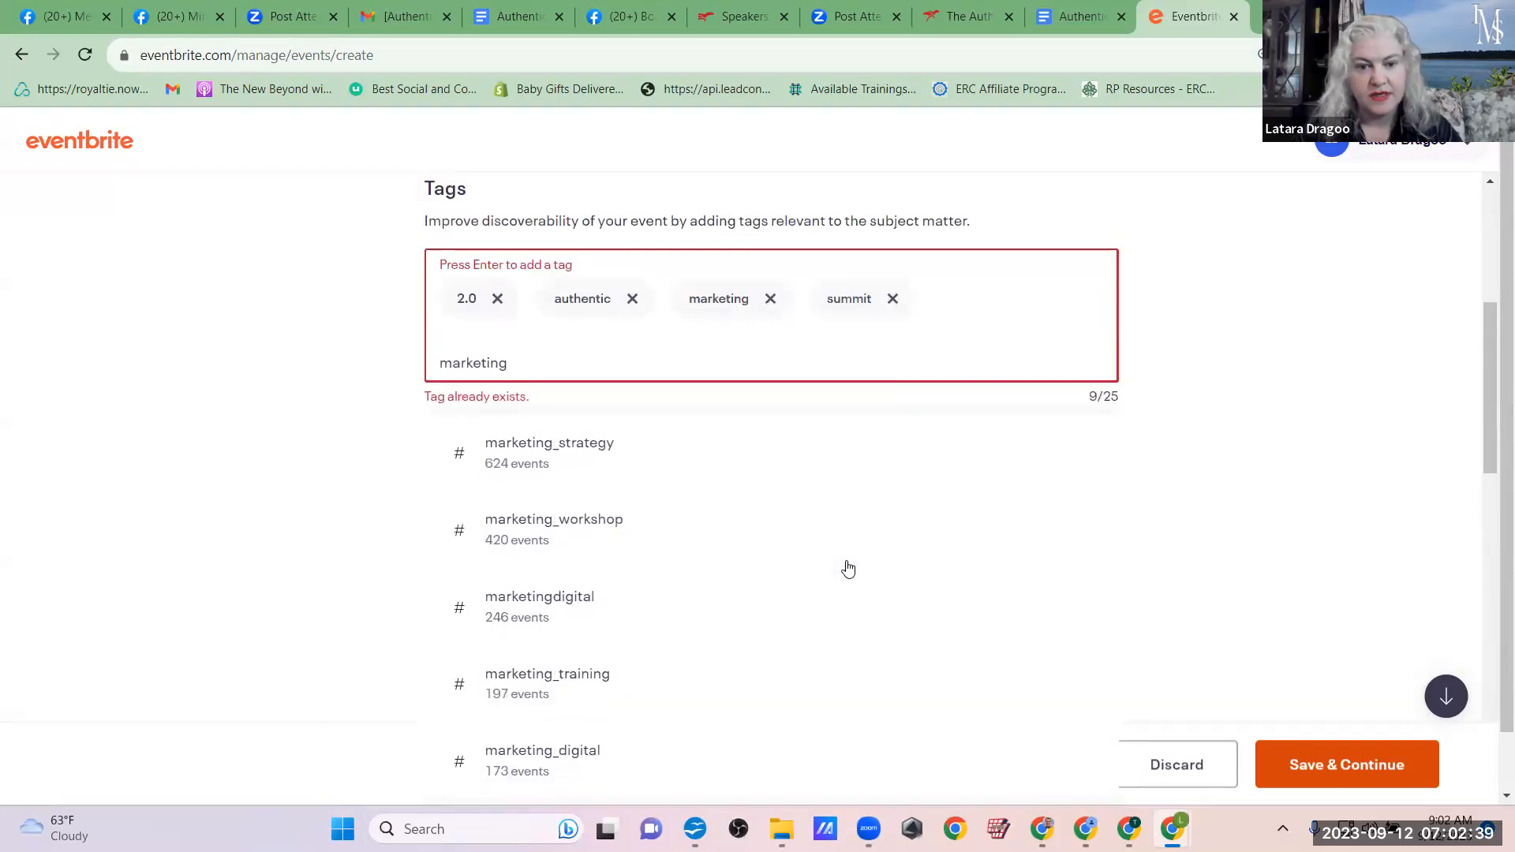
{"action": "scroll", "coordinate": [848, 568], "scroll_direction": "down", "scroll_amount": 2}
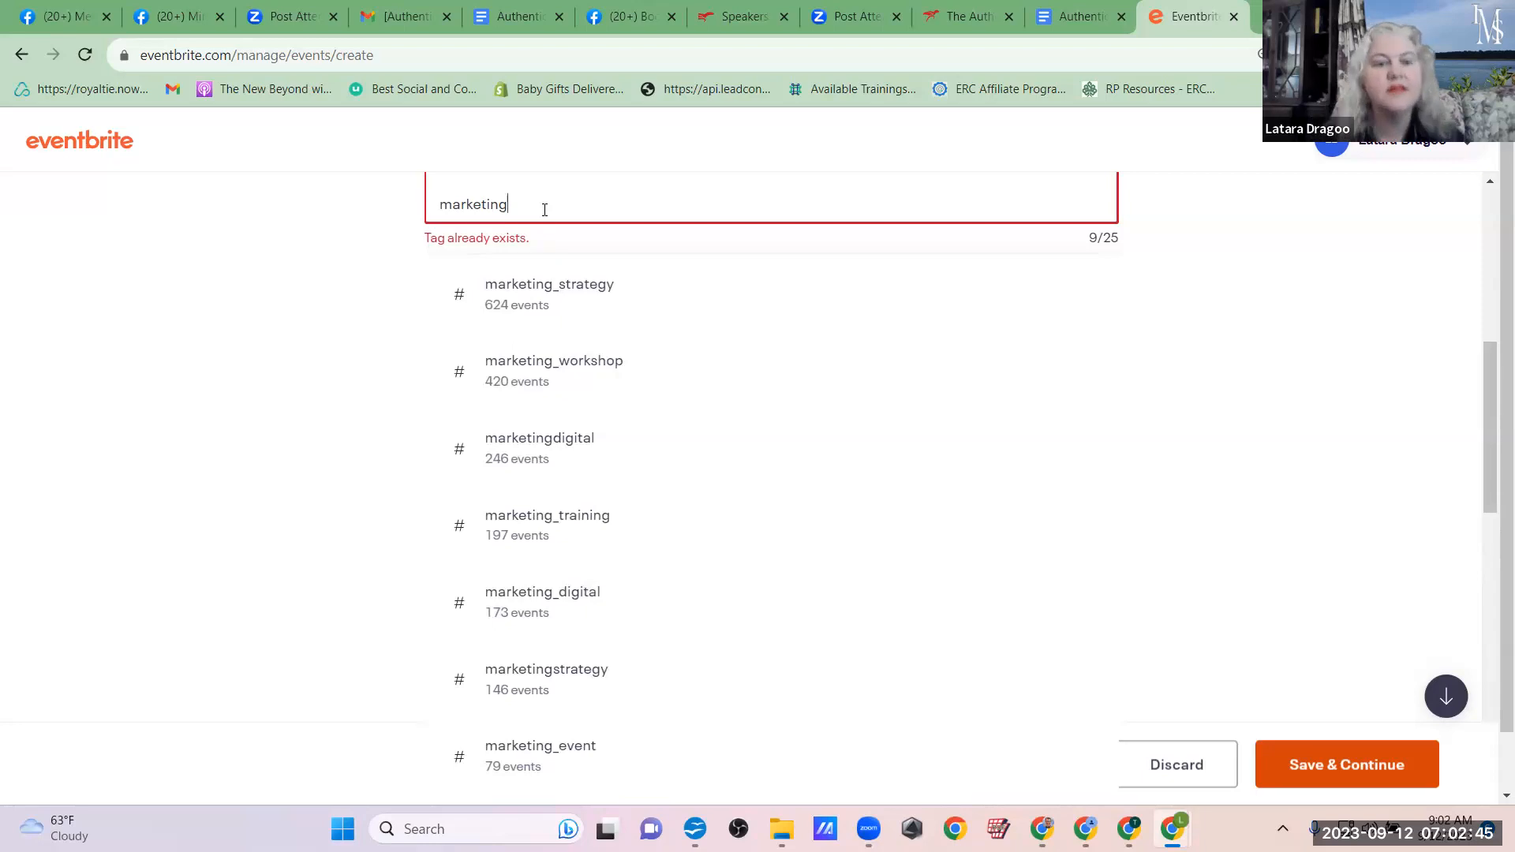
Step: Shorten the tag keyword to "marketin" and add the suggested tag marketingstrategy to the event
{"action": "key", "text": "BackSpace"}
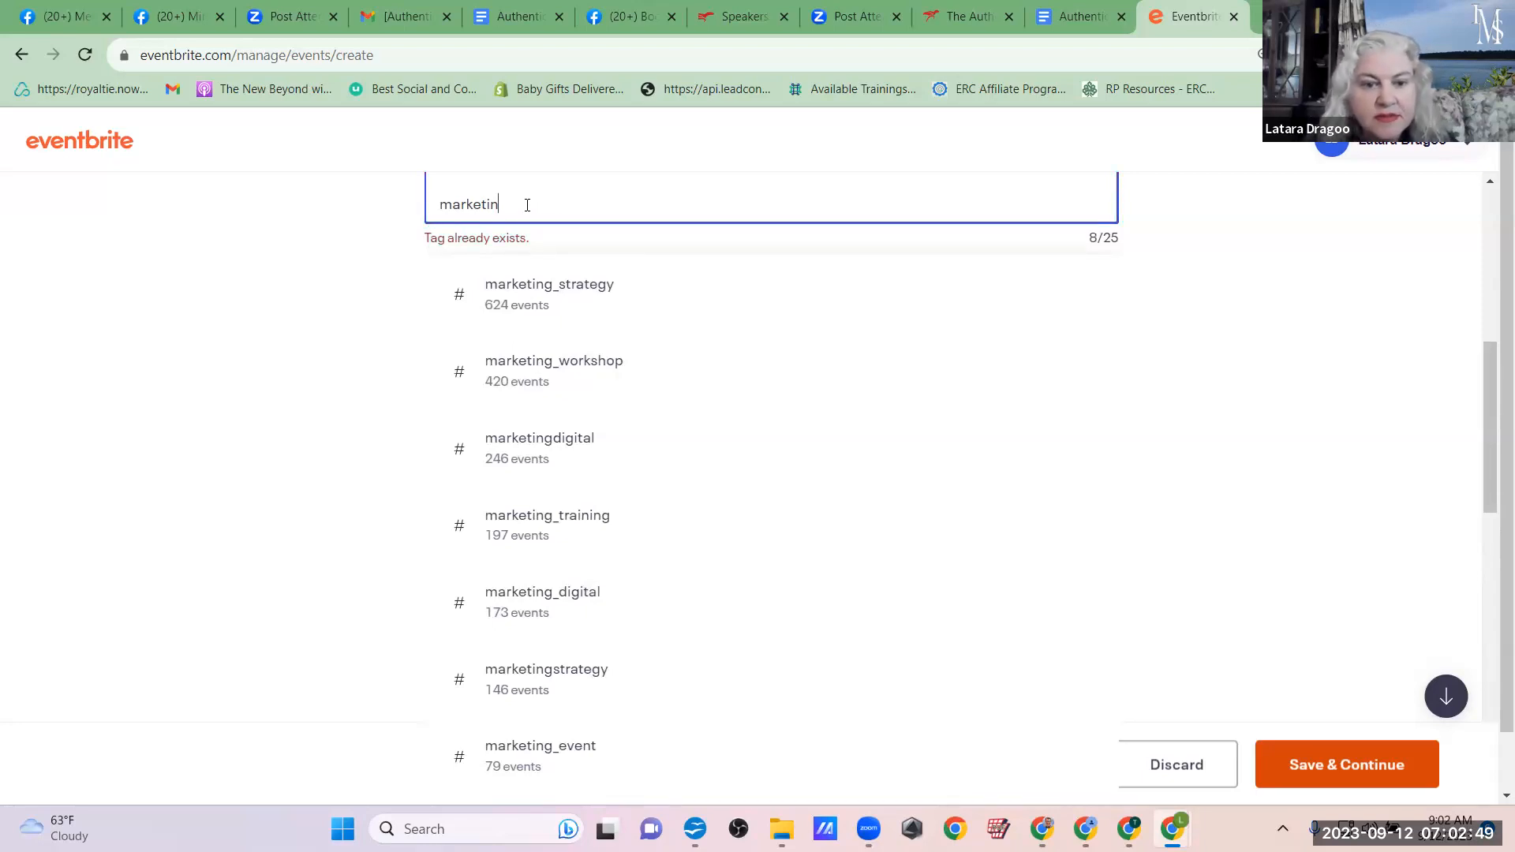
{"action": "scroll", "coordinate": [658, 379], "scroll_direction": "down", "scroll_amount": 1}
{"action": "scroll", "coordinate": [658, 380], "scroll_direction": "down", "scroll_amount": 2}
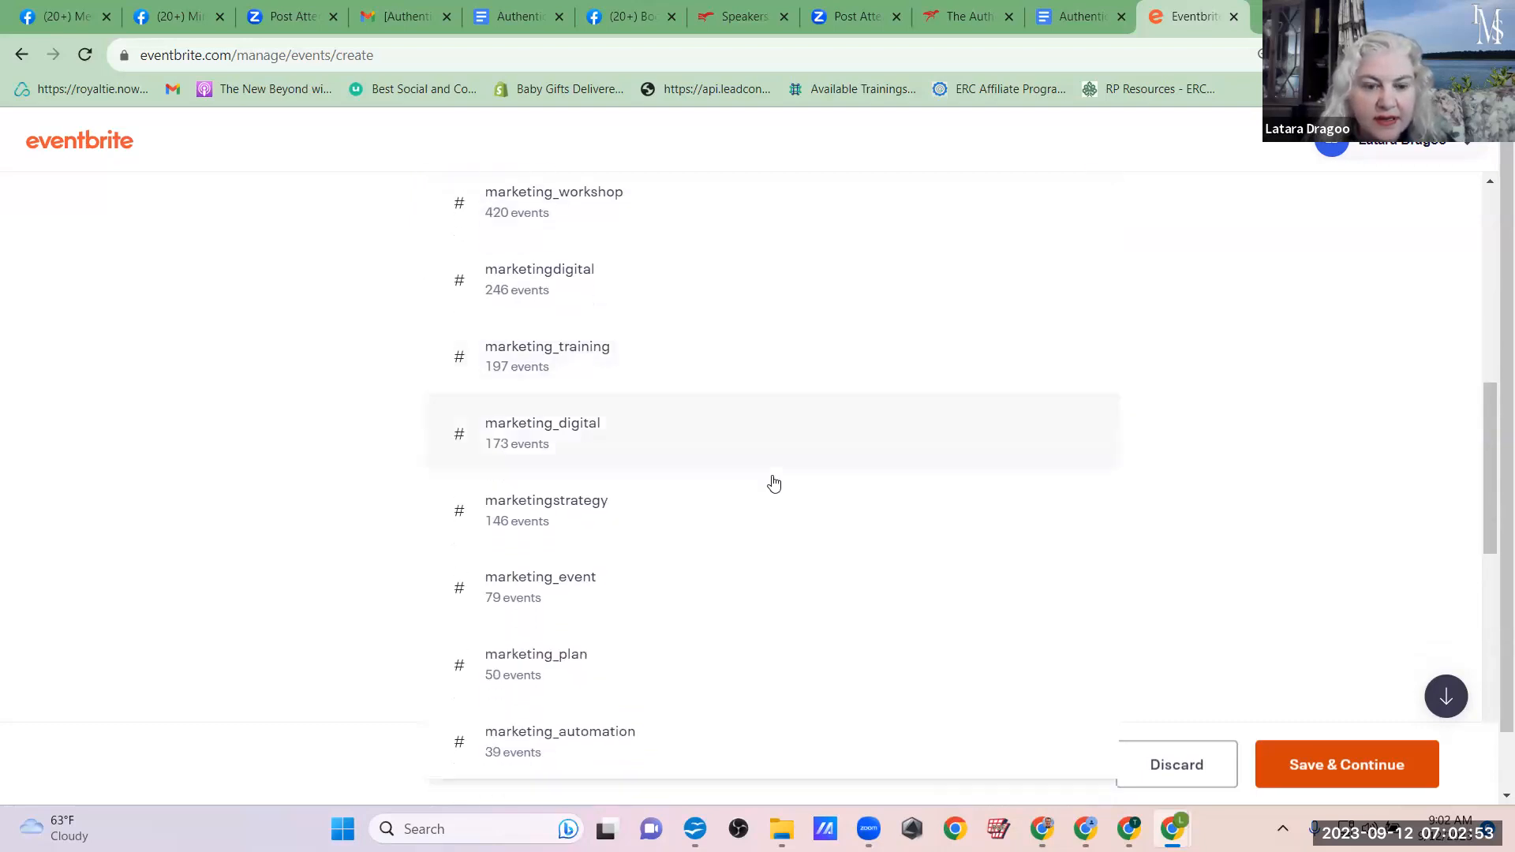
{"action": "scroll", "coordinate": [765, 548], "scroll_direction": "down", "scroll_amount": 3}
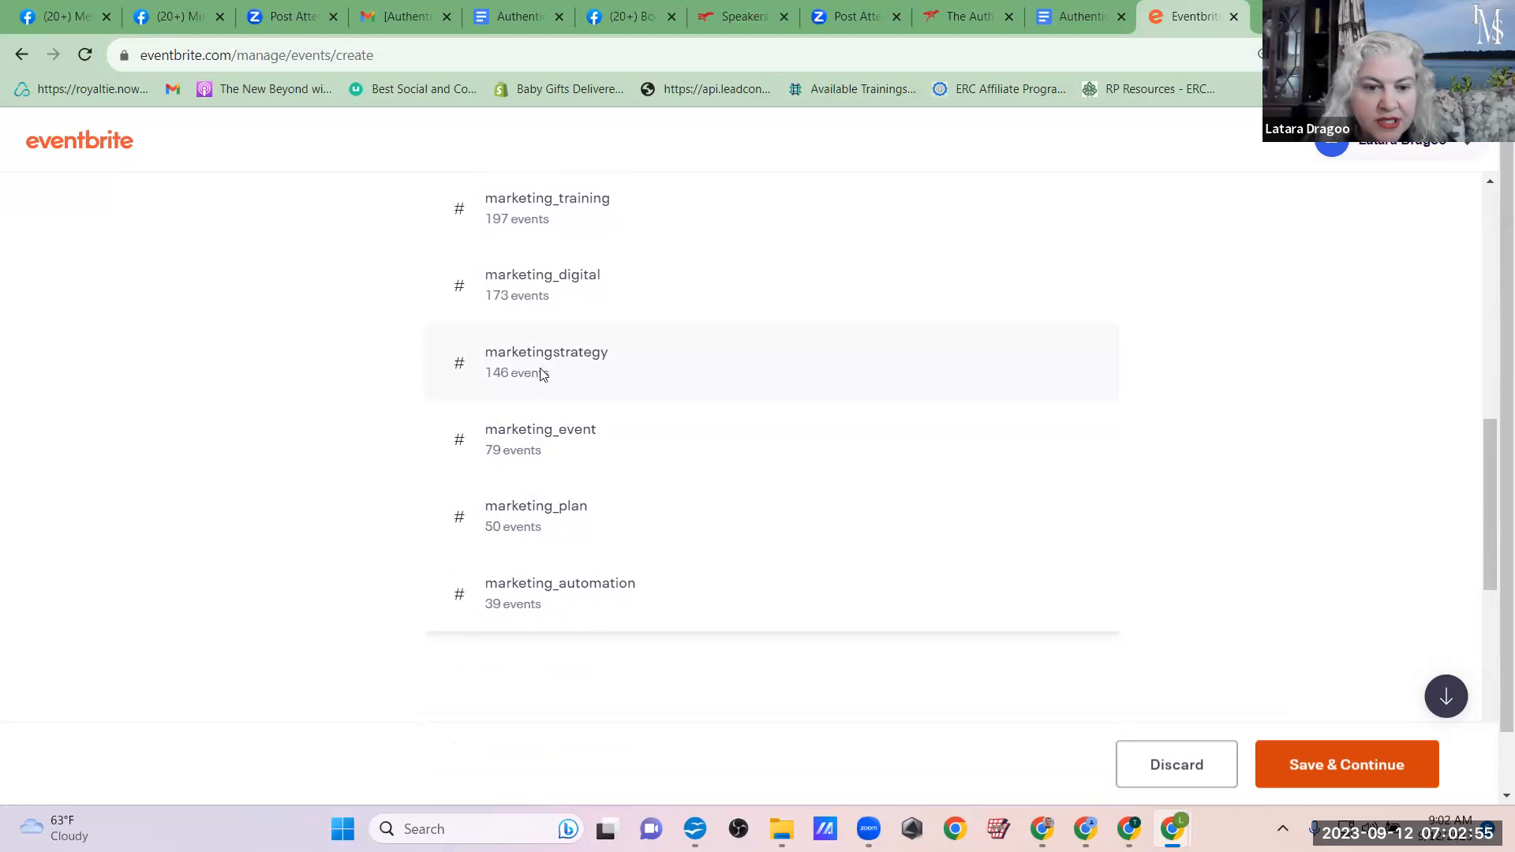
{"action": "left_click", "coordinate": [542, 375]}
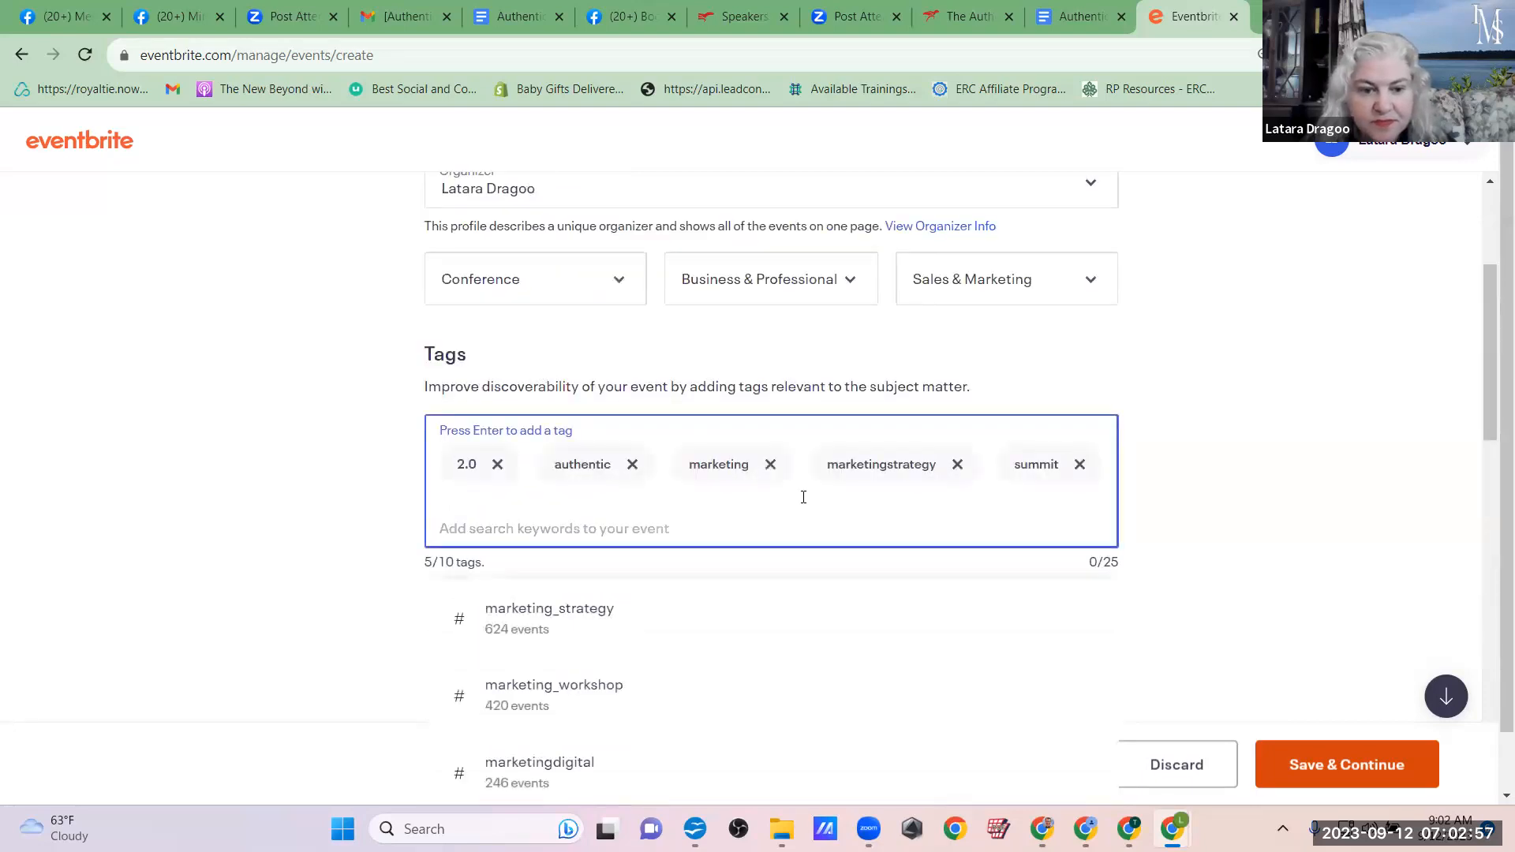
Step: Look up tag suggestions for "market" and add the suggested tag marketing_training to the event
{"action": "type", "text": "market"}
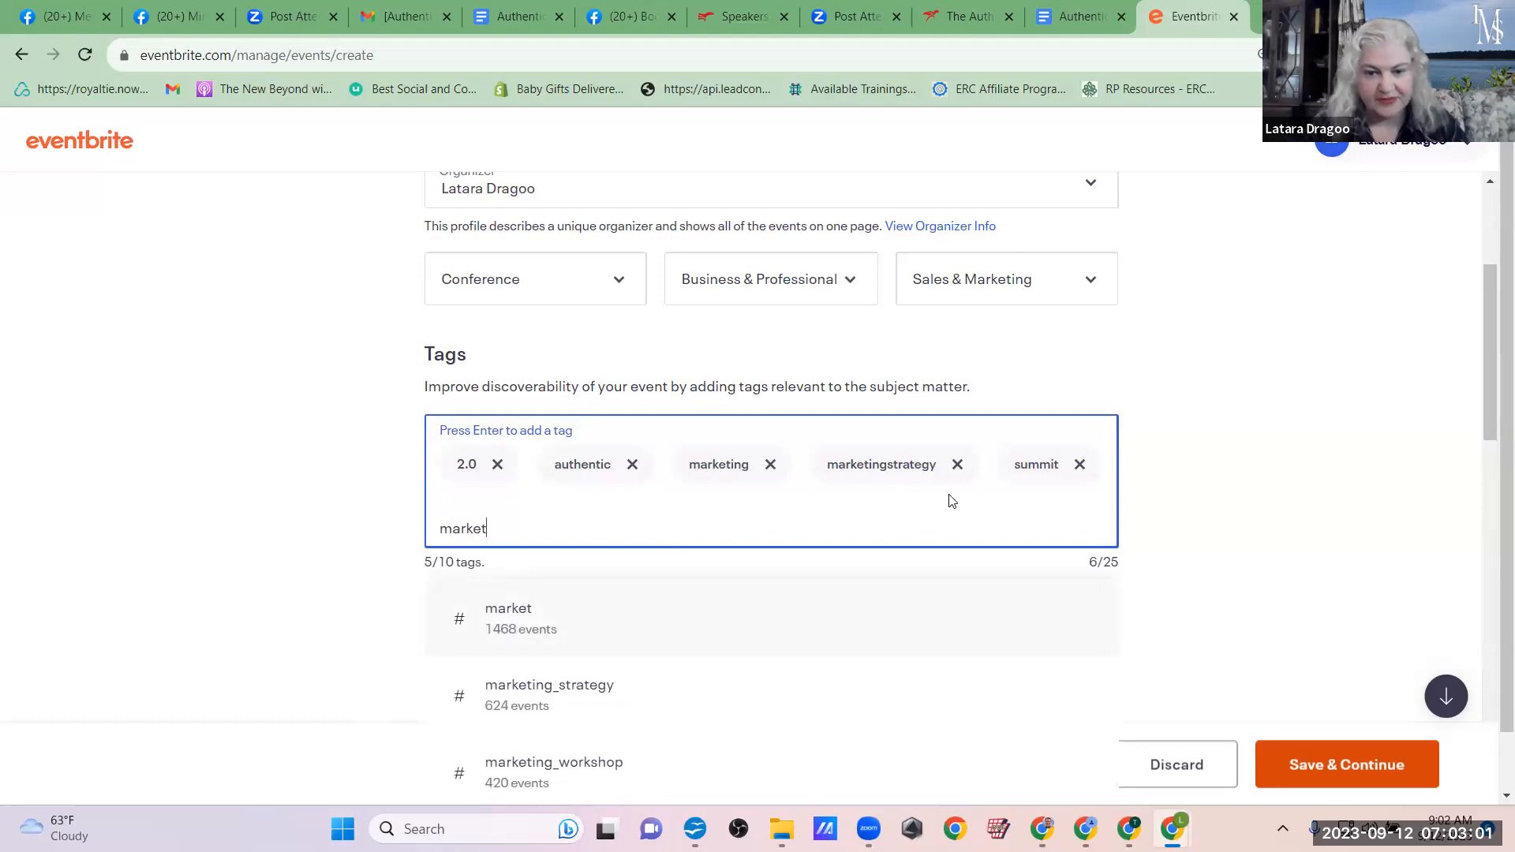
{"action": "scroll", "coordinate": [950, 502], "scroll_direction": "down", "scroll_amount": 2}
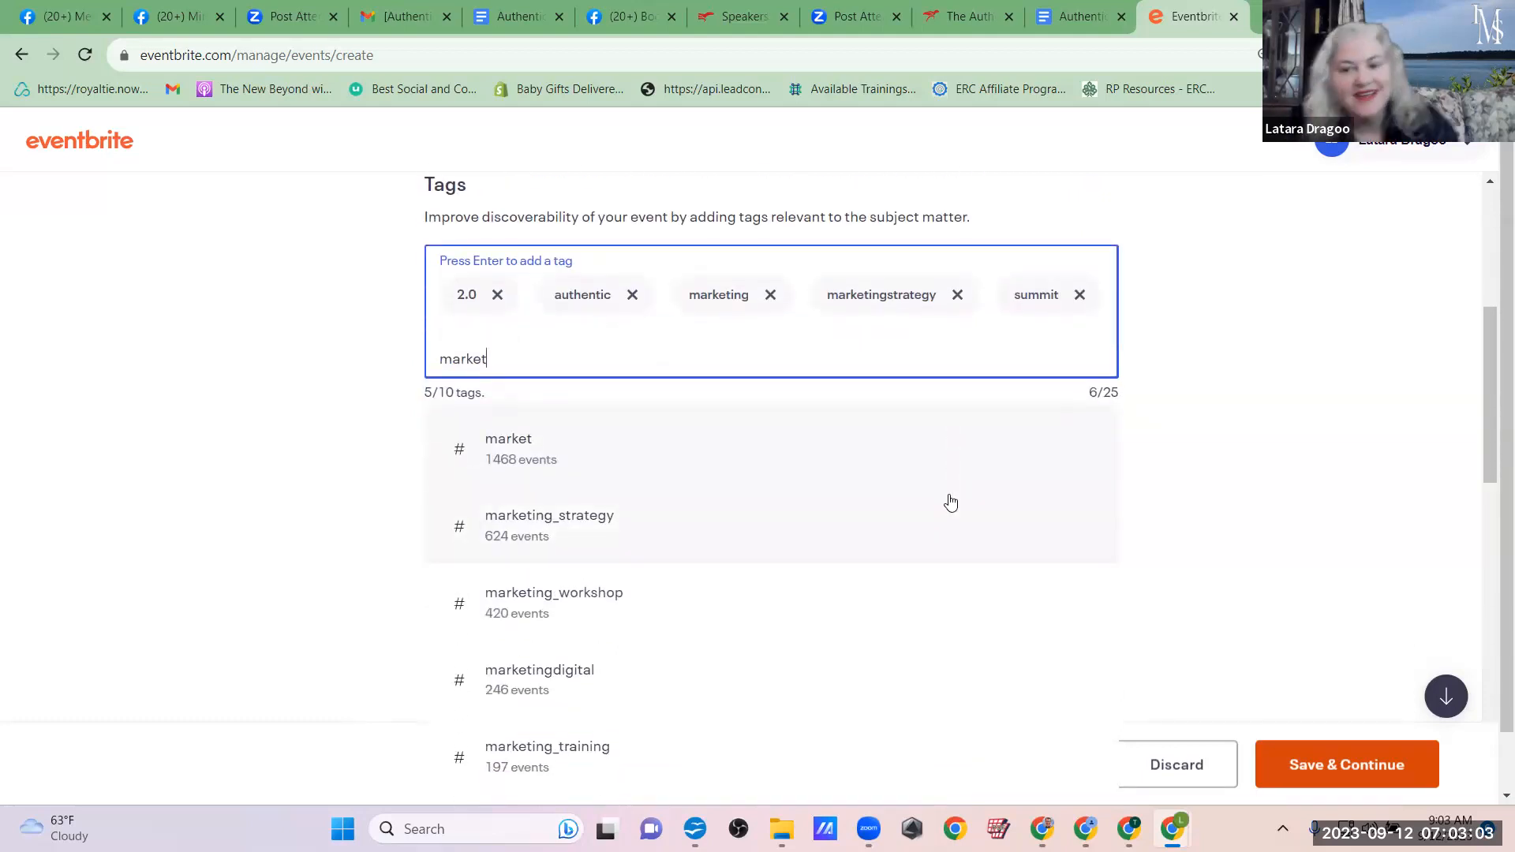
{"action": "scroll", "coordinate": [951, 503], "scroll_direction": "down", "scroll_amount": 1}
{"action": "scroll", "coordinate": [951, 503], "scroll_direction": "down", "scroll_amount": 1}
{"action": "scroll", "coordinate": [951, 503], "scroll_direction": "down", "scroll_amount": 1}
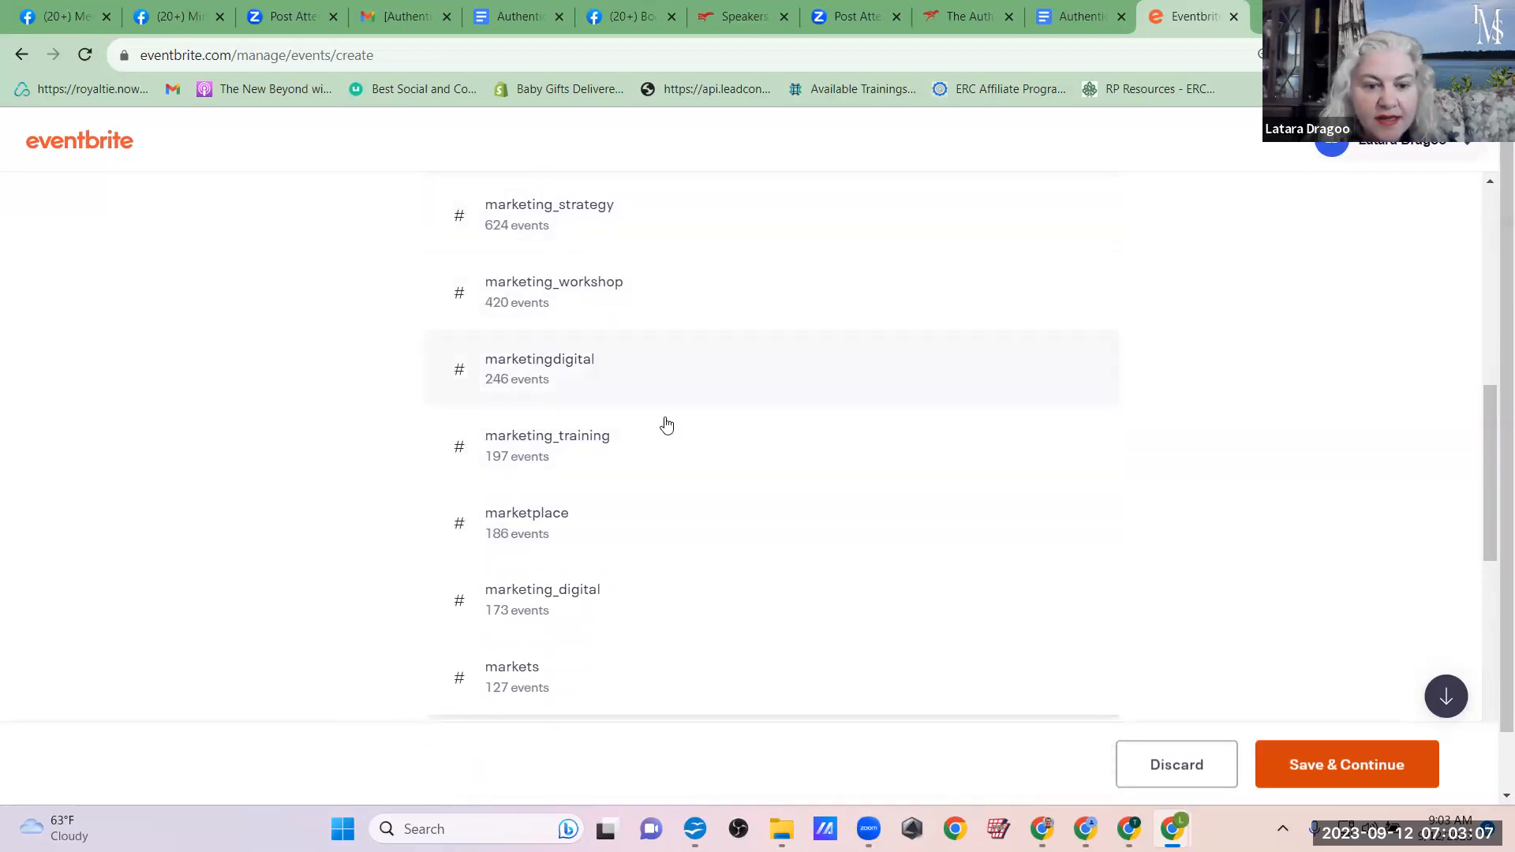
{"action": "left_click", "coordinate": [493, 440]}
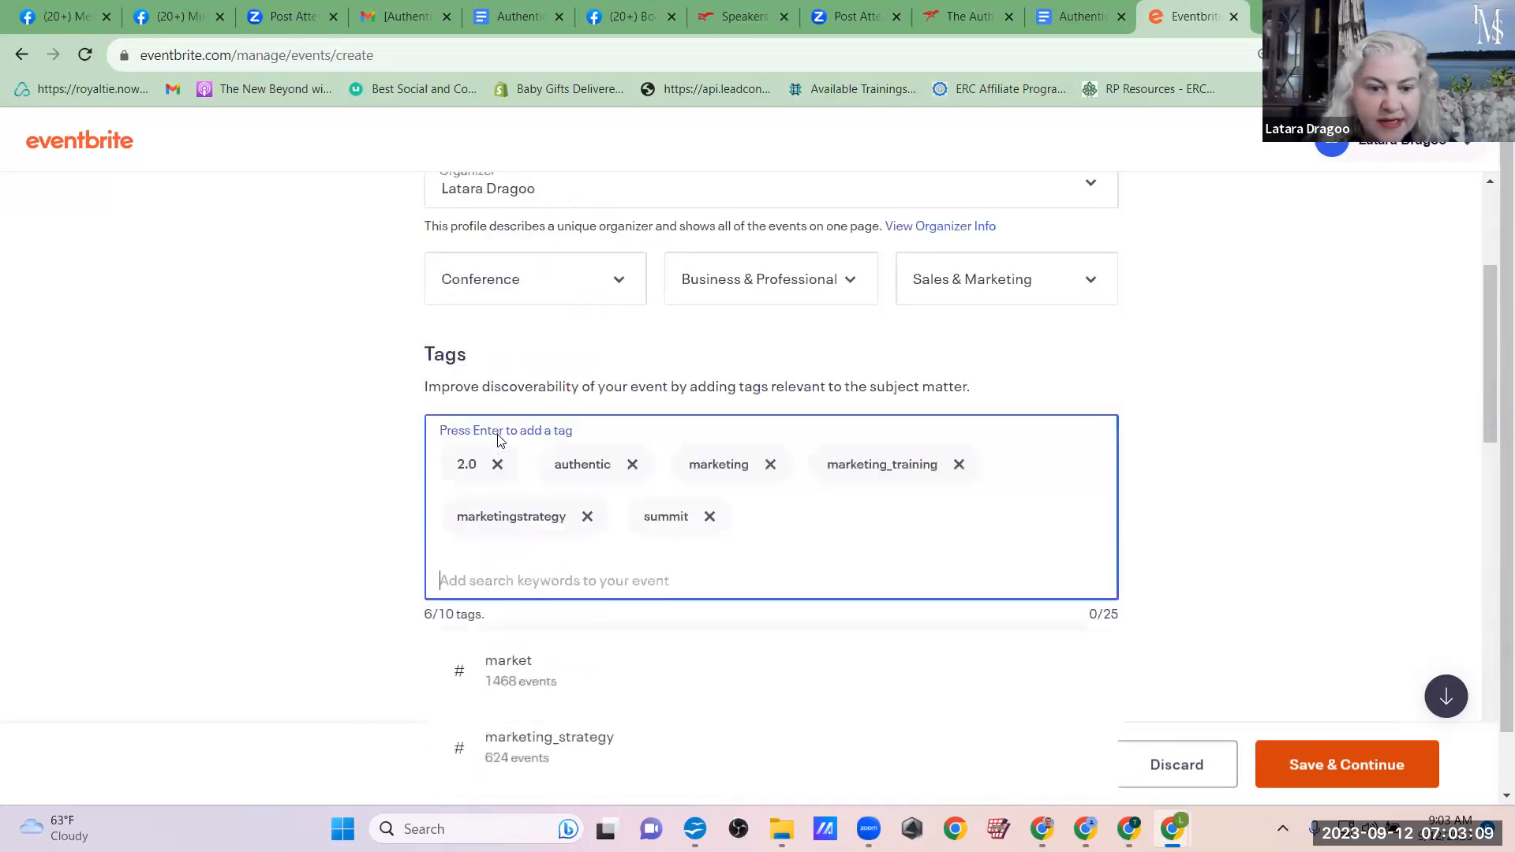
Step: Add the suggested tags marketing_plan and marketing_event, looking up the keyword "marketi" for each
{"action": "type", "text": "rketi"}
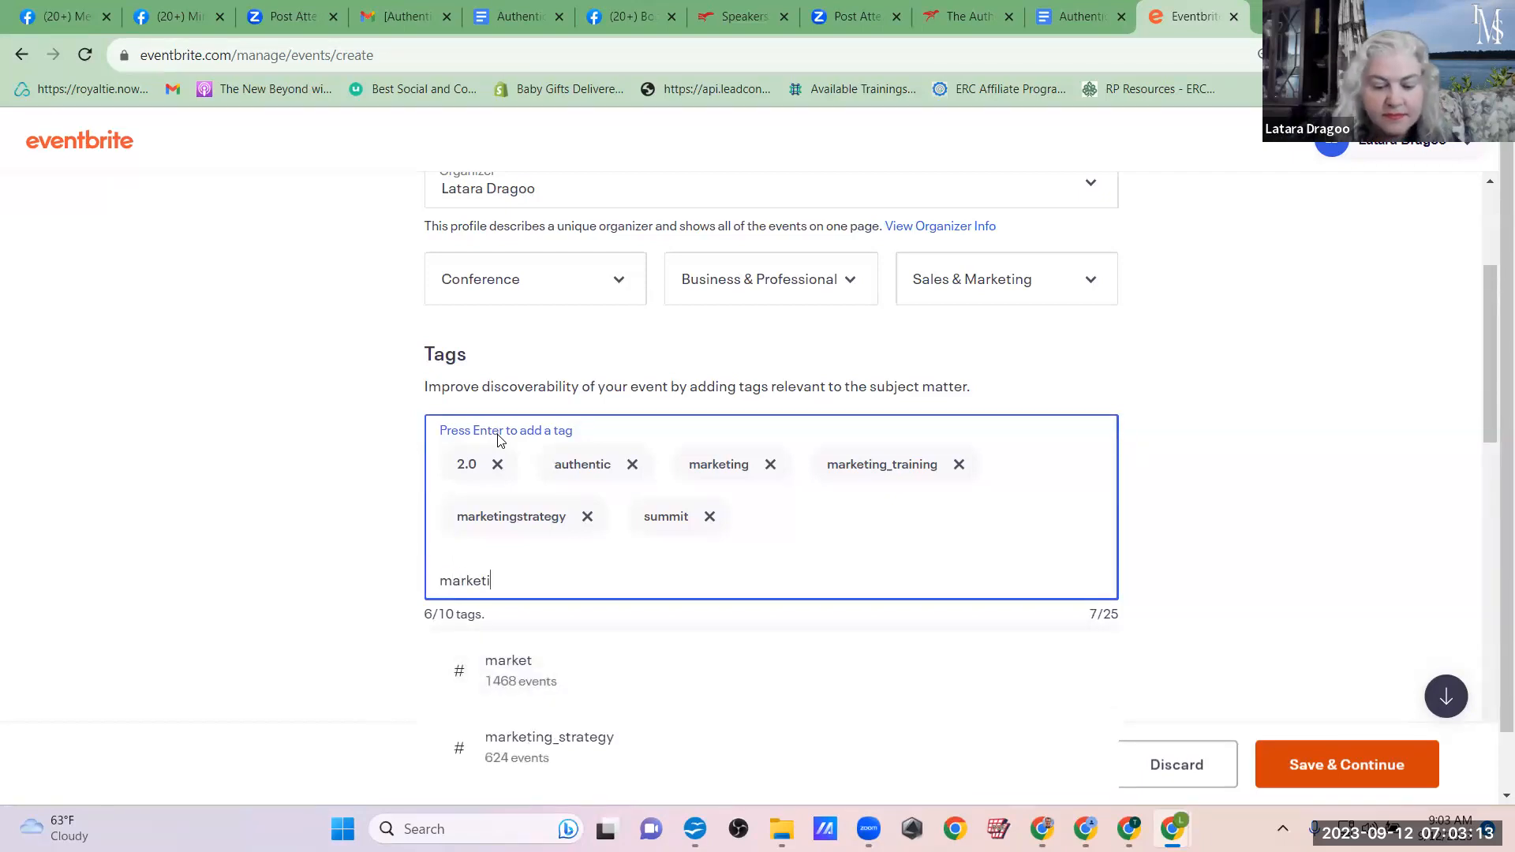
{"action": "scroll", "coordinate": [499, 440], "scroll_direction": "down", "scroll_amount": 7}
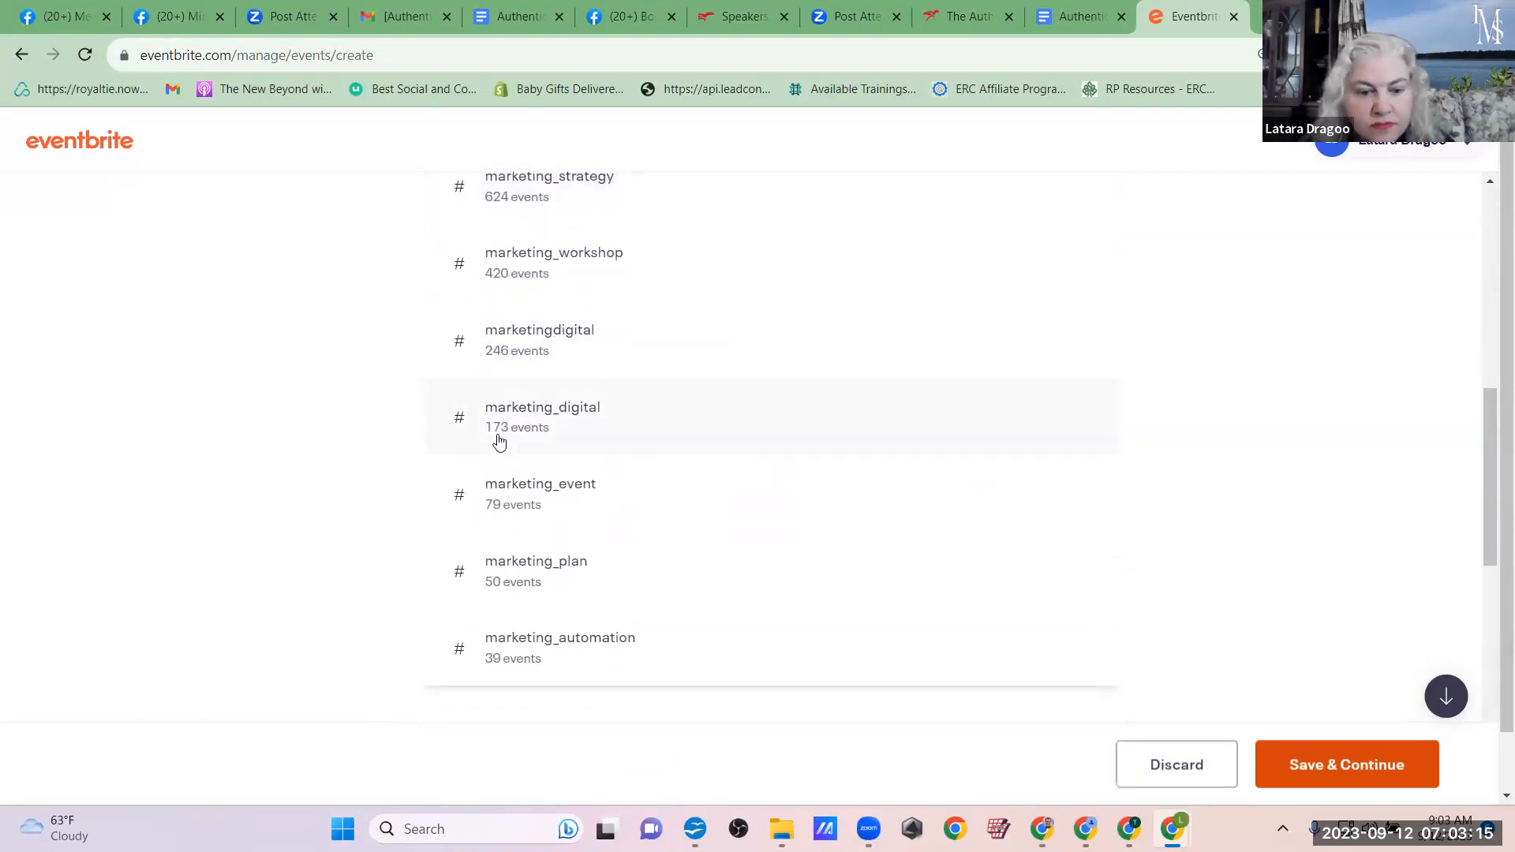
{"action": "left_click", "coordinate": [522, 571]}
{"action": "type", "text": "marketi"}
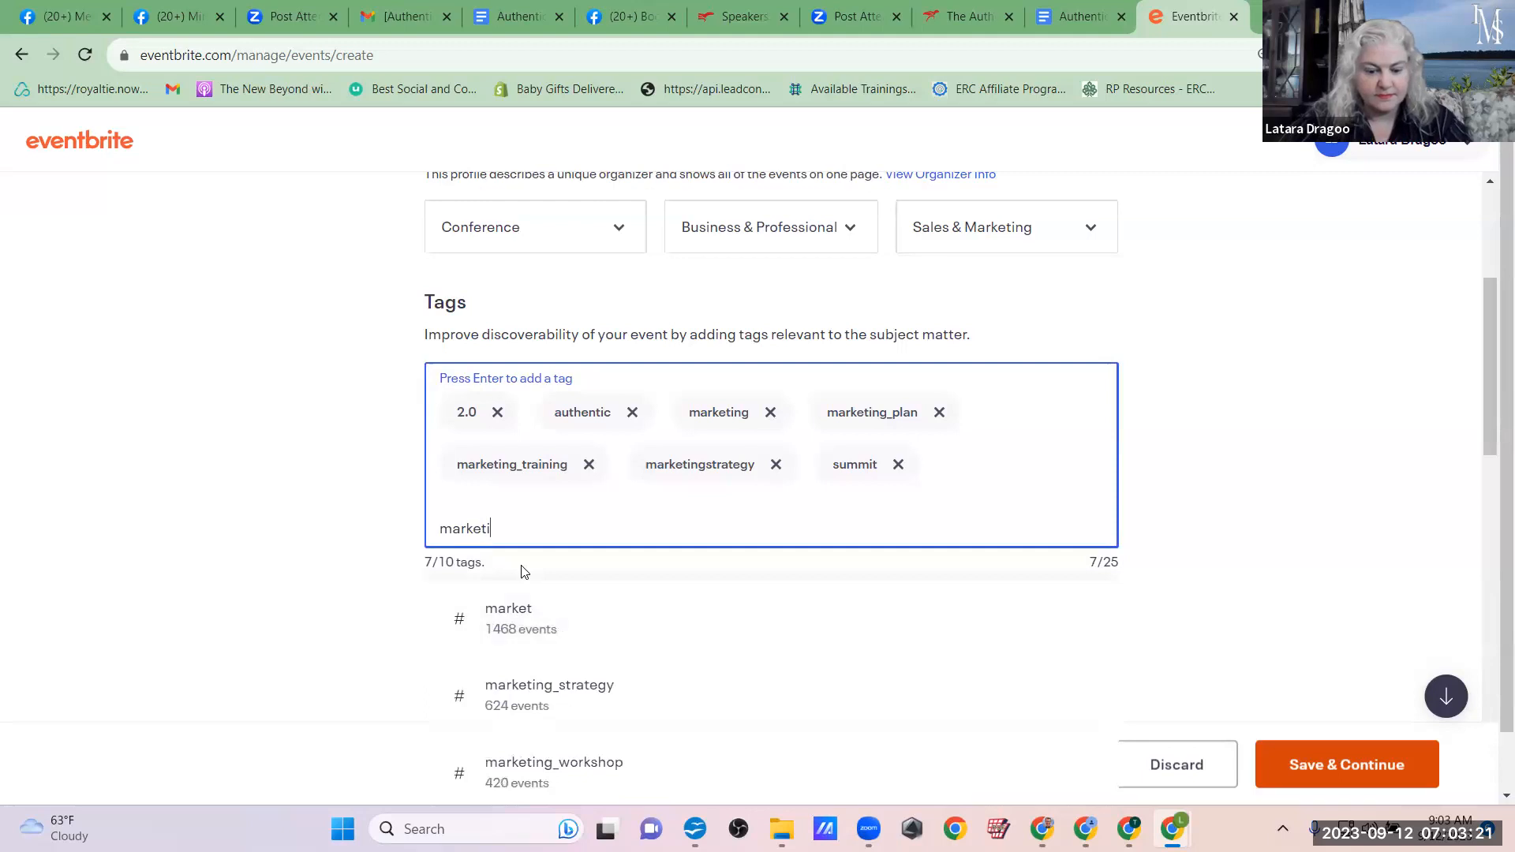
{"action": "scroll", "coordinate": [522, 571], "scroll_direction": "down", "scroll_amount": 6}
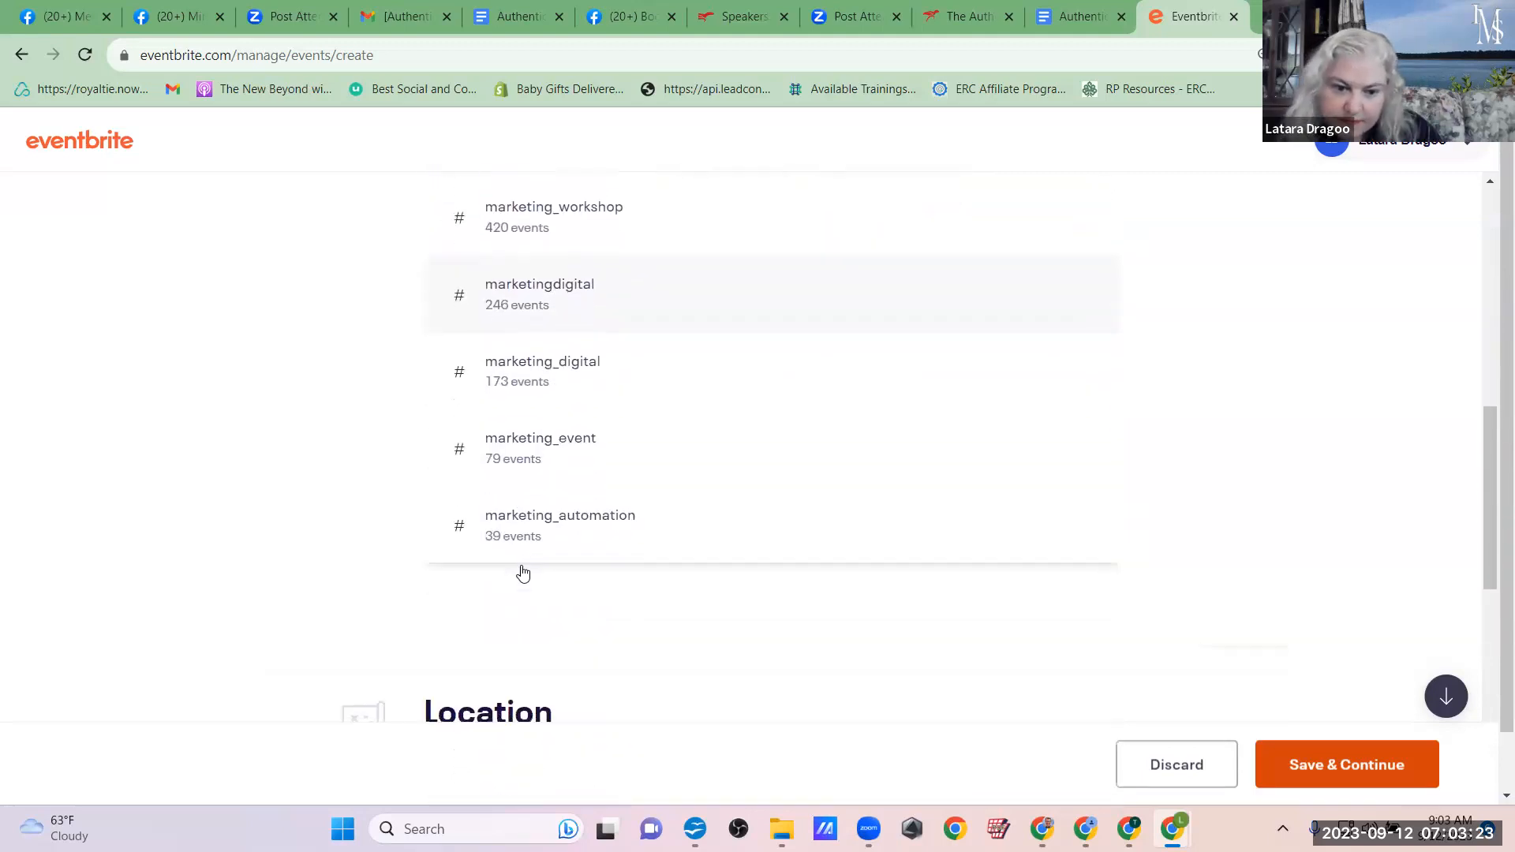
{"action": "left_click", "coordinate": [527, 448]}
Step: Look up tag suggestions for "marketin" and add the suggested tag marketing_digital to the event
{"action": "type", "text": "marketing"}
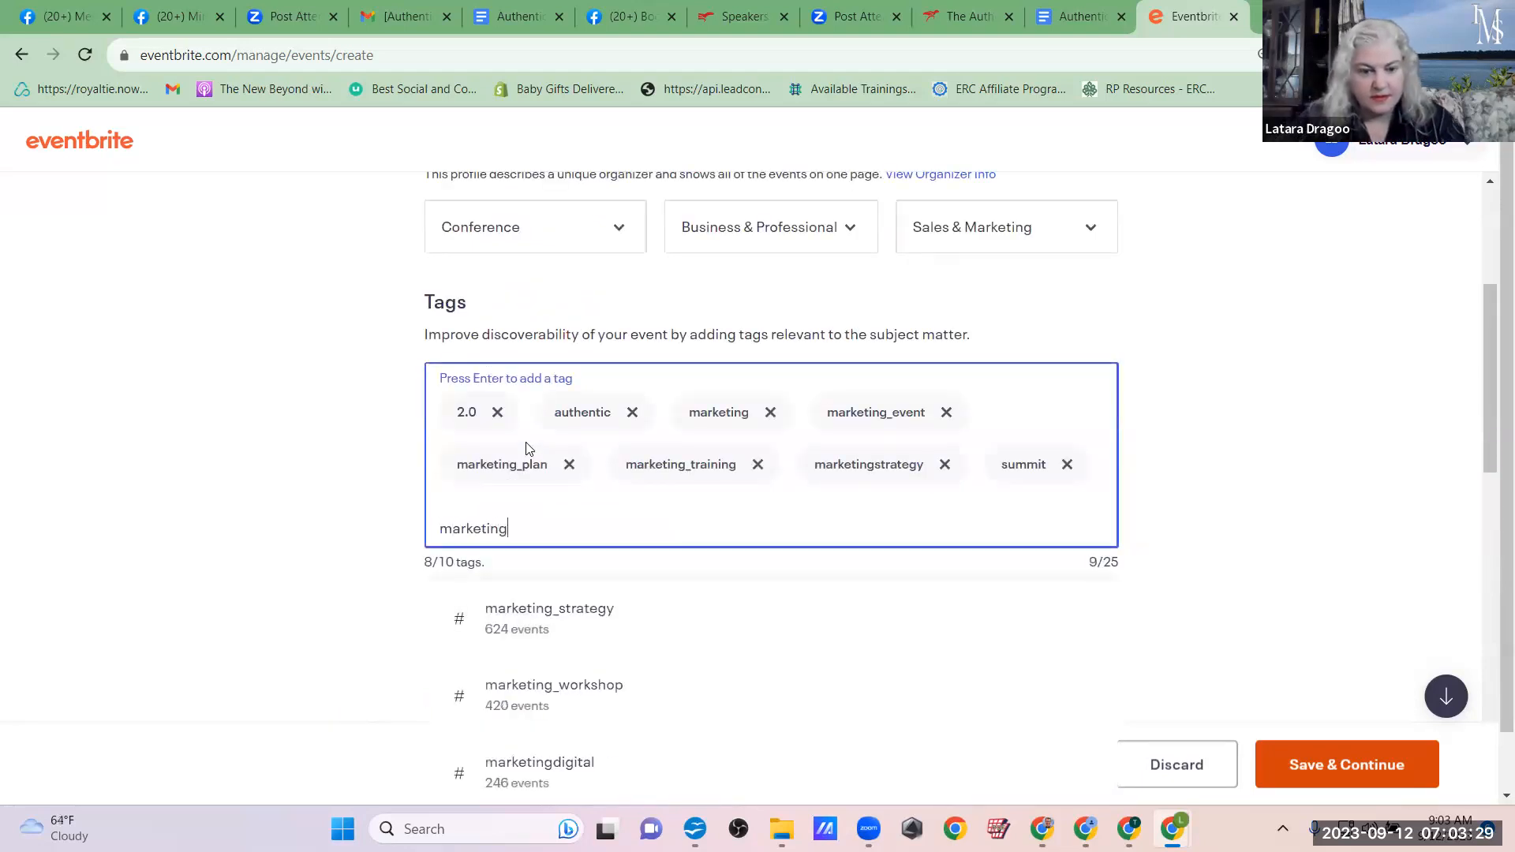
{"action": "key", "text": "BackSpace"}
{"action": "scroll", "coordinate": [527, 448], "scroll_direction": "down", "scroll_amount": 4}
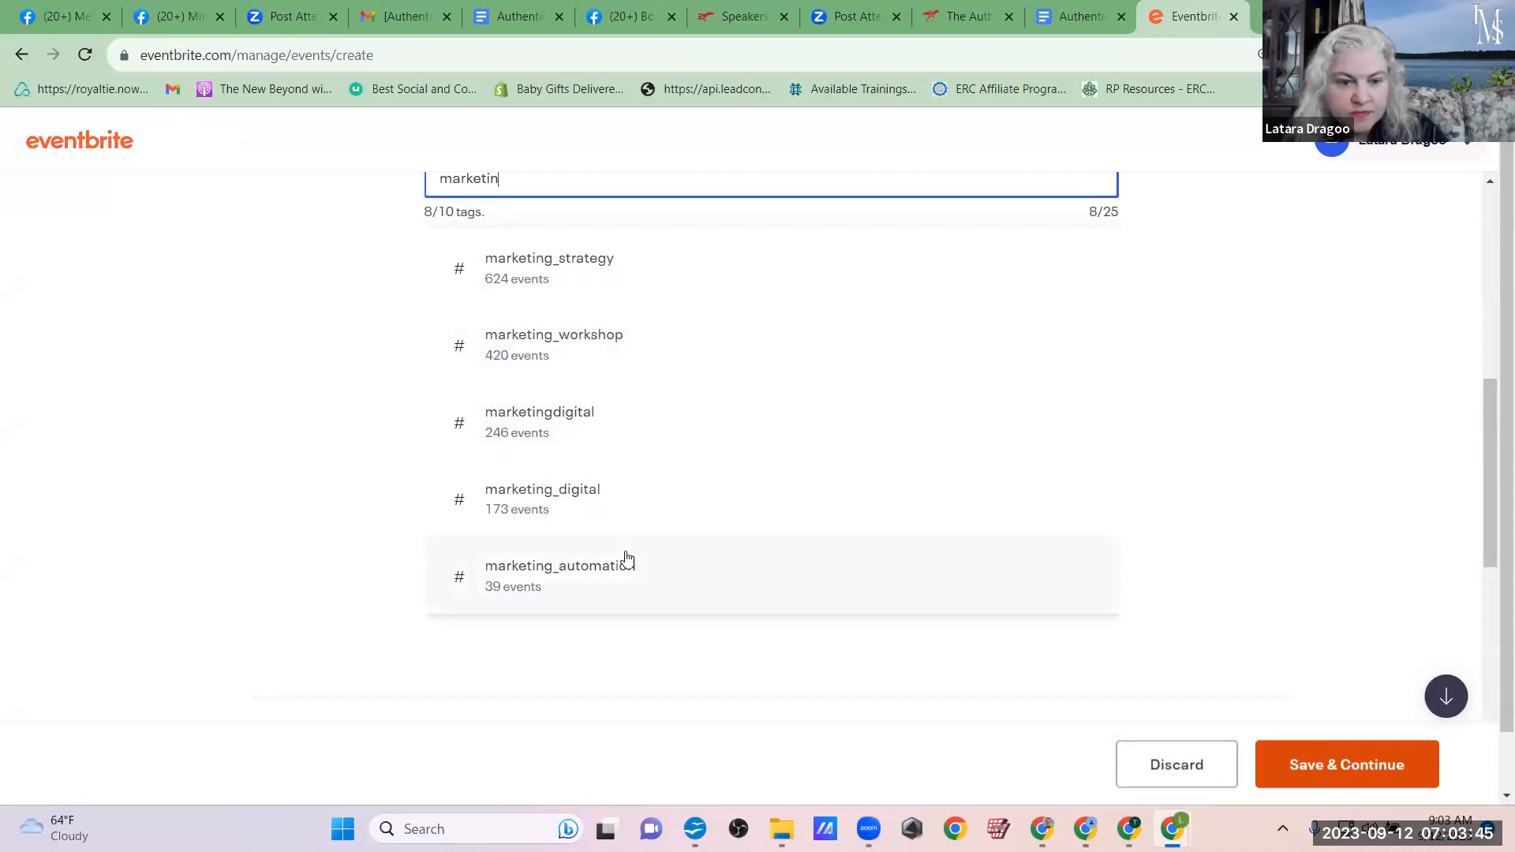
{"action": "left_click", "coordinate": [529, 497]}
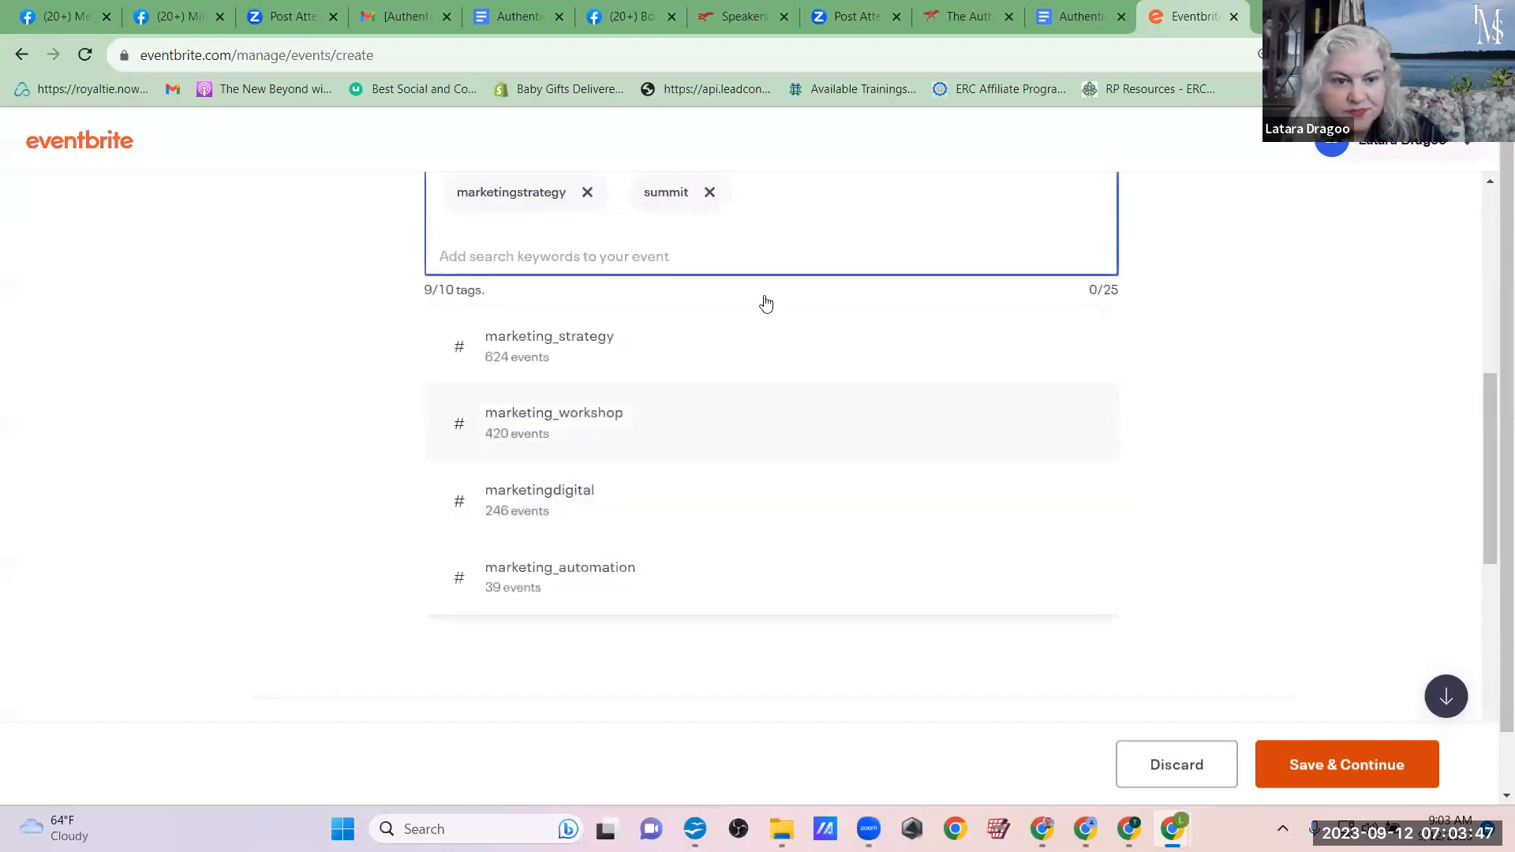
Step: Look up tag suggestions for "entre" and add the suggested tag entrepreneurship_skills to the event
{"action": "scroll", "coordinate": [682, 205], "scroll_direction": "up", "scroll_amount": 3}
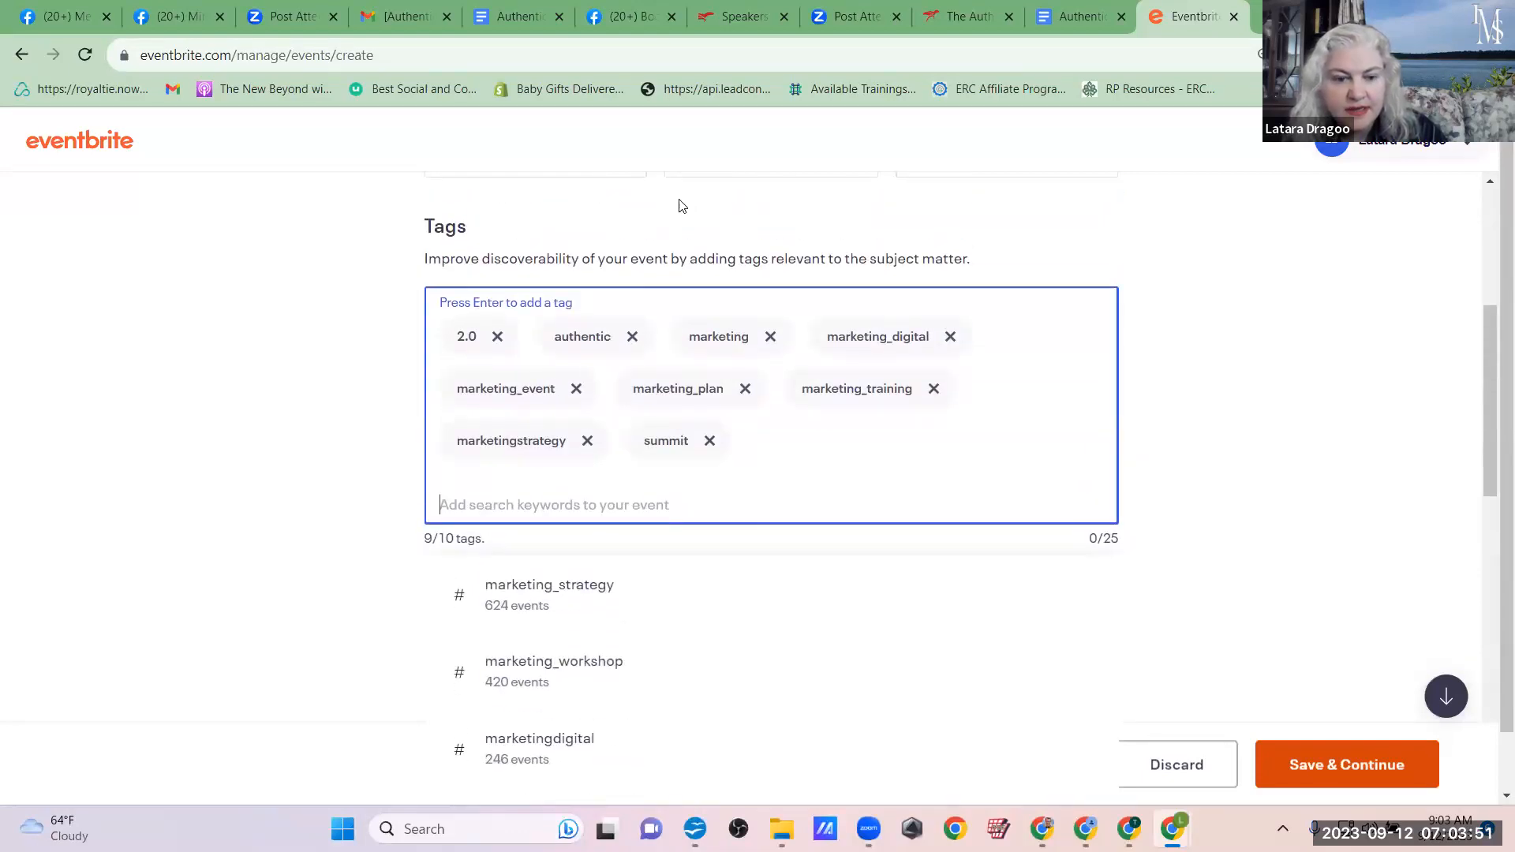
{"action": "type", "text": "entre"}
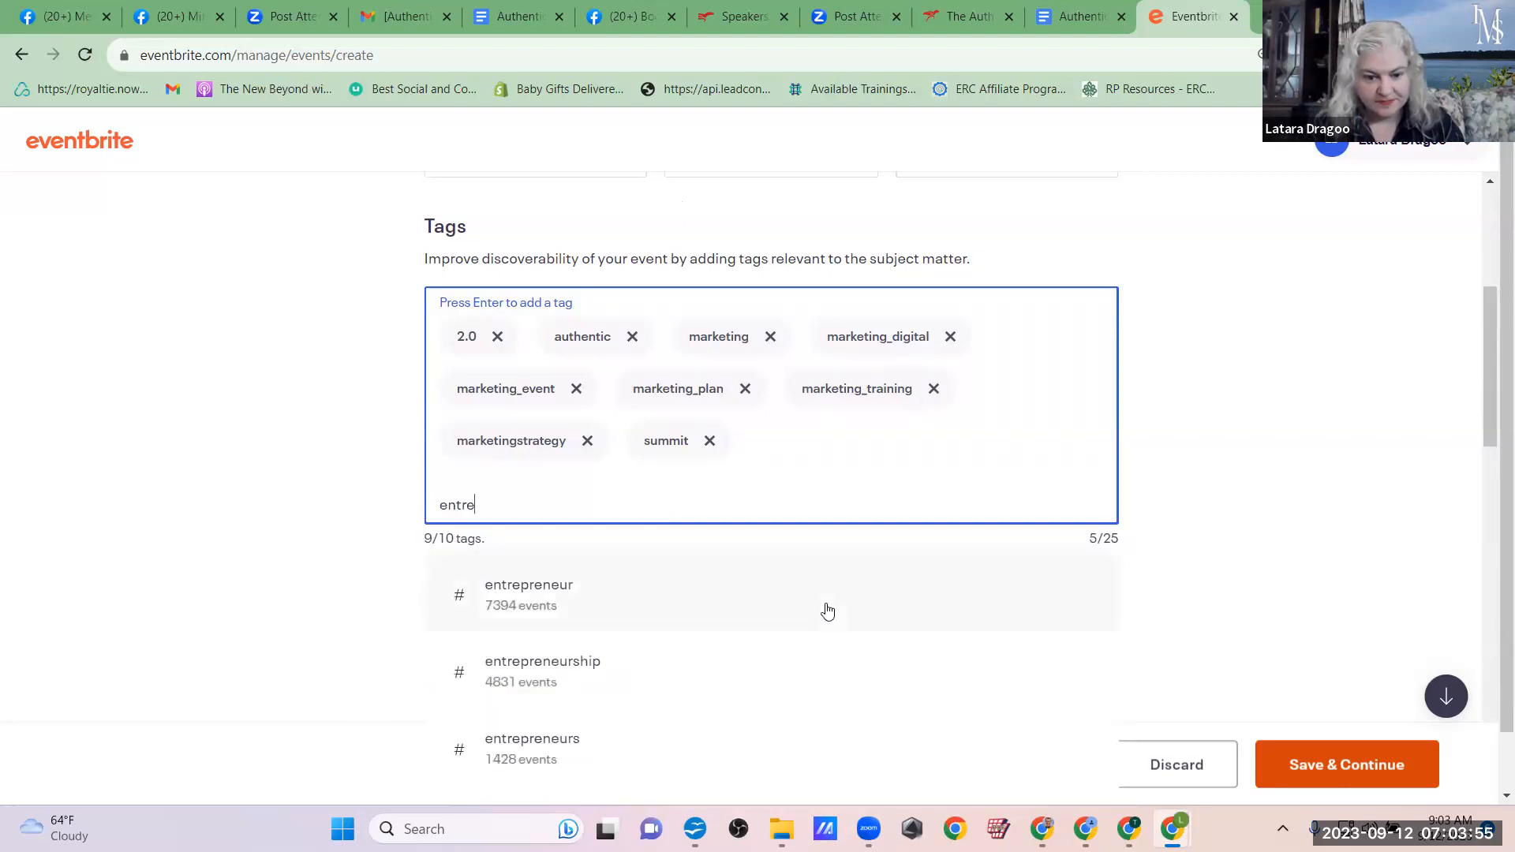
{"action": "scroll", "coordinate": [827, 612], "scroll_direction": "down", "scroll_amount": 3}
{"action": "scroll", "coordinate": [827, 612], "scroll_direction": "down", "scroll_amount": 5}
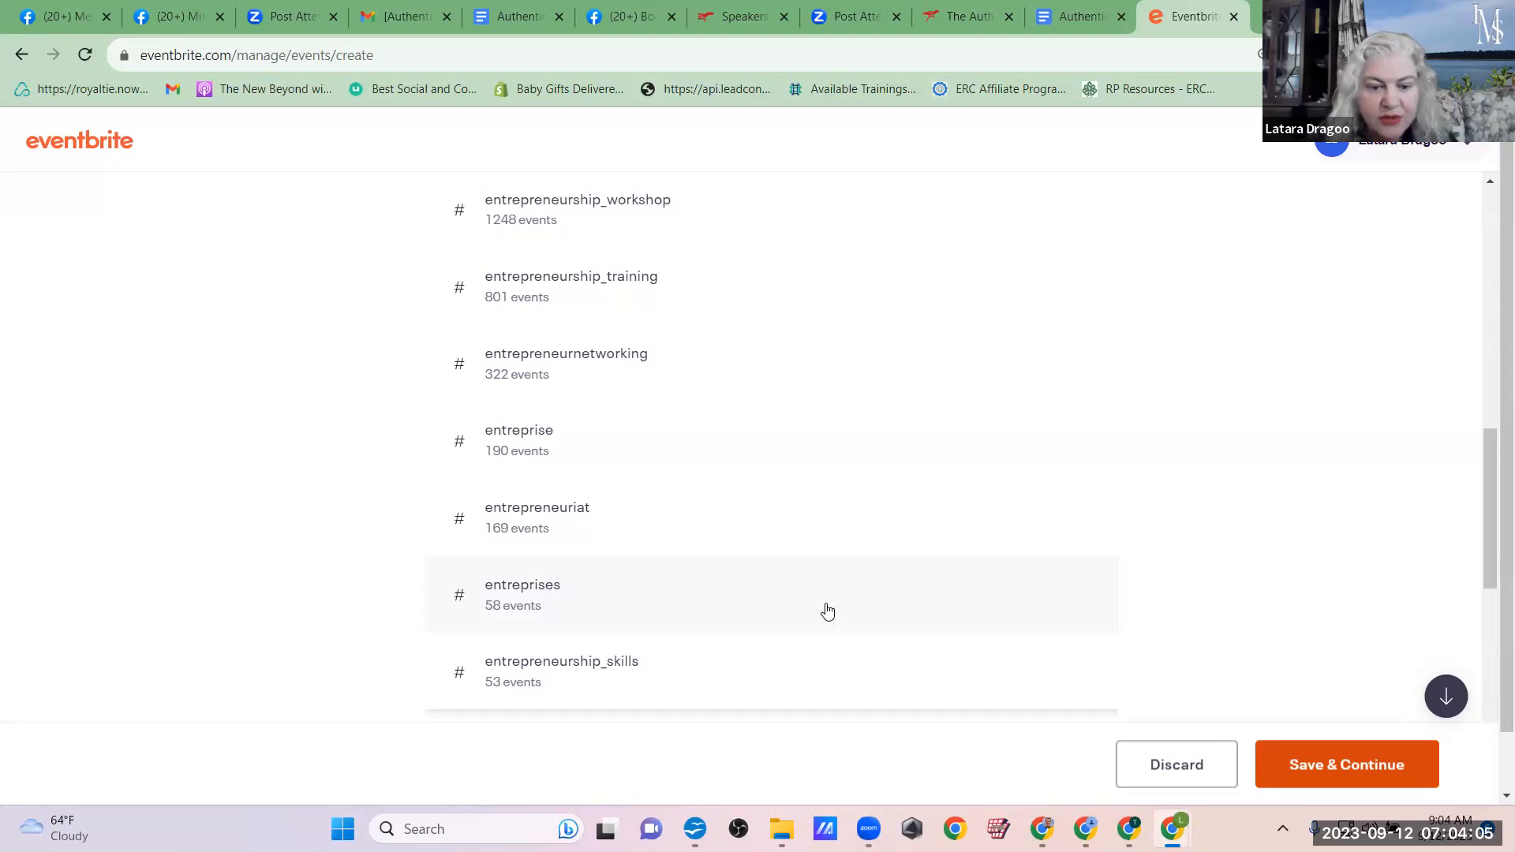
{"action": "left_click", "coordinate": [502, 698]}
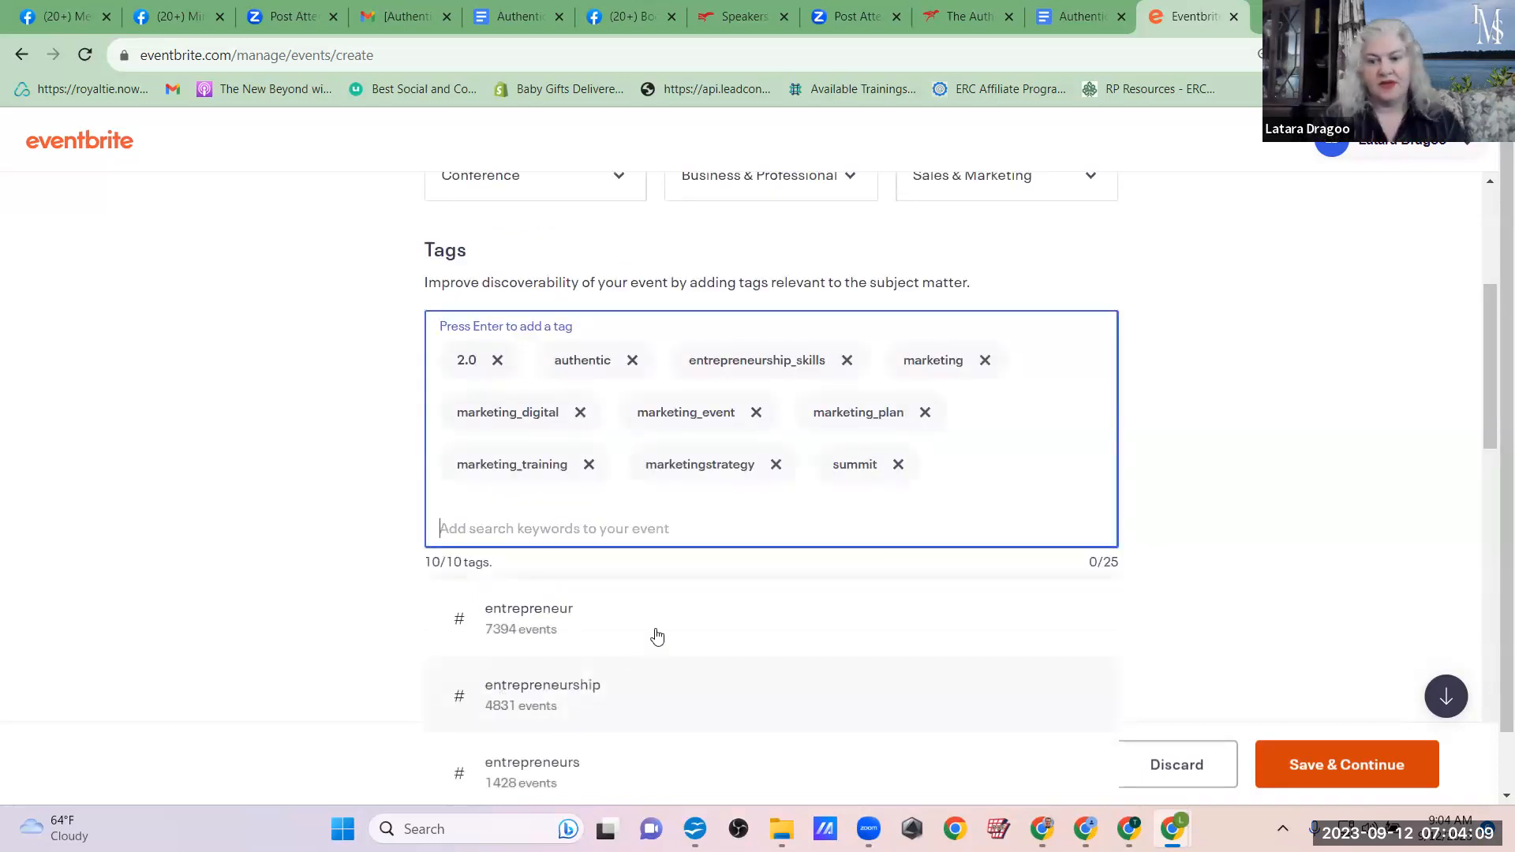
Step: Close the tag suggestions and set the event's location to Online event
{"action": "left_click_drag", "start_coordinate": [494, 560], "coordinate": [412, 557]}
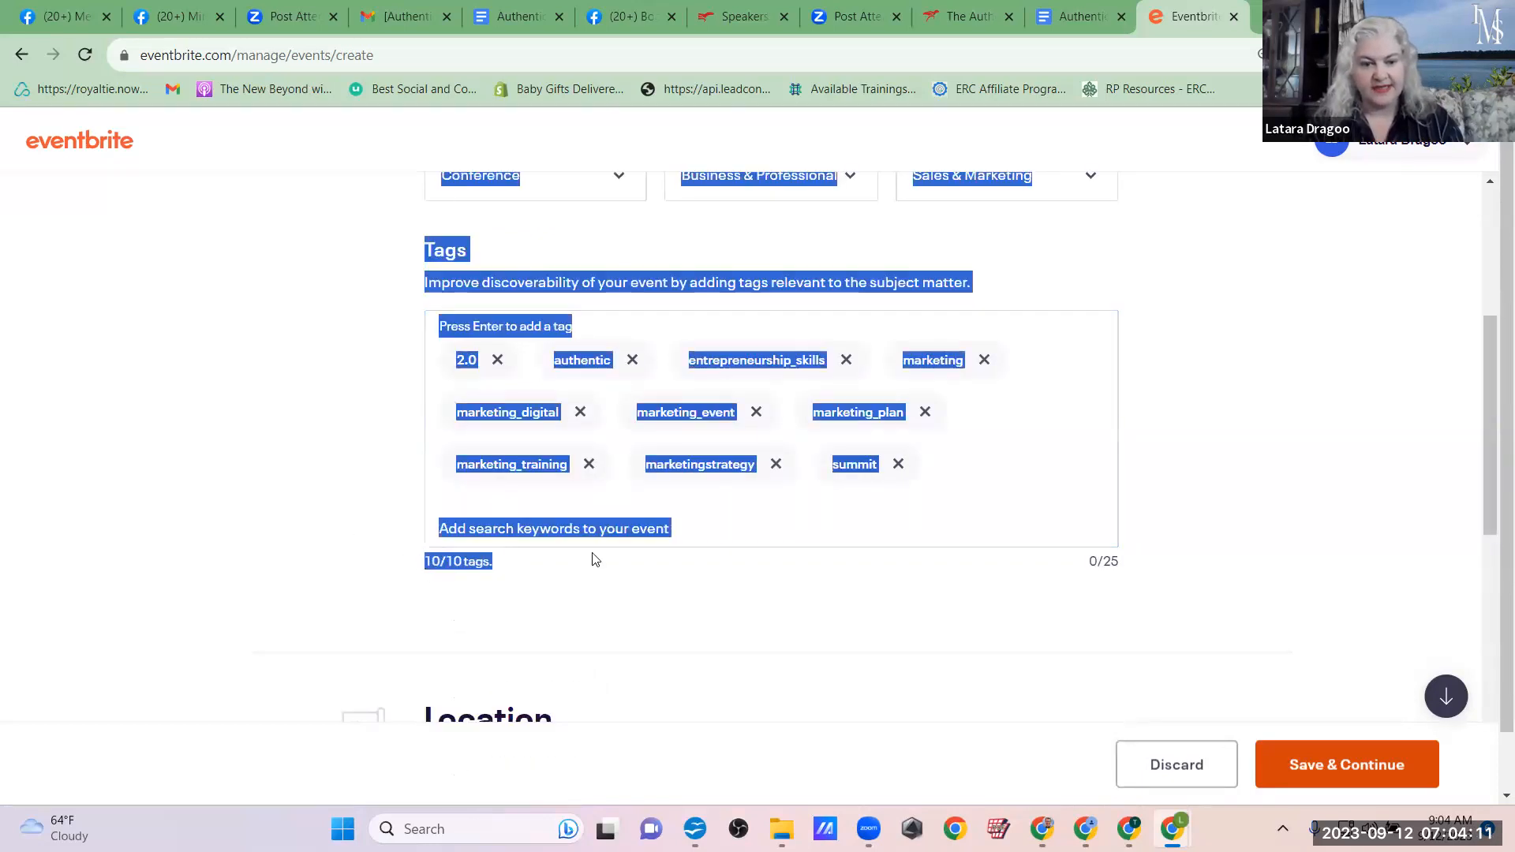
{"action": "left_click", "coordinate": [734, 570]}
{"action": "scroll", "coordinate": [878, 561], "scroll_direction": "down", "scroll_amount": 4}
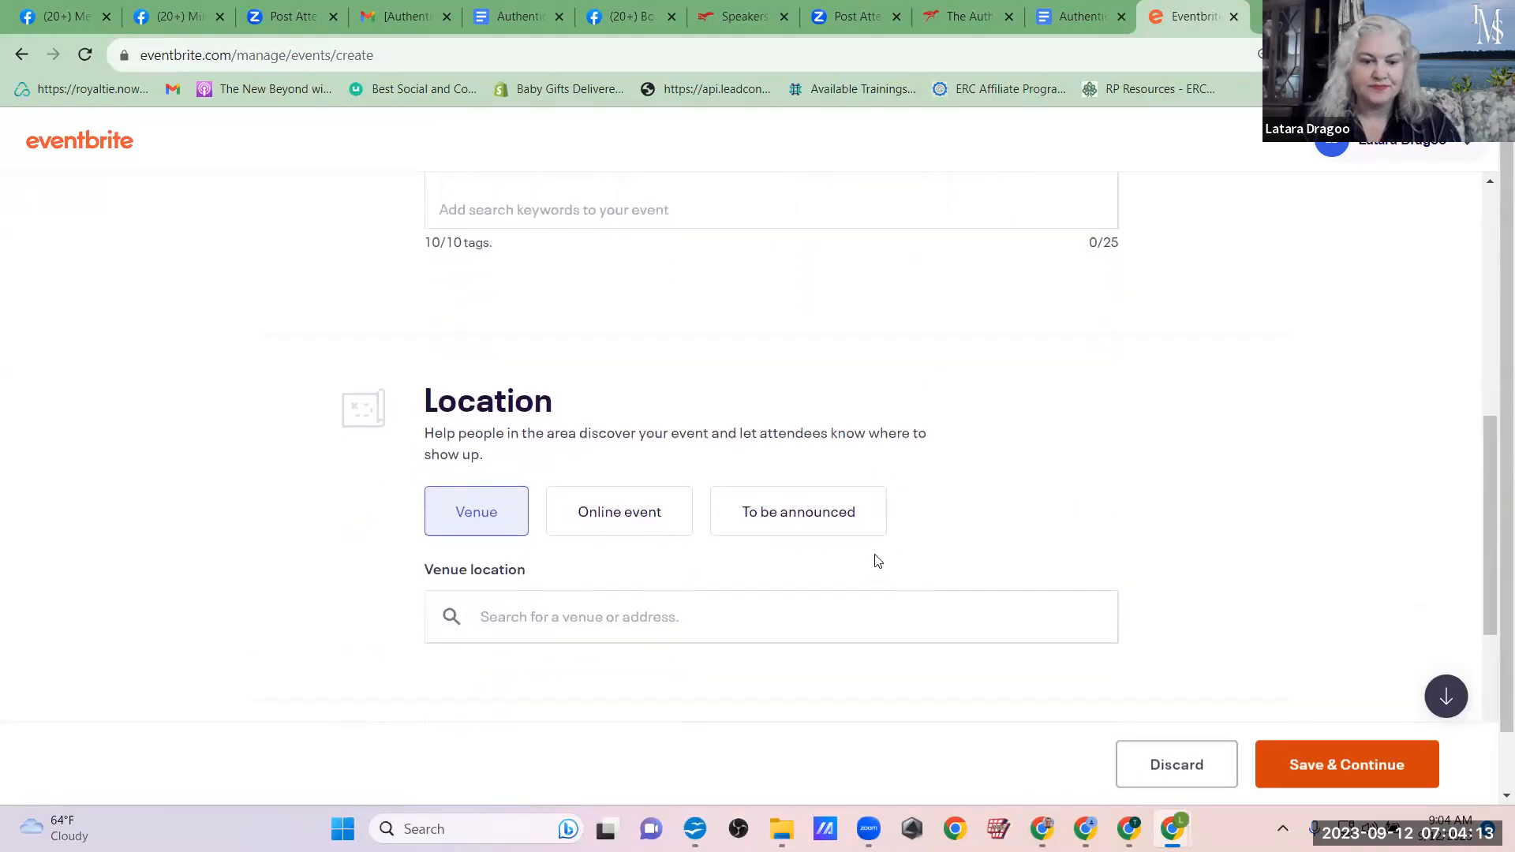
{"action": "left_click", "coordinate": [616, 519]}
Step: Check the summit schedule in the Authentic Marketing 2.0 Google Doc and set the Eventbrite event's start date to 09/18/2023
{"action": "scroll", "coordinate": [1081, 583], "scroll_direction": "down", "scroll_amount": 4}
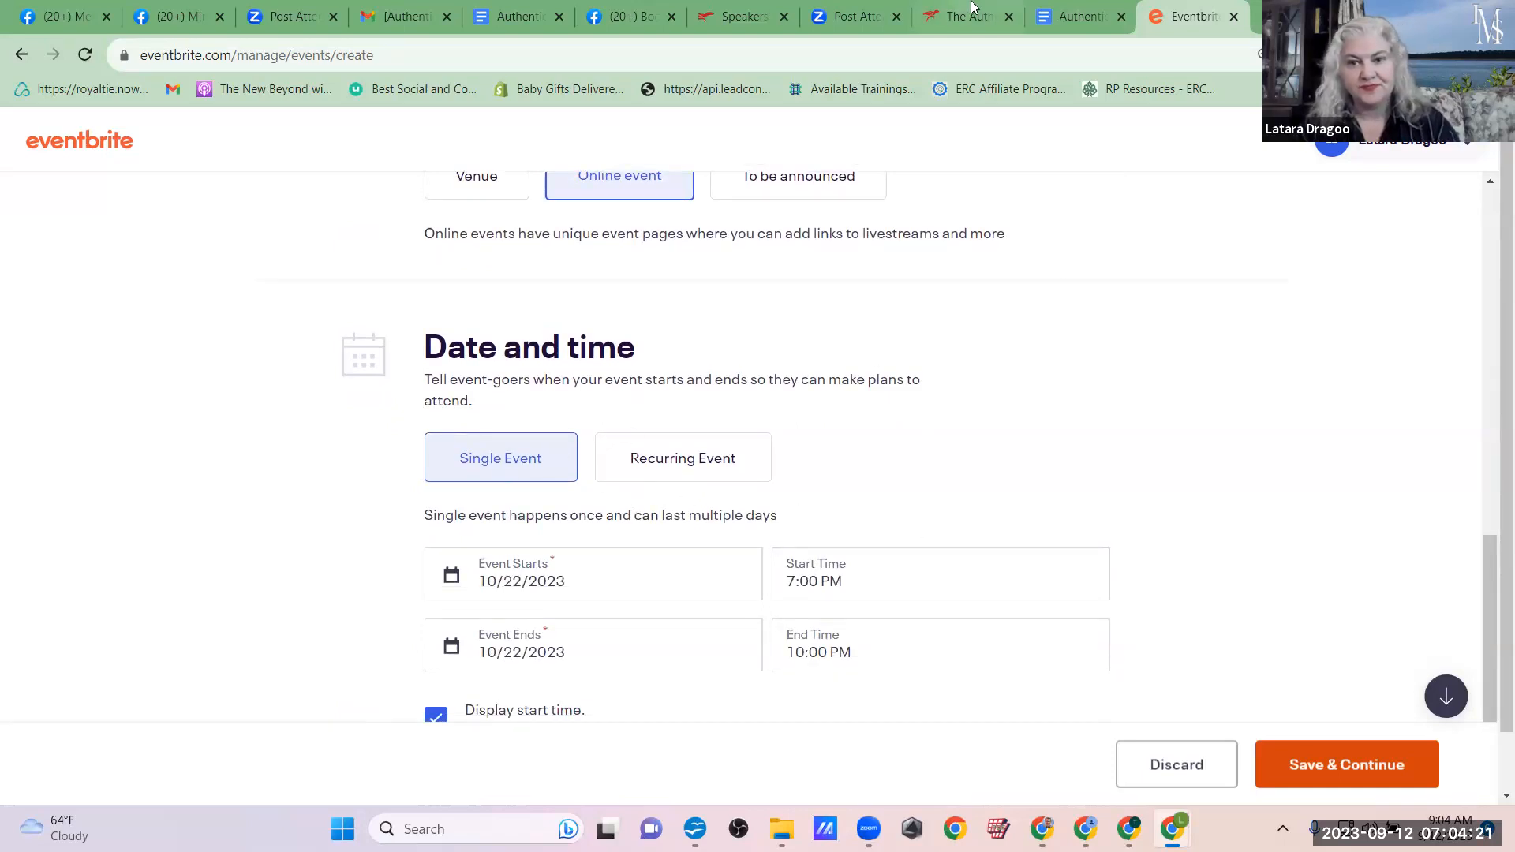
{"action": "left_click", "coordinate": [1059, 10]}
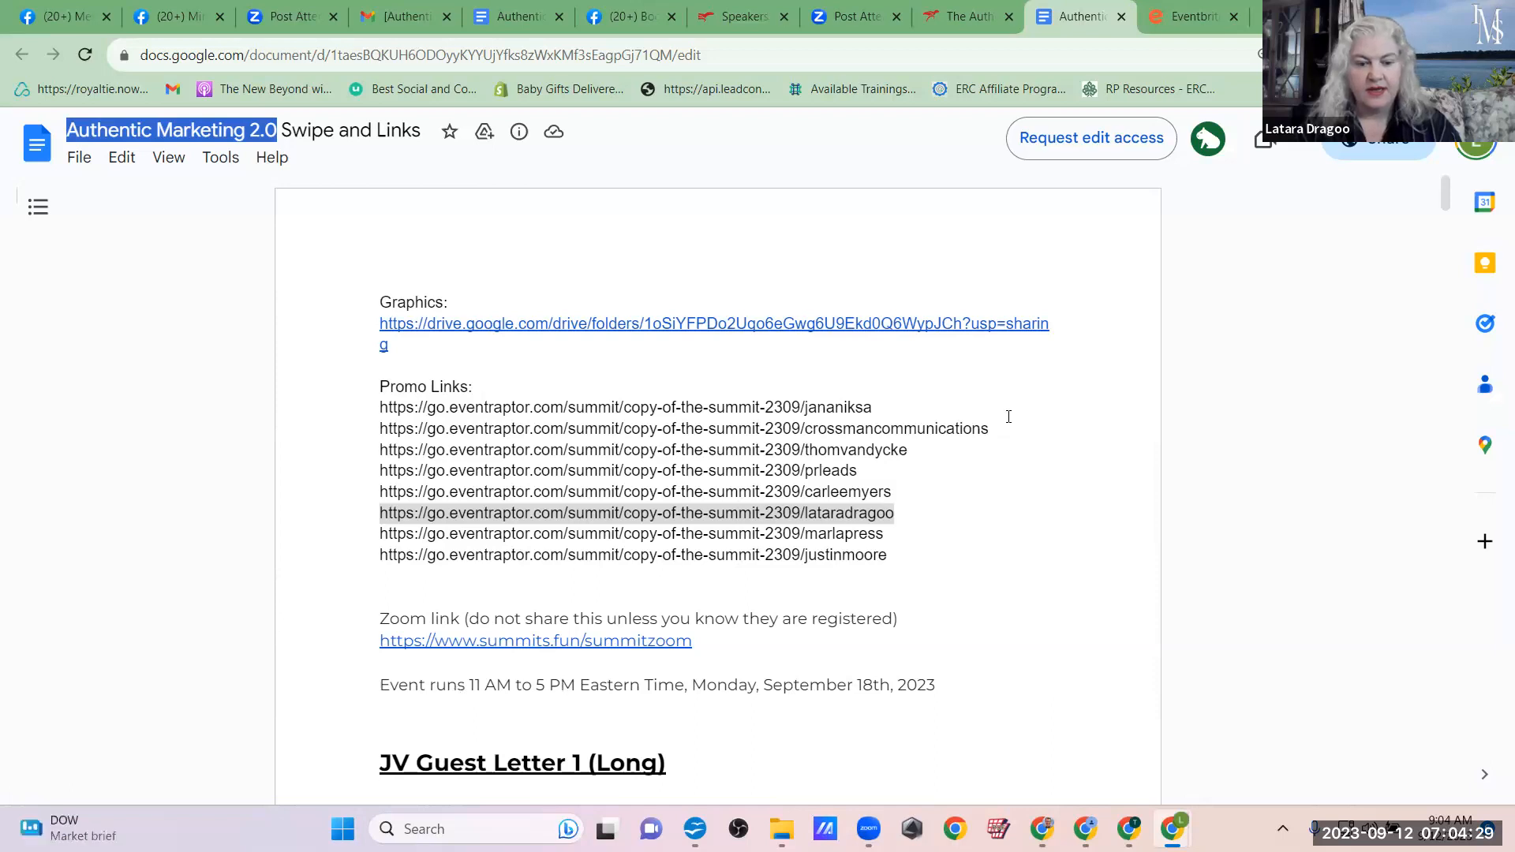
{"action": "left_click", "coordinate": [1187, 16]}
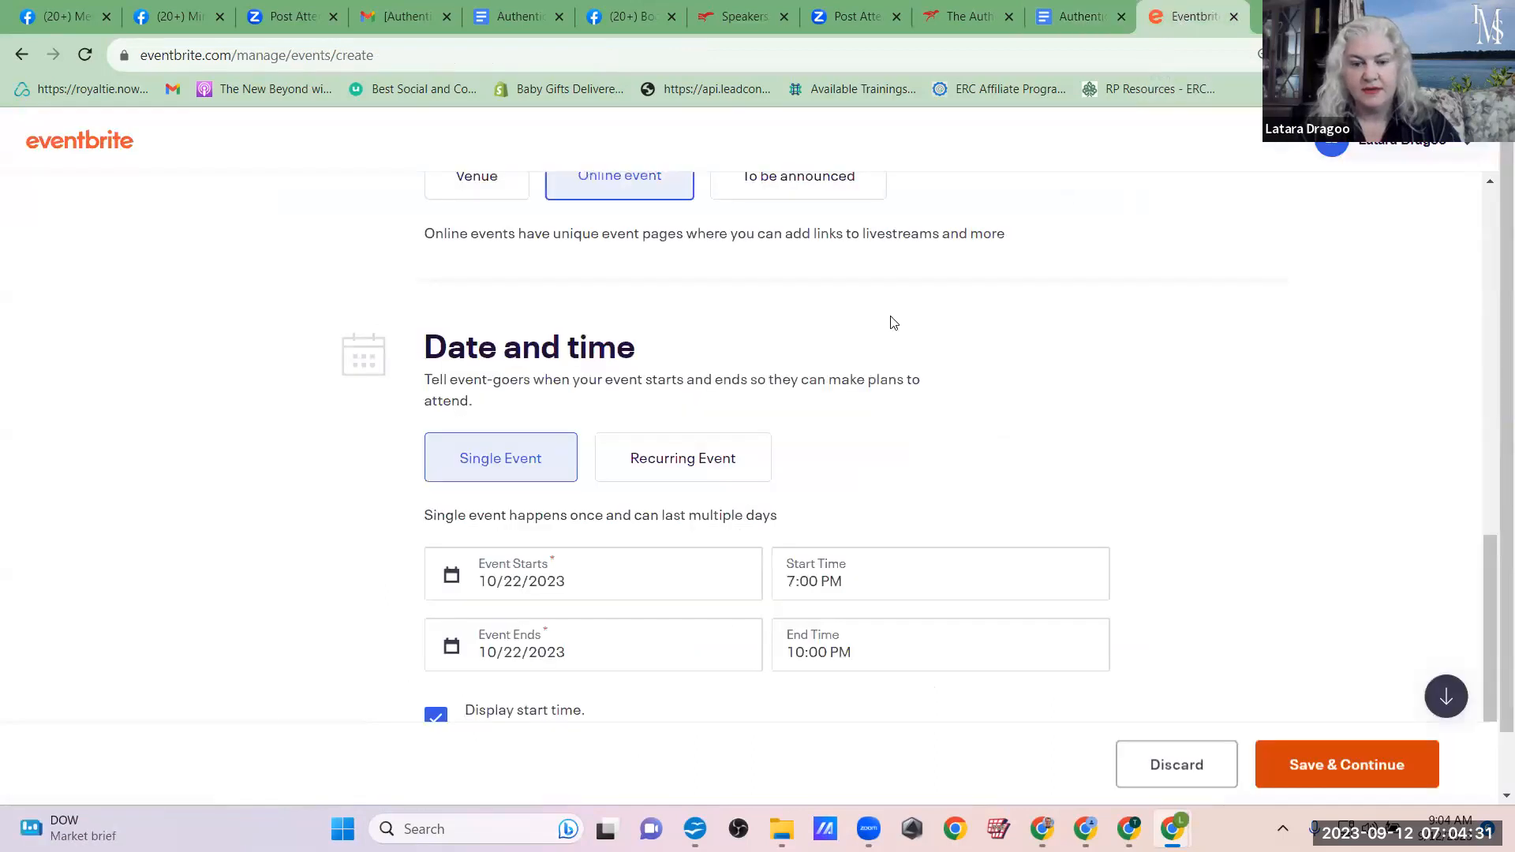
{"action": "left_click", "coordinate": [707, 576]}
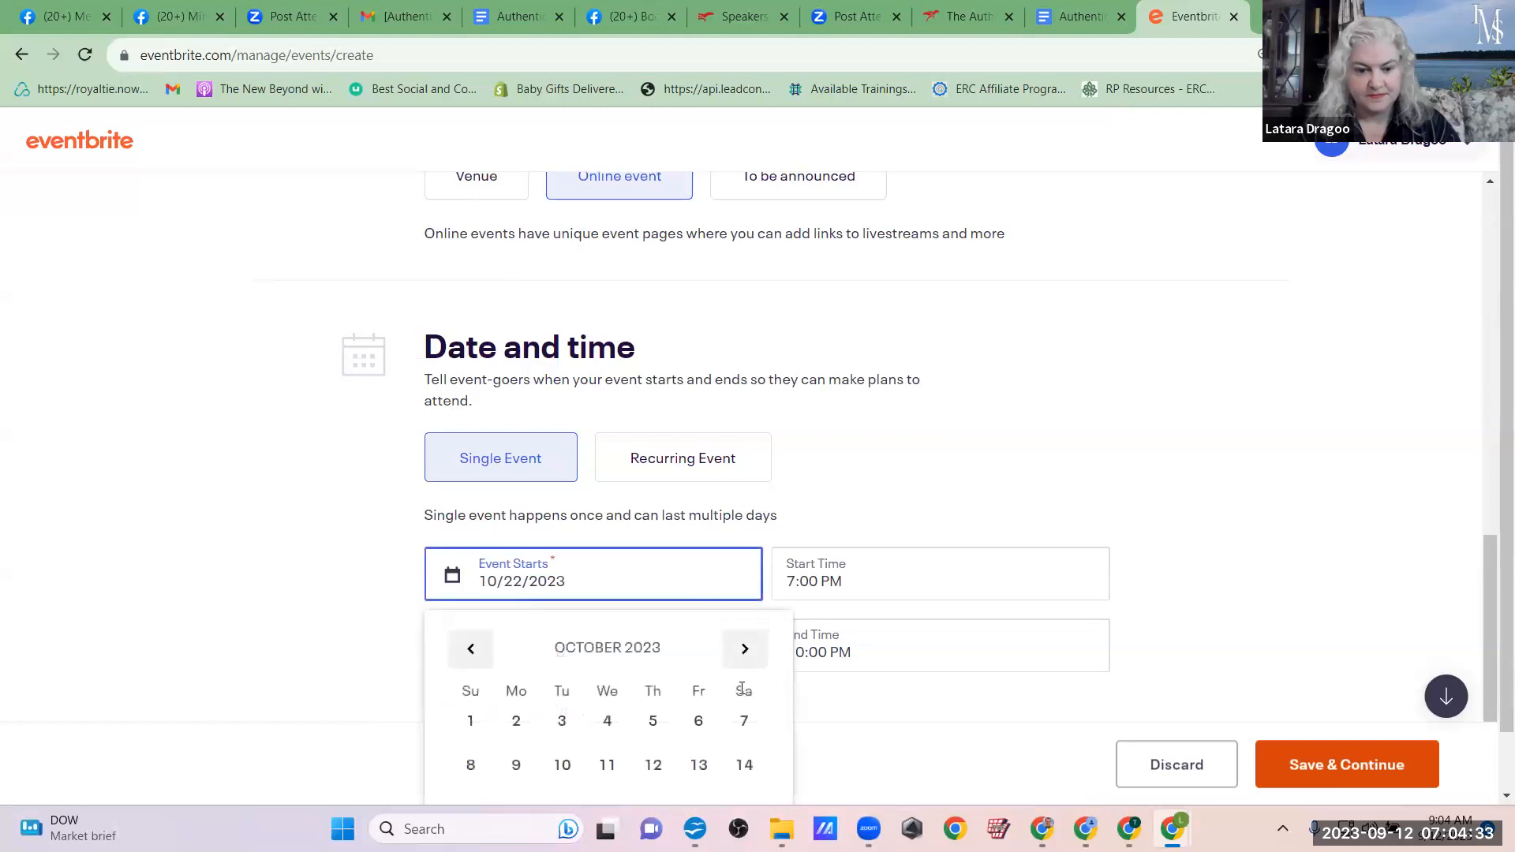
{"action": "scroll", "coordinate": [670, 717], "scroll_direction": "down", "scroll_amount": 2}
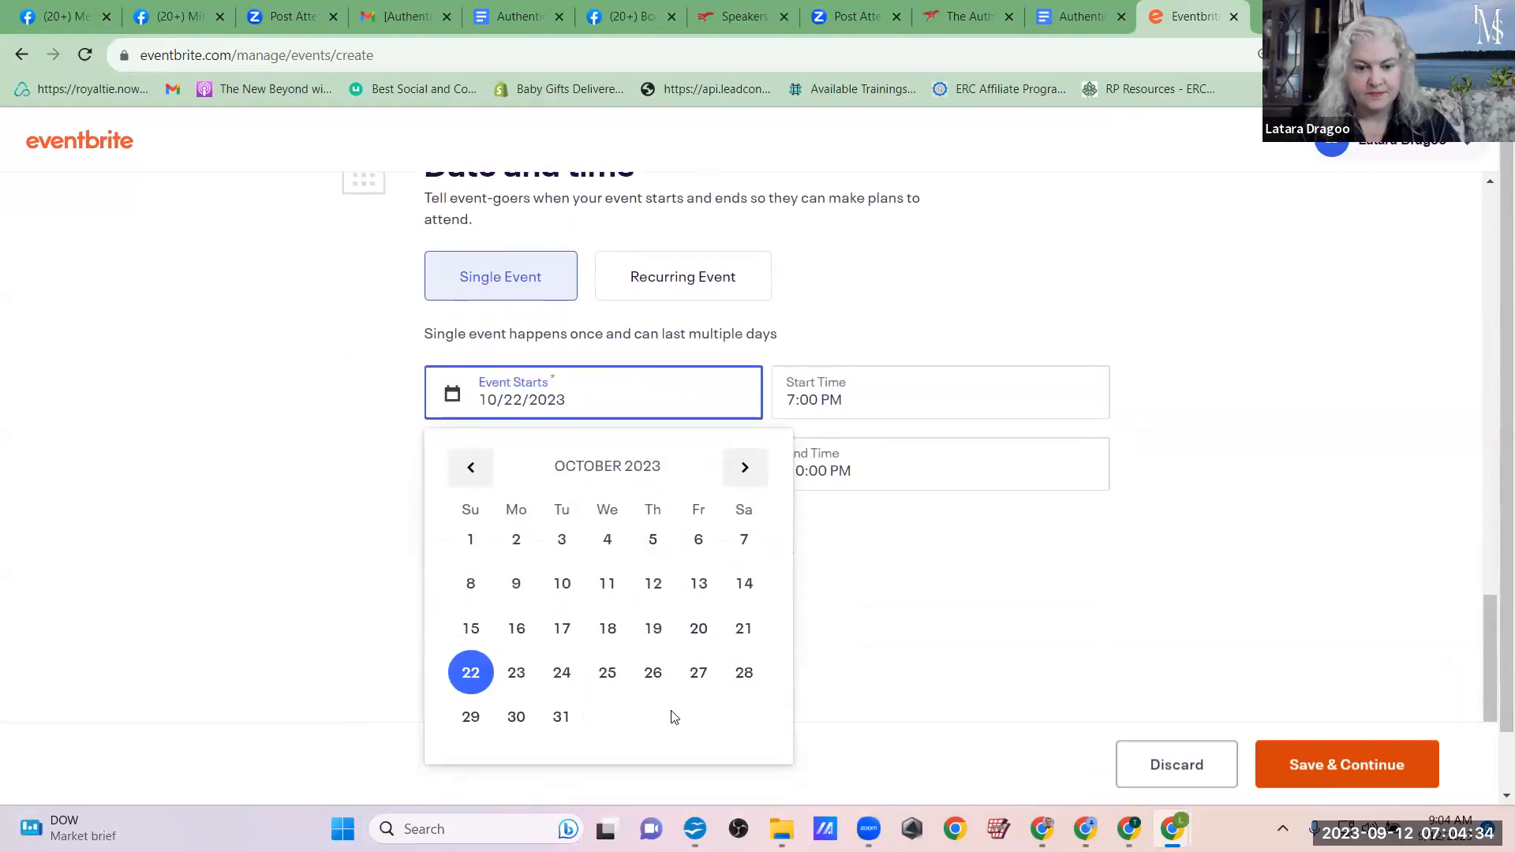
{"action": "left_click", "coordinate": [471, 471]}
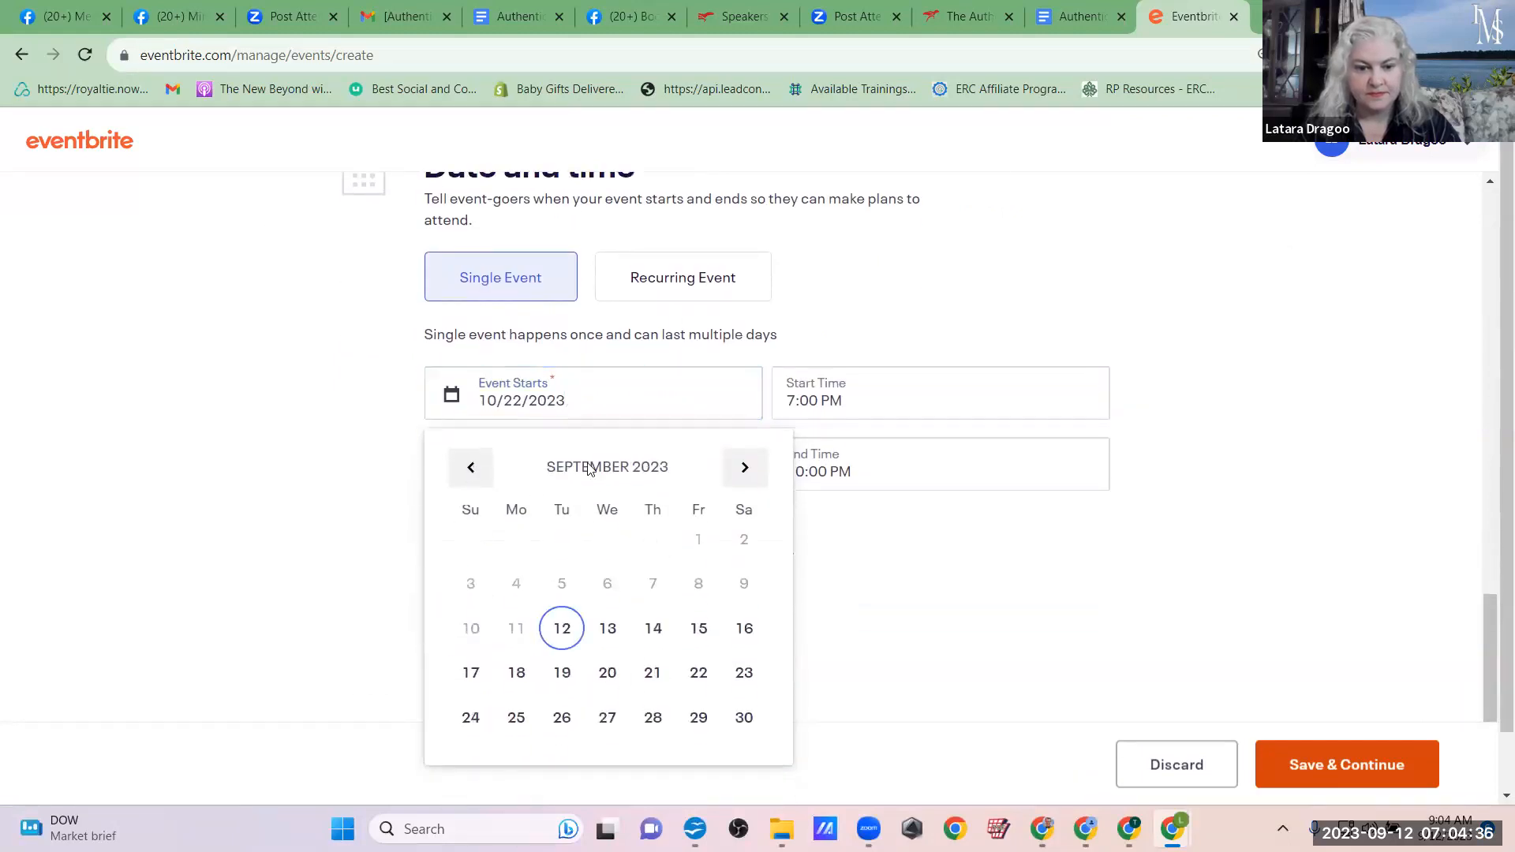
{"action": "left_click", "coordinate": [512, 671]}
{"action": "left_click", "coordinate": [852, 406]}
{"action": "left_click", "coordinate": [976, 528]}
{"action": "scroll", "coordinate": [976, 530], "scroll_direction": "down", "scroll_amount": 4}
{"action": "left_click", "coordinate": [976, 530]}
{"action": "scroll", "coordinate": [976, 531], "scroll_direction": "down", "scroll_amount": 1}
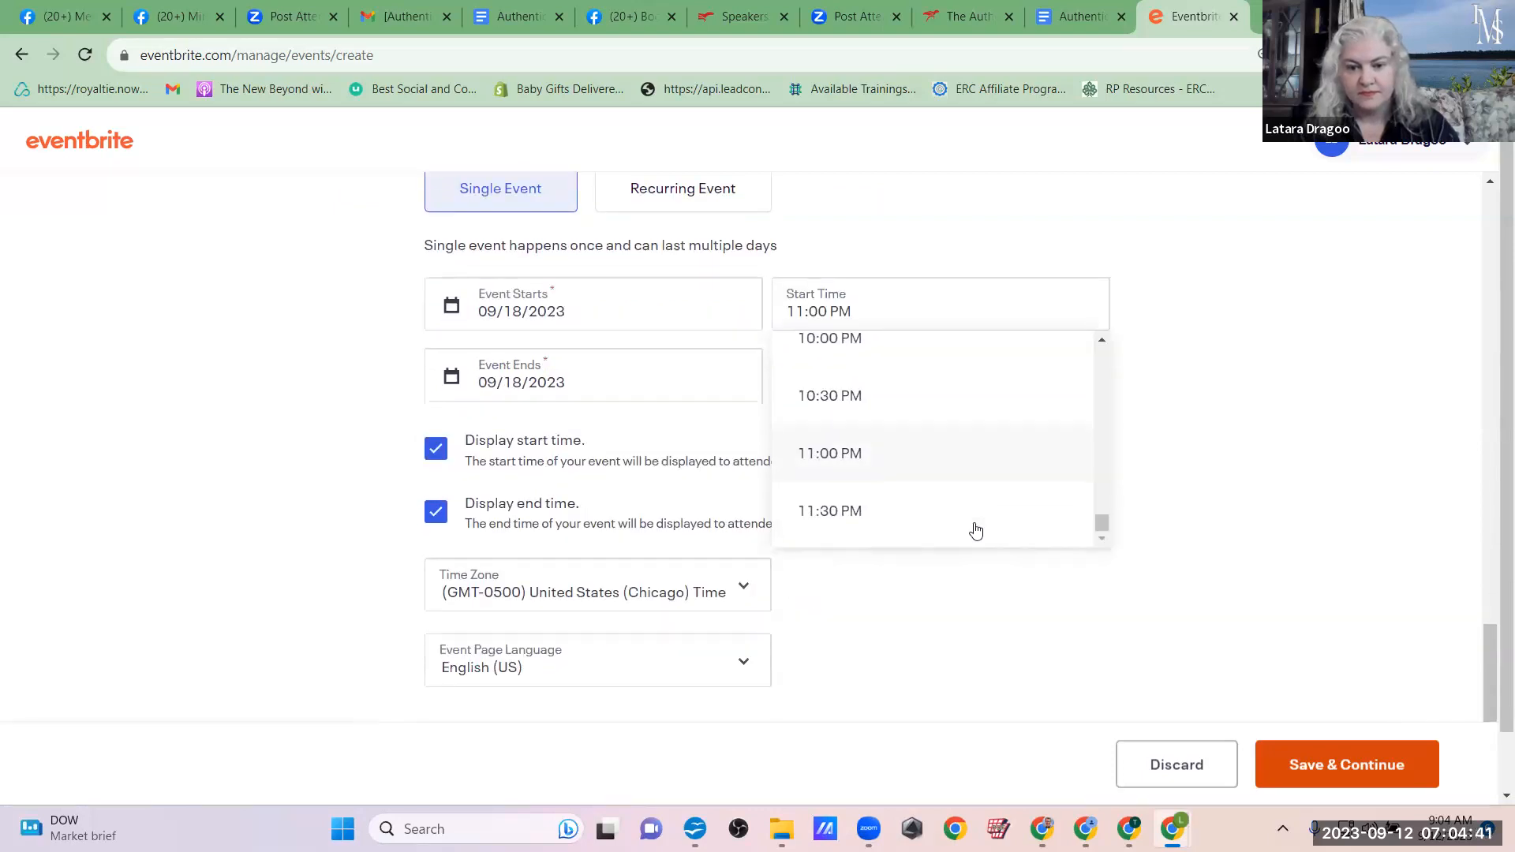
{"action": "scroll", "coordinate": [976, 530], "scroll_direction": "up", "scroll_amount": 14}
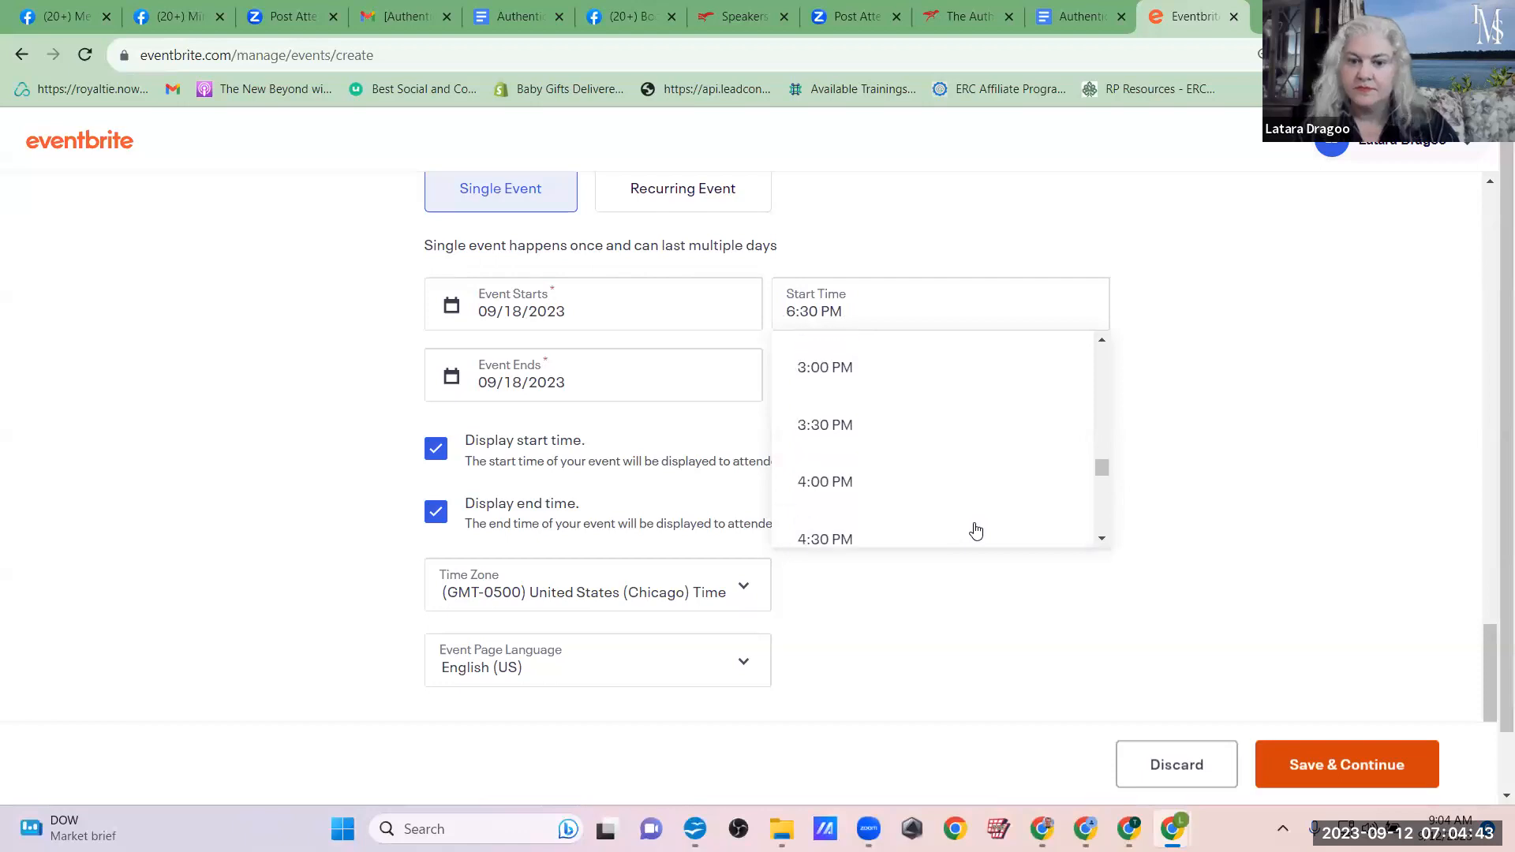
{"action": "scroll", "coordinate": [976, 530], "scroll_direction": "up", "scroll_amount": 3}
{"action": "scroll", "coordinate": [976, 530], "scroll_direction": "up", "scroll_amount": 3}
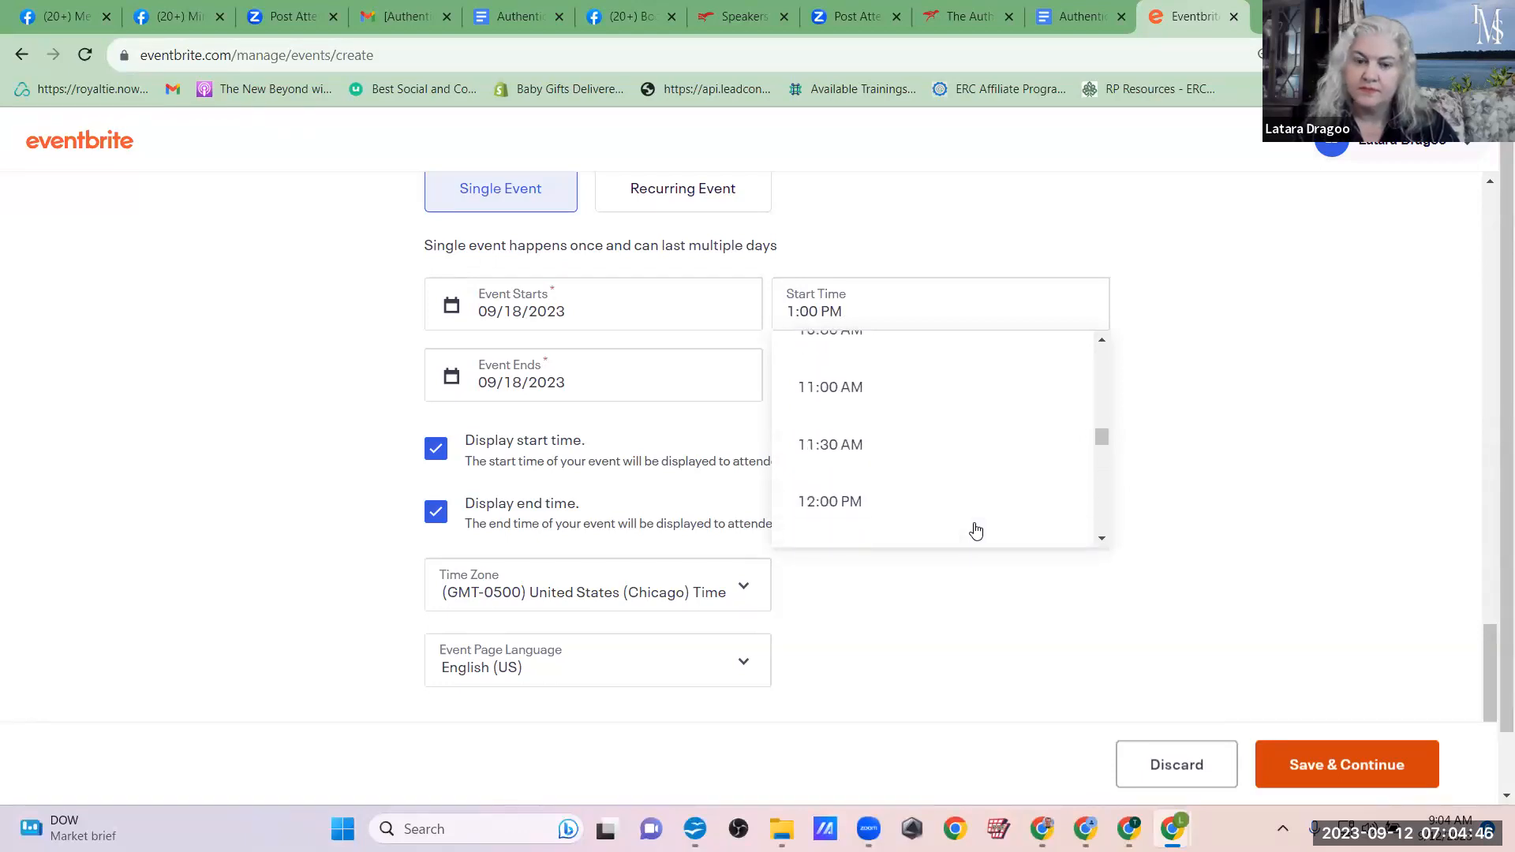
{"action": "left_click", "coordinate": [921, 597]}
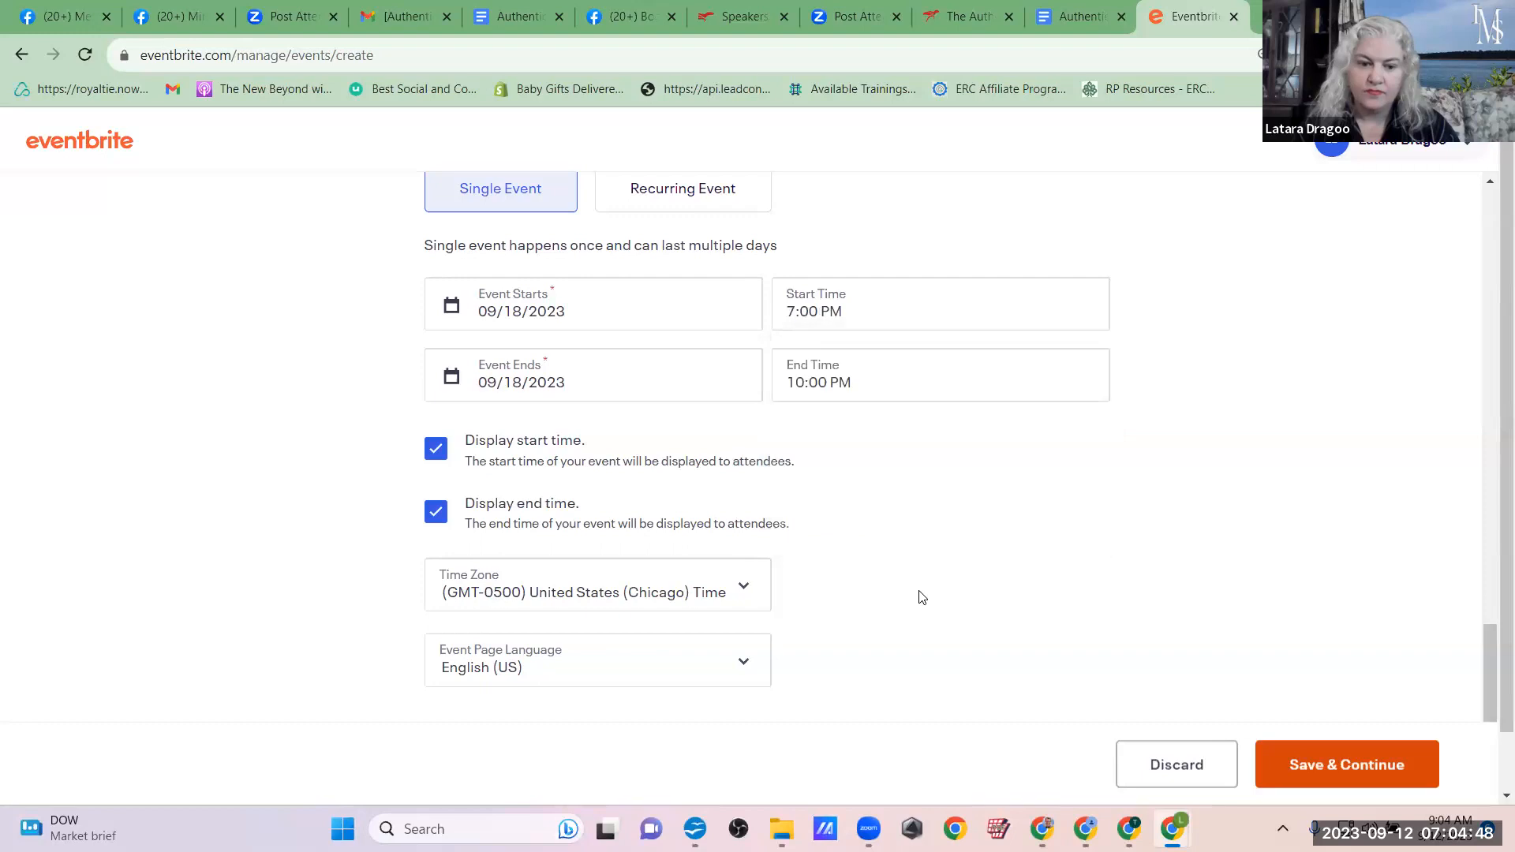
{"action": "left_click", "coordinate": [747, 593]}
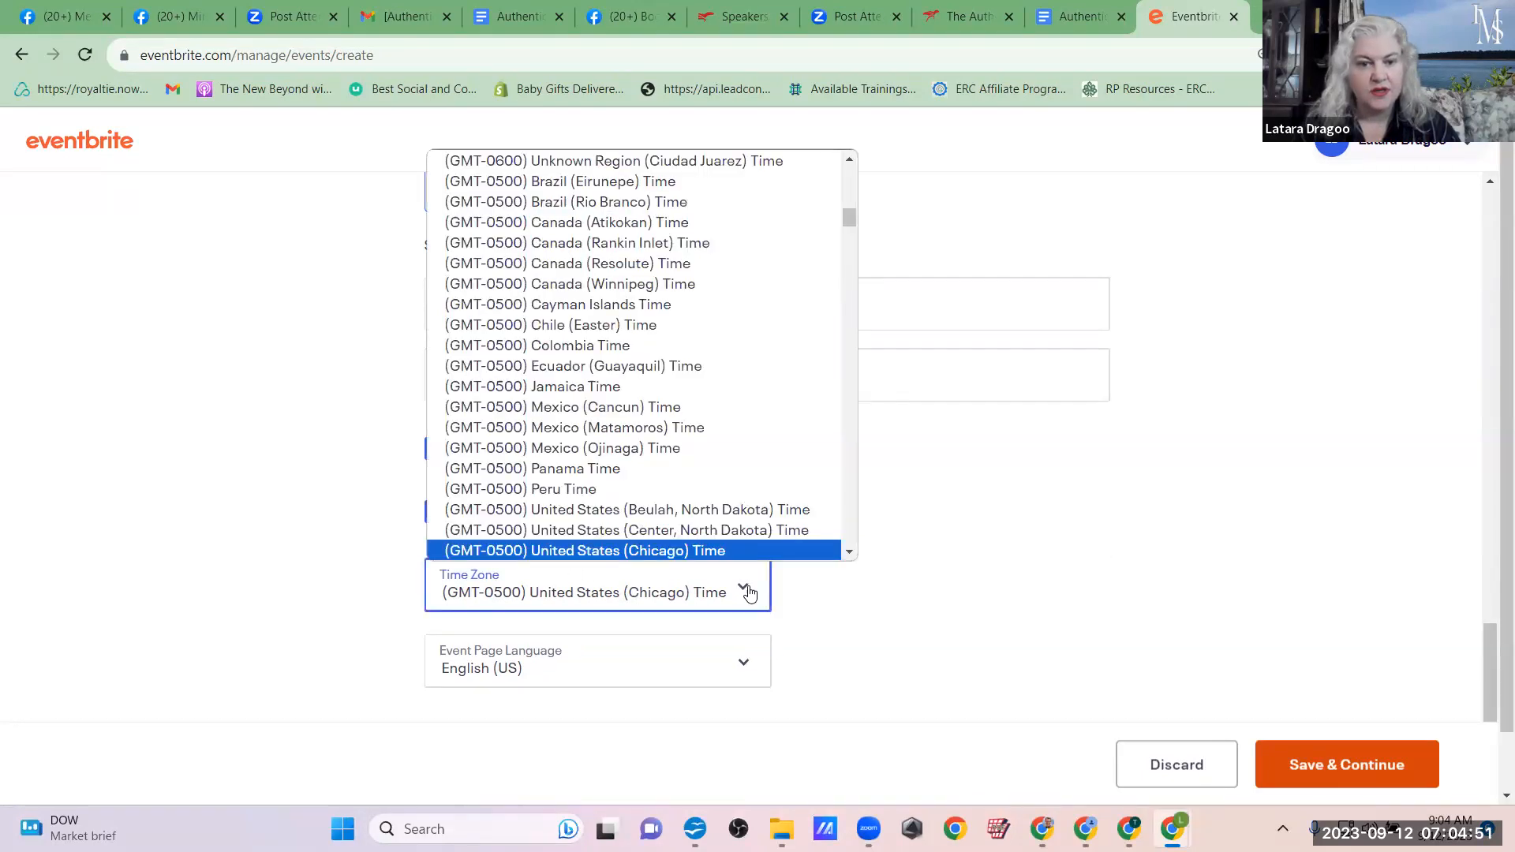
{"action": "left_click", "coordinate": [935, 542]}
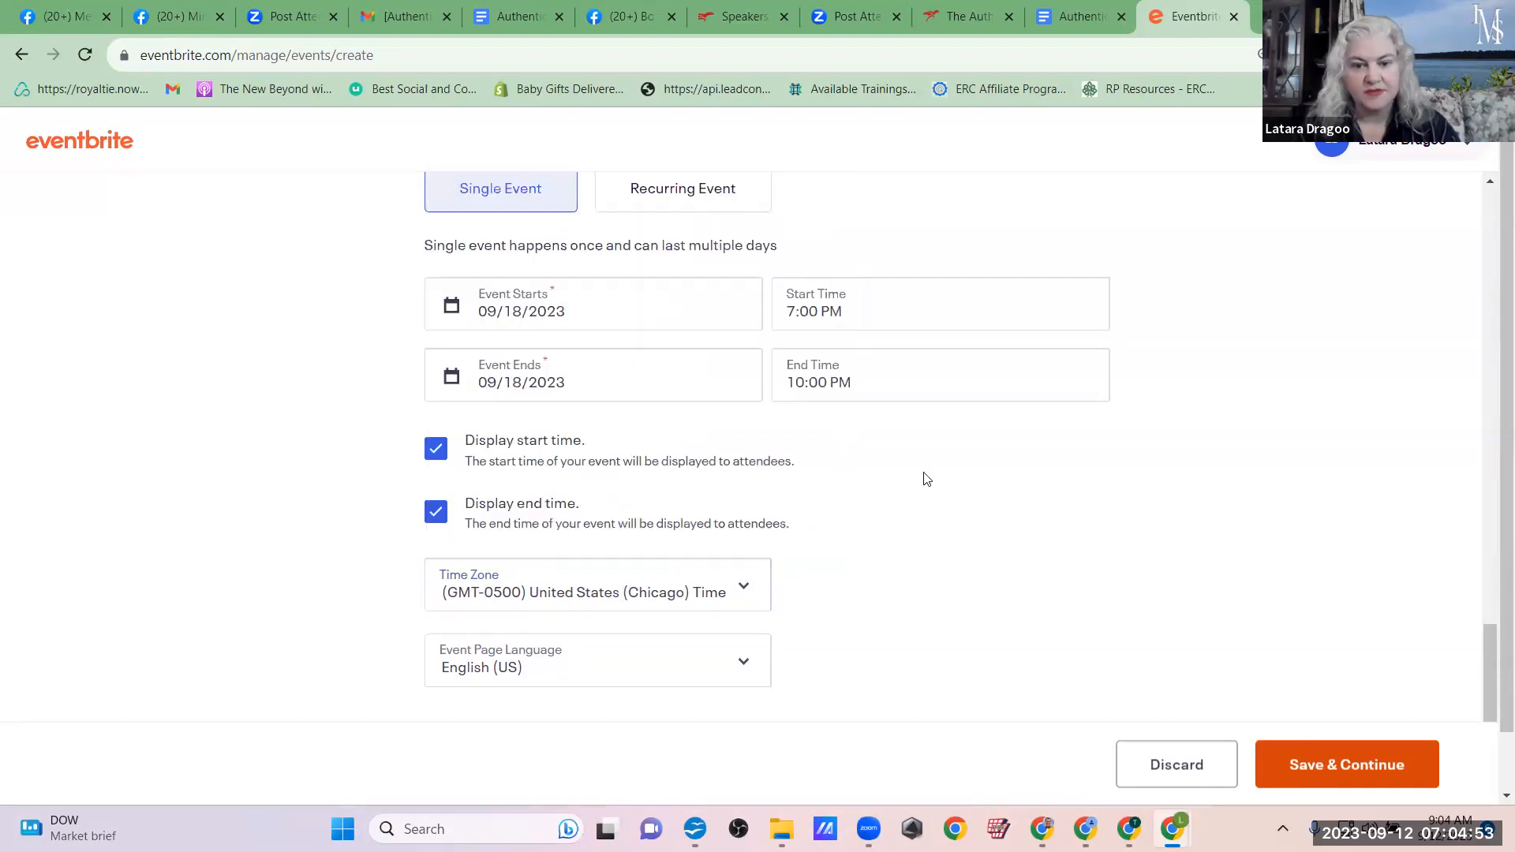
Step: Set the event's start time to 10:00 AM and its end time to 4:00 PM
{"action": "left_click", "coordinate": [974, 316]}
{"action": "left_click_drag", "start_coordinate": [1099, 497], "coordinate": [1104, 429]}
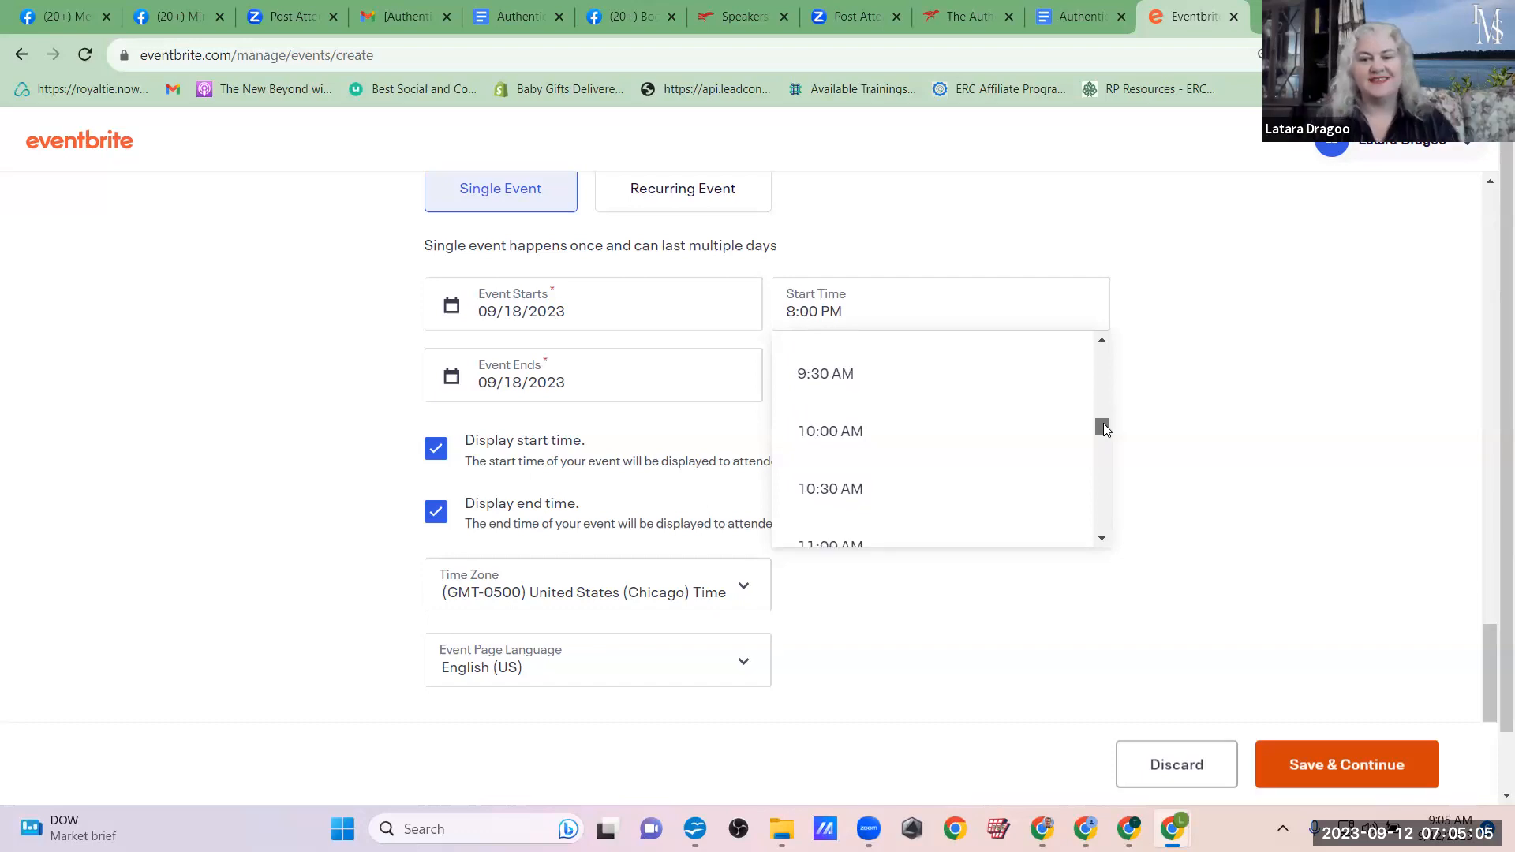
{"action": "left_click", "coordinate": [828, 432]}
{"action": "left_click", "coordinate": [898, 372]}
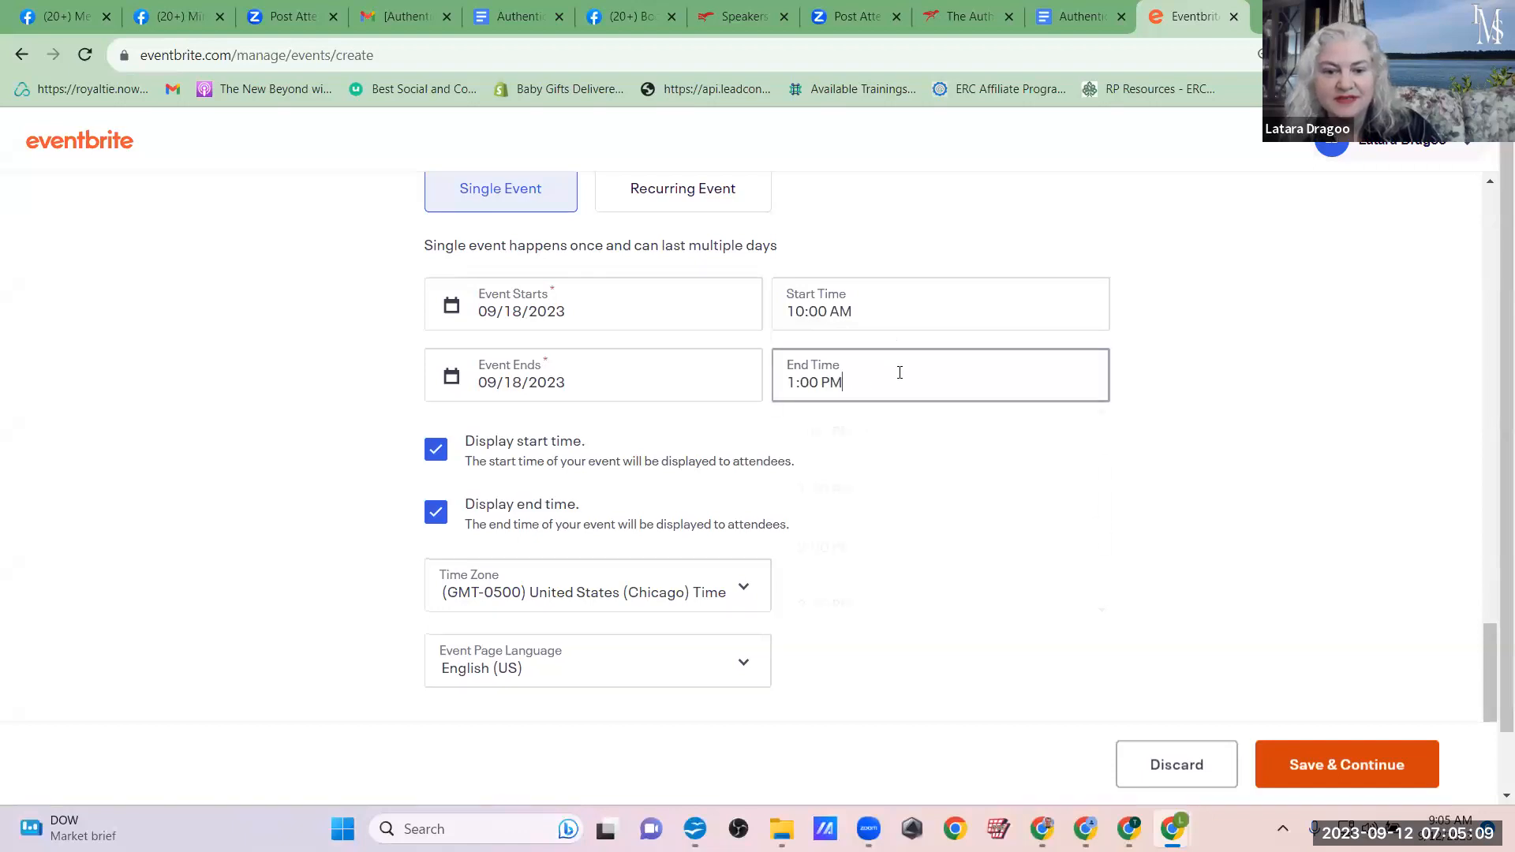
{"action": "scroll", "coordinate": [991, 502], "scroll_direction": "down", "scroll_amount": 3}
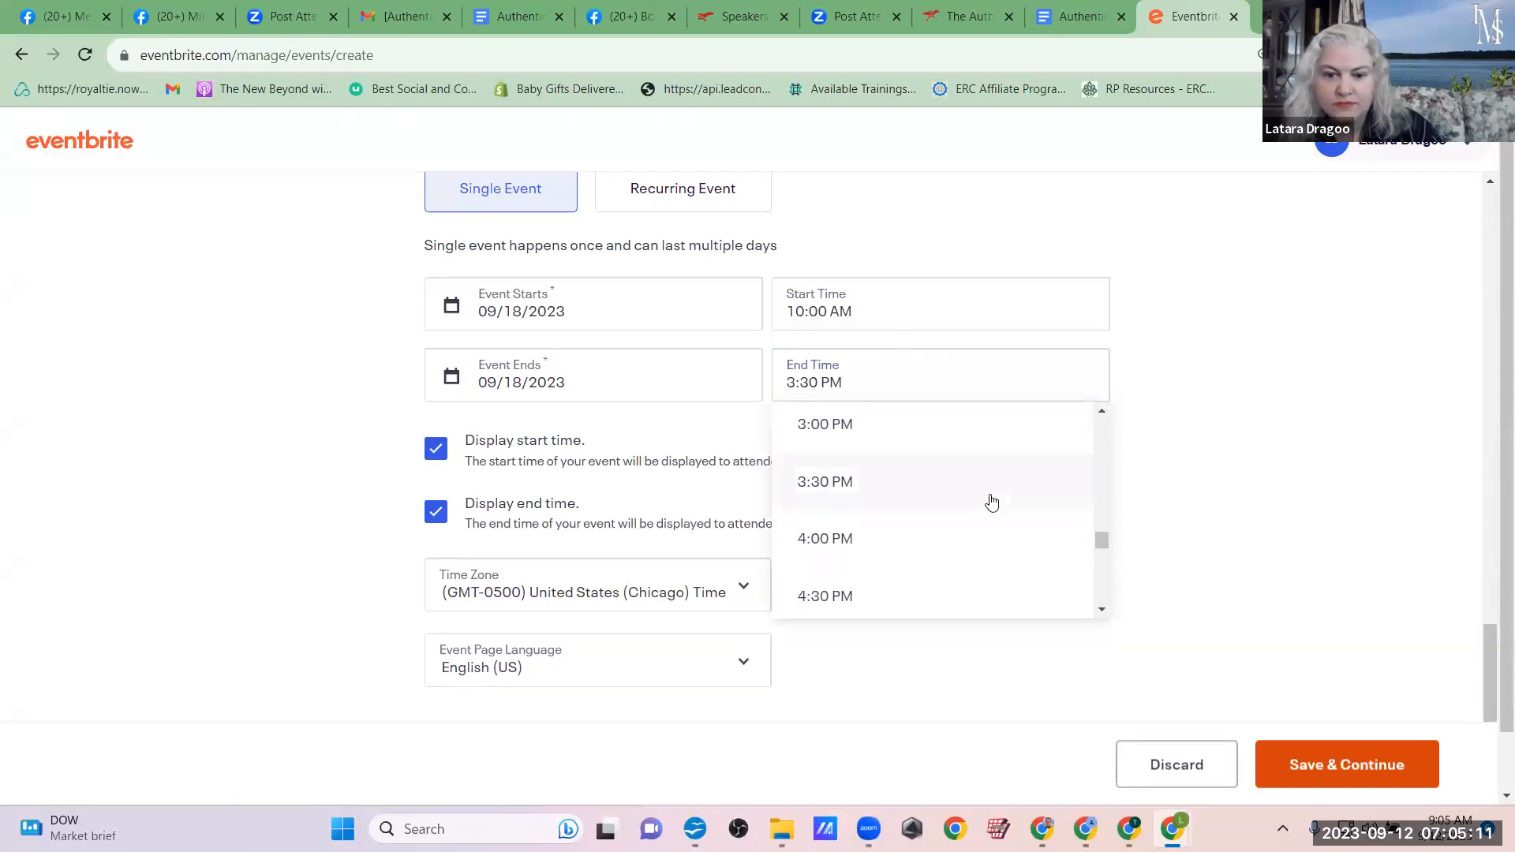
{"action": "left_click", "coordinate": [897, 542]}
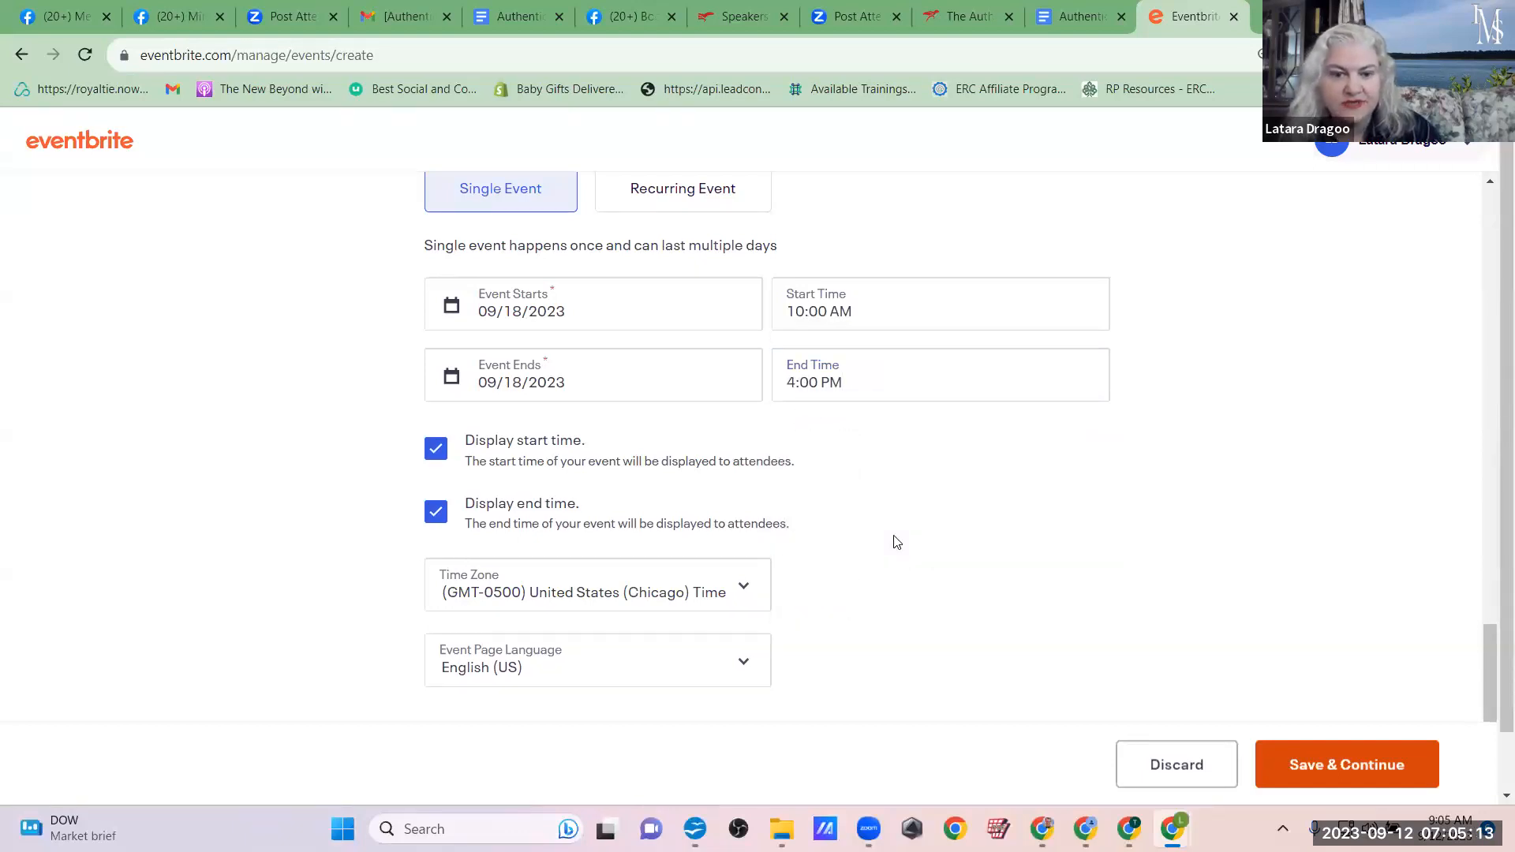
Step: Recheck the event hours in the Google Doc, return to Eventbrite, and save the basic info to continue to the event details
{"action": "left_click", "coordinate": [1042, 10]}
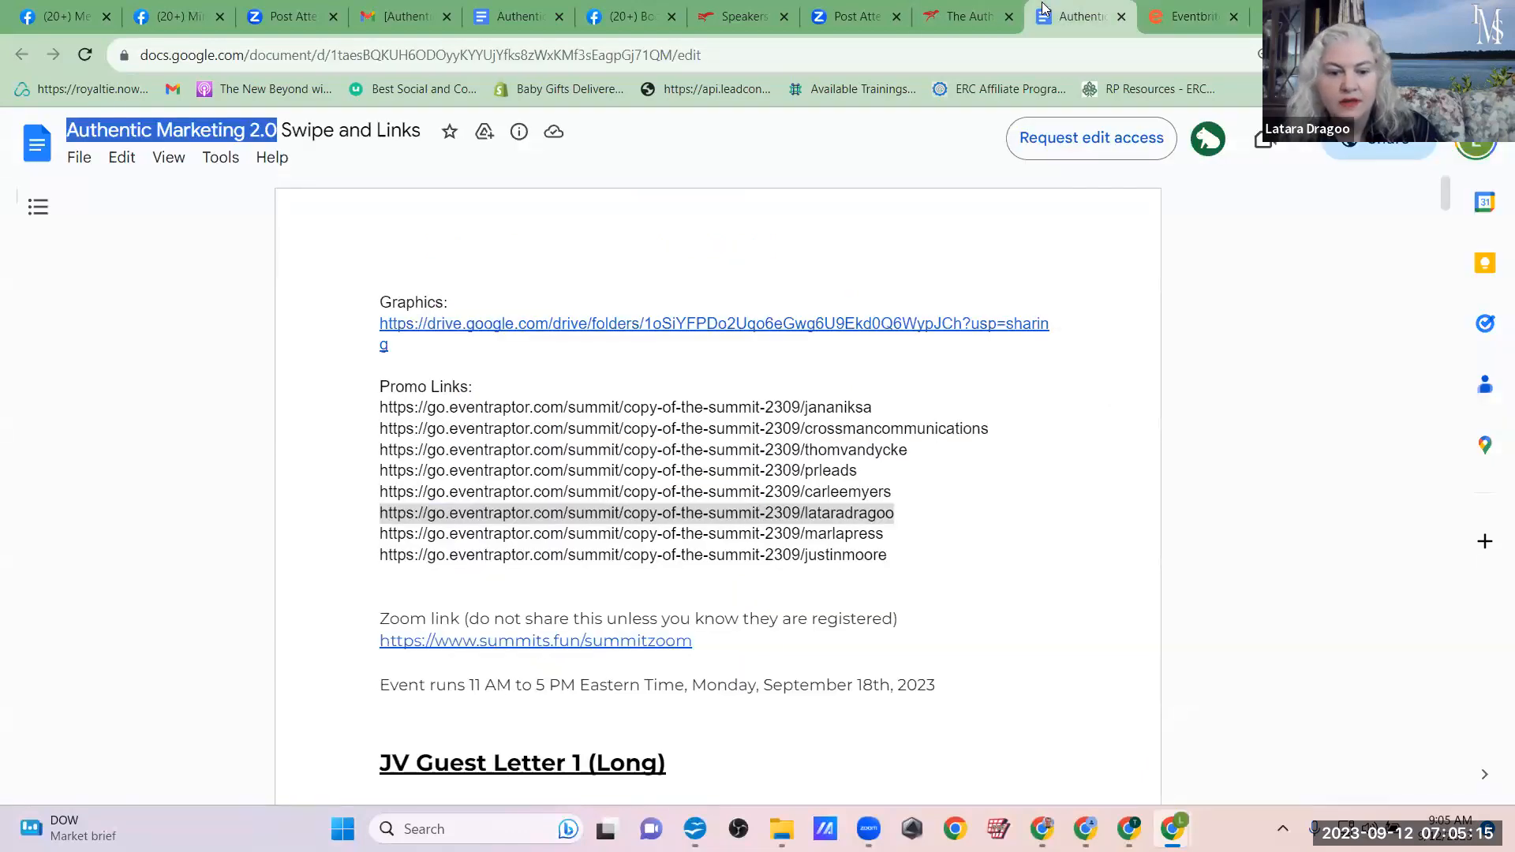
{"action": "left_click", "coordinate": [1156, 11]}
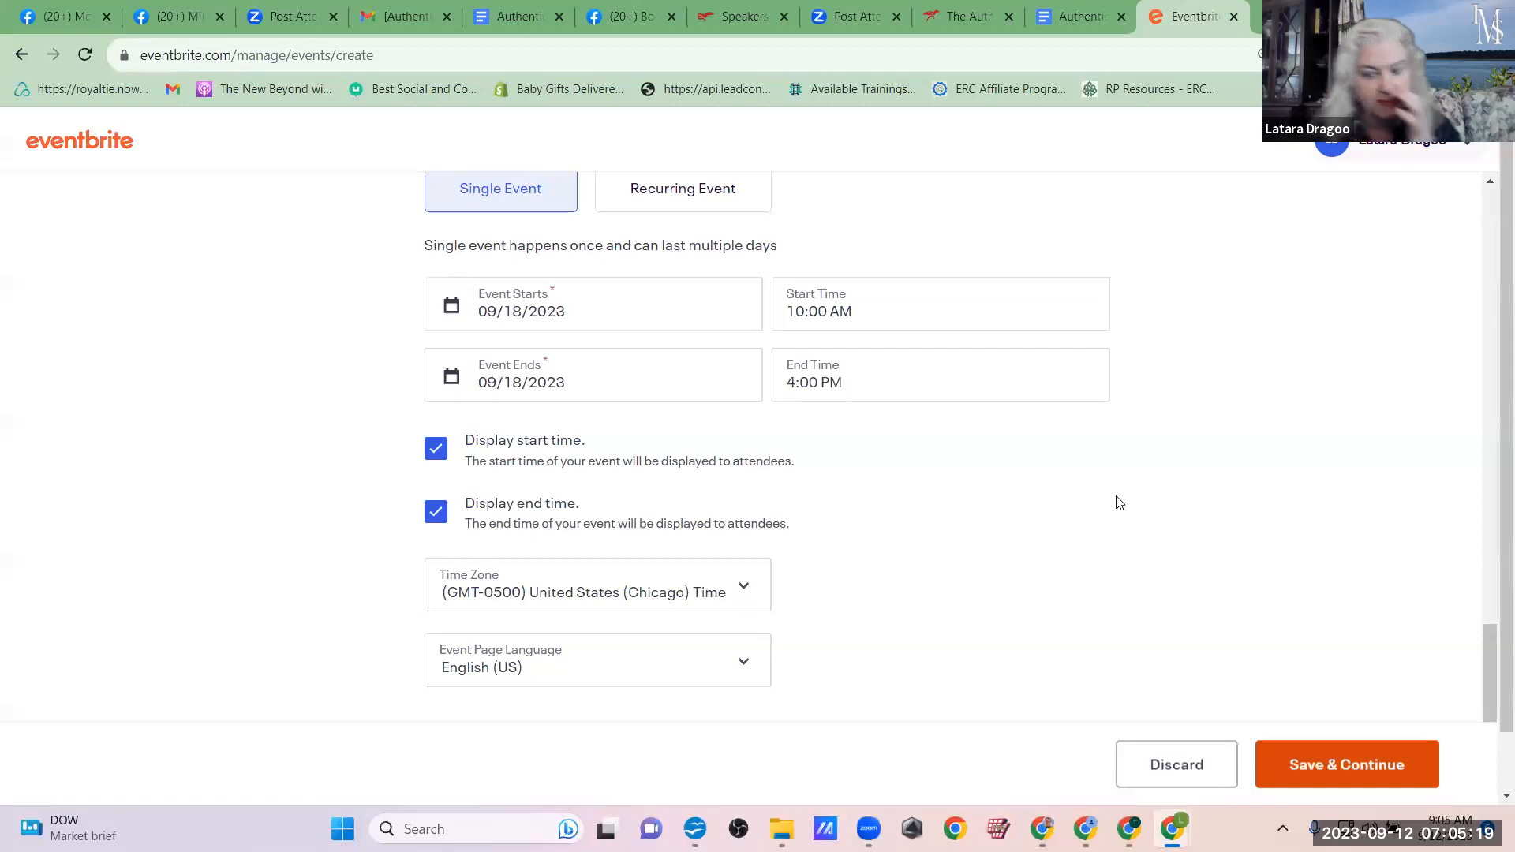
{"action": "scroll", "coordinate": [1118, 502], "scroll_direction": "down", "scroll_amount": 1}
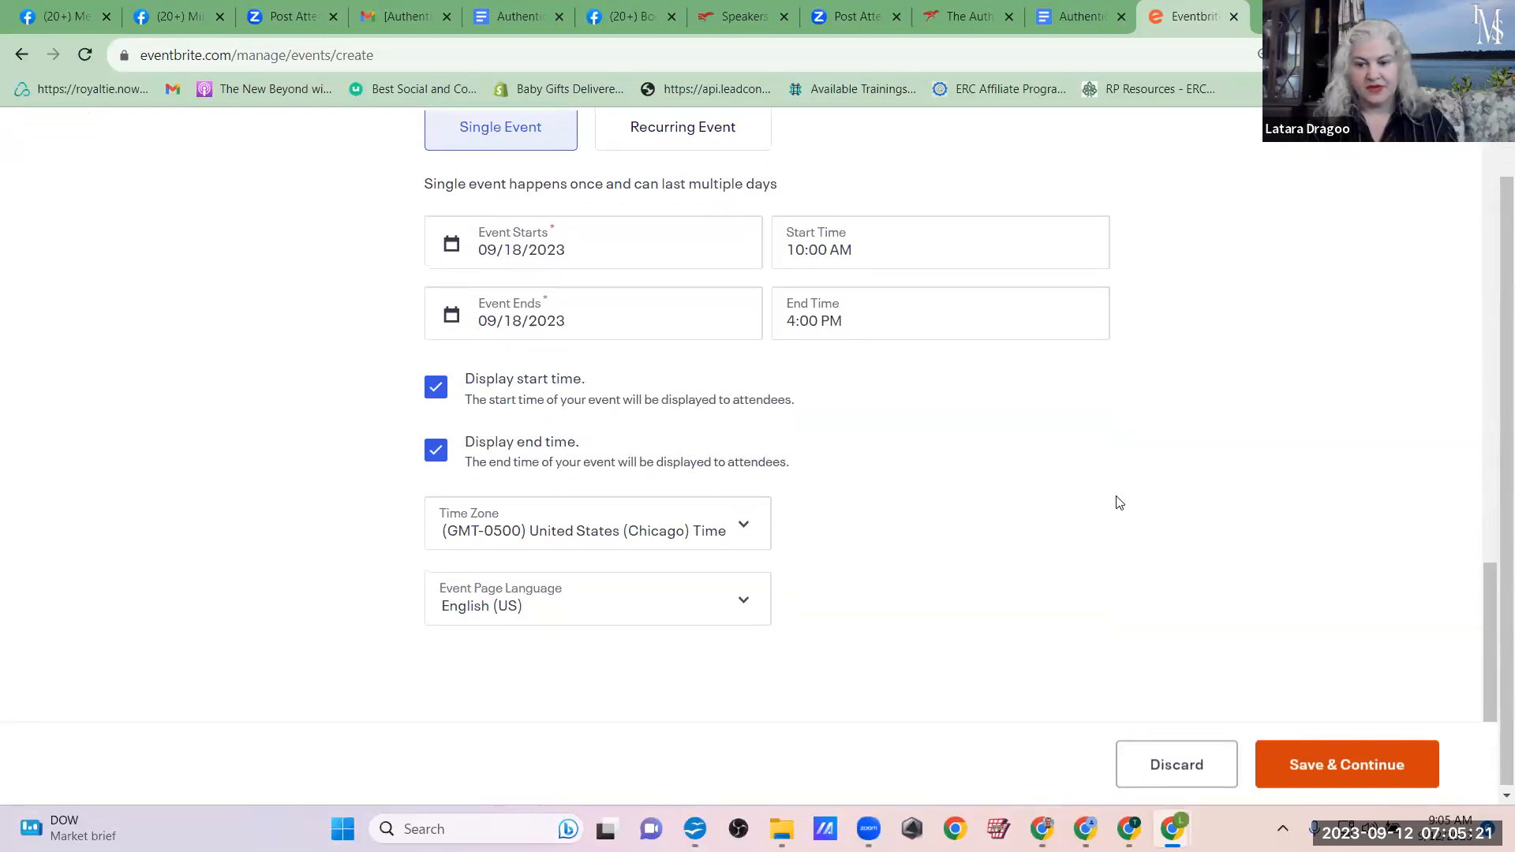
{"action": "left_click", "coordinate": [1304, 767]}
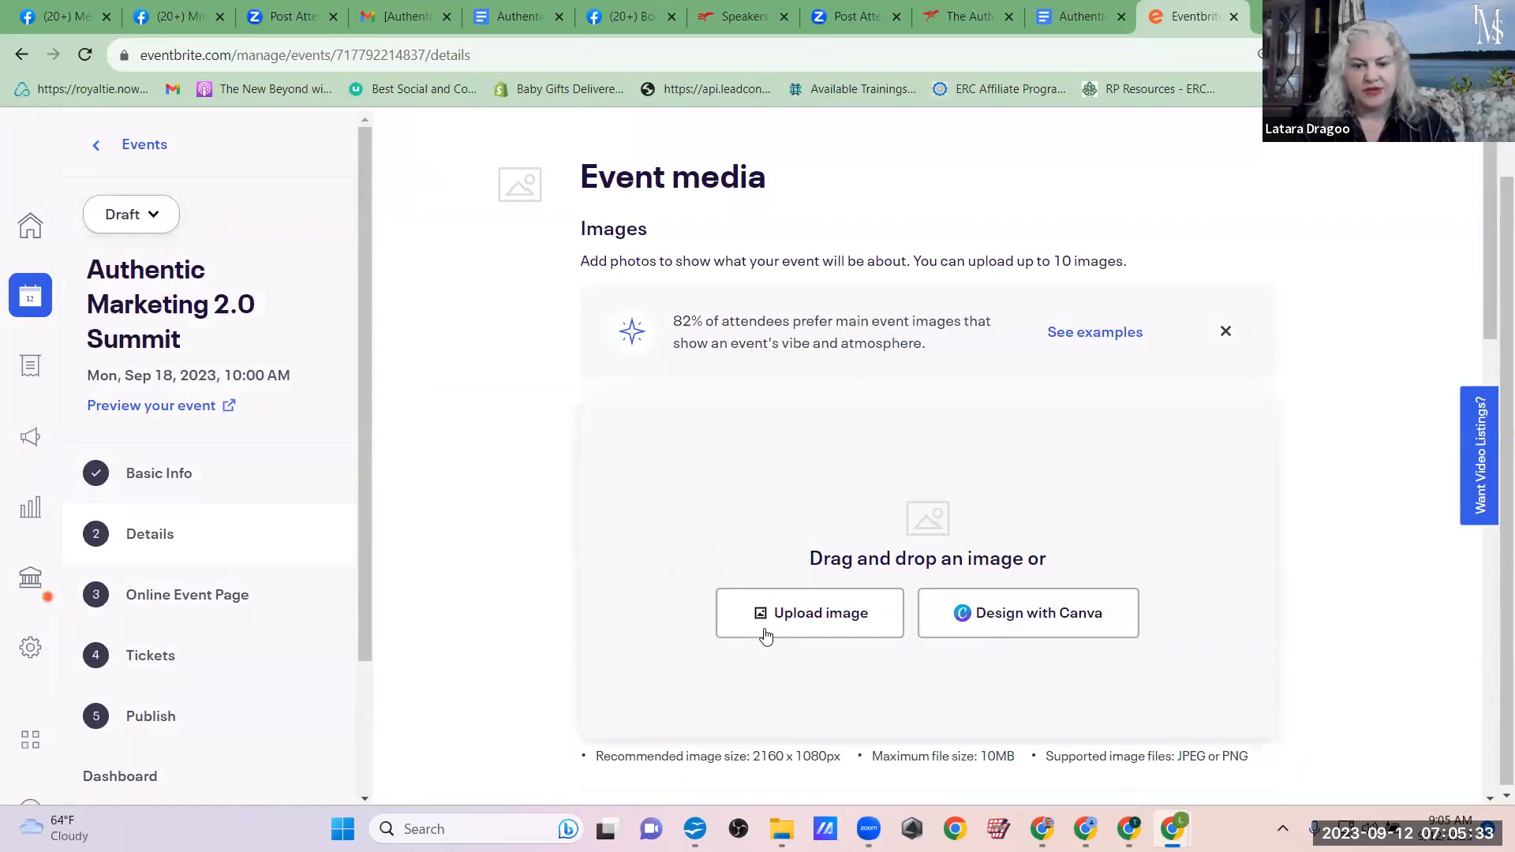
Step: Open the Graphics folder linked in the Google Doc and download Copy of Authentic Marketing Summit 2.0 1600x900.png from Google Drive
{"action": "left_click", "coordinate": [1053, 11]}
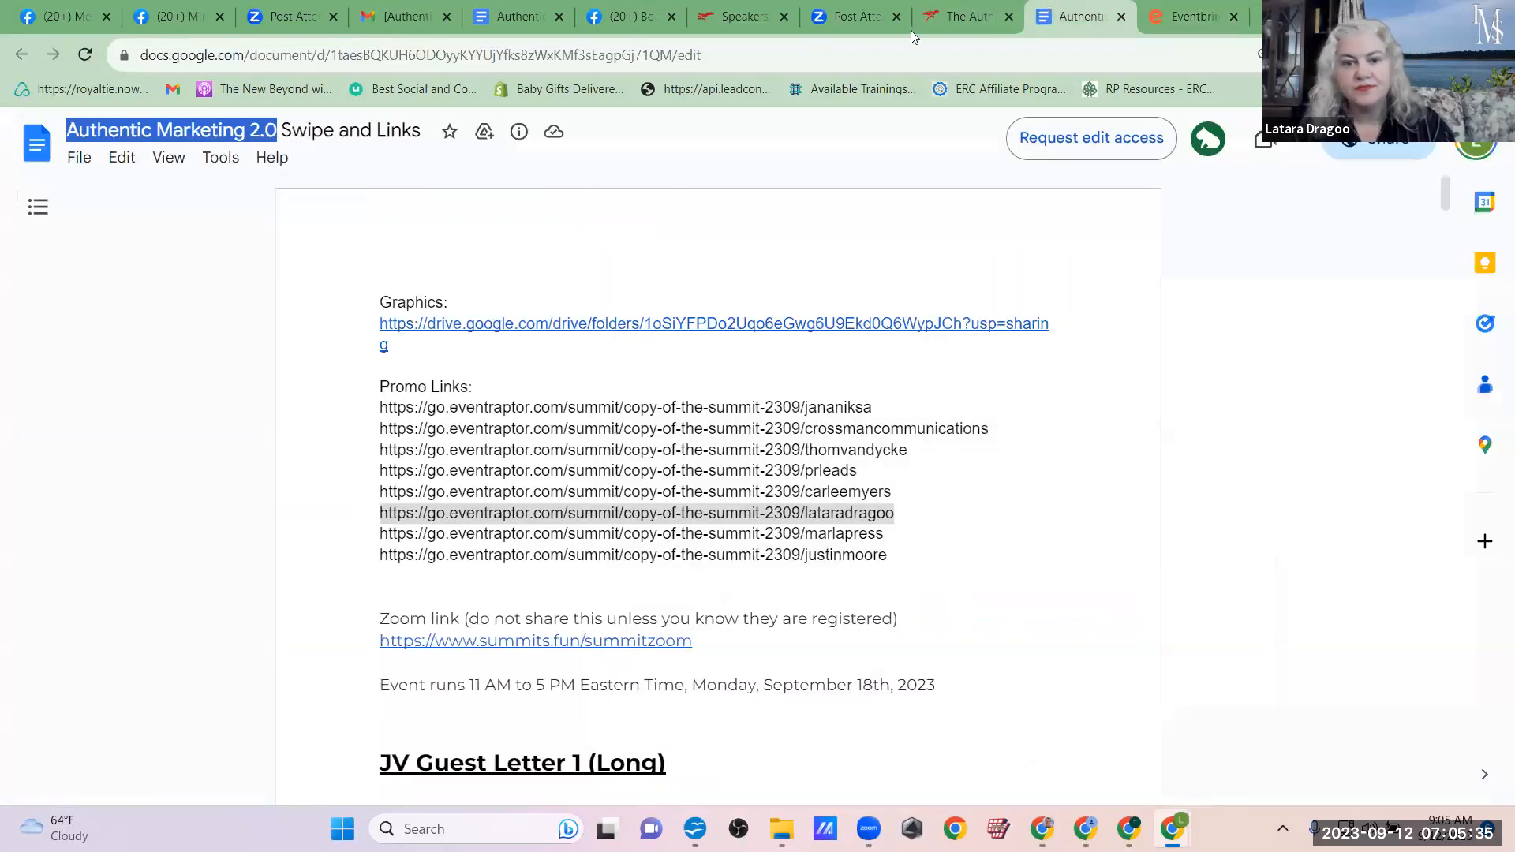
{"action": "left_click", "coordinate": [480, 323]}
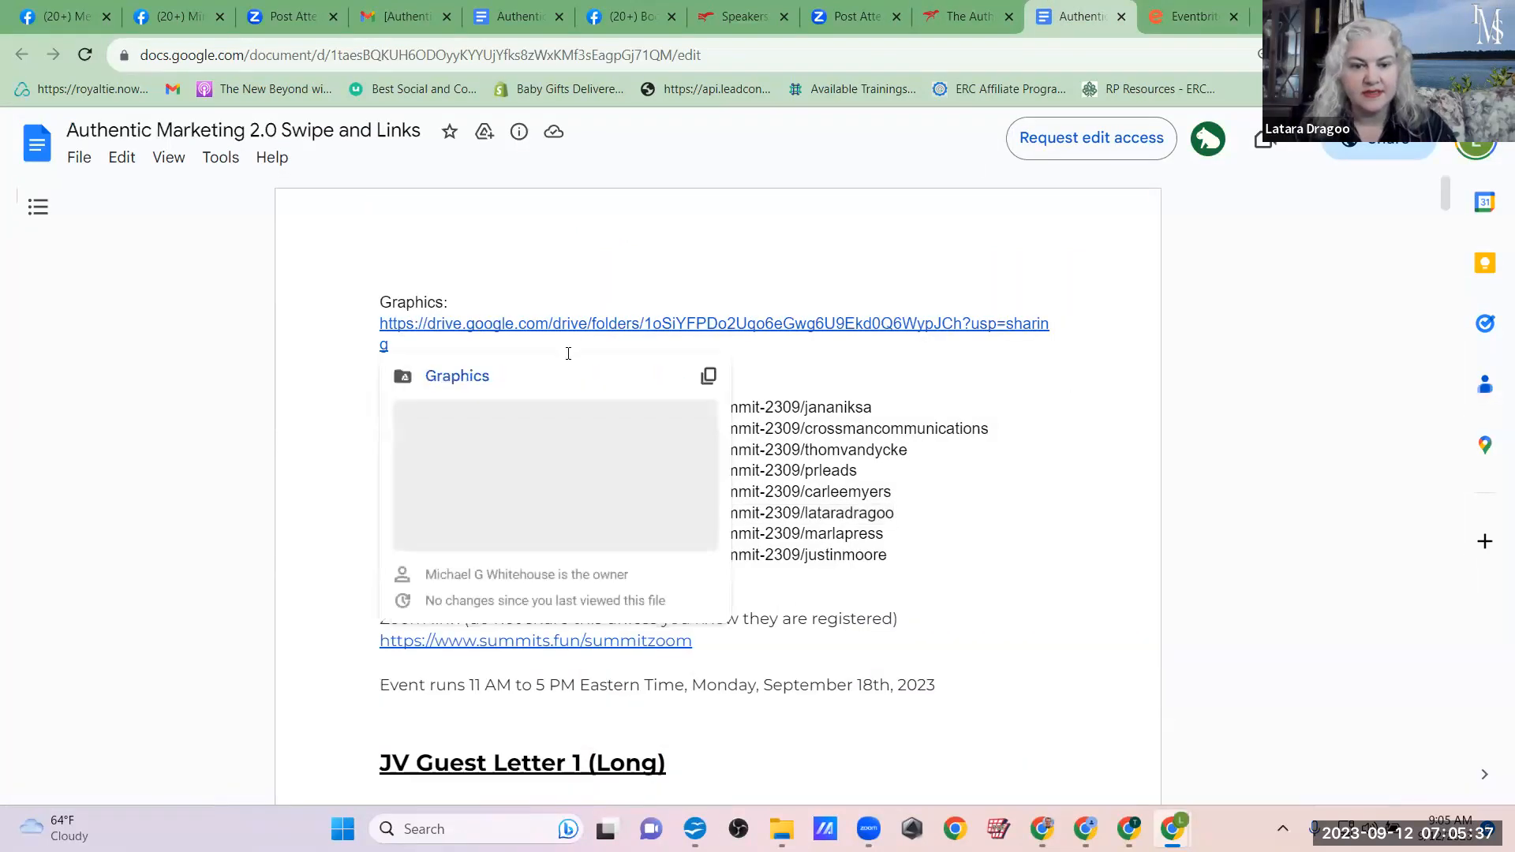
{"action": "left_click", "coordinate": [518, 476]}
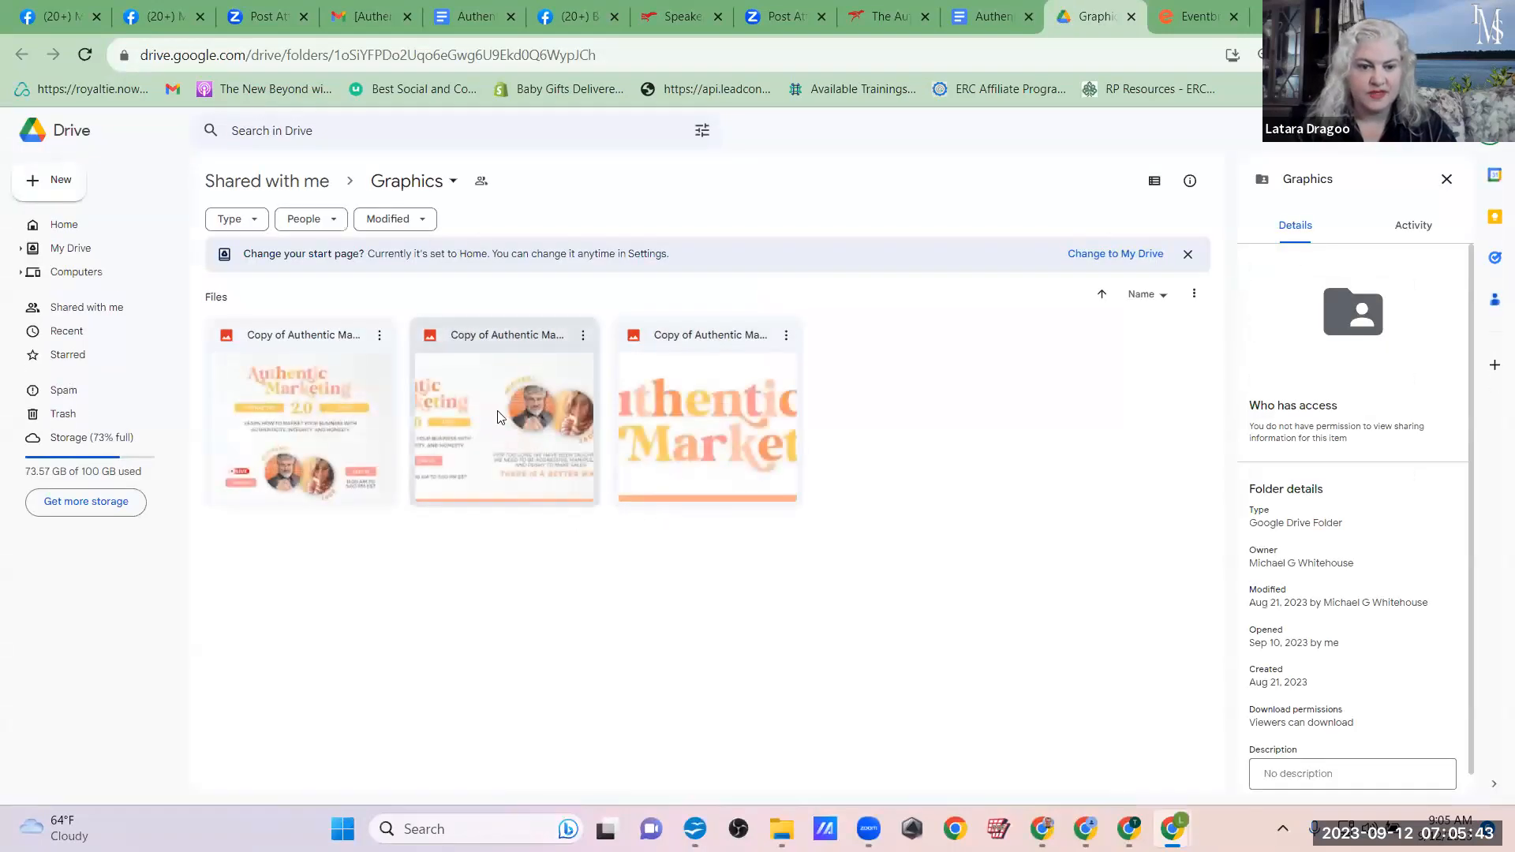
{"action": "left_click", "coordinate": [522, 380]}
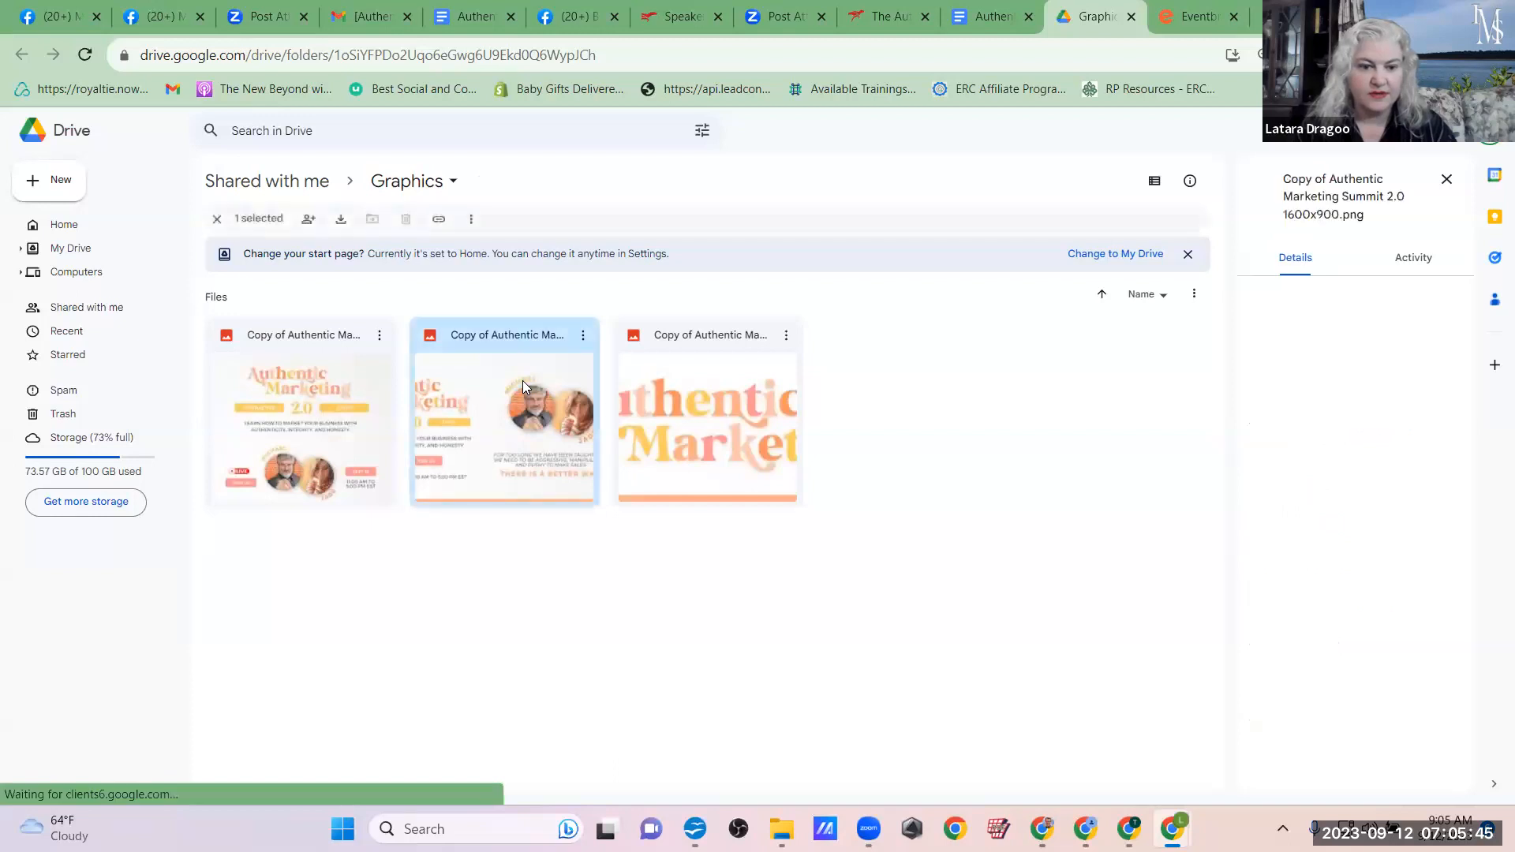
{"action": "left_click", "coordinate": [582, 336]}
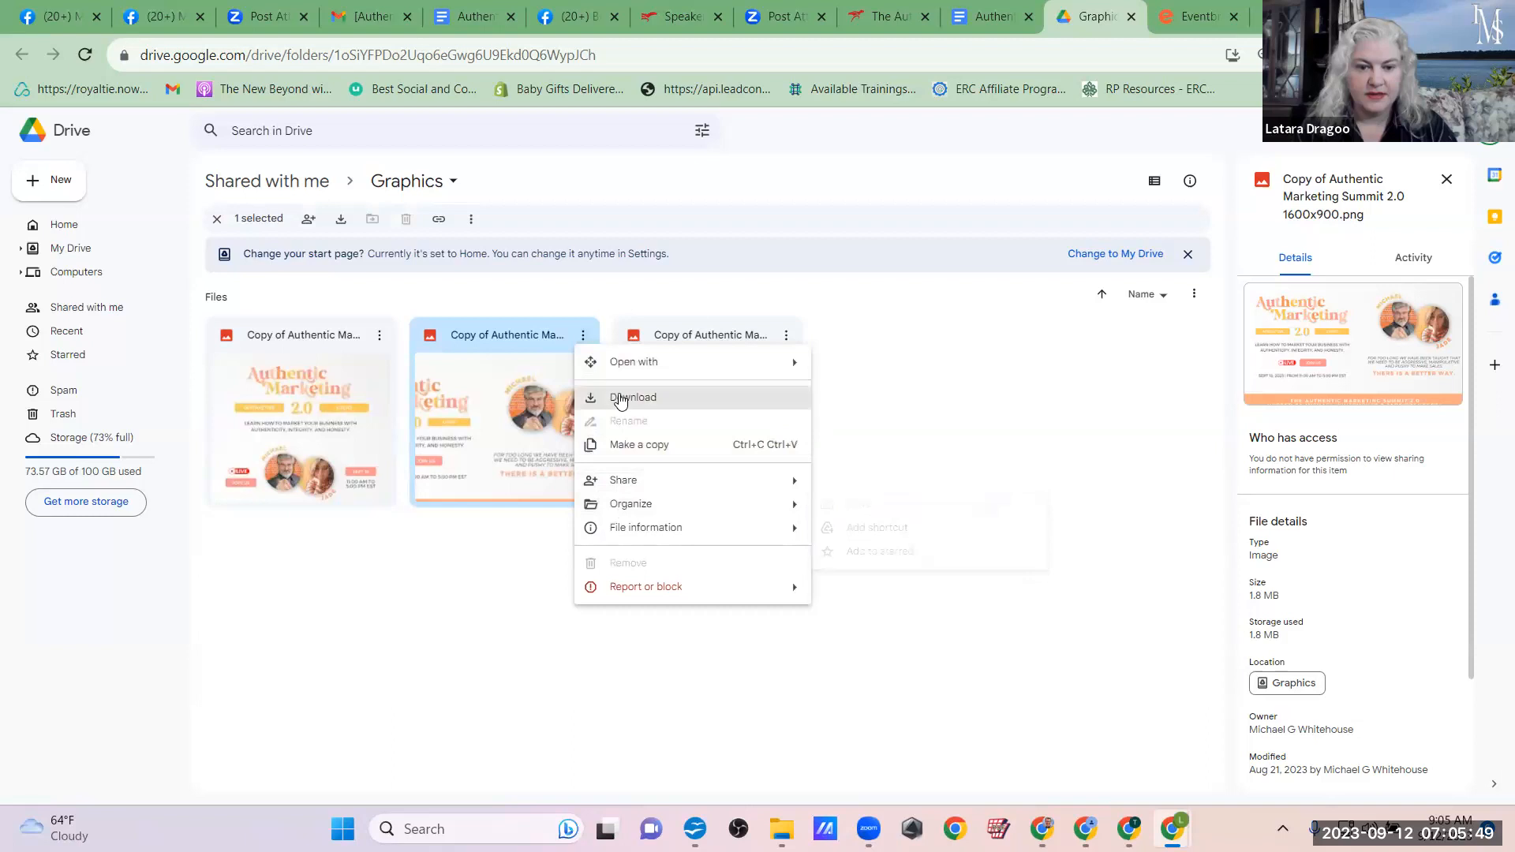
{"action": "left_click", "coordinate": [620, 398]}
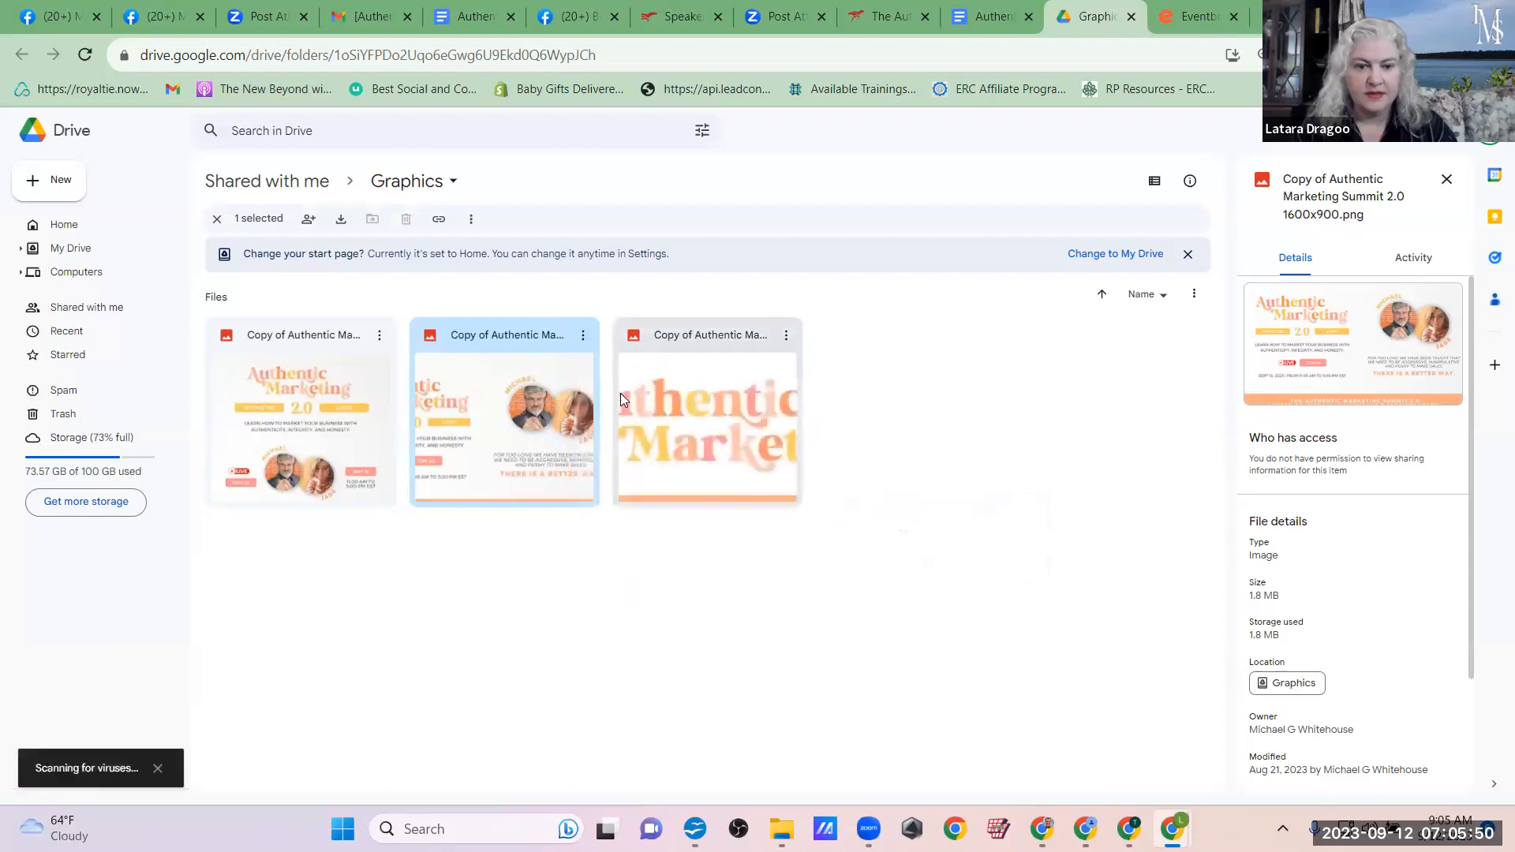
Step: Switch to Eventbrite, upload the downloaded 1600x900 summit graphic as the event image, shift the crop down to include the orange banner, and save
{"action": "left_click", "coordinate": [1166, 10]}
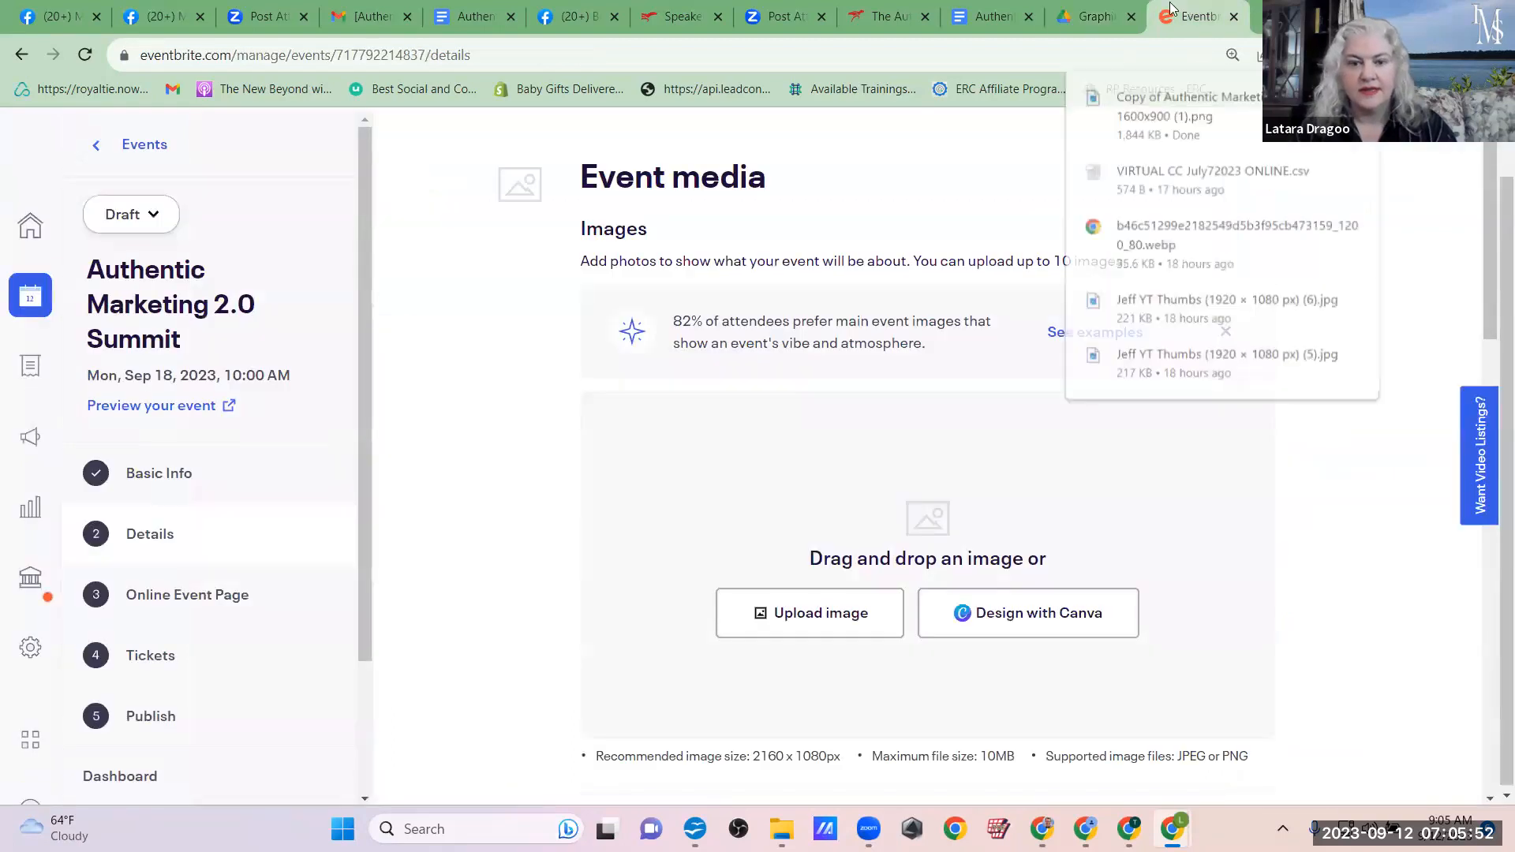
{"action": "left_click", "coordinate": [818, 623]}
{"action": "left_click", "coordinate": [445, 220]}
{"action": "left_click", "coordinate": [1333, 771]}
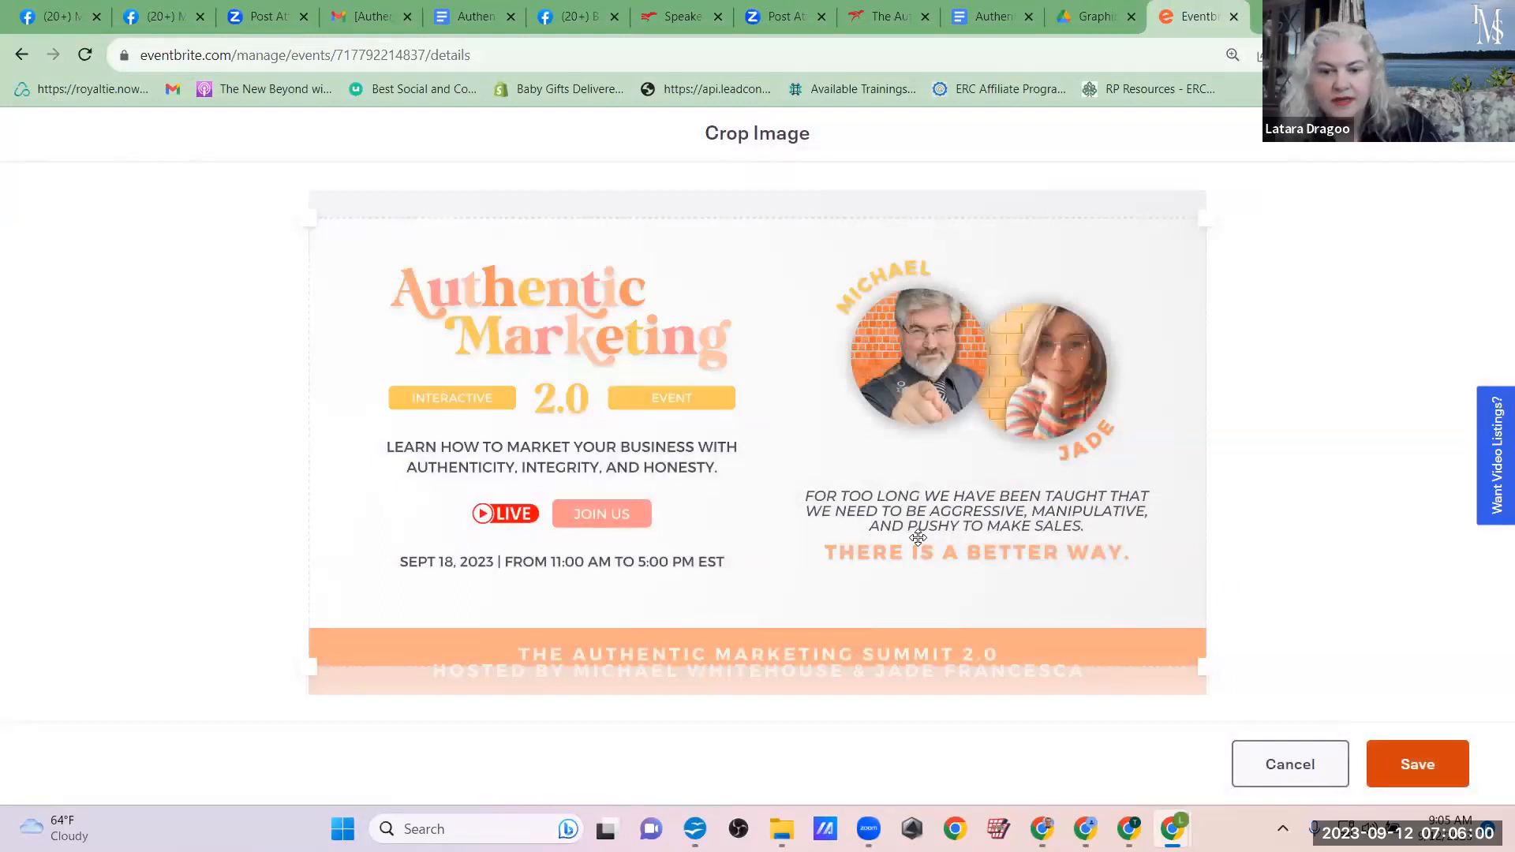
{"action": "left_click_drag", "start_coordinate": [918, 538], "coordinate": [918, 561]}
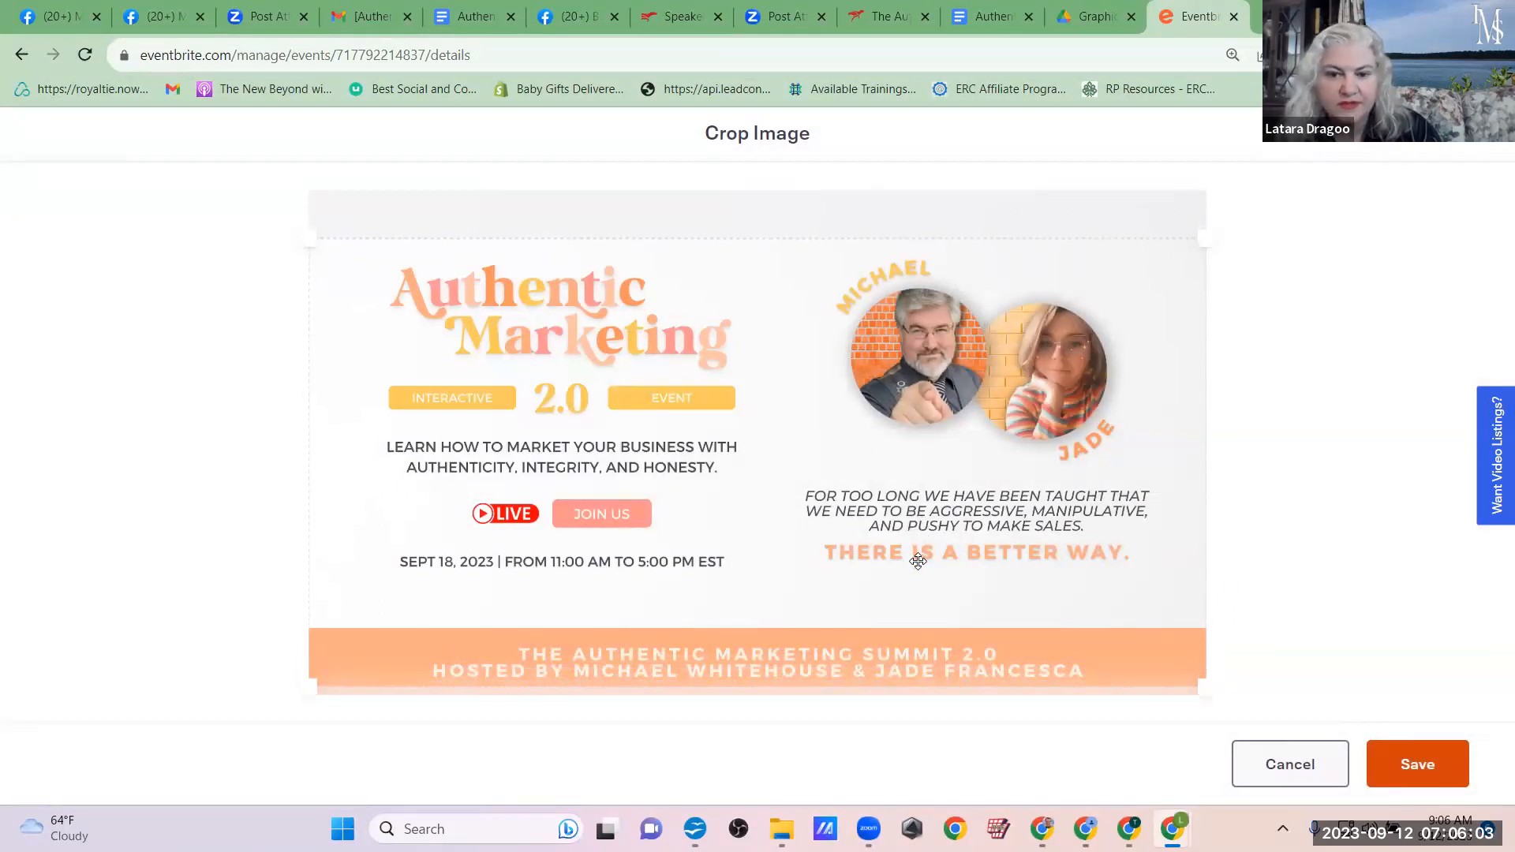
{"action": "left_click", "coordinate": [1414, 764]}
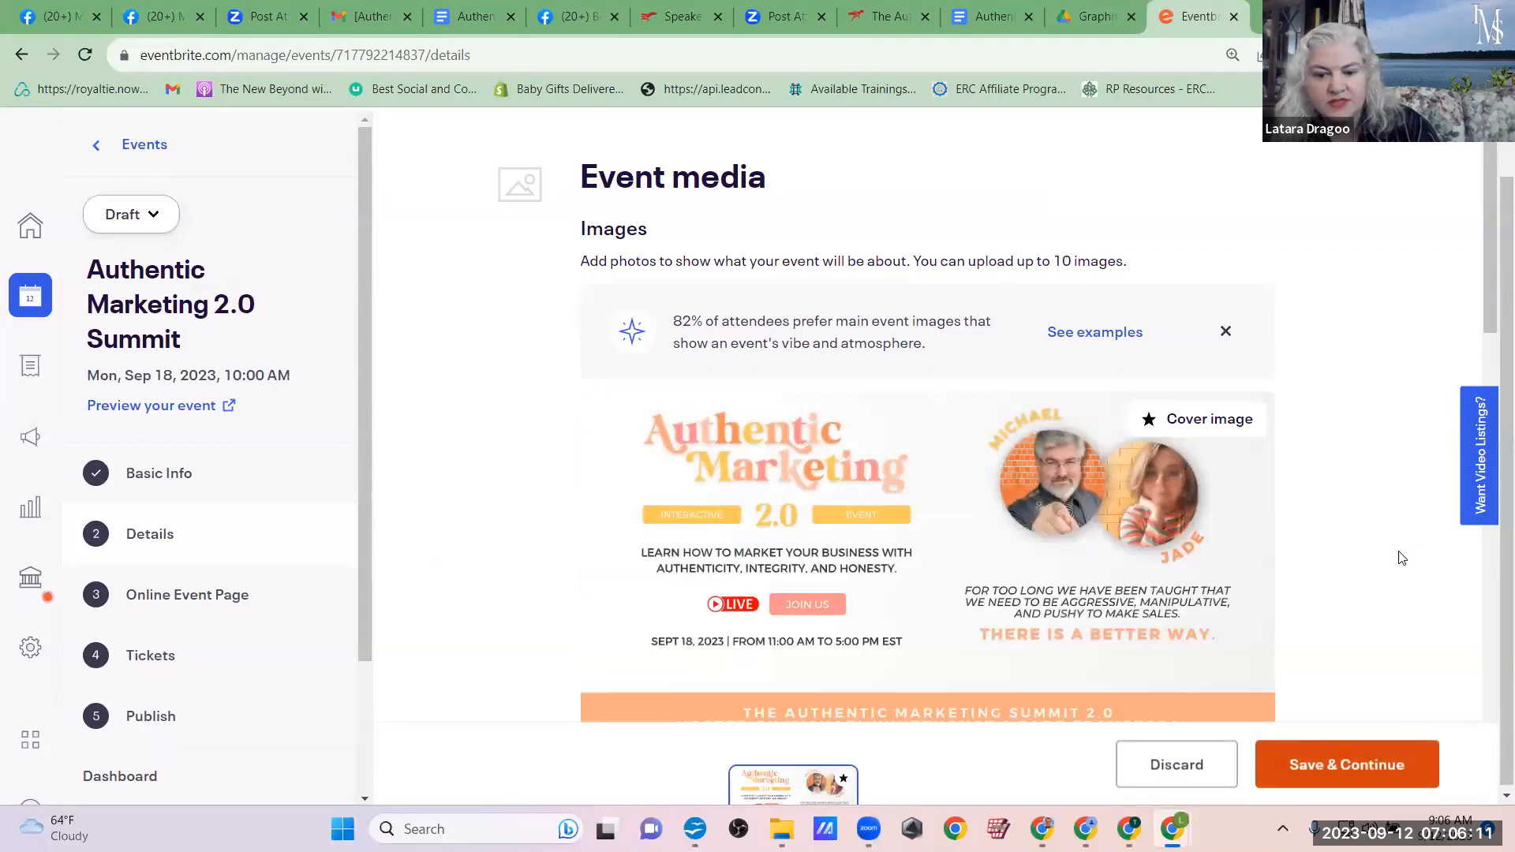
Step: Go to the event's Summary field and look through the Authentic Marketing 2.0 Google Doc for suitable promotional copy
{"action": "scroll", "coordinate": [971, 450], "scroll_direction": "down", "scroll_amount": 3}
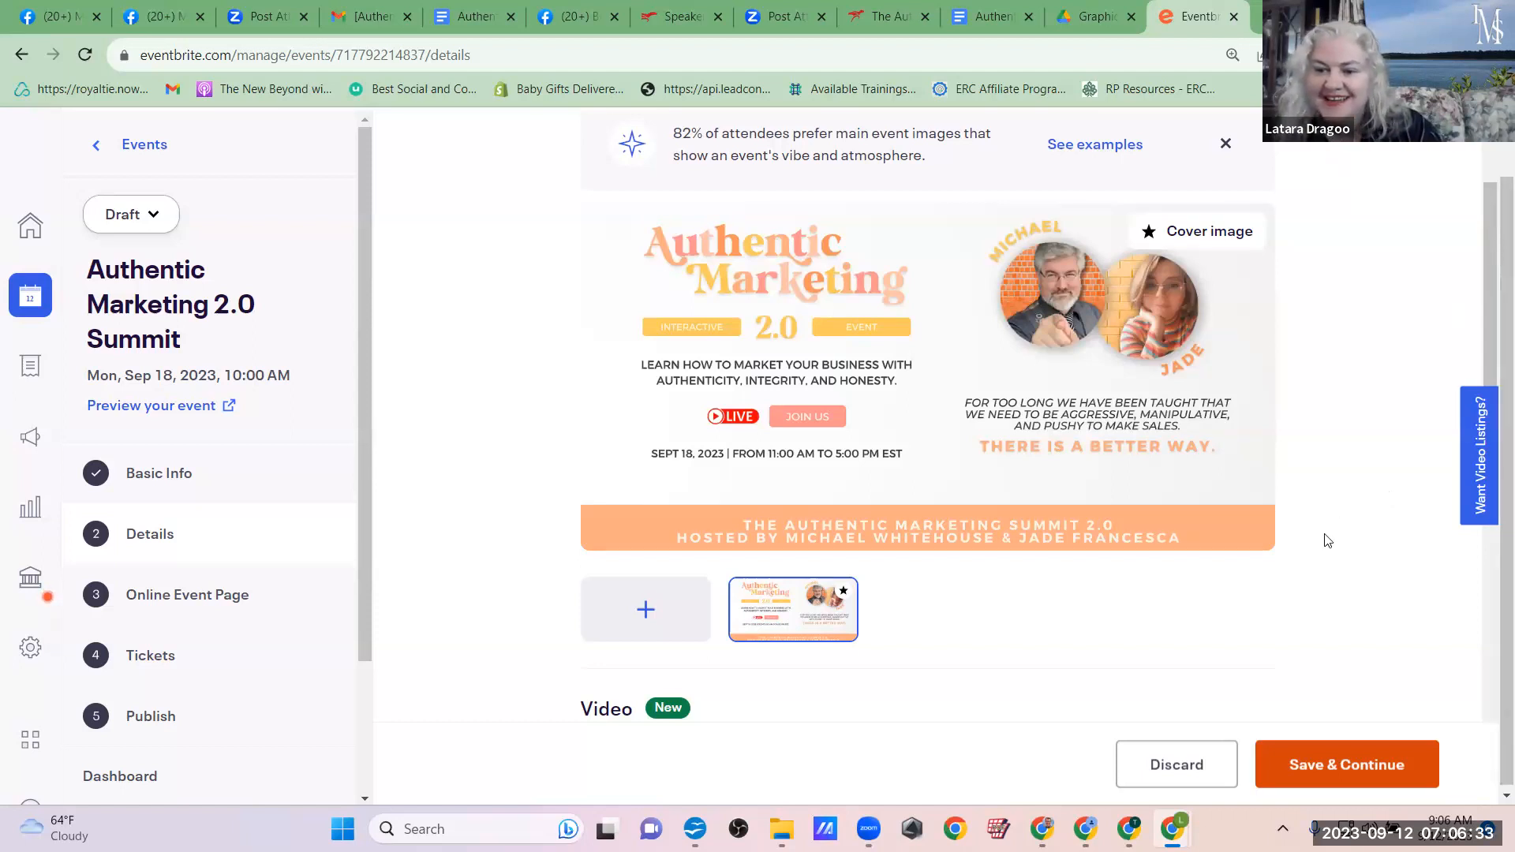
{"action": "scroll", "coordinate": [1327, 541], "scroll_direction": "down", "scroll_amount": 7}
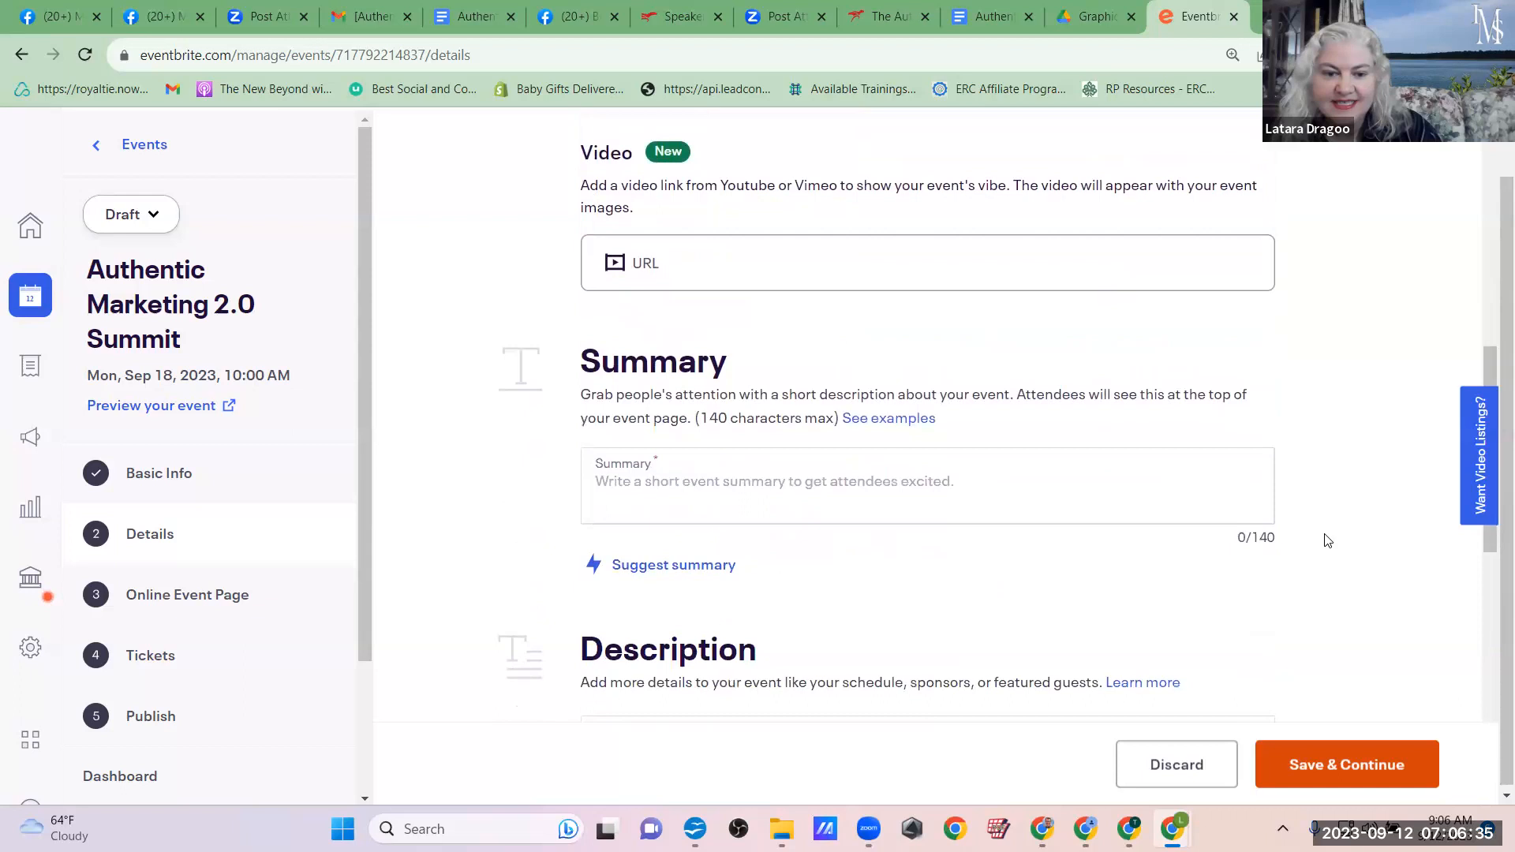
{"action": "left_click", "coordinate": [710, 280]}
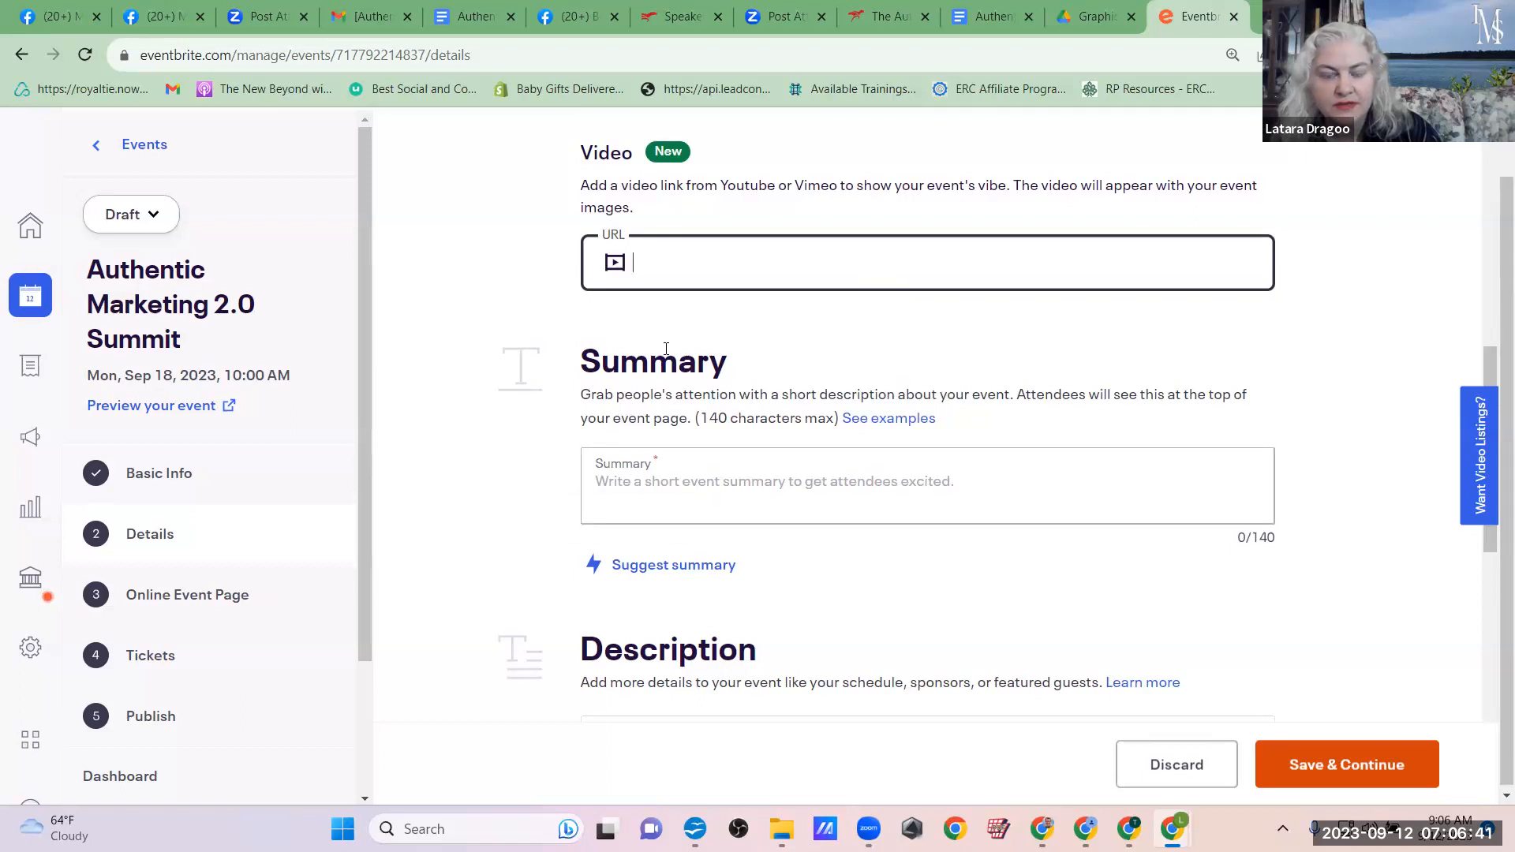
{"action": "left_click", "coordinate": [792, 494]}
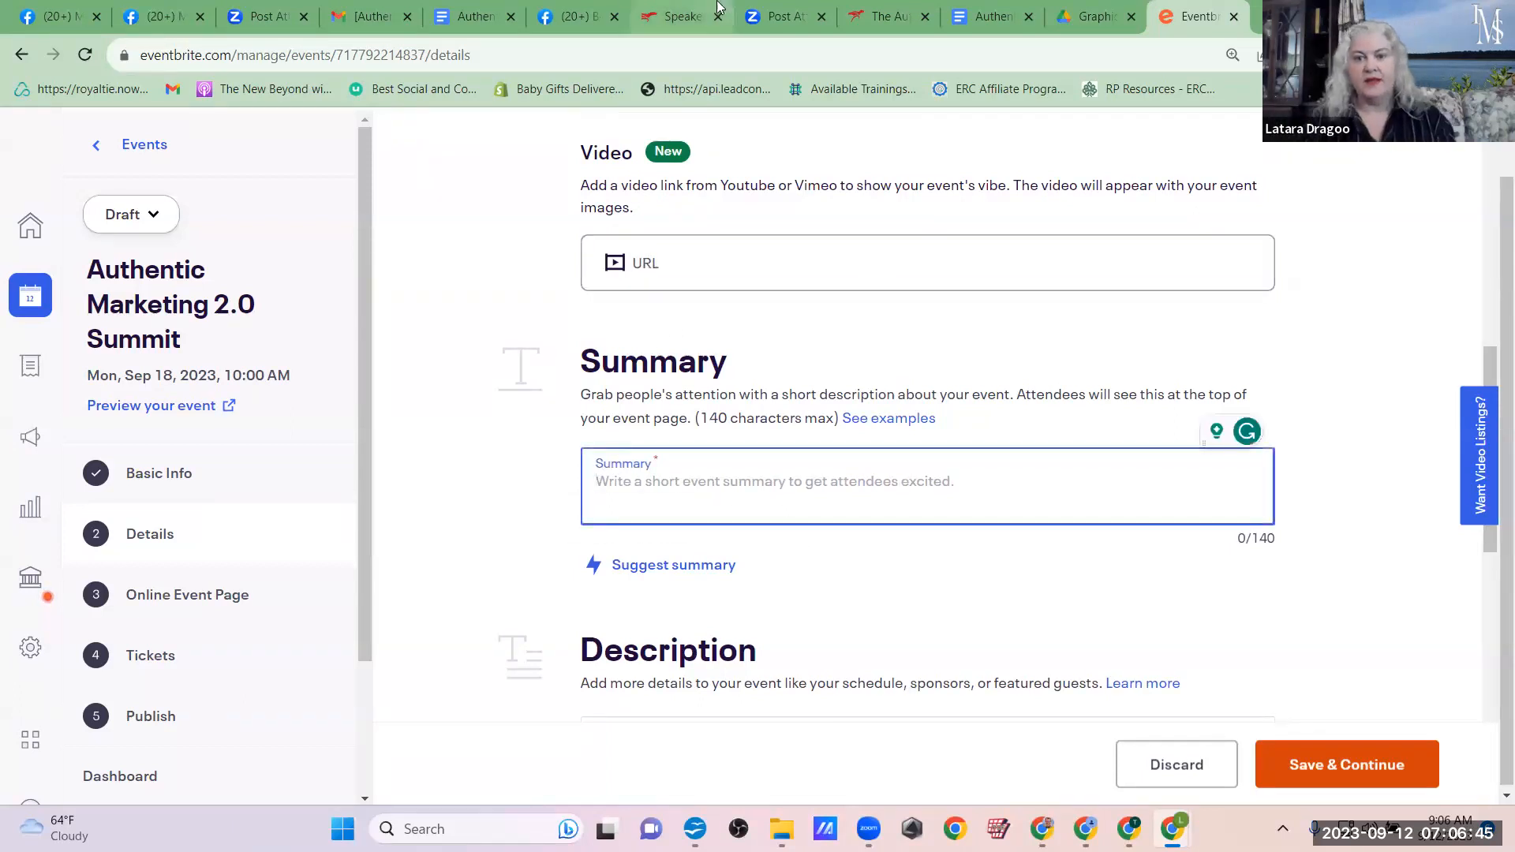
{"action": "left_click", "coordinate": [971, 8]}
{"action": "scroll", "coordinate": [893, 456], "scroll_direction": "down", "scroll_amount": 5}
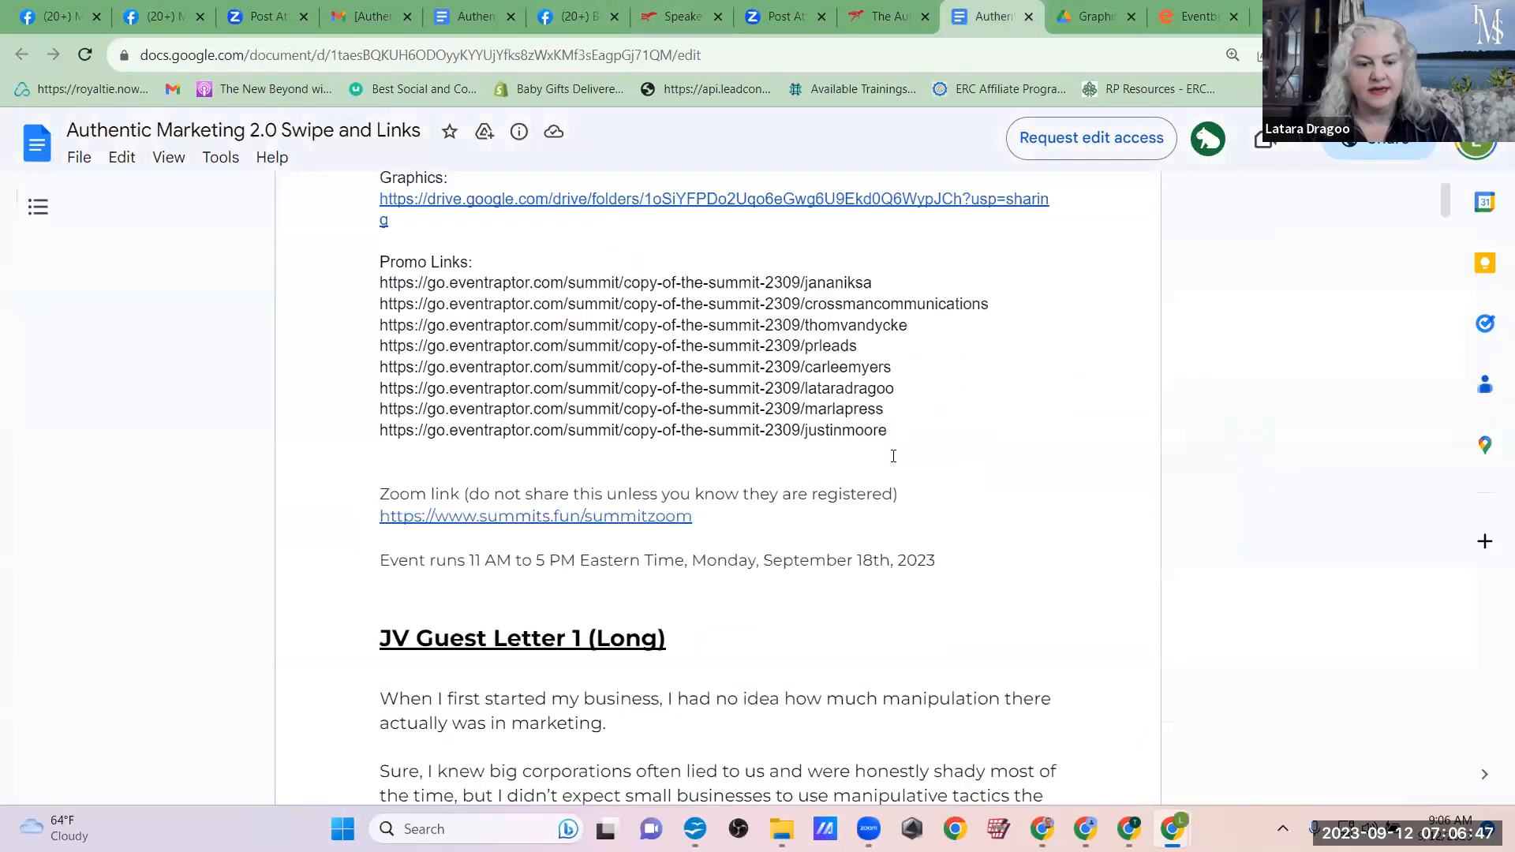
{"action": "scroll", "coordinate": [893, 456], "scroll_direction": "up", "scroll_amount": 3}
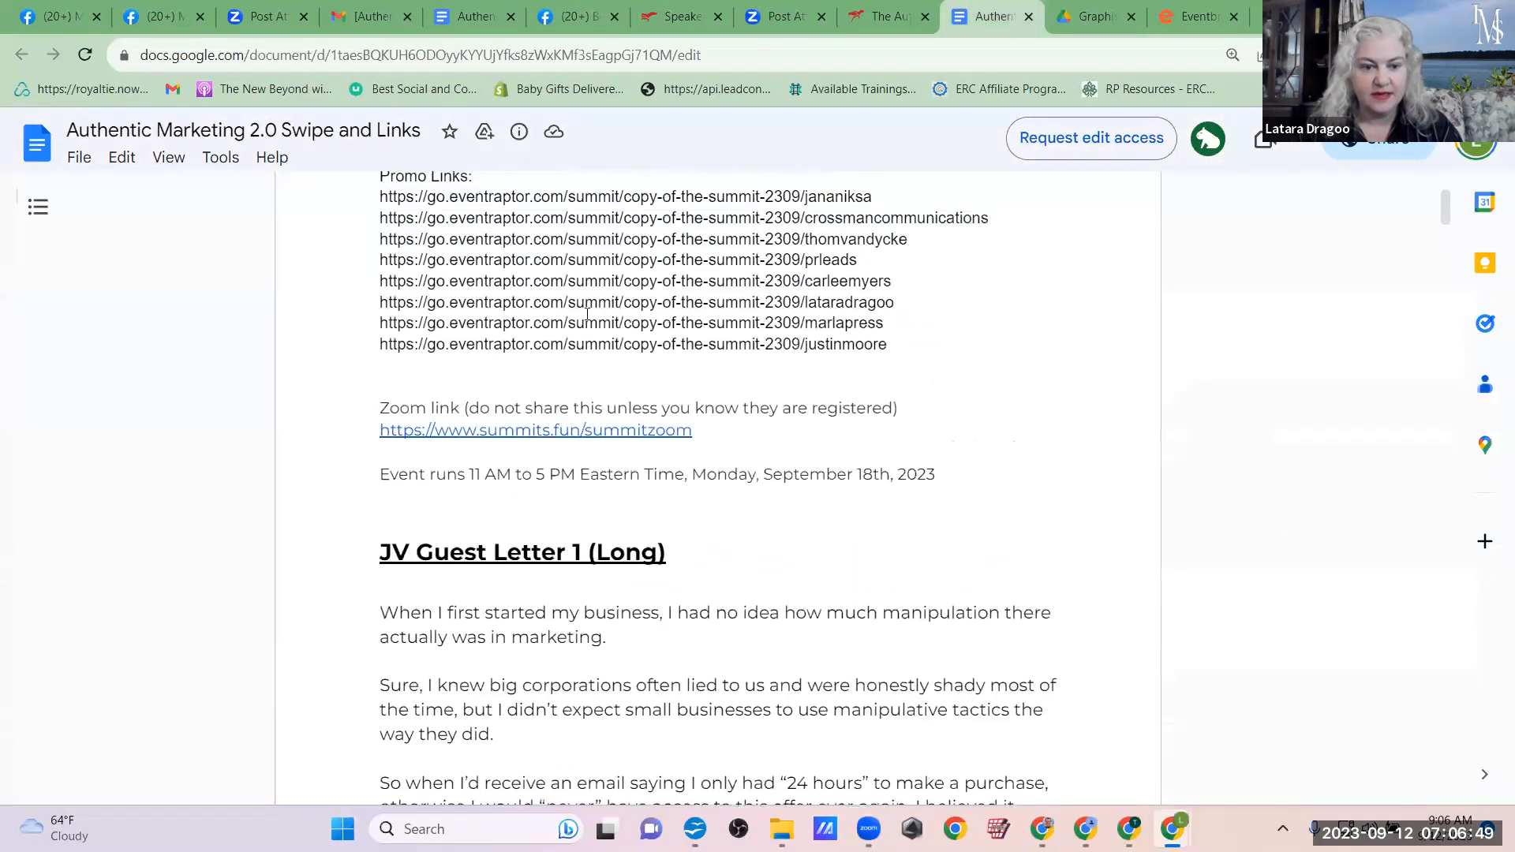
{"action": "scroll", "coordinate": [868, 471], "scroll_direction": "down", "scroll_amount": 1}
{"action": "scroll", "coordinate": [867, 472], "scroll_direction": "down", "scroll_amount": 8}
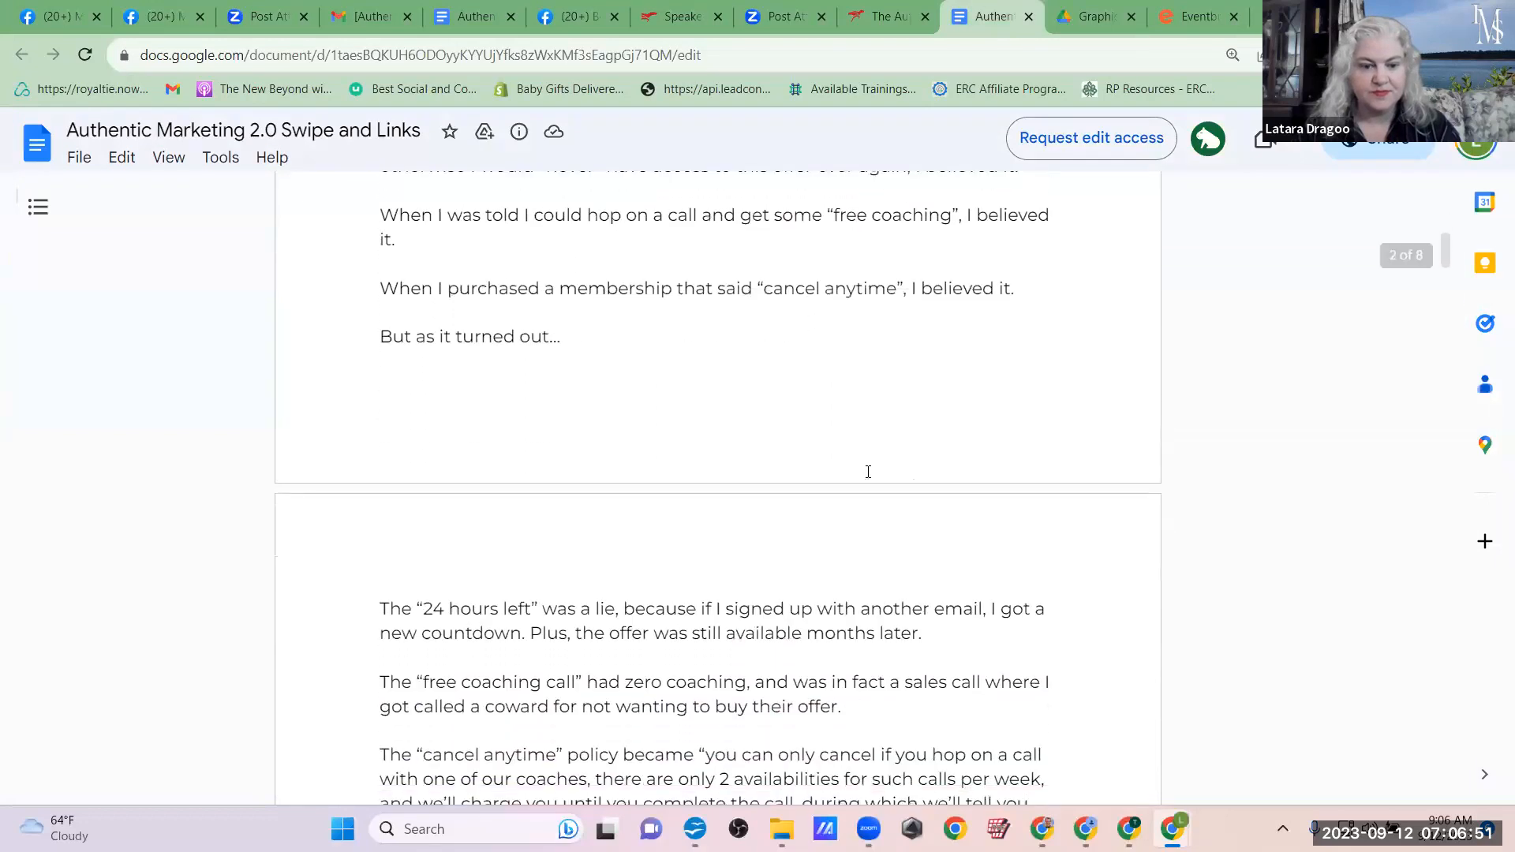
{"action": "scroll", "coordinate": [868, 472], "scroll_direction": "up", "scroll_amount": 6}
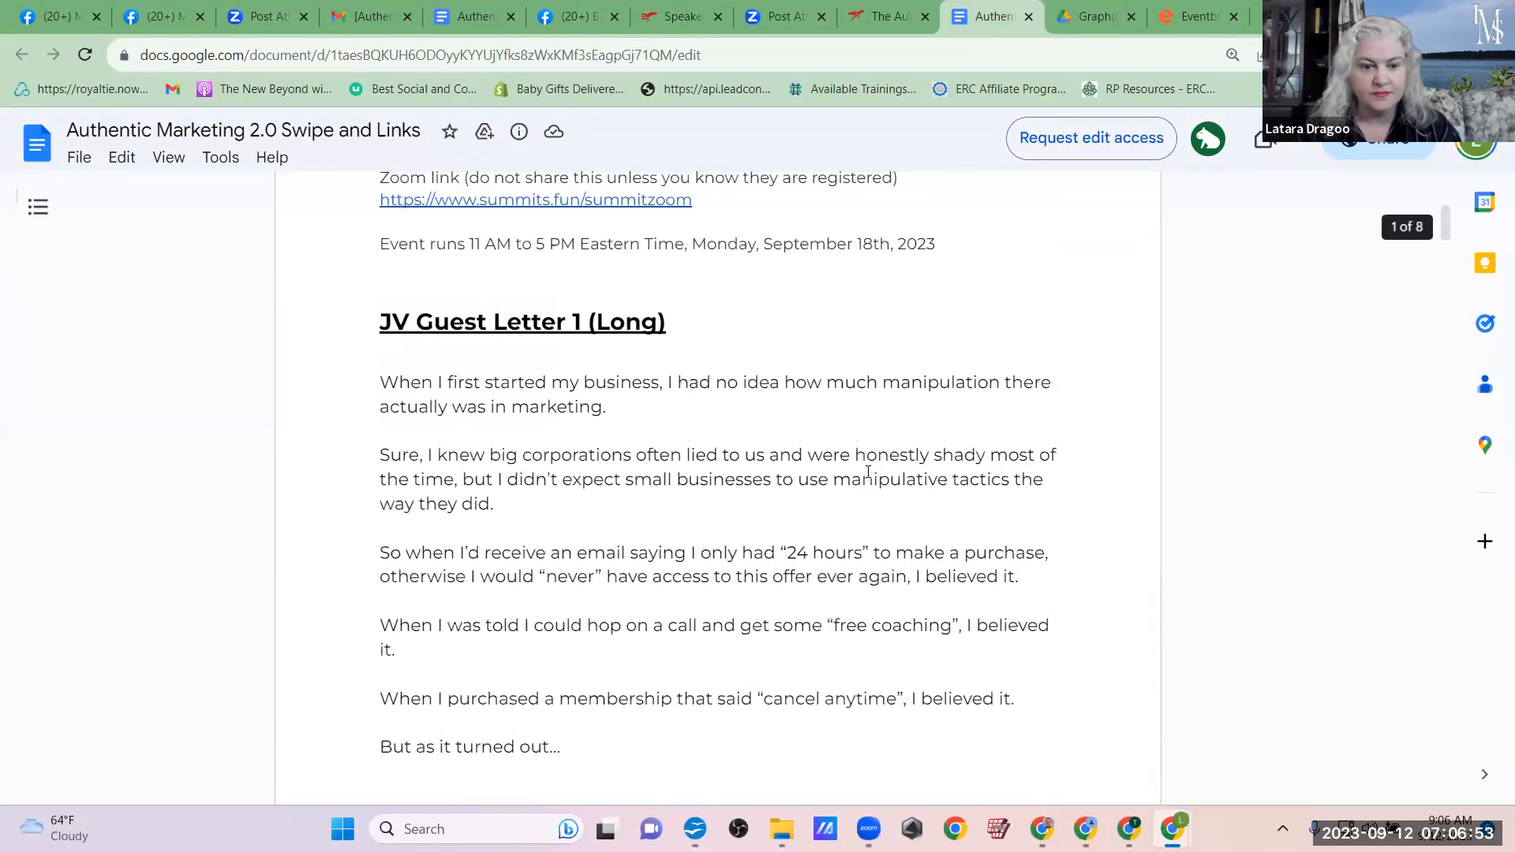
{"action": "scroll", "coordinate": [867, 472], "scroll_direction": "down", "scroll_amount": 6}
{"action": "scroll", "coordinate": [868, 472], "scroll_direction": "down", "scroll_amount": 20}
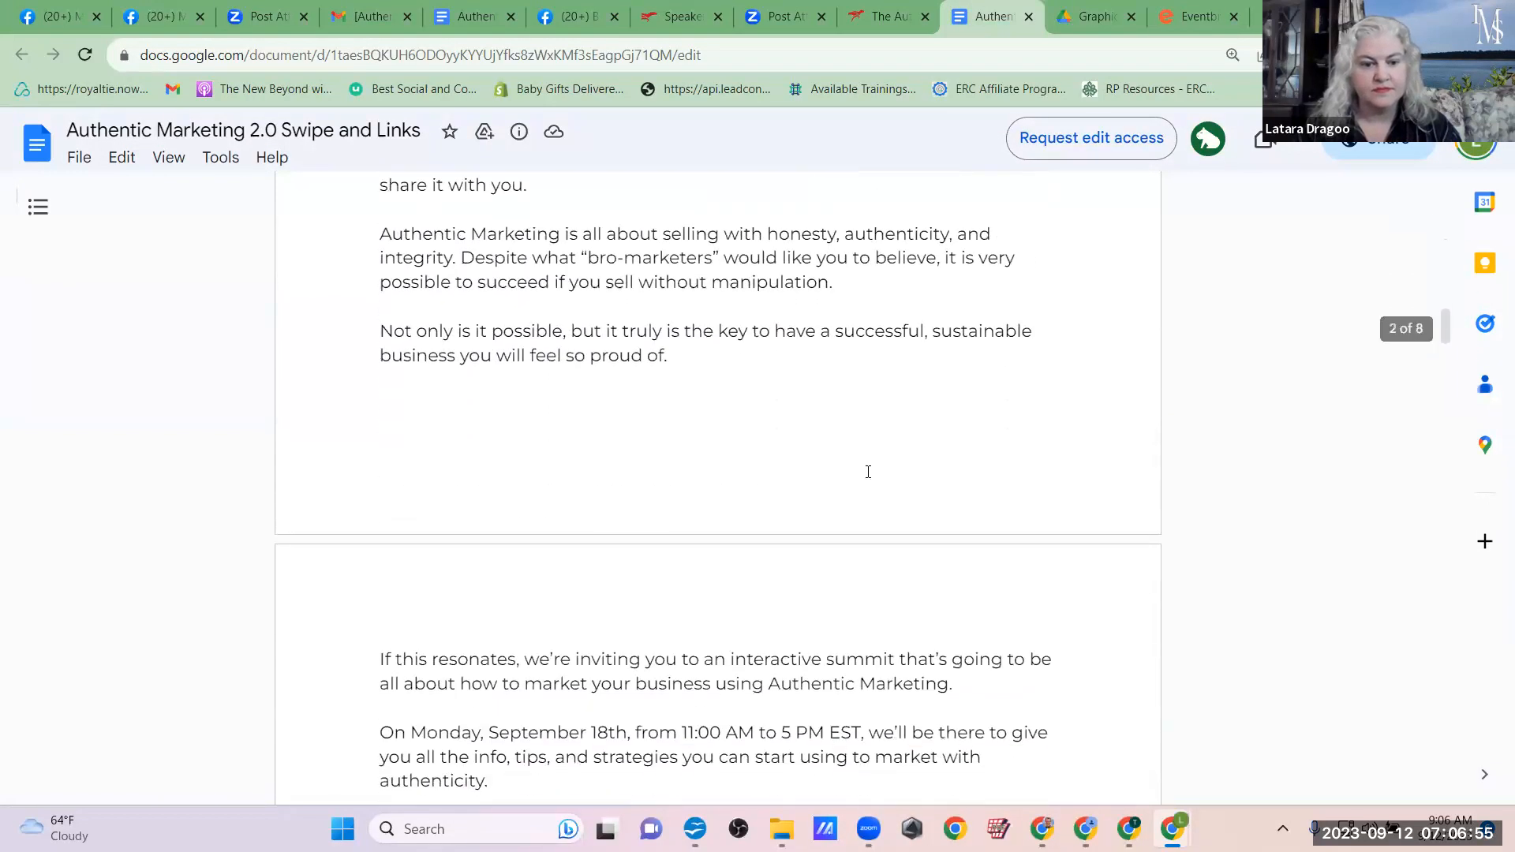
{"action": "scroll", "coordinate": [868, 472], "scroll_direction": "down", "scroll_amount": 19}
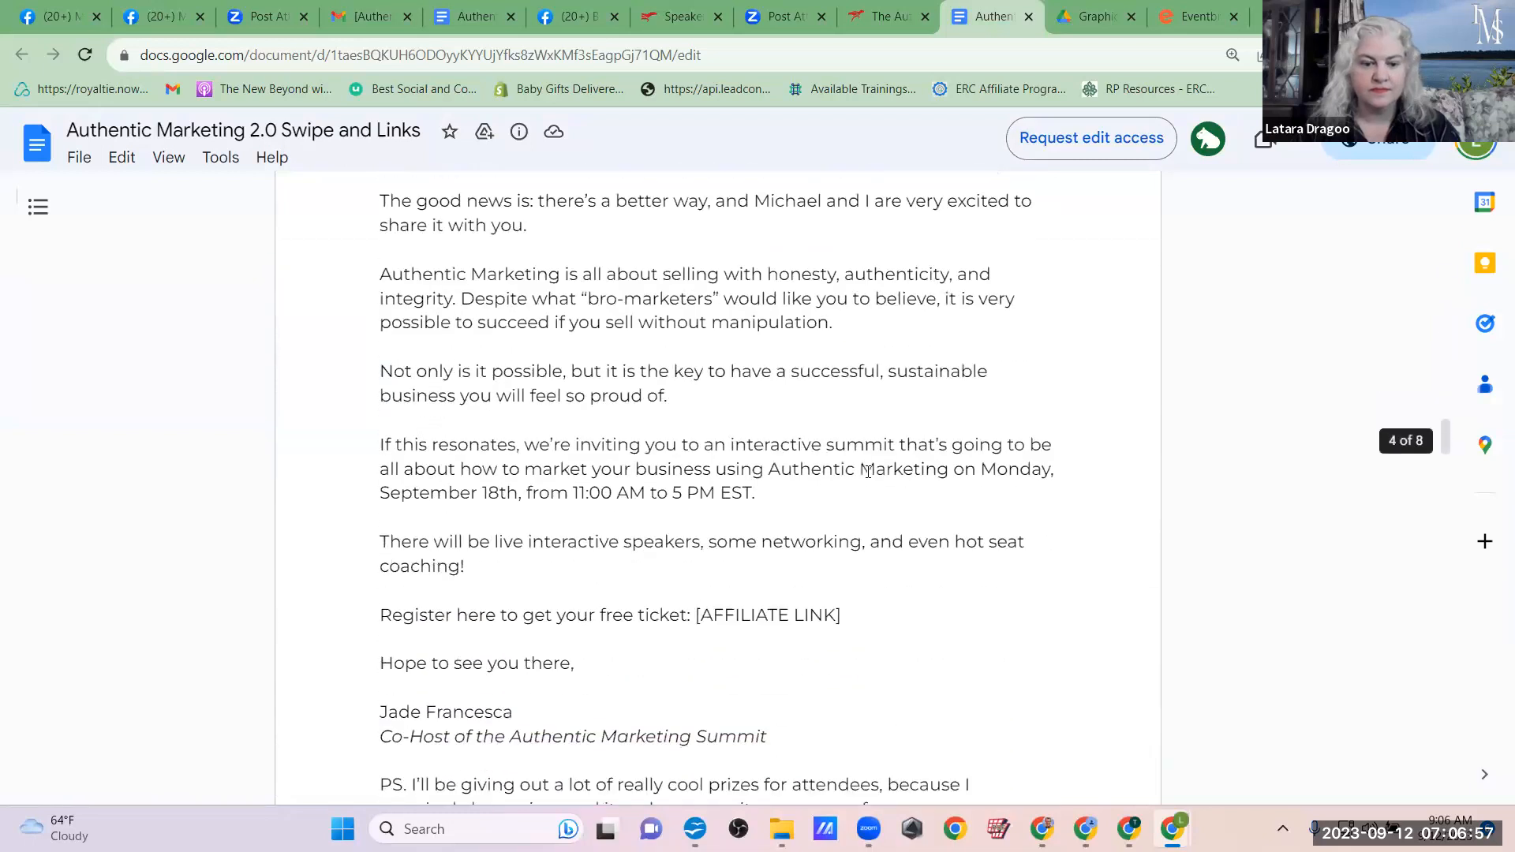
{"action": "scroll", "coordinate": [868, 472], "scroll_direction": "down", "scroll_amount": 8}
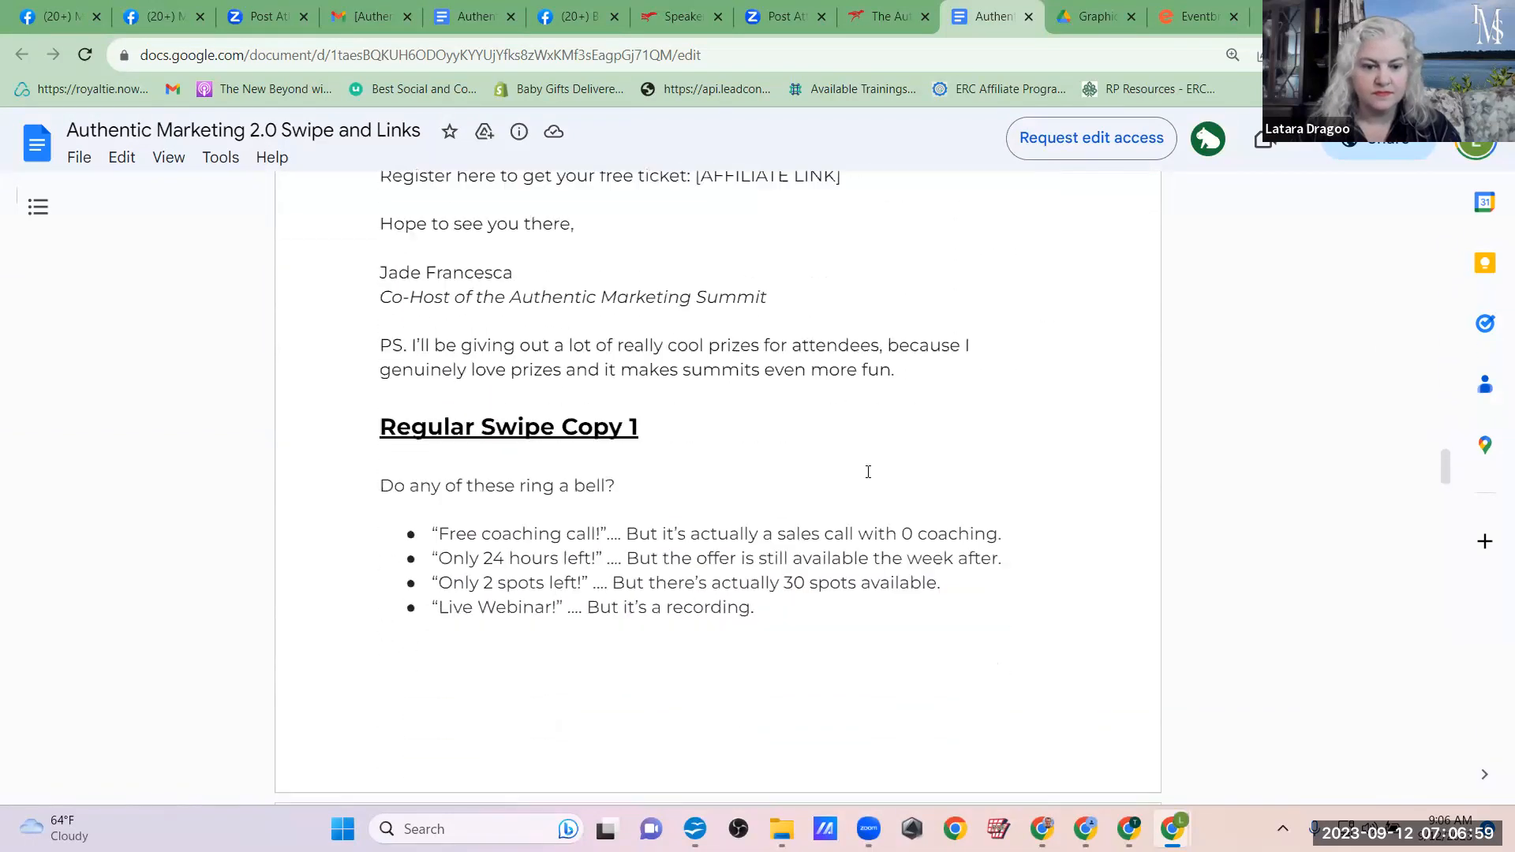
{"action": "scroll", "coordinate": [868, 471], "scroll_direction": "down", "scroll_amount": 8}
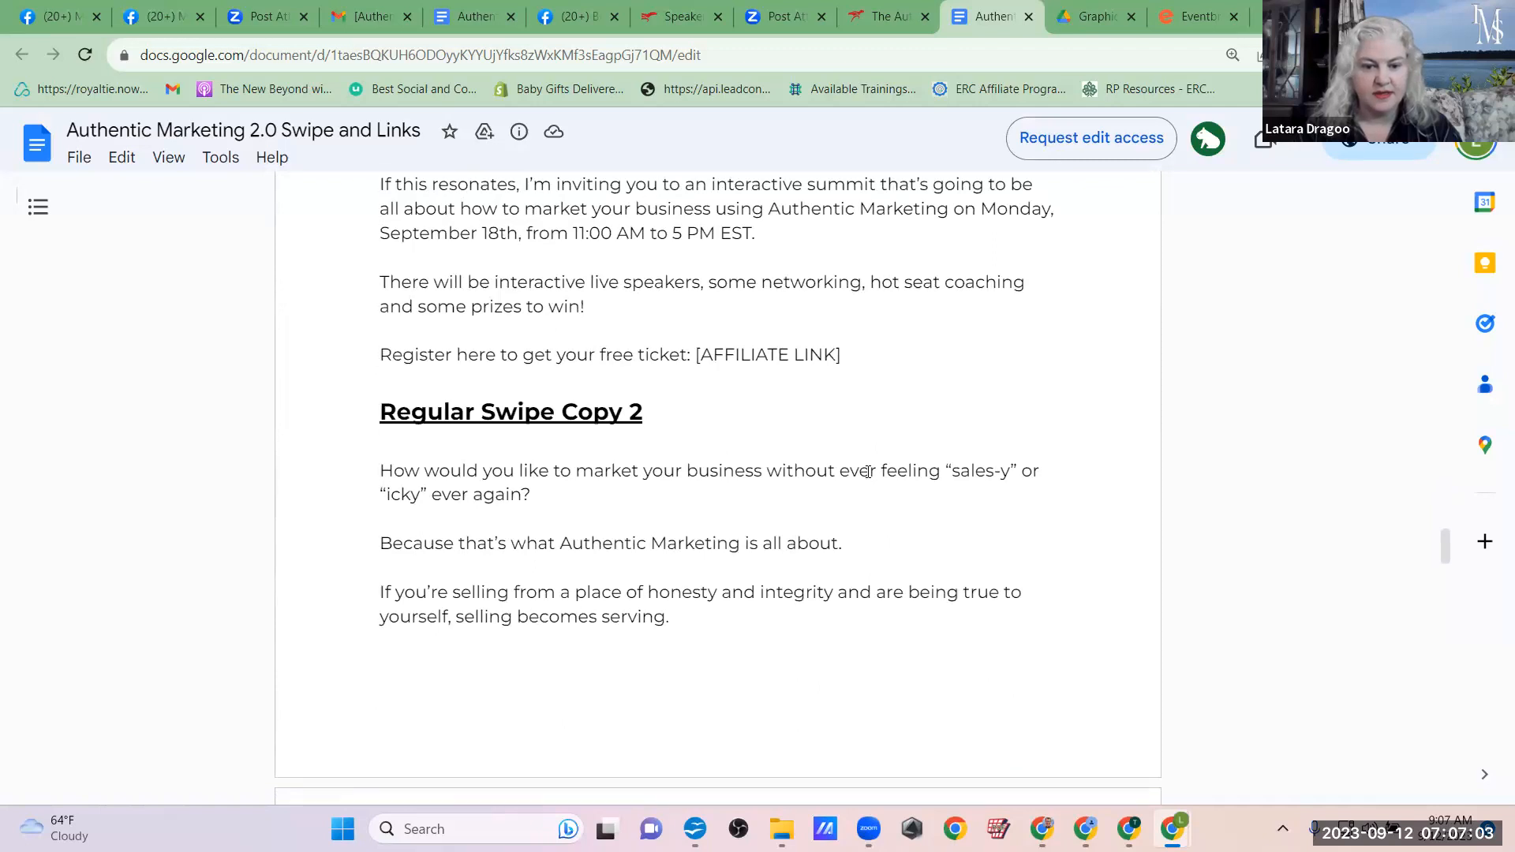
Step: Try to use the first three paragraphs of Regular Swipe Copy 2 as the Eventbrite summary, and clear the field
{"action": "left_click_drag", "start_coordinate": [667, 622], "coordinate": [353, 477]}
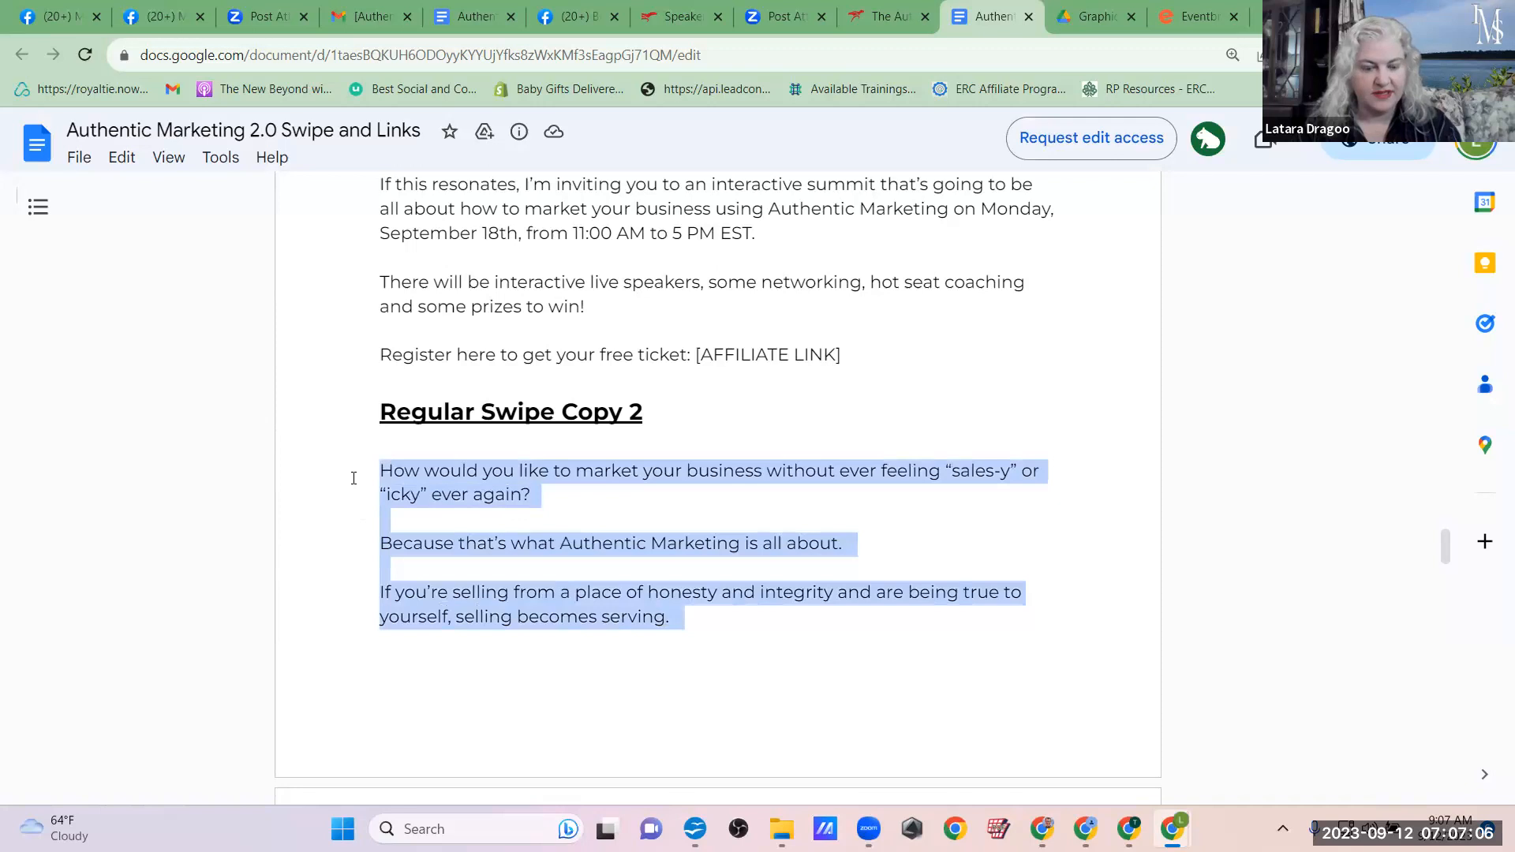
{"action": "left_click", "coordinate": [1198, 16]}
{"action": "key", "text": "ctrl+v"}
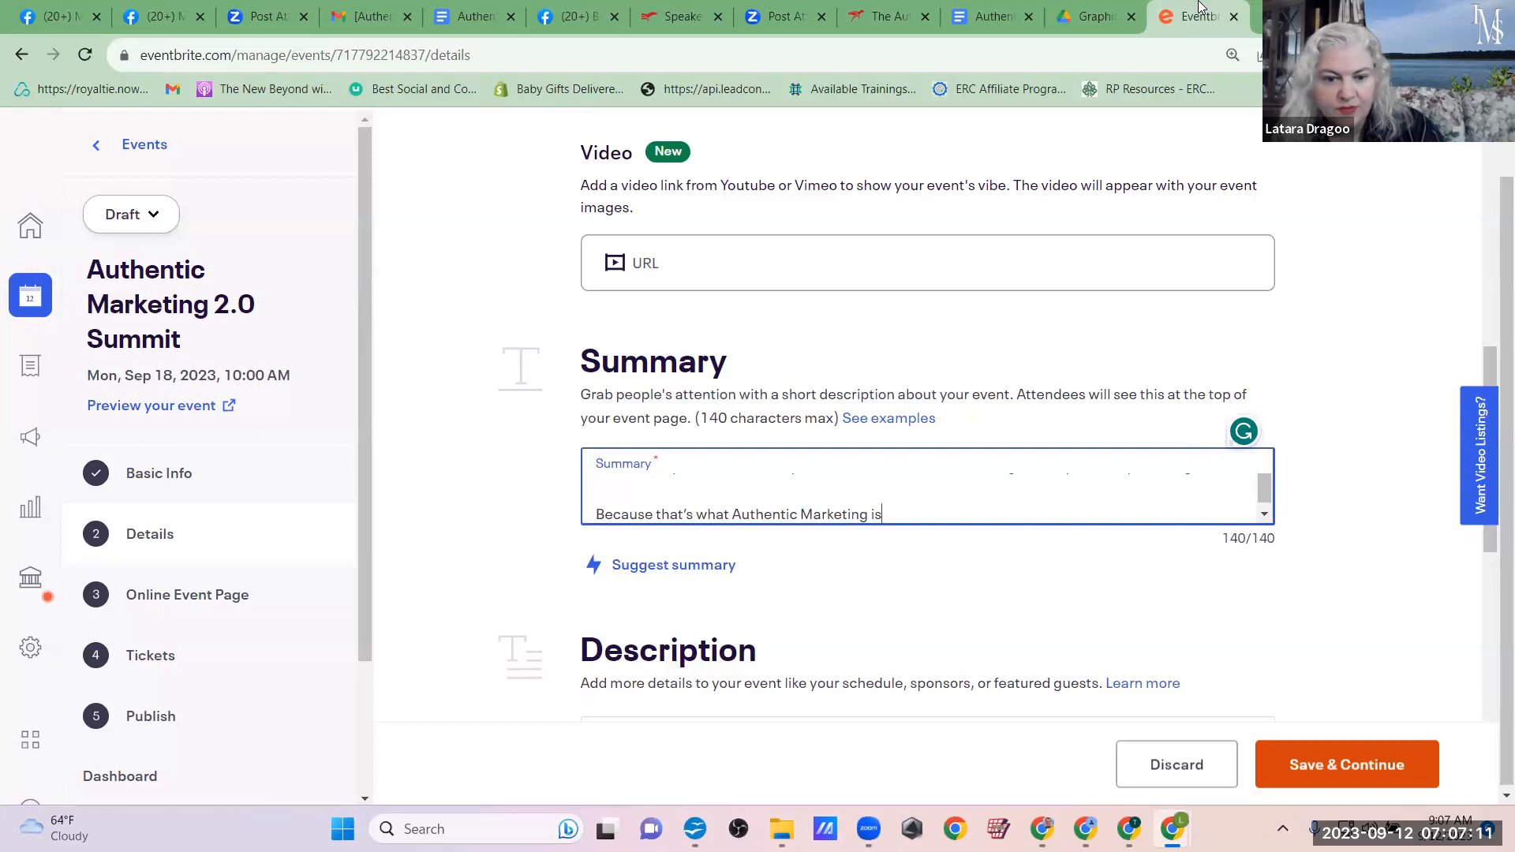
{"action": "key", "text": "ctrl+a"}
{"action": "key", "text": "BackSpace"}
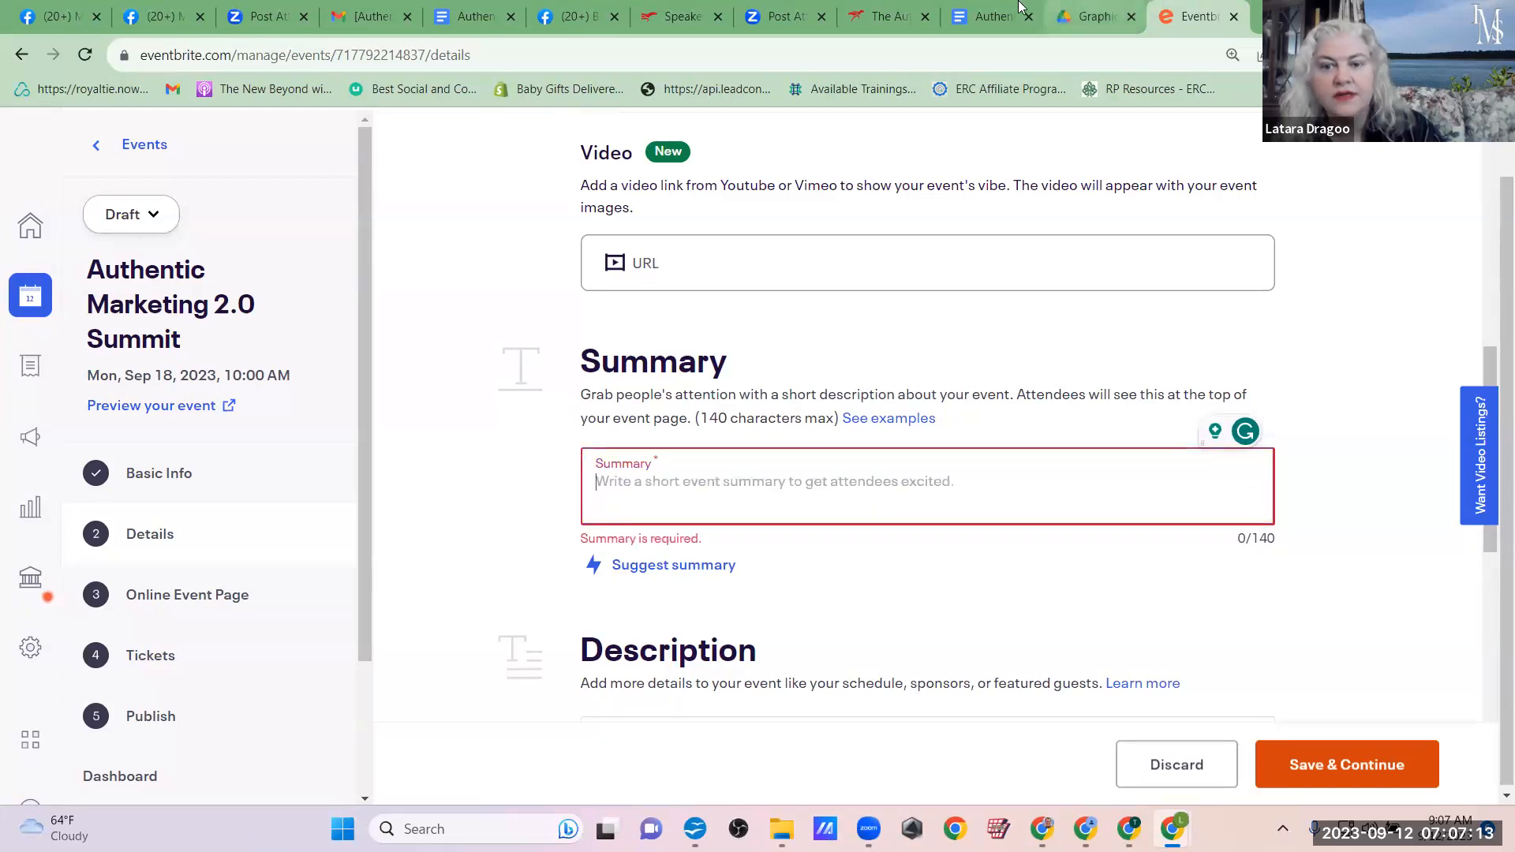
Step: Copy only the opening question of Regular Swipe Copy 2 from the Google Doc into the Eventbrite event's Summary field
{"action": "left_click", "coordinate": [992, 8]}
{"action": "left_click", "coordinate": [1174, 11]}
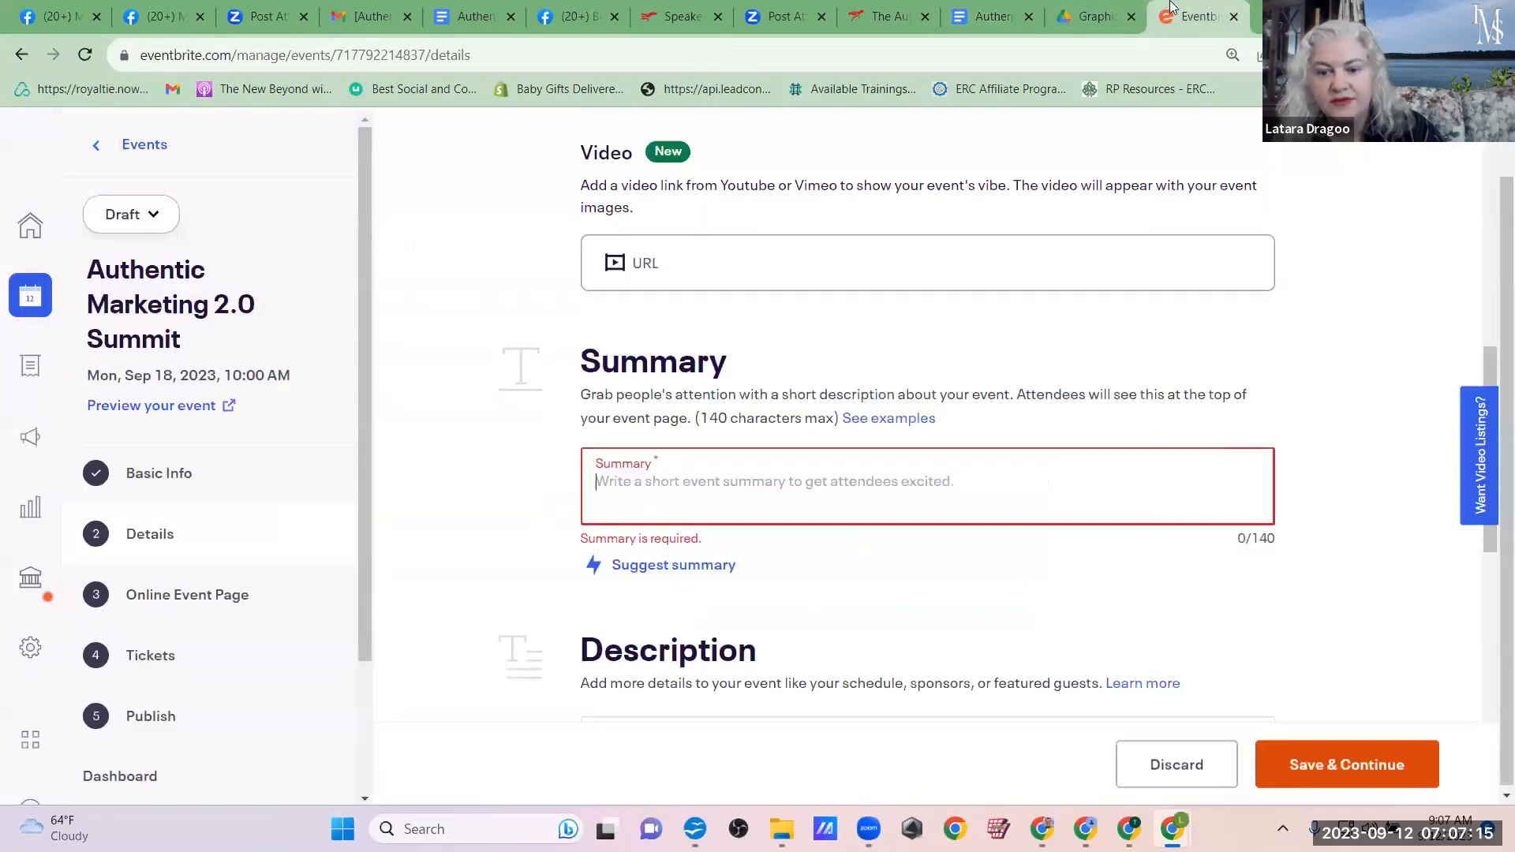
{"action": "left_click", "coordinate": [1004, 7]}
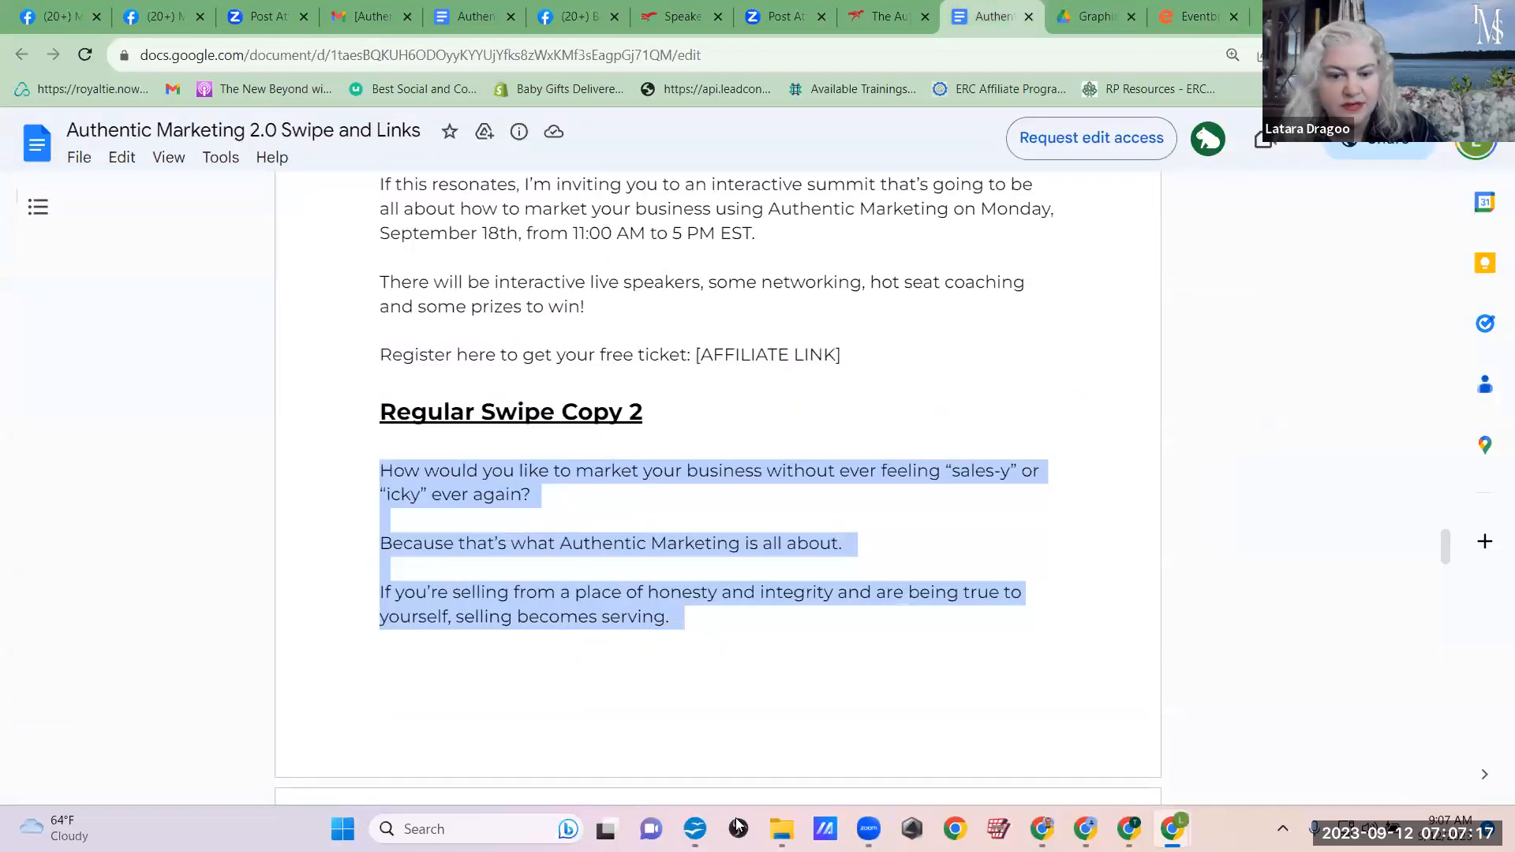
{"action": "left_click", "coordinate": [731, 647]}
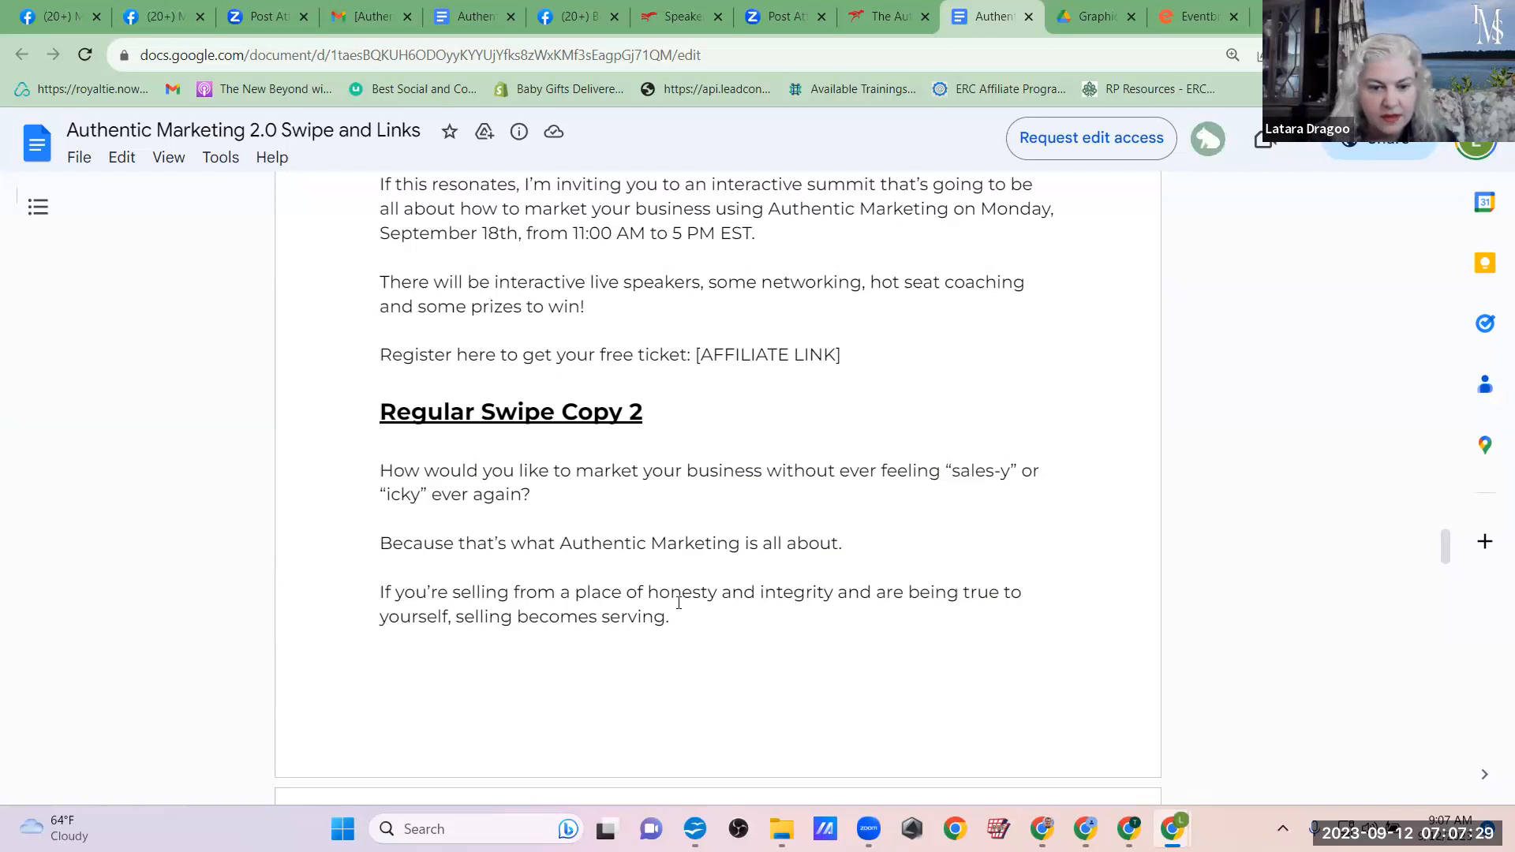
{"action": "left_click_drag", "start_coordinate": [550, 493], "coordinate": [359, 471]}
{"action": "key", "text": "ctrl+c"}
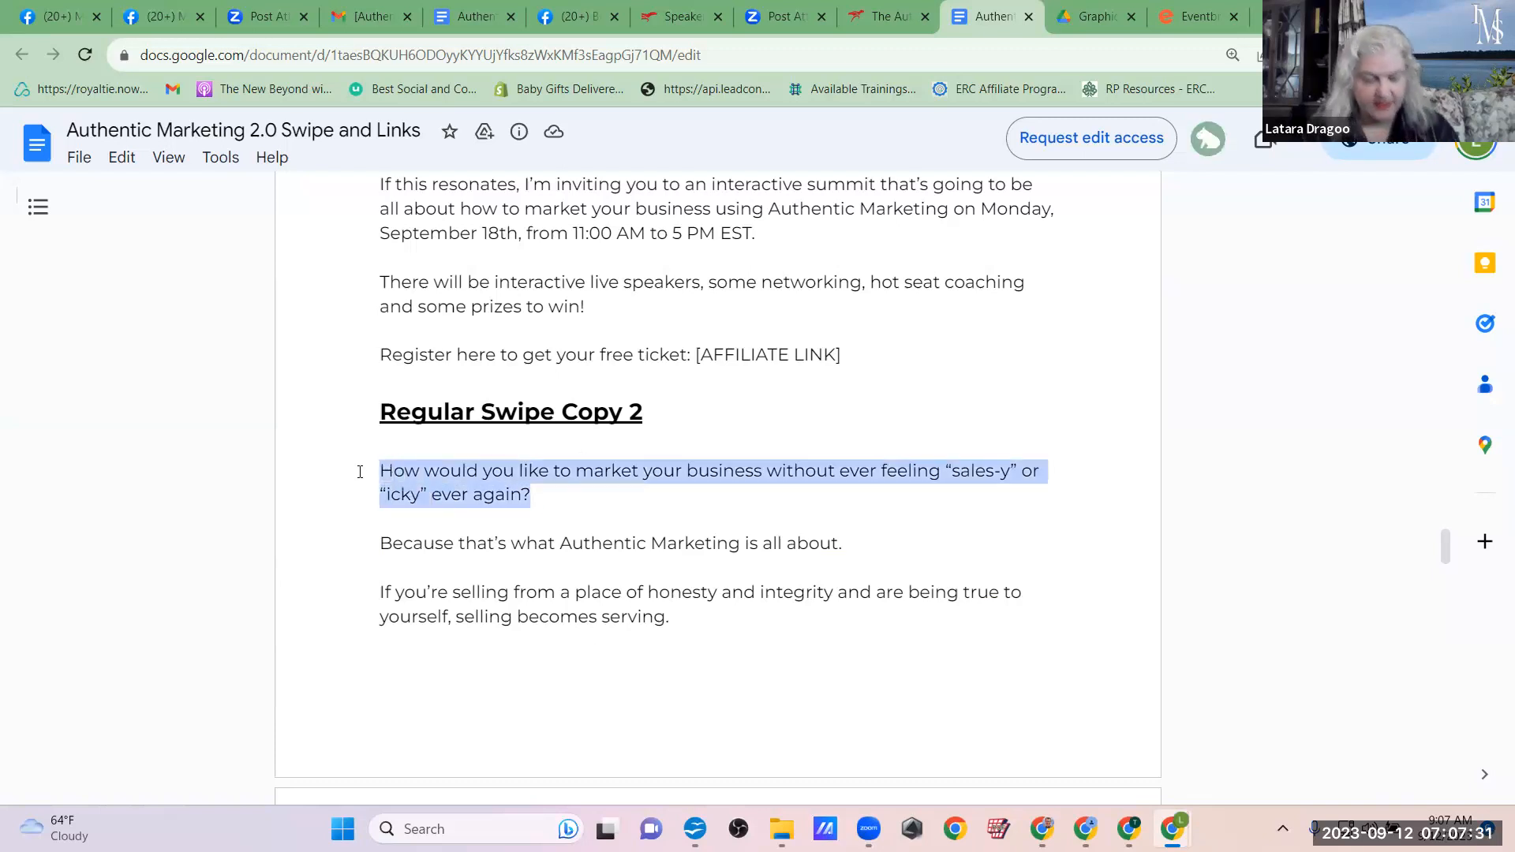
{"action": "left_click", "coordinate": [1175, 13]}
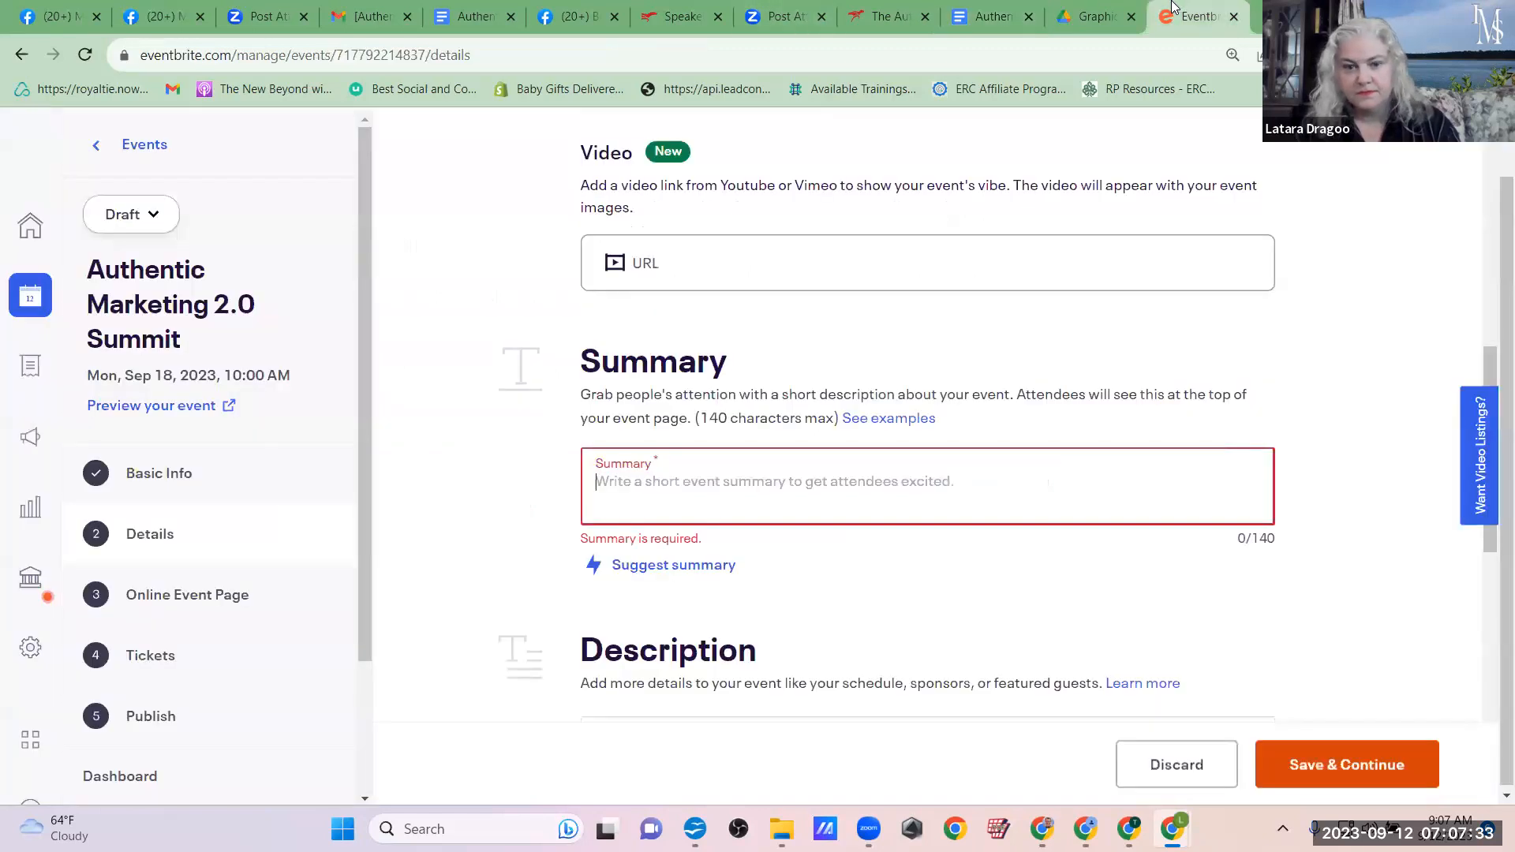
{"action": "key", "text": "ctrl+v"}
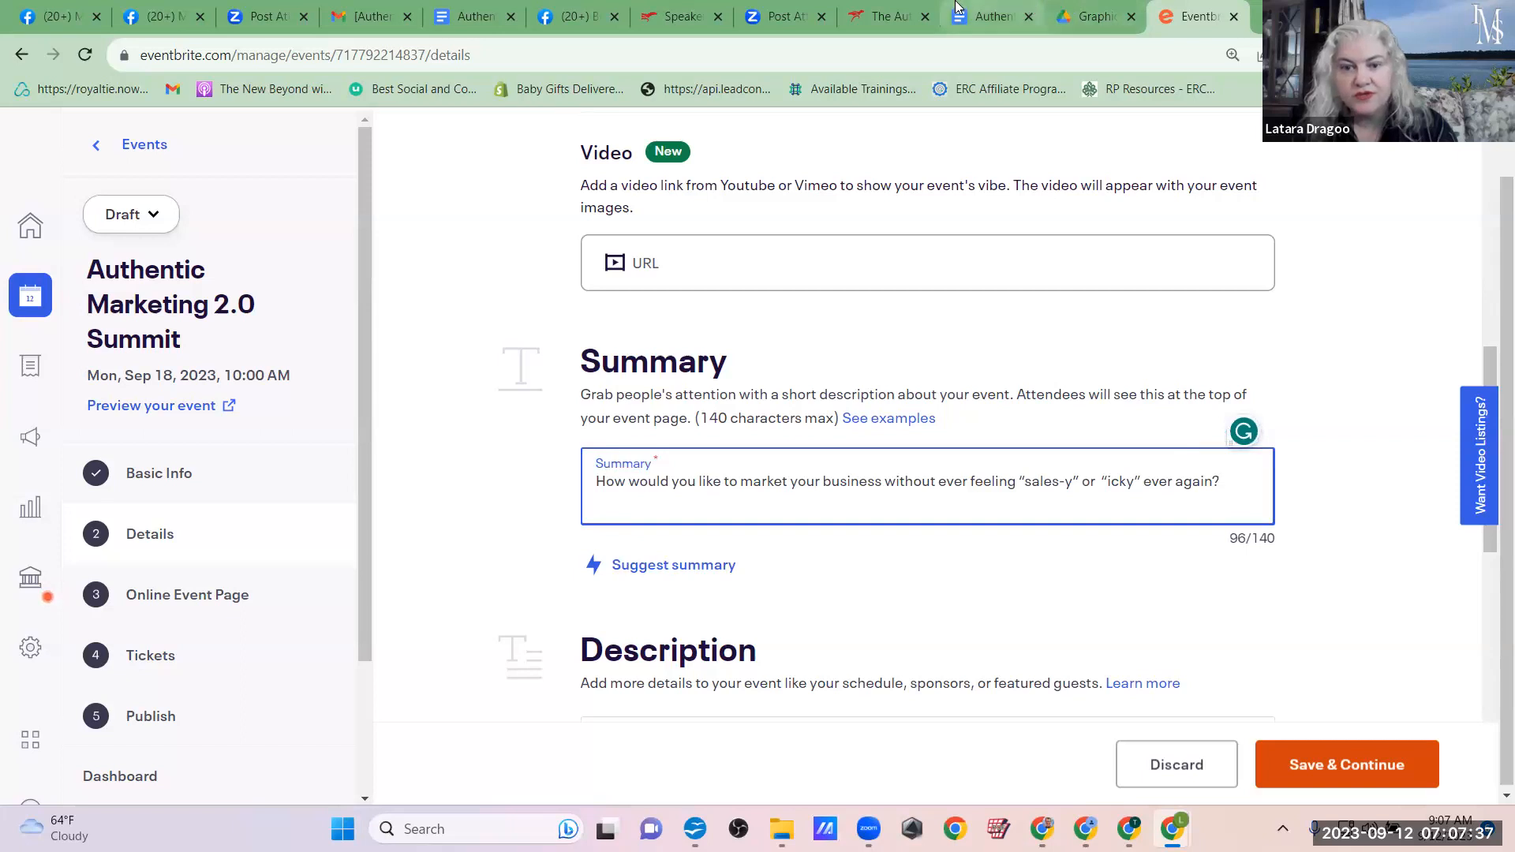
Step: Add a second summary line reading "Sell from a place of honesty and integrity.", reusing the phrase from Regular Swipe Copy 2
{"action": "left_click", "coordinate": [983, 9]}
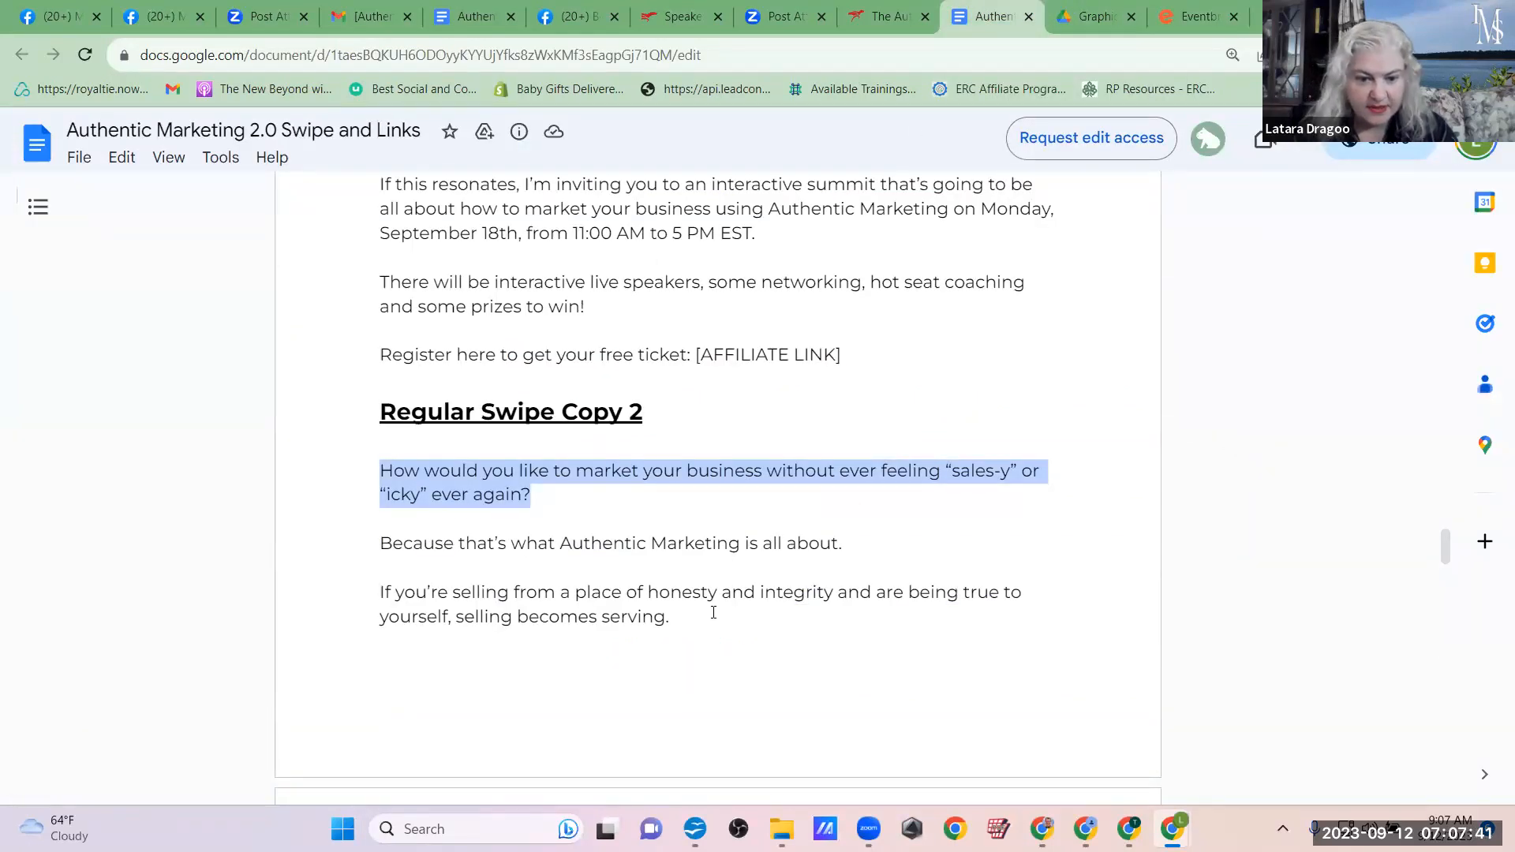
{"action": "left_click_drag", "start_coordinate": [833, 592], "coordinate": [515, 592]}
{"action": "key", "text": "ctrl+c"}
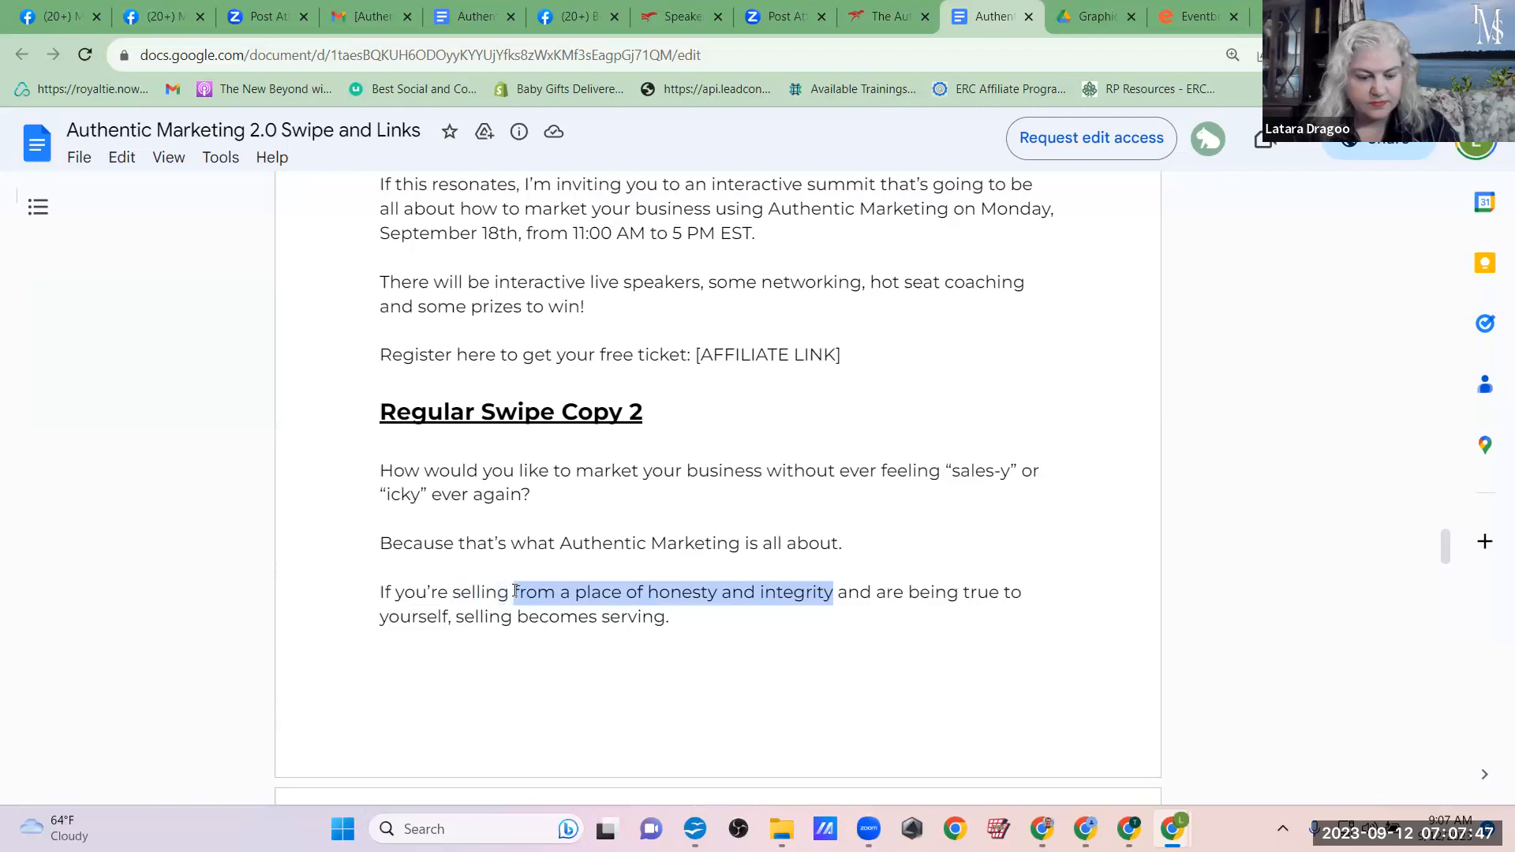
{"action": "left_click", "coordinate": [1191, 16]}
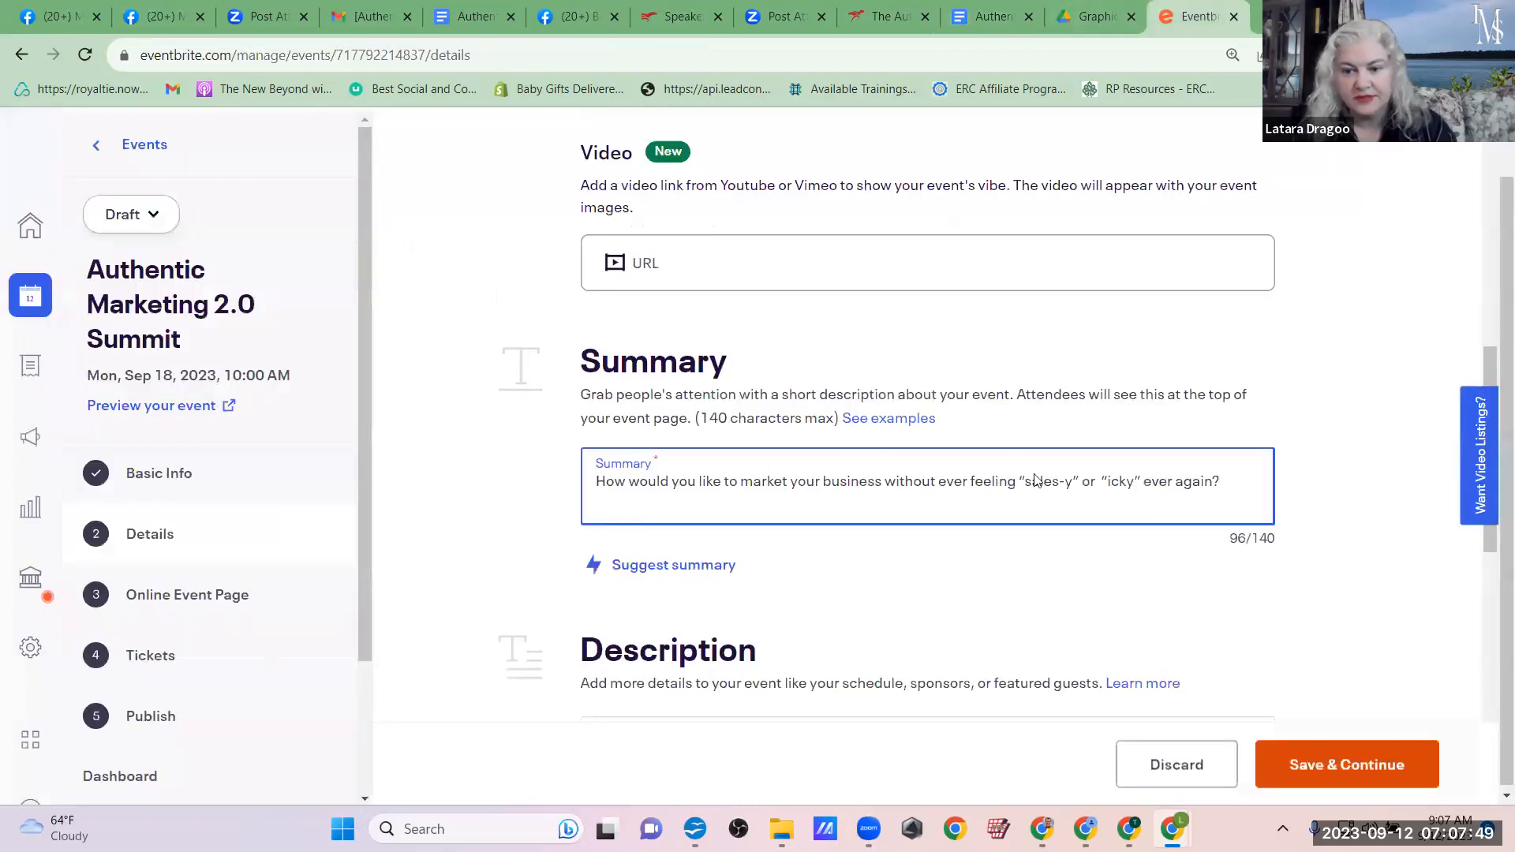
{"action": "key", "text": "Return"}
{"action": "key", "text": "ctrl+v"}
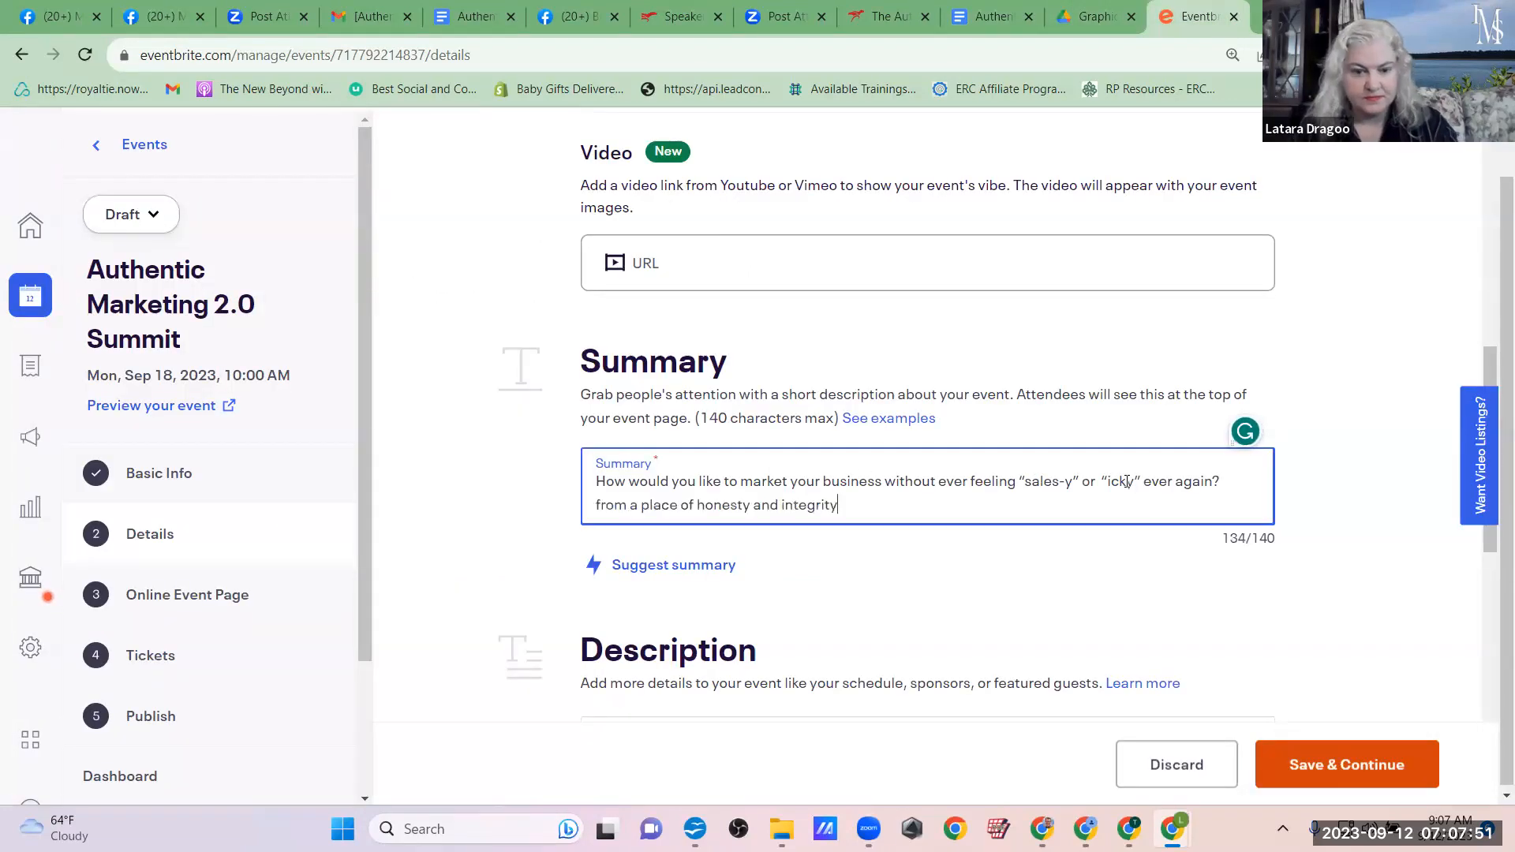
{"action": "left_click", "coordinate": [598, 503]}
{"action": "type", "text": "See"}
{"action": "key", "text": "BackSpace"}
{"action": "type", "text": "ll"}
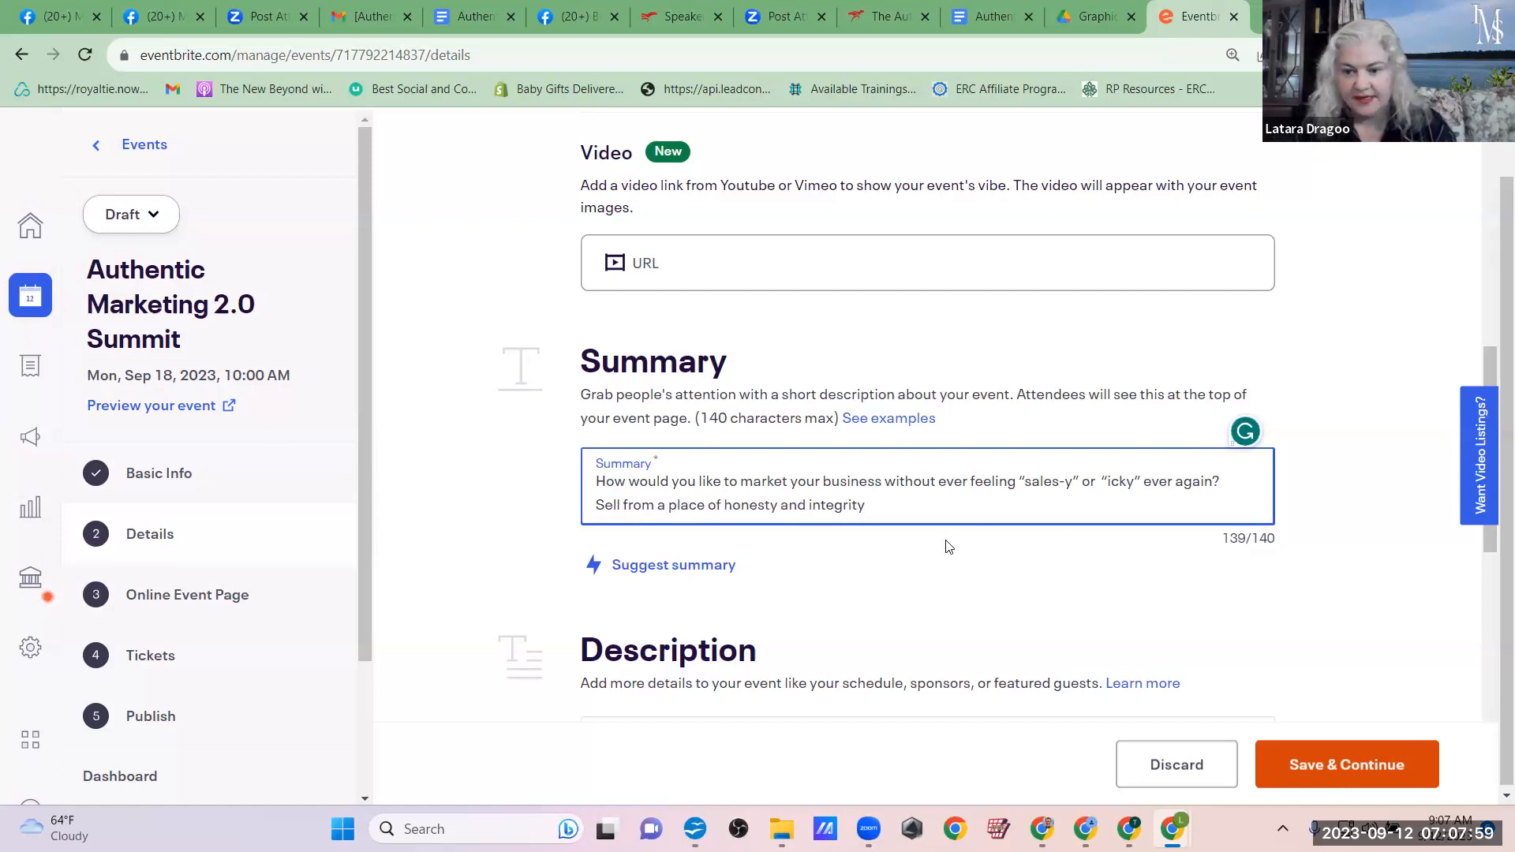
{"action": "left_click", "coordinate": [887, 511]}
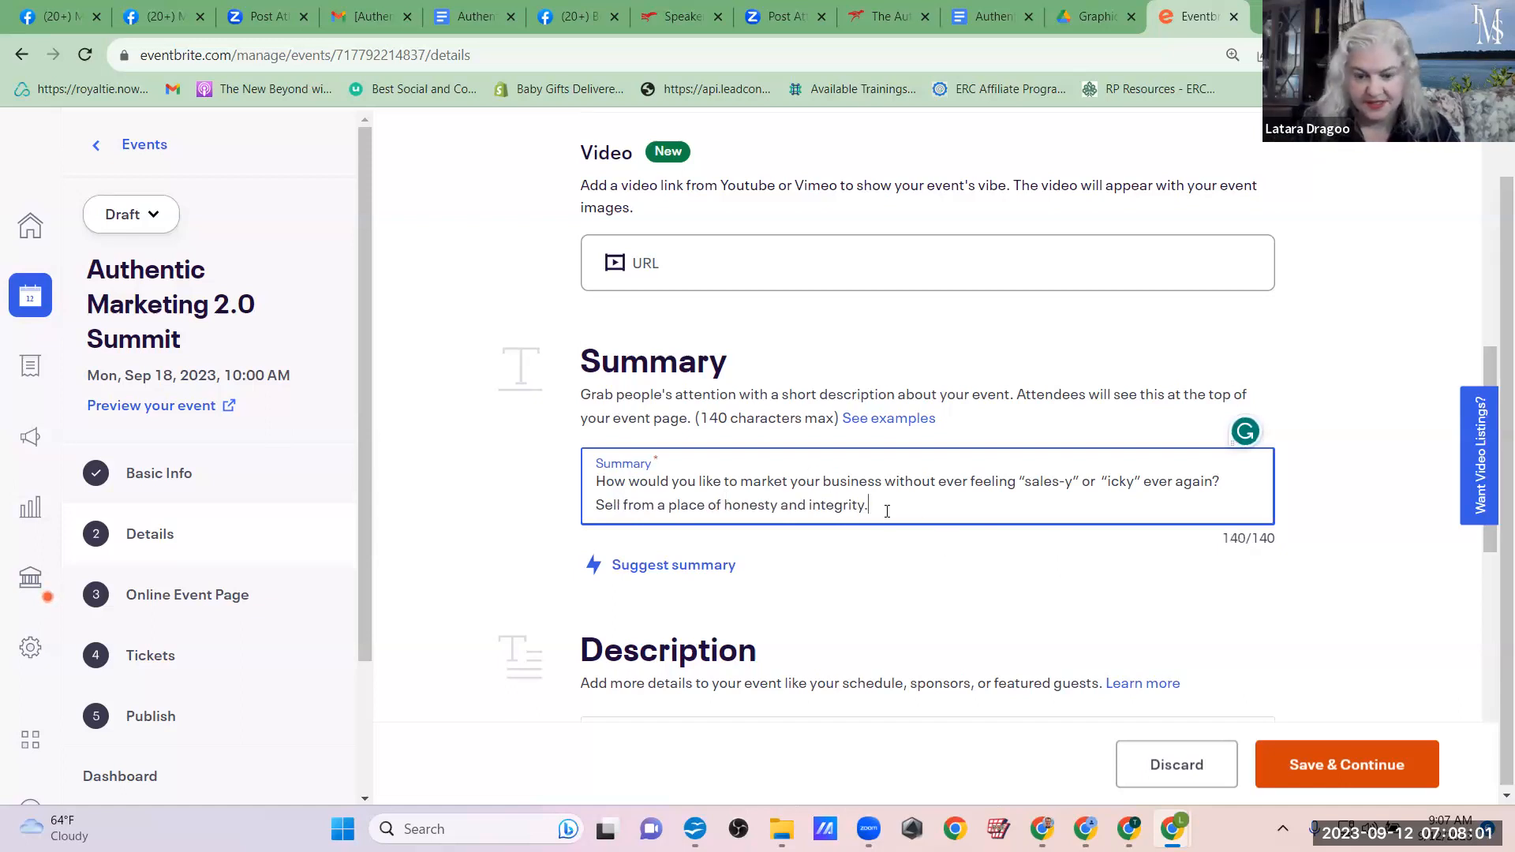
Step: Copy the full Regular Swipe Copy 1 text, up to "Register here to get your free ticket:", from the Google Doc into the event's Description
{"action": "scroll", "coordinate": [886, 513], "scroll_direction": "down", "scroll_amount": 2}
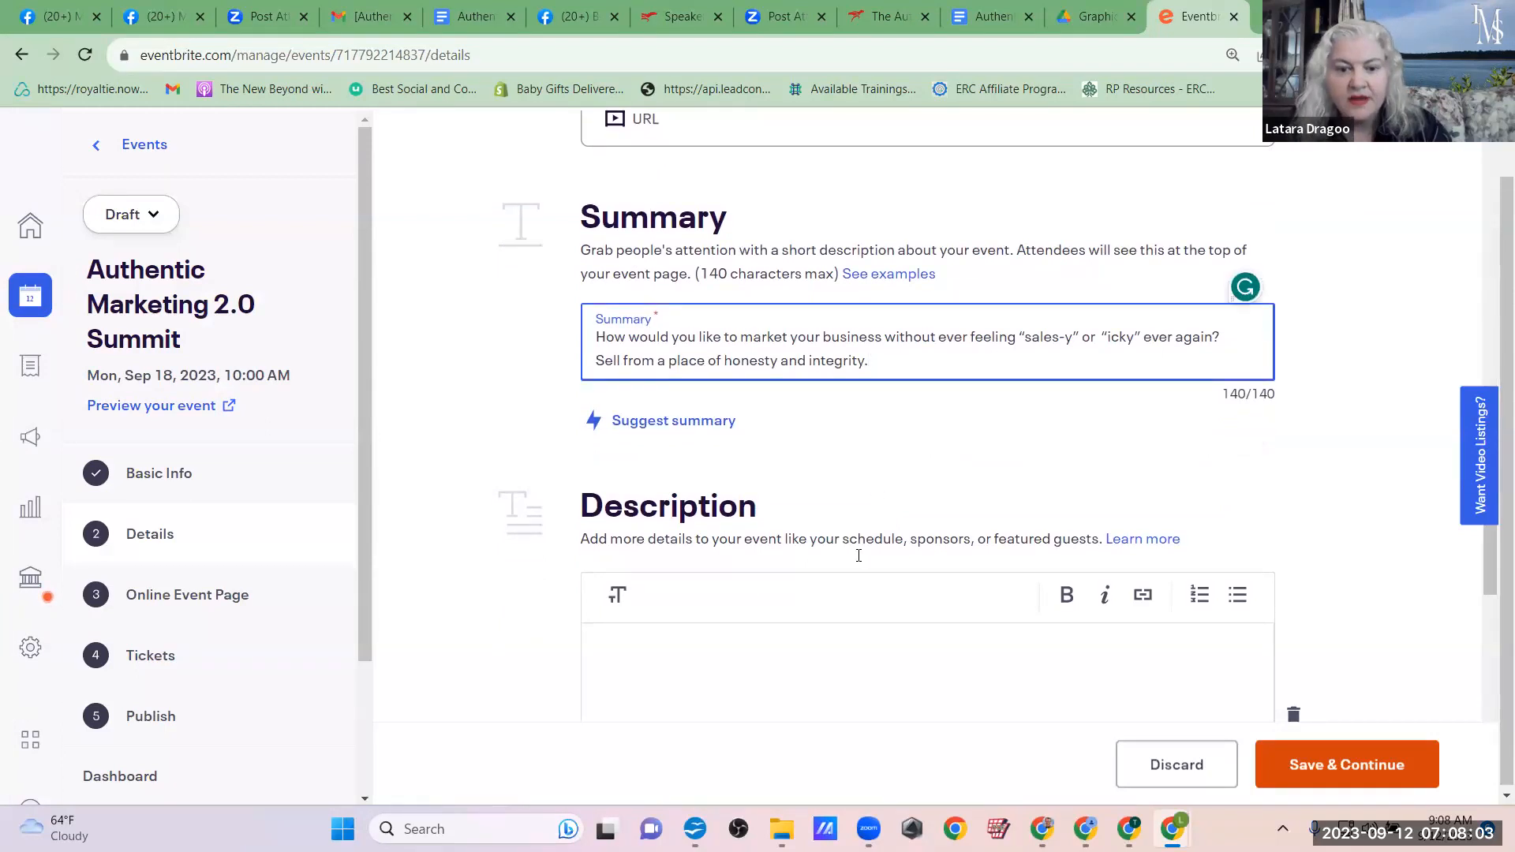
{"action": "scroll", "coordinate": [859, 555], "scroll_direction": "down", "scroll_amount": 1}
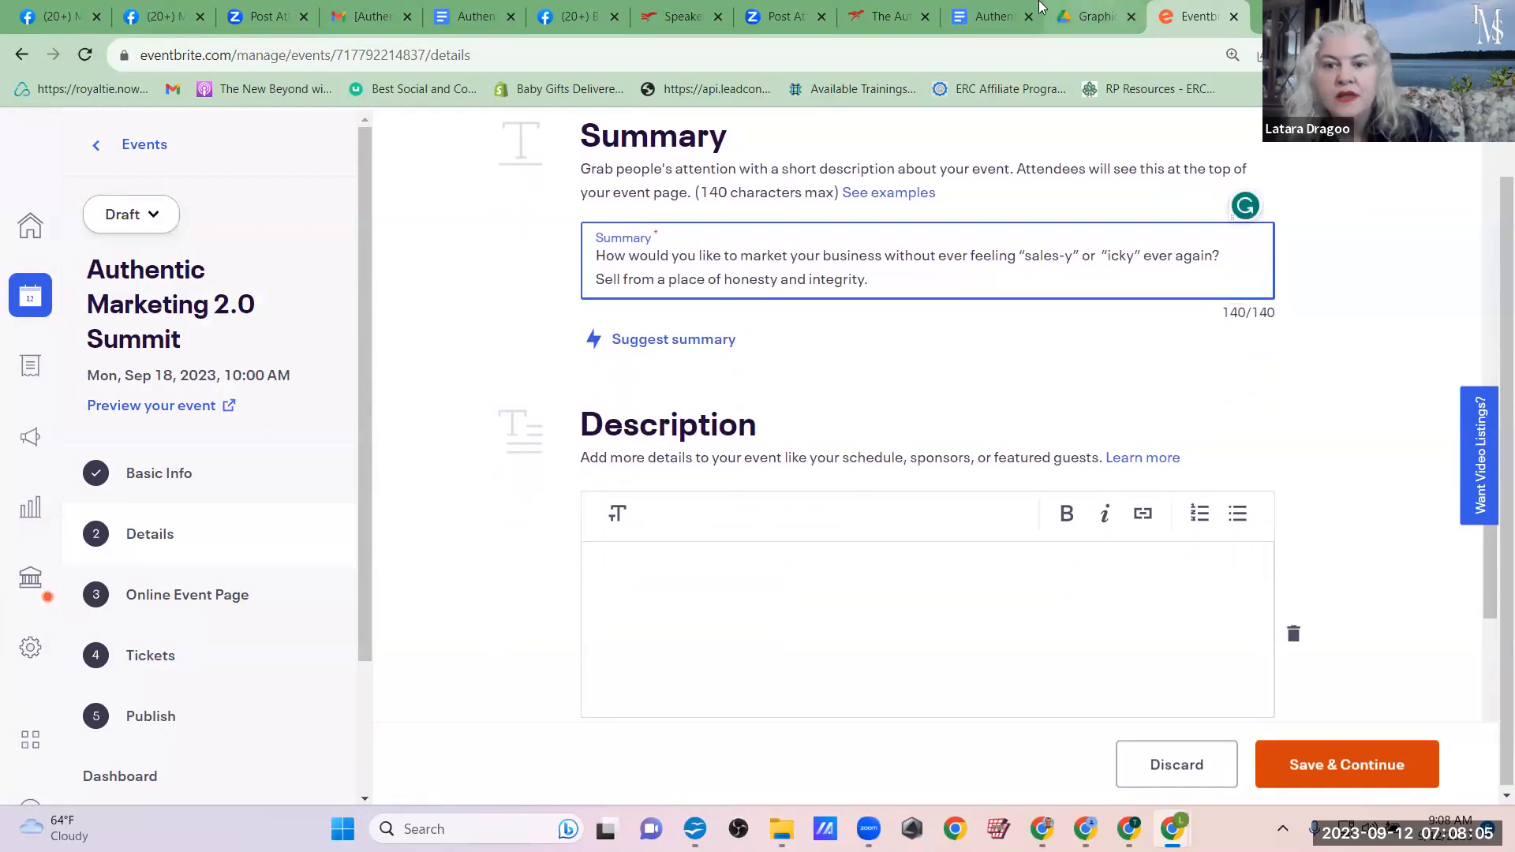
{"action": "left_click", "coordinate": [990, 16]}
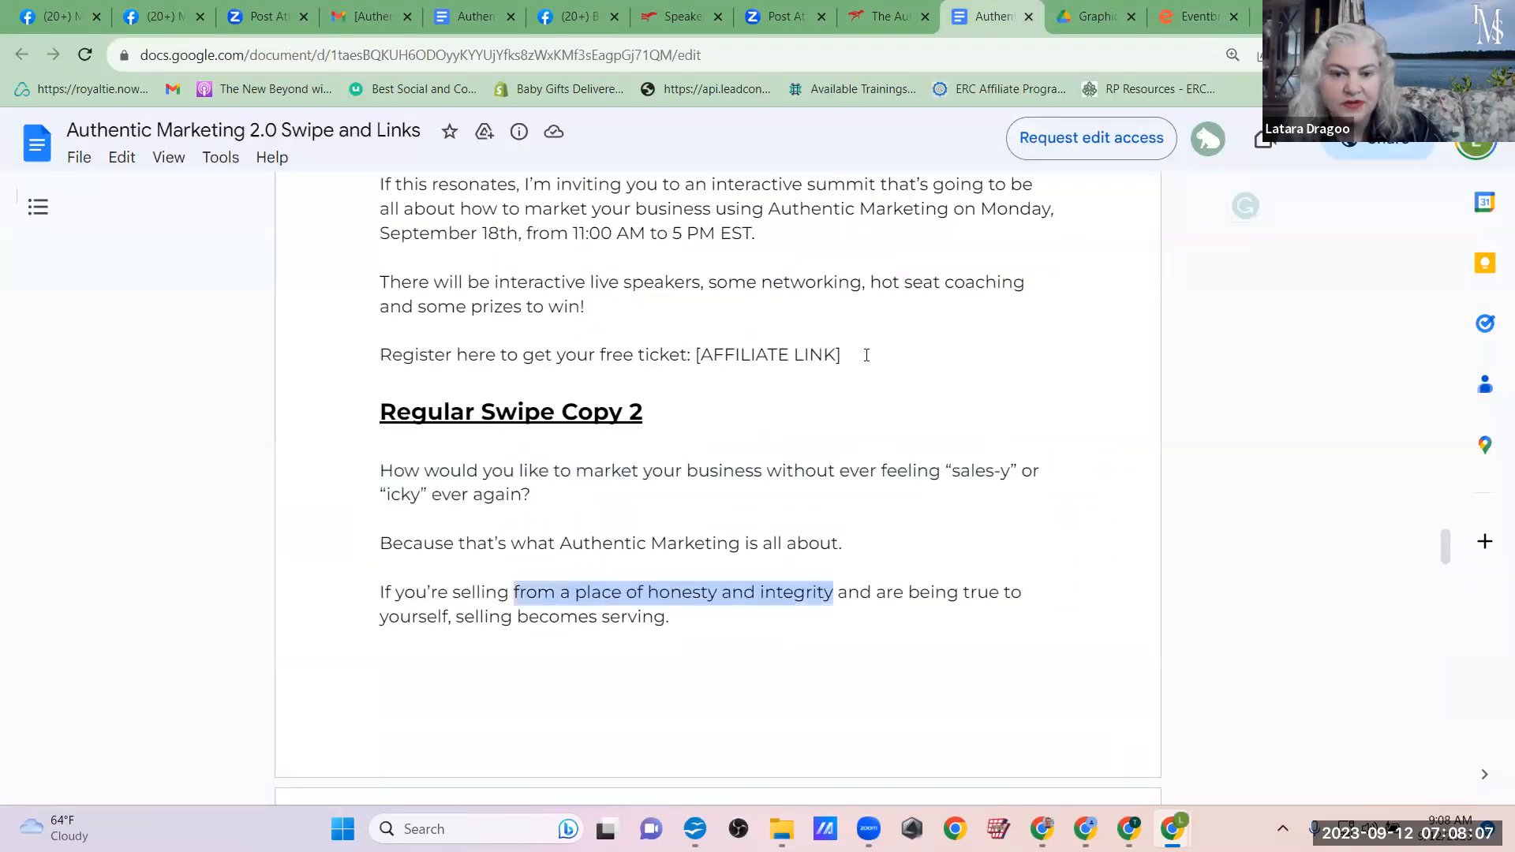
{"action": "scroll", "coordinate": [866, 355], "scroll_direction": "up", "scroll_amount": 10}
{"action": "scroll", "coordinate": [867, 355], "scroll_direction": "down", "scroll_amount": 4}
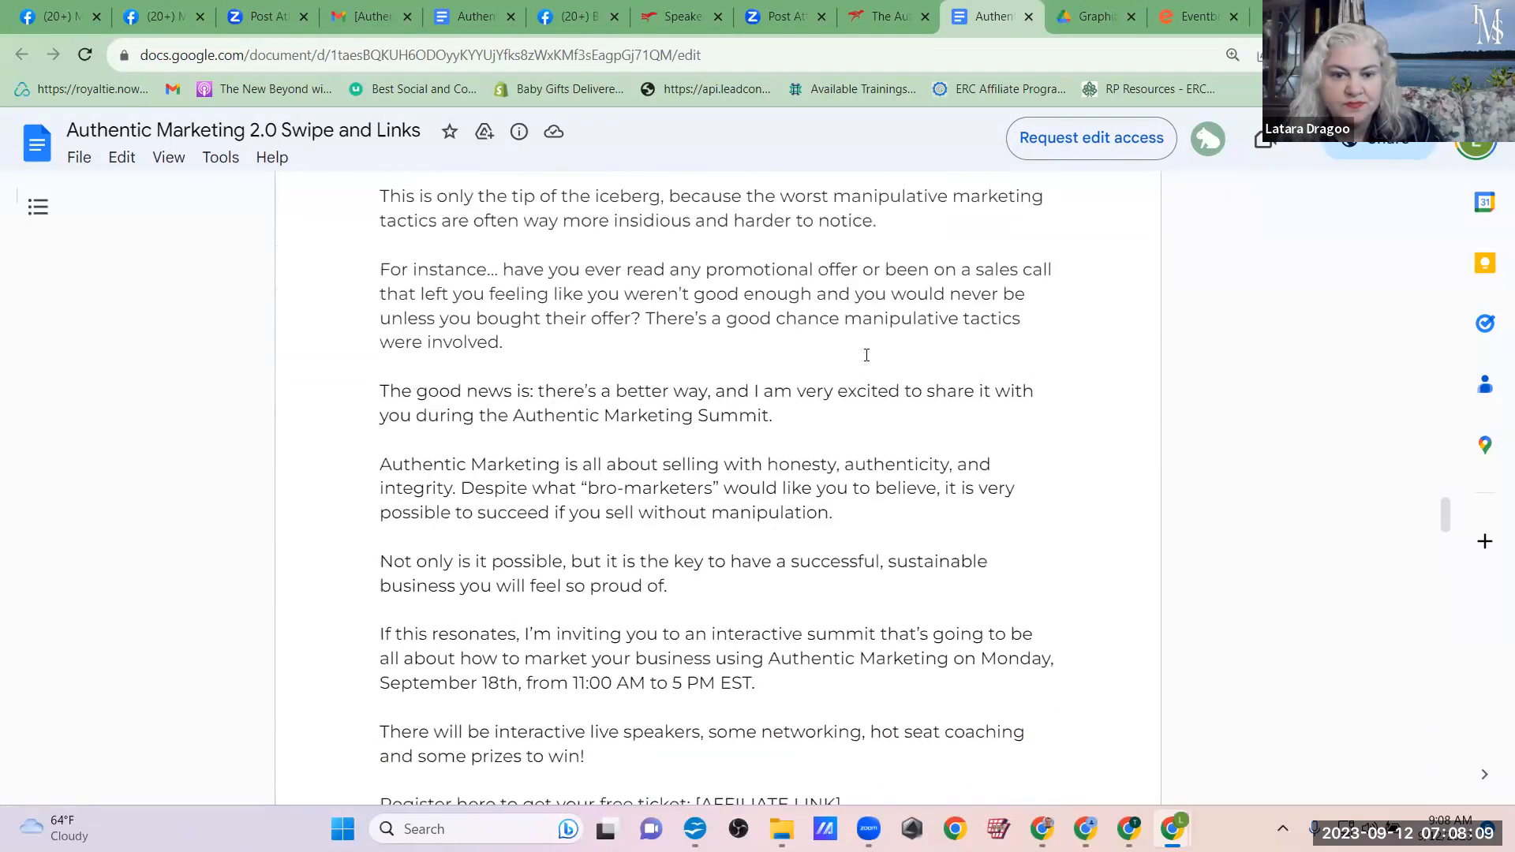
{"action": "scroll", "coordinate": [867, 355], "scroll_direction": "down", "scroll_amount": 1}
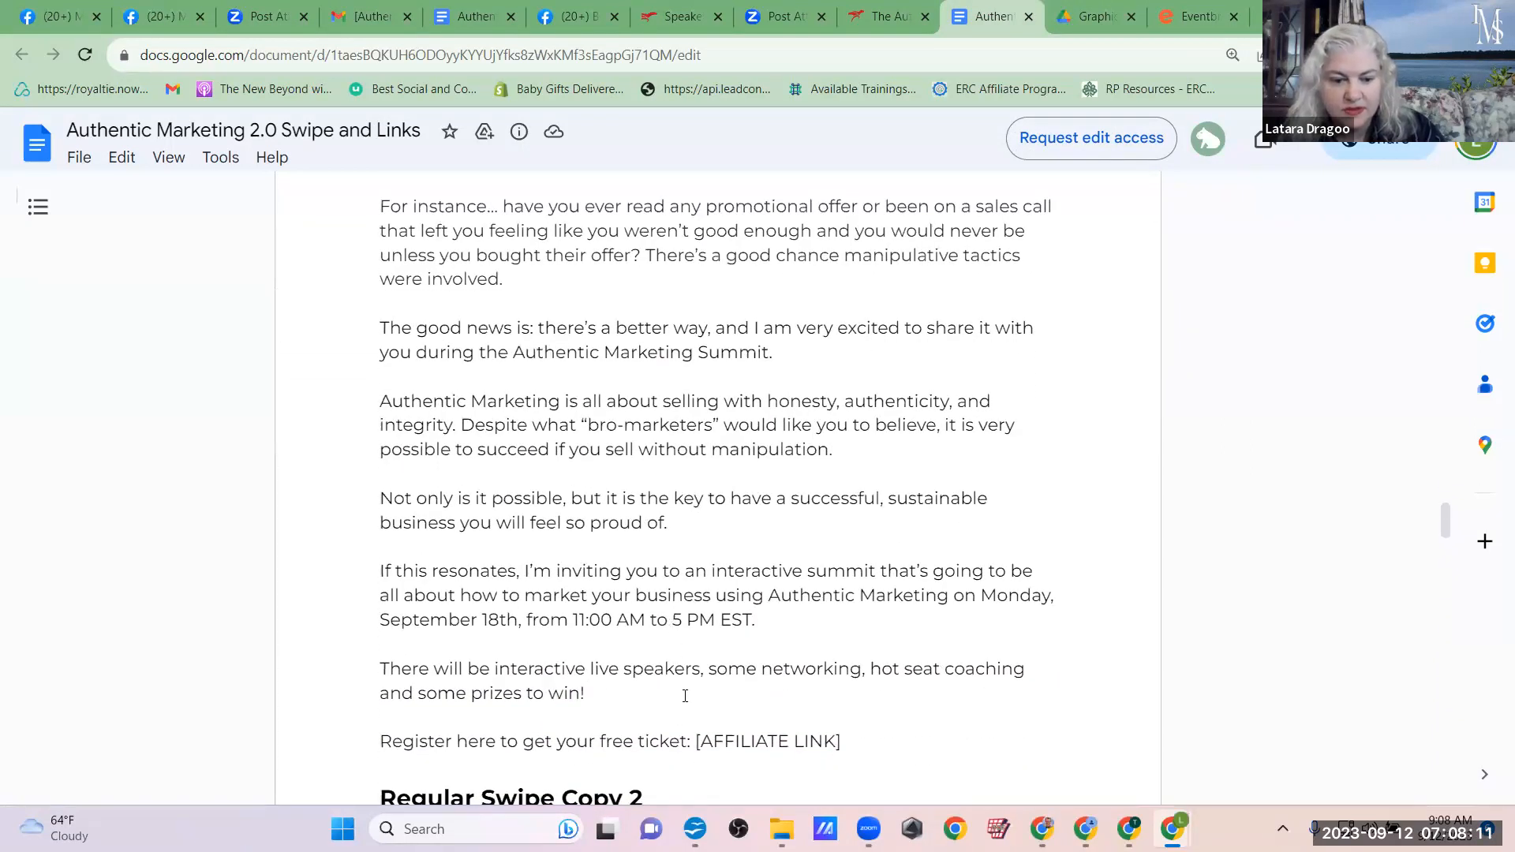
{"action": "left_click_drag", "start_coordinate": [692, 742], "coordinate": [374, 319]}
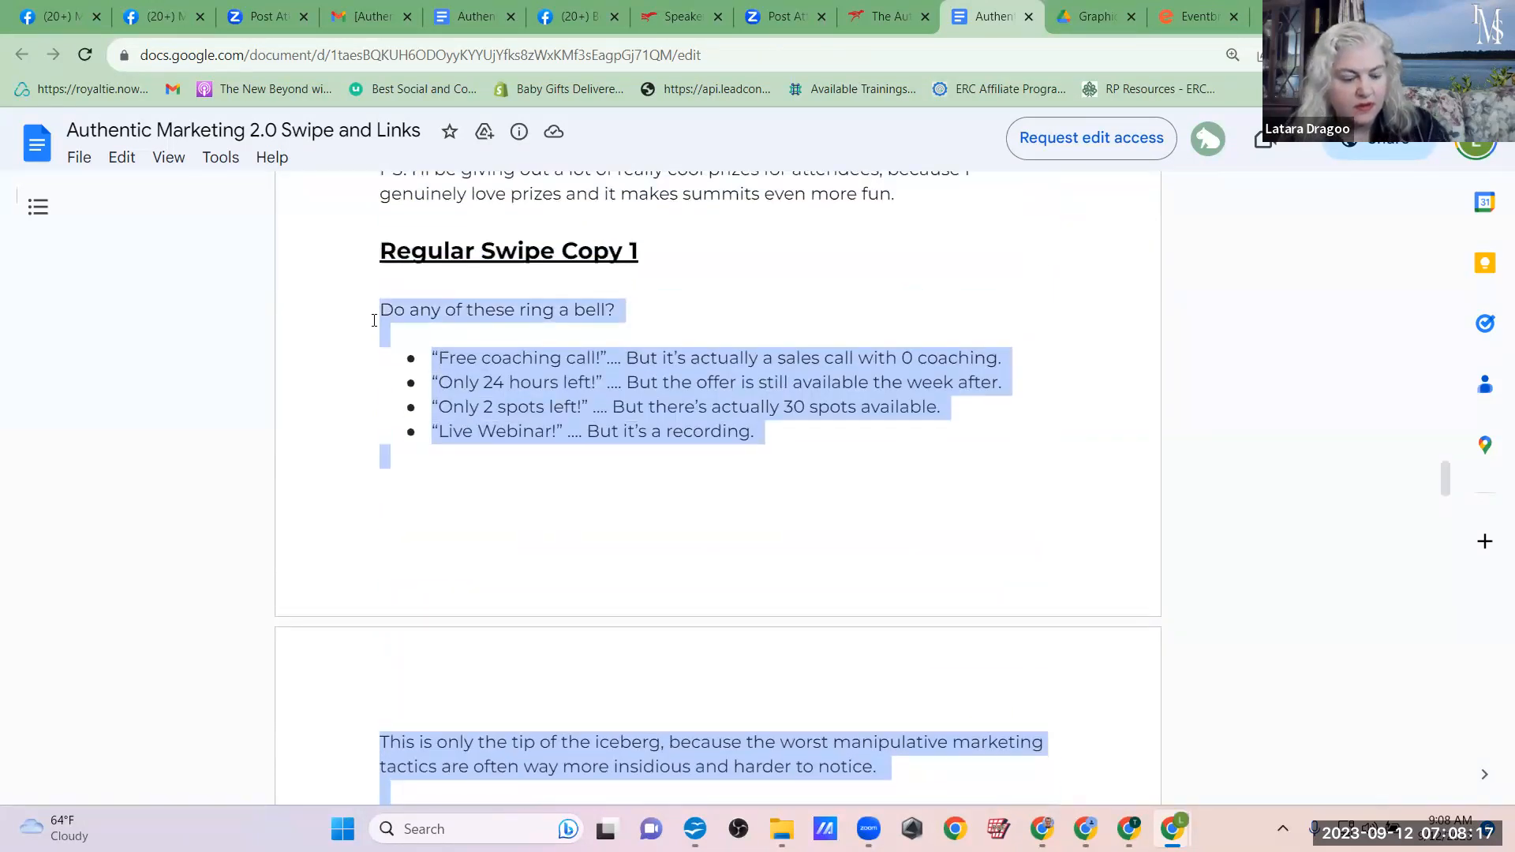
{"action": "left_click", "coordinate": [1184, 16]}
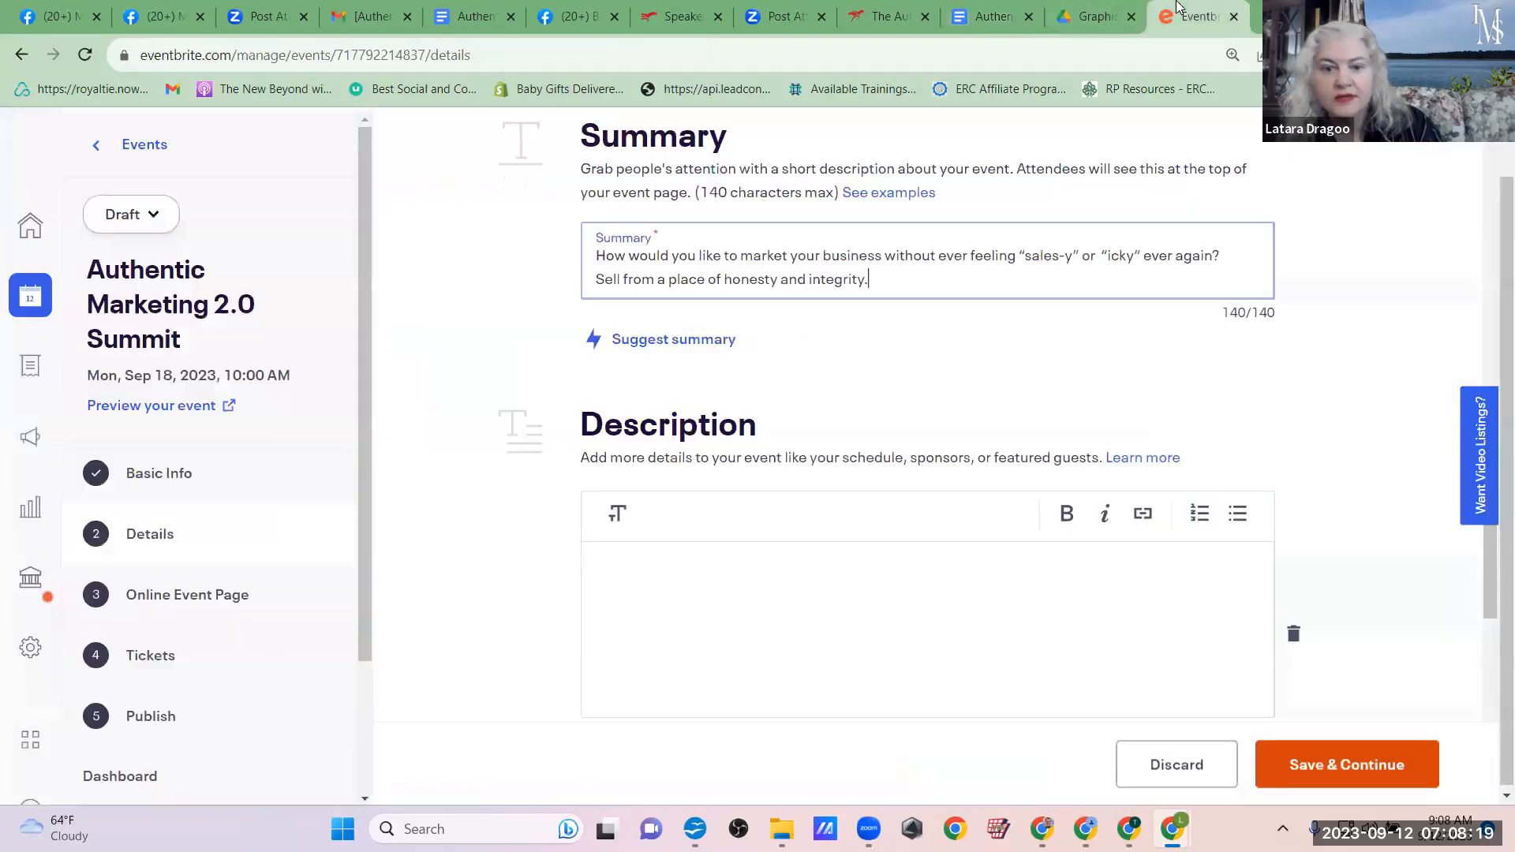
{"action": "left_click", "coordinate": [675, 576]}
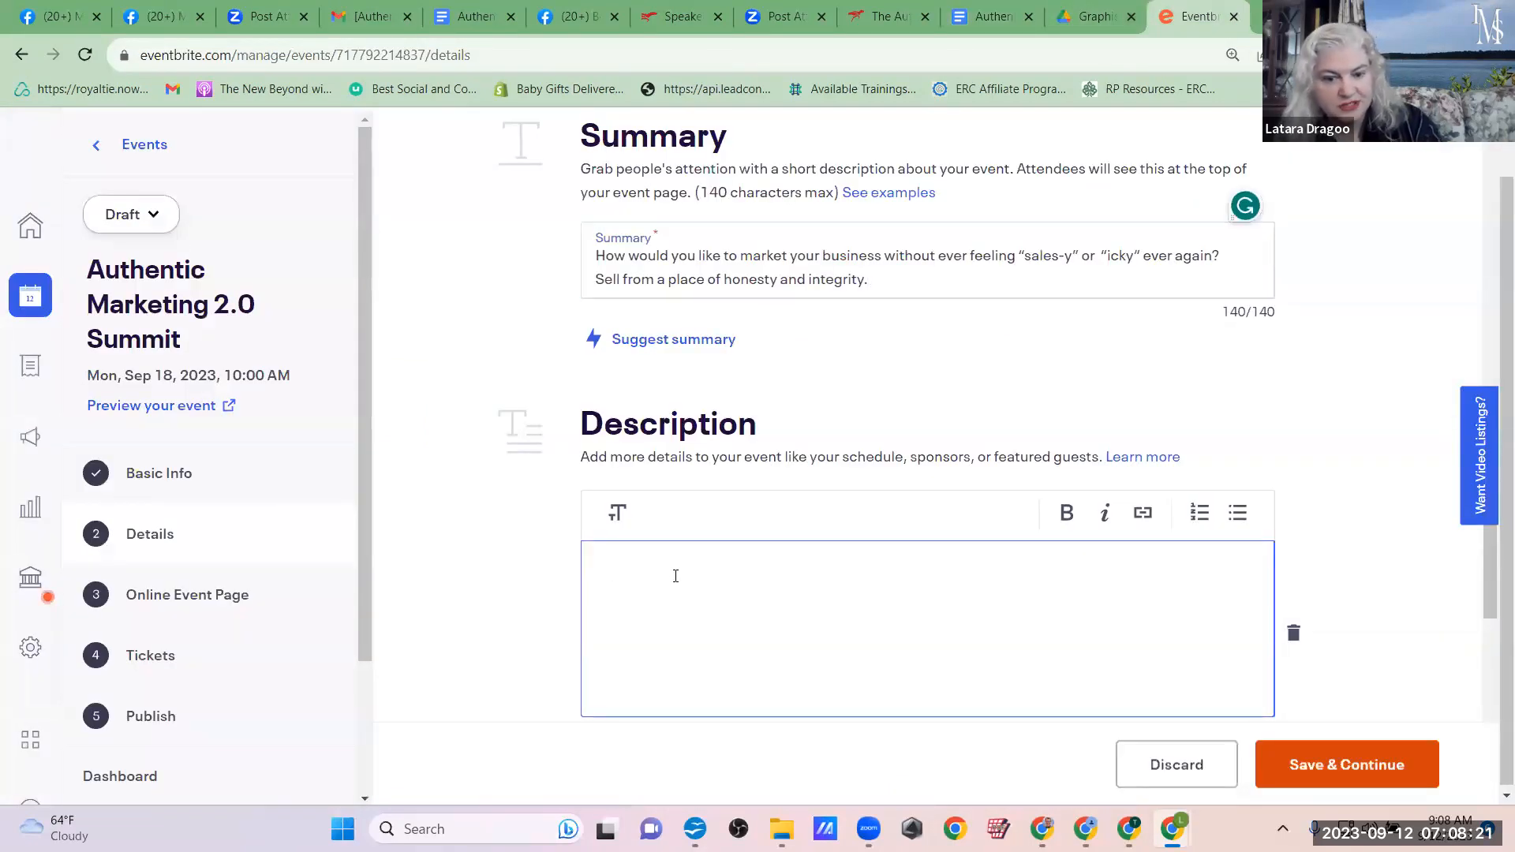
{"action": "key", "text": "ctrl+v"}
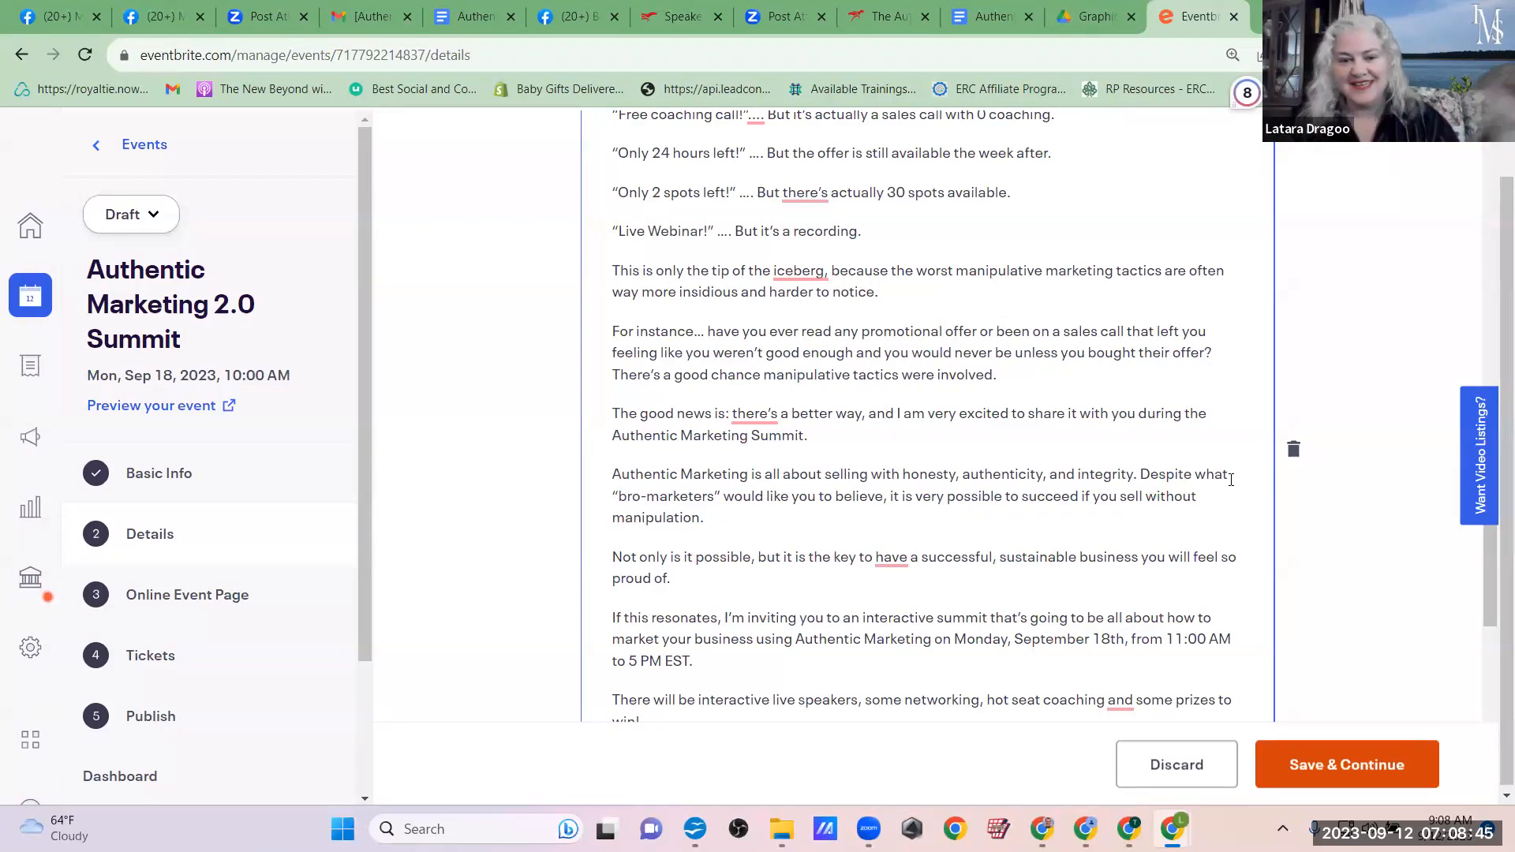
Step: Review the pasted description and the rest of the event details, and save them to continue to the attendee event page
{"action": "scroll", "coordinate": [910, 364], "scroll_direction": "down", "scroll_amount": 3}
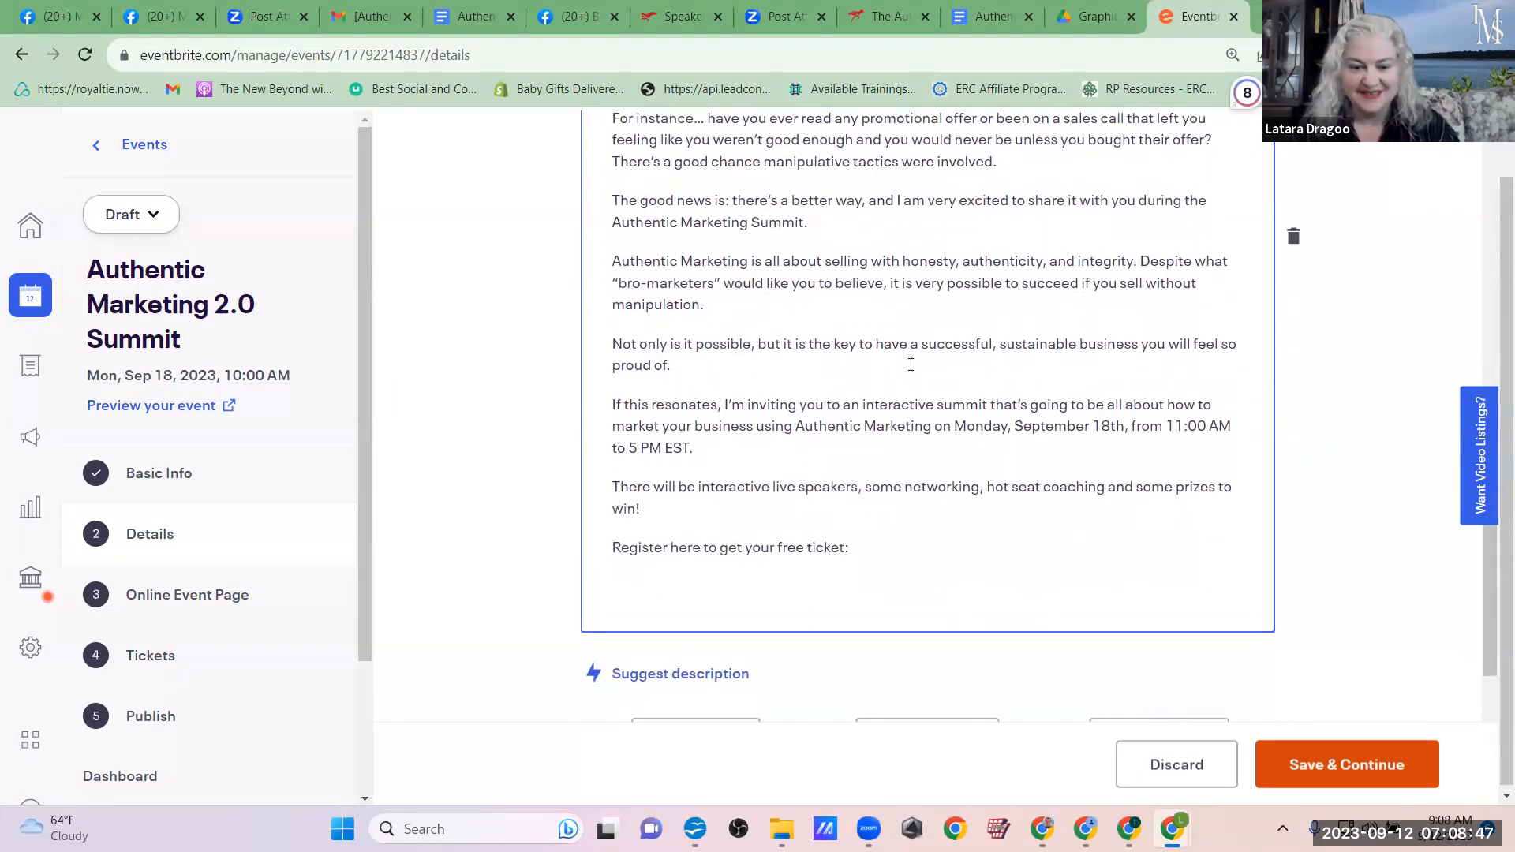
{"action": "left_click", "coordinate": [884, 582]}
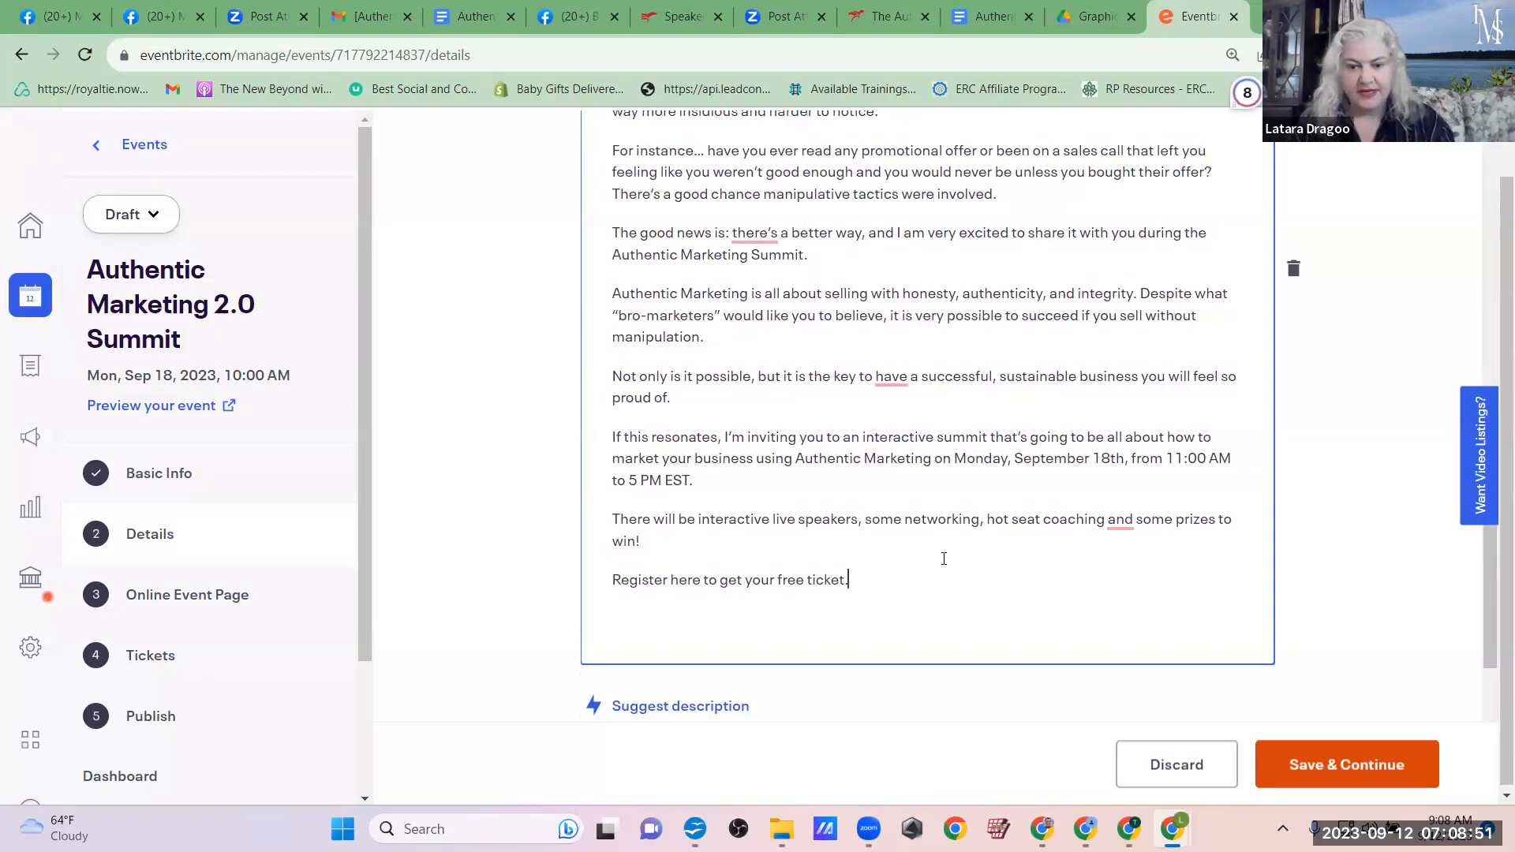
{"action": "scroll", "coordinate": [943, 558], "scroll_direction": "up", "scroll_amount": 10}
{"action": "scroll", "coordinate": [943, 562], "scroll_direction": "up", "scroll_amount": 8}
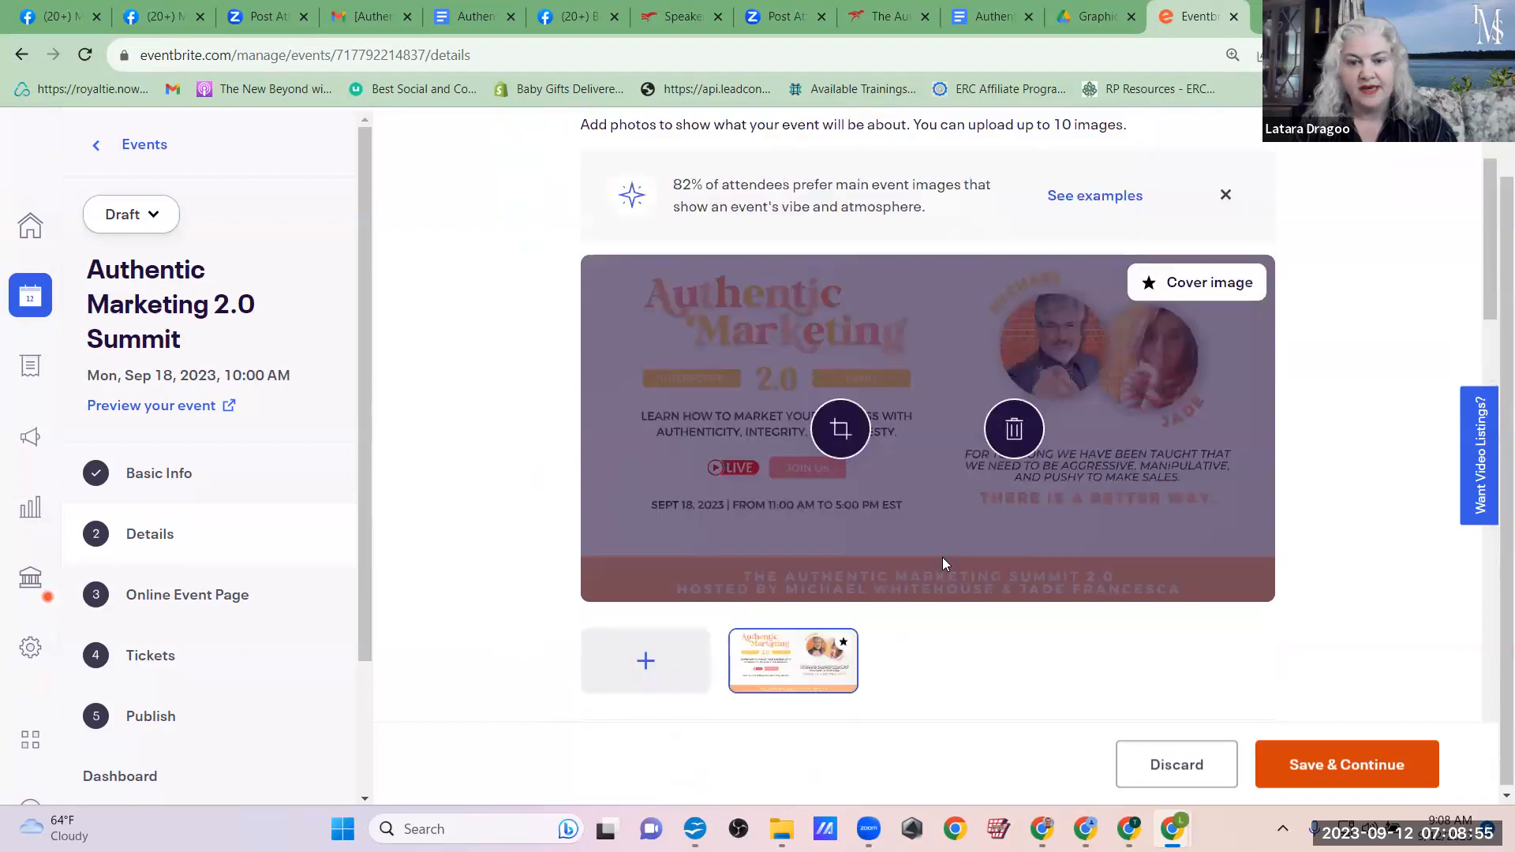
{"action": "scroll", "coordinate": [943, 562], "scroll_direction": "down", "scroll_amount": 20}
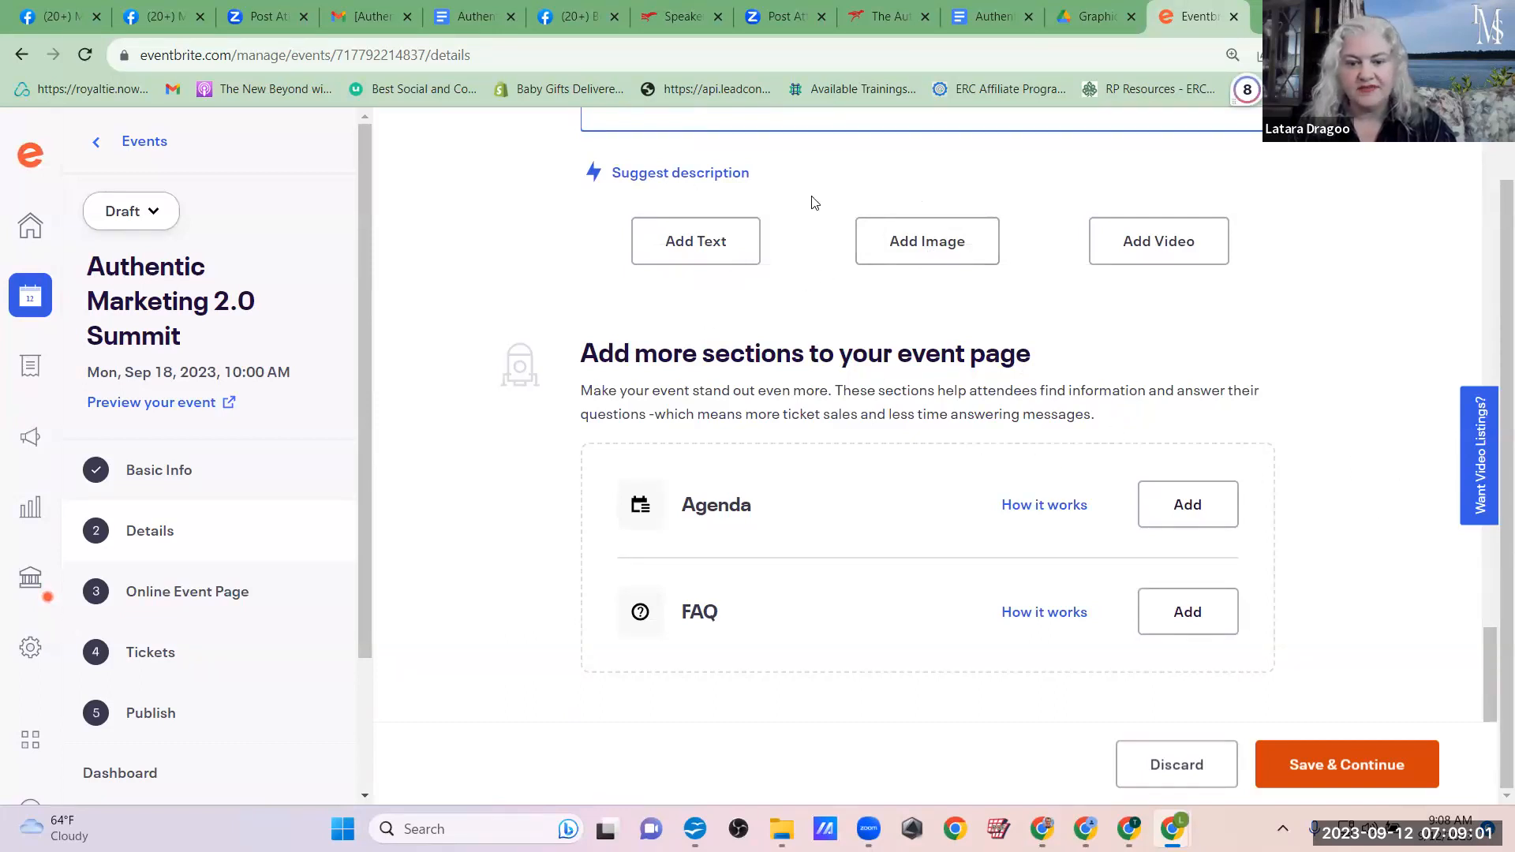
{"action": "left_click", "coordinate": [1330, 770]}
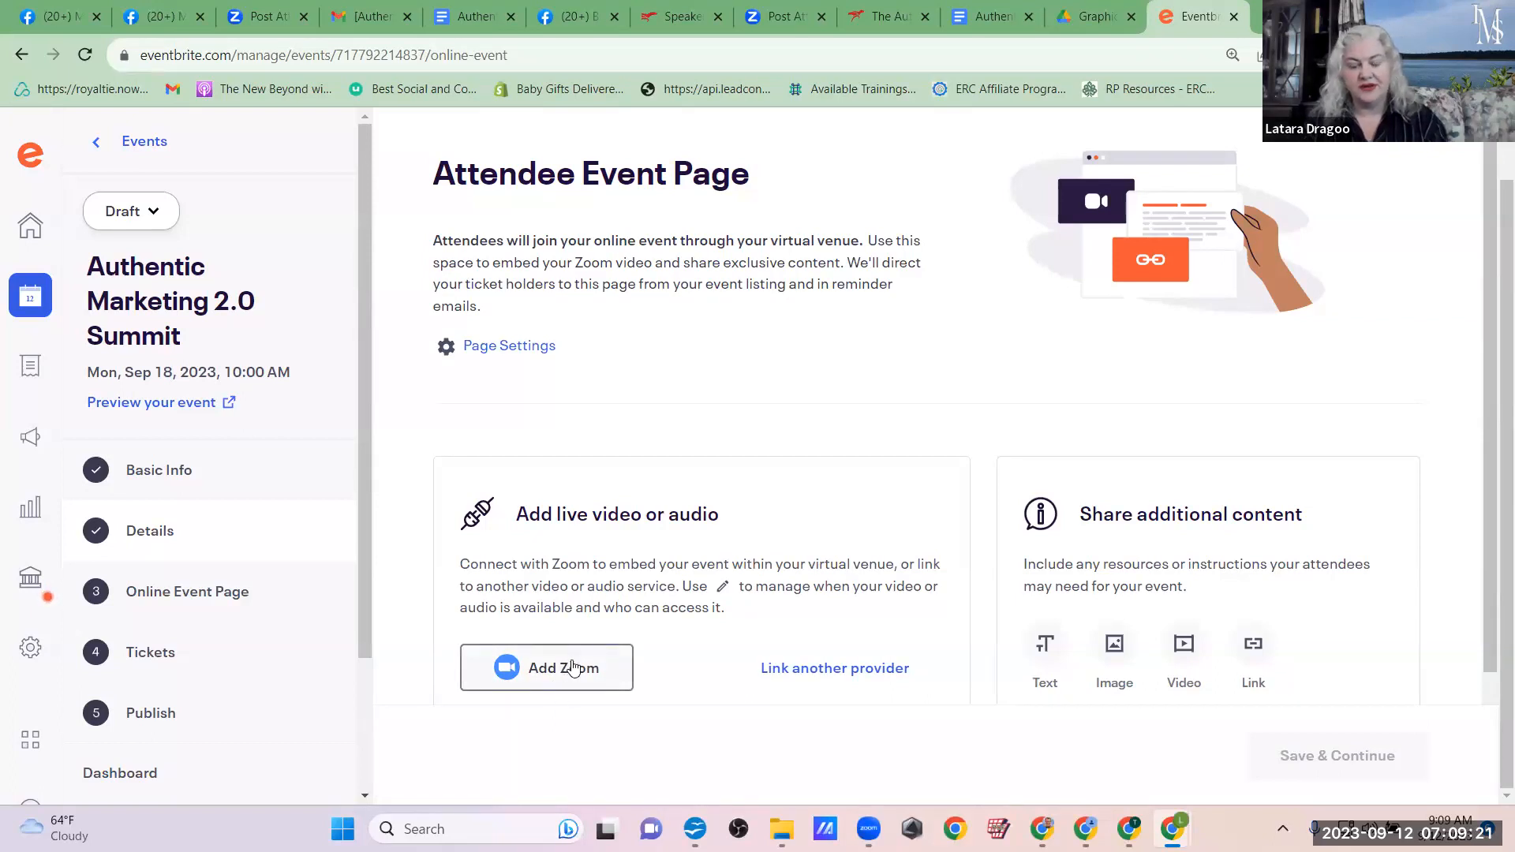
Step: Add a link block to the attendee event page and copy the host's own eventraptor promo link from the Google Doc
{"action": "left_click", "coordinate": [1252, 645]}
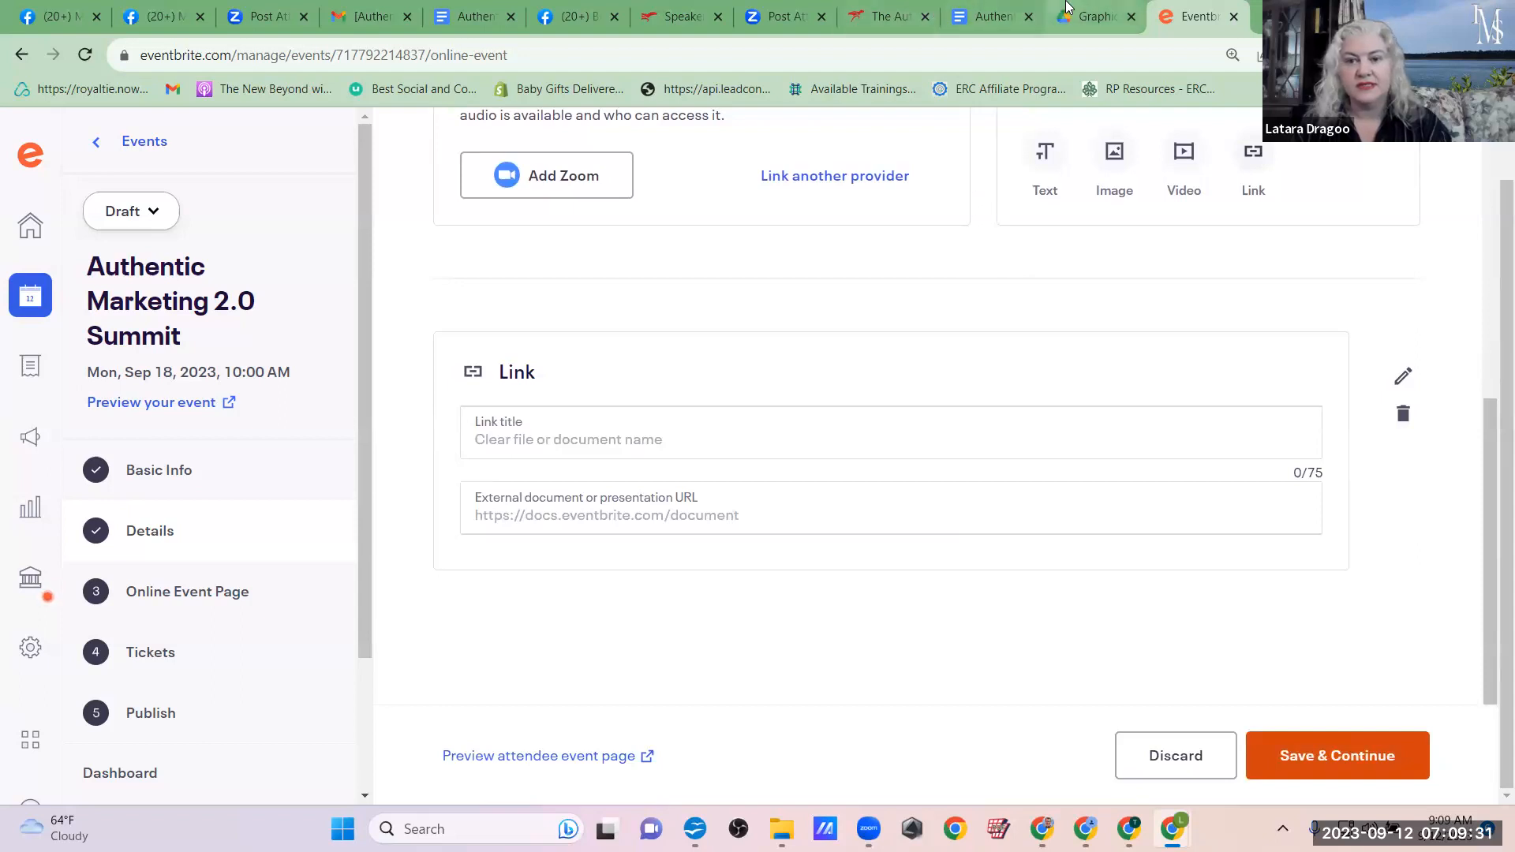
{"action": "left_click", "coordinate": [998, 9]}
{"action": "scroll", "coordinate": [945, 411], "scroll_direction": "up", "scroll_amount": 15}
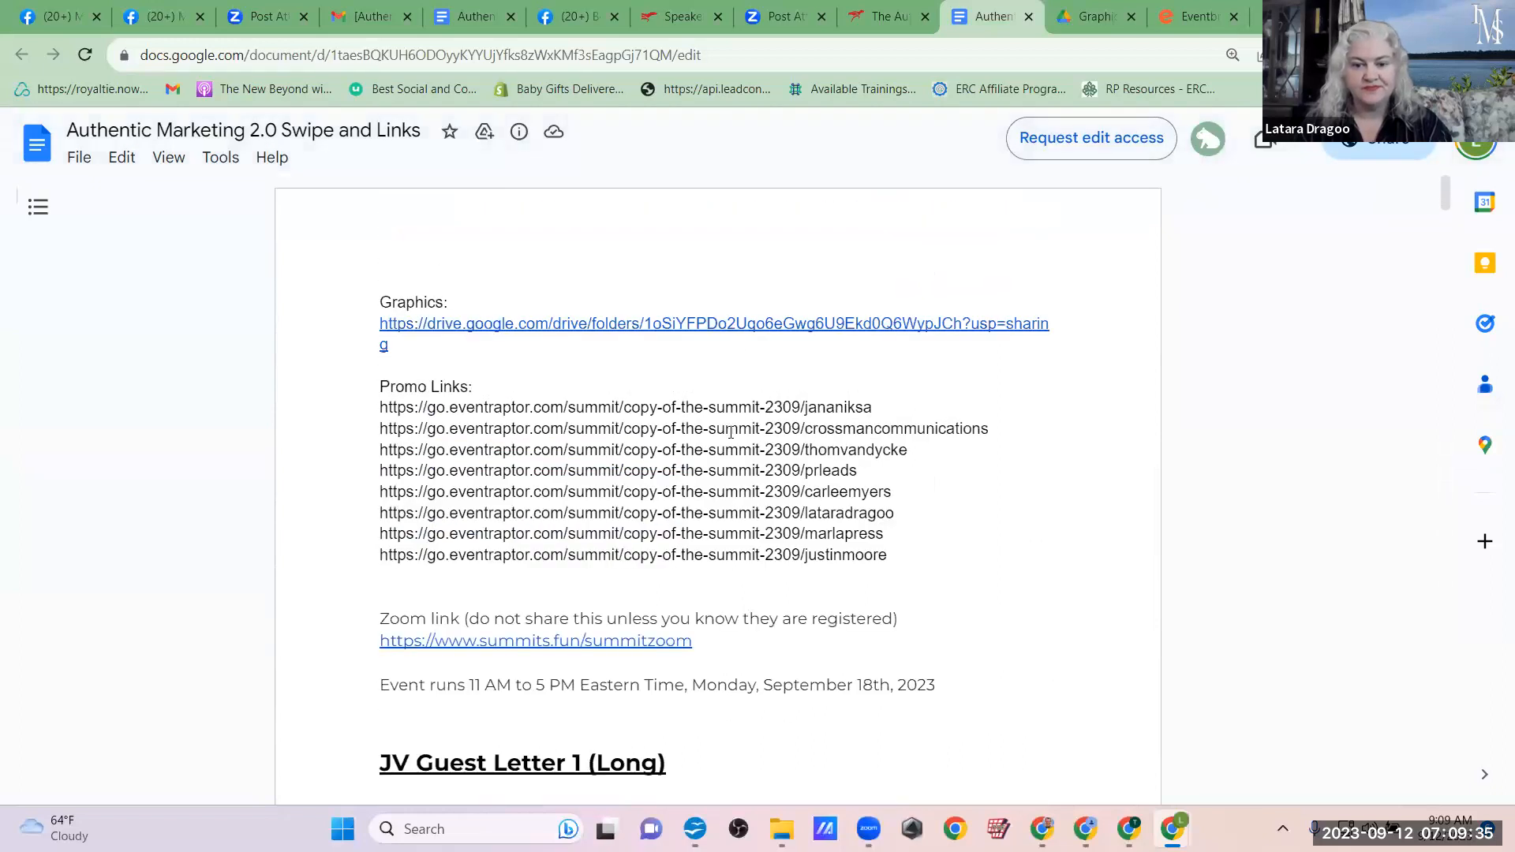
{"action": "left_click_drag", "start_coordinate": [911, 519], "coordinate": [382, 518]}
{"action": "key", "text": "ctrl+c"}
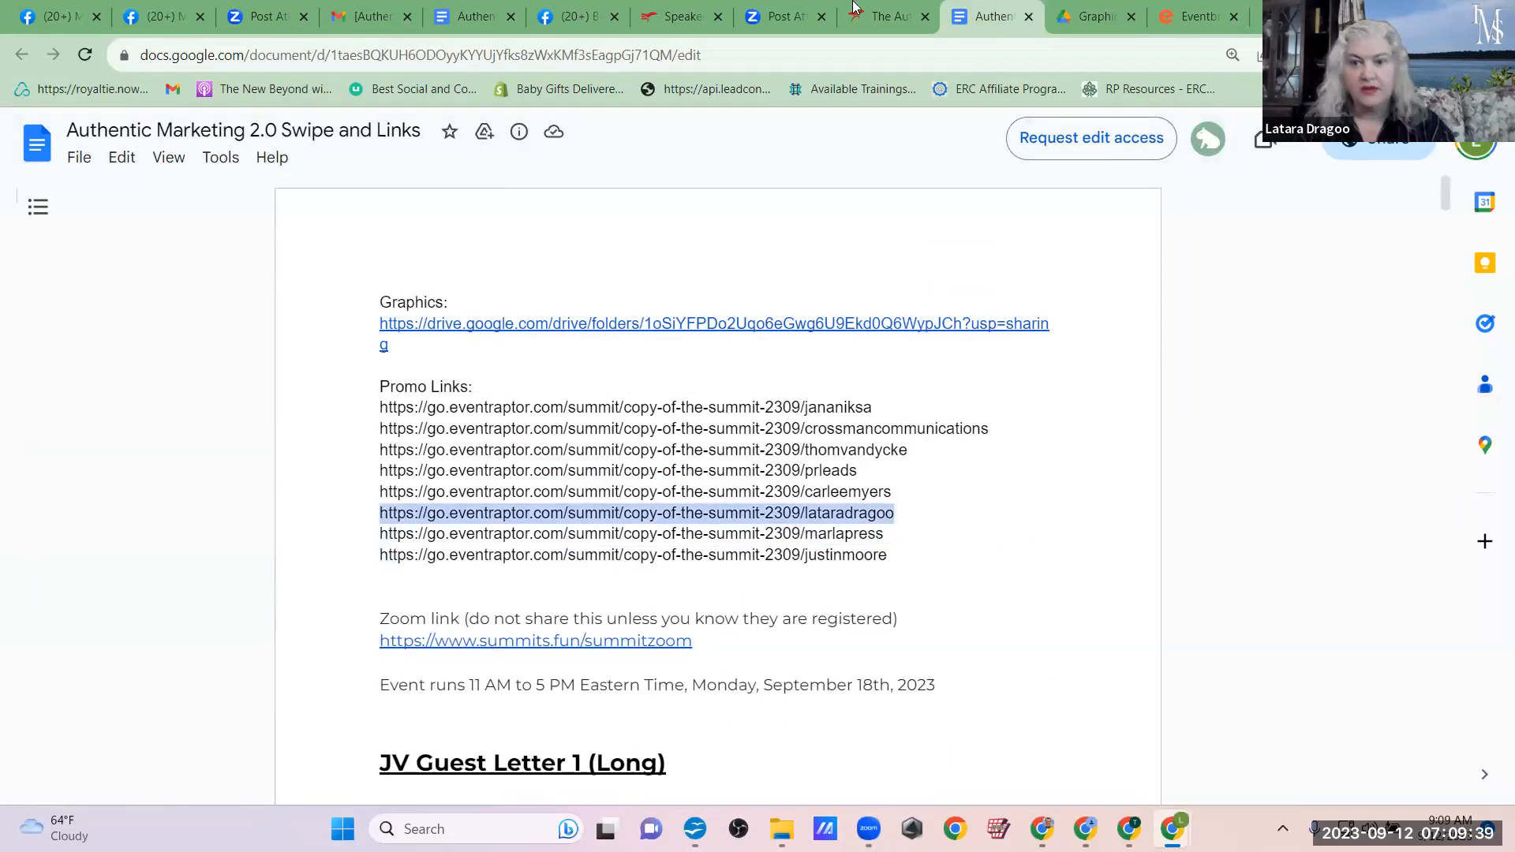
{"action": "left_click", "coordinate": [1181, 16]}
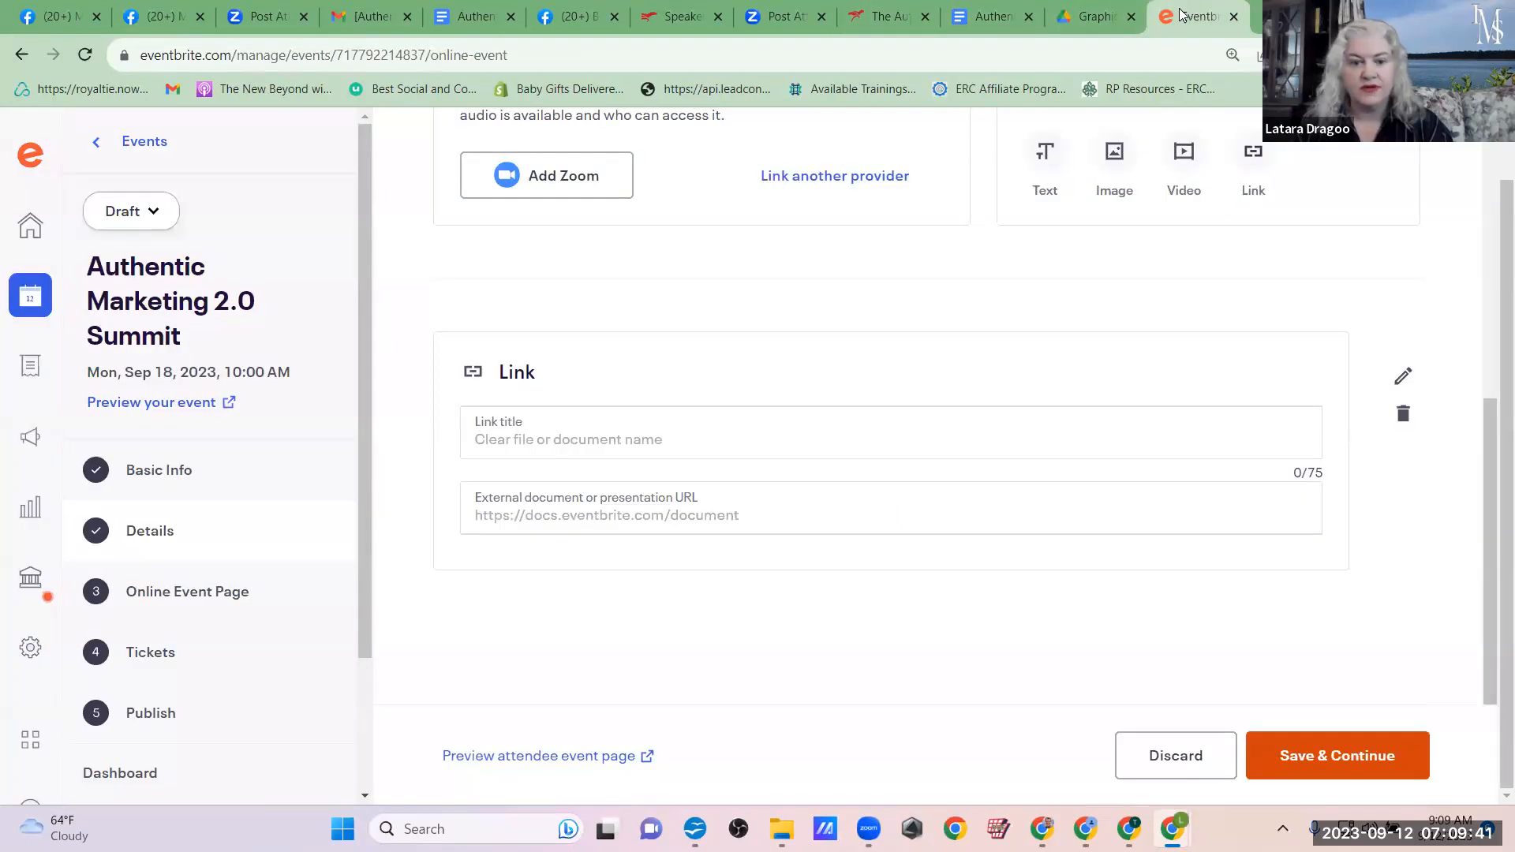
Step: Title the link "GO here to access the event dashboard and attendance Zoom Link", use the copied promo link as its URL, and save the page
{"action": "left_click", "coordinate": [530, 441]}
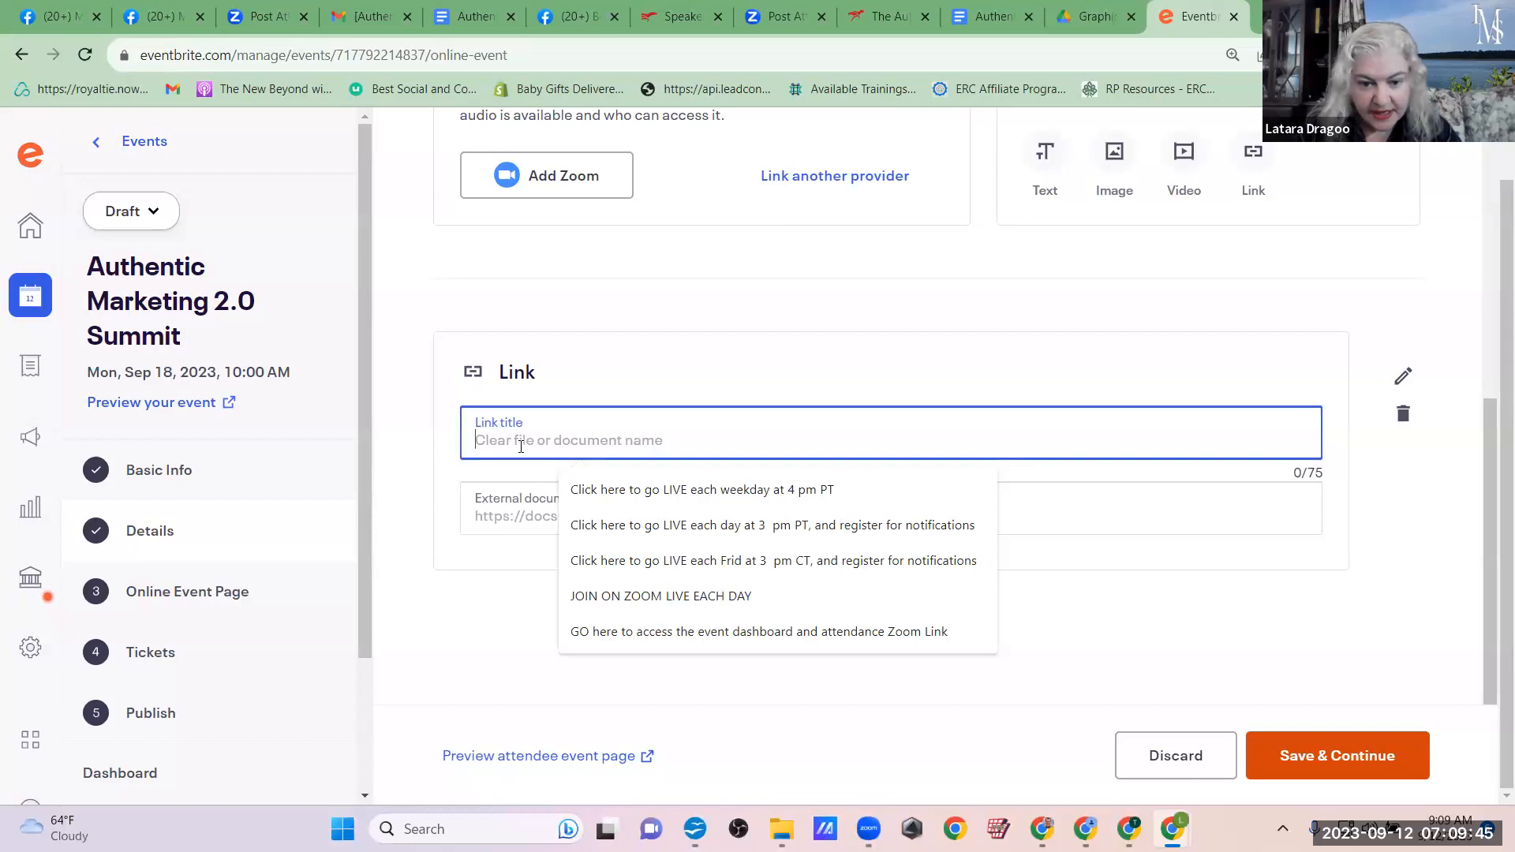
{"action": "left_click", "coordinate": [597, 632]}
{"action": "left_click", "coordinate": [520, 518]}
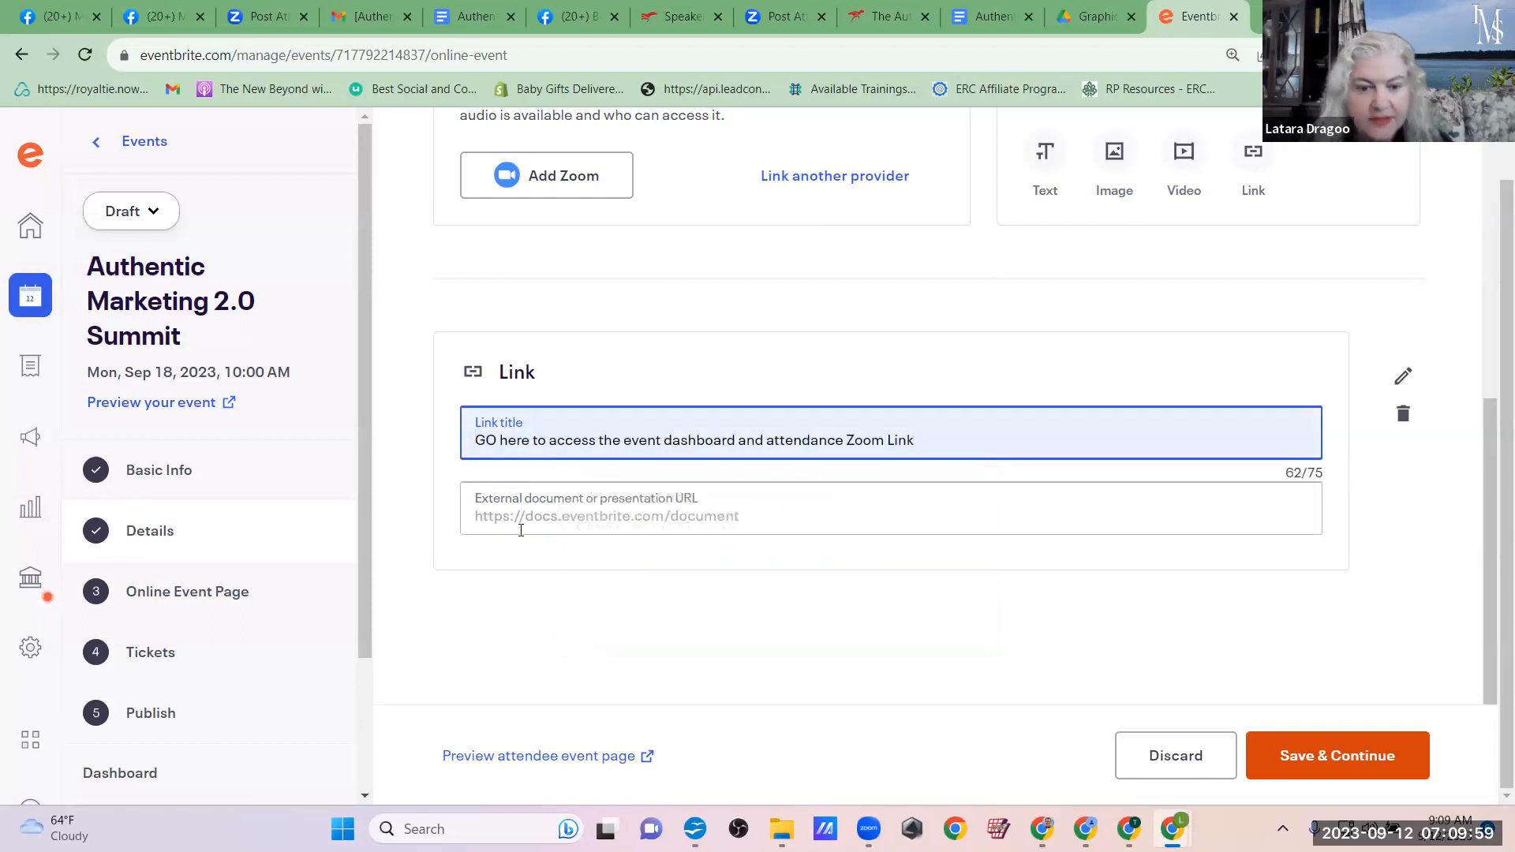
{"action": "key", "text": "ctrl+v"}
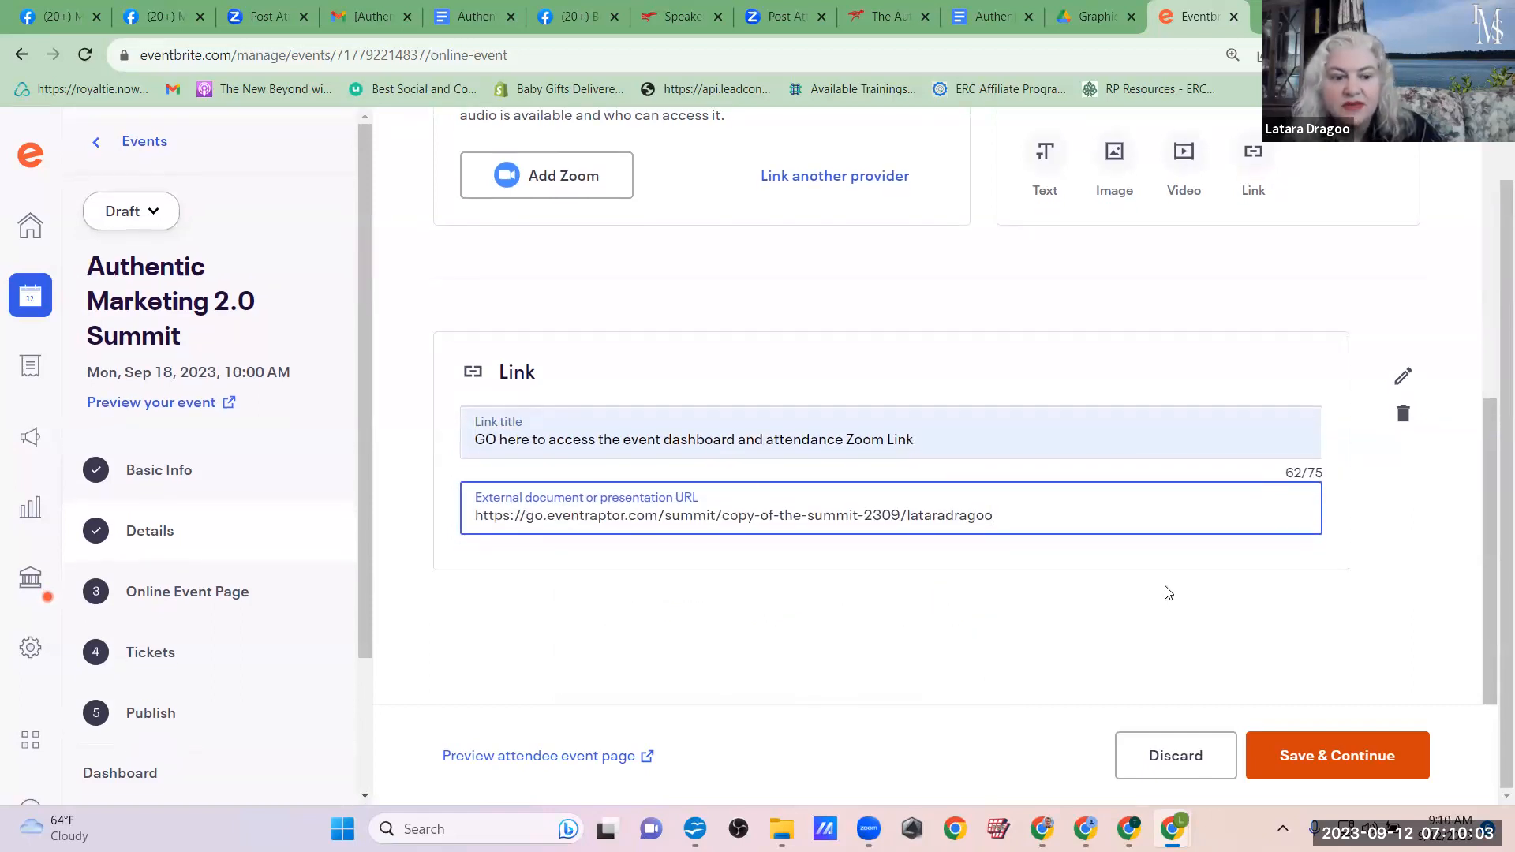
{"action": "left_click", "coordinate": [1312, 744]}
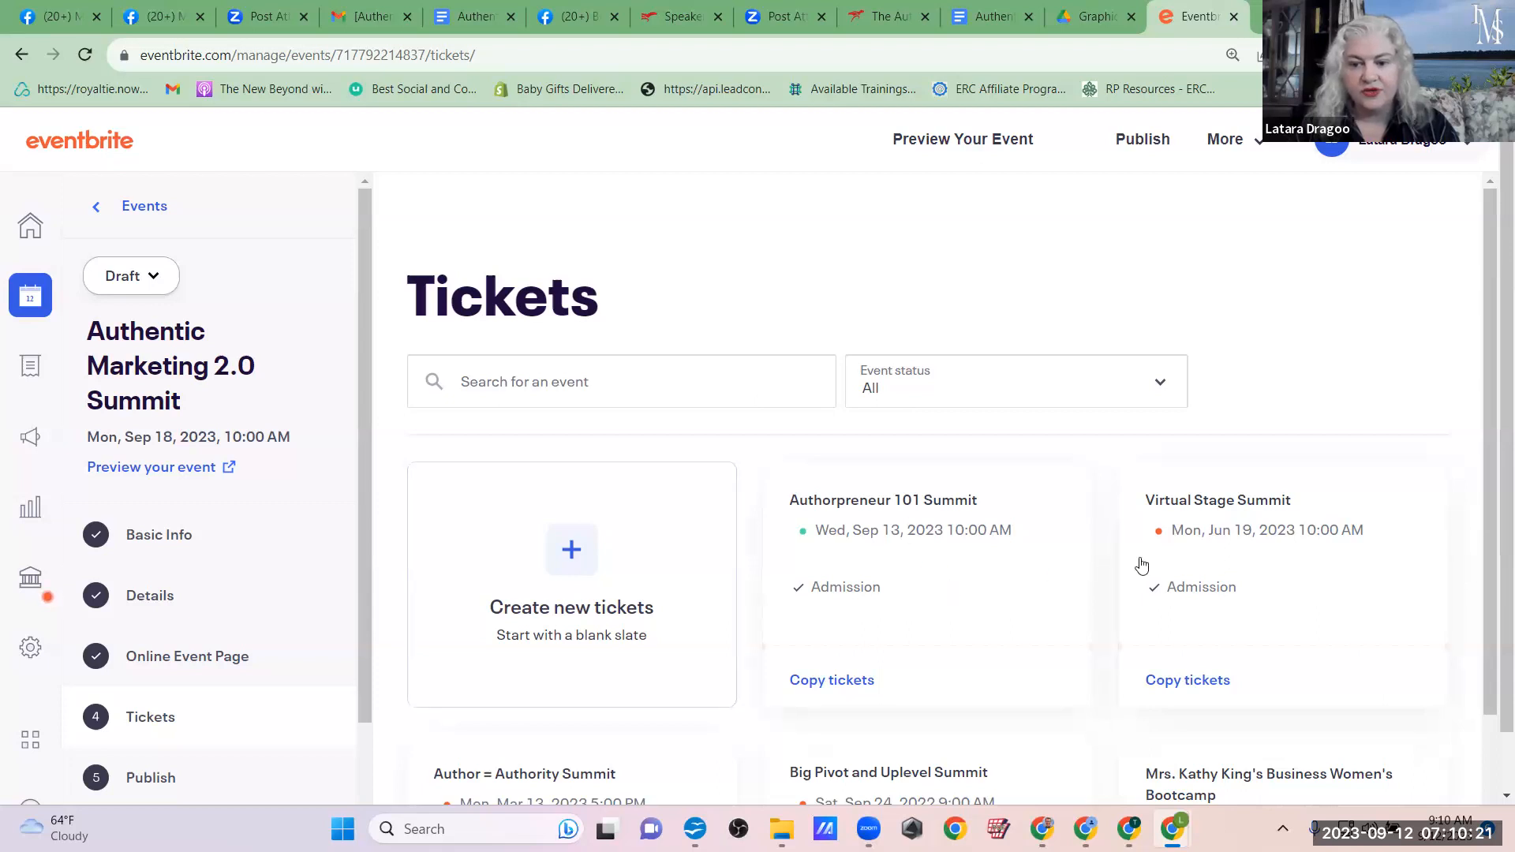
Step: Create a new free General Admission ticket with an available quantity of 100
{"action": "scroll", "coordinate": [1141, 565], "scroll_direction": "down", "scroll_amount": 2}
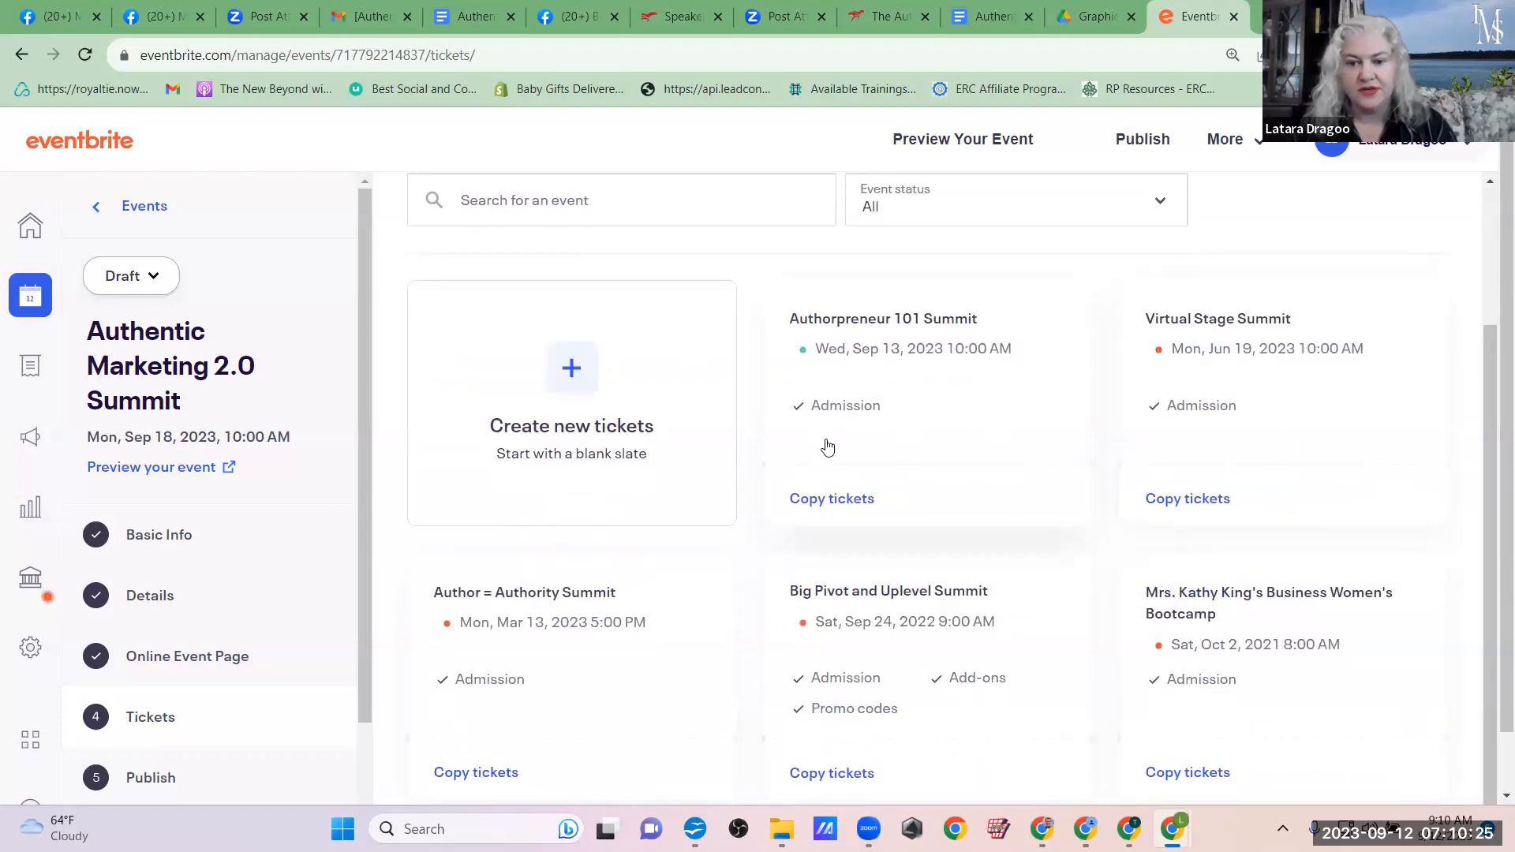
{"action": "left_click", "coordinate": [583, 386]}
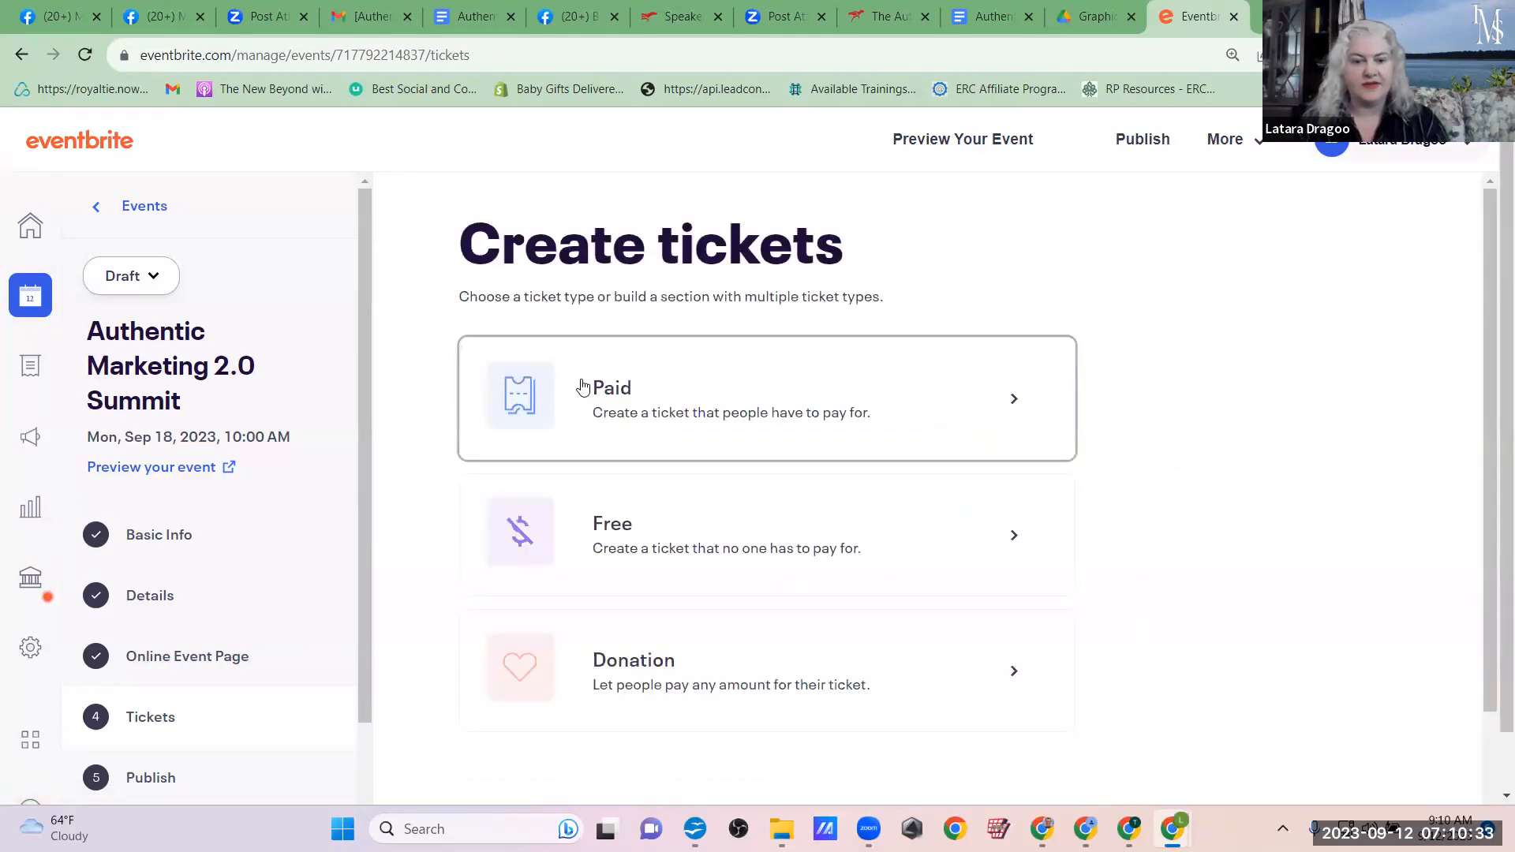
{"action": "left_click", "coordinate": [683, 544]}
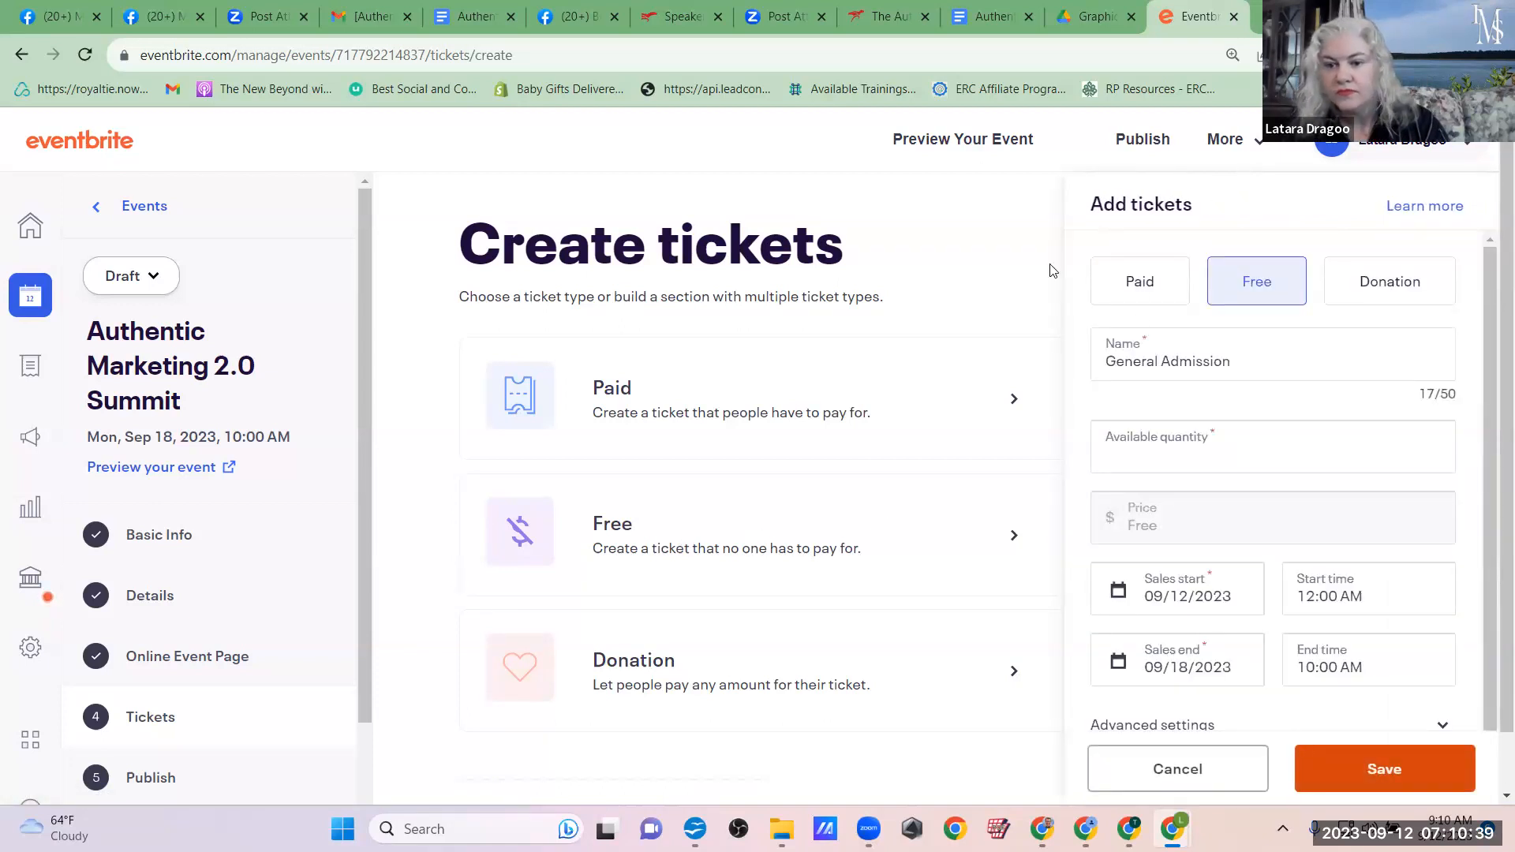
{"action": "left_click", "coordinate": [1149, 456]}
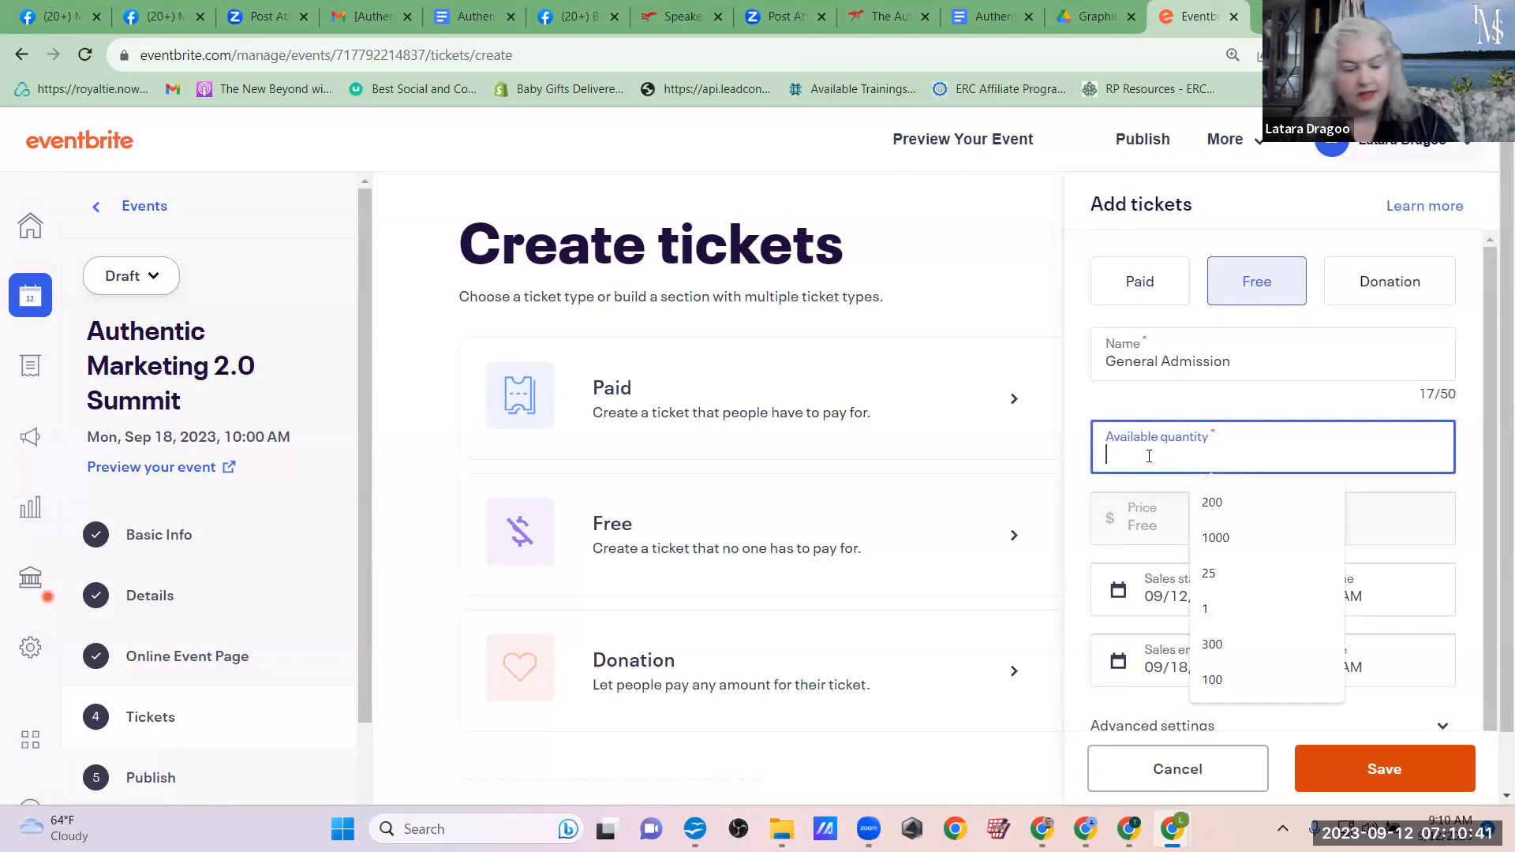
{"action": "type", "text": "100"}
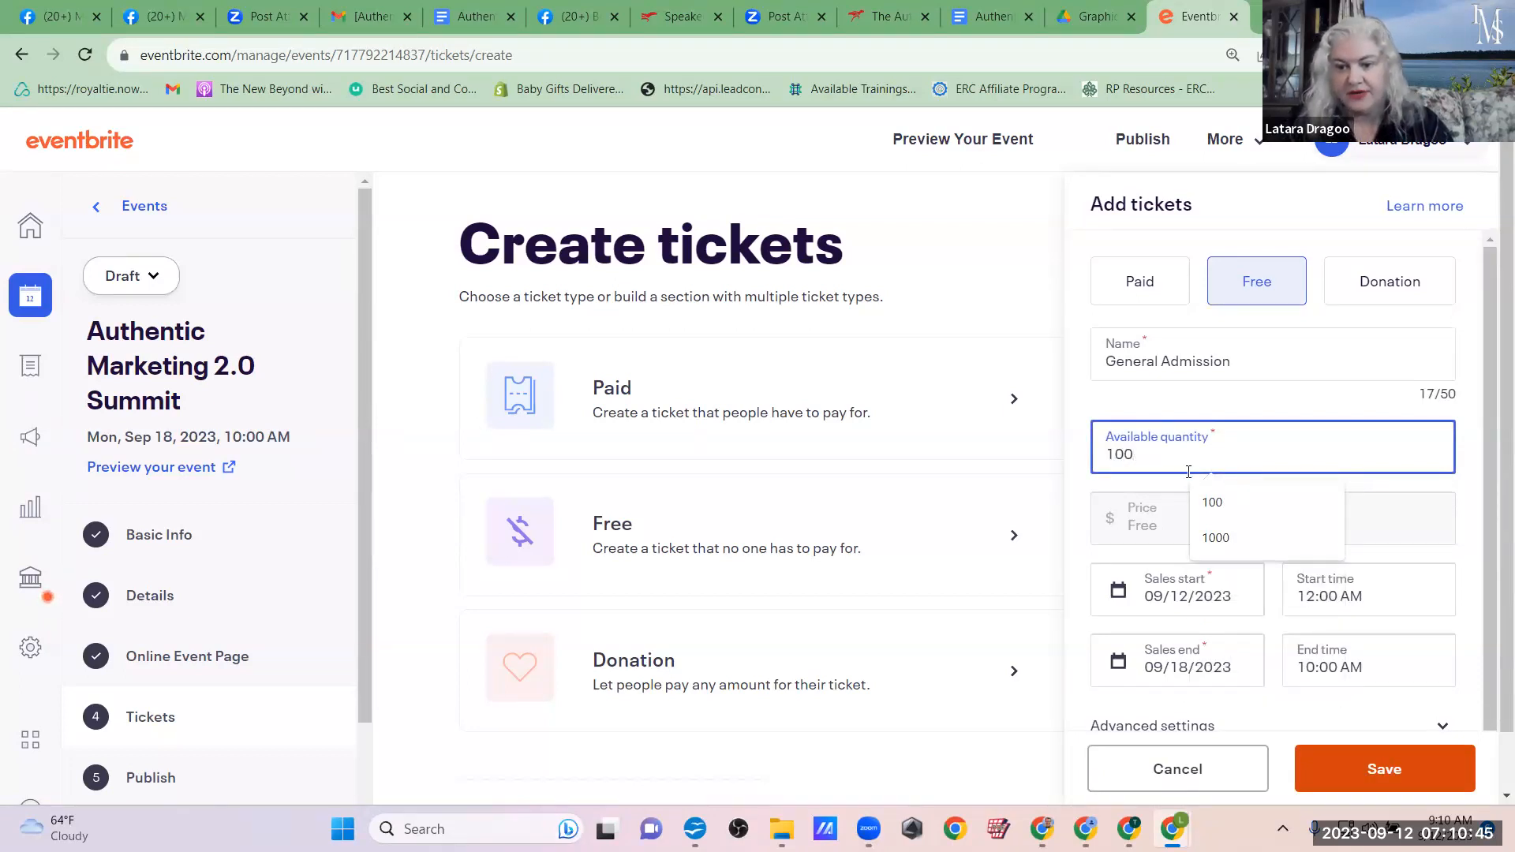
{"action": "left_click", "coordinate": [1220, 497]}
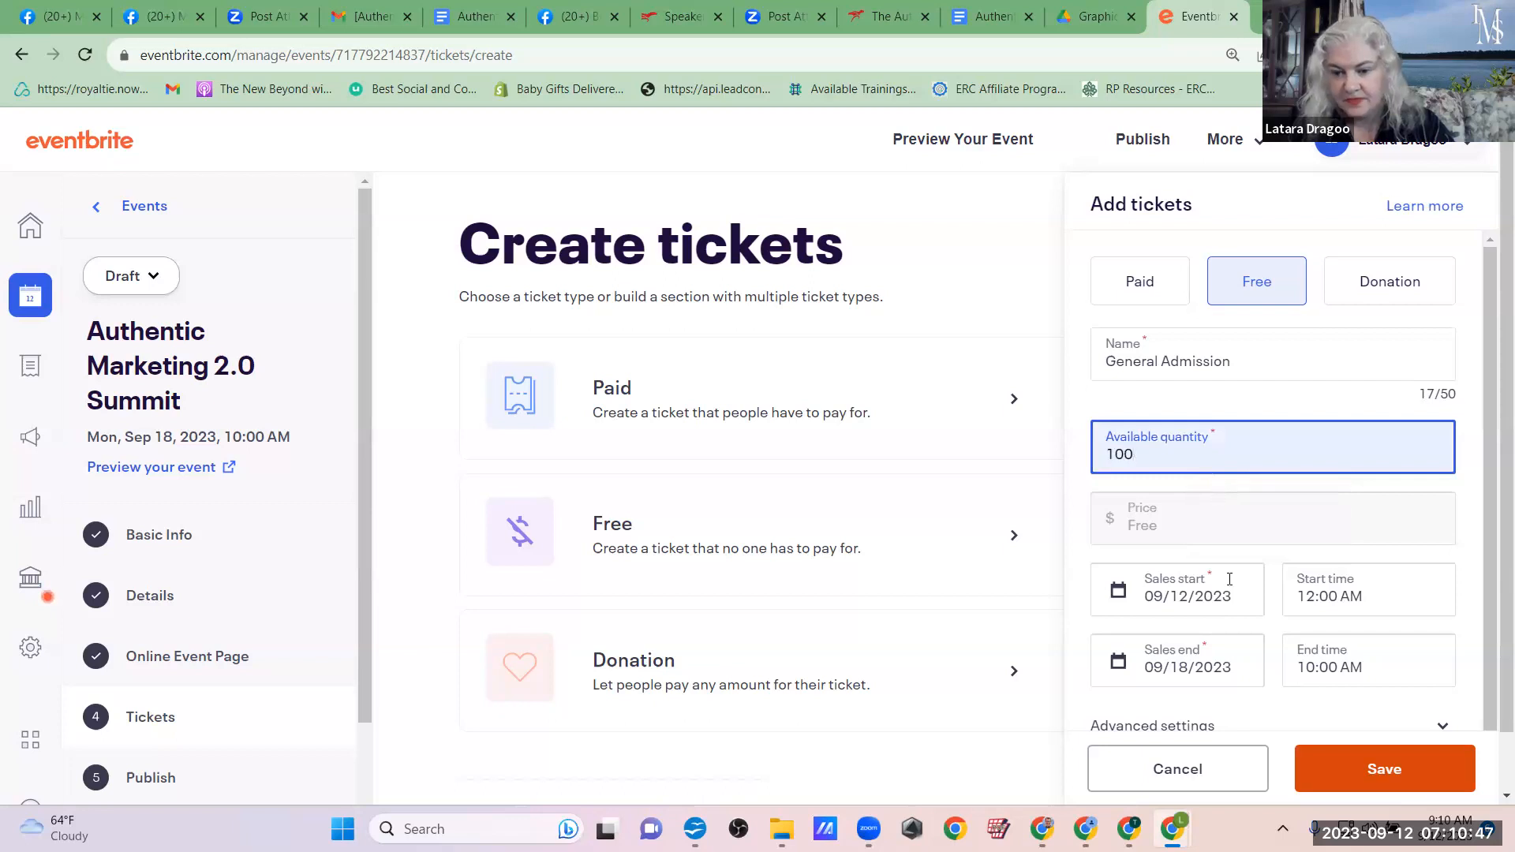
Step: Set the General Admission ticket's sales end time to 4:00 PM and expand its advanced settings
{"action": "scroll", "coordinate": [1229, 579], "scroll_direction": "down", "scroll_amount": 1}
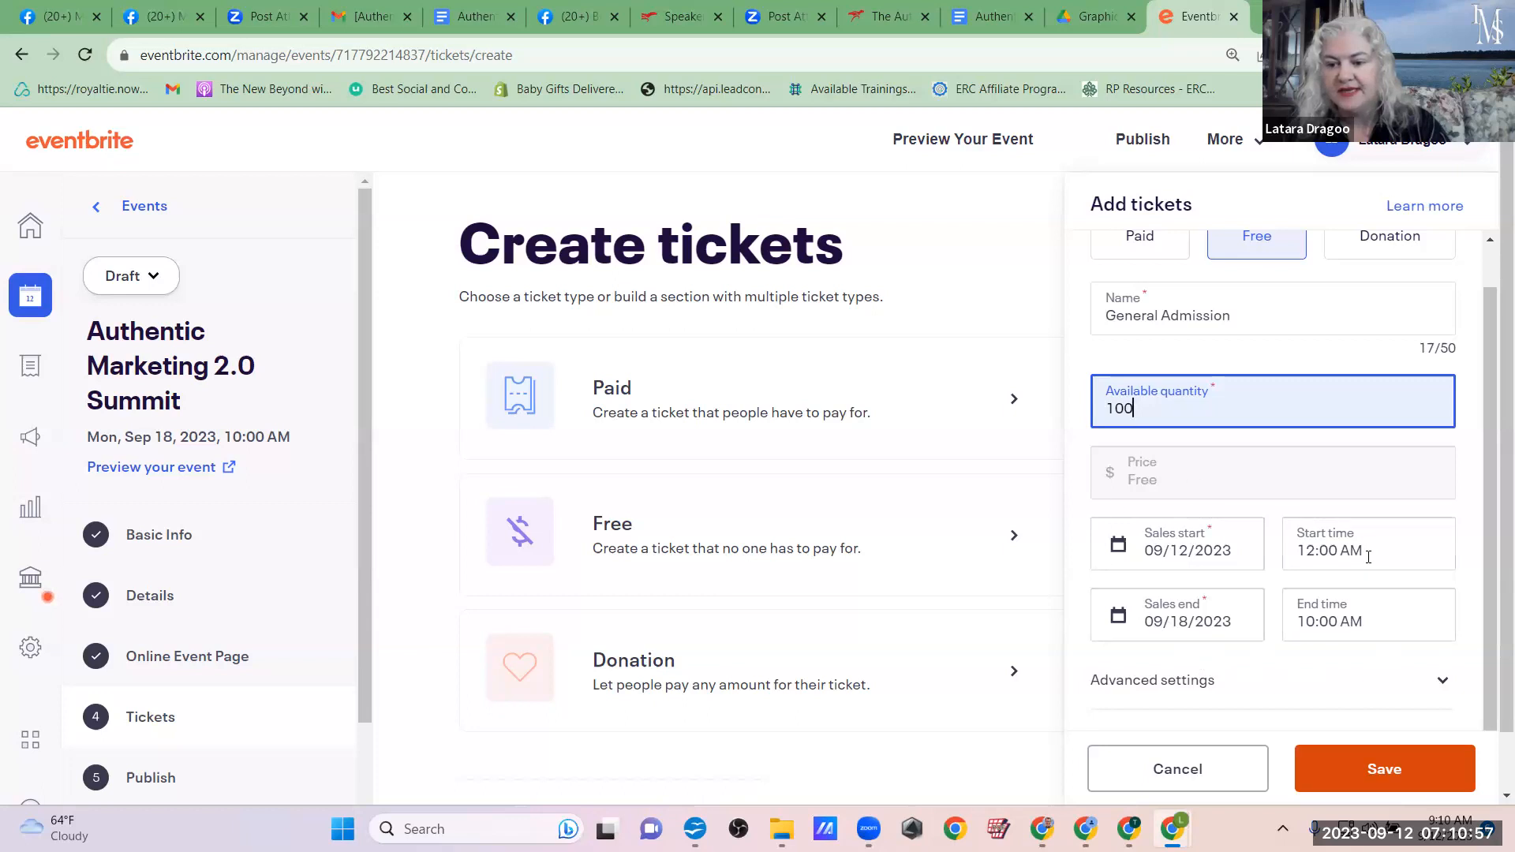
{"action": "left_click", "coordinate": [1367, 621]}
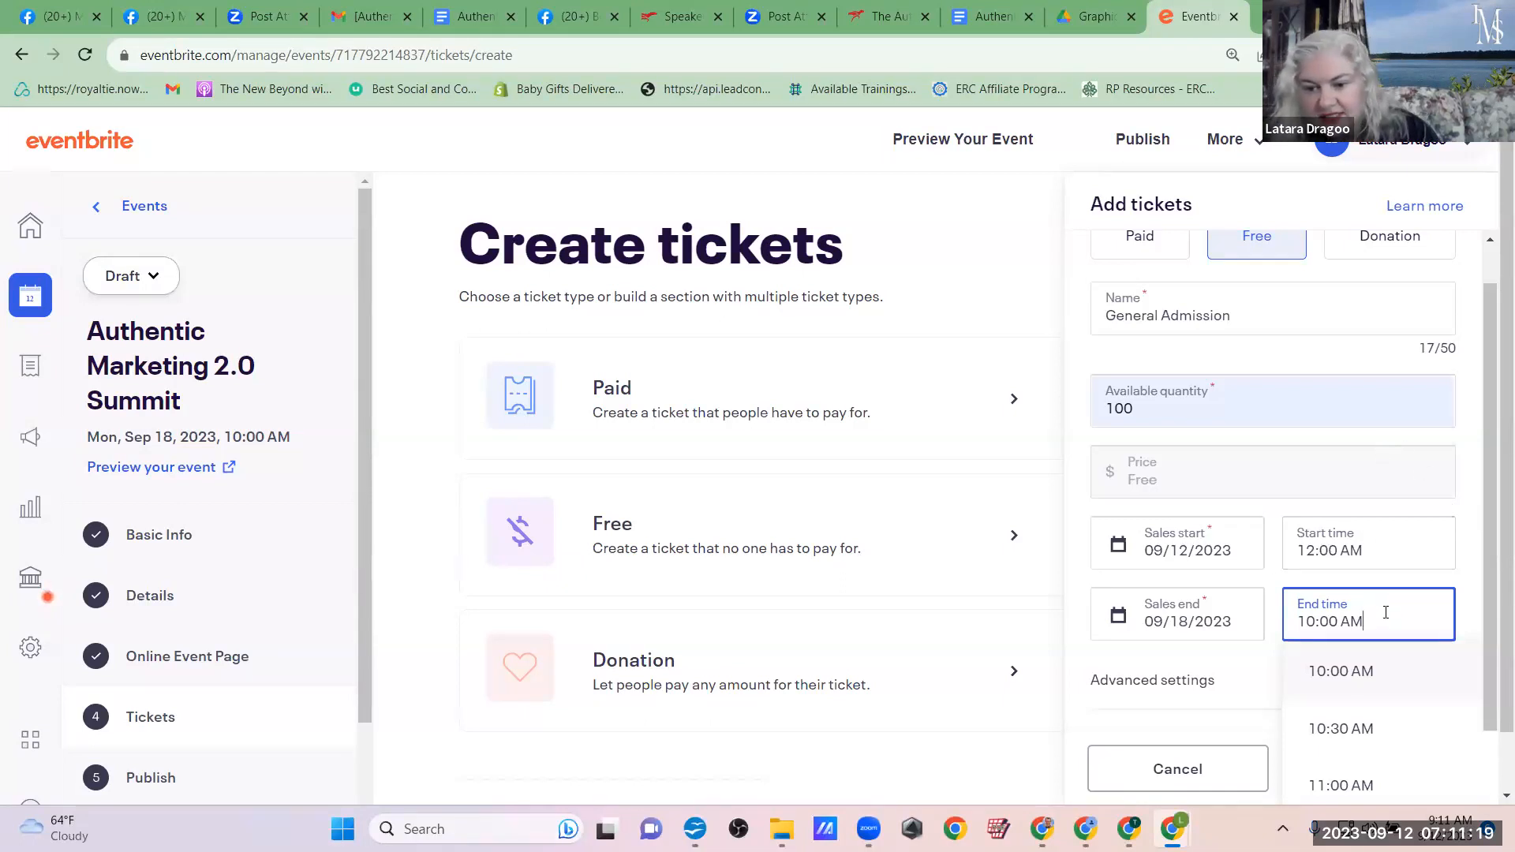
{"action": "scroll", "coordinate": [1386, 668], "scroll_direction": "down", "scroll_amount": 5}
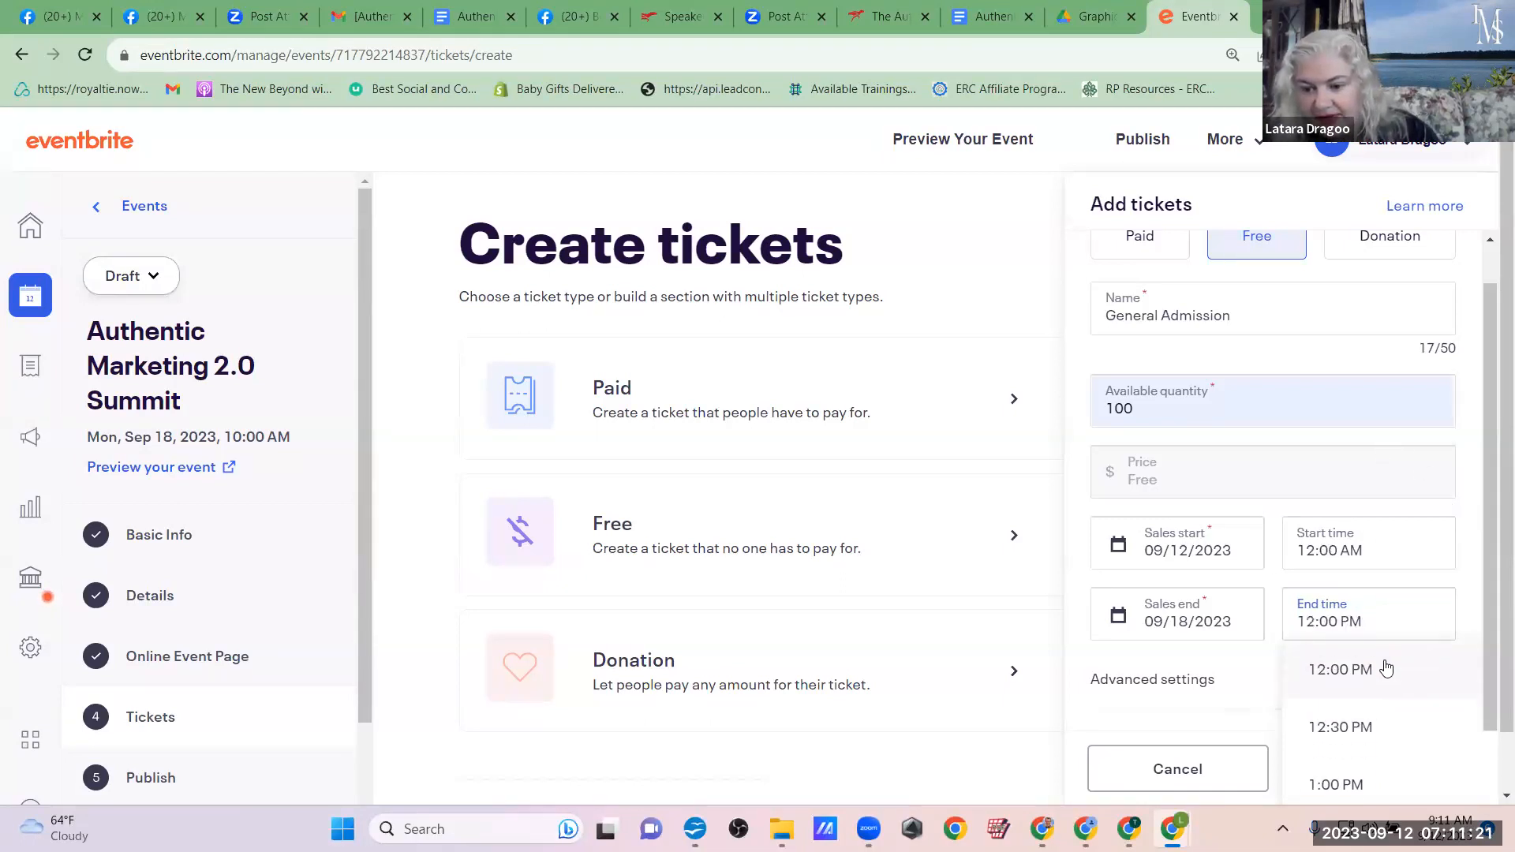
{"action": "scroll", "coordinate": [1386, 669], "scroll_direction": "down", "scroll_amount": 3}
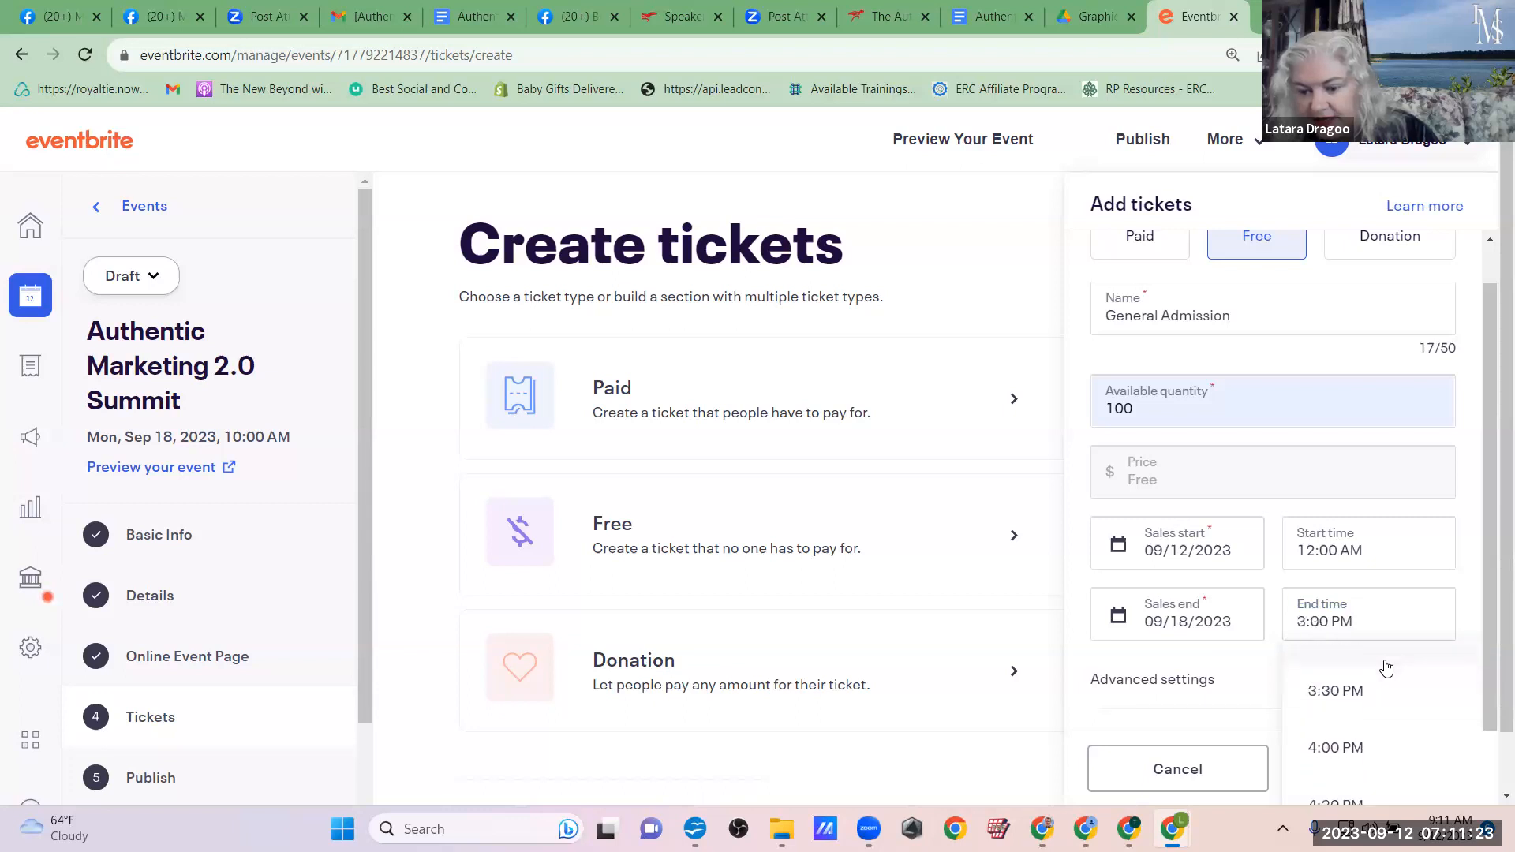
{"action": "left_click", "coordinate": [1346, 744]}
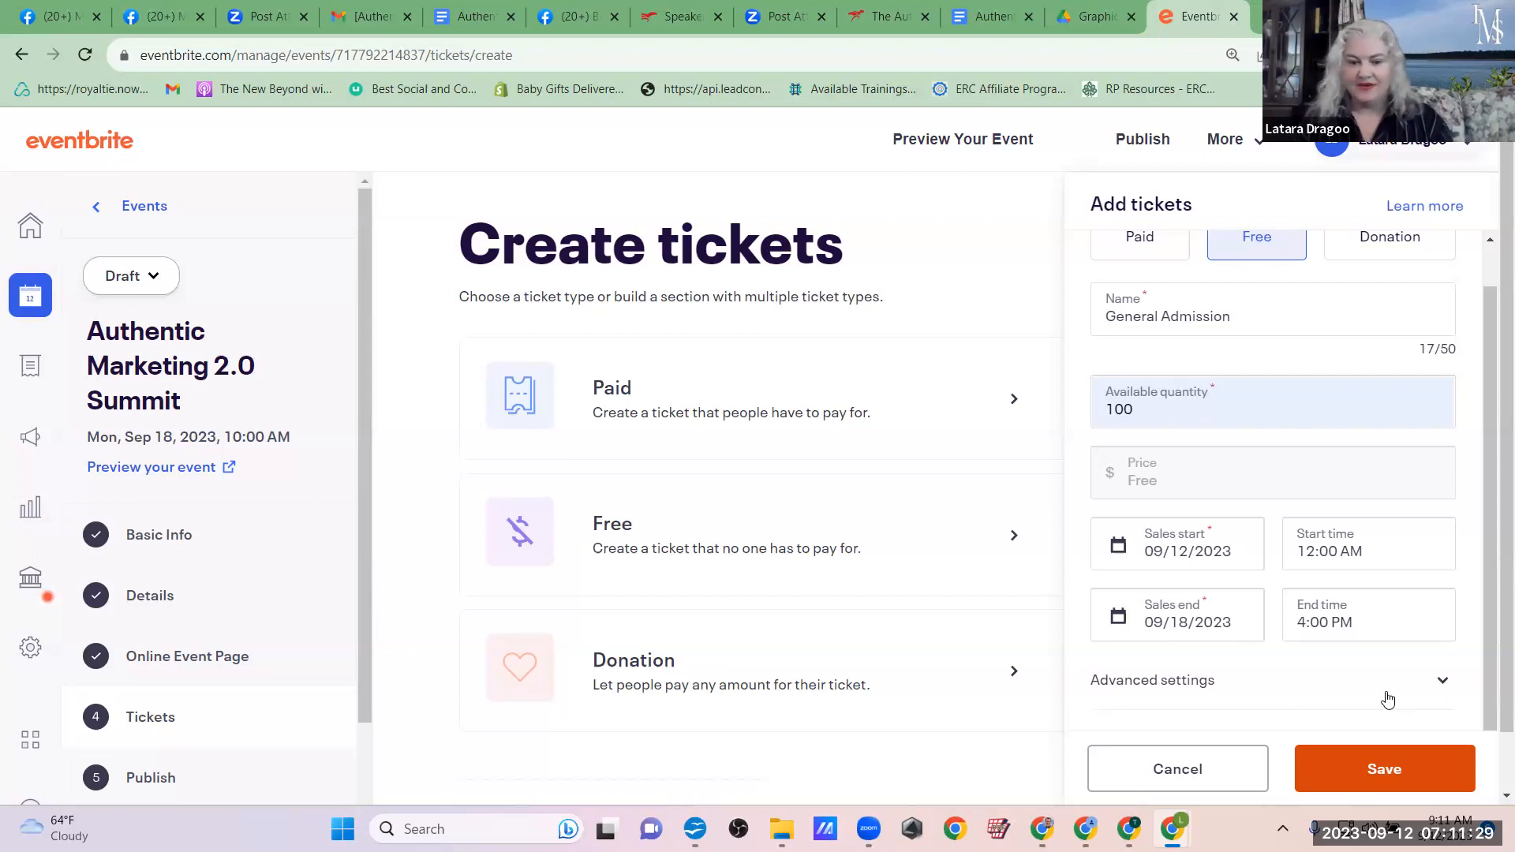
{"action": "scroll", "coordinate": [1397, 679], "scroll_direction": "down", "scroll_amount": 1}
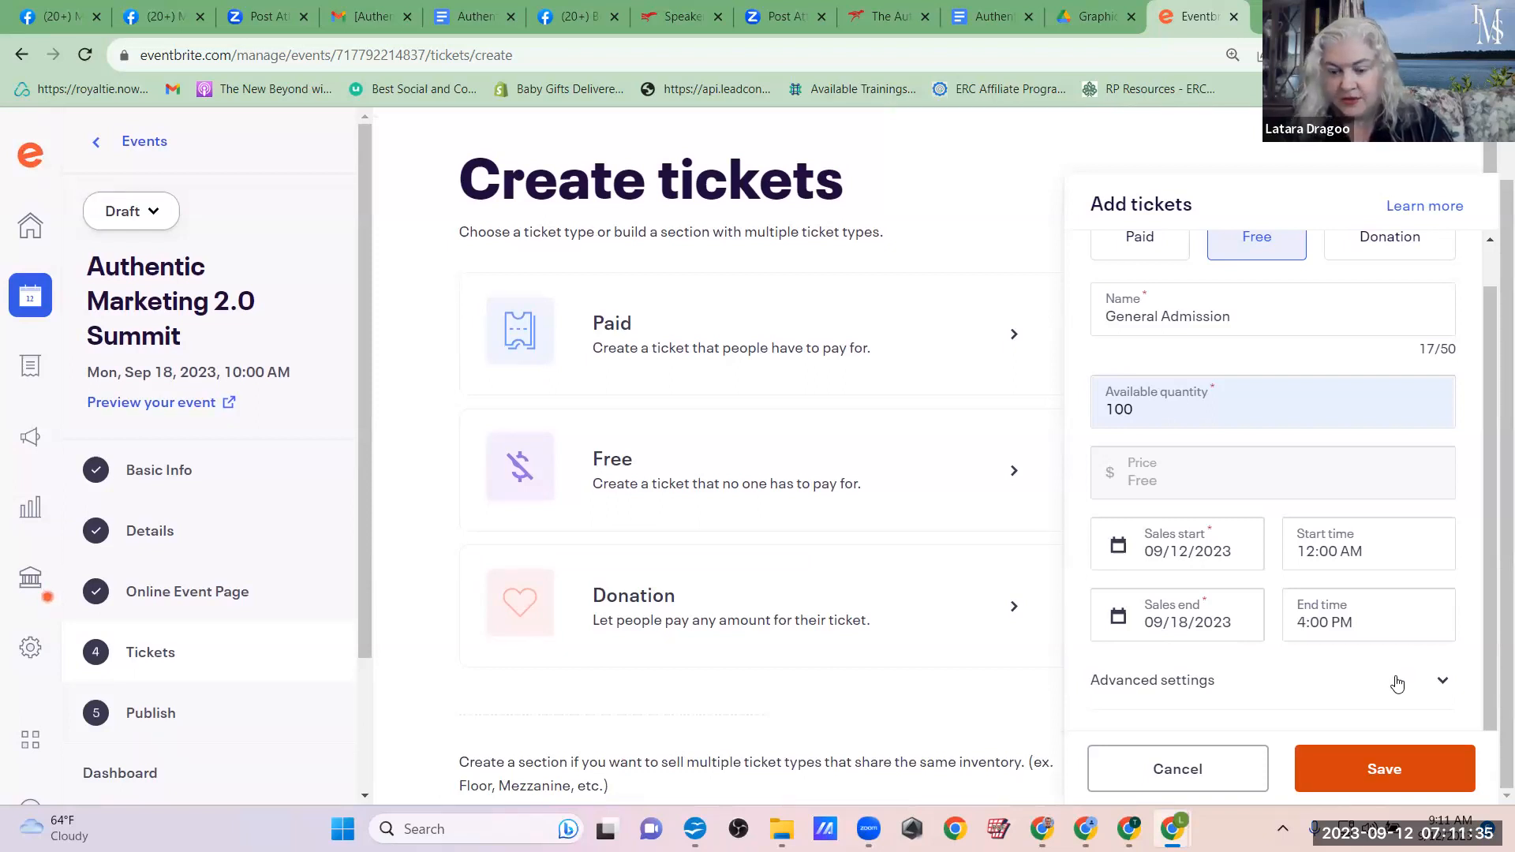
{"action": "left_click", "coordinate": [1441, 683]}
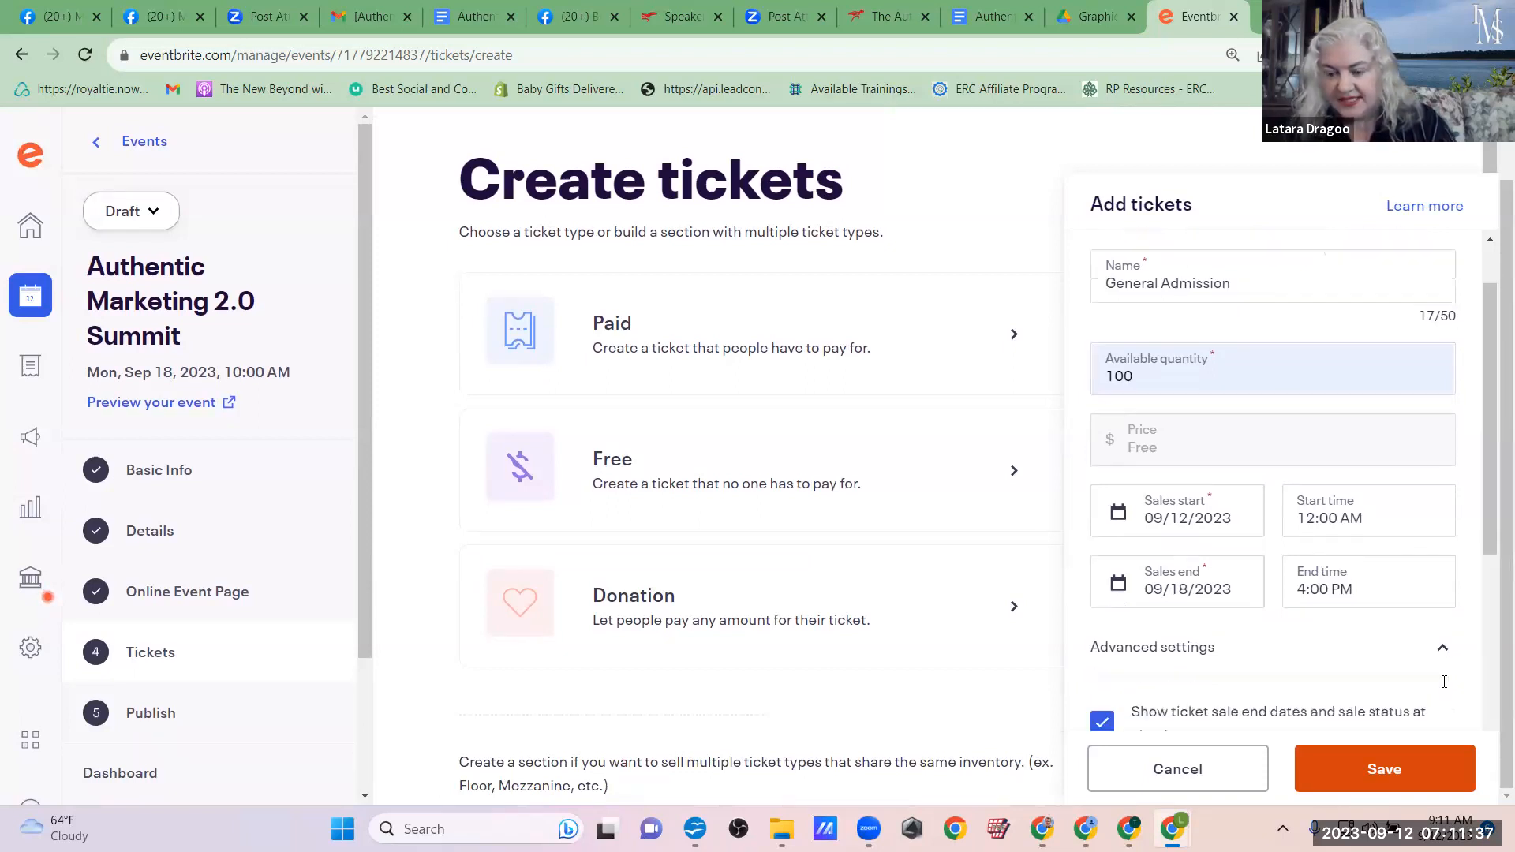
Step: Collapse the advanced settings, save the General Admission ticket and continue to the event's publishing page
{"action": "scroll", "coordinate": [1312, 500], "scroll_direction": "up", "scroll_amount": 3}
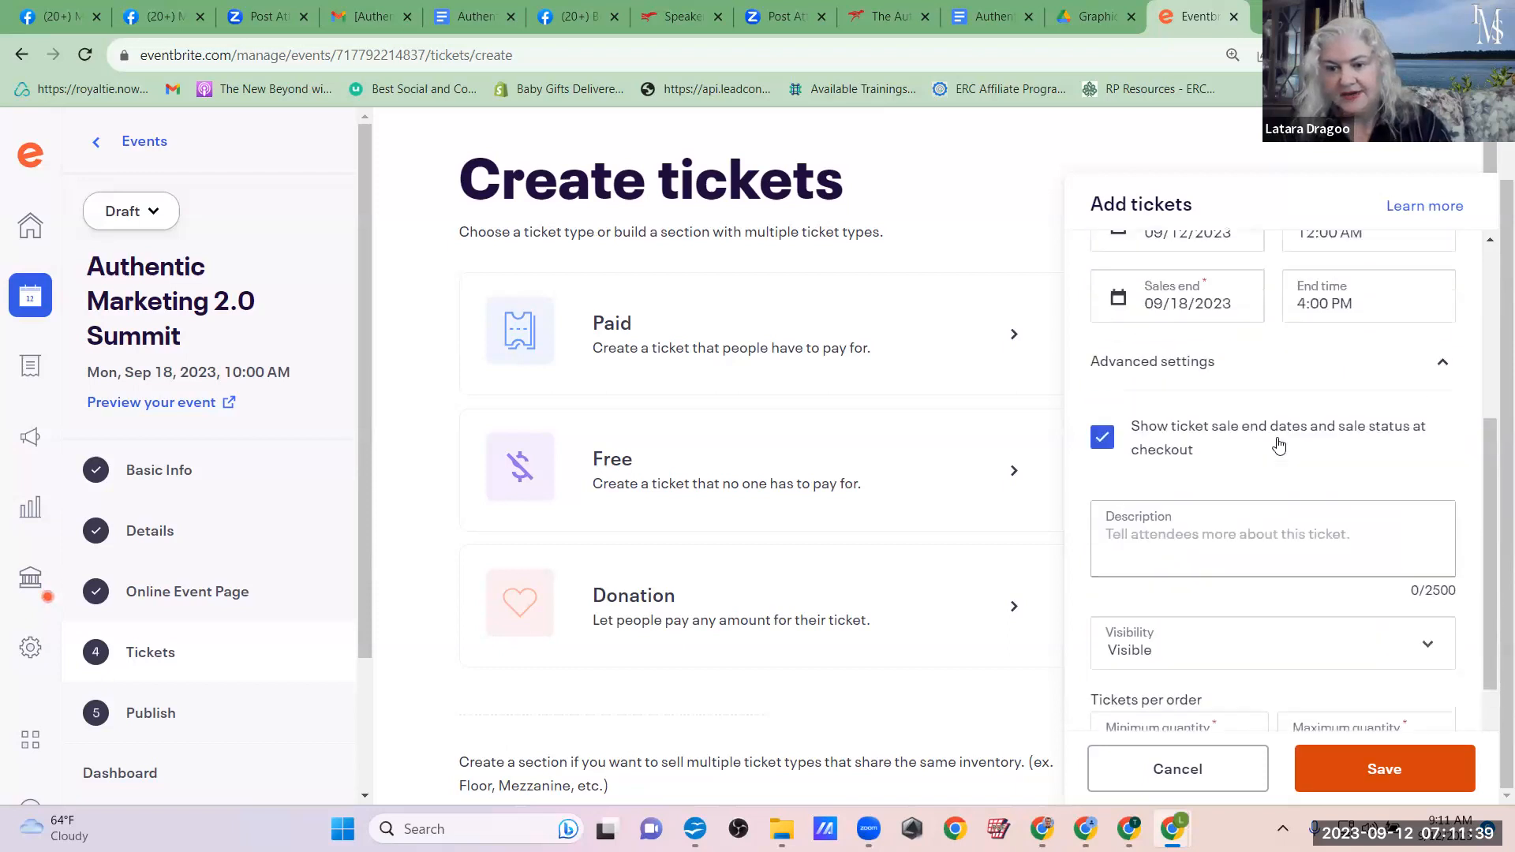
{"action": "left_click", "coordinate": [1442, 455]}
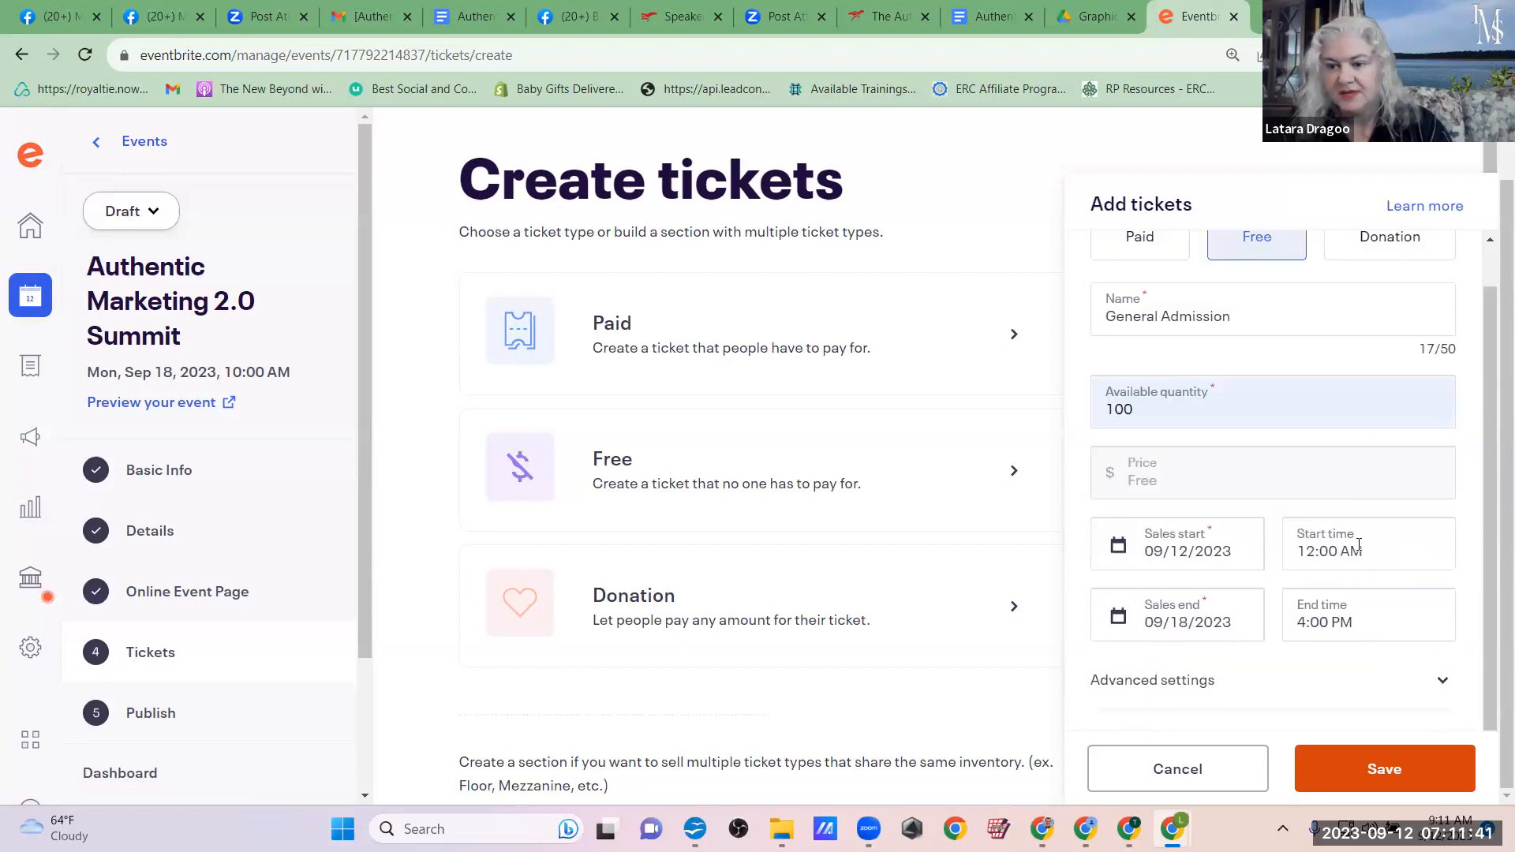
{"action": "left_click", "coordinate": [1357, 767]}
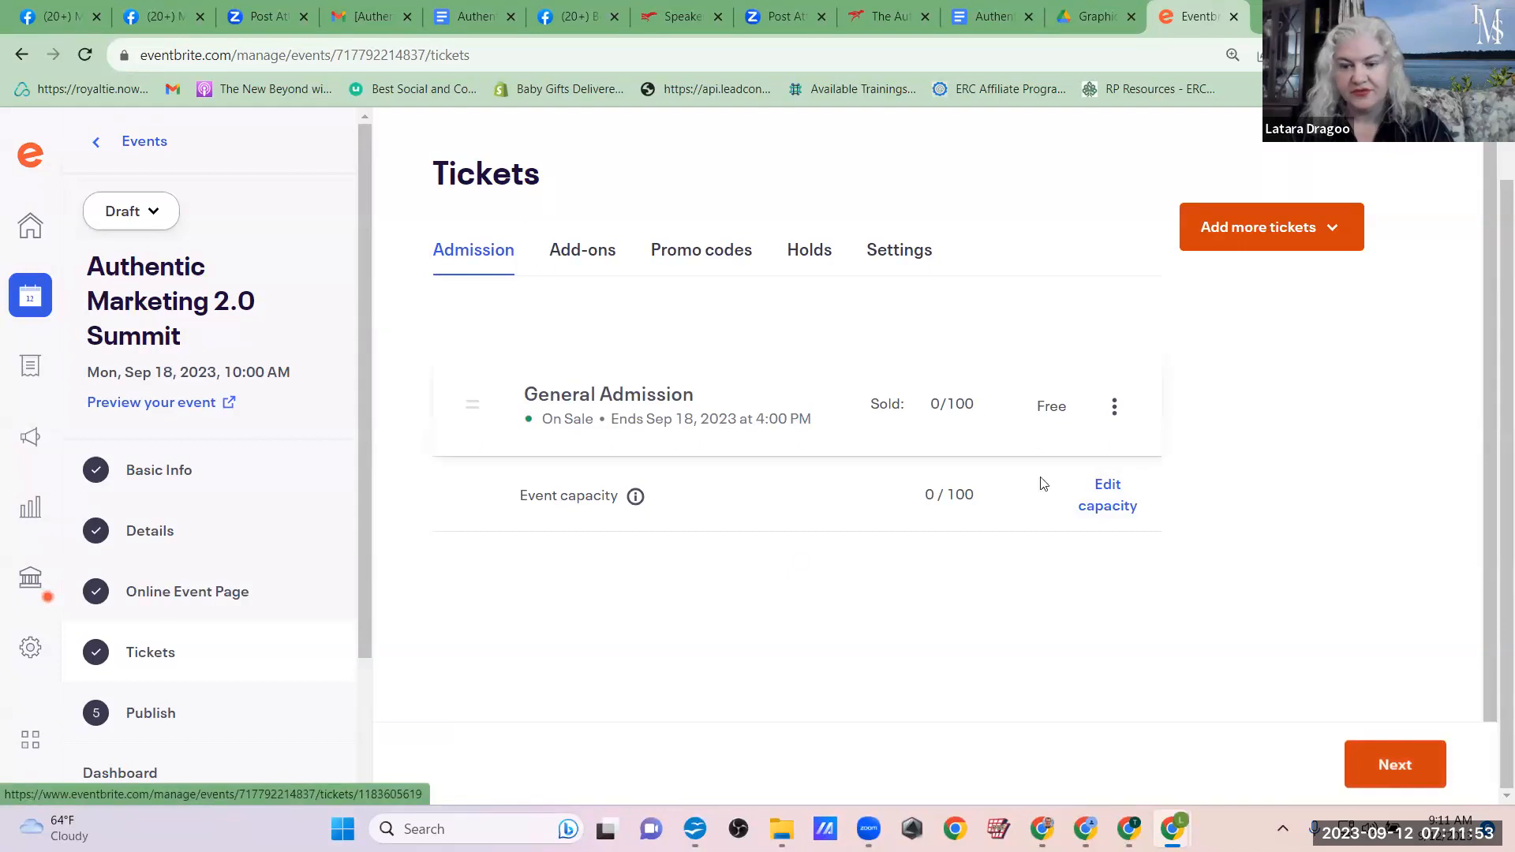
{"action": "left_click", "coordinate": [1375, 767]}
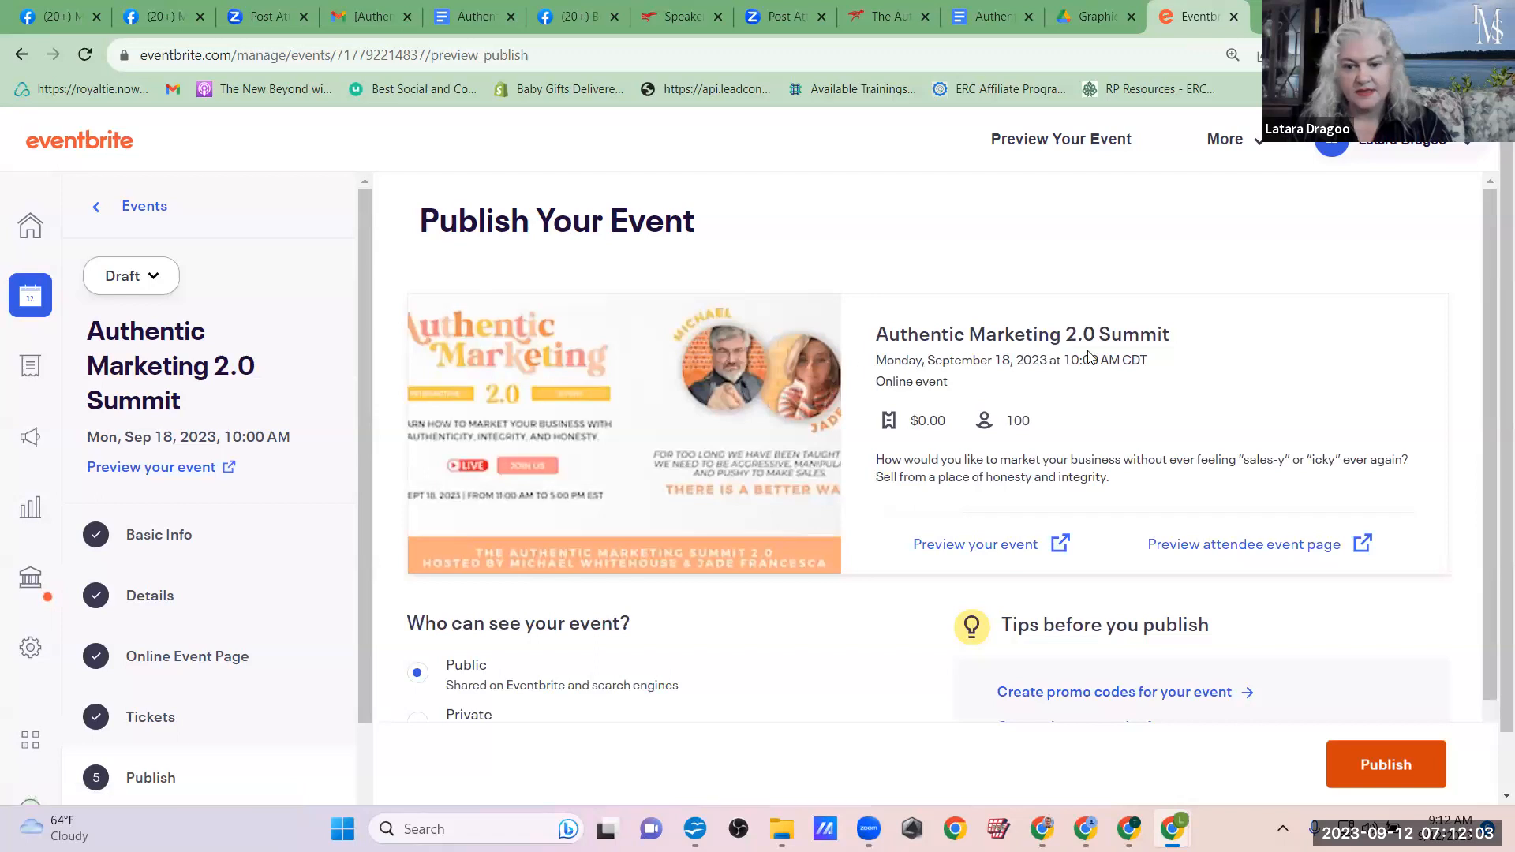
Step: Preview the public event listing and the attendee event page, including its access link
{"action": "left_click", "coordinate": [965, 552]}
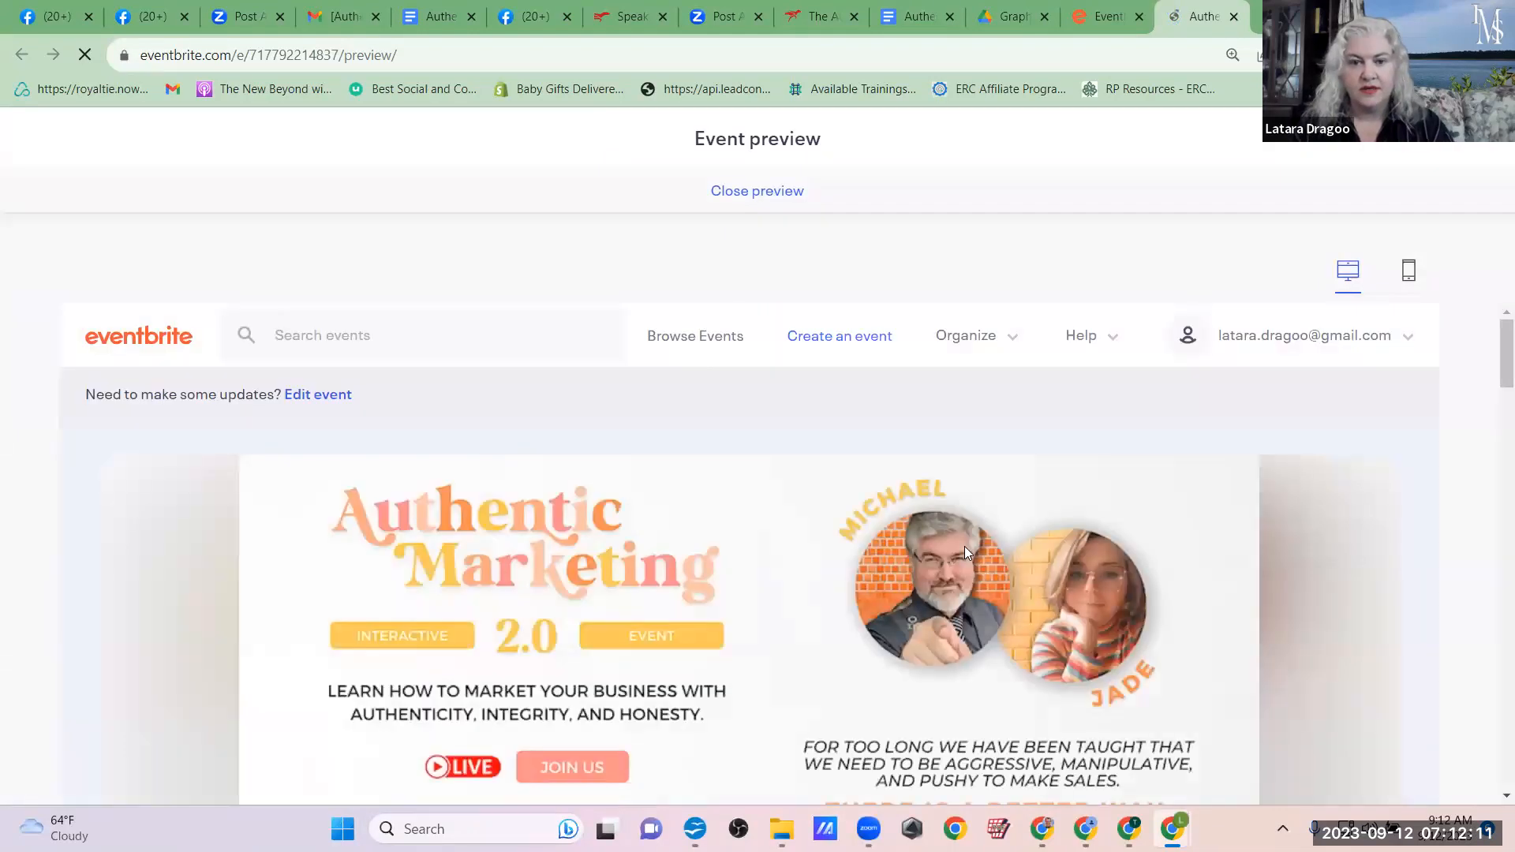
{"action": "left_click_drag", "start_coordinate": [1495, 387], "coordinate": [1493, 270]}
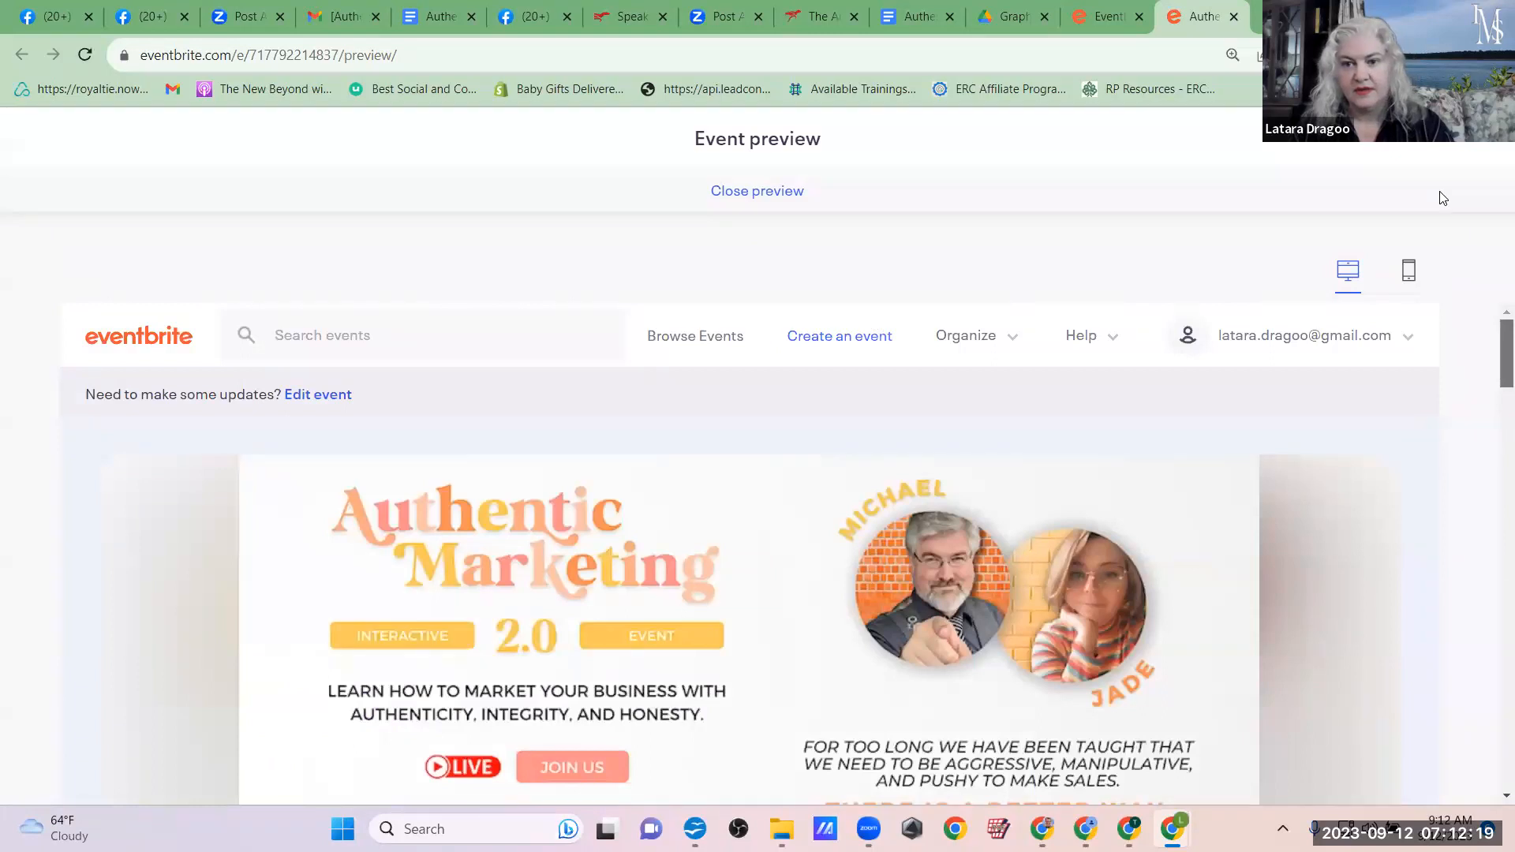
{"action": "left_click", "coordinate": [1108, 16]}
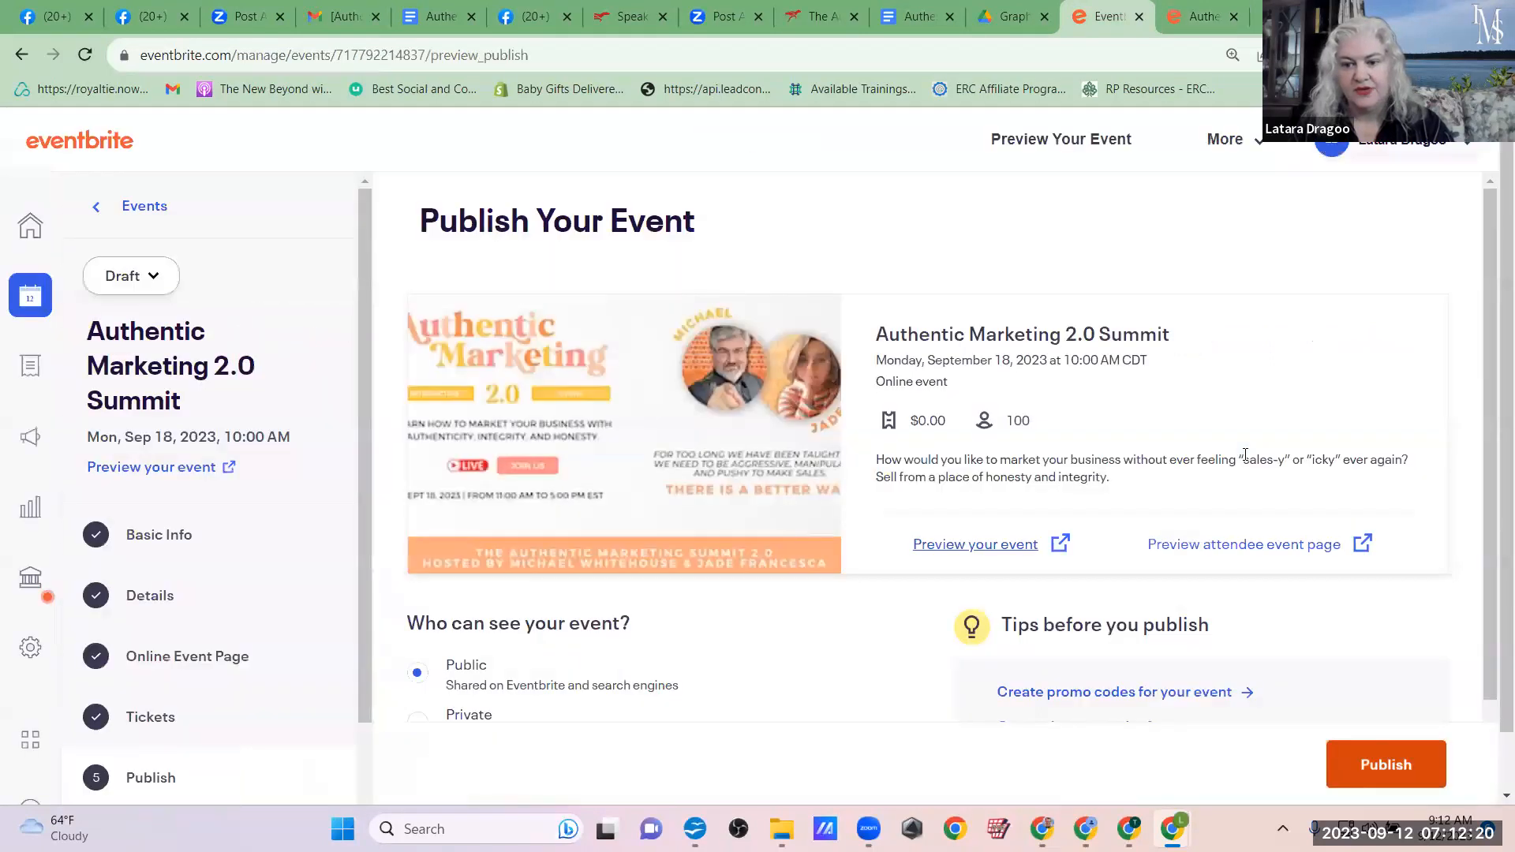
{"action": "left_click", "coordinate": [1211, 545]}
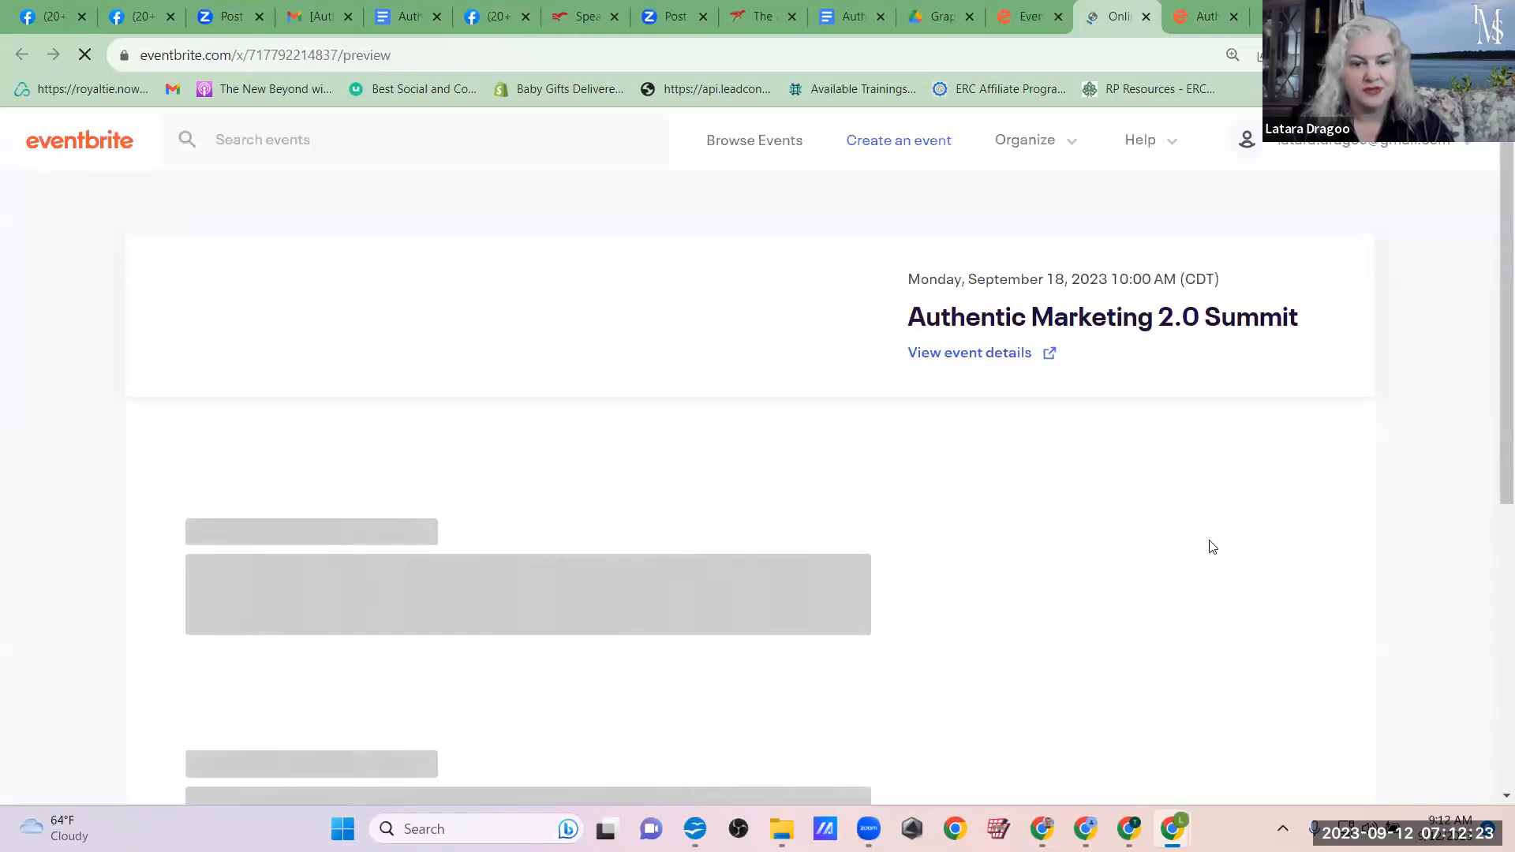
{"action": "scroll", "coordinate": [1492, 284], "scroll_direction": "down", "scroll_amount": 2}
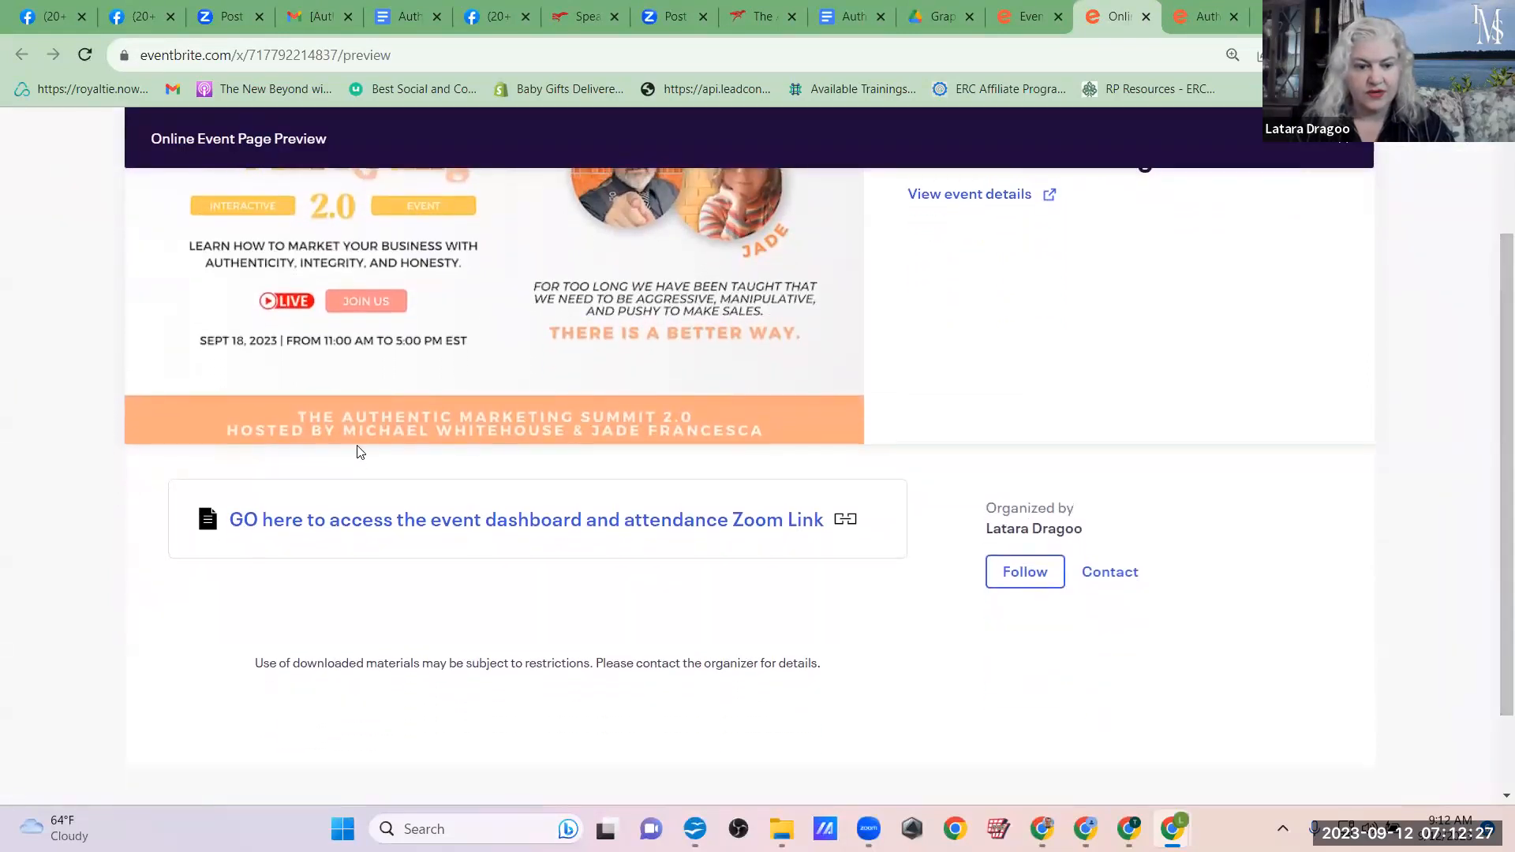
Step: Test the "GO here to access the event dashboard and attendance Zoom Link" link and review the summit registration page it opens
{"action": "left_click", "coordinate": [567, 521]}
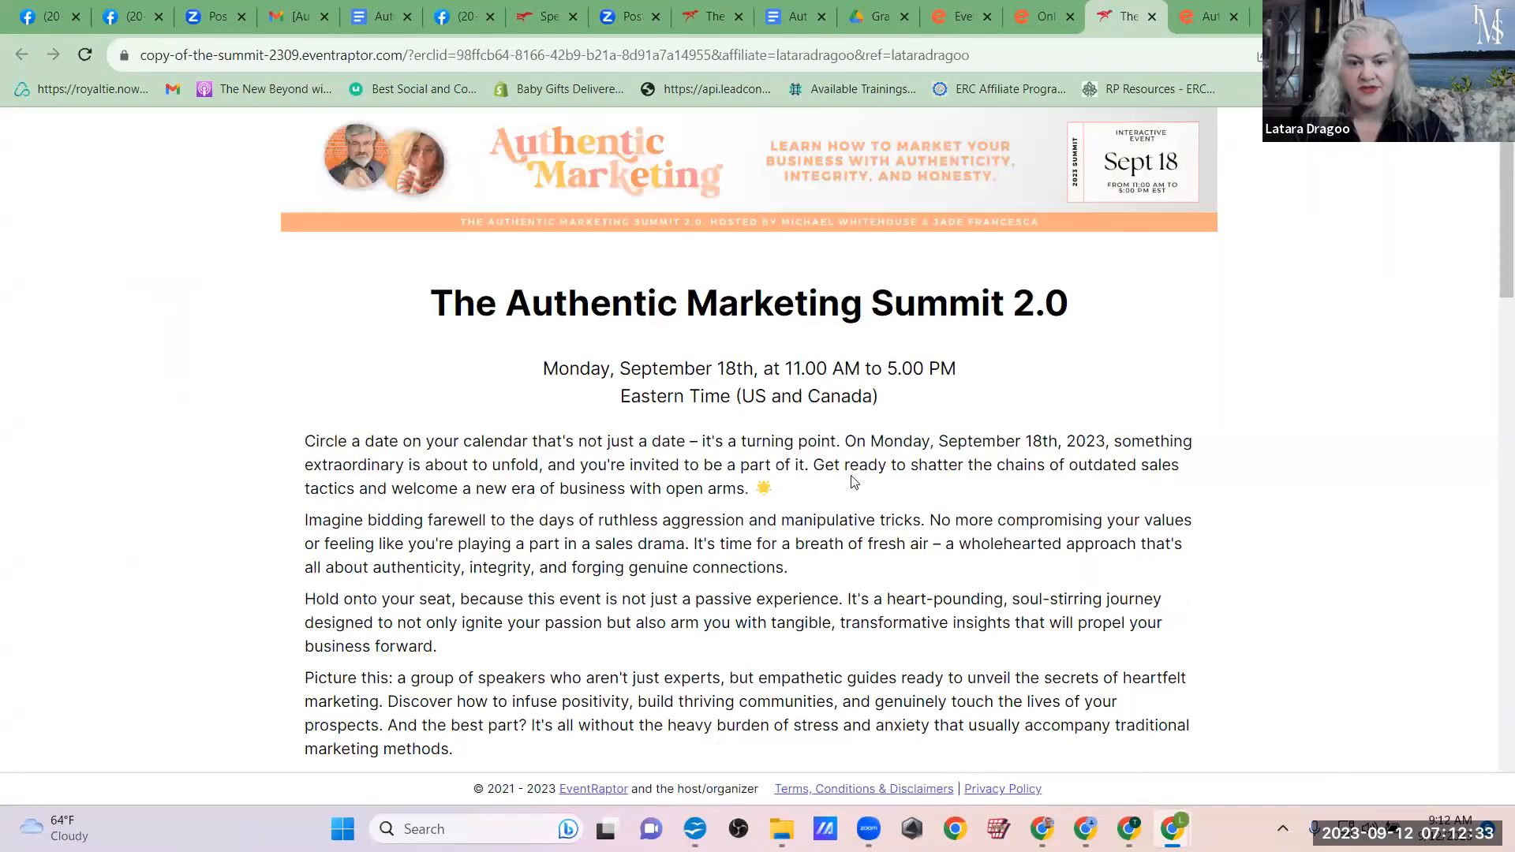
{"action": "scroll", "coordinate": [852, 481], "scroll_direction": "down", "scroll_amount": 20}
{"action": "scroll", "coordinate": [925, 338], "scroll_direction": "up", "scroll_amount": 12}
{"action": "scroll", "coordinate": [385, 408], "scroll_direction": "down", "scroll_amount": 3}
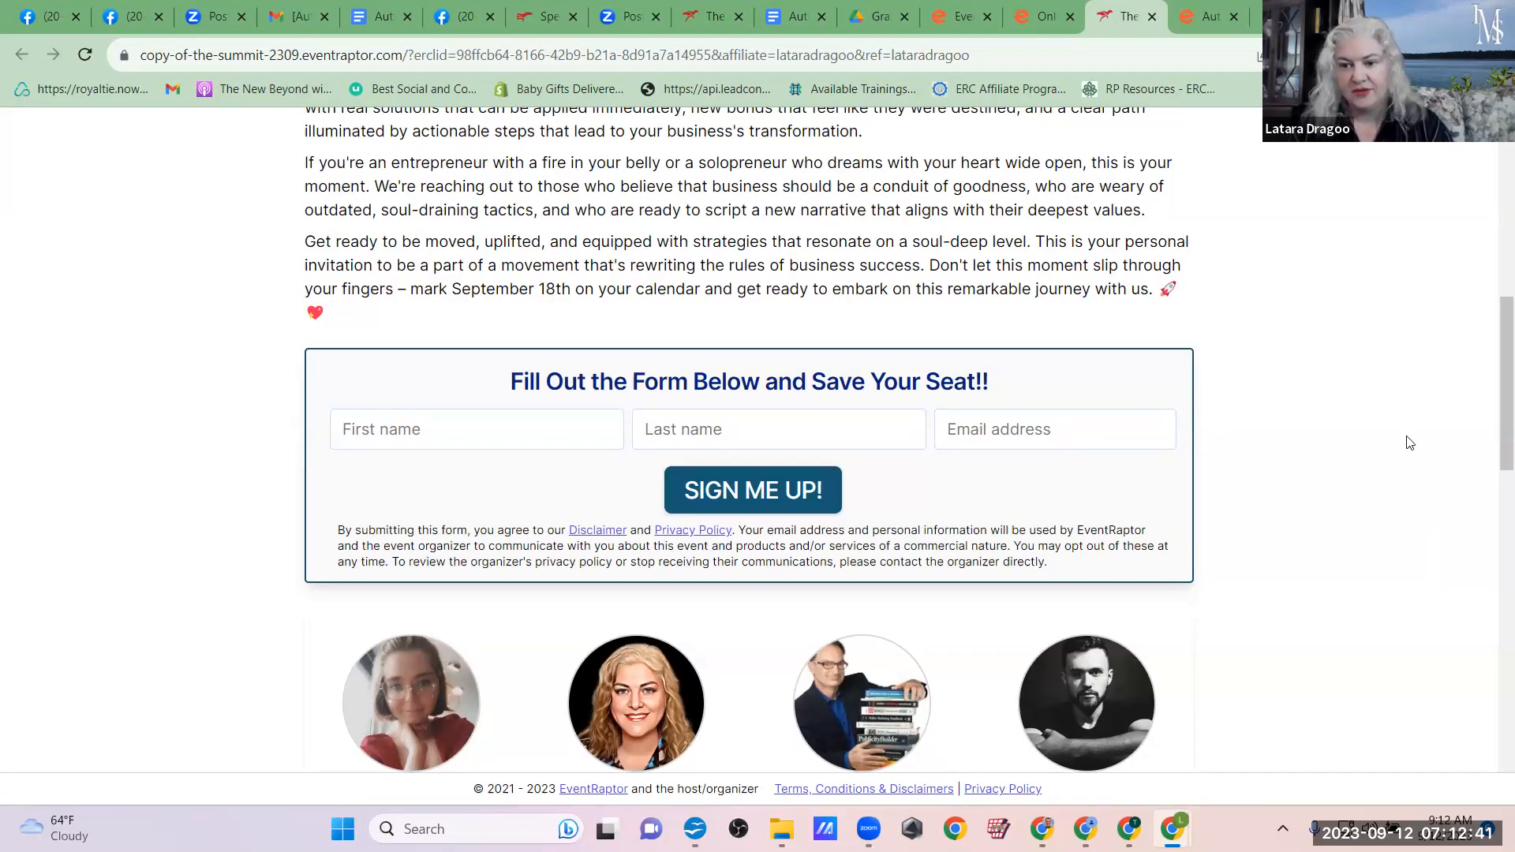
{"action": "scroll", "coordinate": [1495, 438], "scroll_direction": "up", "scroll_amount": 2}
{"action": "left_click_drag", "start_coordinate": [1490, 394], "coordinate": [1491, 179]}
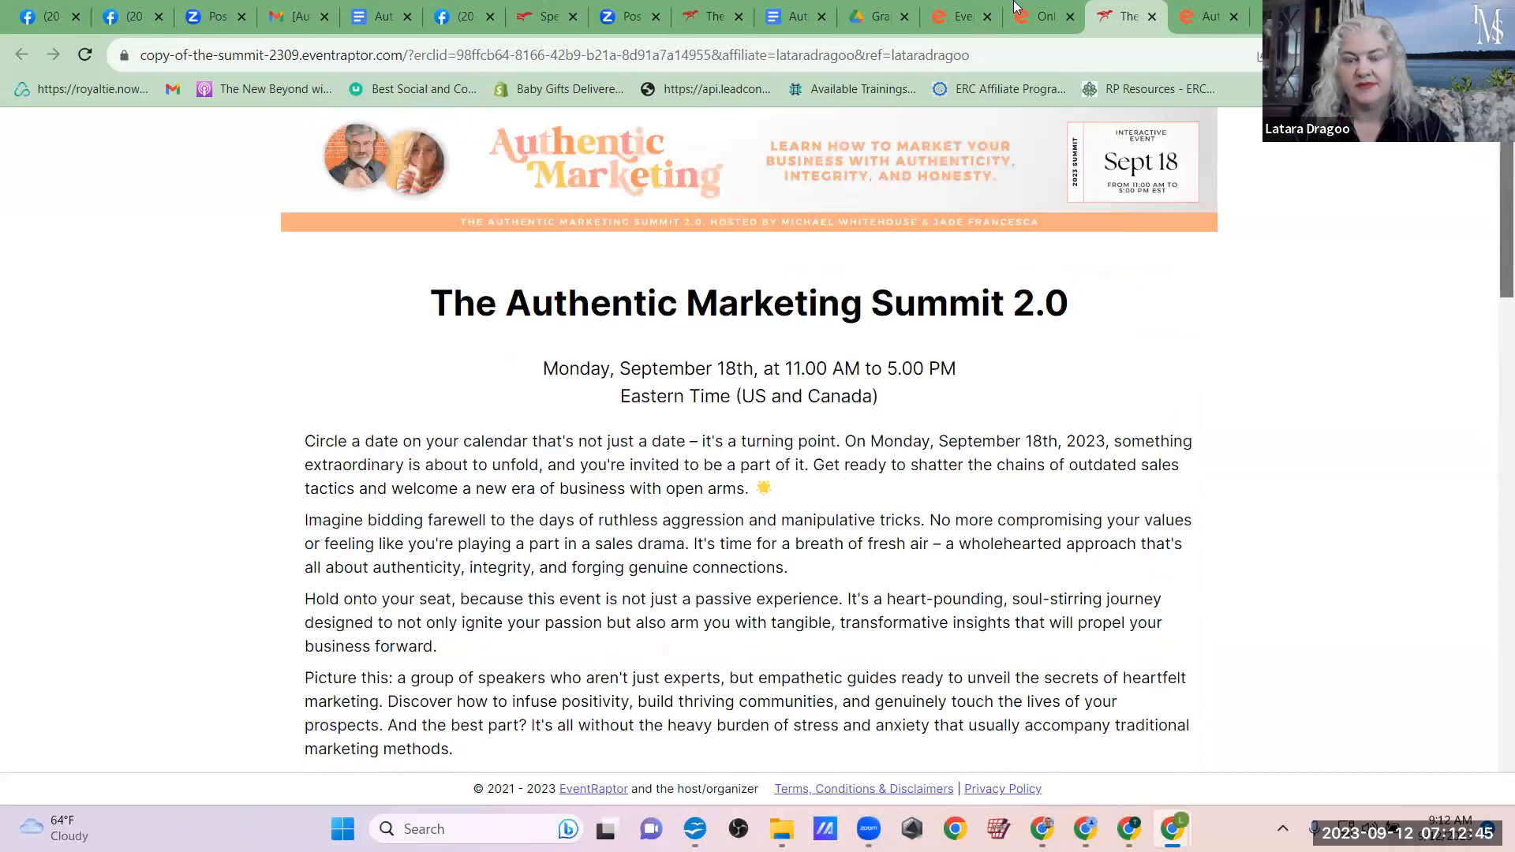
{"action": "scroll", "coordinate": [464, 624], "scroll_direction": "down", "scroll_amount": 5}
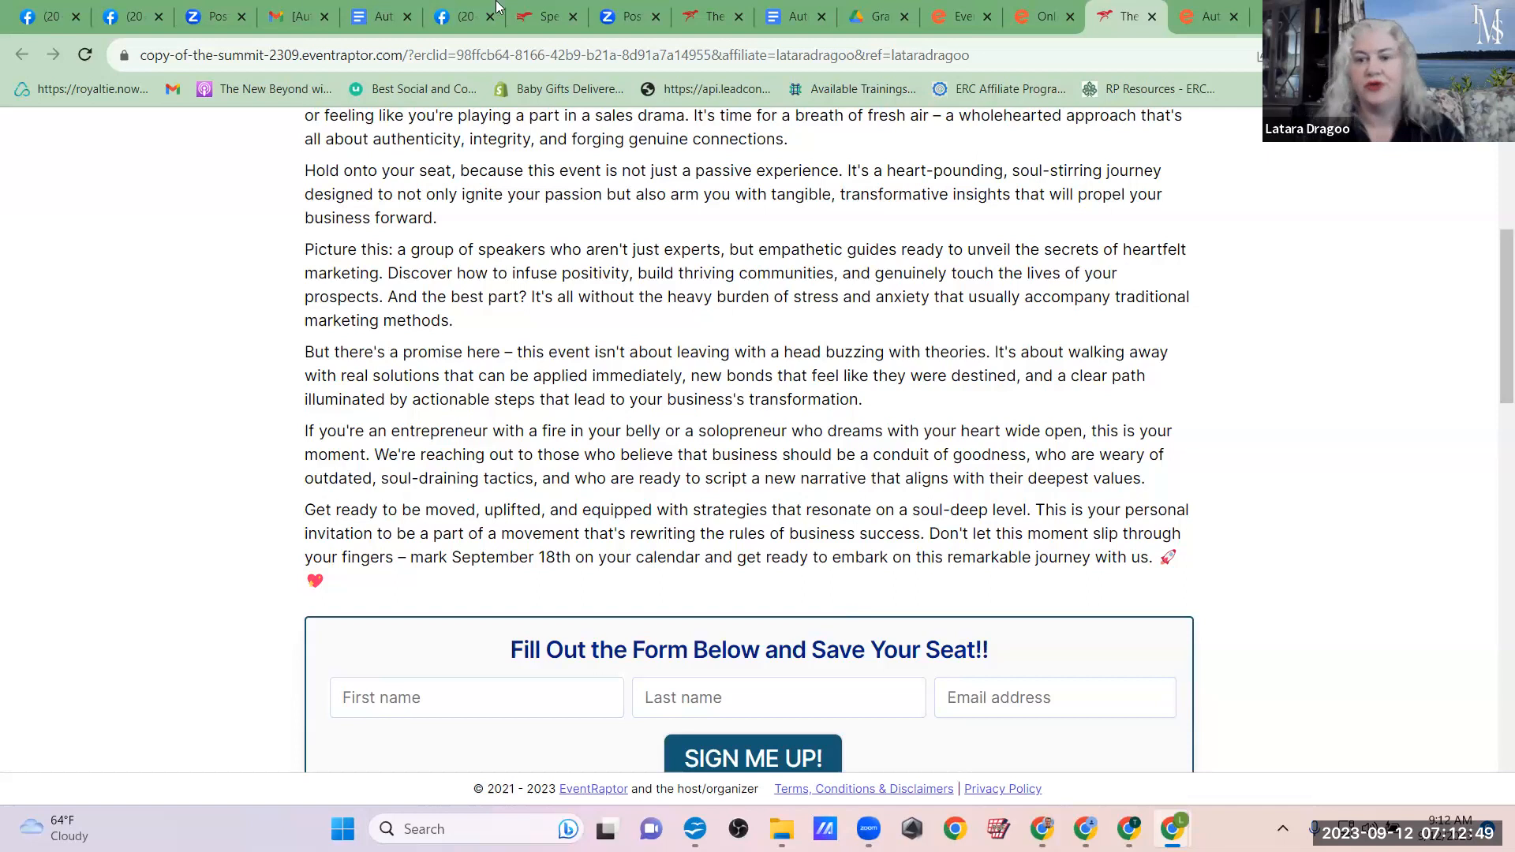
{"action": "left_click", "coordinate": [1028, 12]}
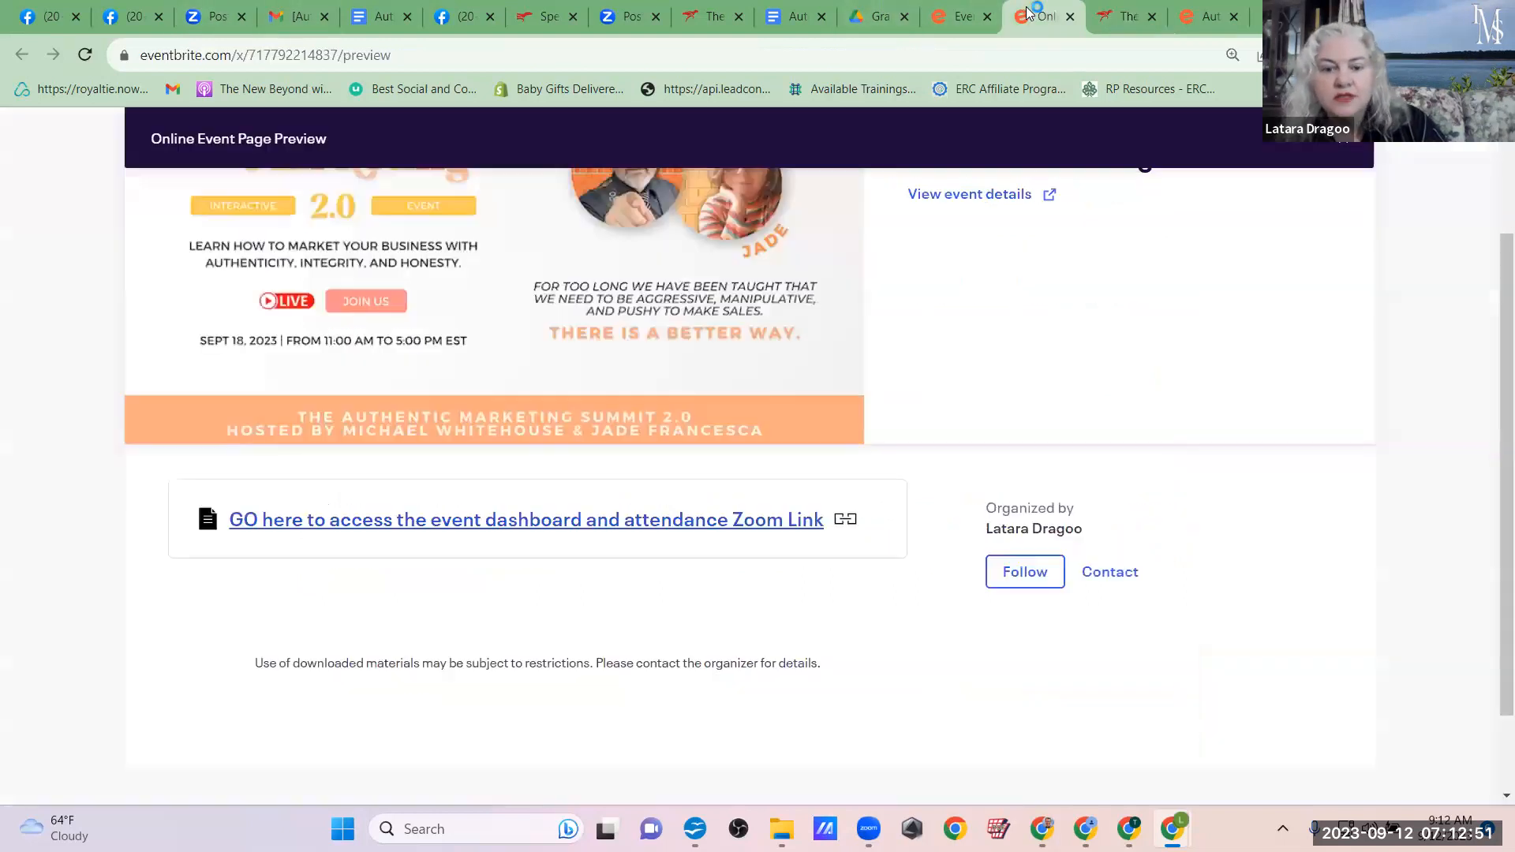
{"action": "left_click_drag", "start_coordinate": [1489, 442], "coordinate": [1493, 263]}
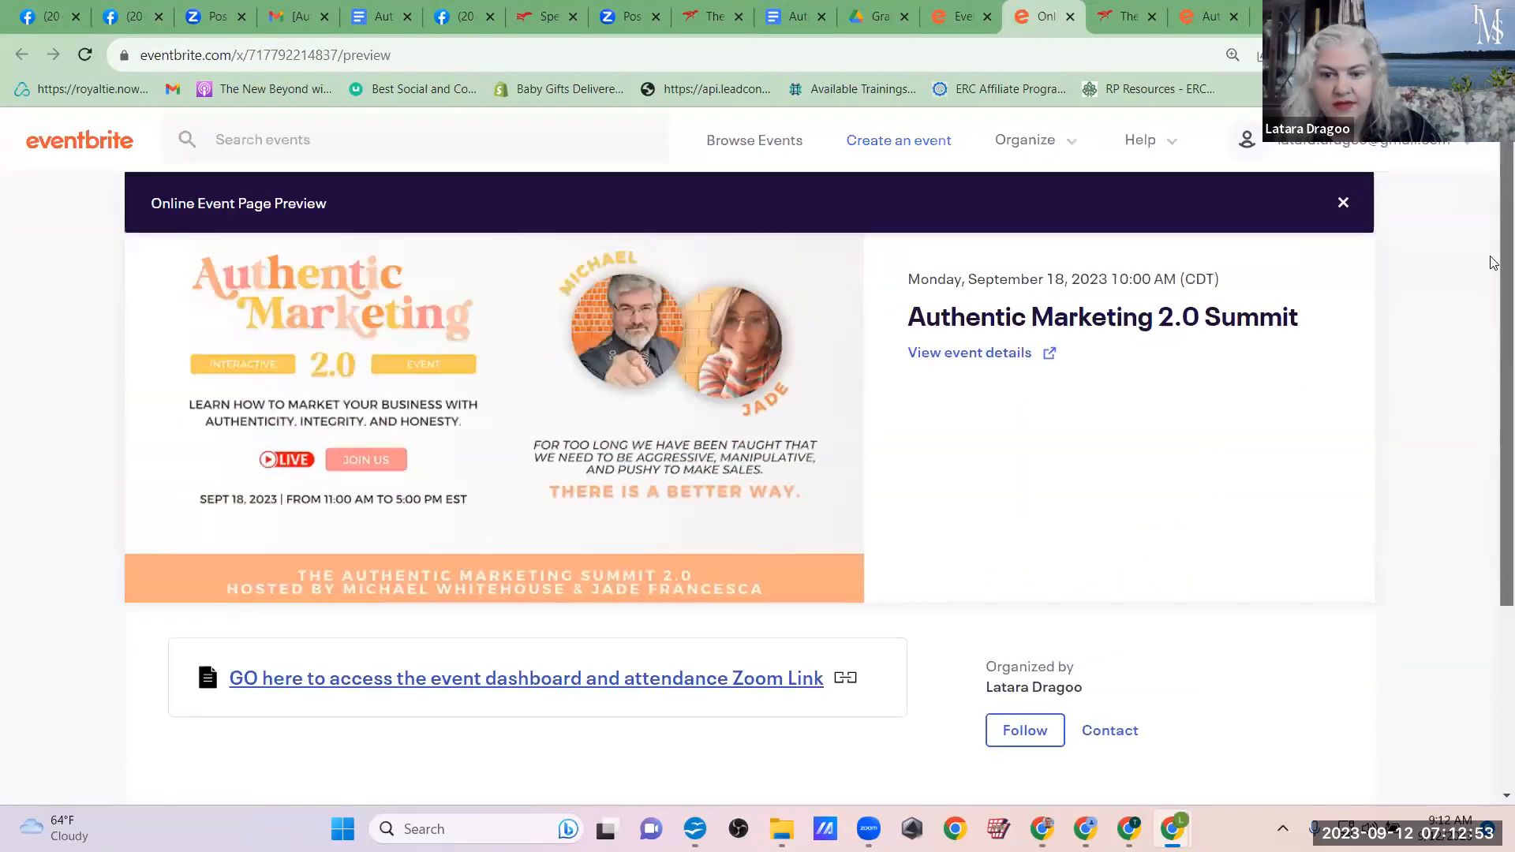
Step: Publish the event immediately with public visibility and dismiss the confirmation message
{"action": "left_click", "coordinate": [957, 14]}
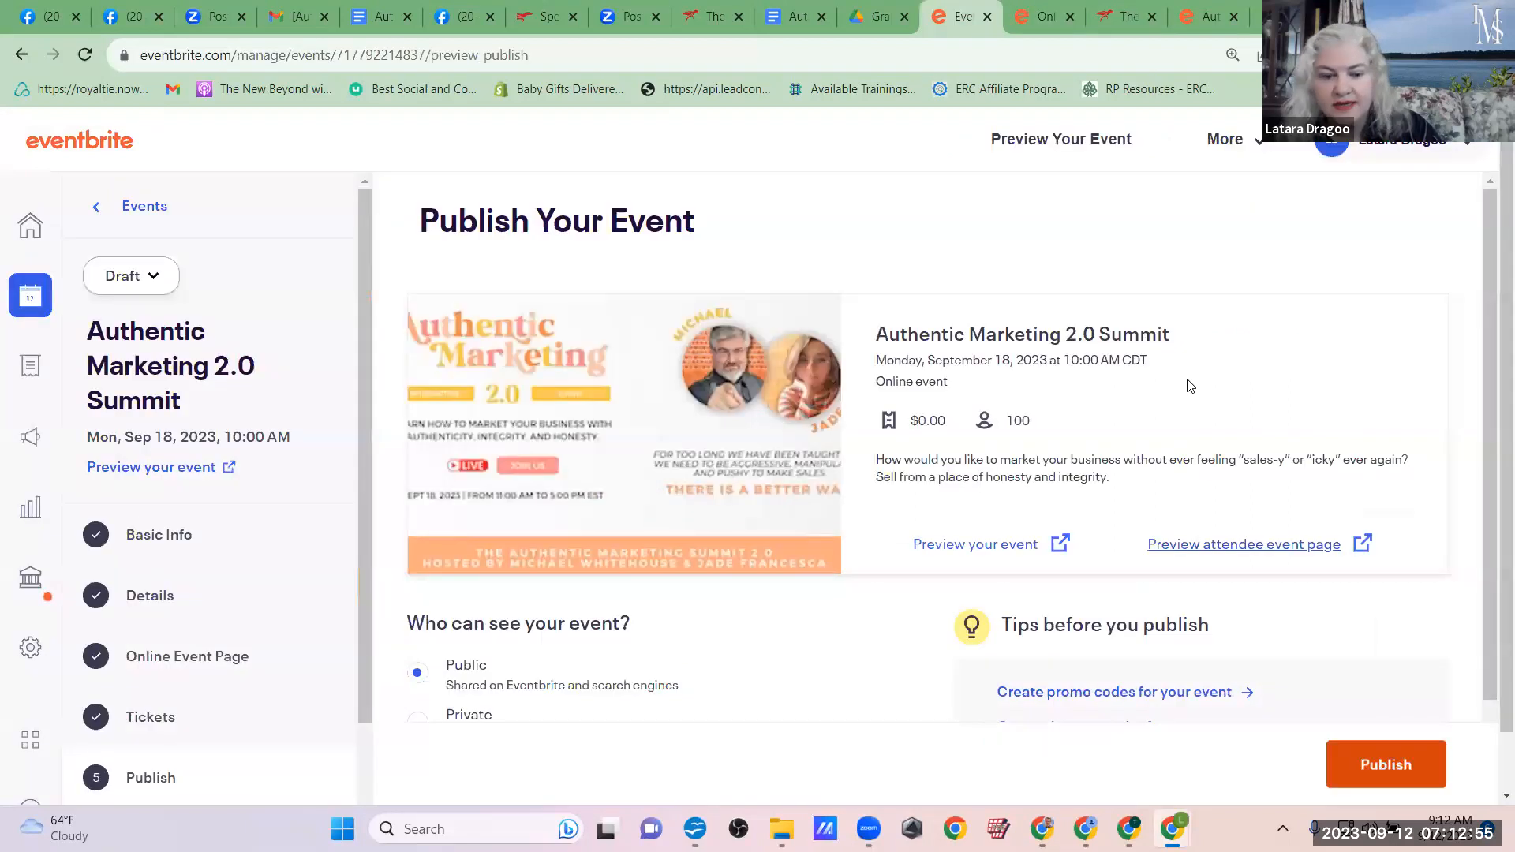
{"action": "scroll", "coordinate": [827, 393], "scroll_direction": "down", "scroll_amount": 3}
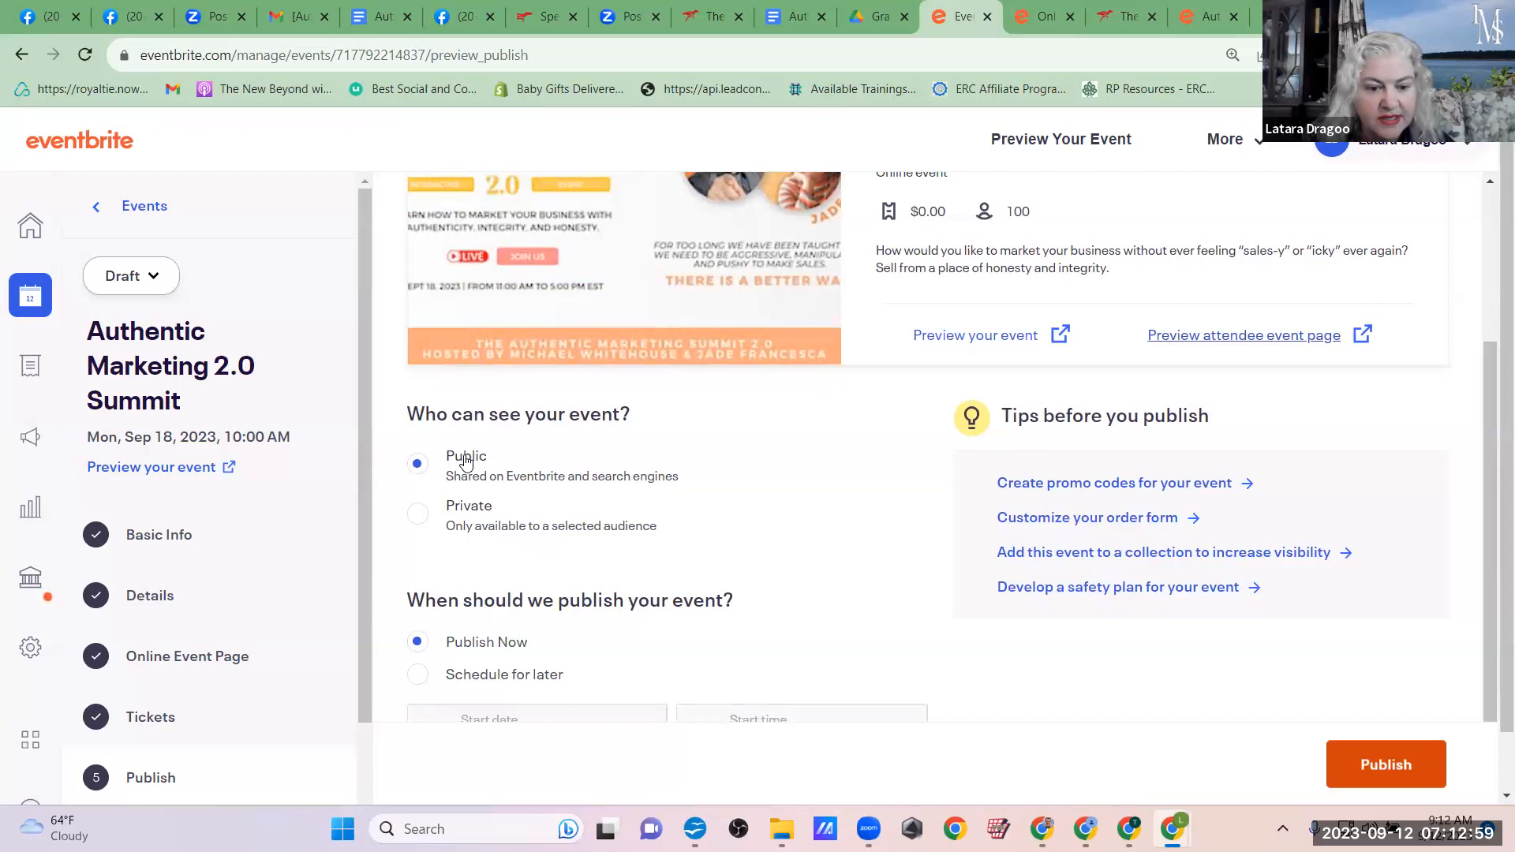
{"action": "scroll", "coordinate": [539, 610], "scroll_direction": "down", "scroll_amount": 1}
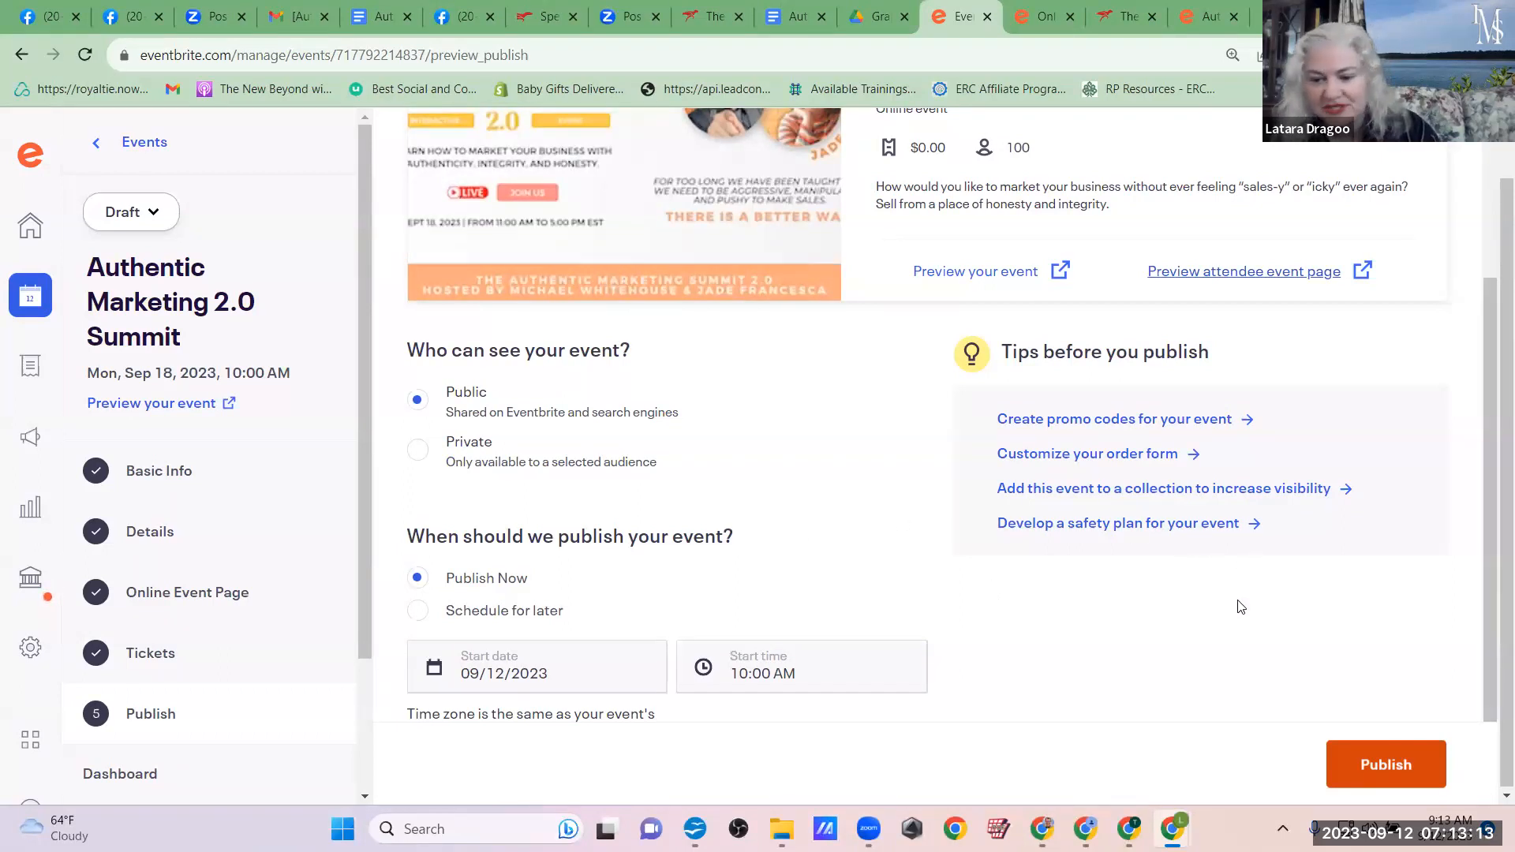
{"action": "left_click", "coordinate": [1371, 778]}
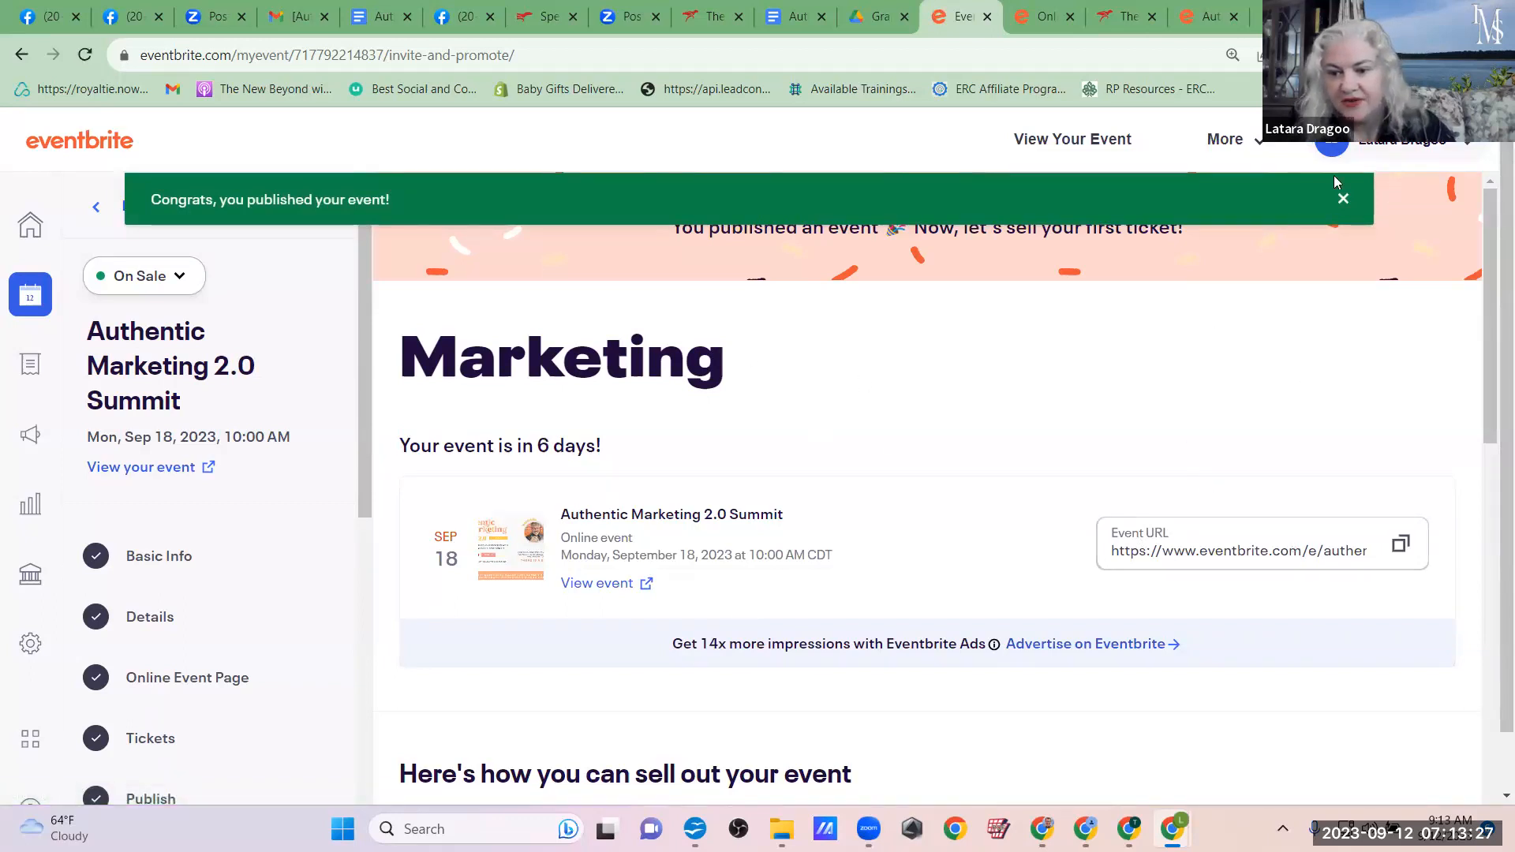
{"action": "left_click", "coordinate": [1341, 201]}
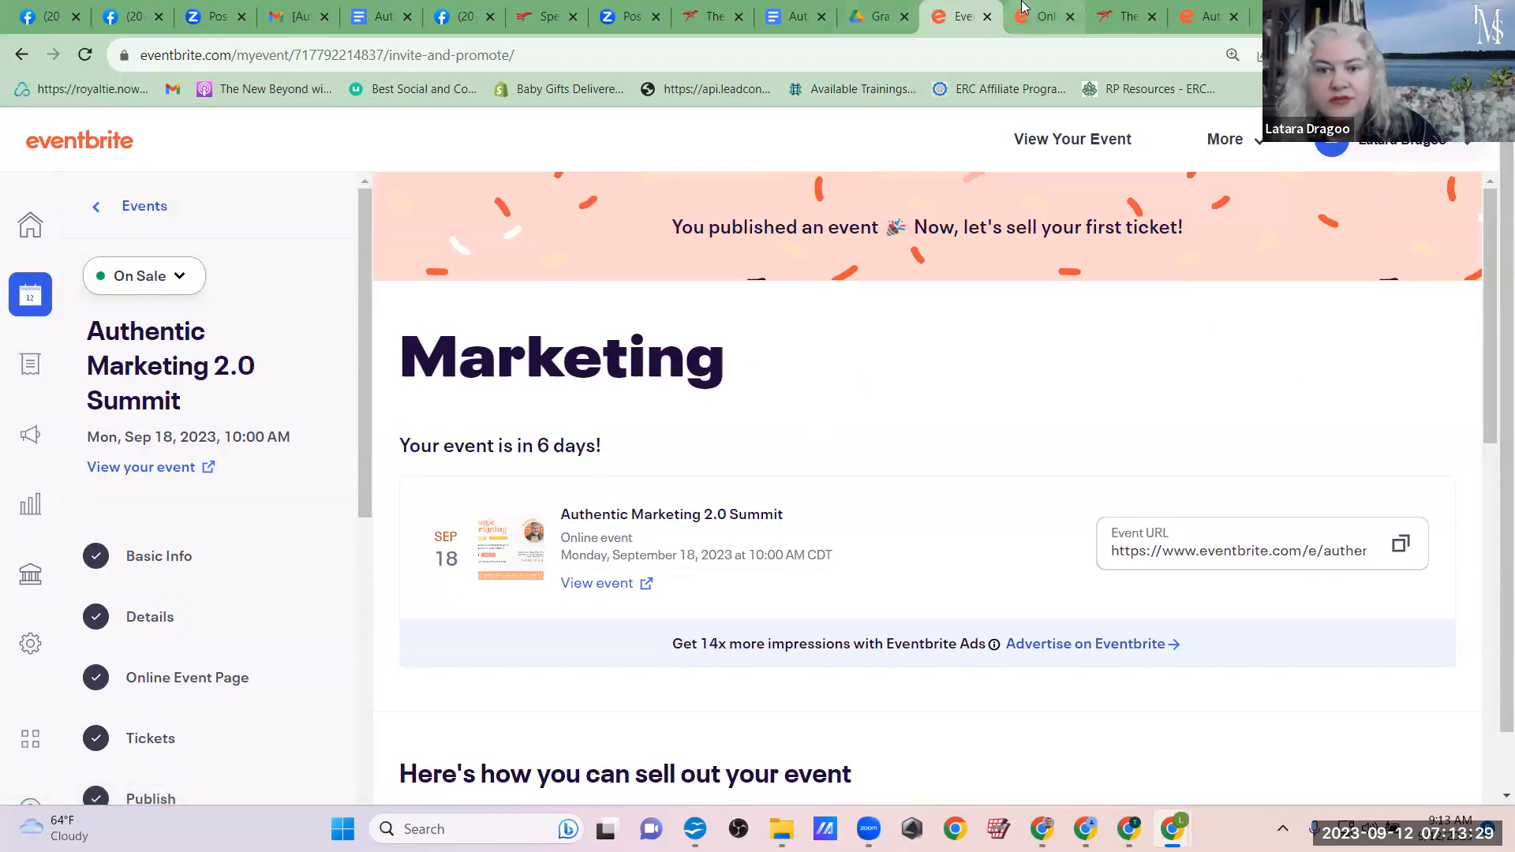
Step: Copy the published event's URL and open the live listing in a new browser tab
{"action": "left_click", "coordinate": [1040, 9]}
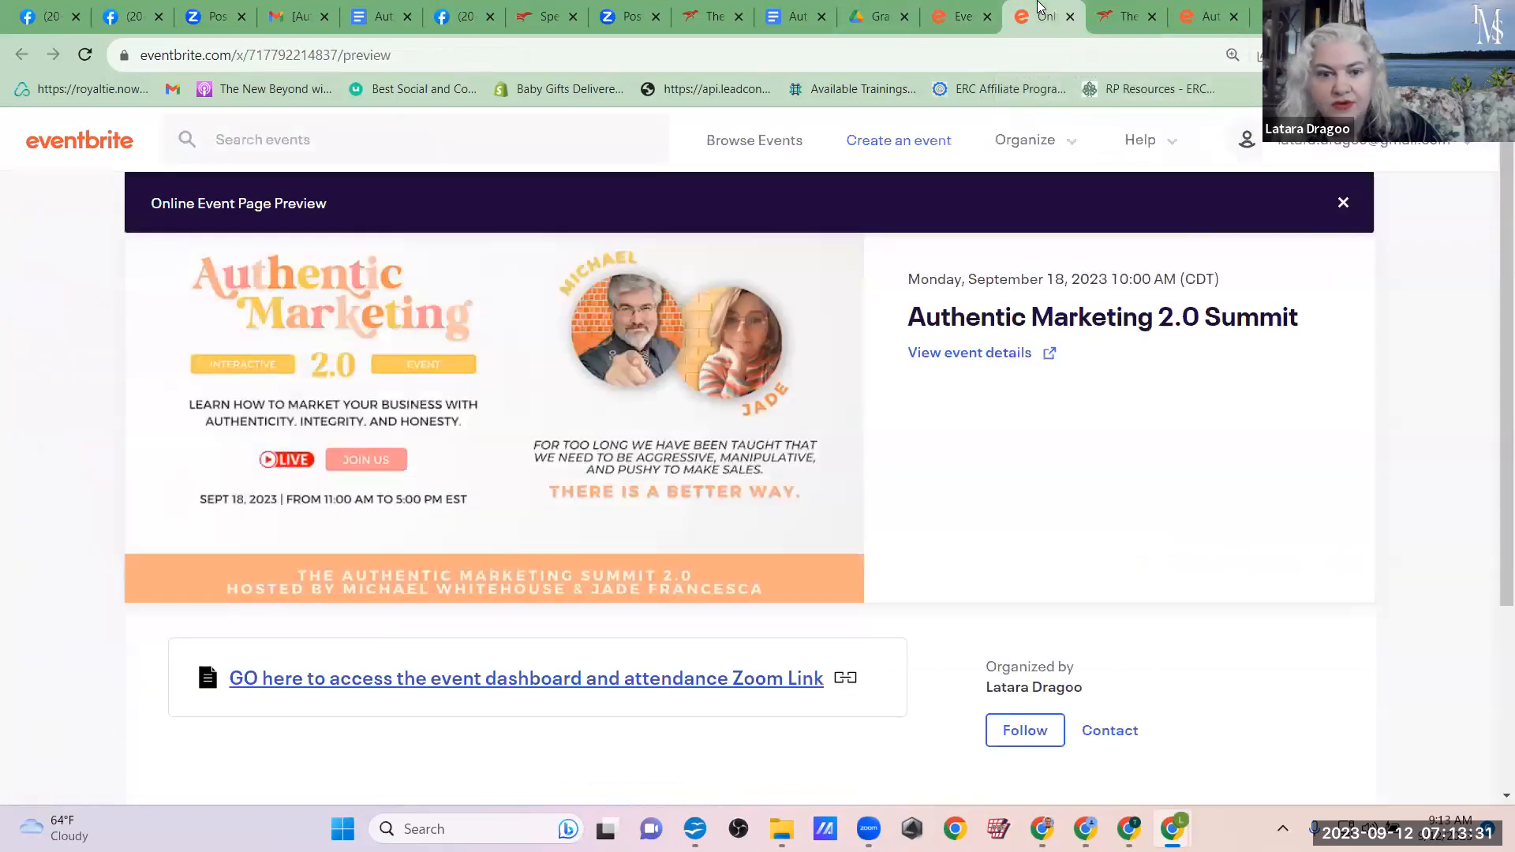
{"action": "left_click", "coordinate": [958, 16]}
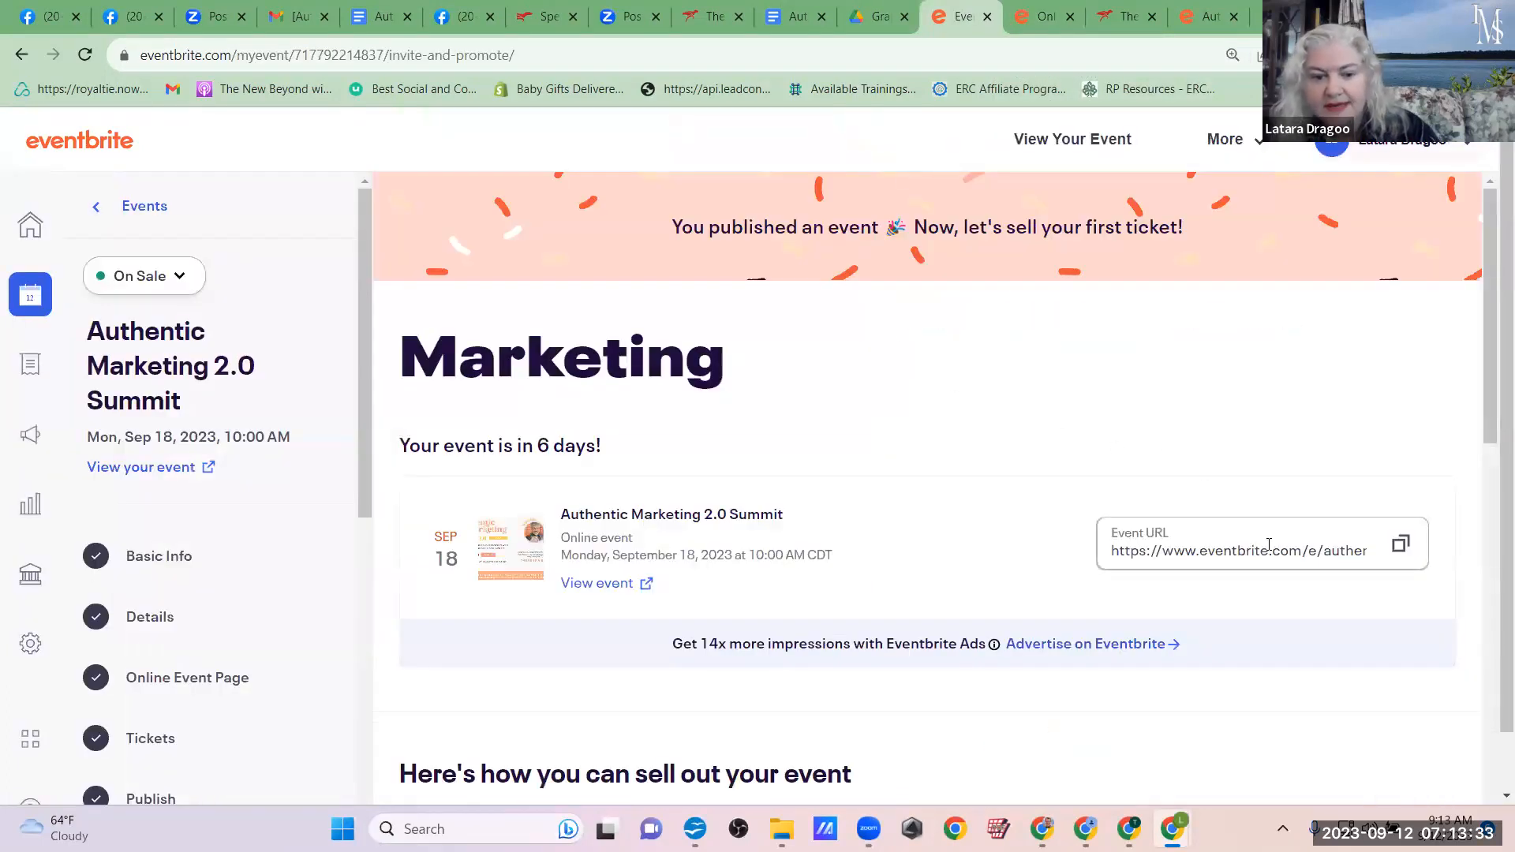
{"action": "left_click", "coordinate": [1401, 547]}
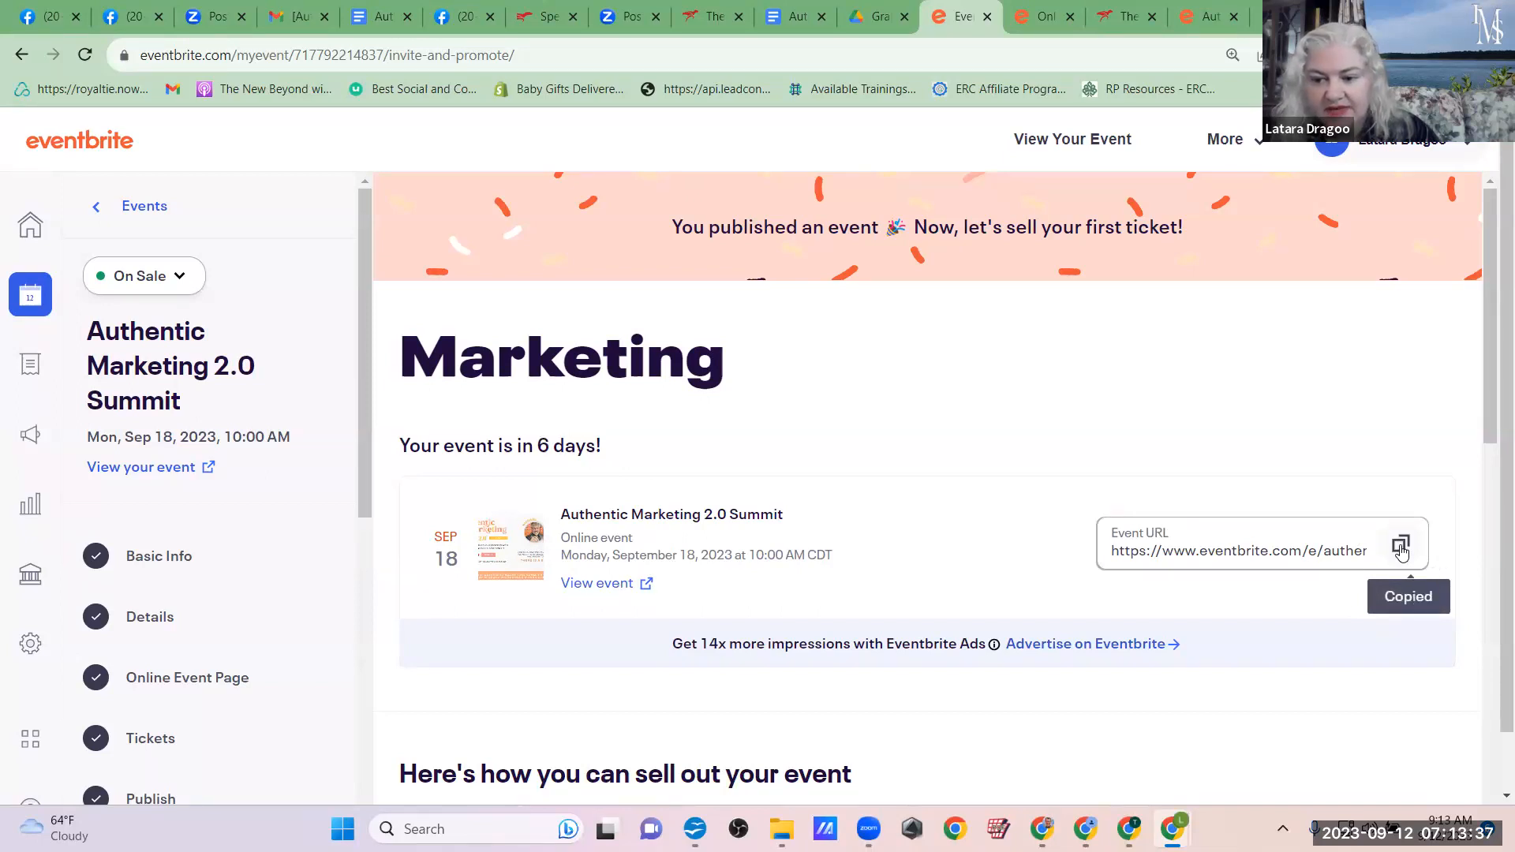
{"action": "left_click", "coordinate": [1401, 549]}
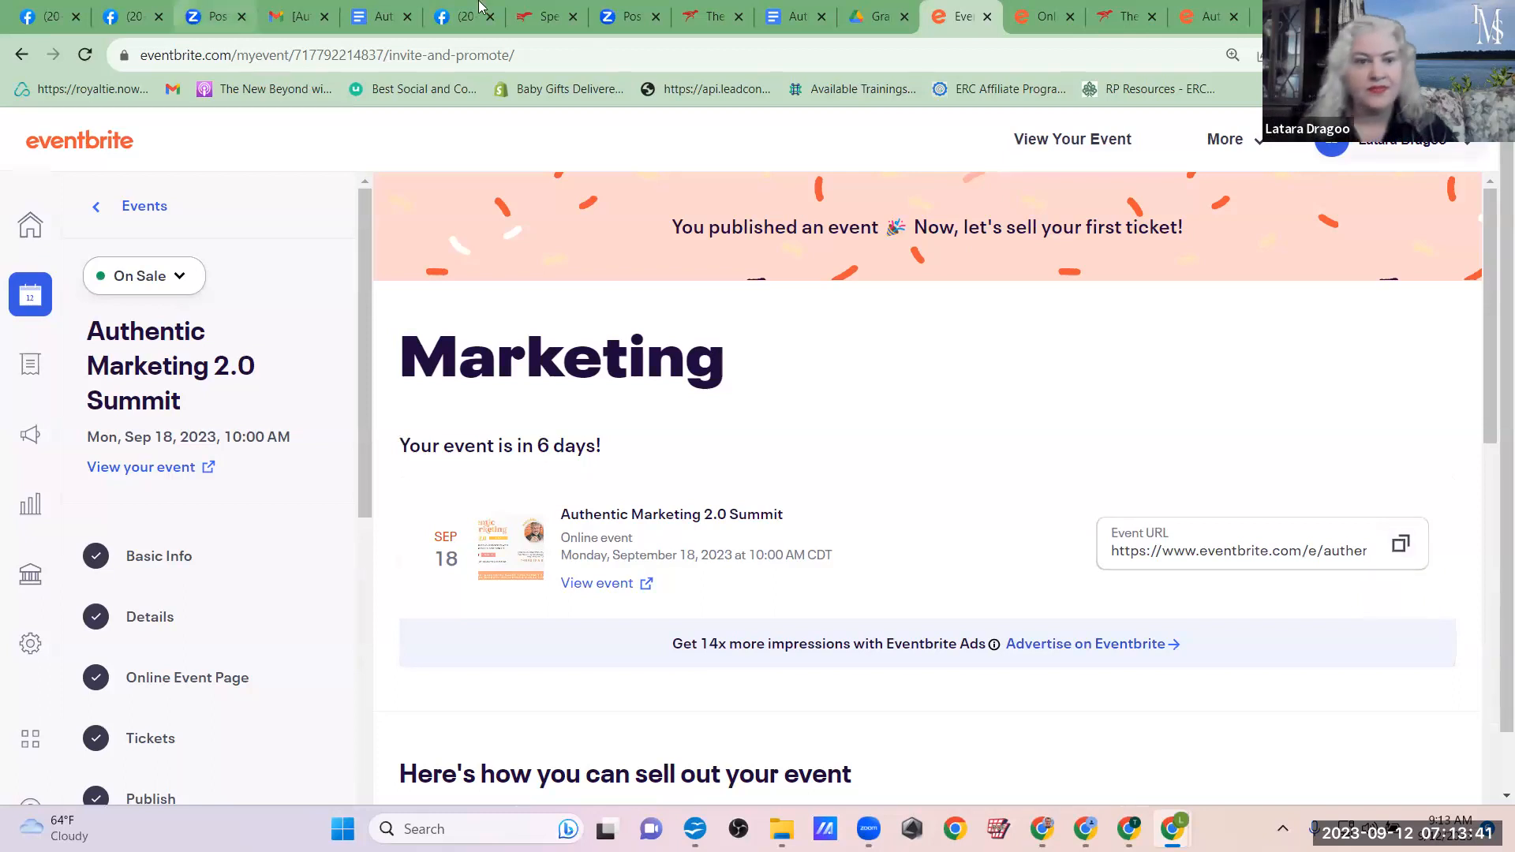
{"action": "key", "text": "ctrl+t"}
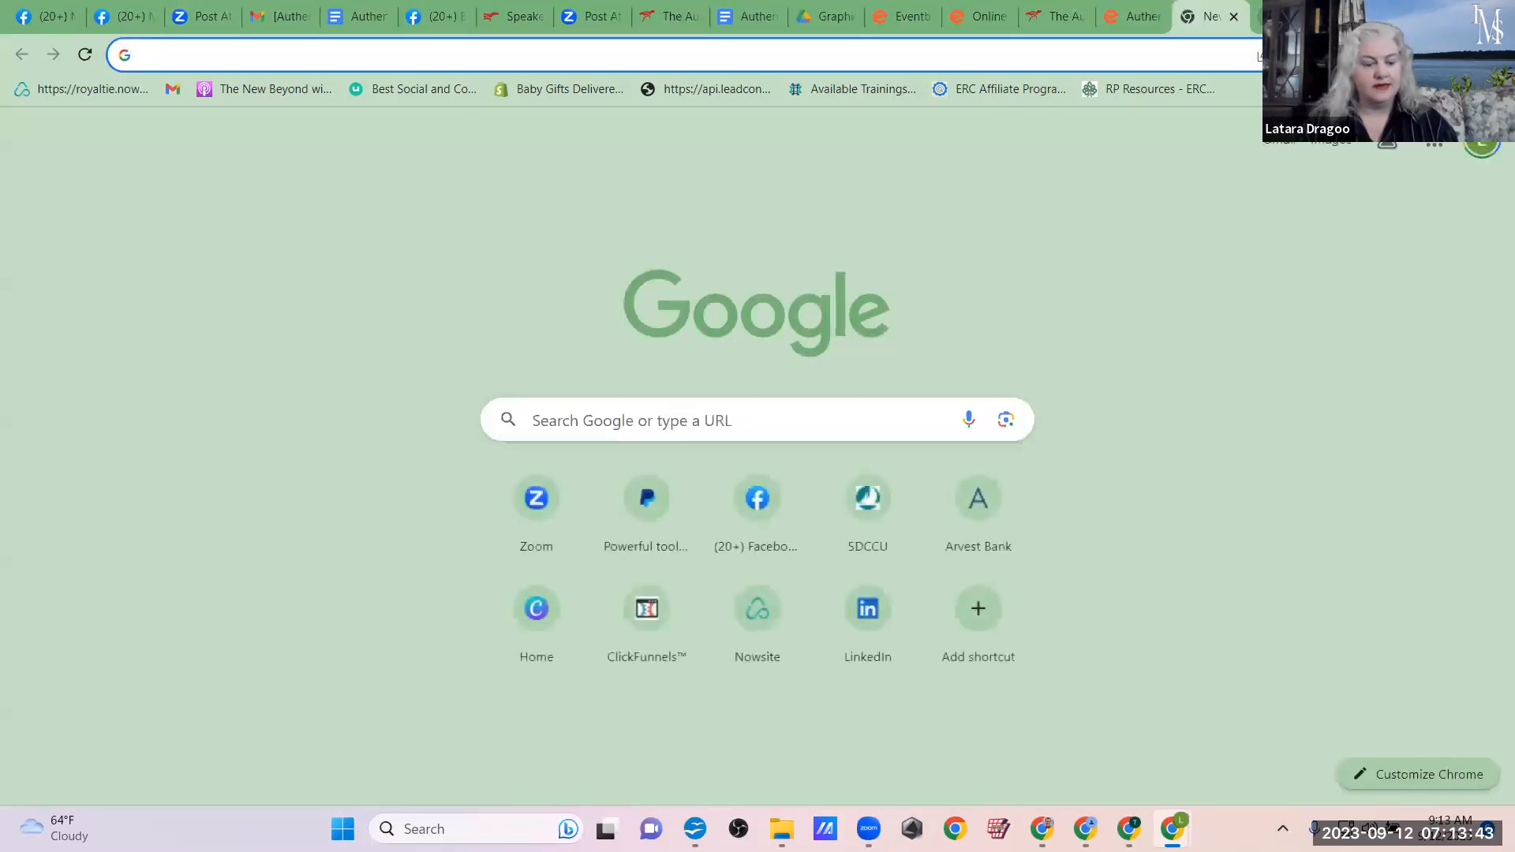
{"action": "key", "text": "ctrl+v"}
{"action": "key", "text": "Return"}
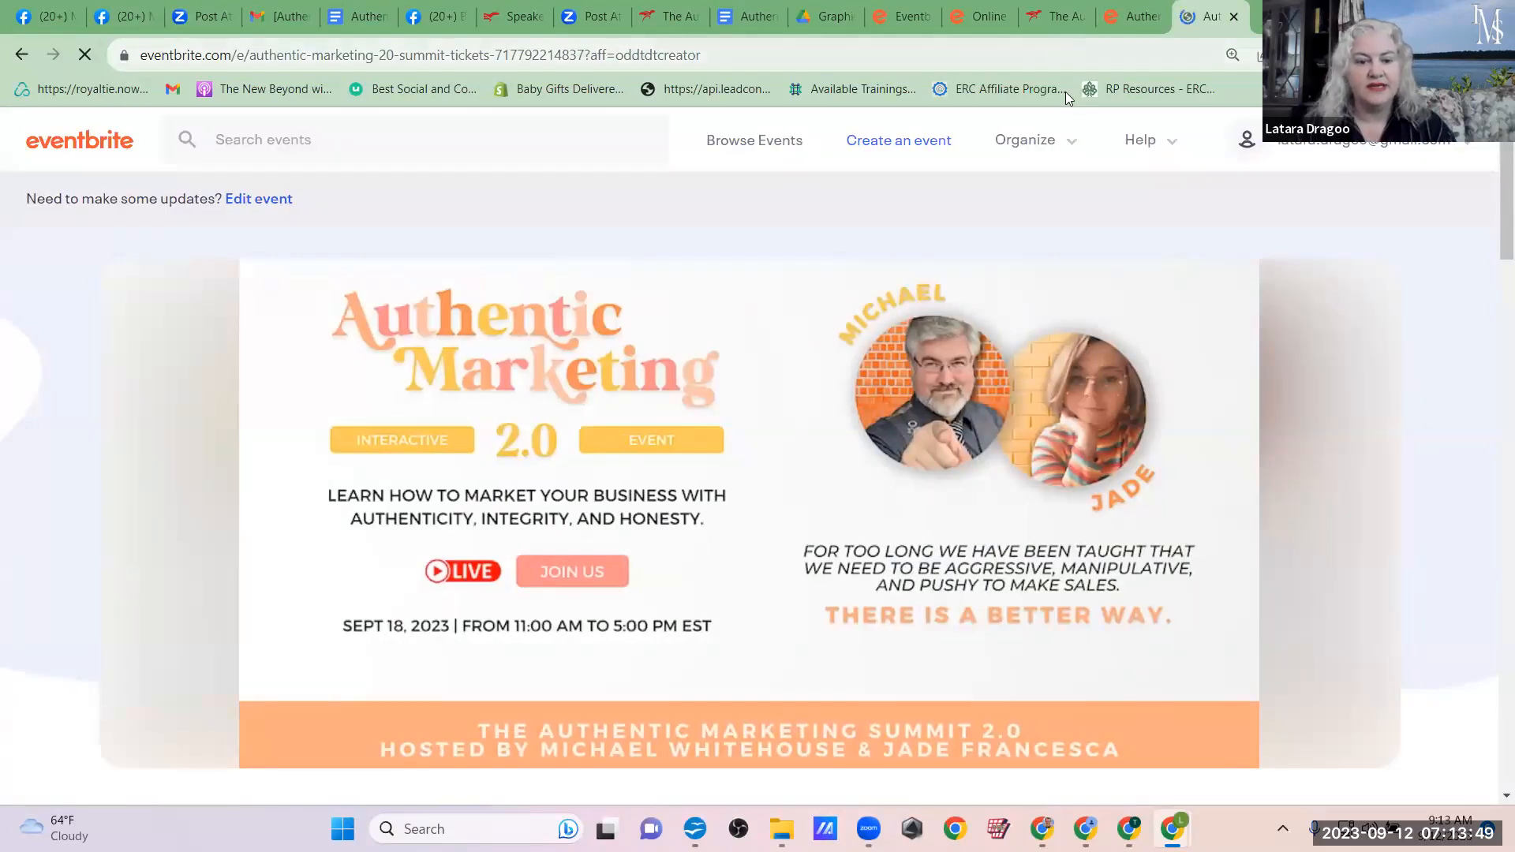
Step: Return to the event's marketing page, look over the promotion options and start creating an email campaign
{"action": "left_click", "coordinate": [1115, 10]}
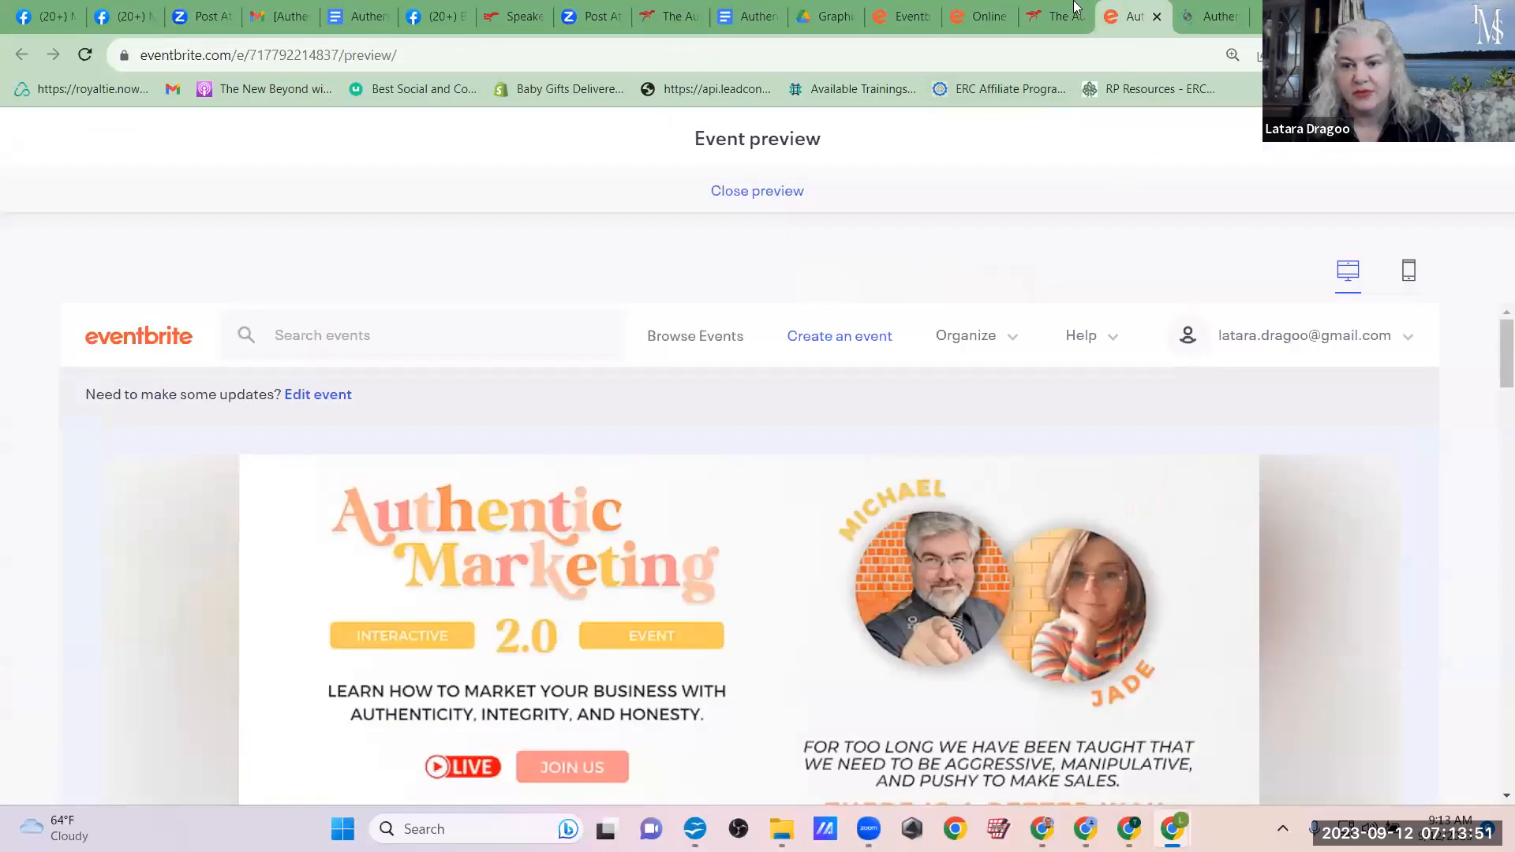
{"action": "left_click", "coordinate": [875, 10]}
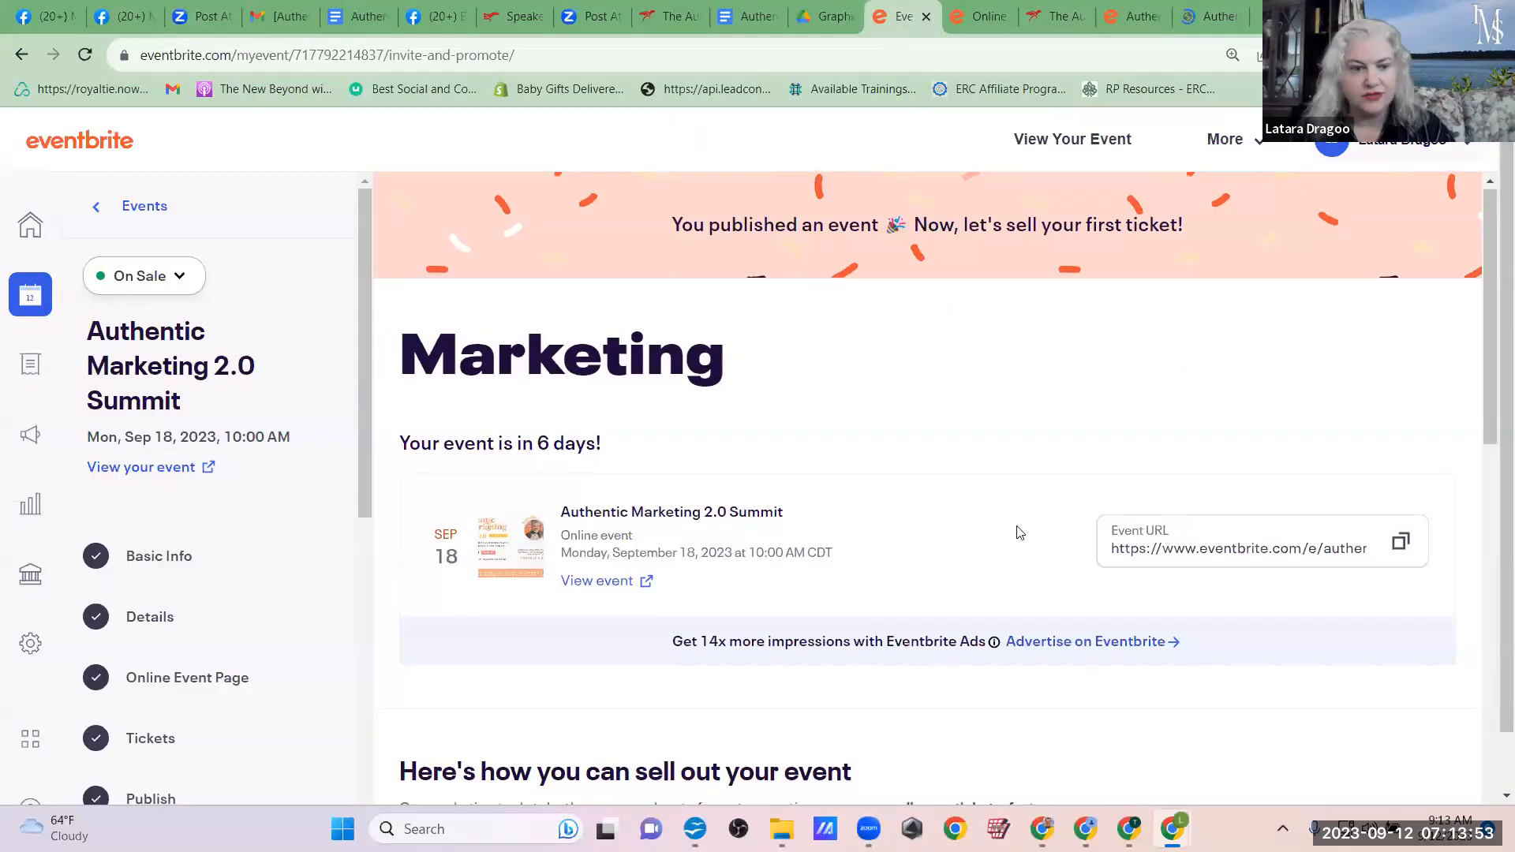
{"action": "scroll", "coordinate": [1018, 532], "scroll_direction": "down", "scroll_amount": 4}
{"action": "scroll", "coordinate": [1017, 533], "scroll_direction": "down", "scroll_amount": 5}
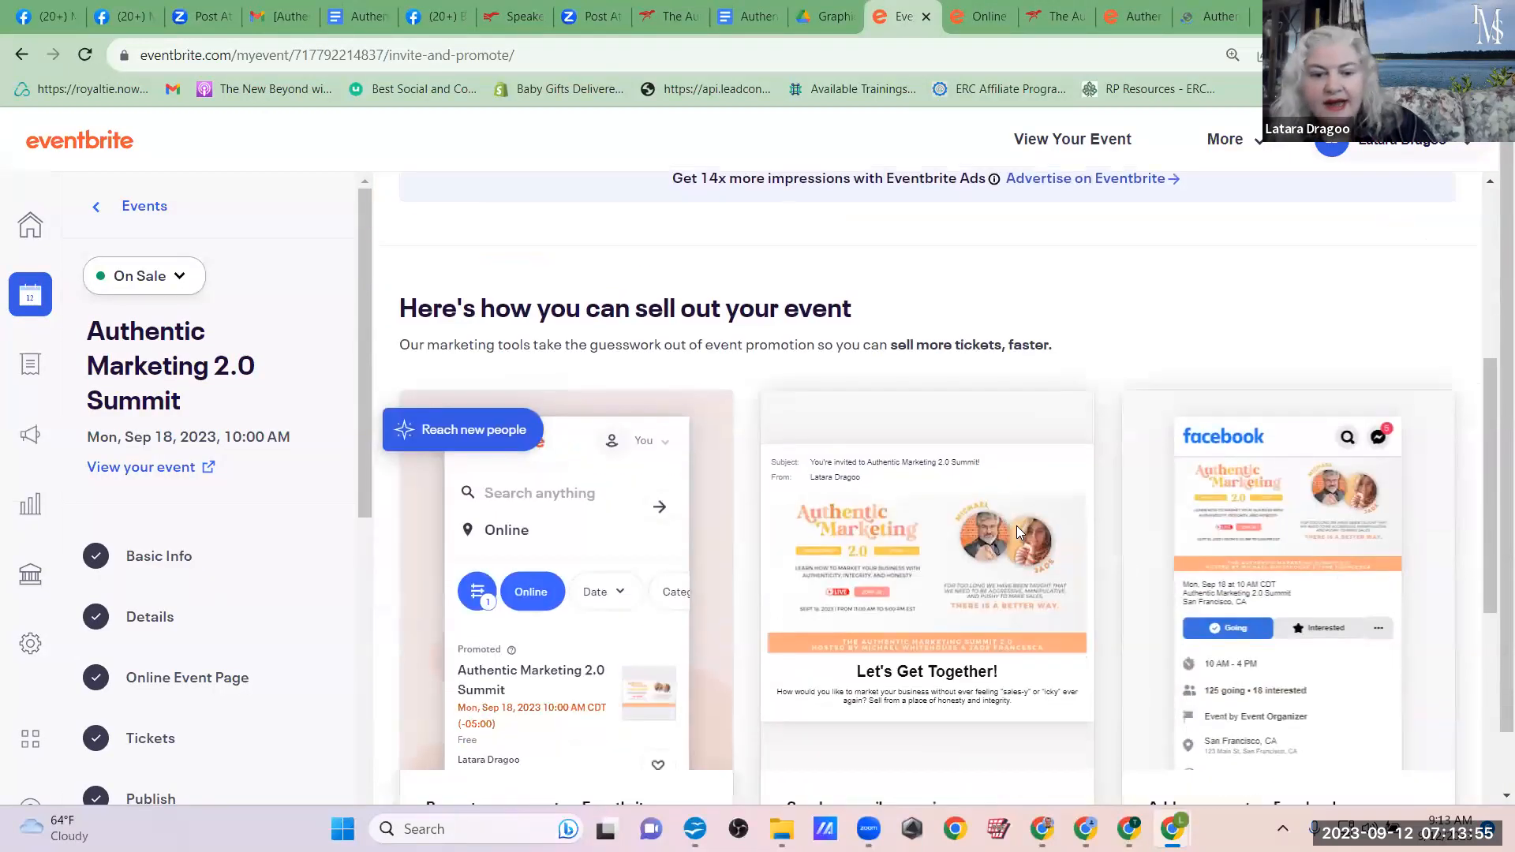
{"action": "scroll", "coordinate": [1017, 527], "scroll_direction": "up", "scroll_amount": 1}
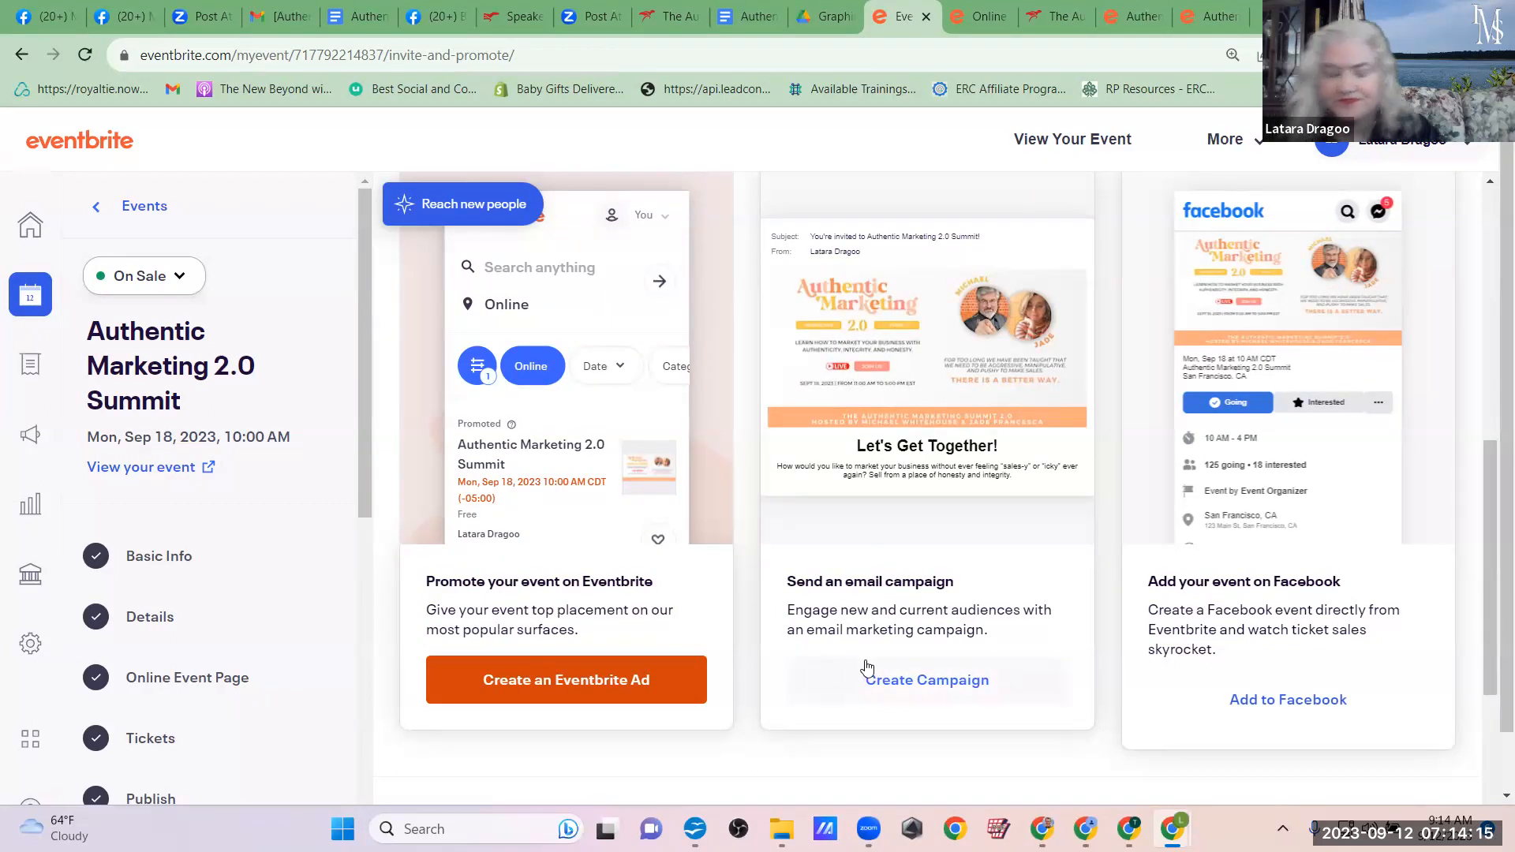
{"action": "left_click", "coordinate": [928, 680]}
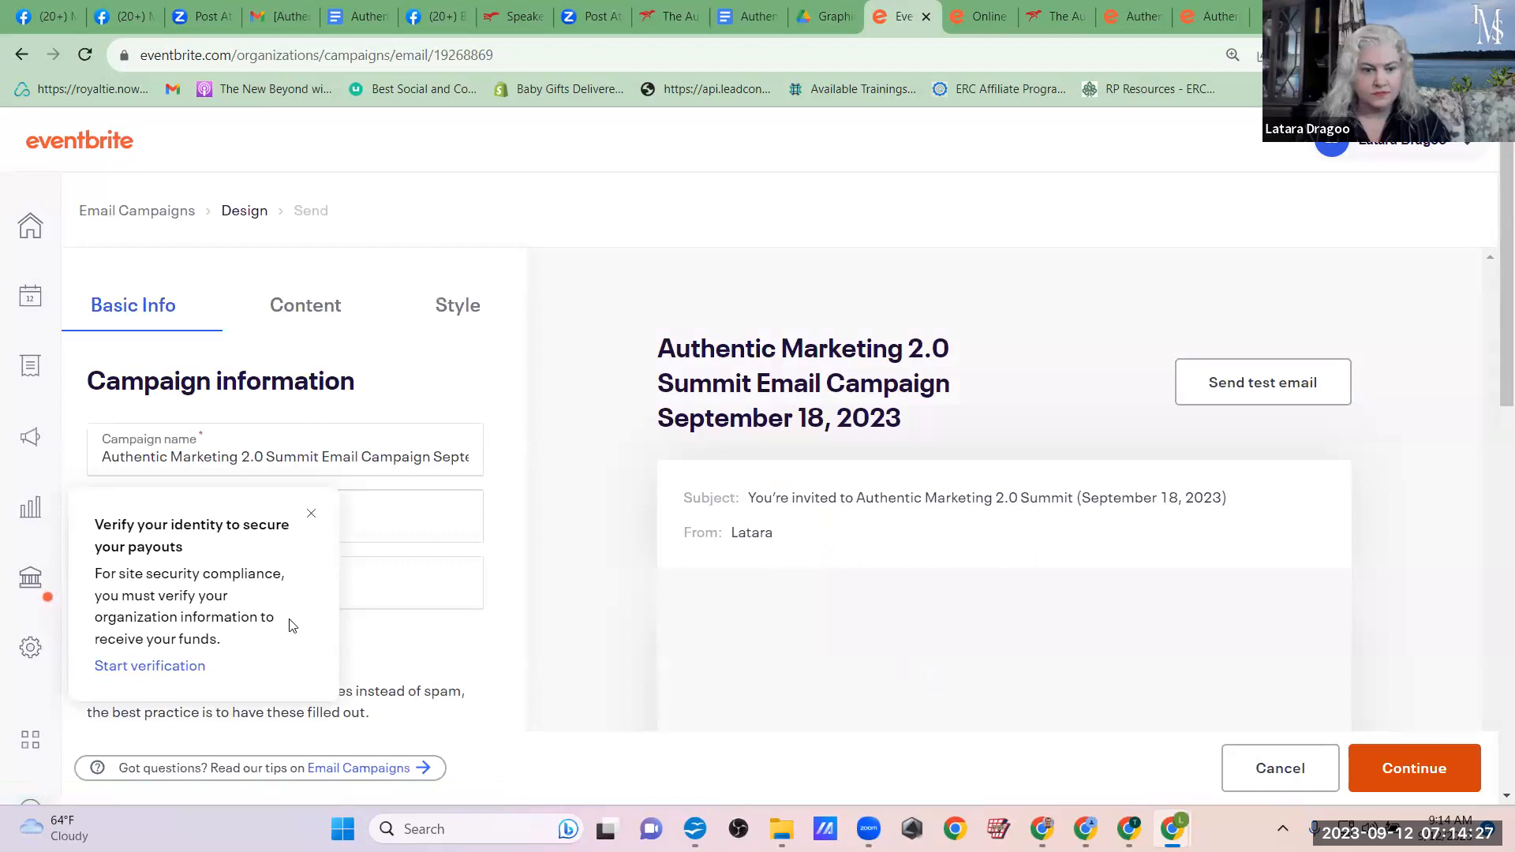
Step: Dismiss the identity verification notice and review the email campaign's basic information, footer fields and email preview
{"action": "left_click", "coordinate": [313, 511]}
{"action": "scroll", "coordinate": [486, 522], "scroll_direction": "down", "scroll_amount": 3}
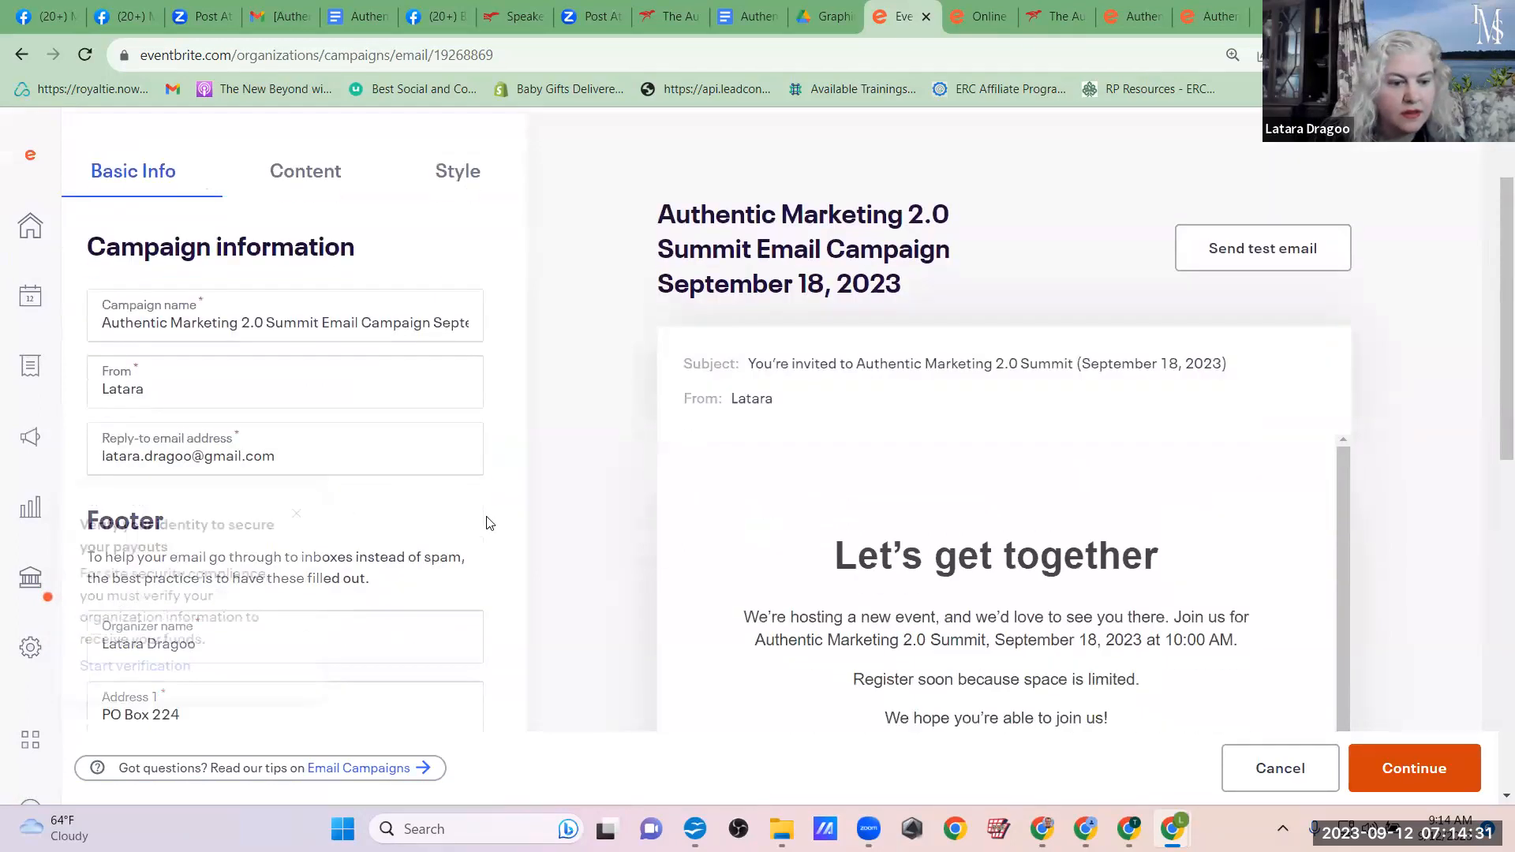
{"action": "left_click", "coordinate": [313, 518]}
{"action": "scroll", "coordinate": [508, 518], "scroll_direction": "down", "scroll_amount": 5}
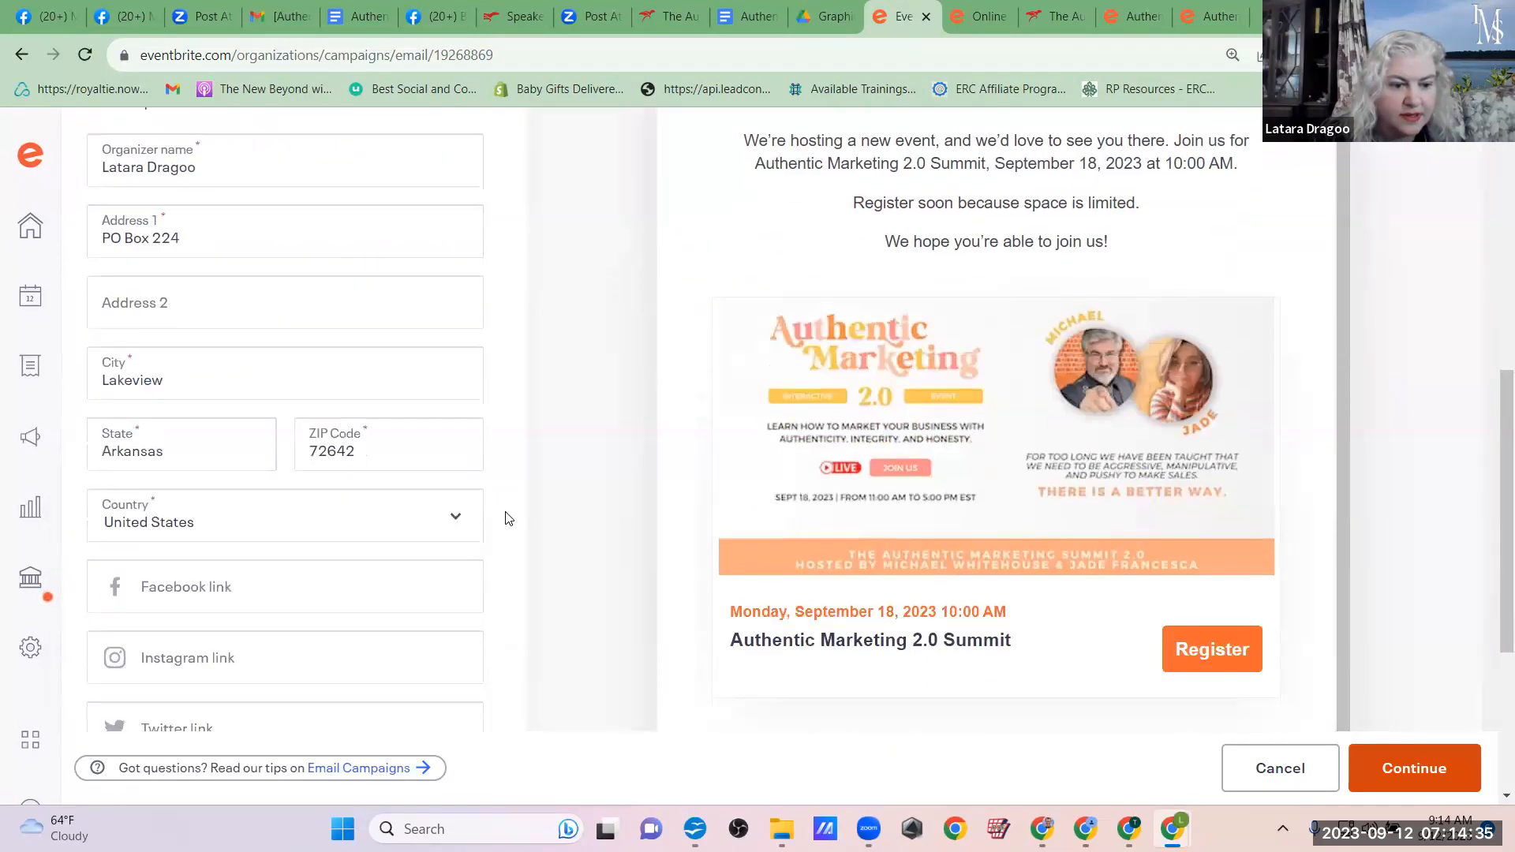
{"action": "scroll", "coordinate": [508, 518], "scroll_direction": "down", "scroll_amount": 3}
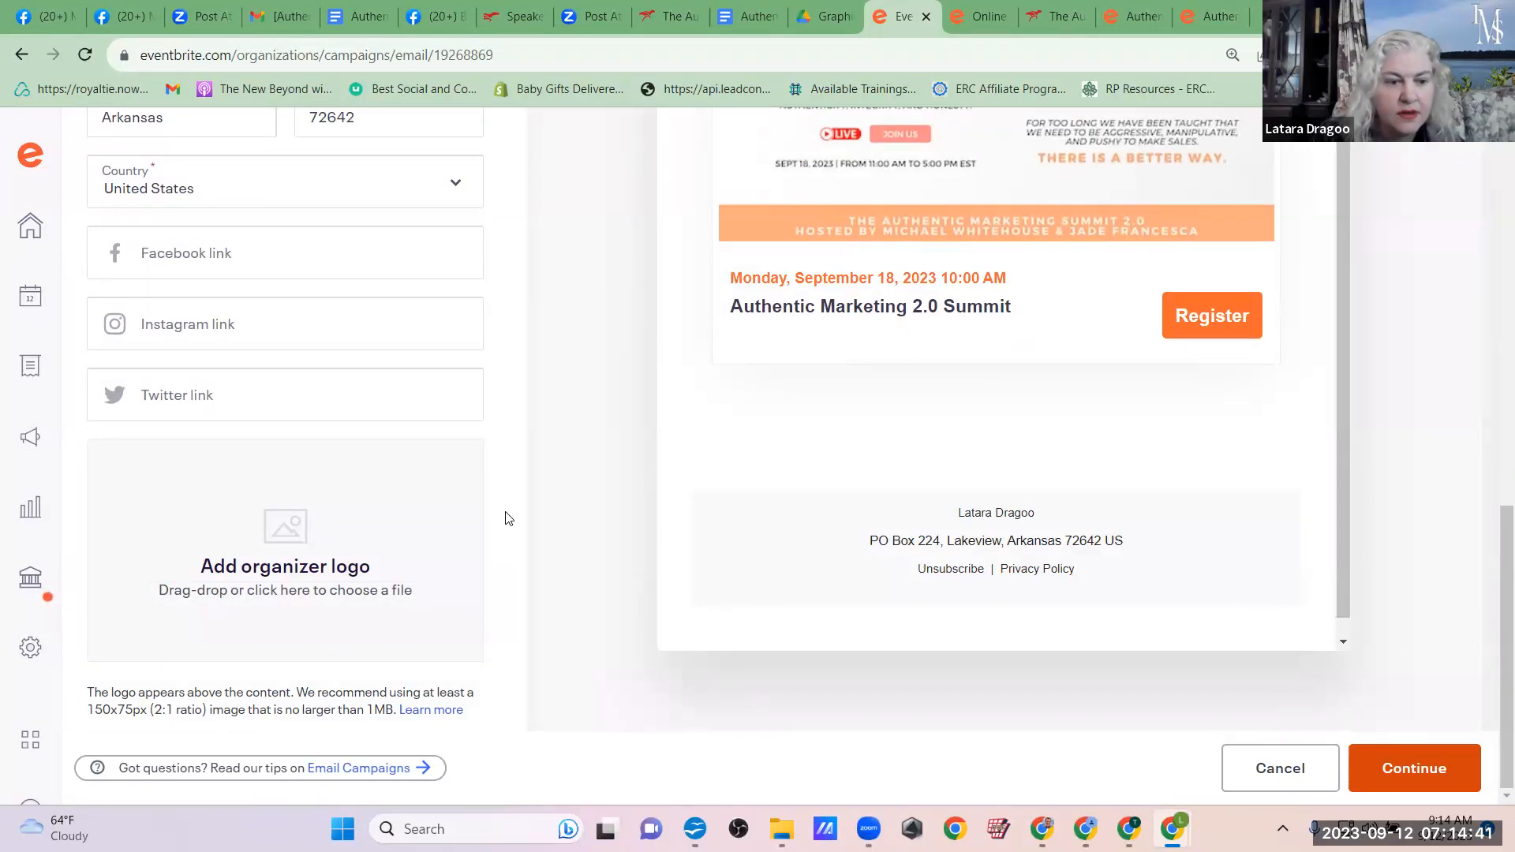
{"action": "scroll", "coordinate": [508, 518], "scroll_direction": "up", "scroll_amount": 1}
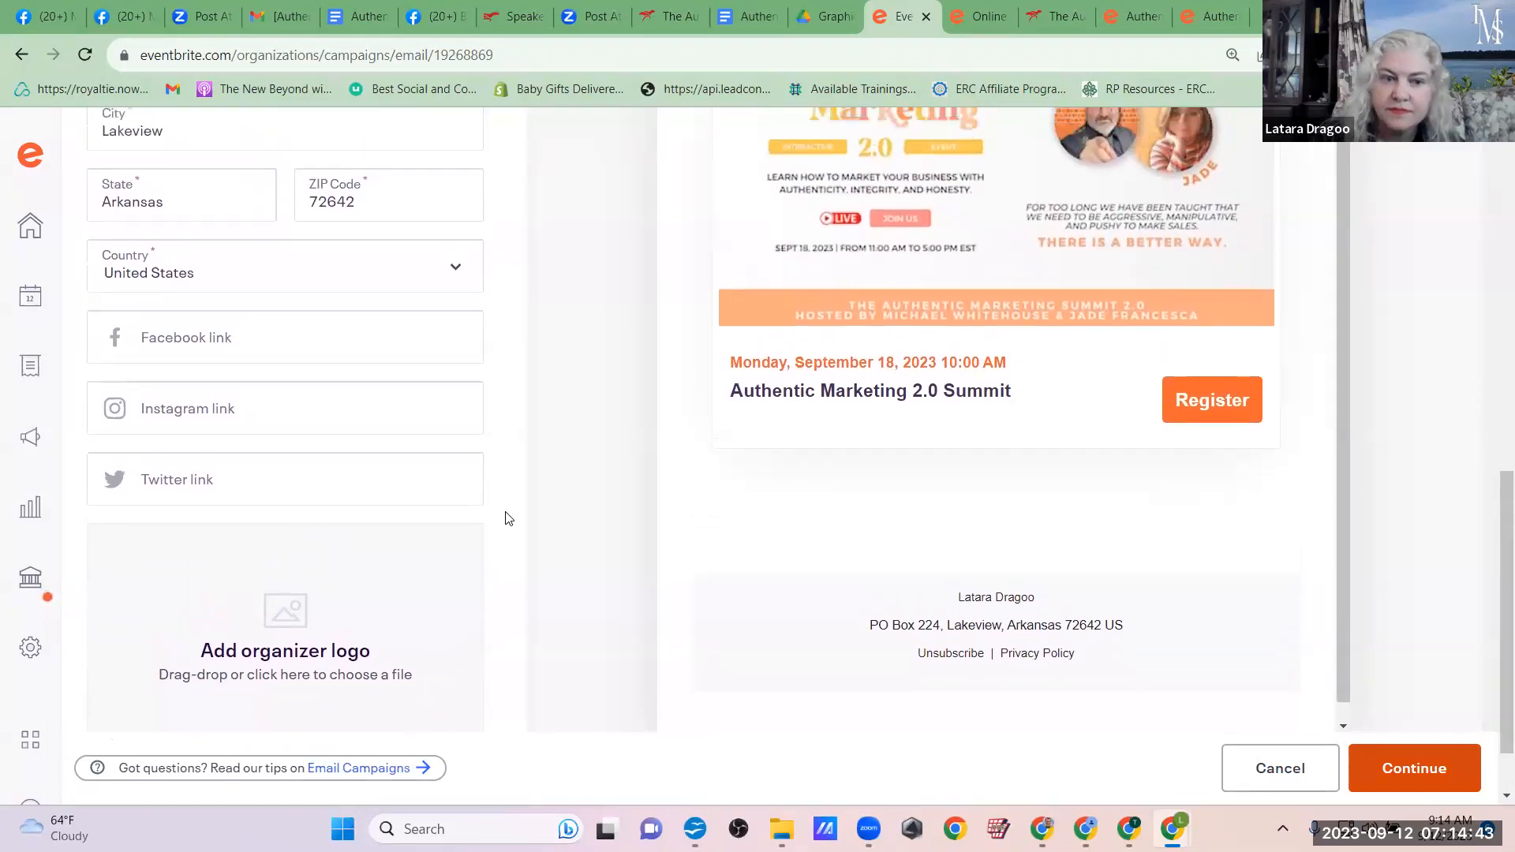
Step: Add the Authorpreneur 101 Summit to the events featured in the email campaign's content
{"action": "scroll", "coordinate": [508, 519], "scroll_direction": "up", "scroll_amount": 5}
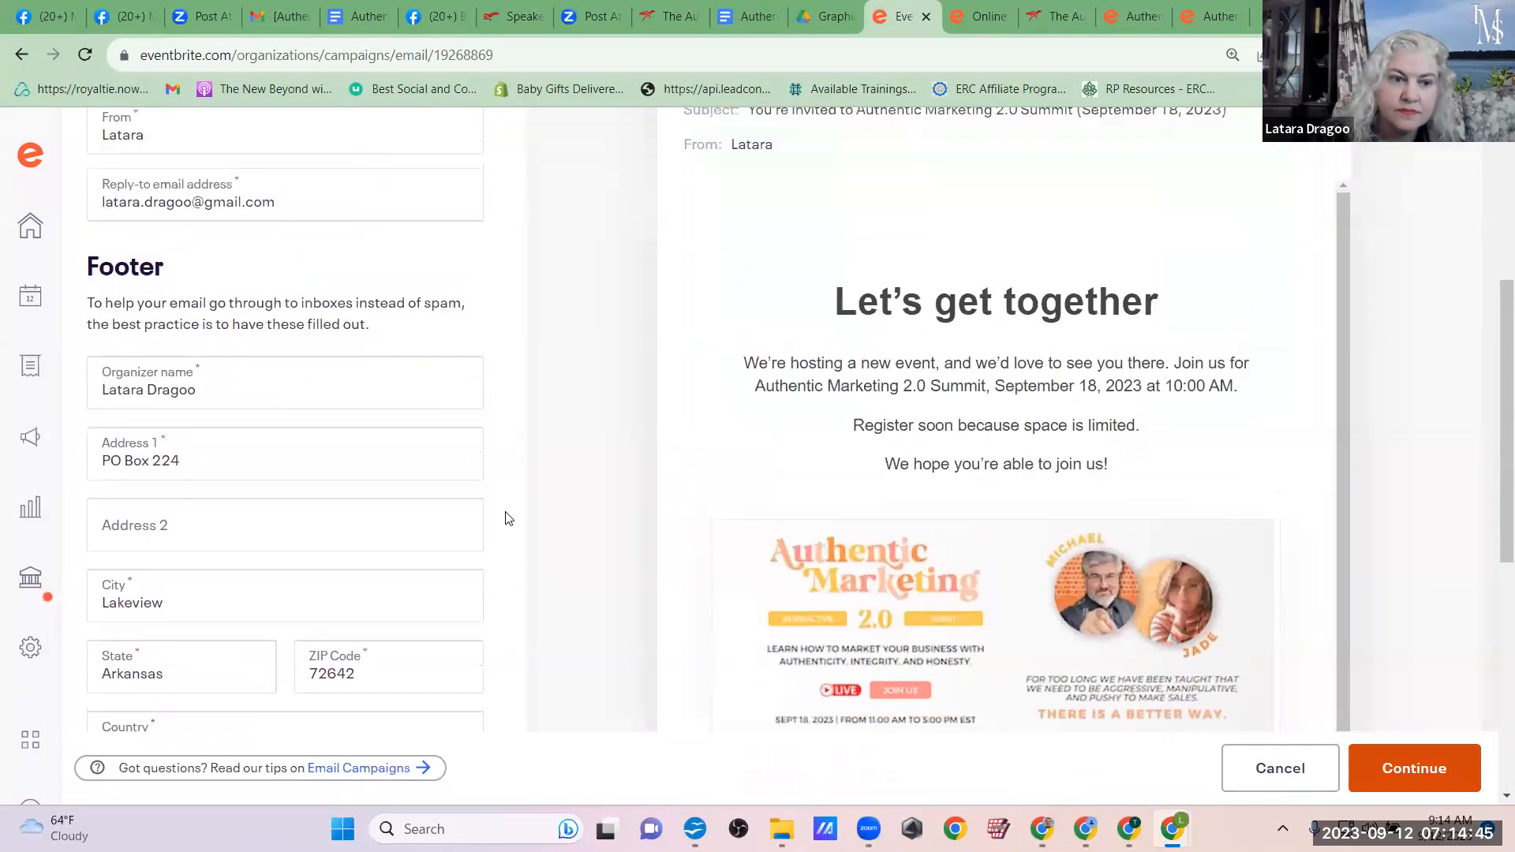
{"action": "scroll", "coordinate": [508, 518], "scroll_direction": "up", "scroll_amount": 5}
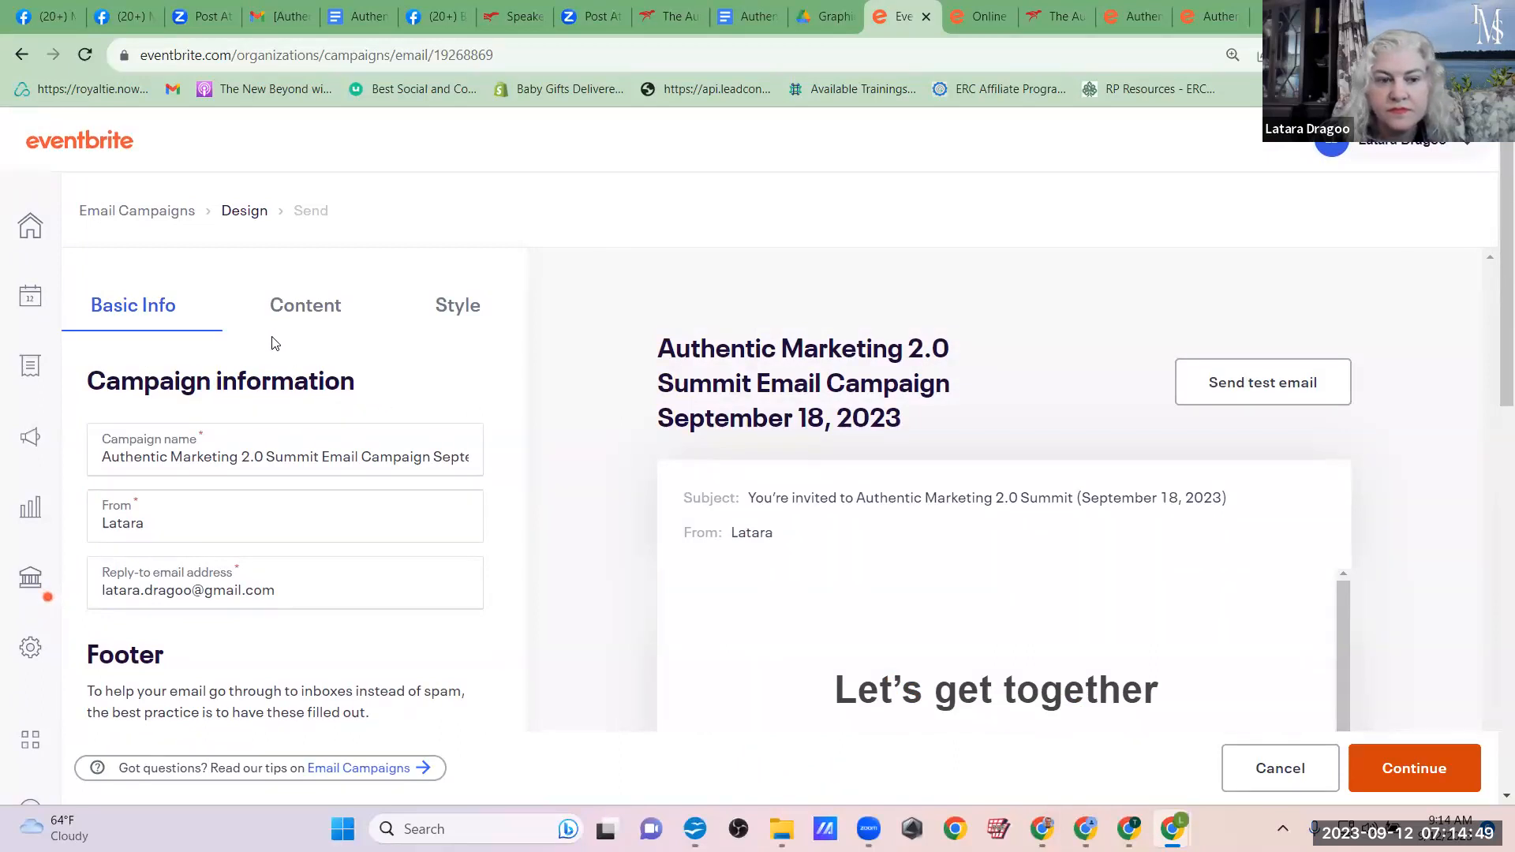
{"action": "left_click", "coordinate": [306, 308]}
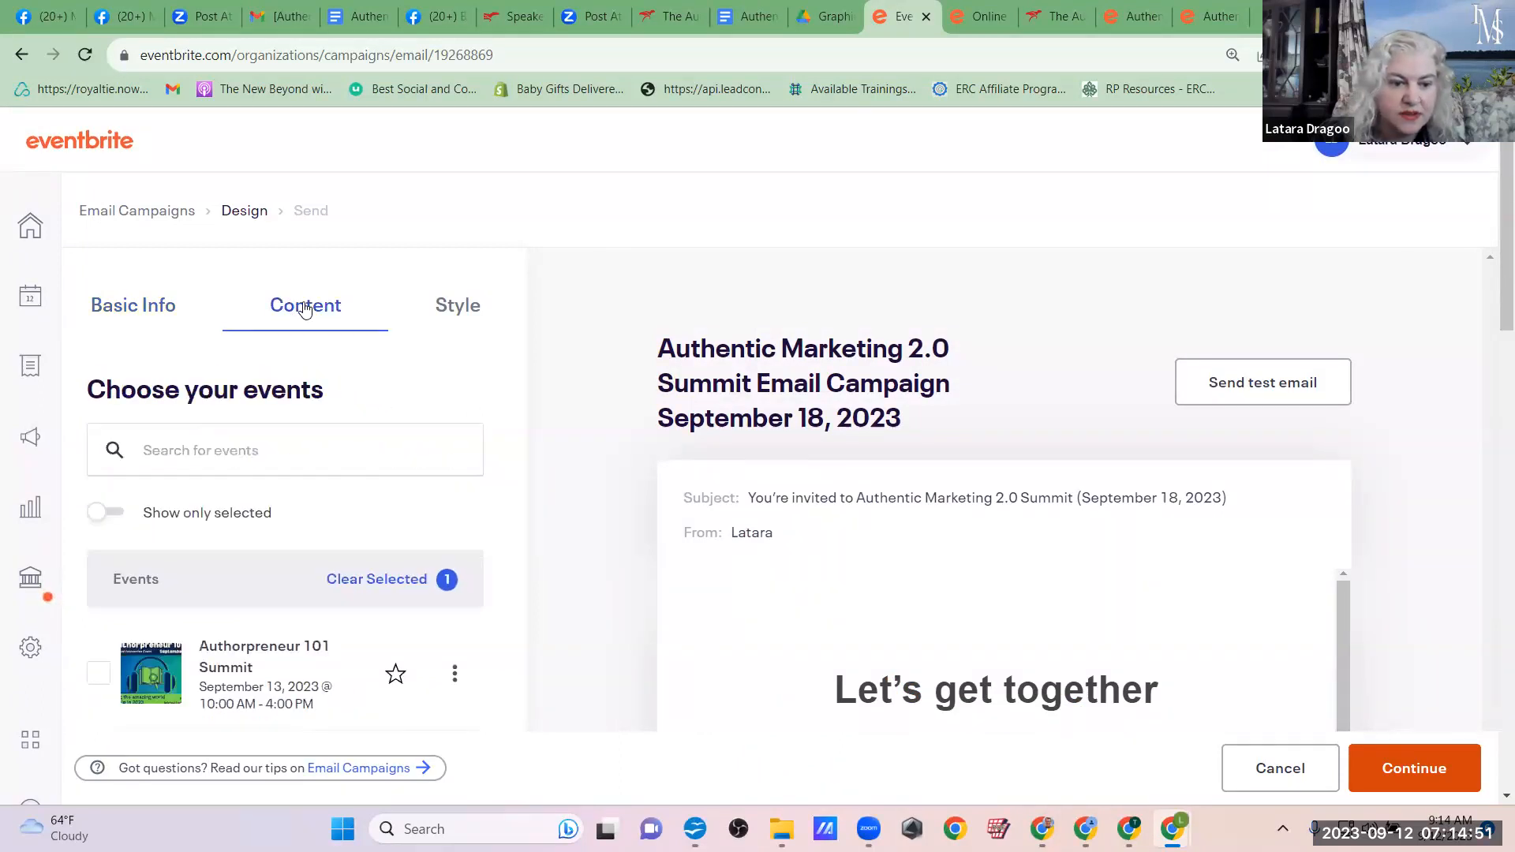
{"action": "scroll", "coordinate": [348, 467], "scroll_direction": "down", "scroll_amount": 4}
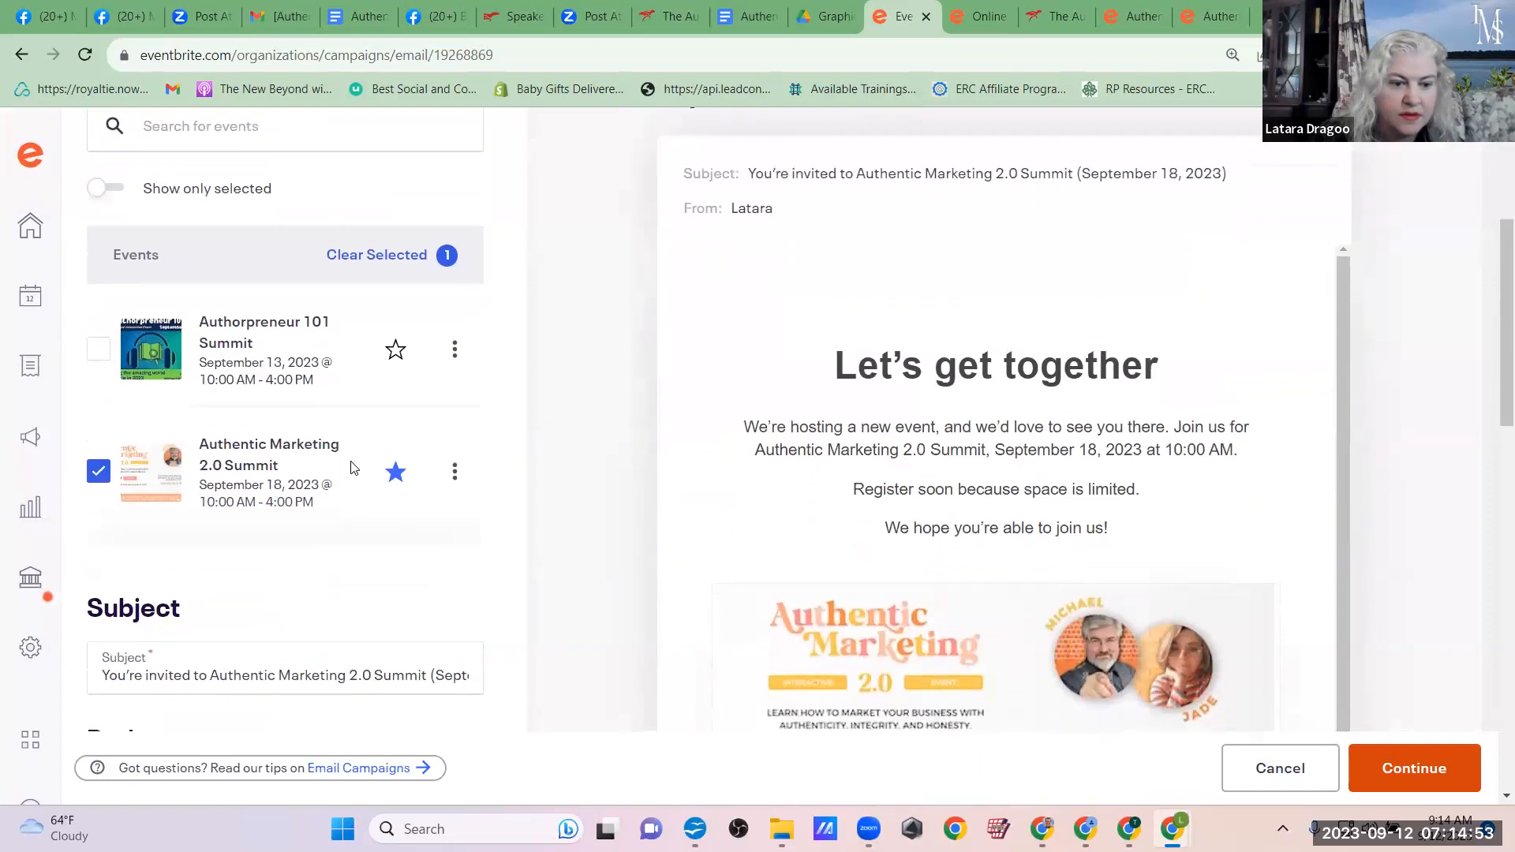
{"action": "left_click", "coordinate": [98, 338]}
Step: Review the campaign's subject, body, header image and link options, plus the background image and color styling
{"action": "scroll", "coordinate": [491, 524], "scroll_direction": "down", "scroll_amount": 5}
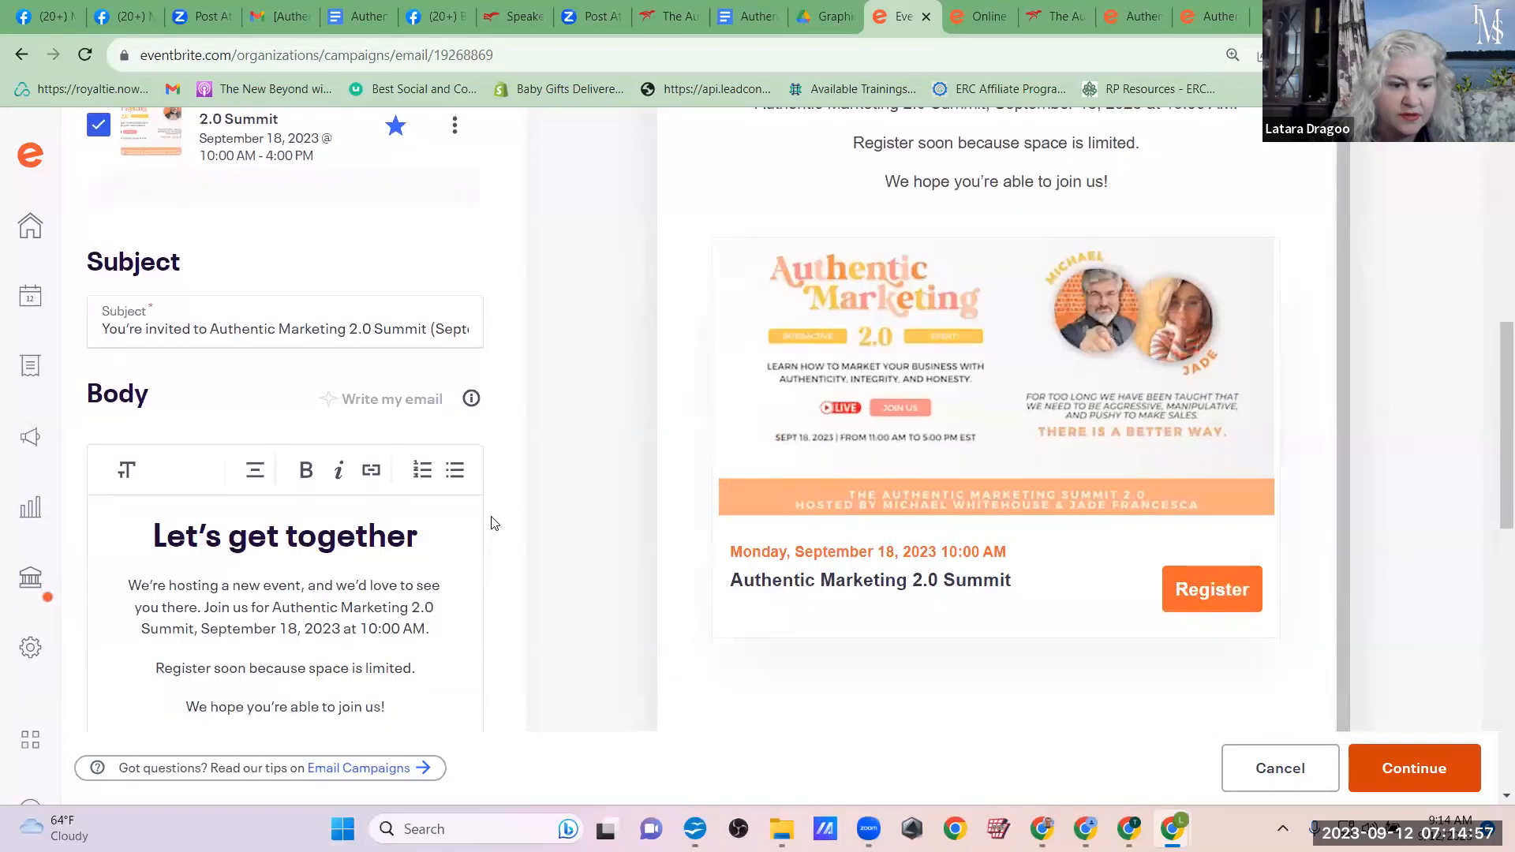
{"action": "scroll", "coordinate": [492, 523], "scroll_direction": "down", "scroll_amount": 10}
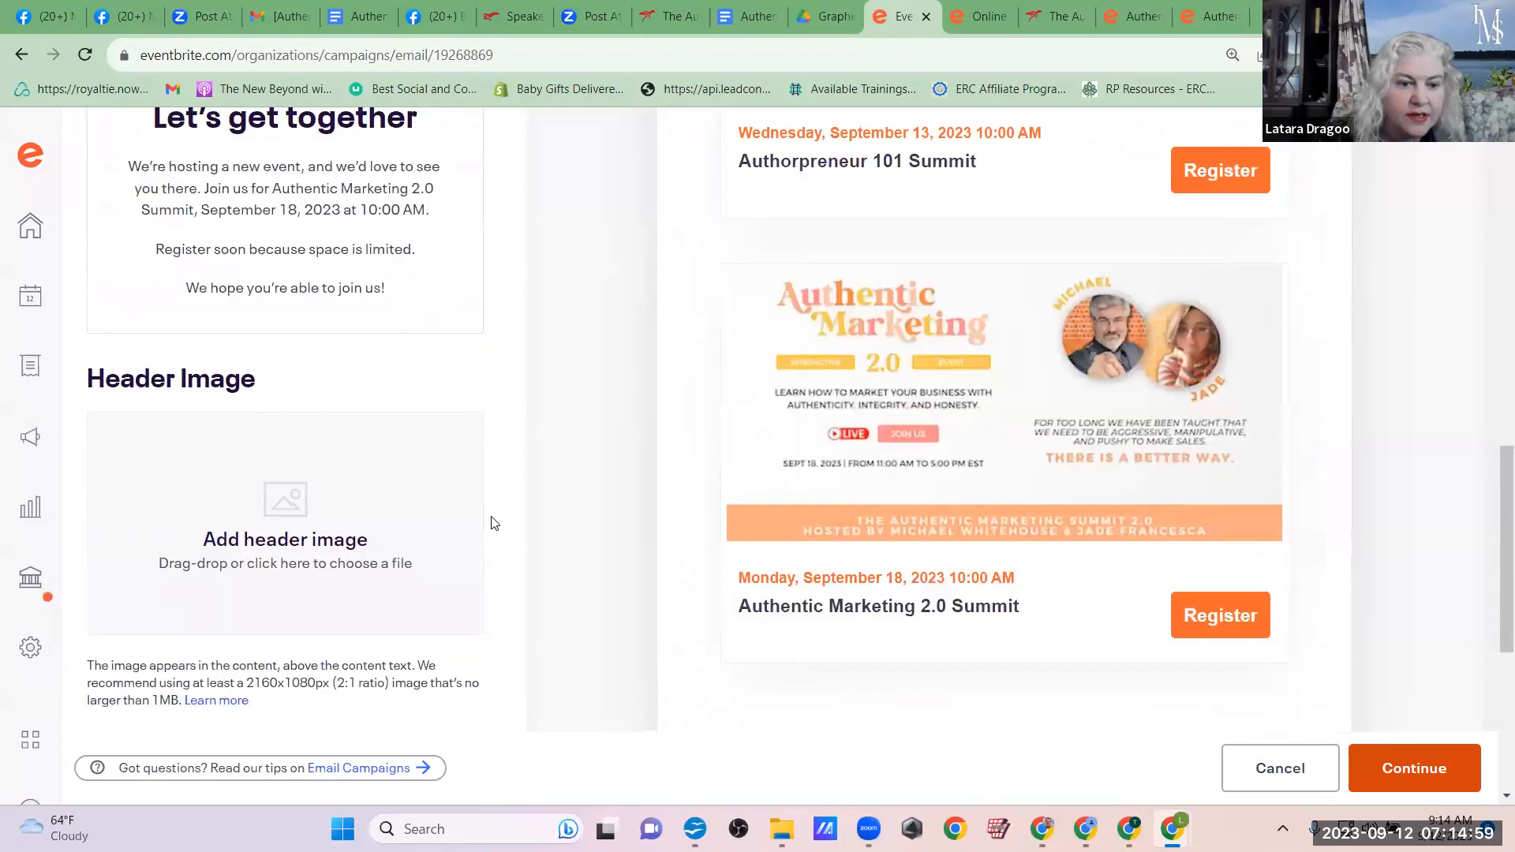
{"action": "scroll", "coordinate": [491, 523], "scroll_direction": "down", "scroll_amount": 2}
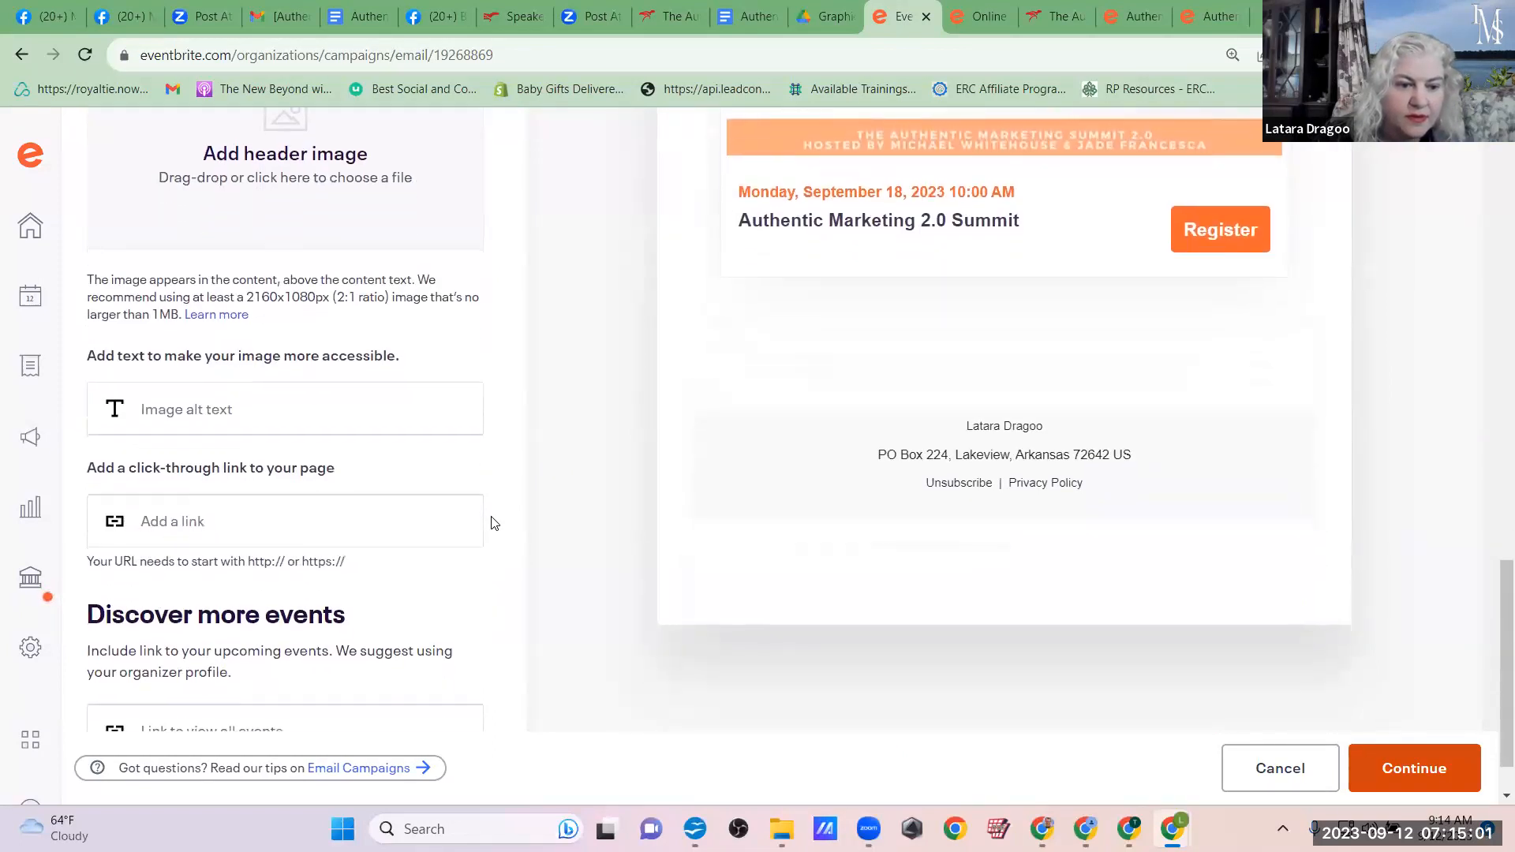
{"action": "scroll", "coordinate": [492, 523], "scroll_direction": "up", "scroll_amount": 12}
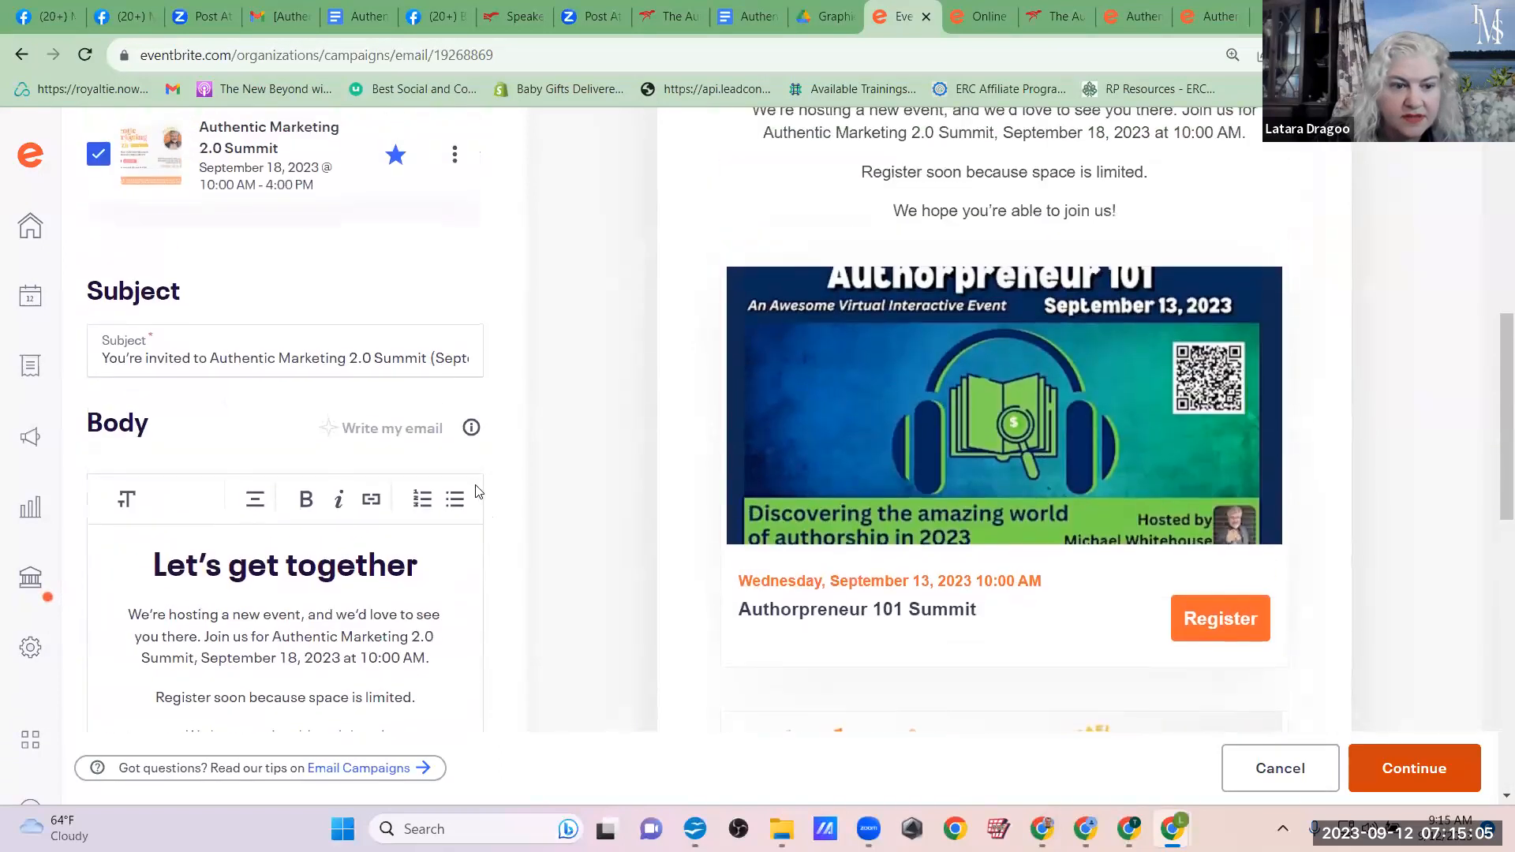
{"action": "scroll", "coordinate": [528, 468], "scroll_direction": "up", "scroll_amount": 6}
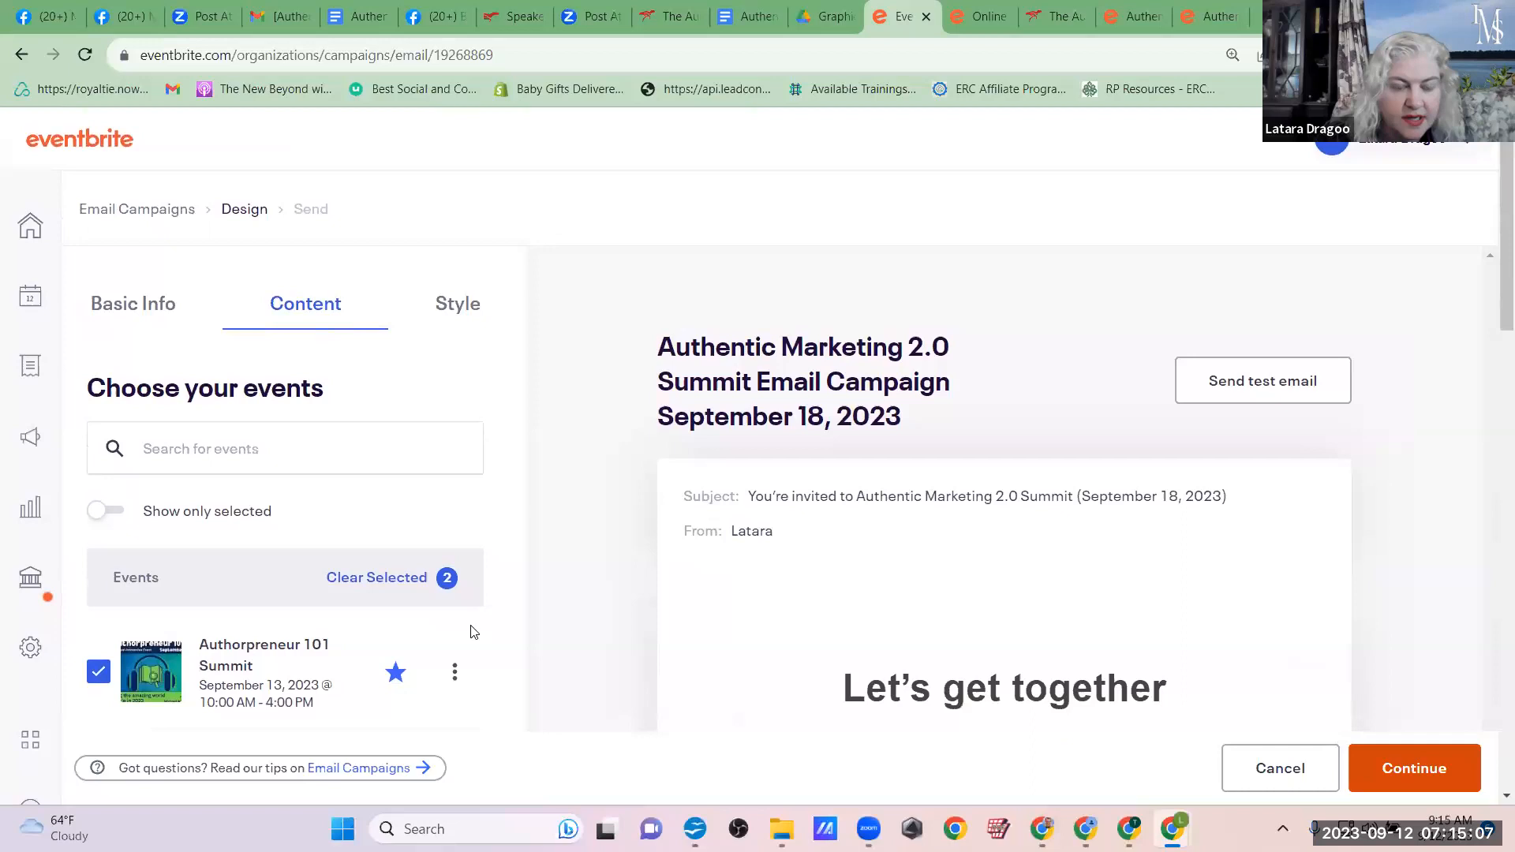
{"action": "left_click", "coordinate": [456, 305]}
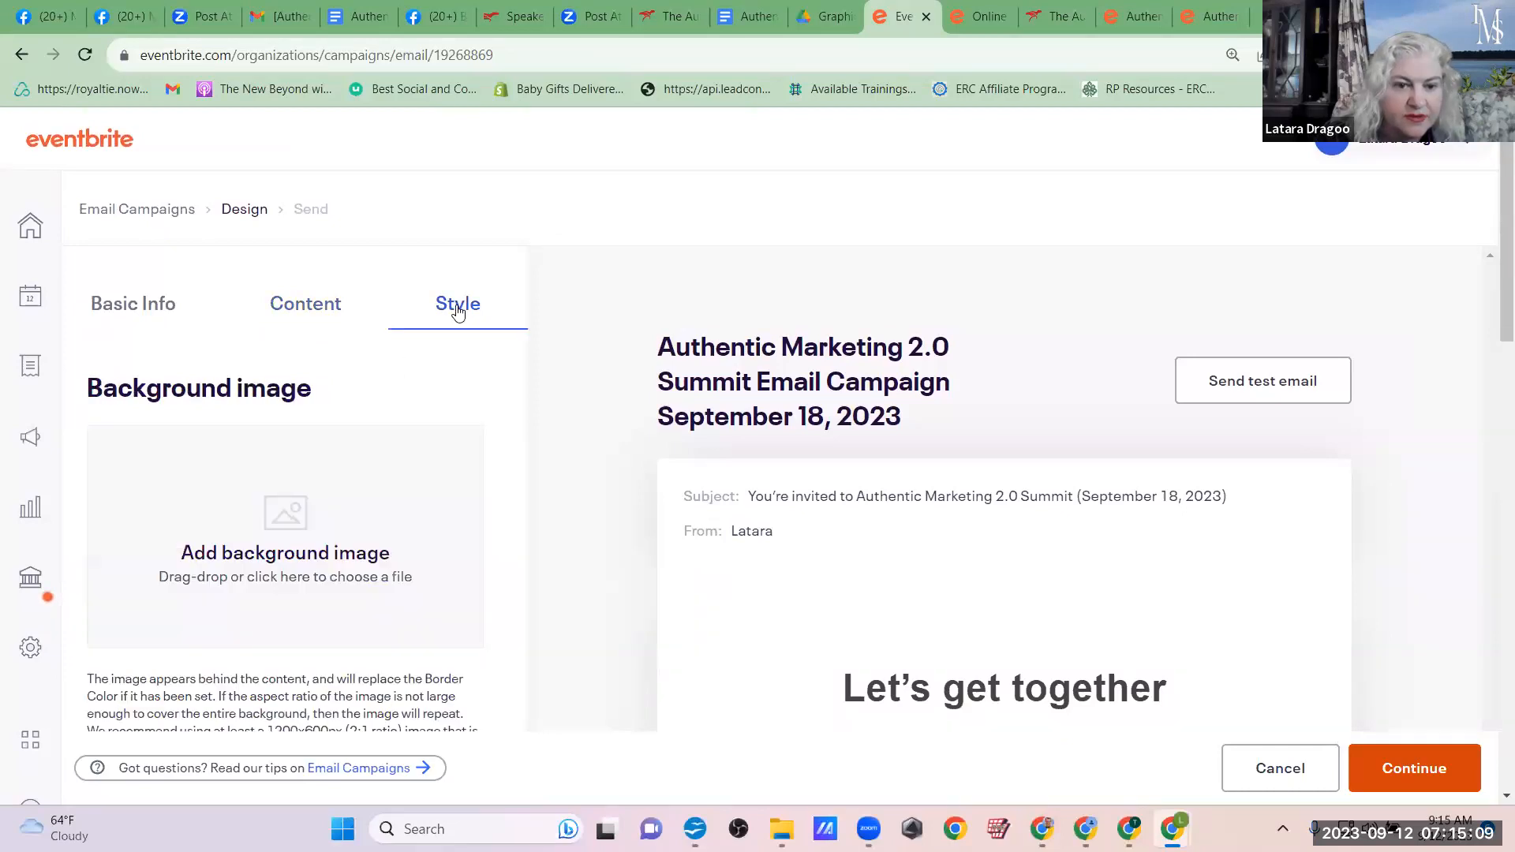
{"action": "scroll", "coordinate": [495, 515], "scroll_direction": "down", "scroll_amount": 10}
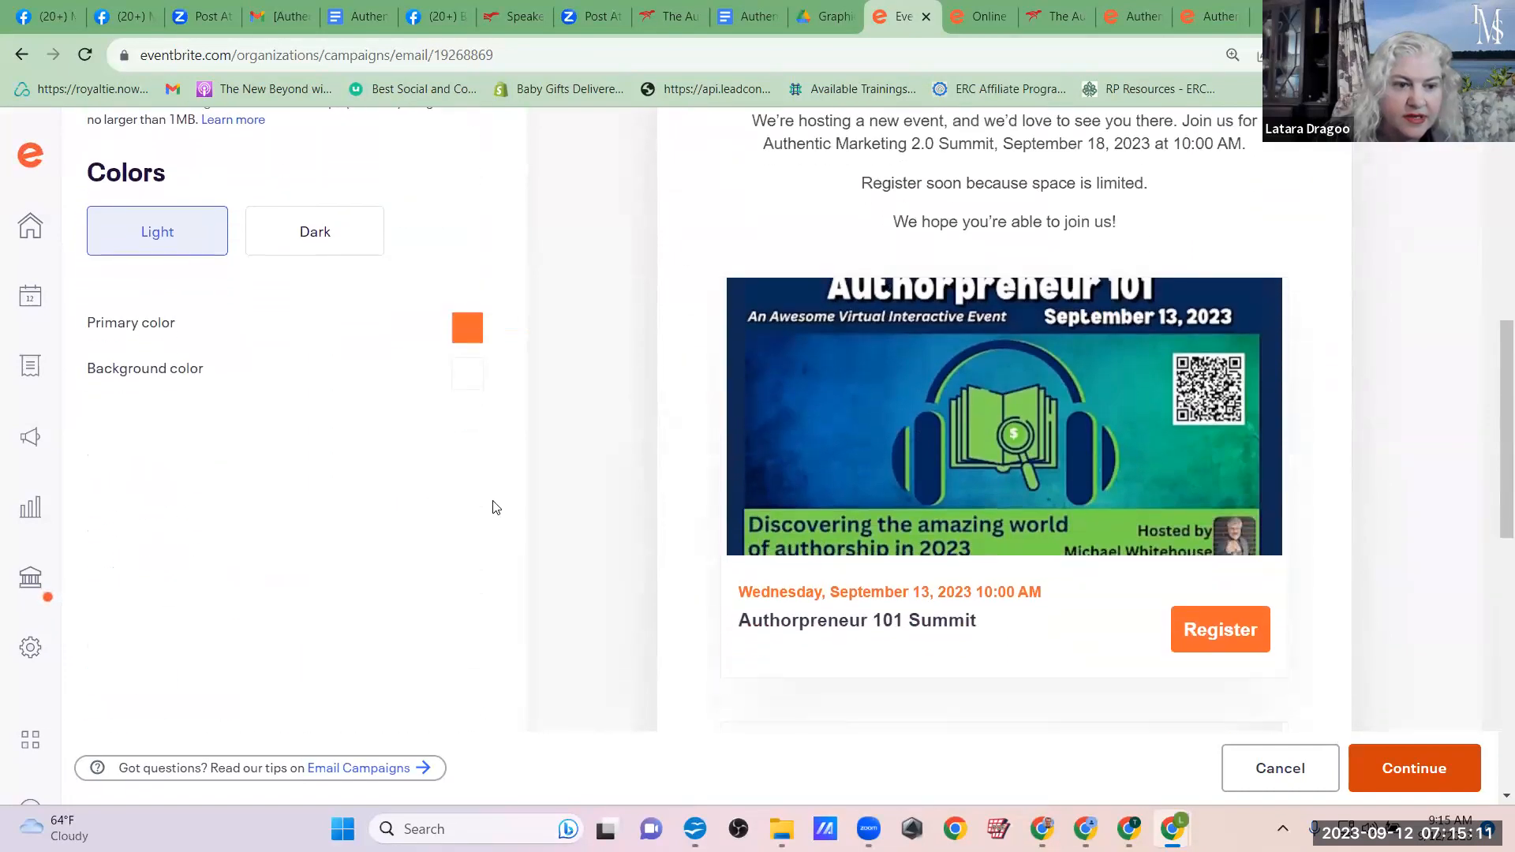
{"action": "scroll", "coordinate": [496, 507], "scroll_direction": "up", "scroll_amount": 10}
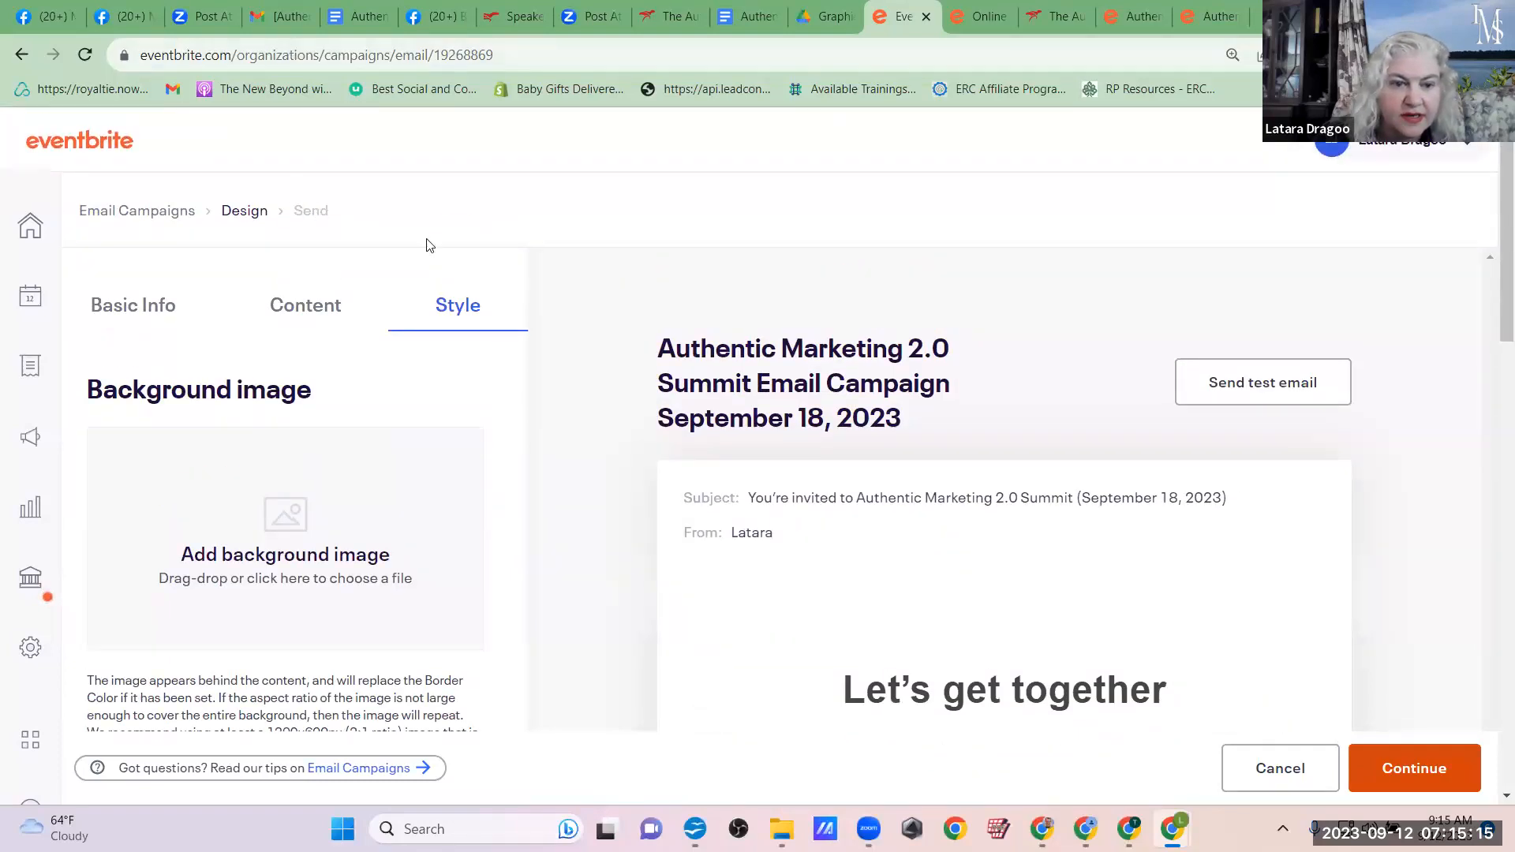
{"action": "scroll", "coordinate": [994, 319], "scroll_direction": "down", "scroll_amount": 8}
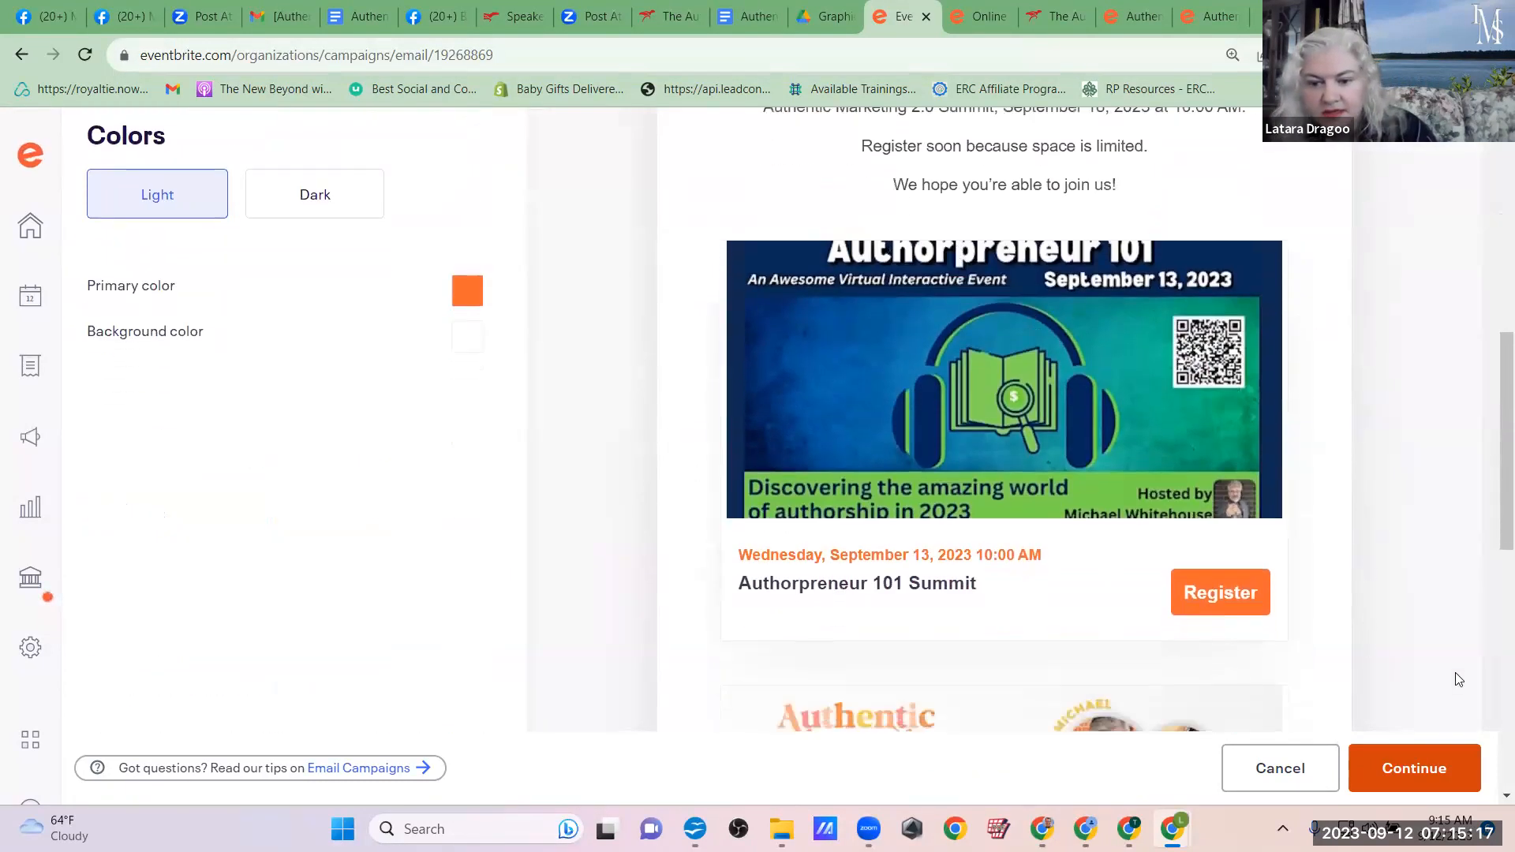
Step: Send the email campaign immediately to the Purchasers subscriber list, dismissing the daily limit notice and the closing message
{"action": "left_click", "coordinate": [1416, 770]}
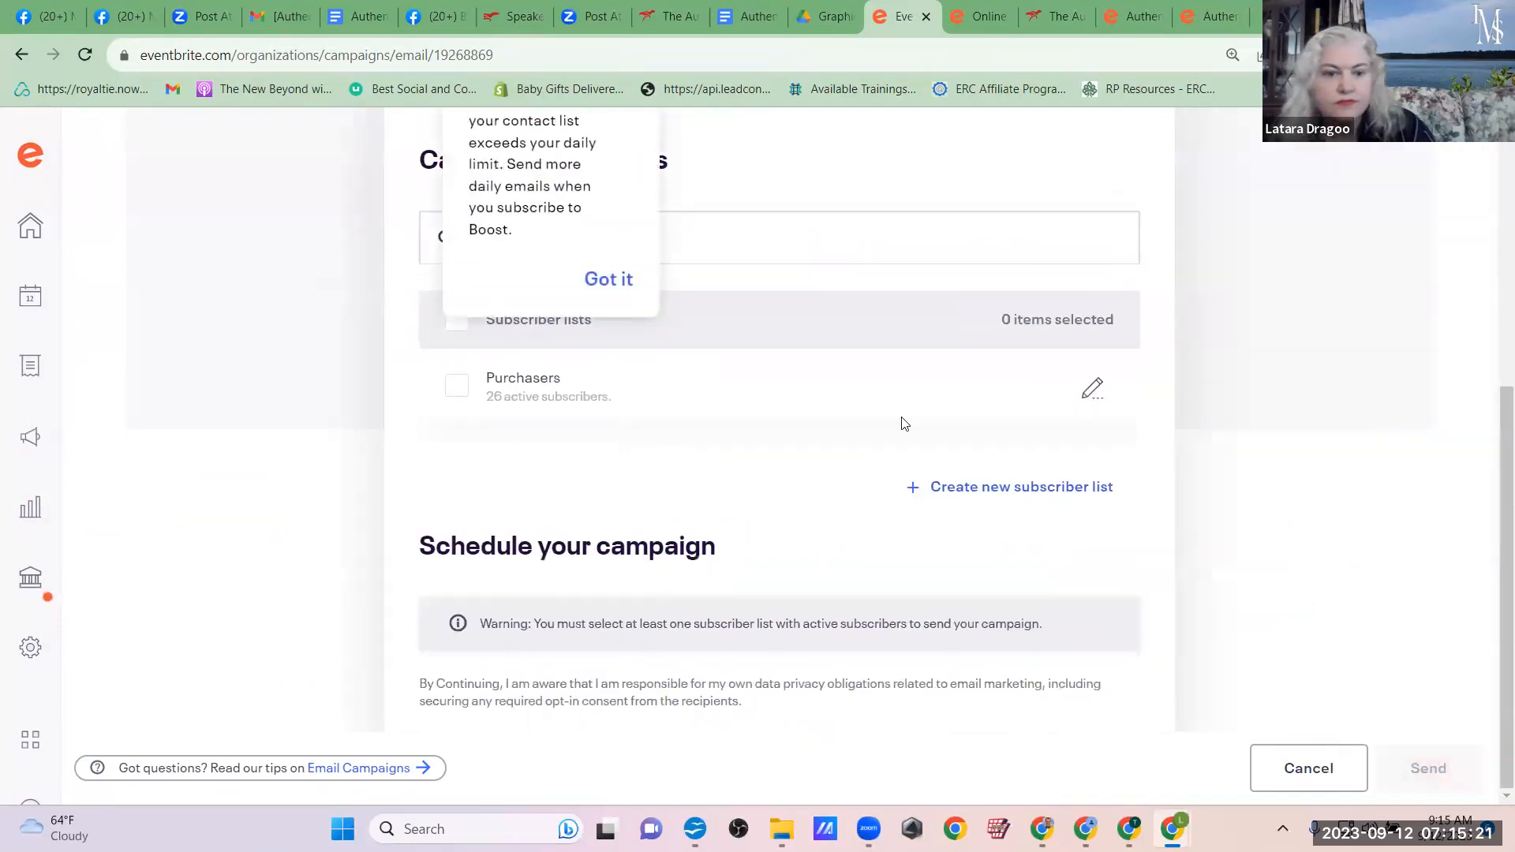
{"action": "left_click", "coordinate": [588, 280]}
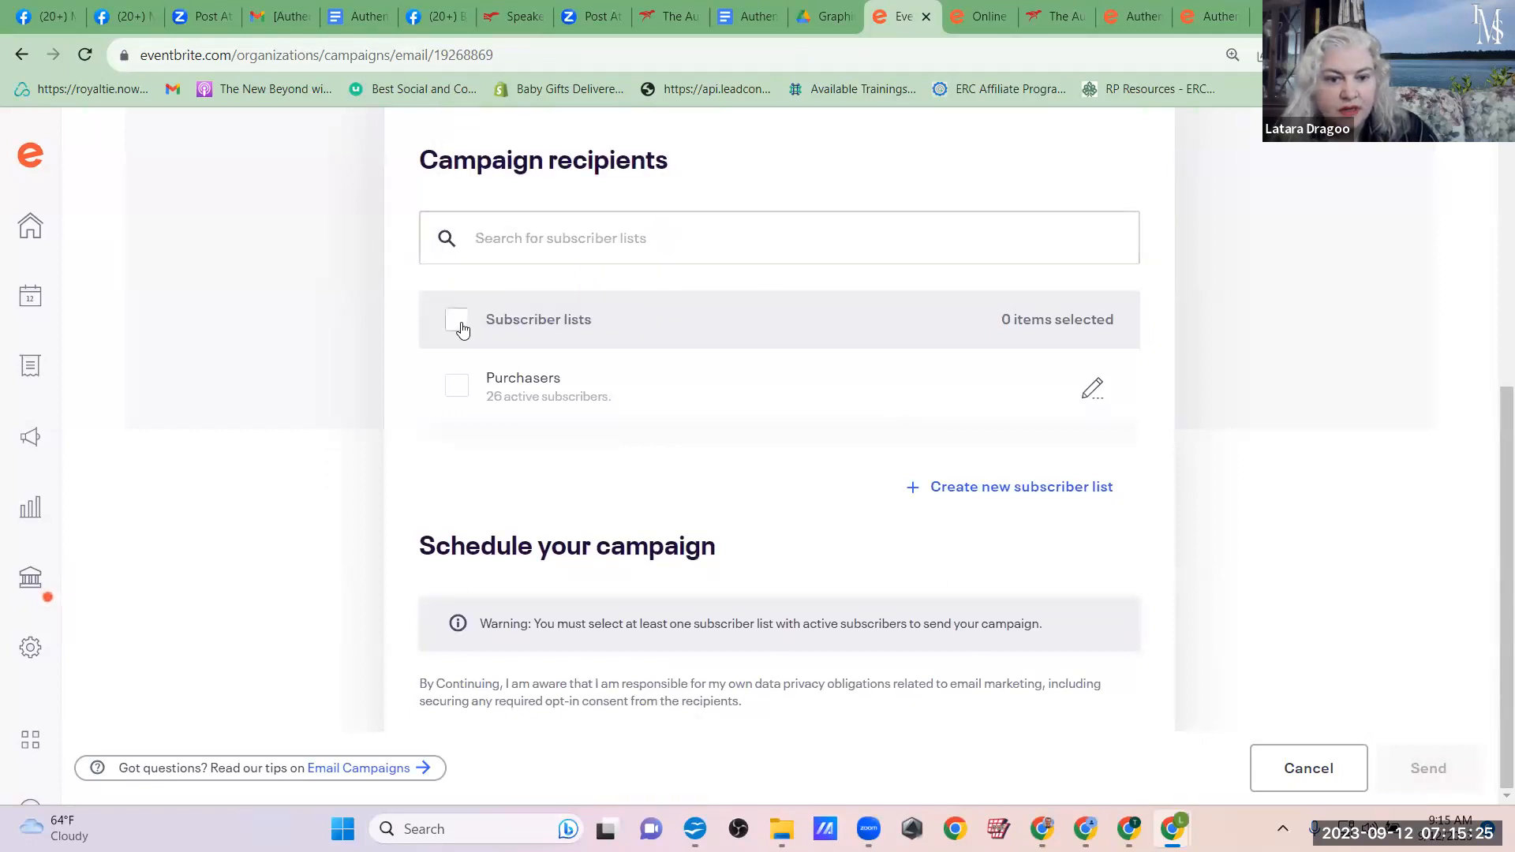
{"action": "left_click", "coordinate": [457, 390]}
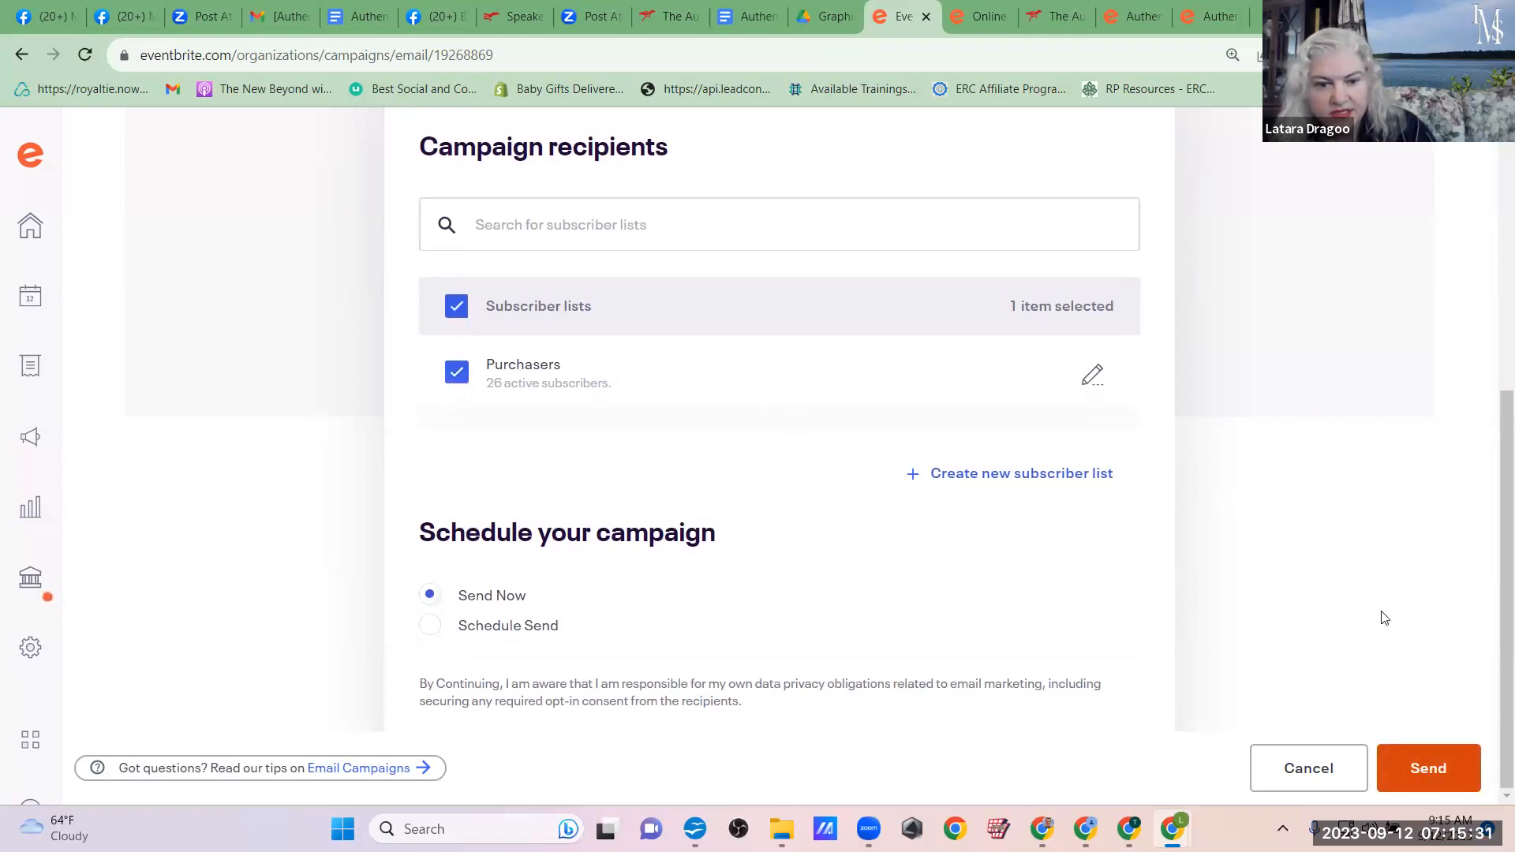
{"action": "left_click", "coordinate": [1439, 769]}
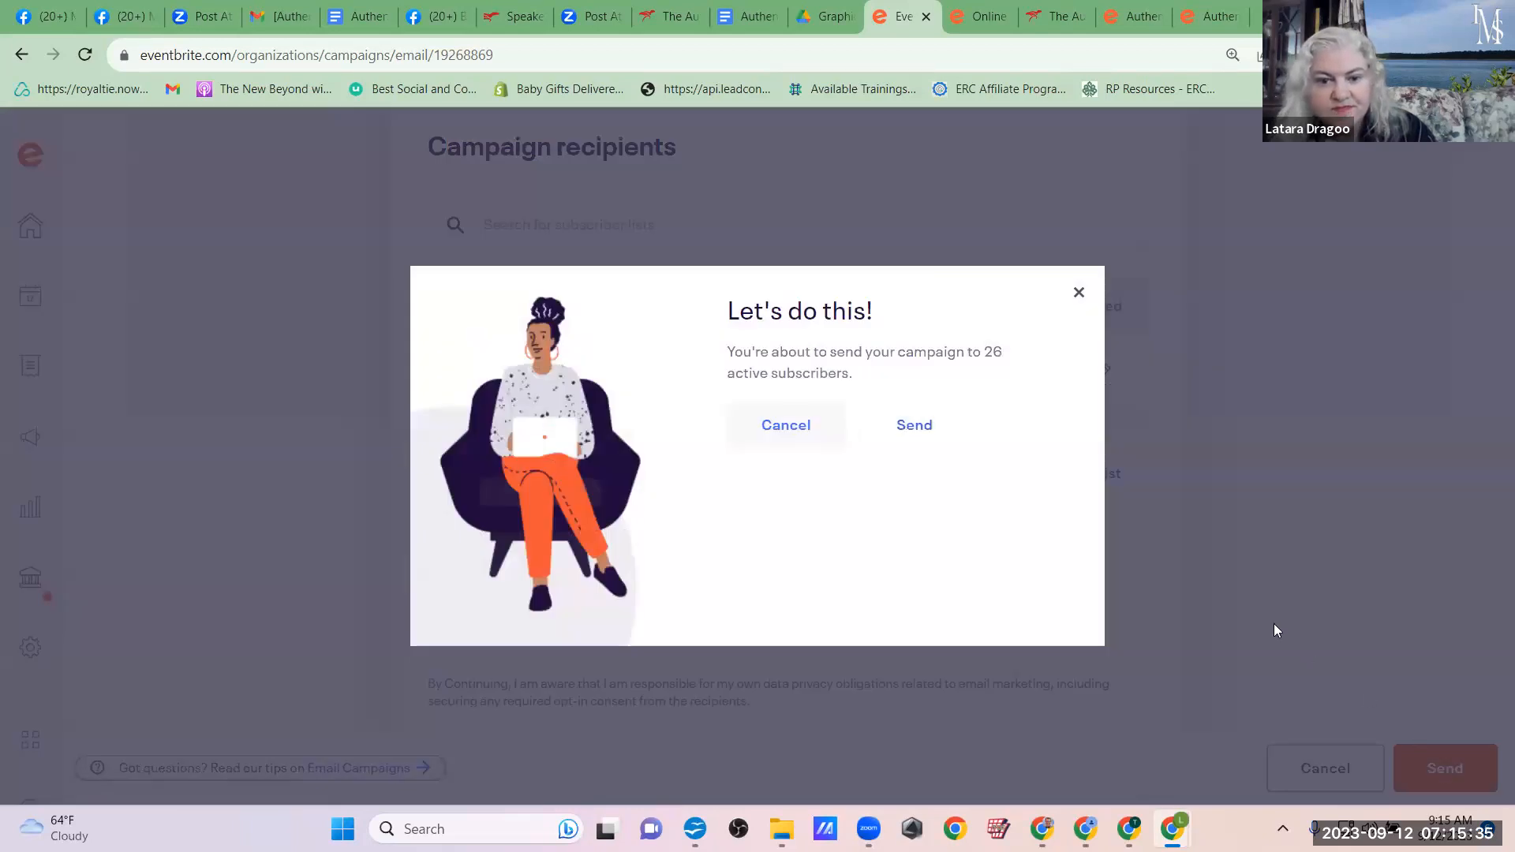
{"action": "left_click", "coordinate": [914, 426]}
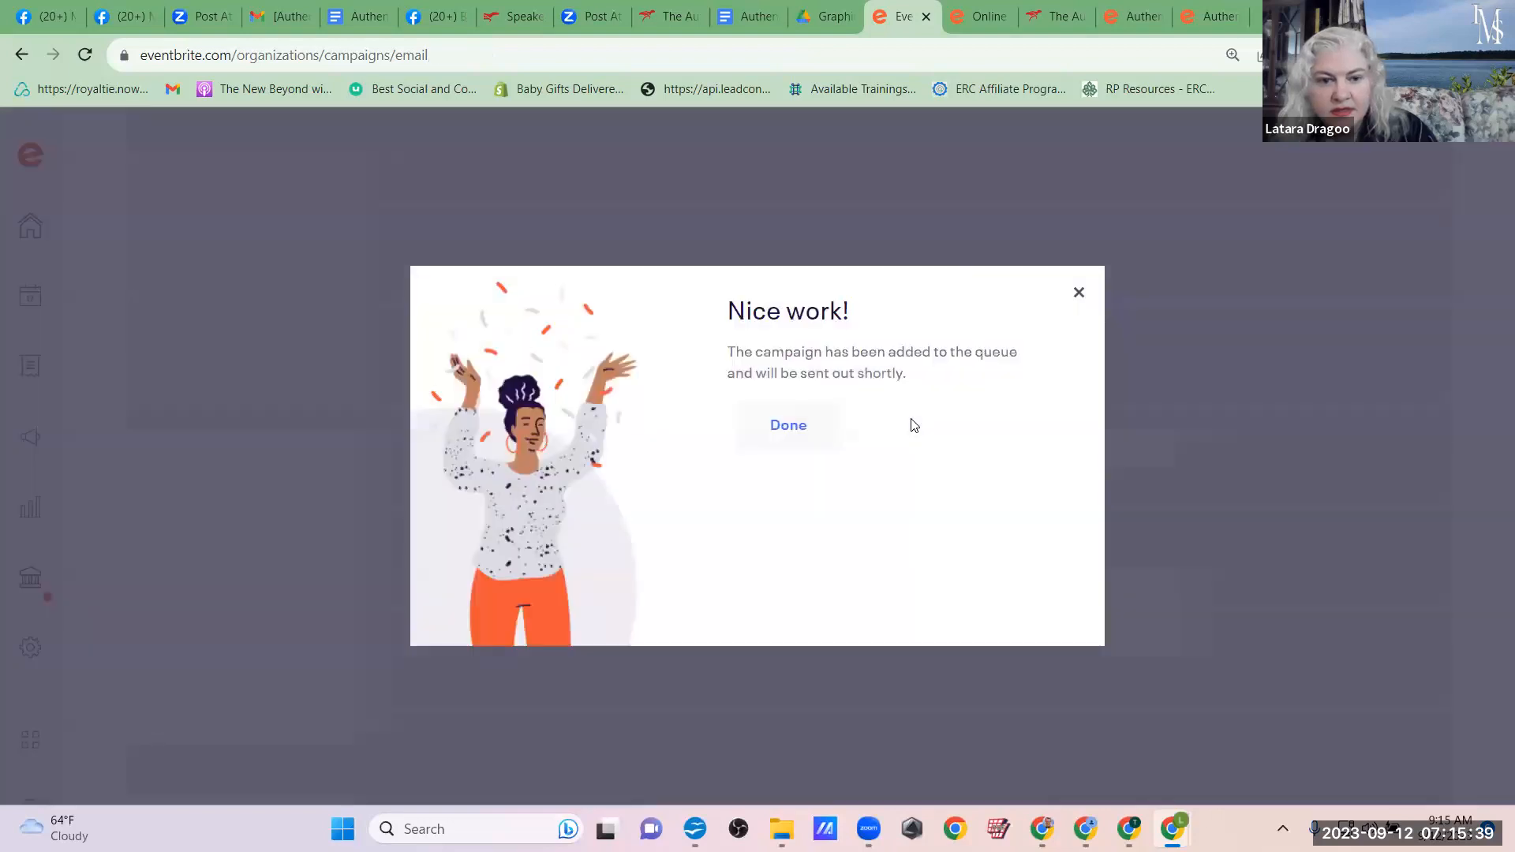
{"action": "left_click", "coordinate": [770, 422]}
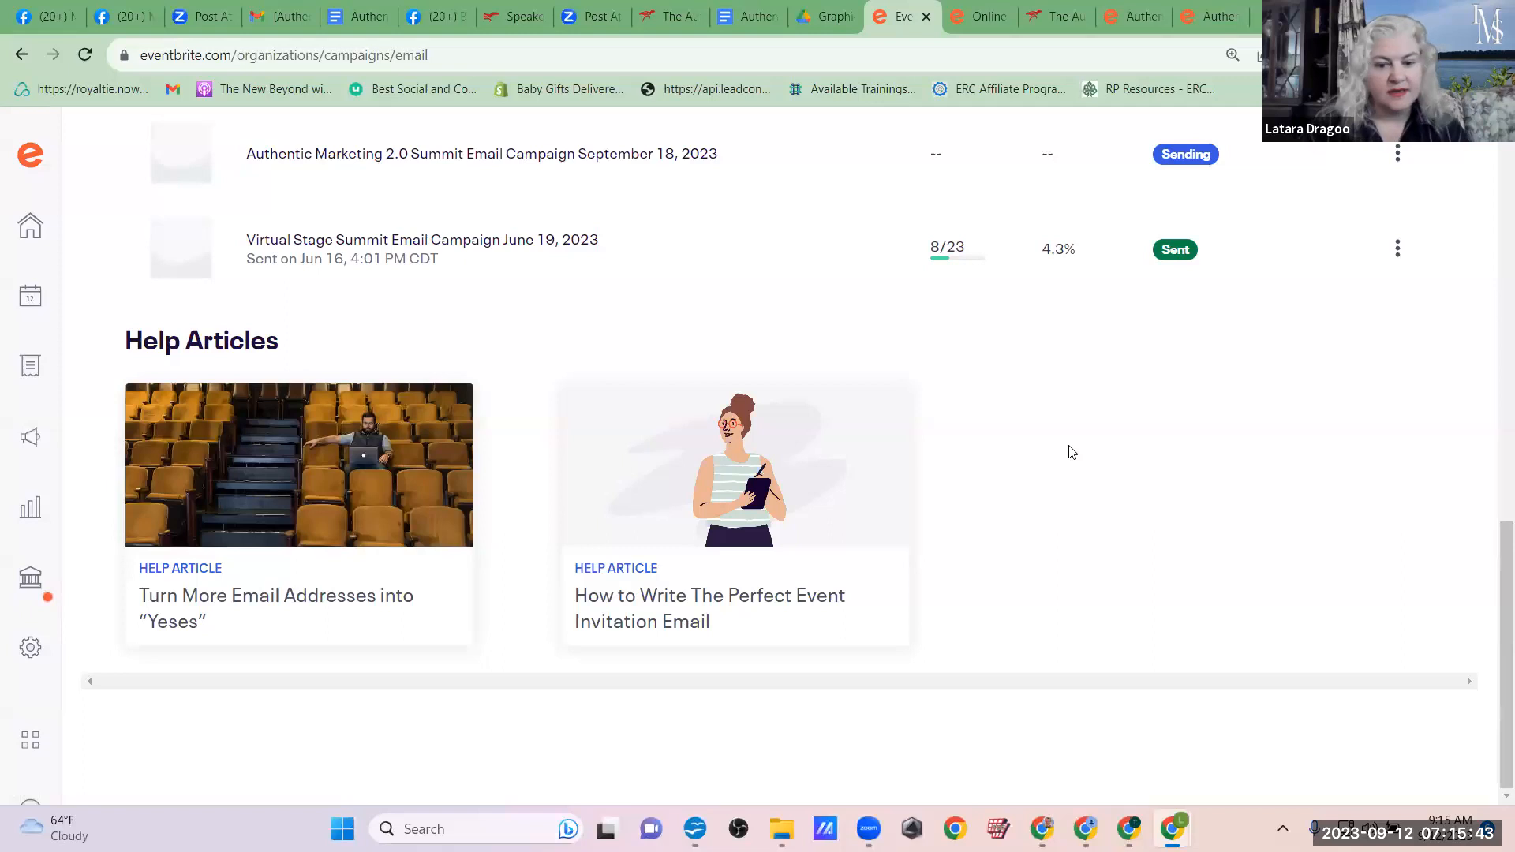
Step: Look over the email campaign statistics and the LinkedIn social sharing page, and dismiss the chat pop-up
{"action": "scroll", "coordinate": [1070, 451], "scroll_direction": "up", "scroll_amount": 8}
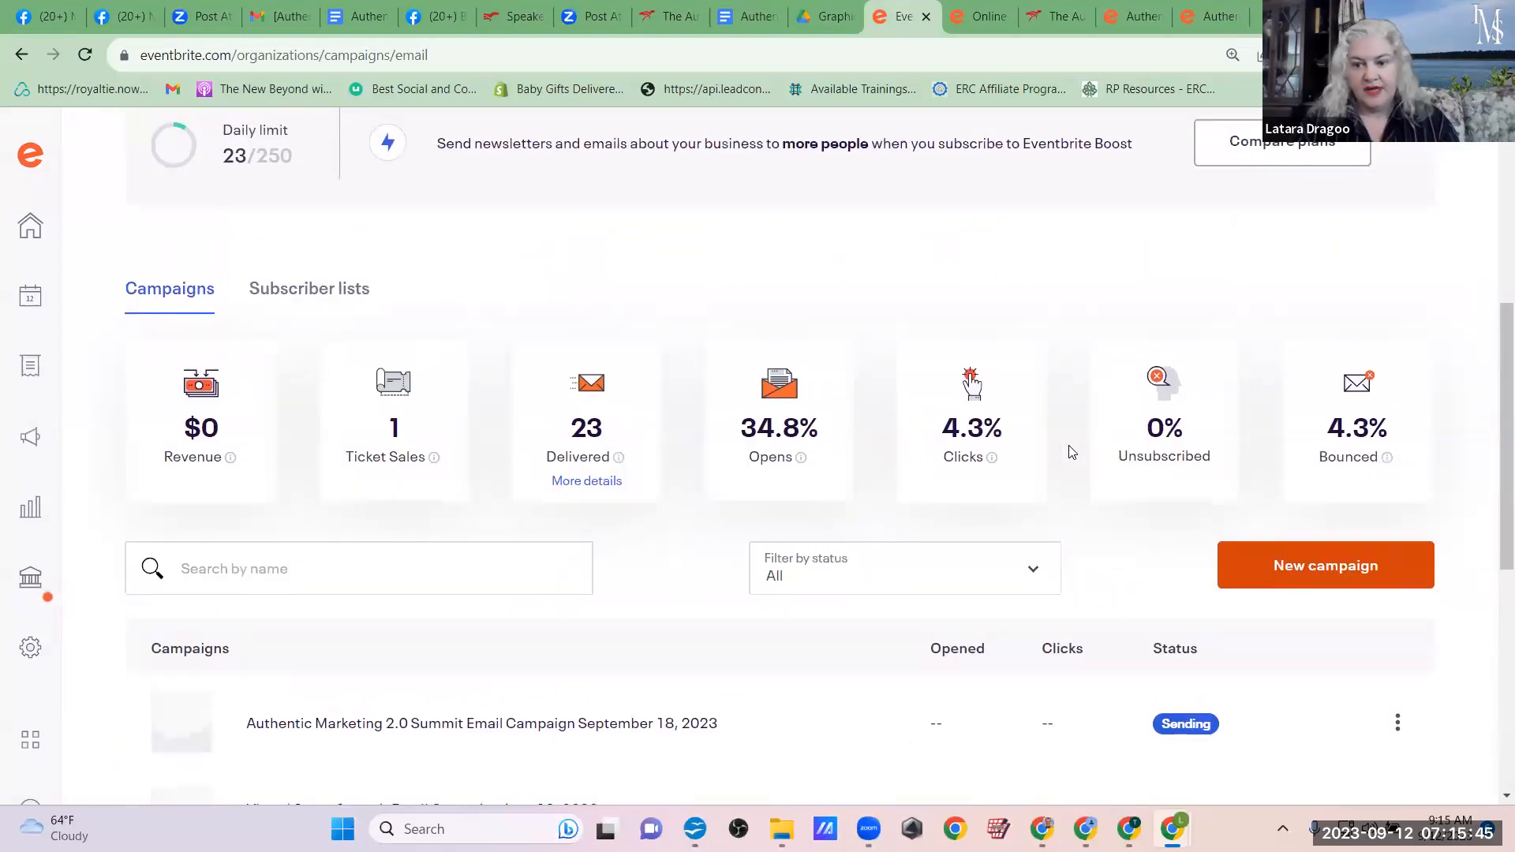
{"action": "scroll", "coordinate": [1071, 451], "scroll_direction": "up", "scroll_amount": 5}
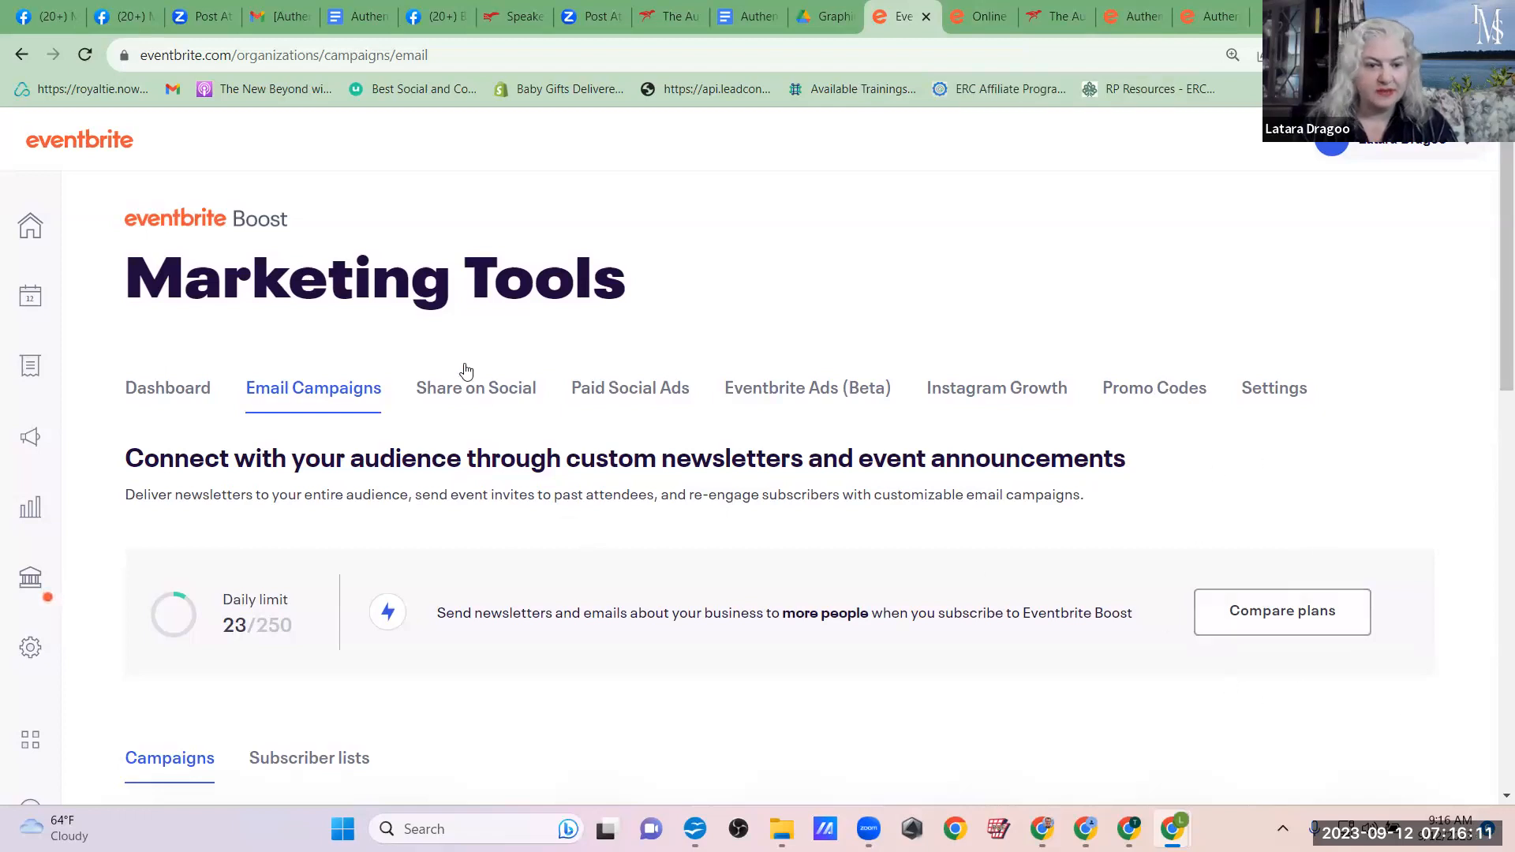
{"action": "left_click", "coordinate": [470, 389]}
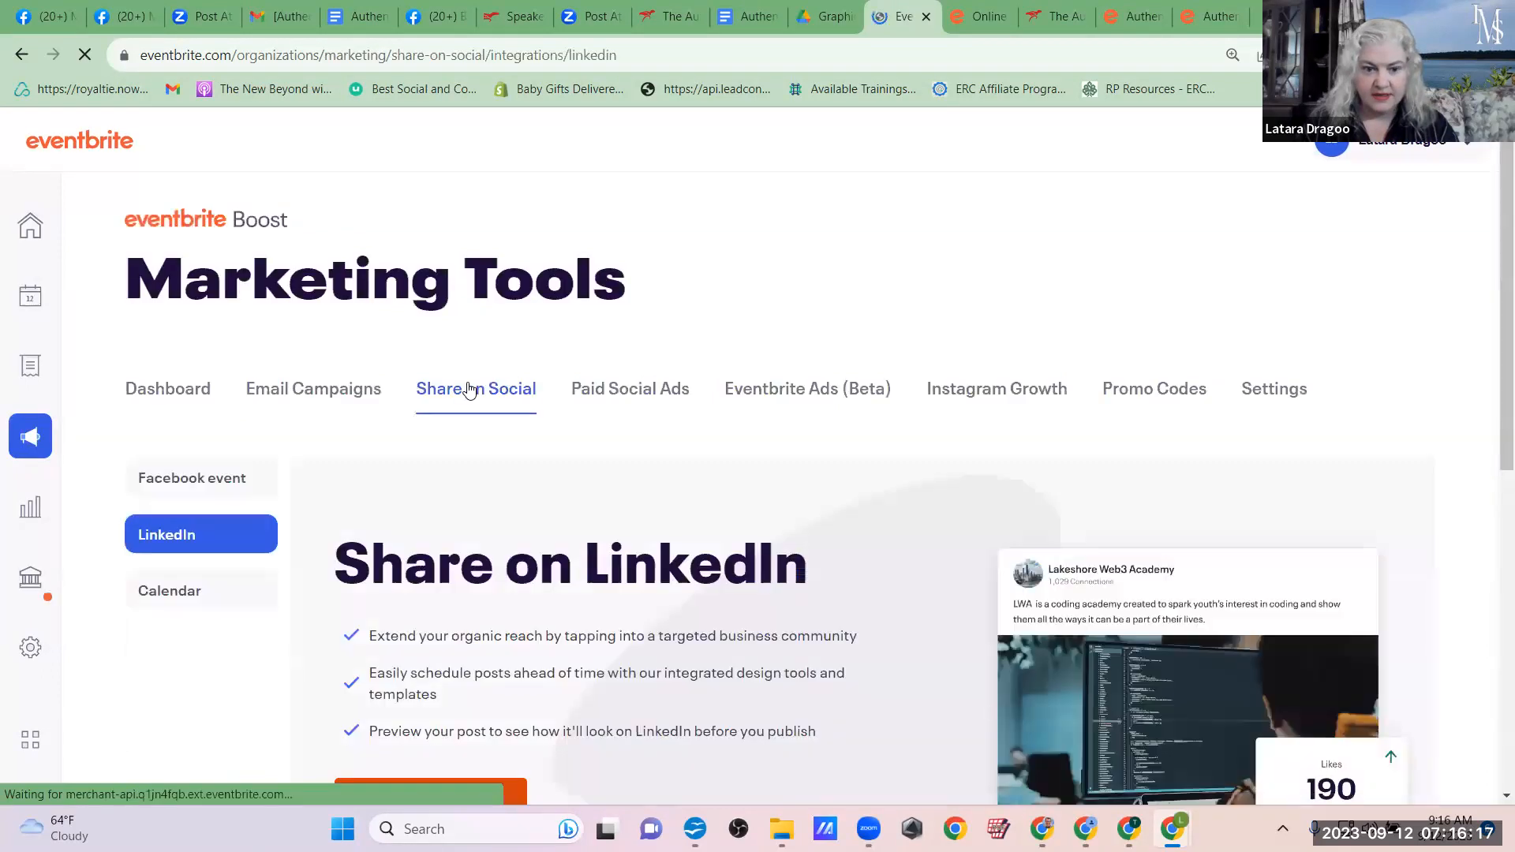
{"action": "scroll", "coordinate": [949, 392], "scroll_direction": "down", "scroll_amount": 7}
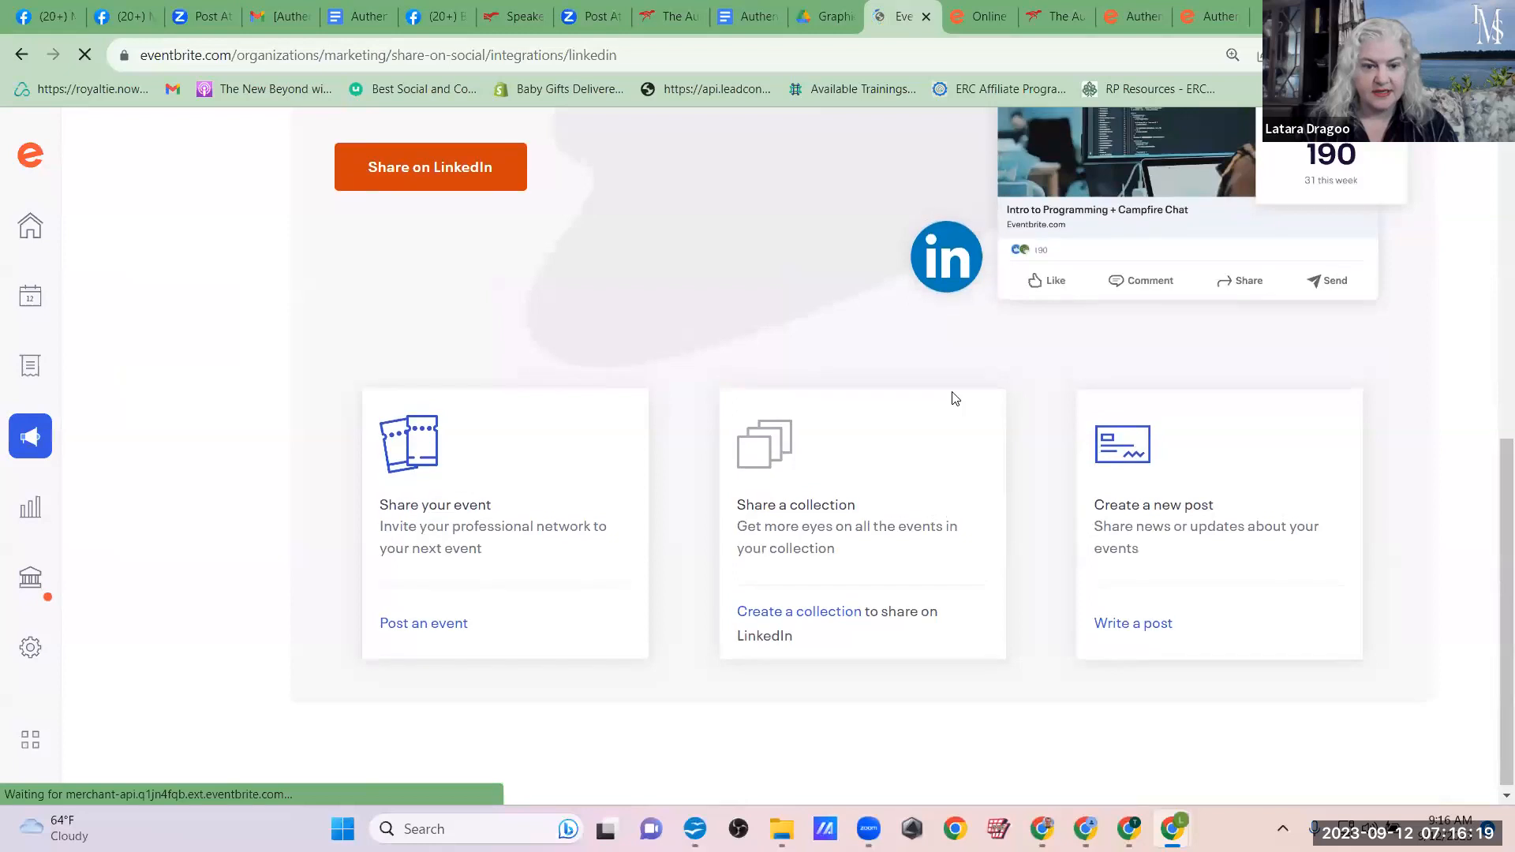
{"action": "scroll", "coordinate": [952, 397], "scroll_direction": "up", "scroll_amount": 6}
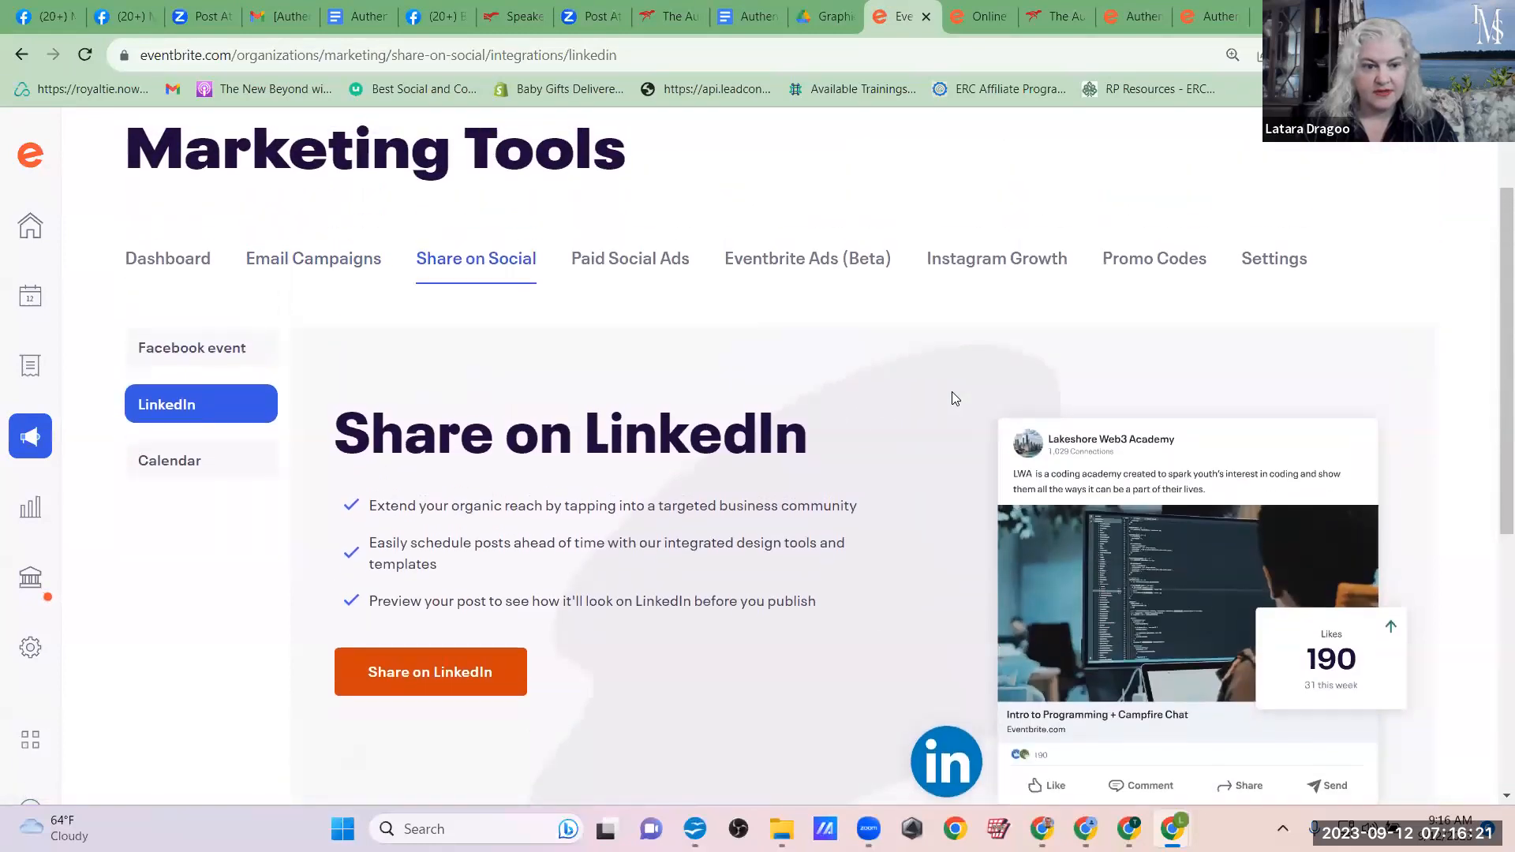
{"action": "scroll", "coordinate": [952, 397], "scroll_direction": "up", "scroll_amount": 2}
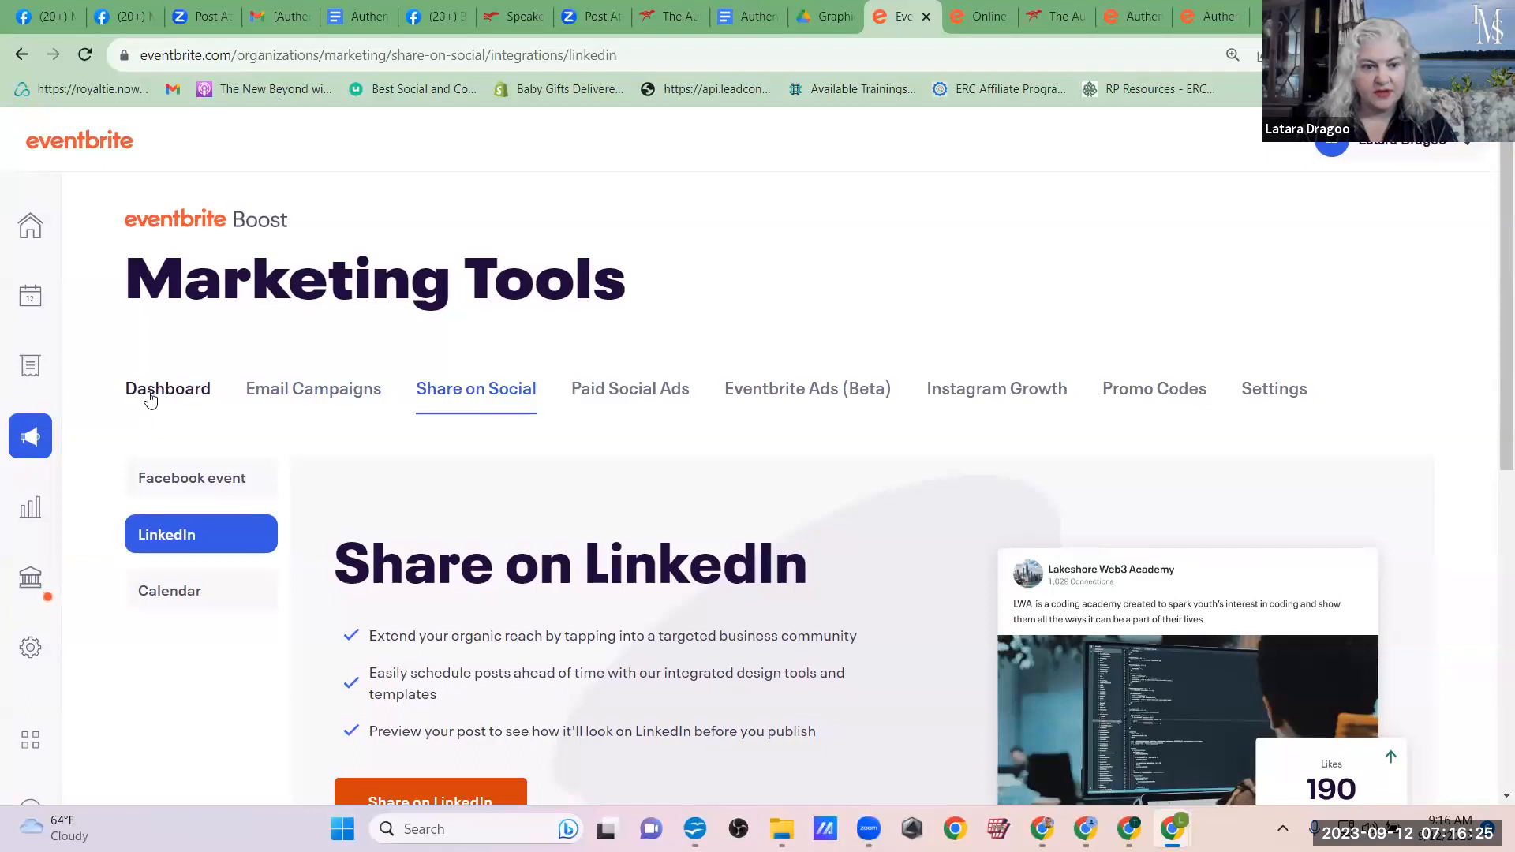
{"action": "left_click", "coordinate": [807, 388]}
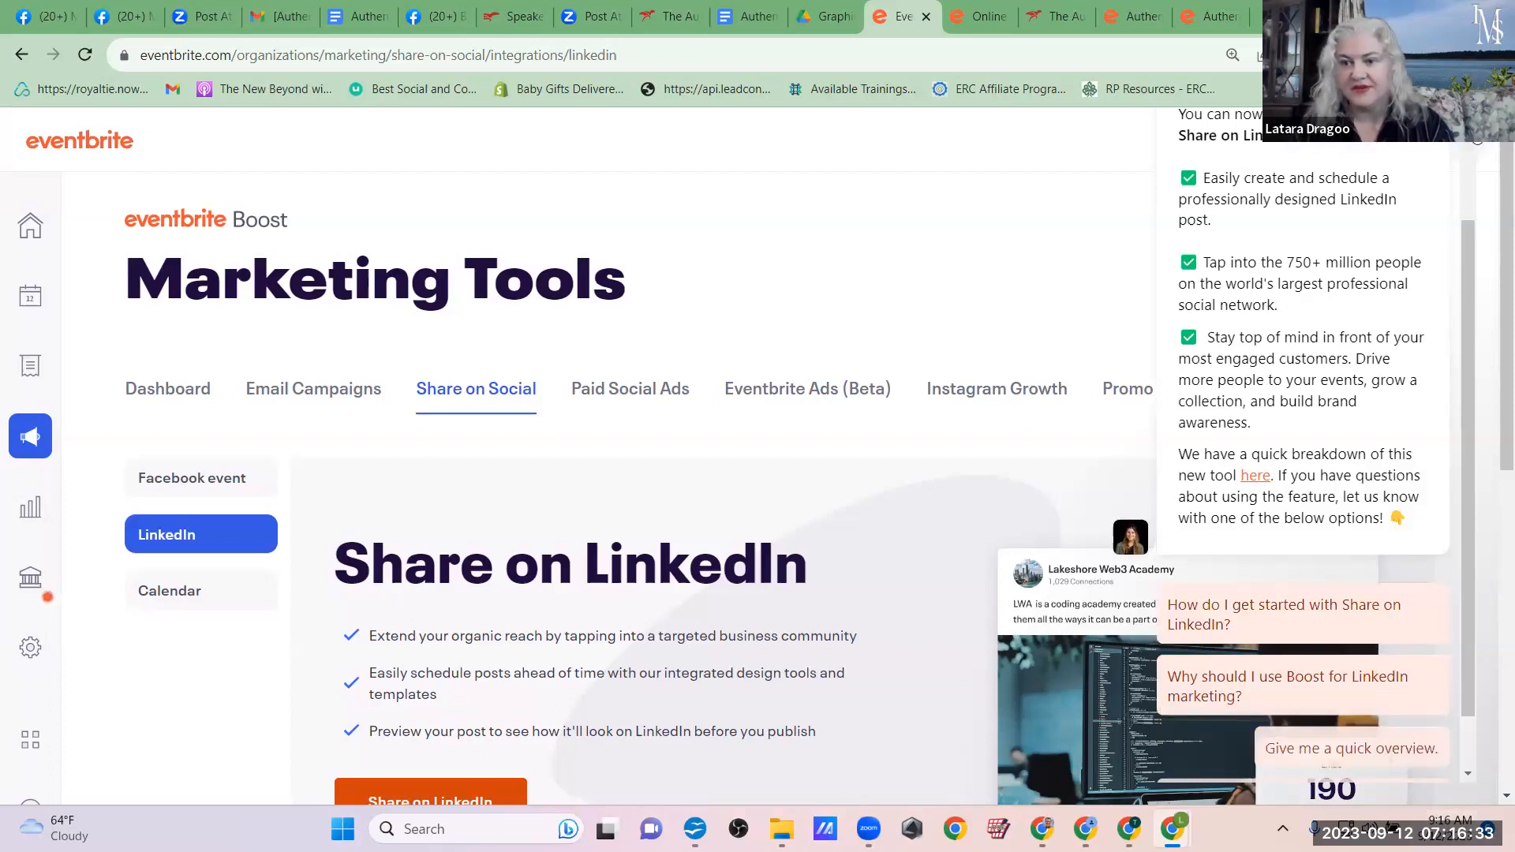
{"action": "left_click", "coordinate": [1478, 137]}
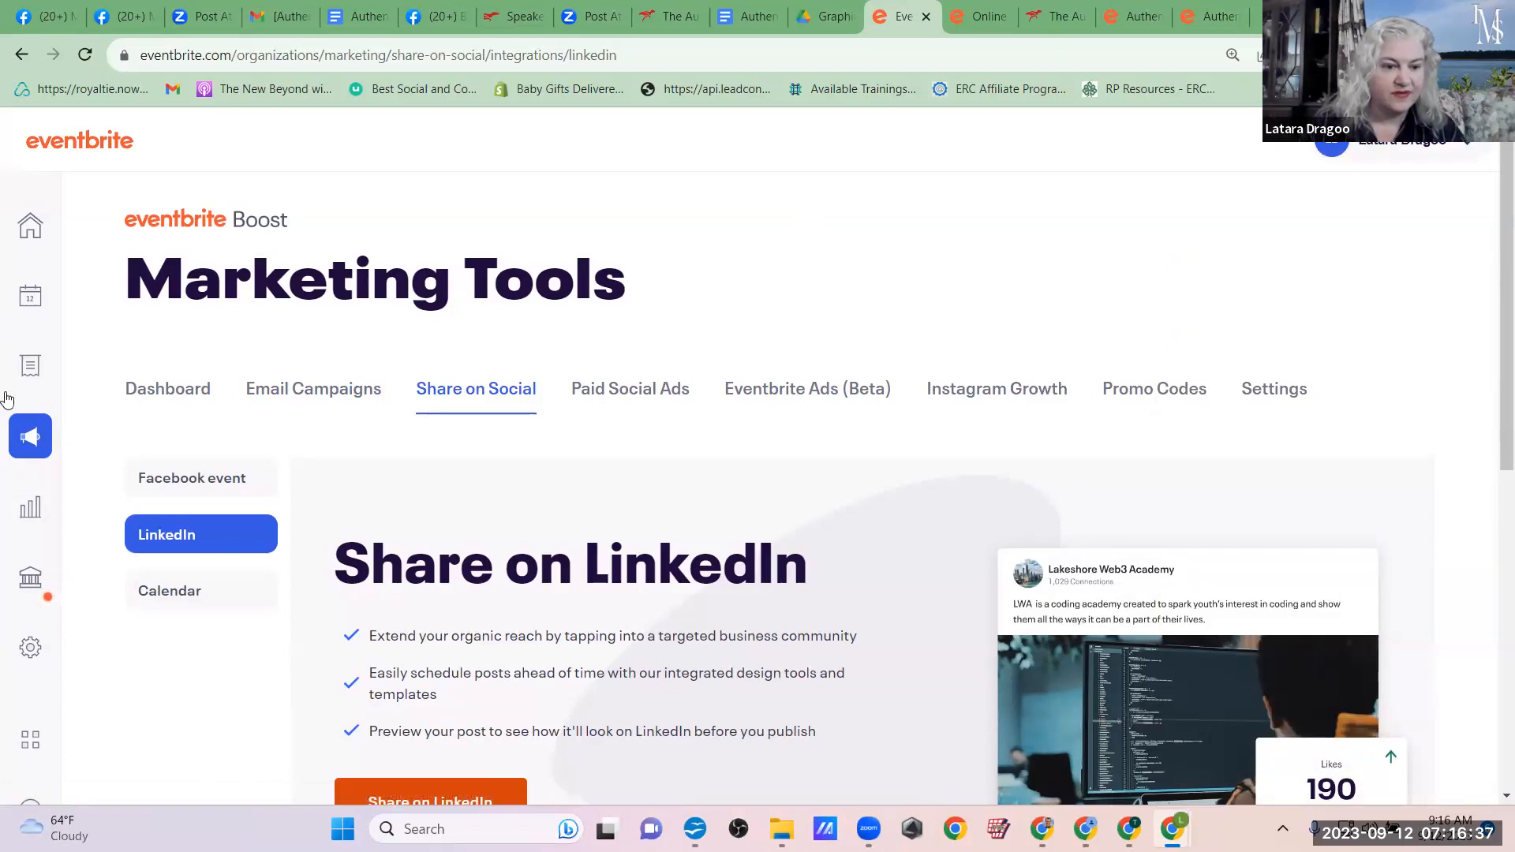
Step: Dismiss the identity verification notice, select the Authentic Marketing 2.0 Summit for publishing to Facebook and look over the rest of the page
{"action": "mouse_move", "coordinate": [19, 570]}
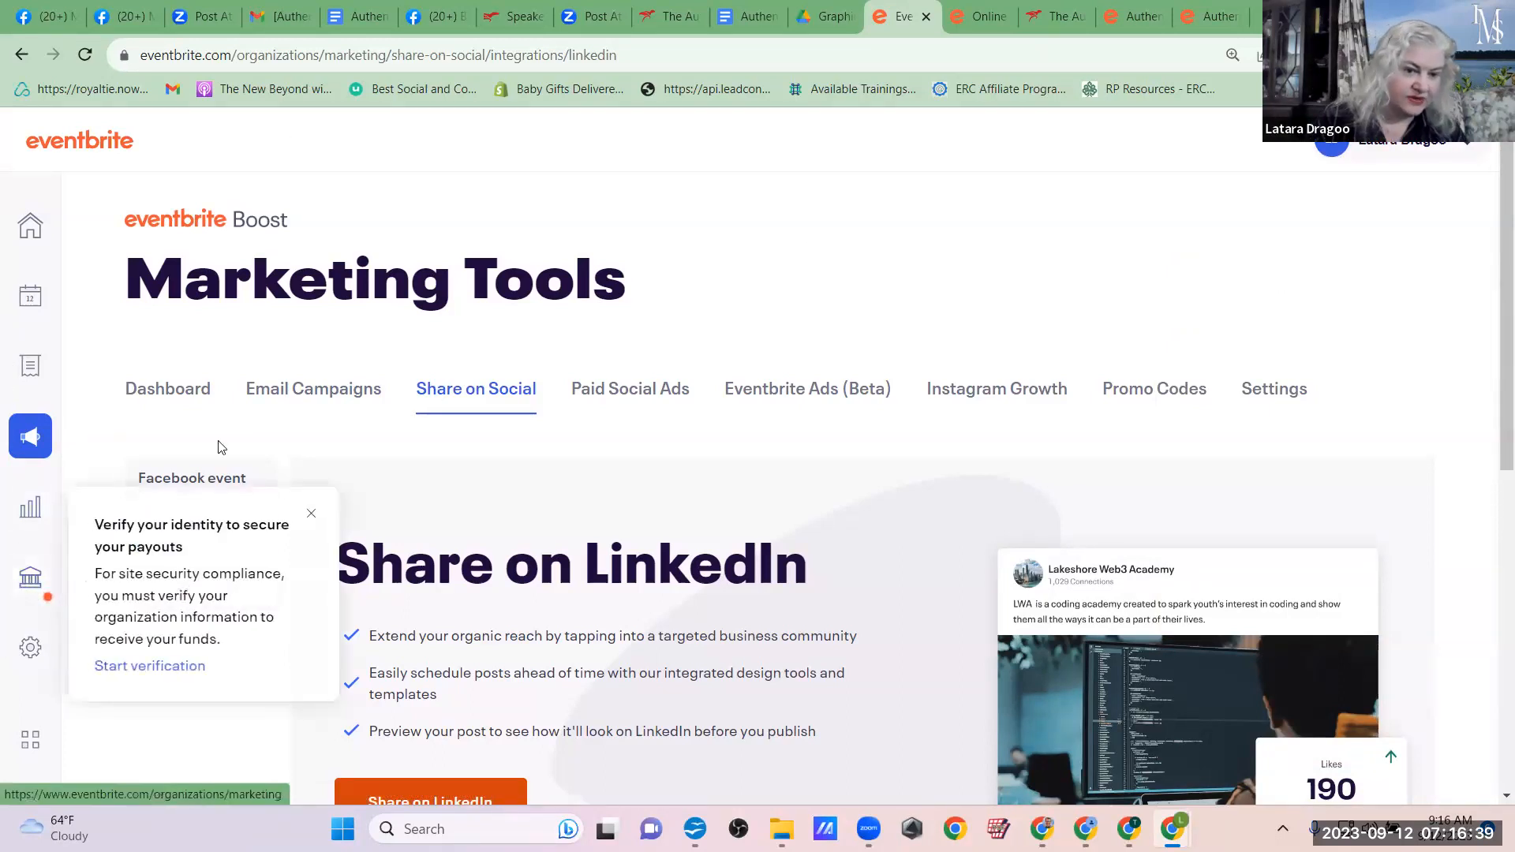
{"action": "left_click", "coordinate": [312, 513]}
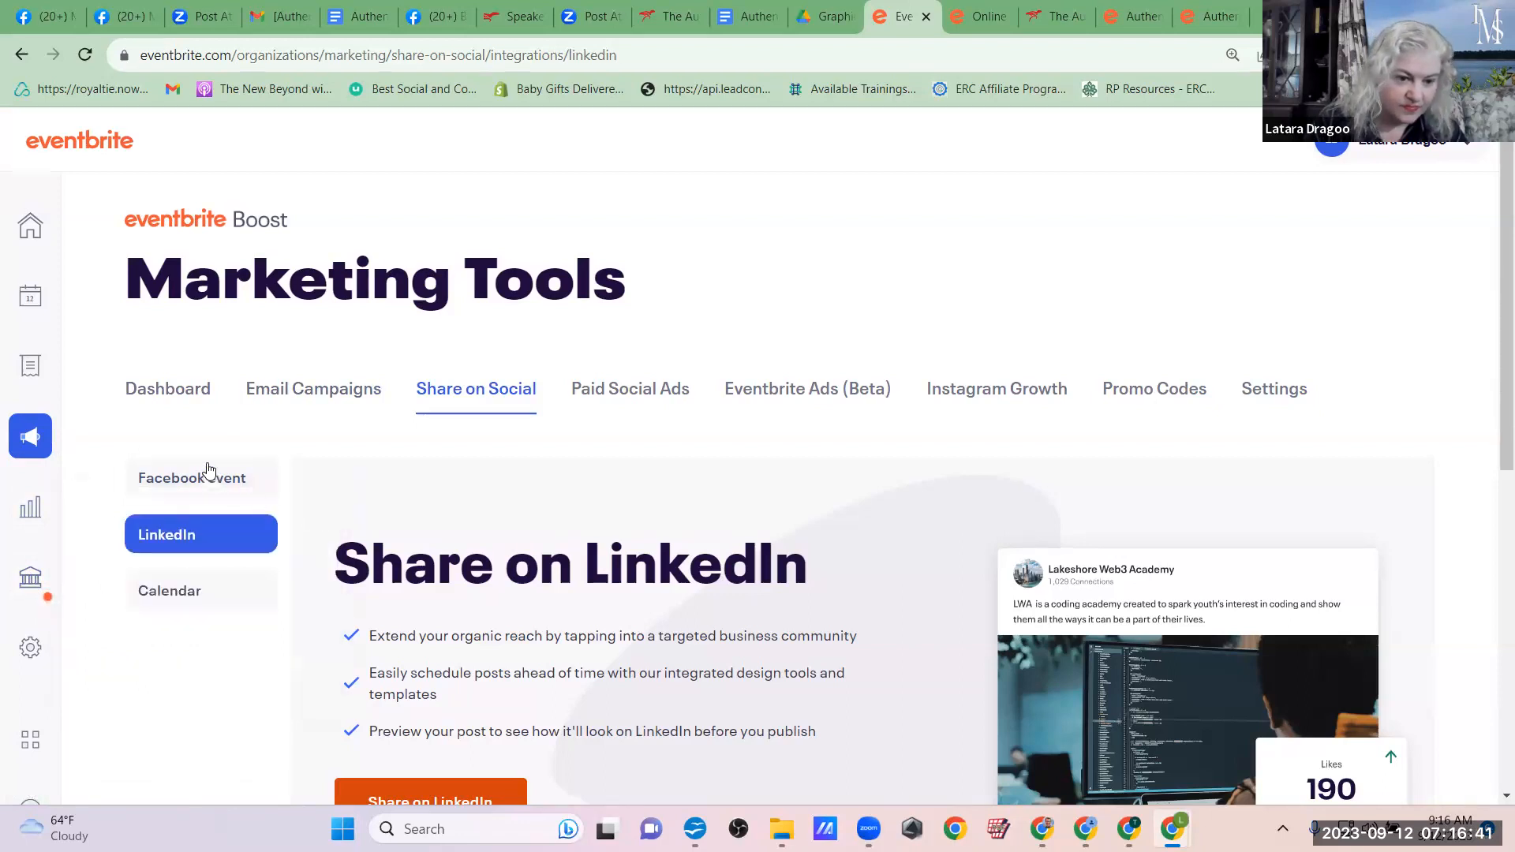
{"action": "left_click", "coordinate": [209, 488]}
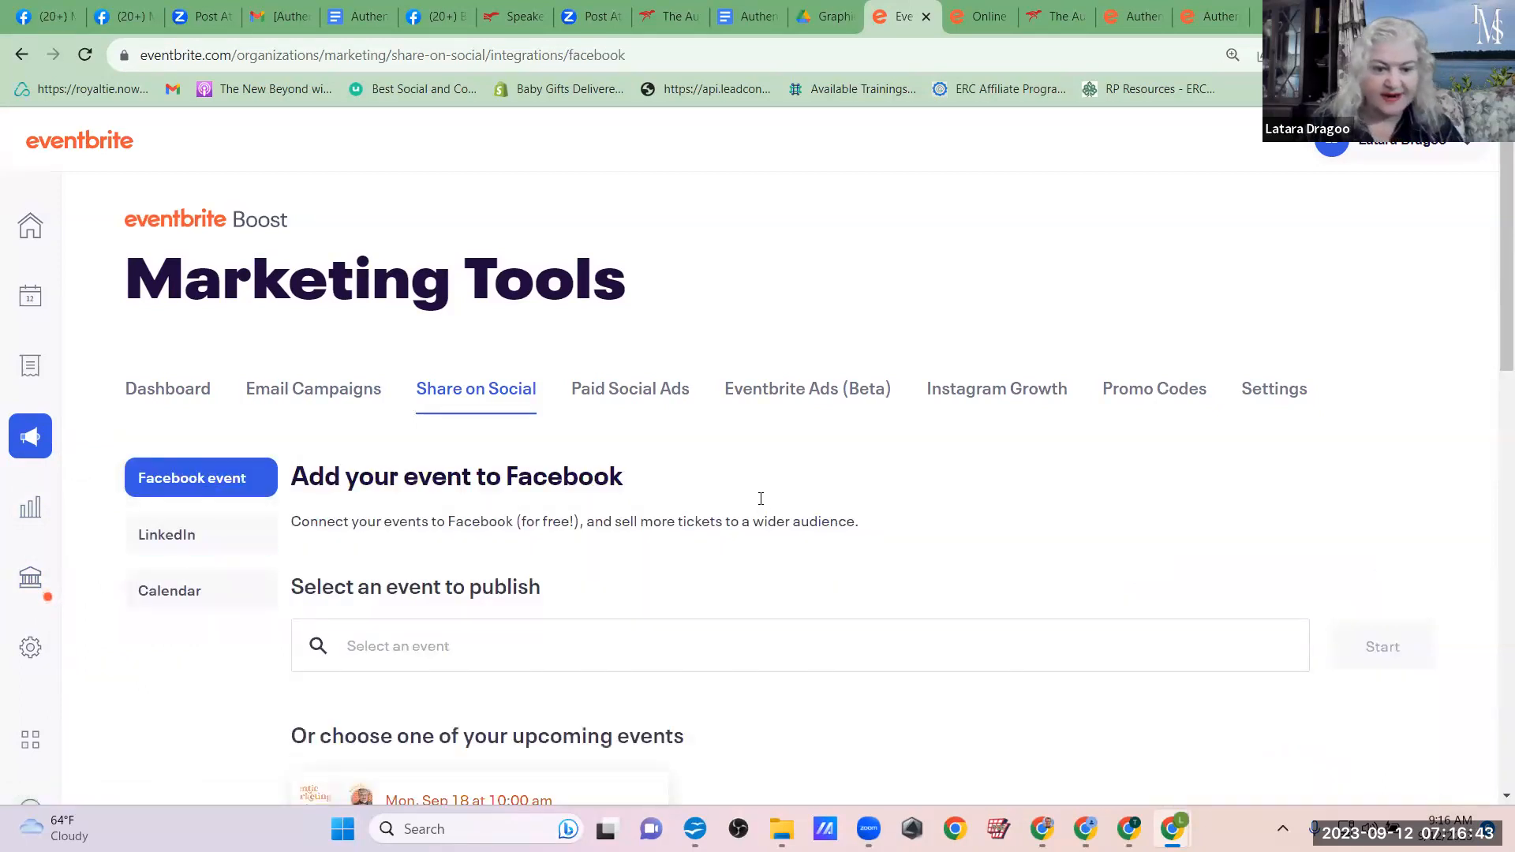
{"action": "scroll", "coordinate": [761, 499], "scroll_direction": "down", "scroll_amount": 3}
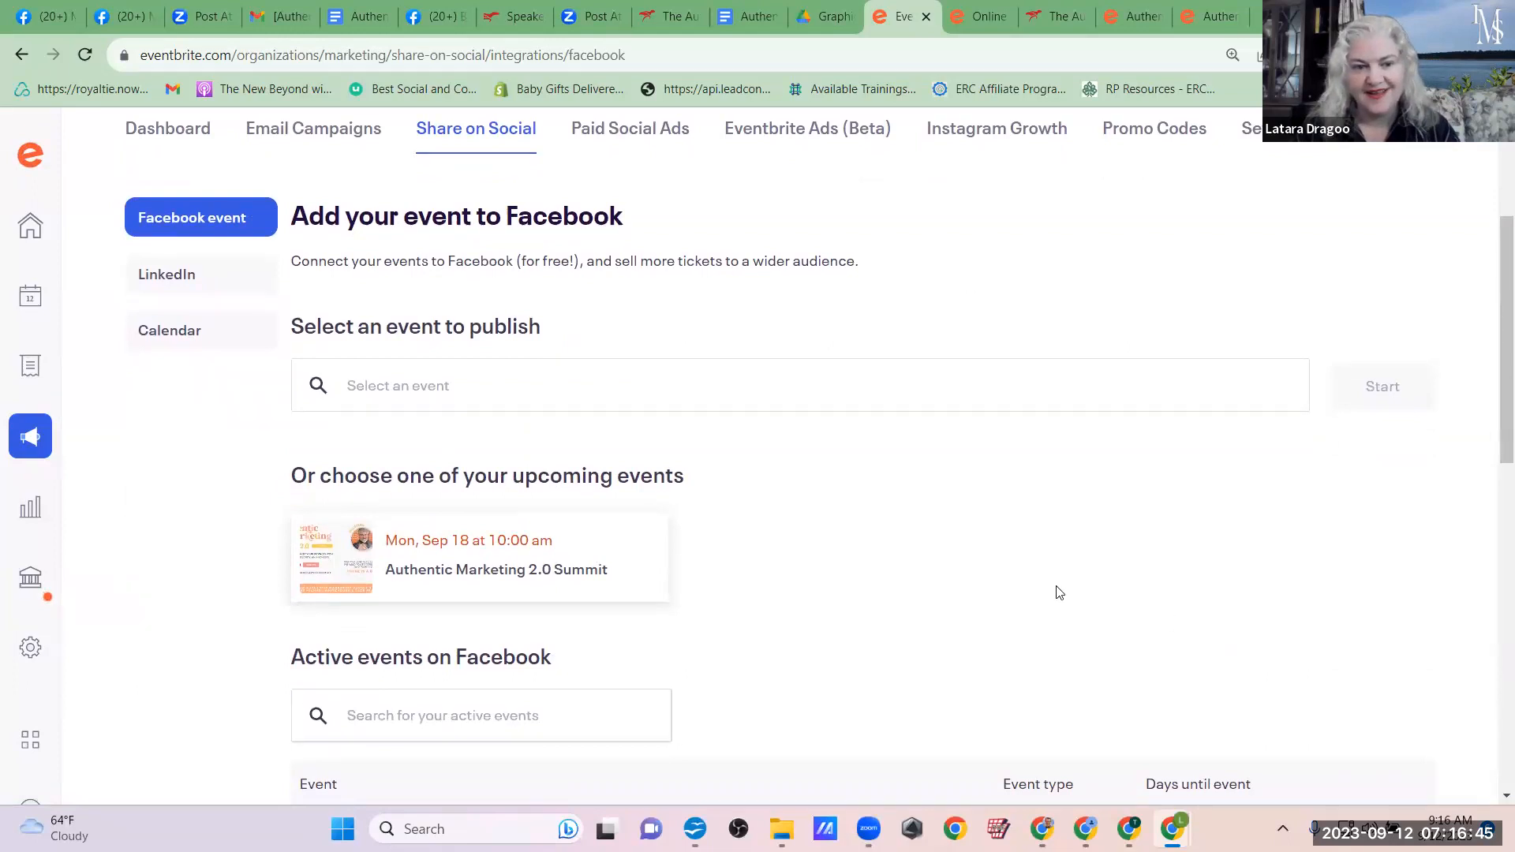
{"action": "left_click", "coordinate": [520, 570]}
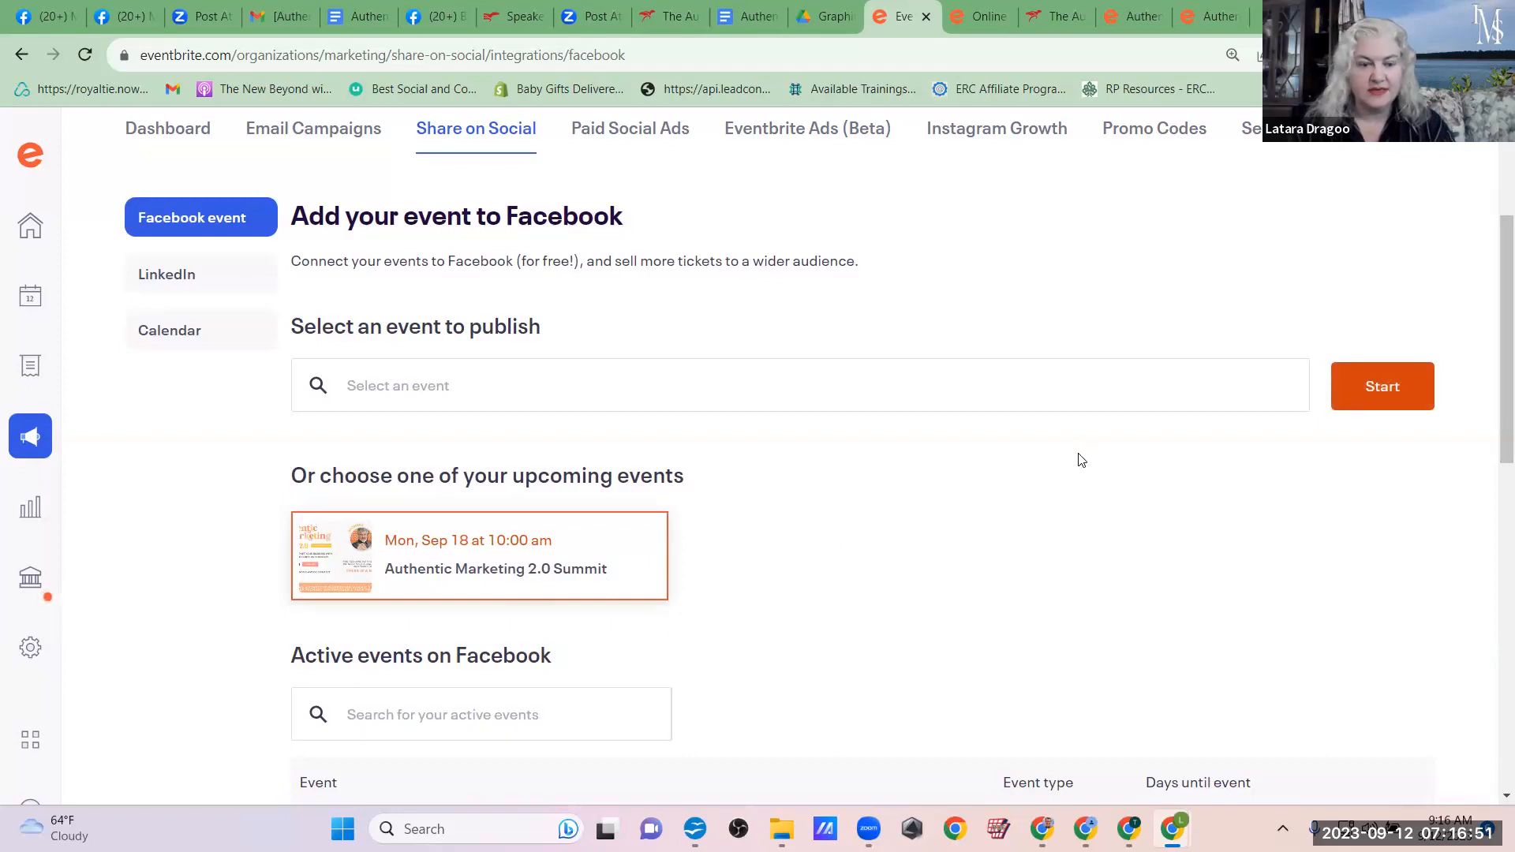
{"action": "scroll", "coordinate": [1080, 460], "scroll_direction": "down", "scroll_amount": 4}
{"action": "scroll", "coordinate": [1081, 460], "scroll_direction": "down", "scroll_amount": 2}
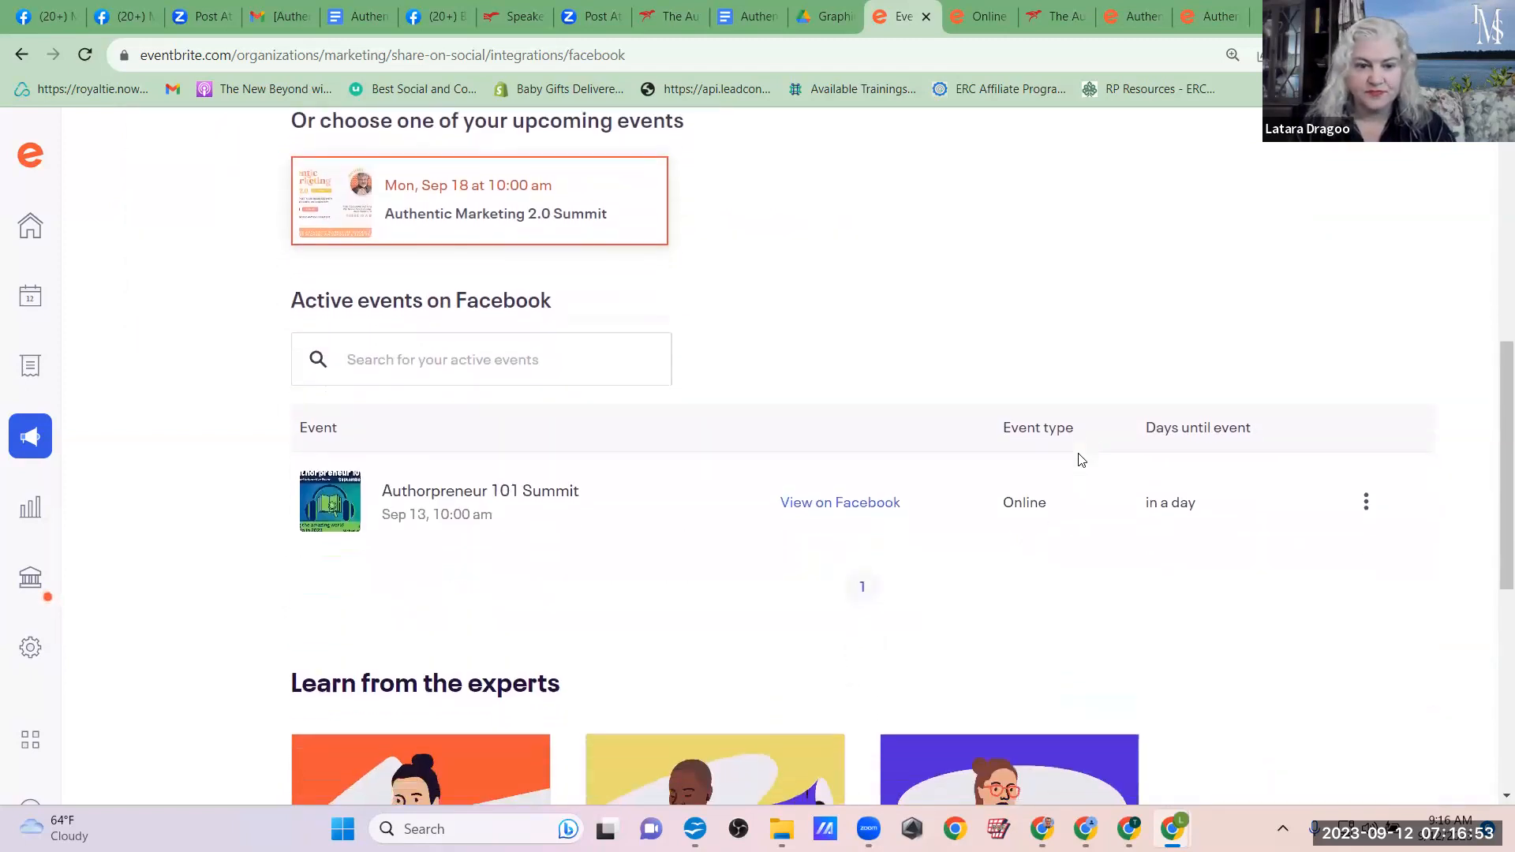
{"action": "scroll", "coordinate": [1081, 460], "scroll_direction": "down", "scroll_amount": 1}
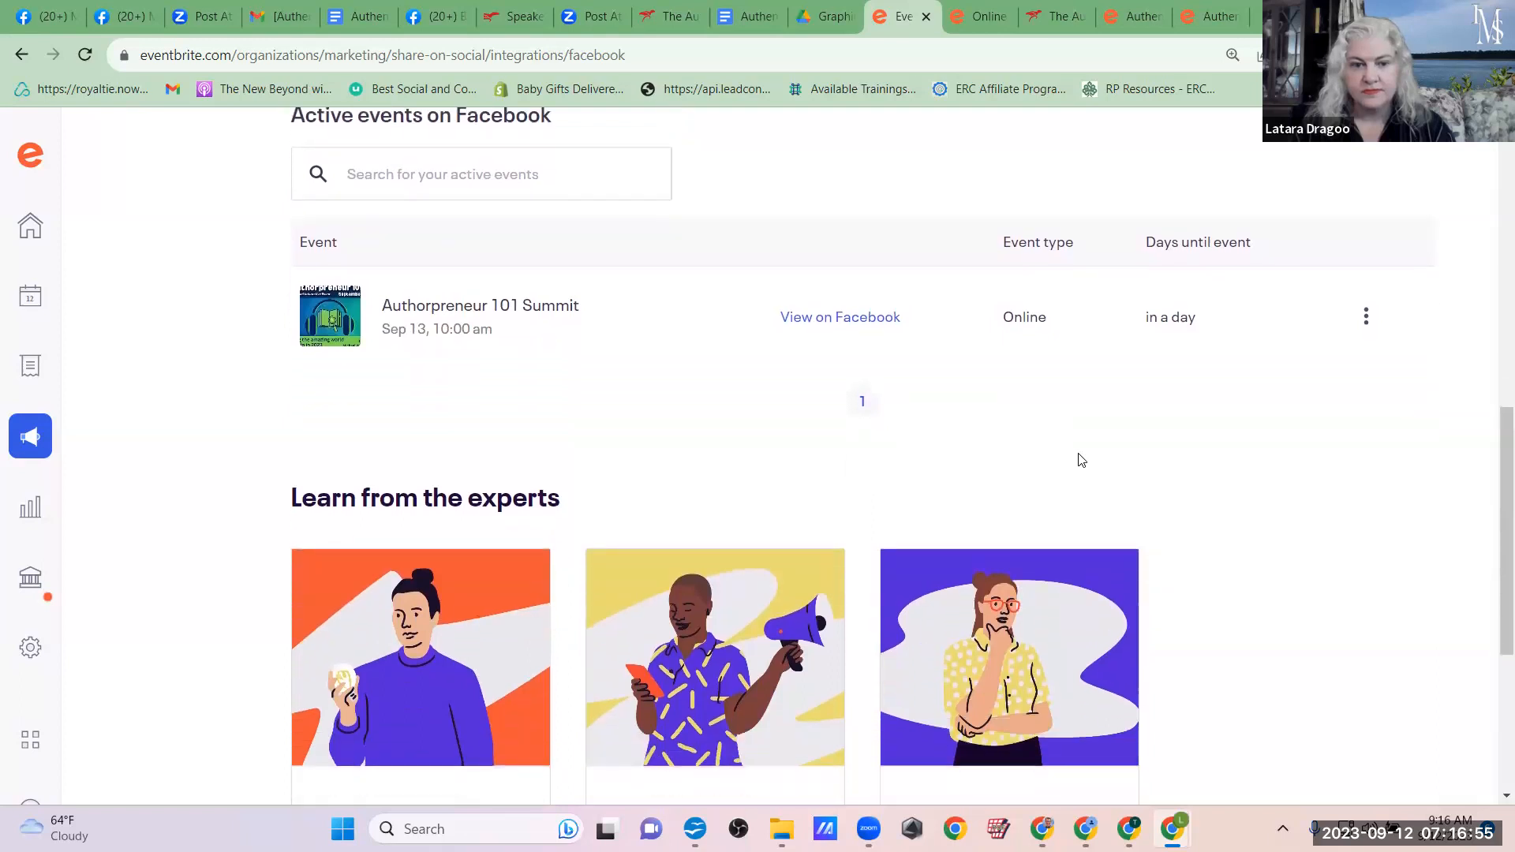
{"action": "scroll", "coordinate": [1081, 460], "scroll_direction": "down", "scroll_amount": 5}
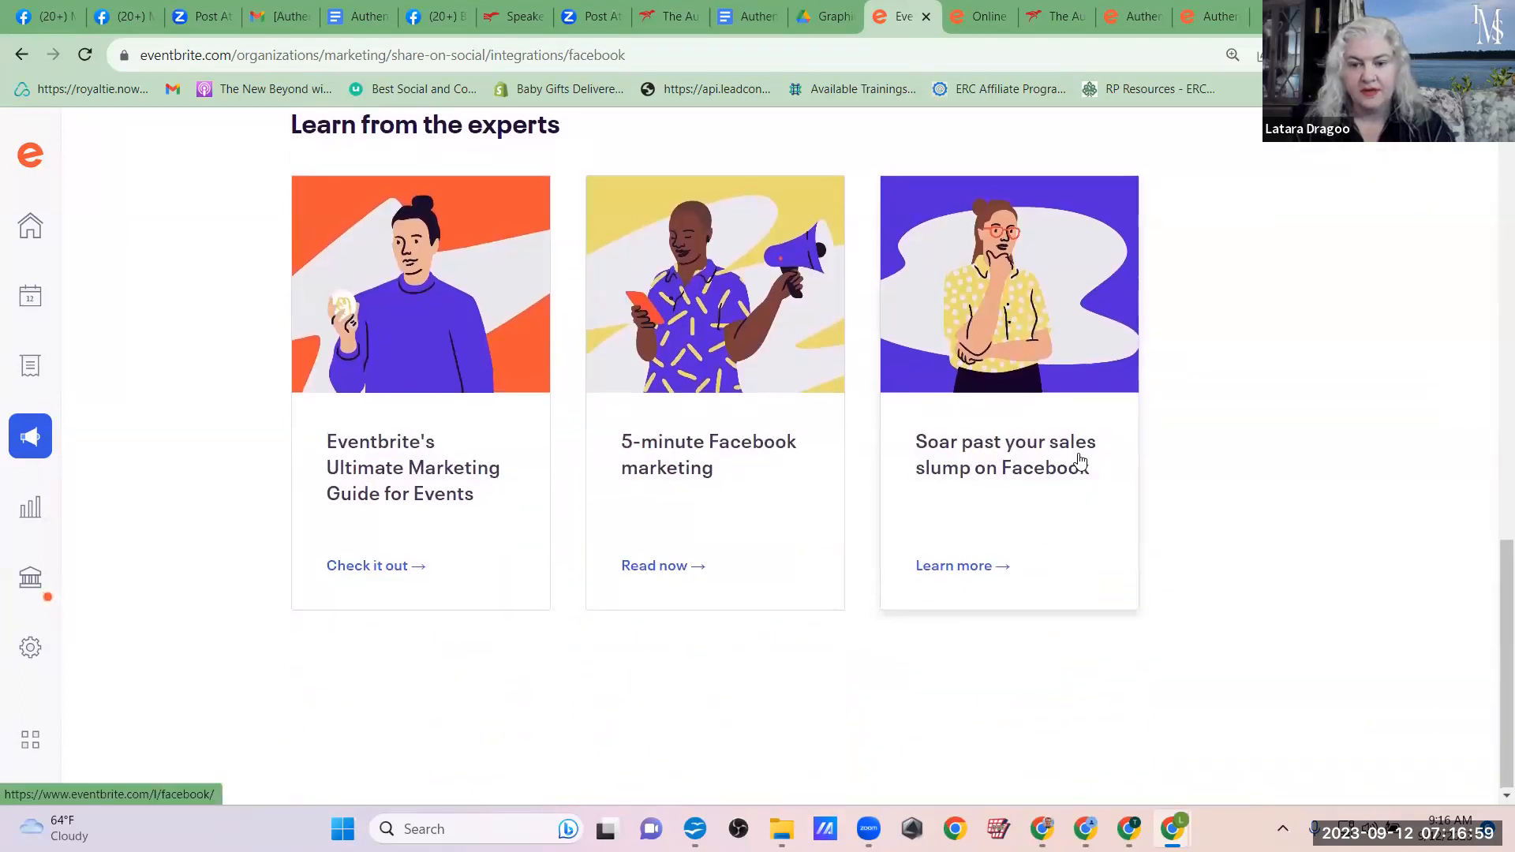
Step: Select the Authentic Marketing 2.0 Summit as the event to publish and start its Facebook setup
{"action": "scroll", "coordinate": [1080, 460], "scroll_direction": "up", "scroll_amount": 5}
{"action": "scroll", "coordinate": [1081, 460], "scroll_direction": "up", "scroll_amount": 10}
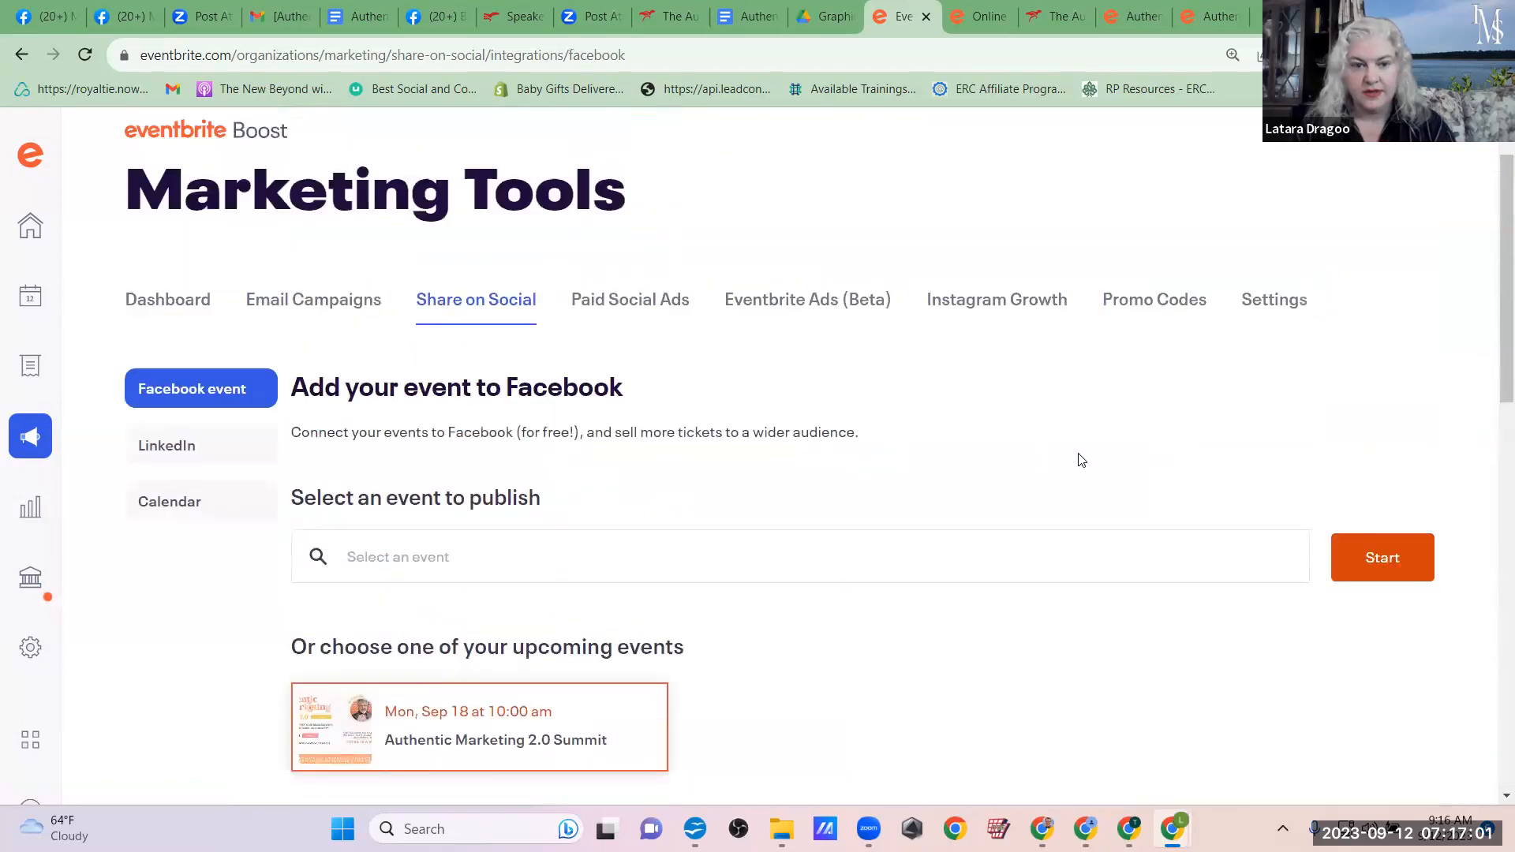
{"action": "scroll", "coordinate": [1081, 460], "scroll_direction": "down", "scroll_amount": 1}
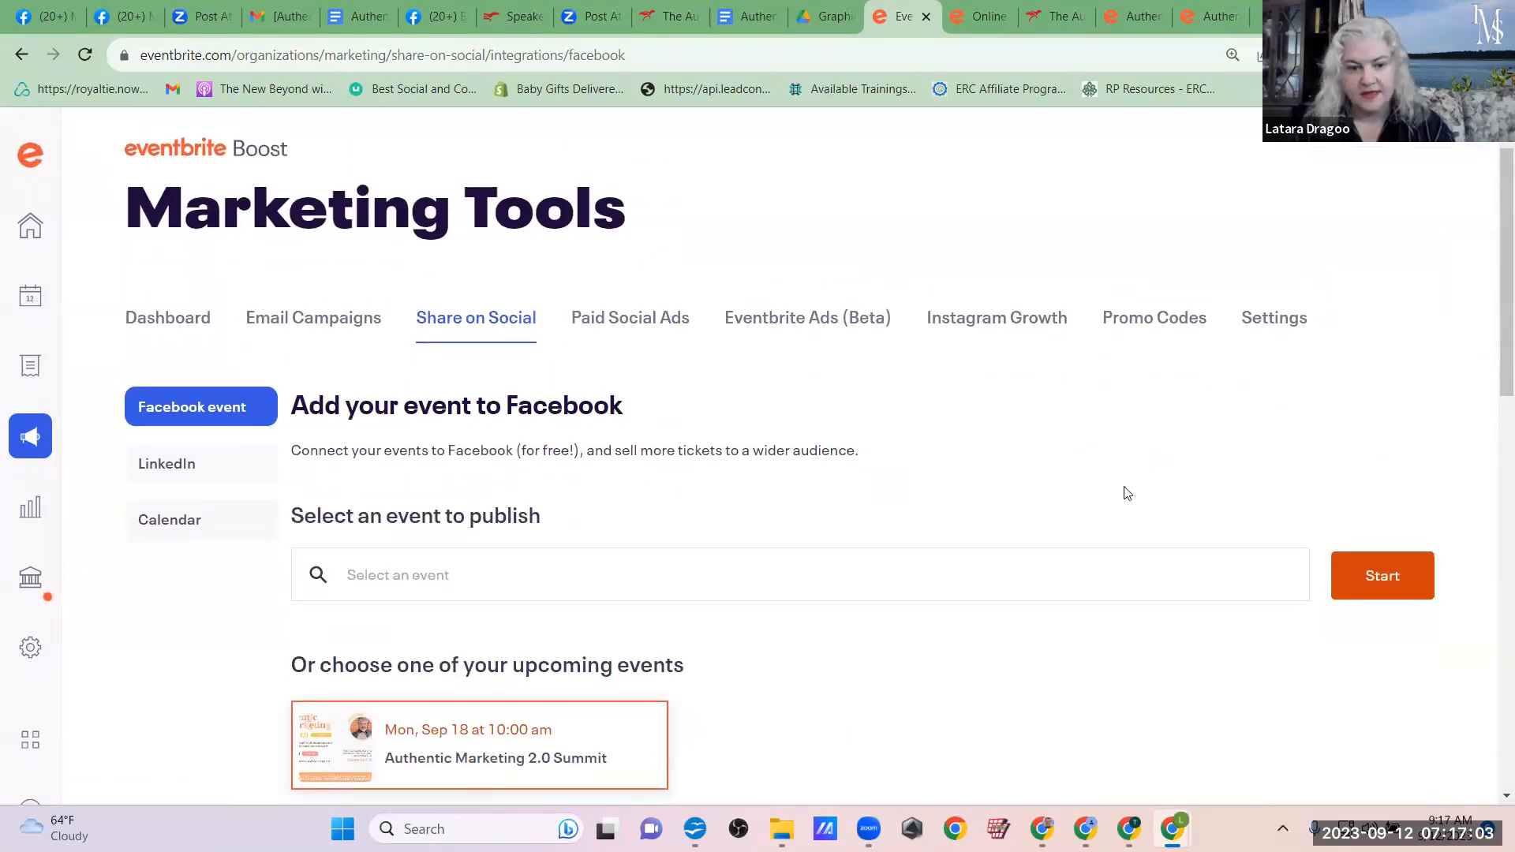
{"action": "left_click", "coordinate": [500, 736]}
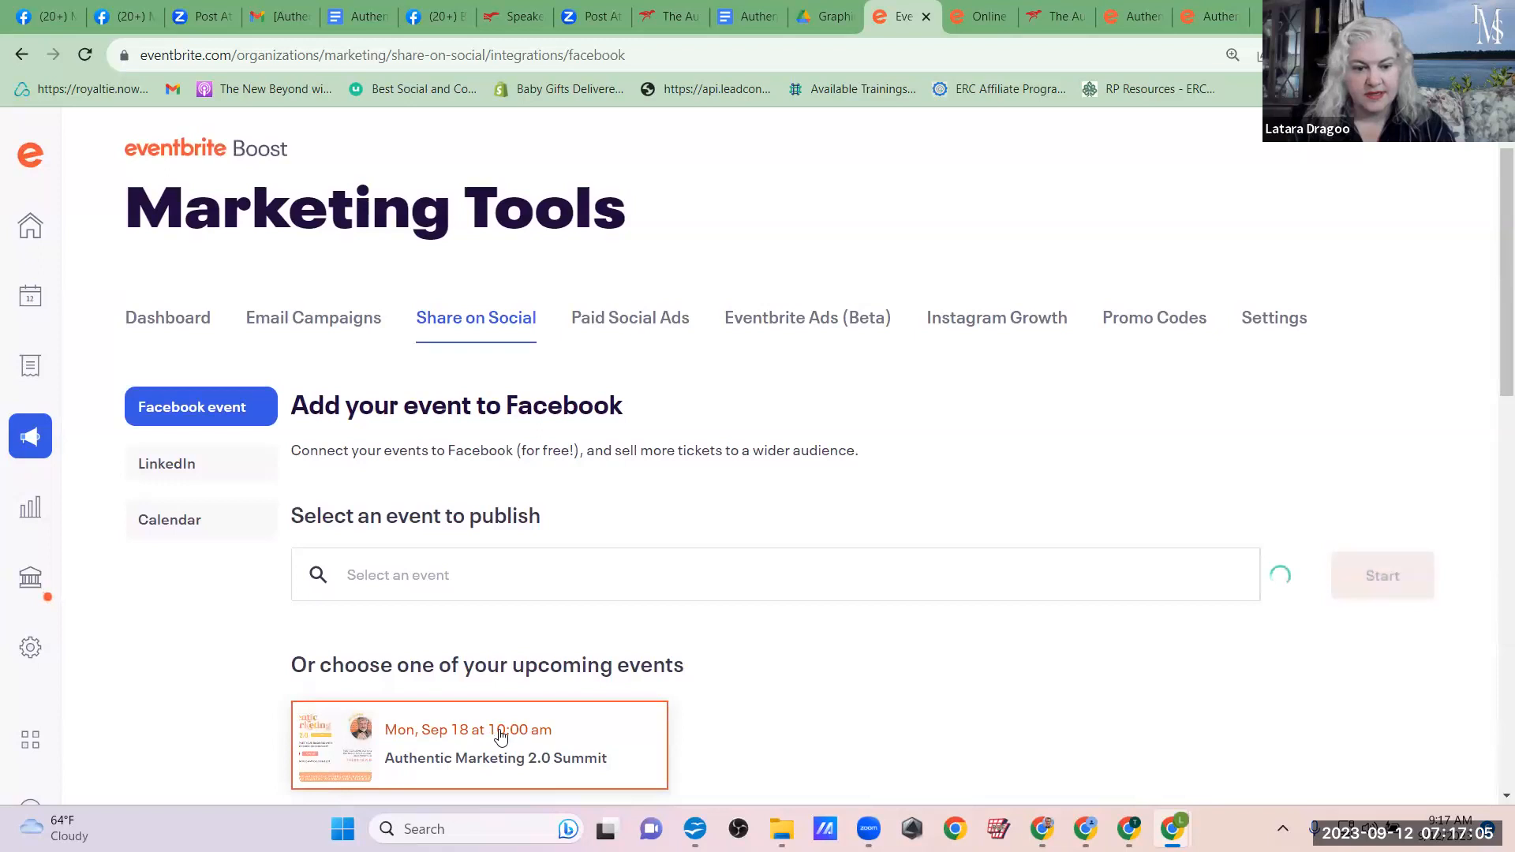
{"action": "left_click", "coordinate": [1382, 576]}
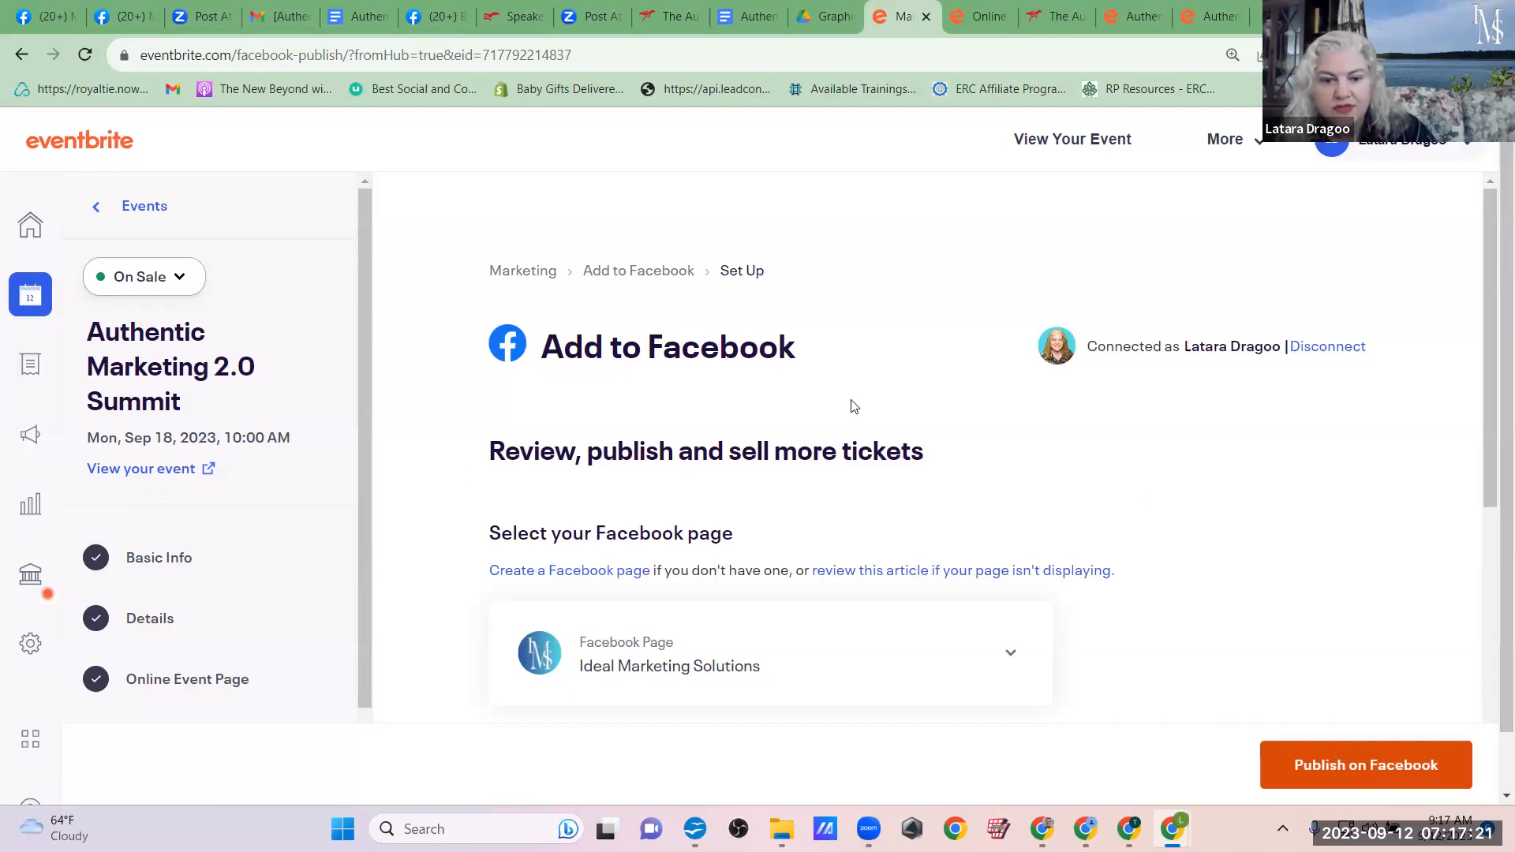
Step: Review the selected Ideal Marketing Solutions page, event description and ticket section, and publish the event on Facebook, closing the completion message
{"action": "scroll", "coordinate": [855, 410], "scroll_direction": "down", "scroll_amount": 3}
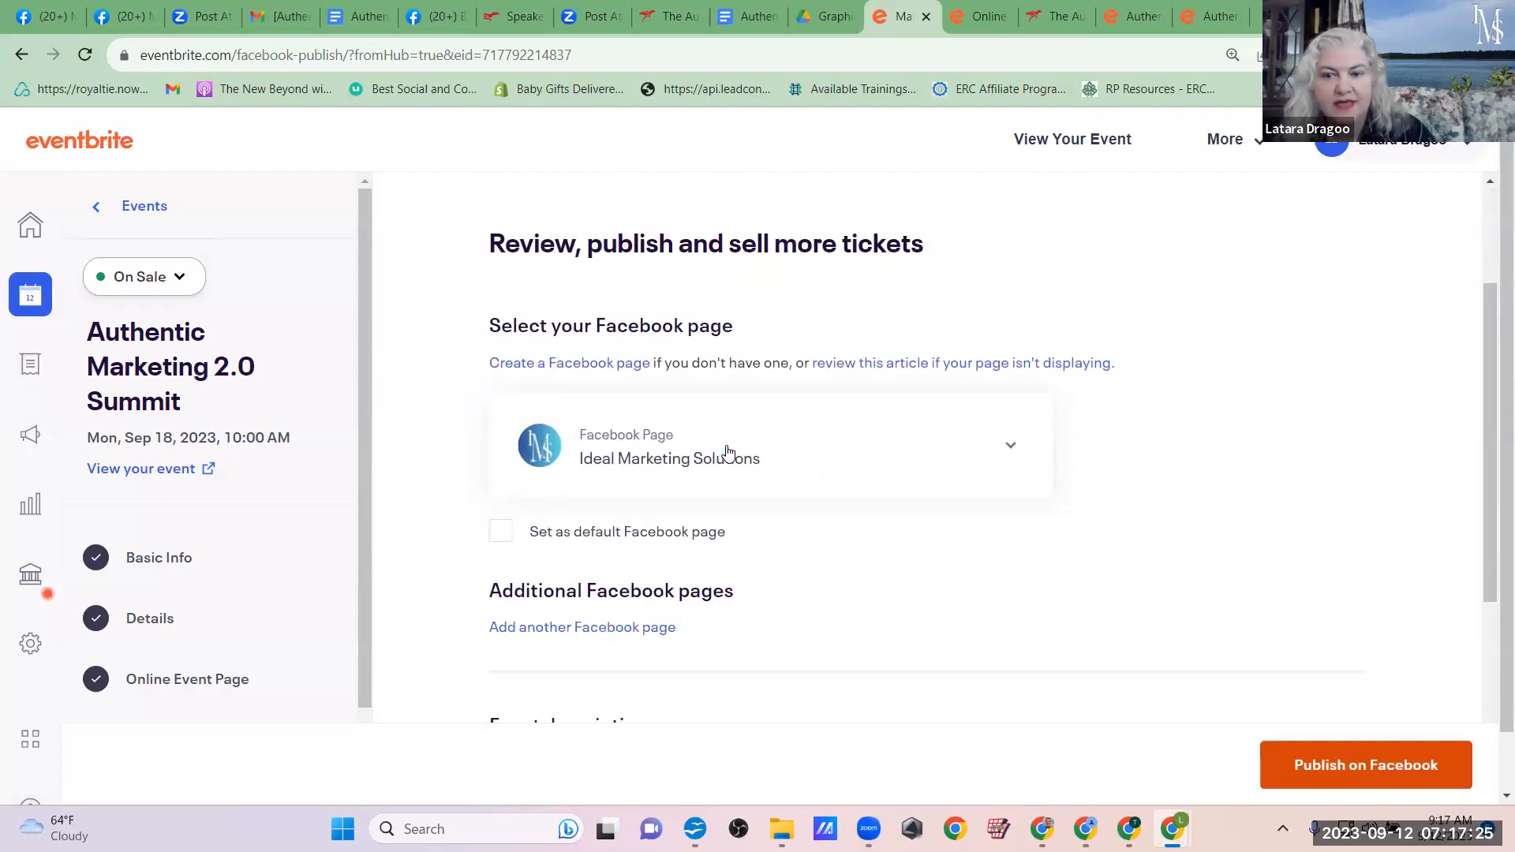
{"action": "left_click_drag", "start_coordinate": [862, 447], "coordinate": [1060, 491]}
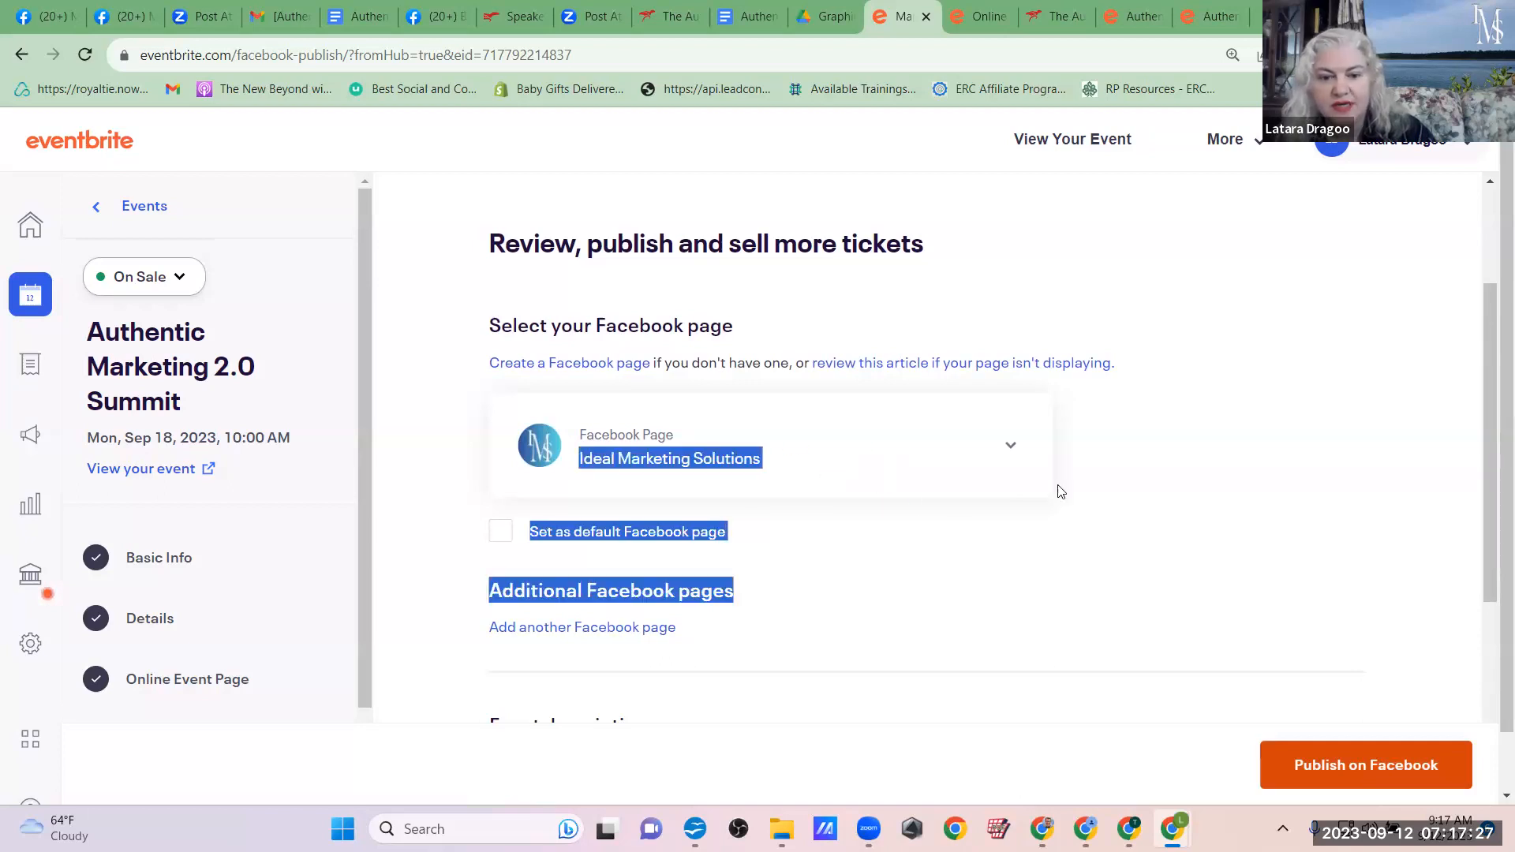
{"action": "left_click", "coordinate": [440, 444]}
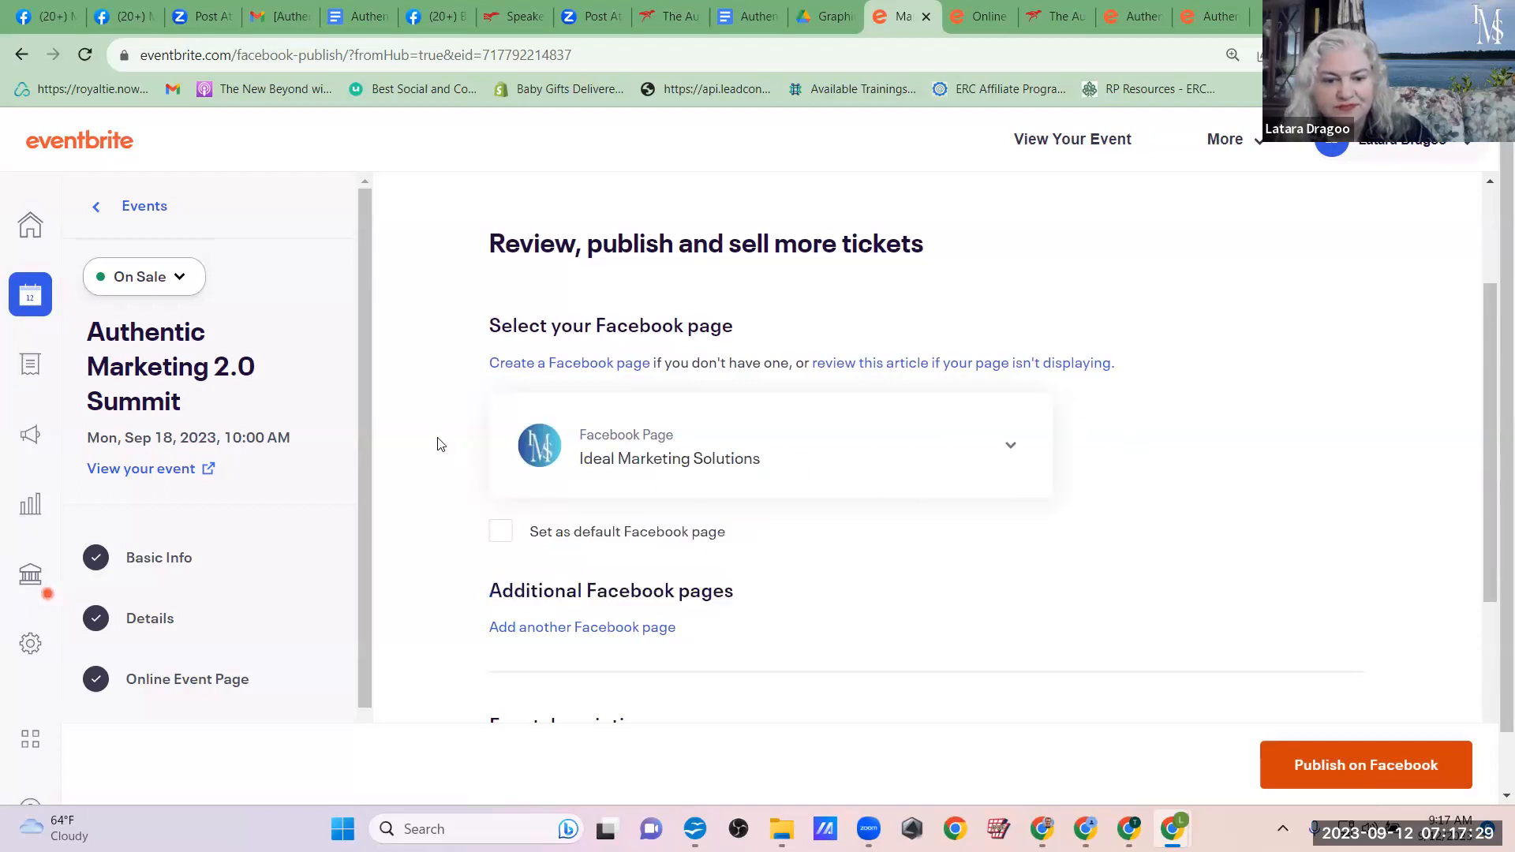
{"action": "scroll", "coordinate": [1066, 453], "scroll_direction": "down", "scroll_amount": 5}
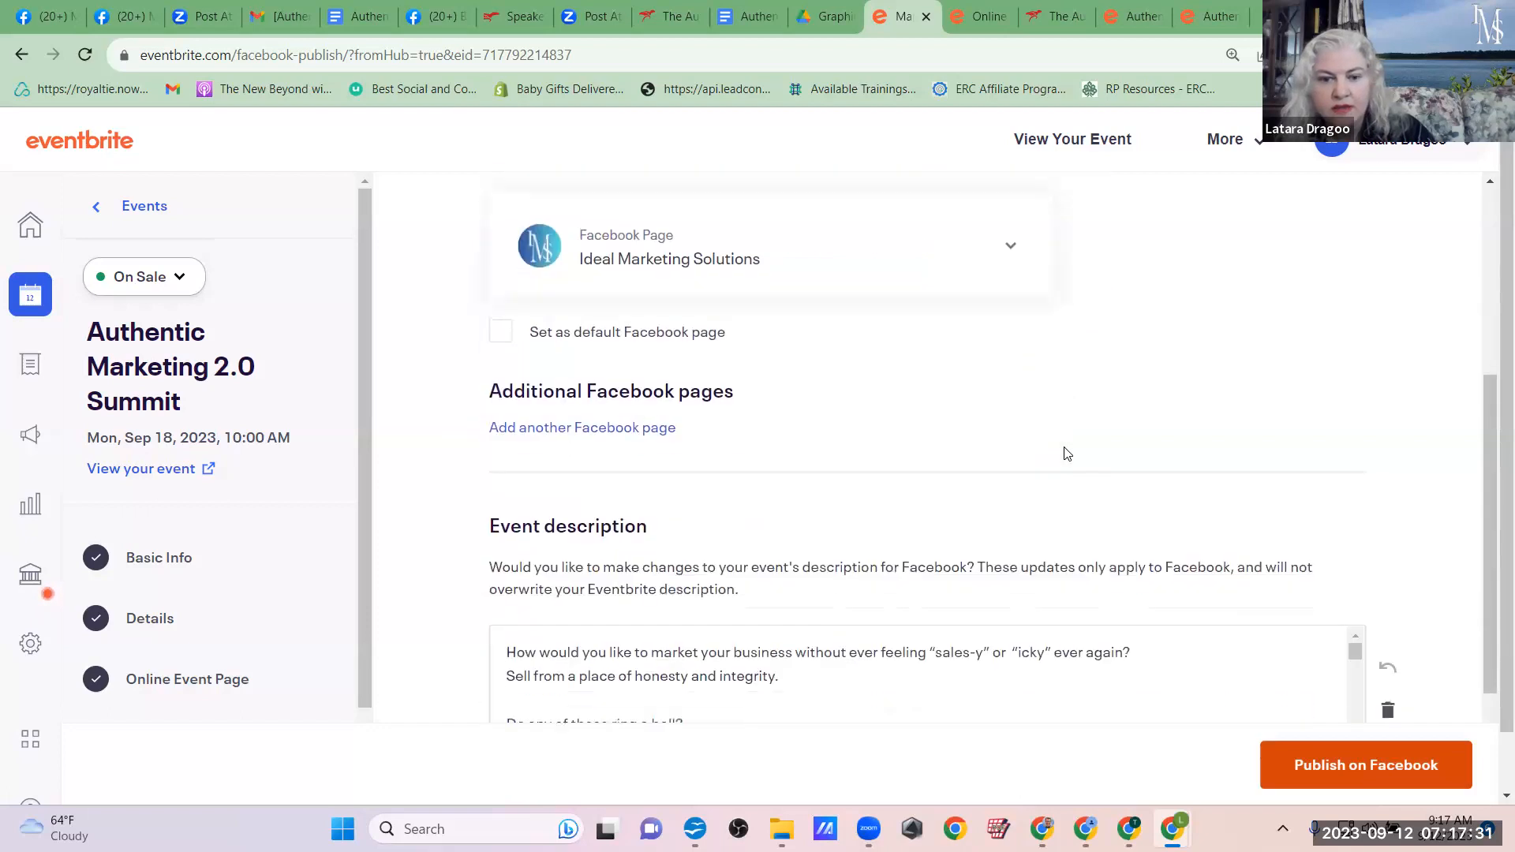
{"action": "scroll", "coordinate": [1065, 446], "scroll_direction": "down", "scroll_amount": 10}
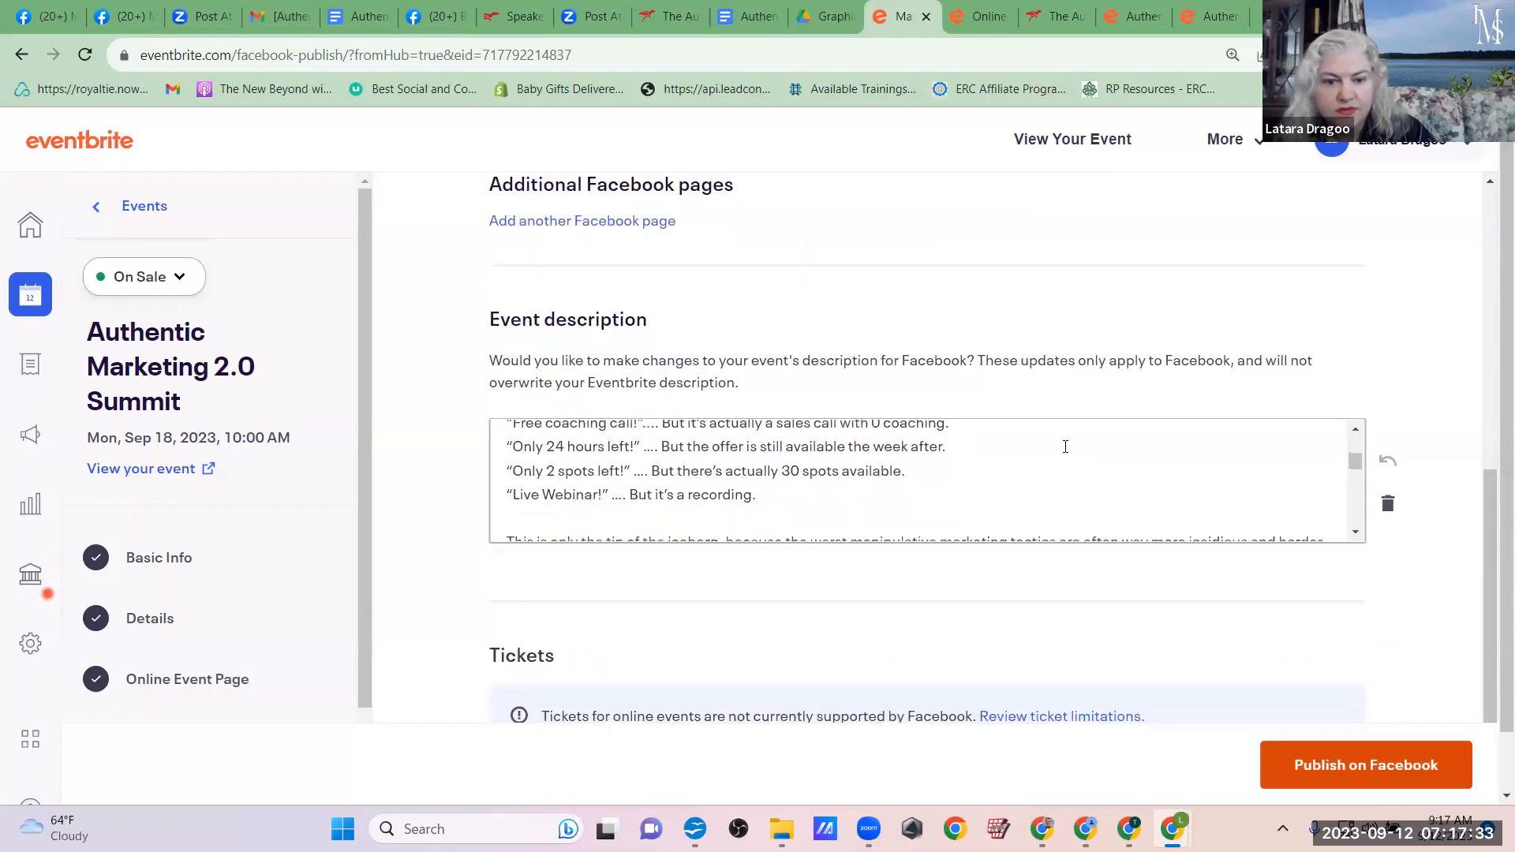
{"action": "scroll", "coordinate": [1065, 447], "scroll_direction": "down", "scroll_amount": 4}
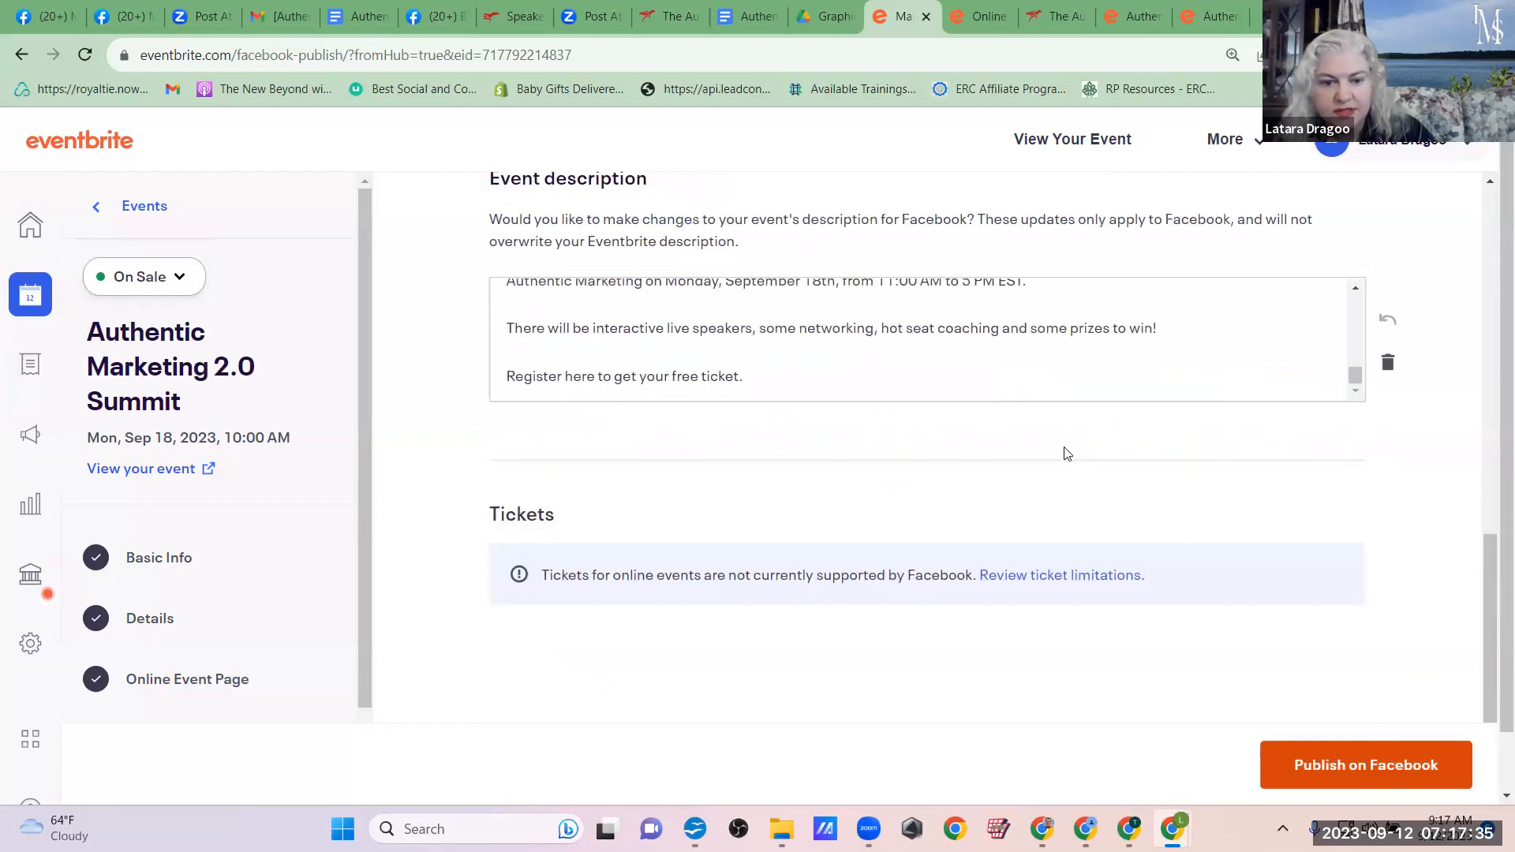
{"action": "scroll", "coordinate": [1066, 453], "scroll_direction": "up", "scroll_amount": 10}
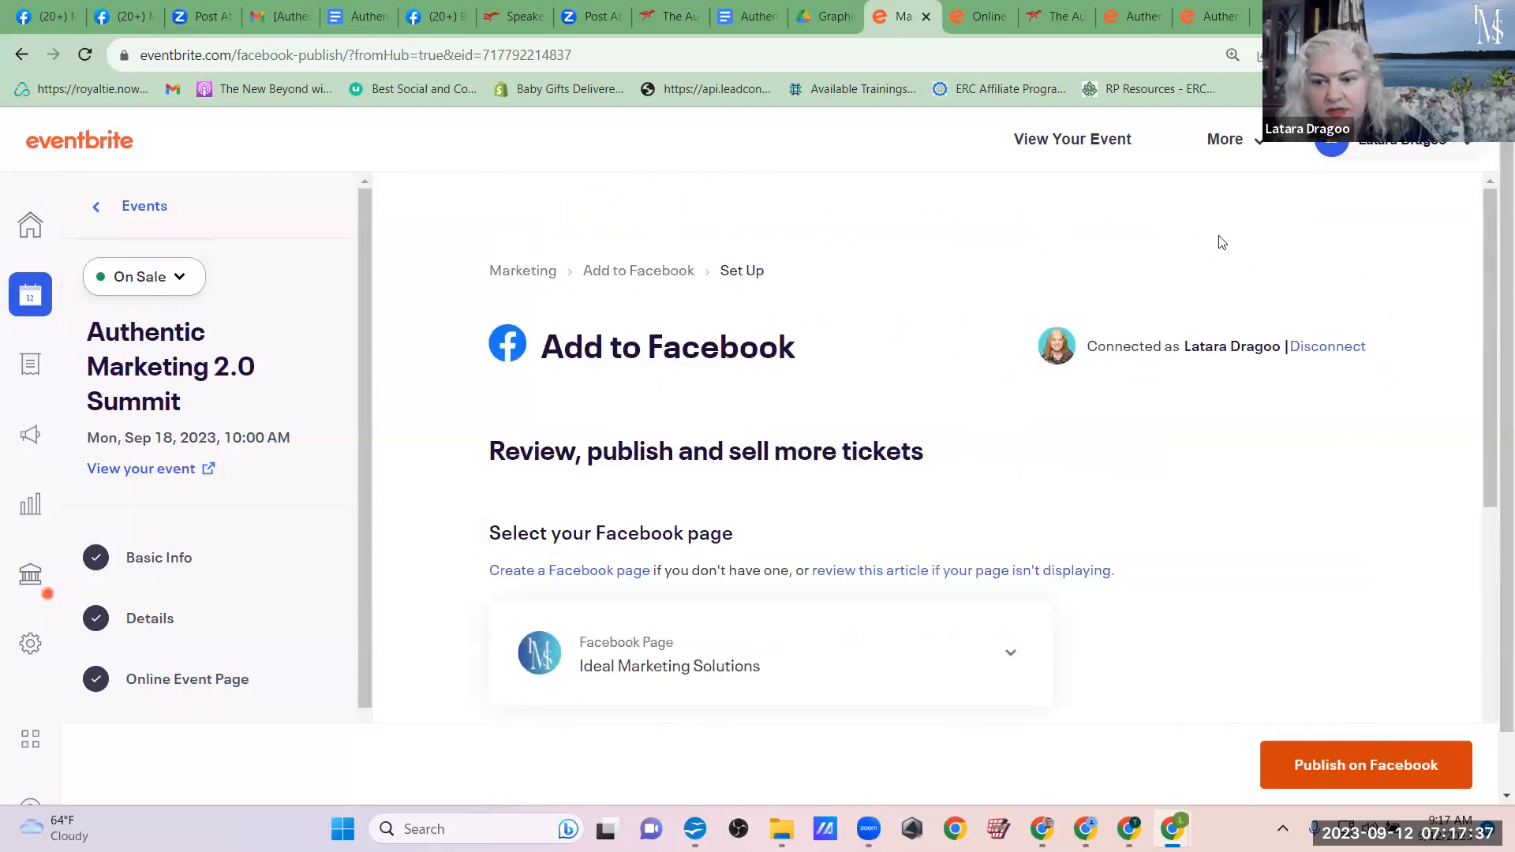
{"action": "left_click", "coordinate": [1355, 781]}
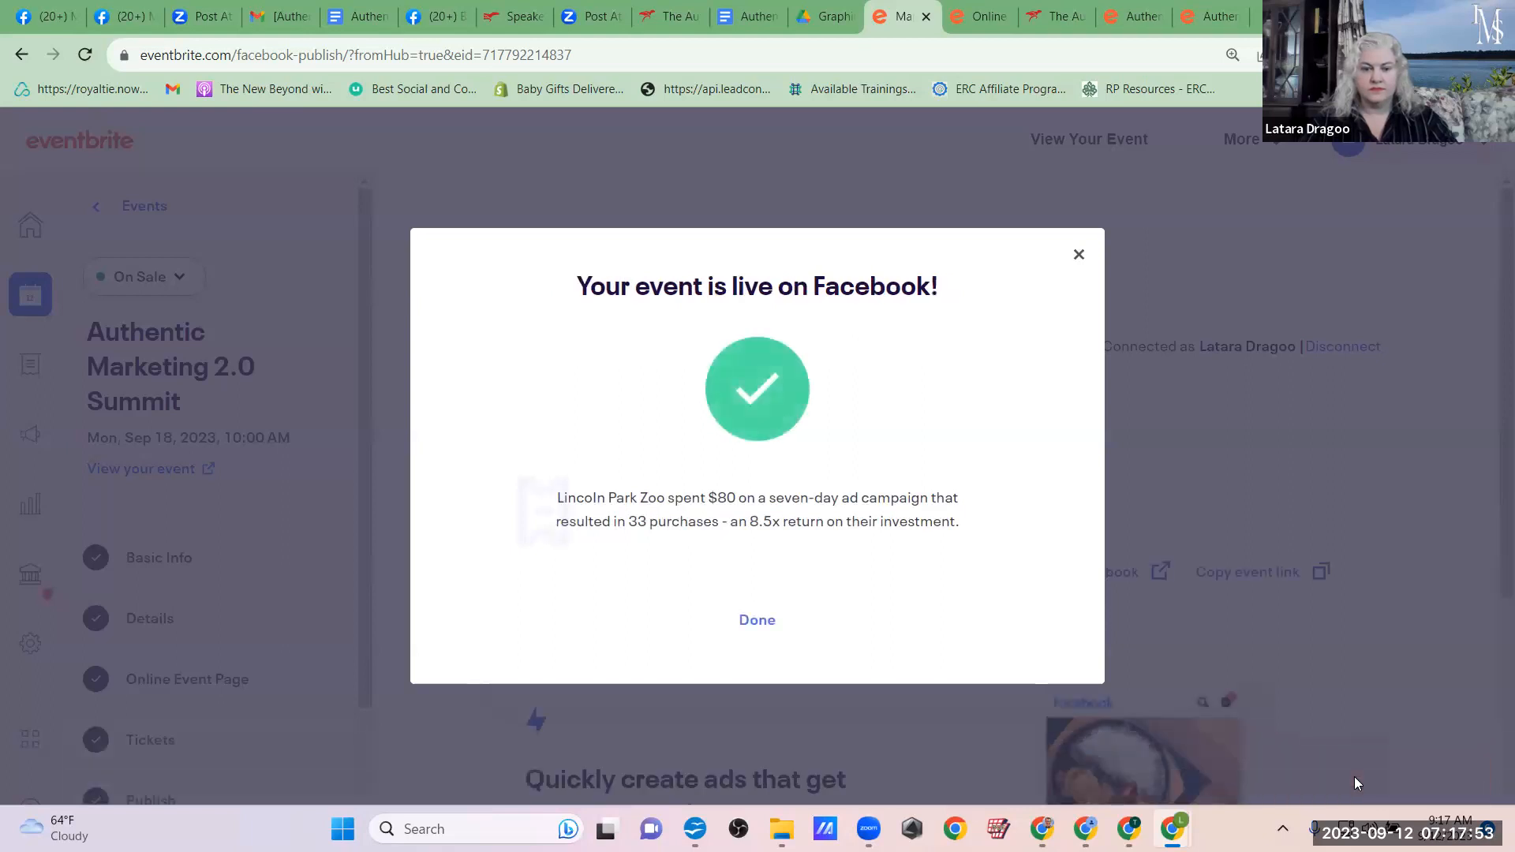
{"action": "left_click", "coordinate": [745, 619]}
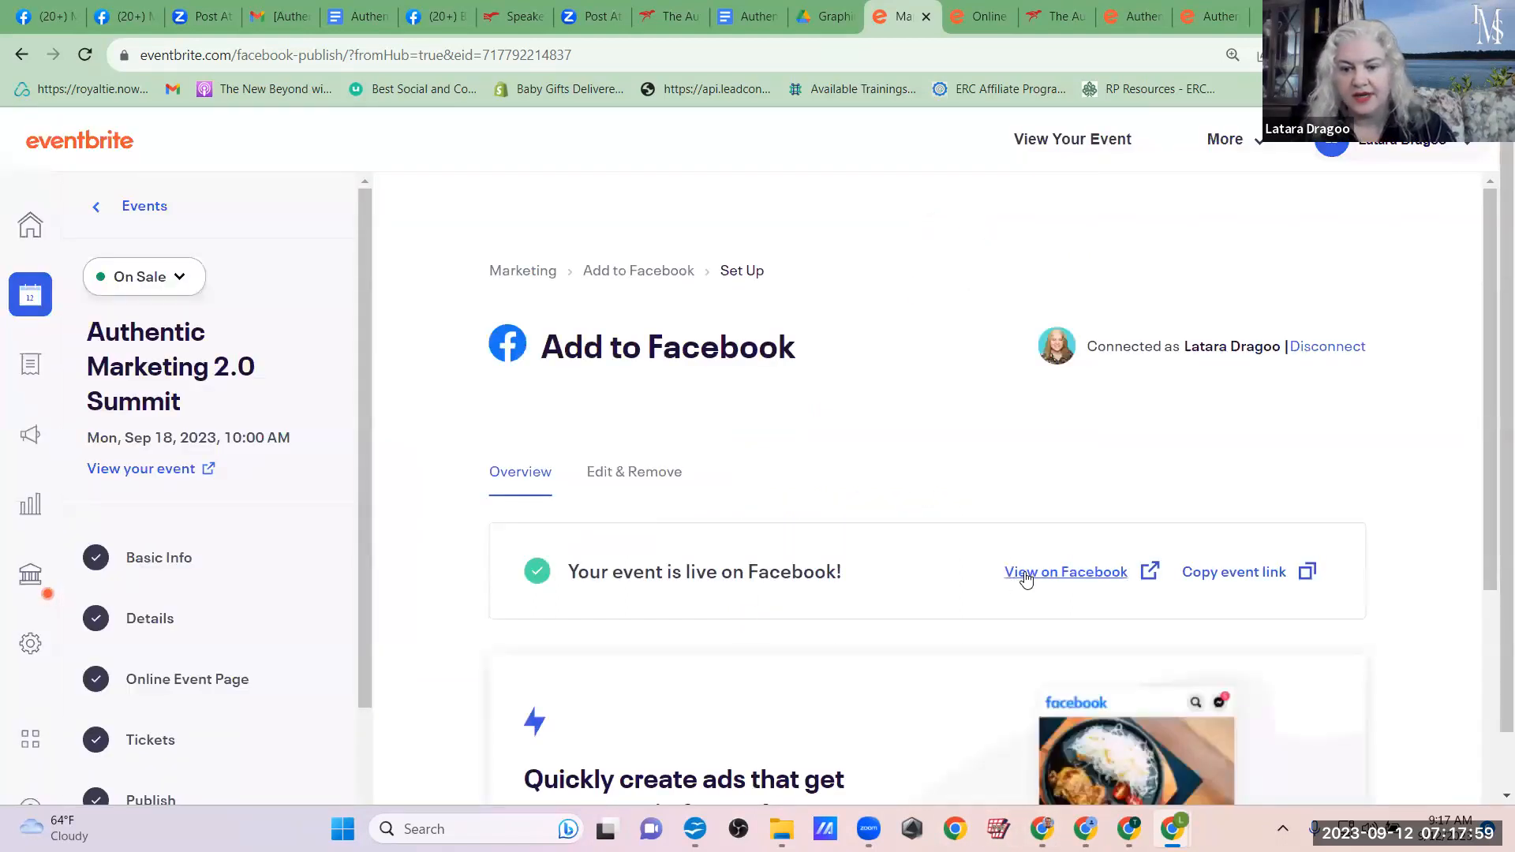
Step: Copy the Facebook event link and open the published Authentic Marketing 2.0 Summit event on Facebook
{"action": "left_click", "coordinate": [1306, 579]}
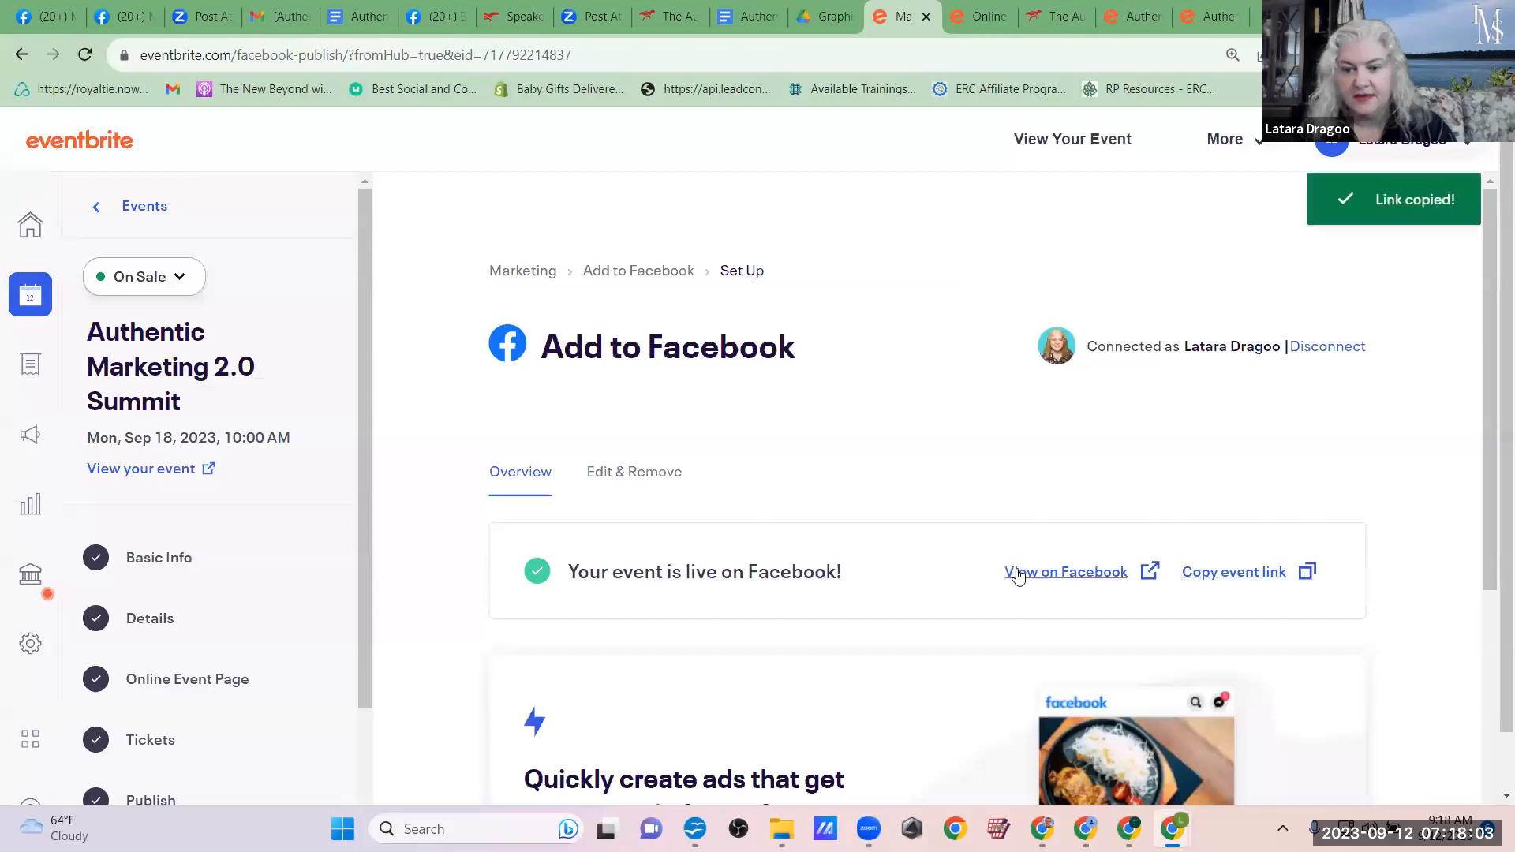
{"action": "left_click", "coordinate": [1017, 572]}
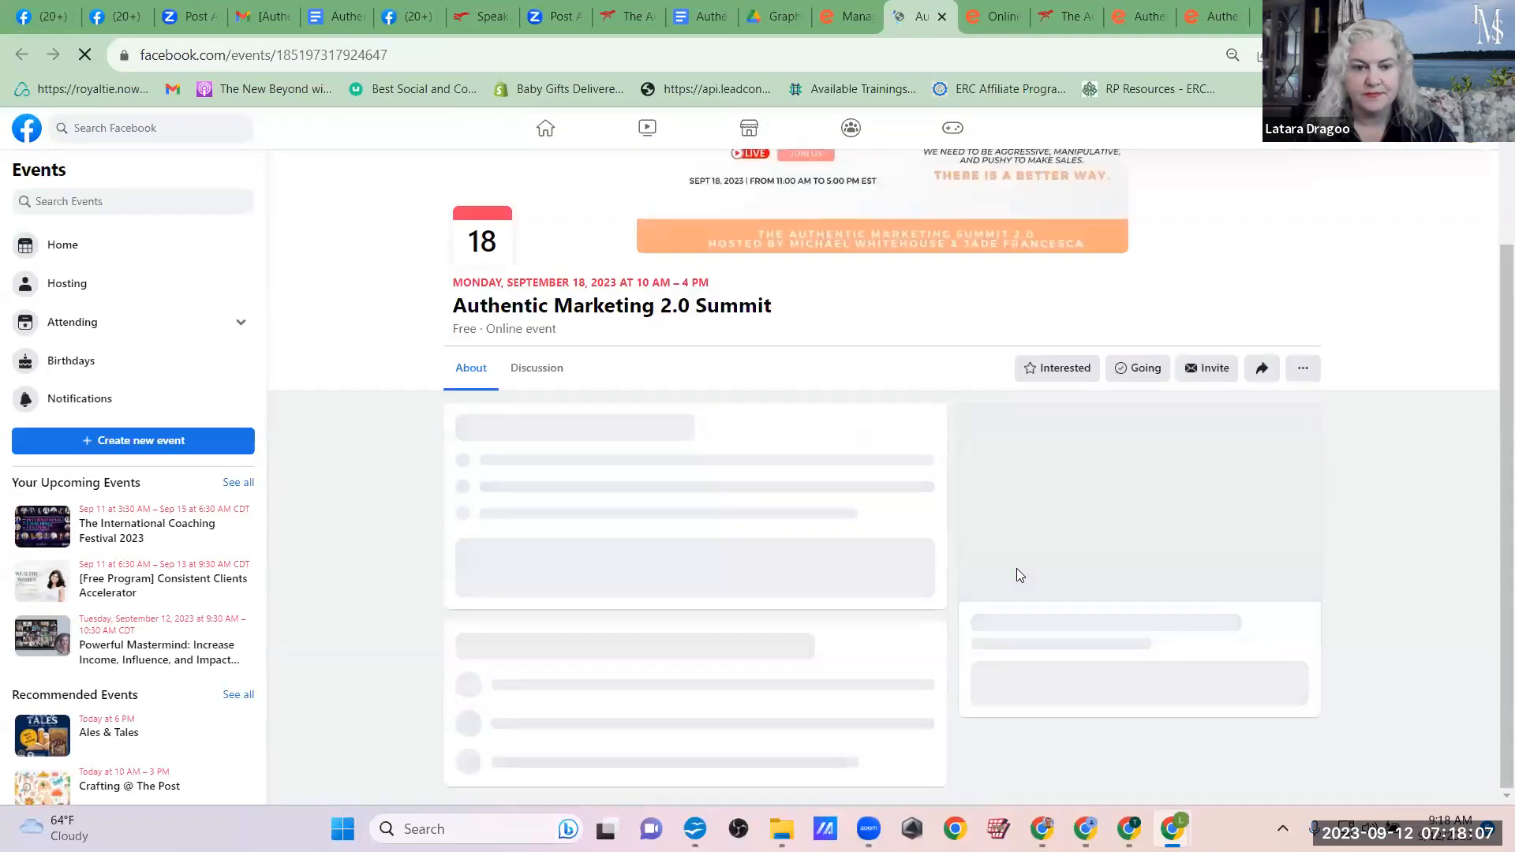
{"action": "left_click_drag", "start_coordinate": [1489, 207], "coordinate": [1489, 107]}
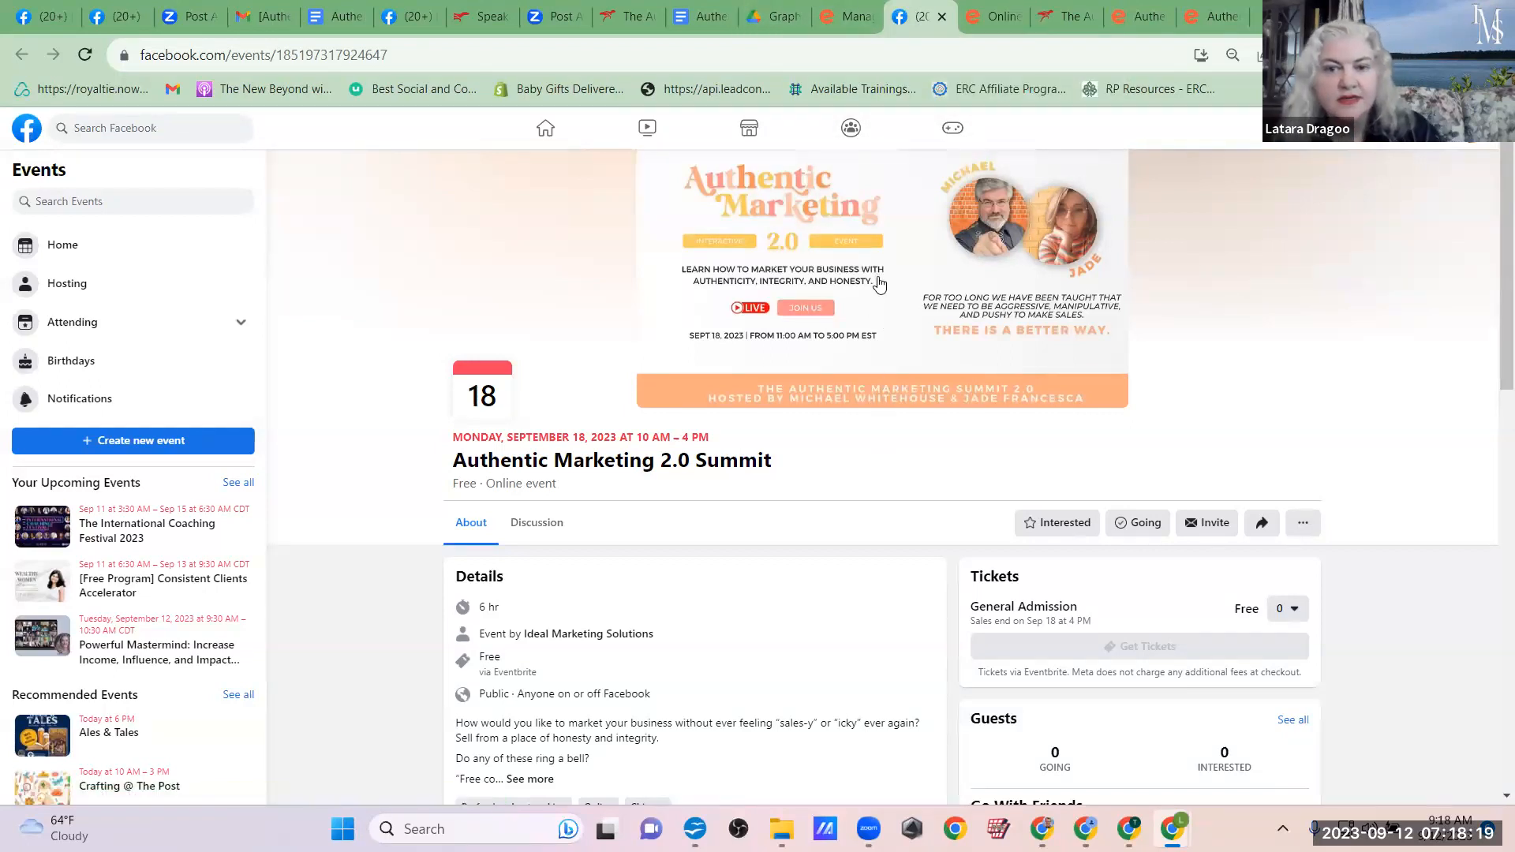
Step: Move the Facebook event page into its own browser window, minimize the Eventbrite window and maximize the new one
{"action": "left_click_drag", "start_coordinate": [893, 7], "coordinate": [899, 105]}
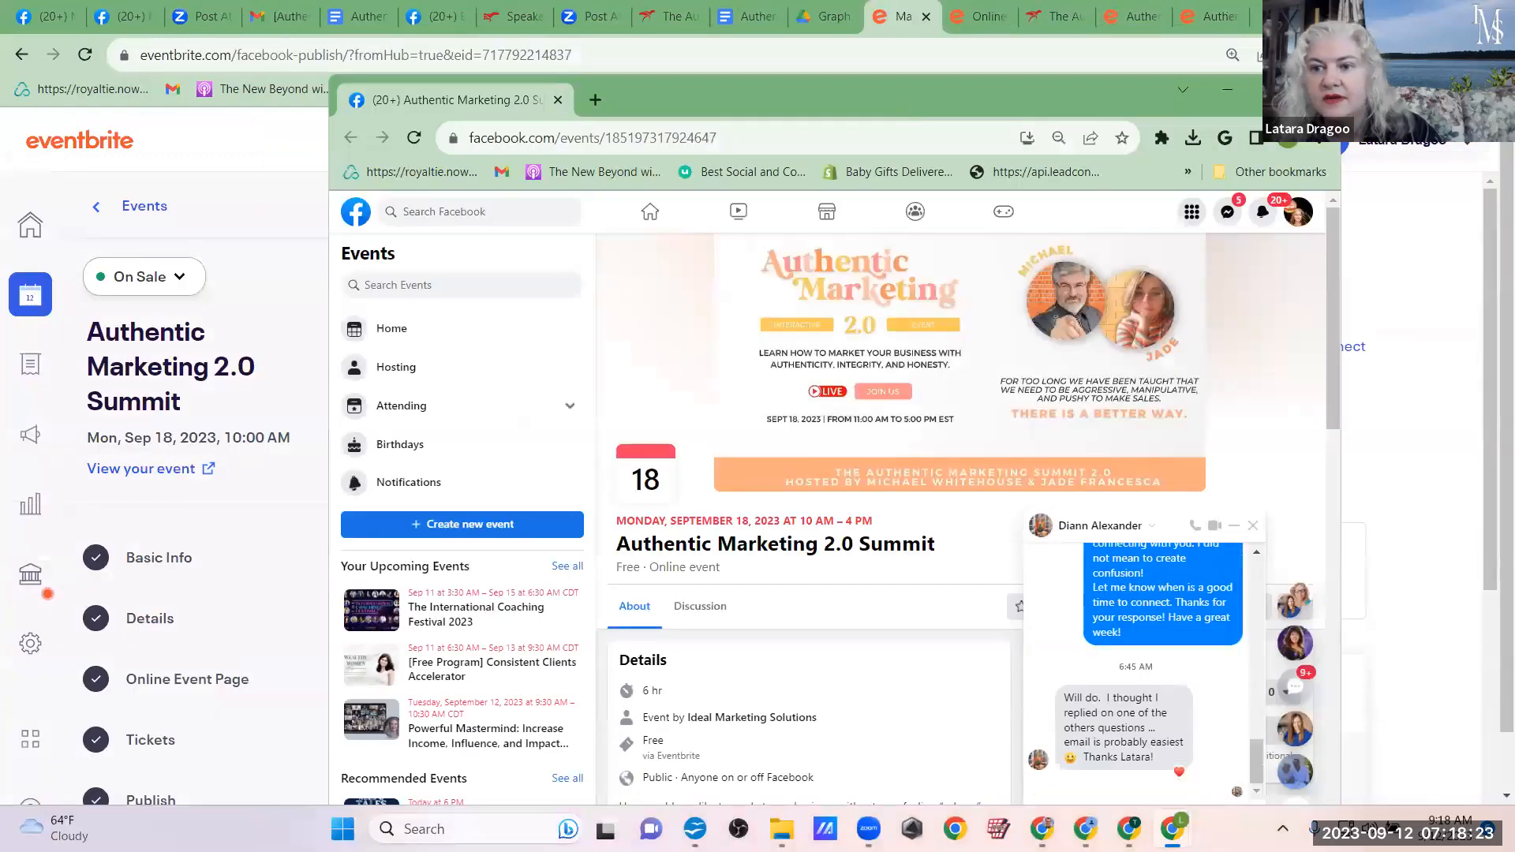
{"action": "left_click", "coordinate": [1401, 12]}
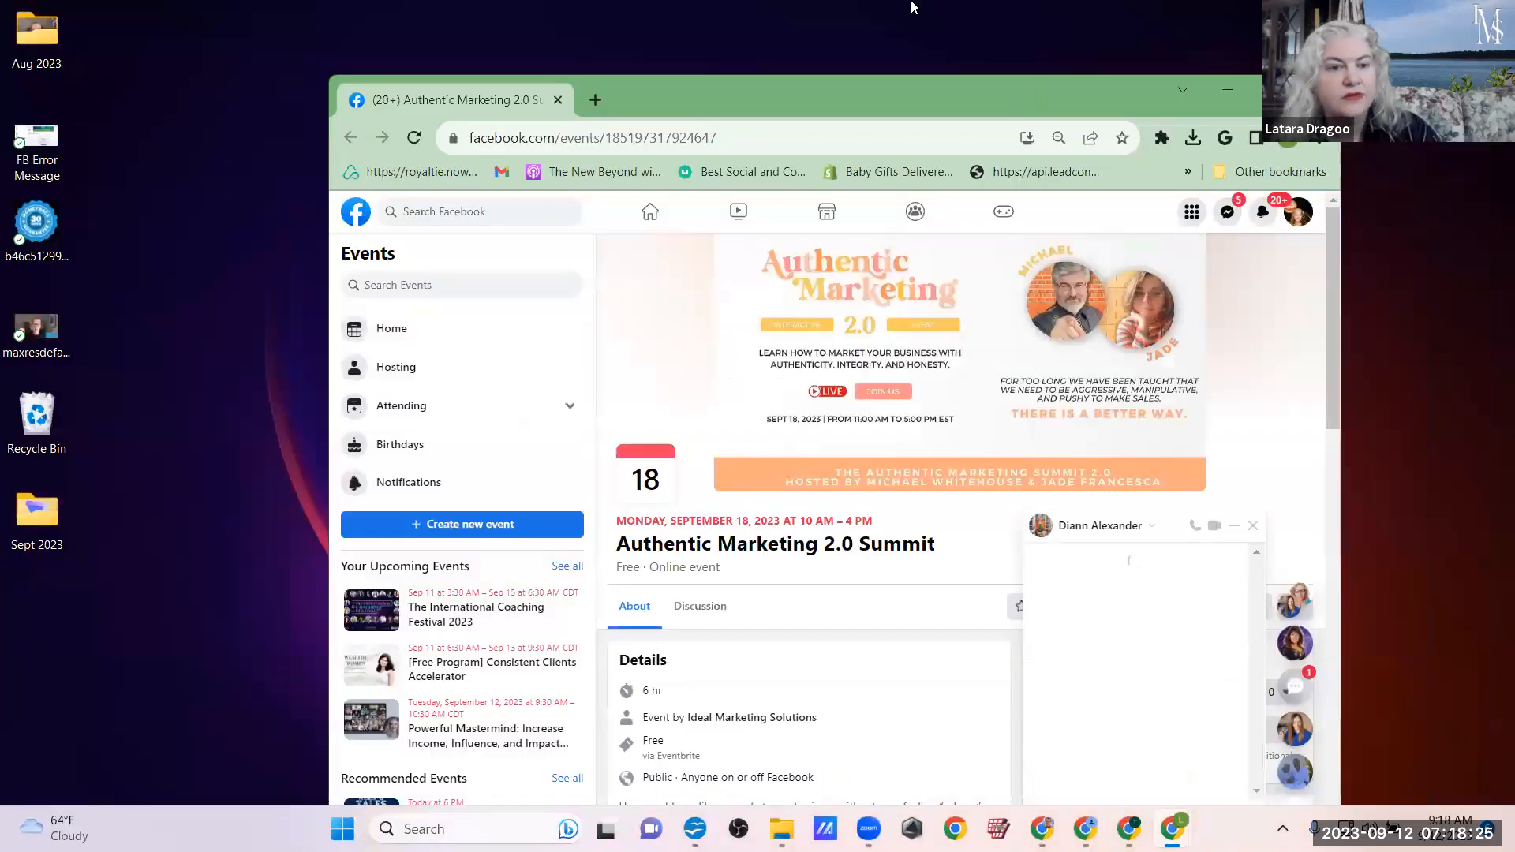
{"action": "left_click_drag", "start_coordinate": [913, 91], "coordinate": [911, 1]}
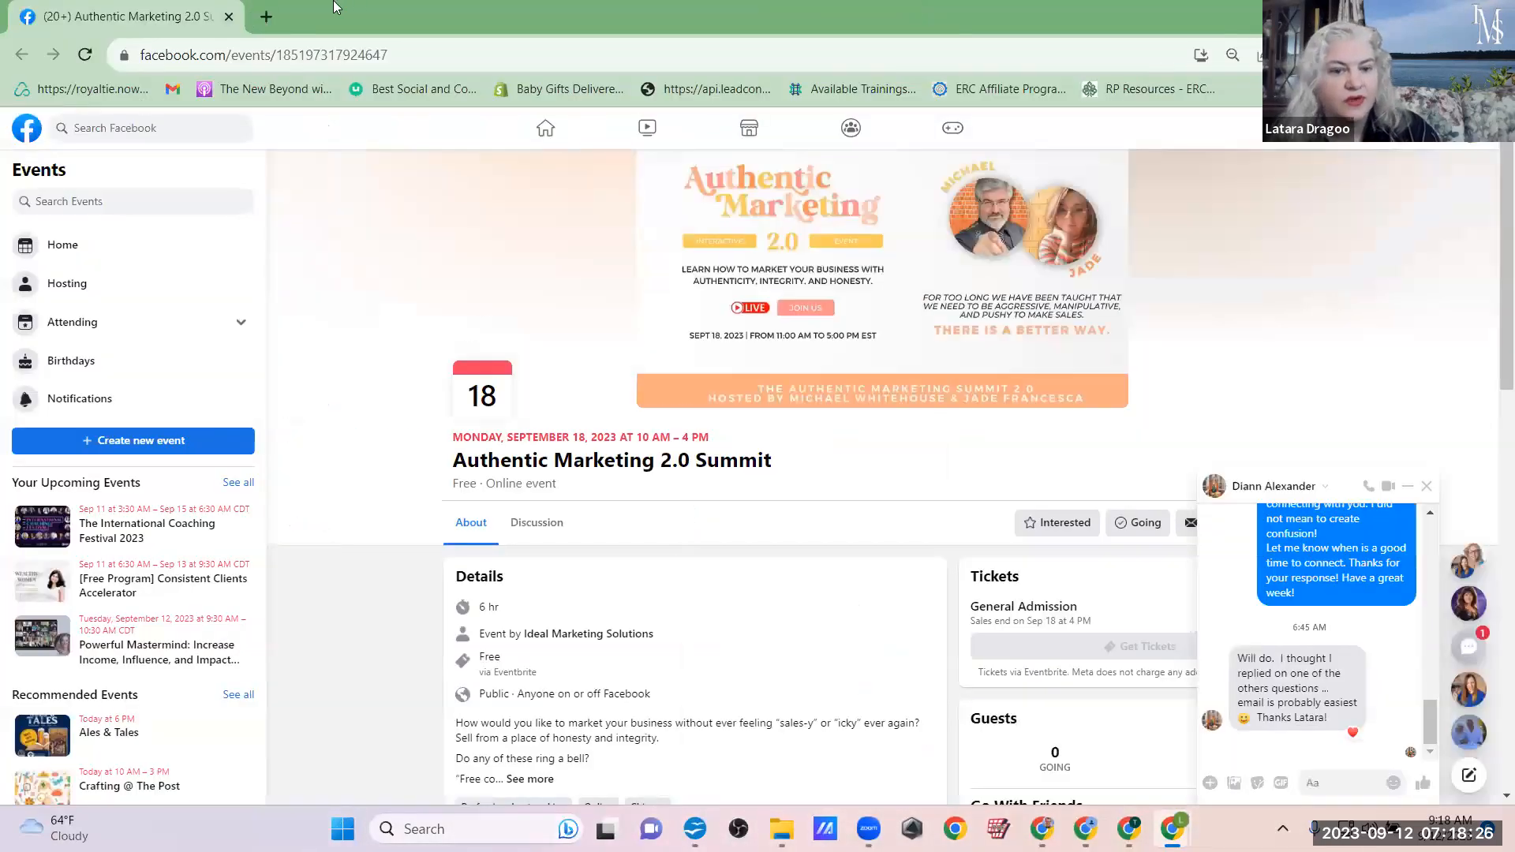
Step: Open the Facebook home feed in a new tab and close the chat pop-ups on both the event and home pages
{"action": "left_click", "coordinate": [267, 16]}
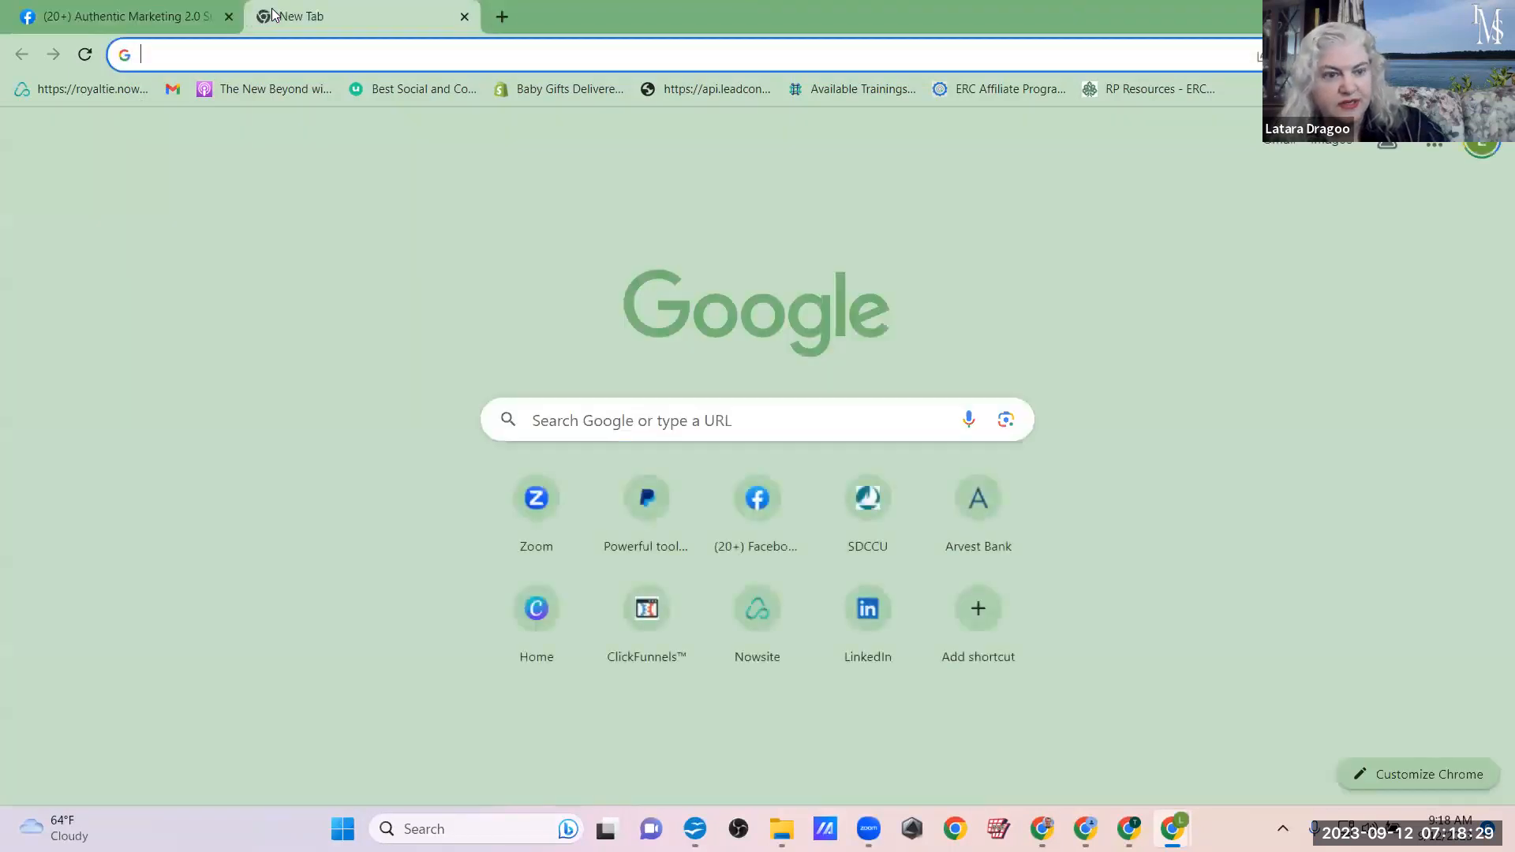
{"action": "type", "text": "fa"}
{"action": "key", "text": "Return"}
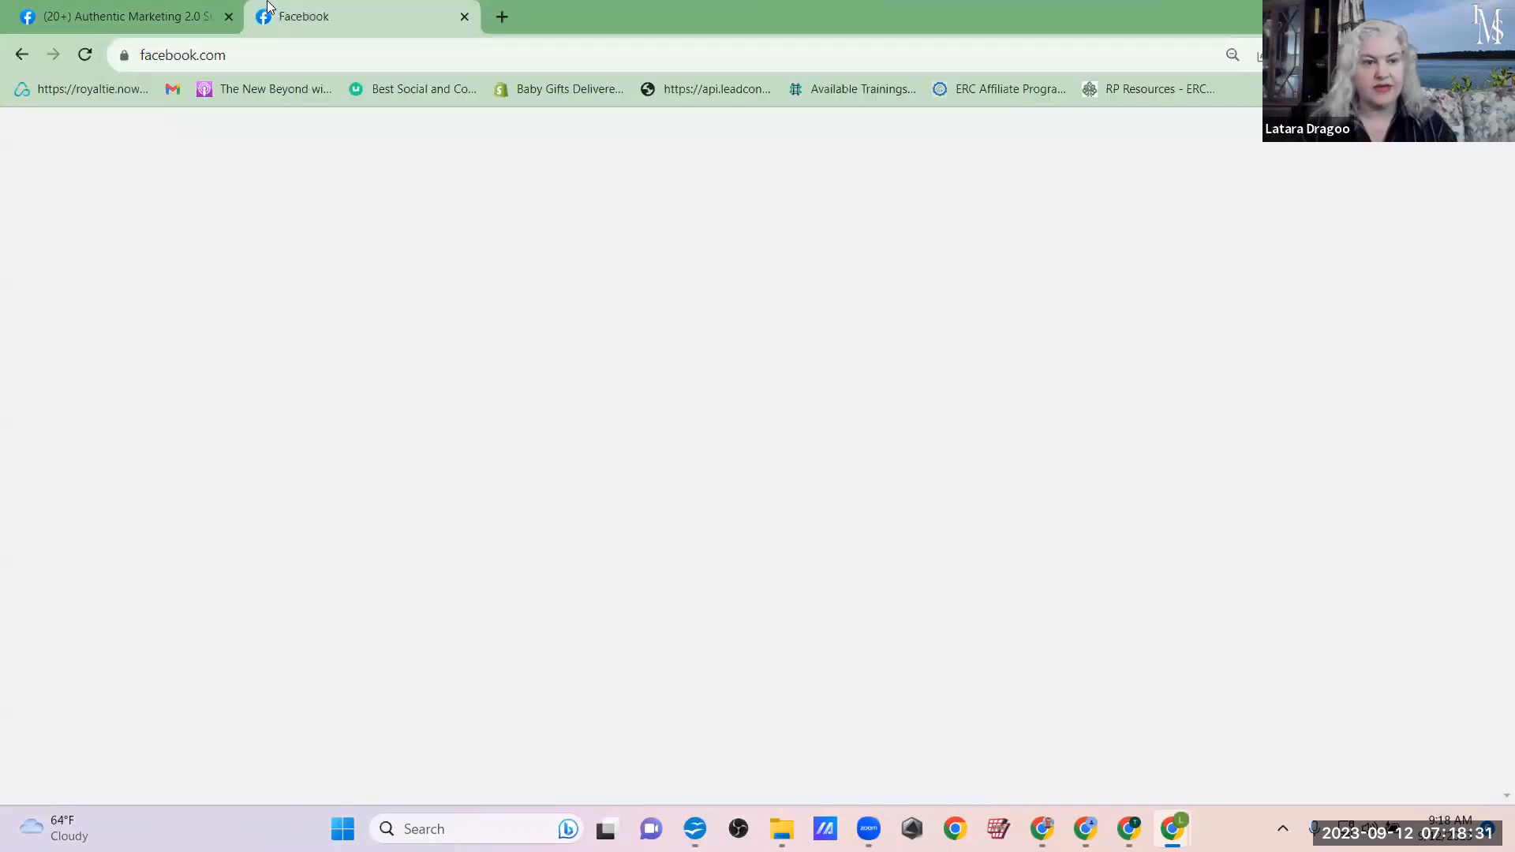
{"action": "left_click", "coordinate": [3, 8]}
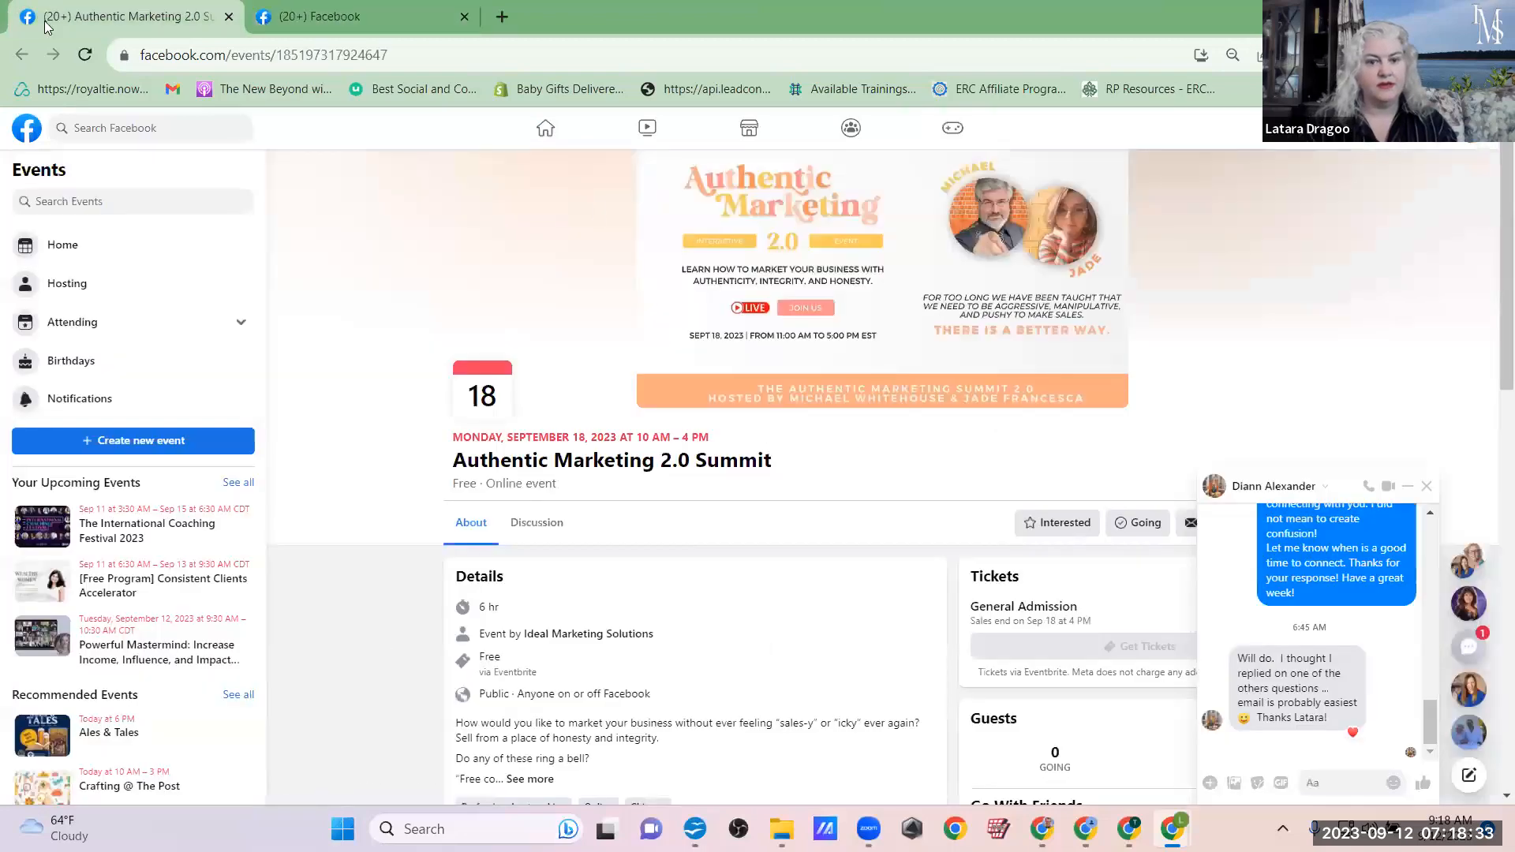
{"action": "left_click", "coordinate": [1426, 486]}
{"action": "left_click", "coordinate": [300, 7]}
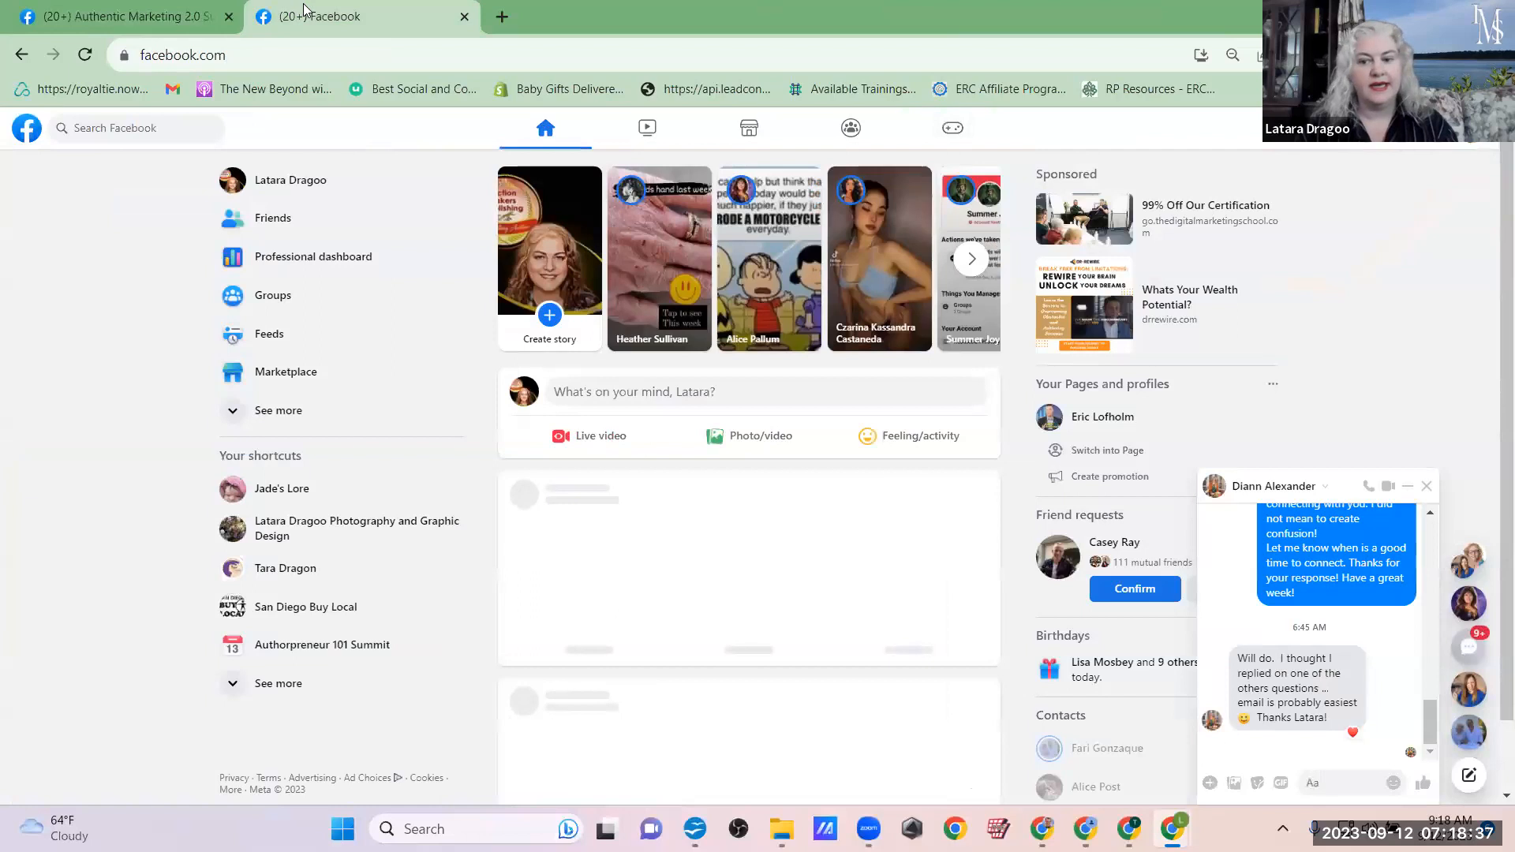
{"action": "left_click", "coordinate": [1426, 486]}
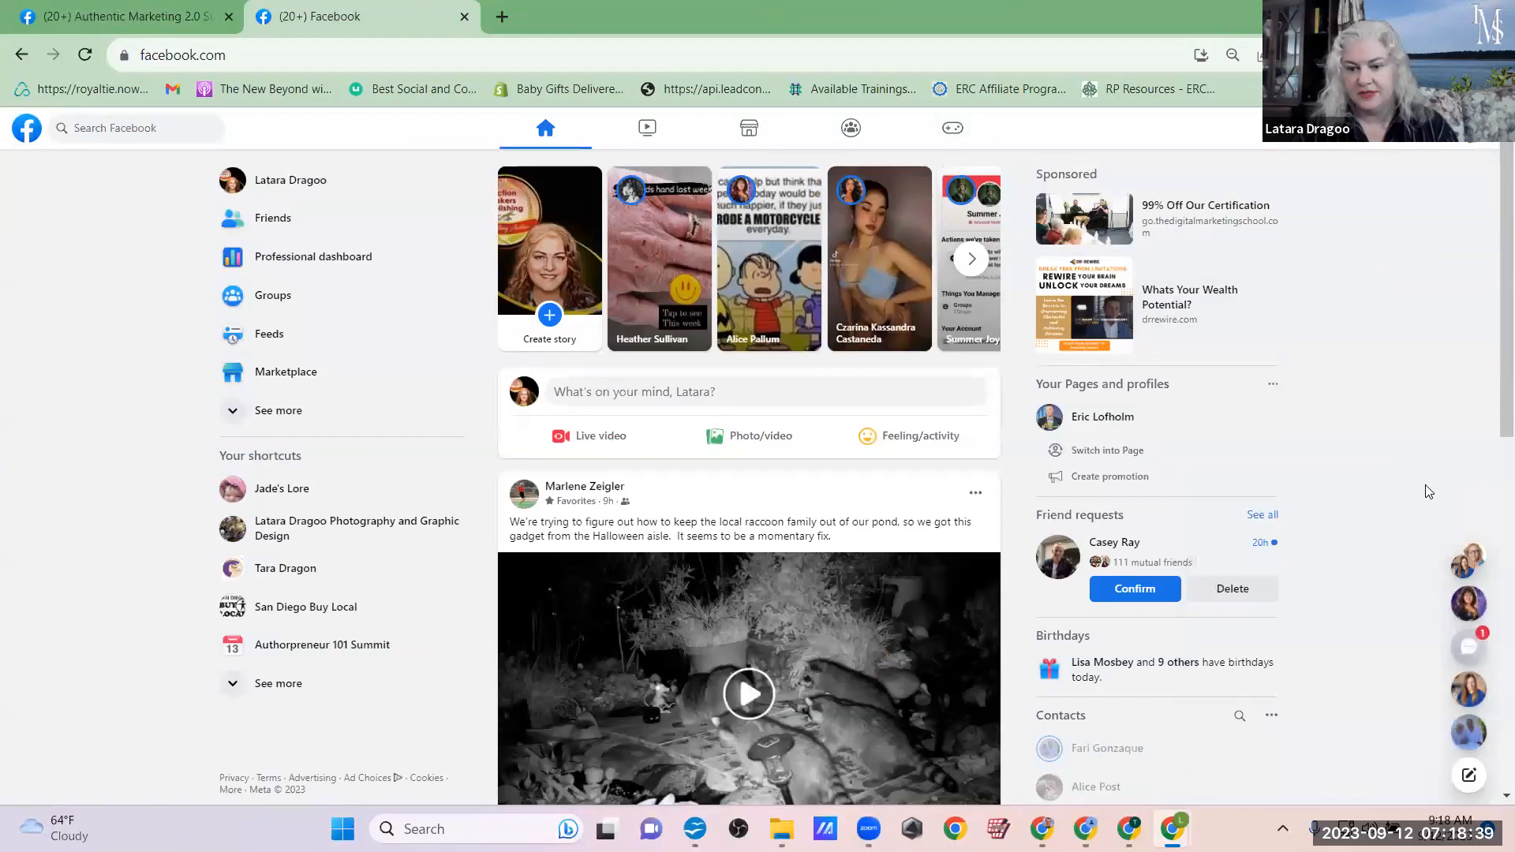
Step: Look over the Facebook news feed and play the raccoon video in the first post
{"action": "scroll", "coordinate": [579, 648], "scroll_direction": "down", "scroll_amount": 1}
{"action": "scroll", "coordinate": [580, 647], "scroll_direction": "up", "scroll_amount": 1}
{"action": "scroll", "coordinate": [584, 639], "scroll_direction": "down", "scroll_amount": 1}
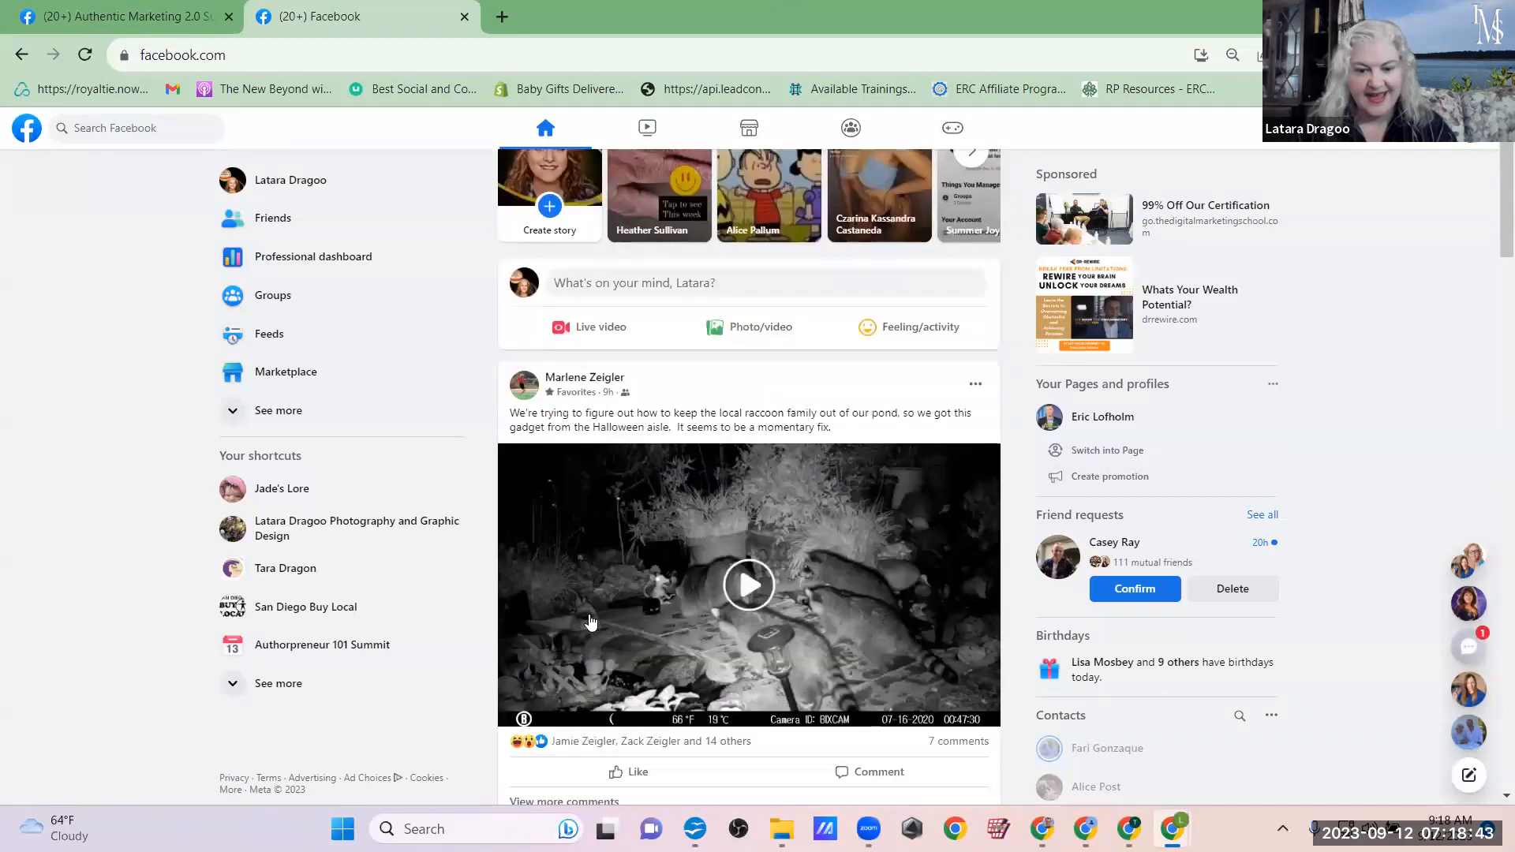
{"action": "left_click", "coordinate": [750, 585]}
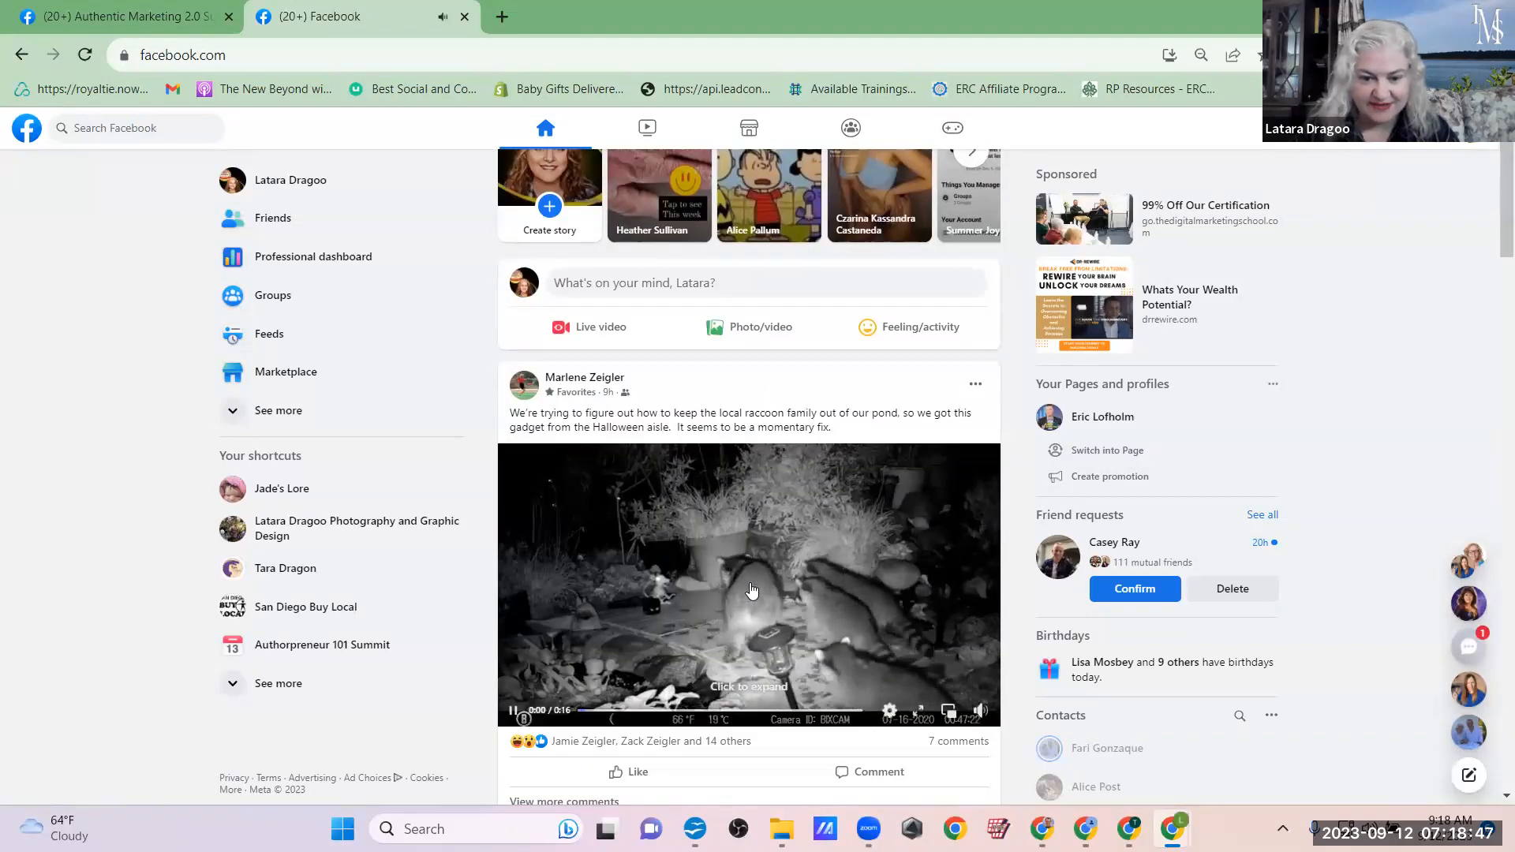
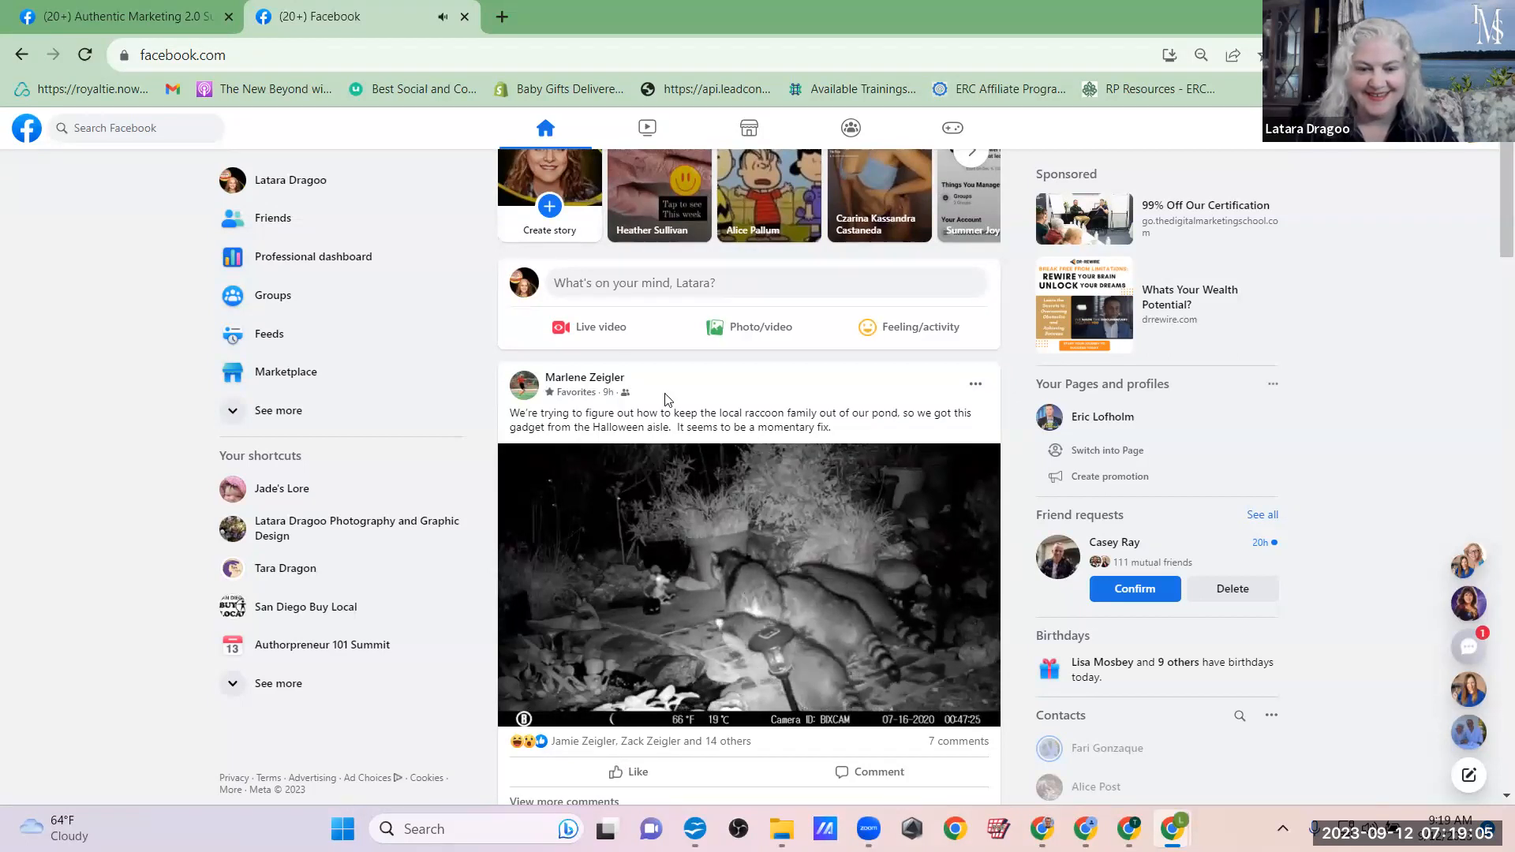
Step: Search Facebook for "entrepreneur" and limit the results to groups, showing only My Groups
{"action": "scroll", "coordinate": [842, 389], "scroll_direction": "up", "scroll_amount": 1}
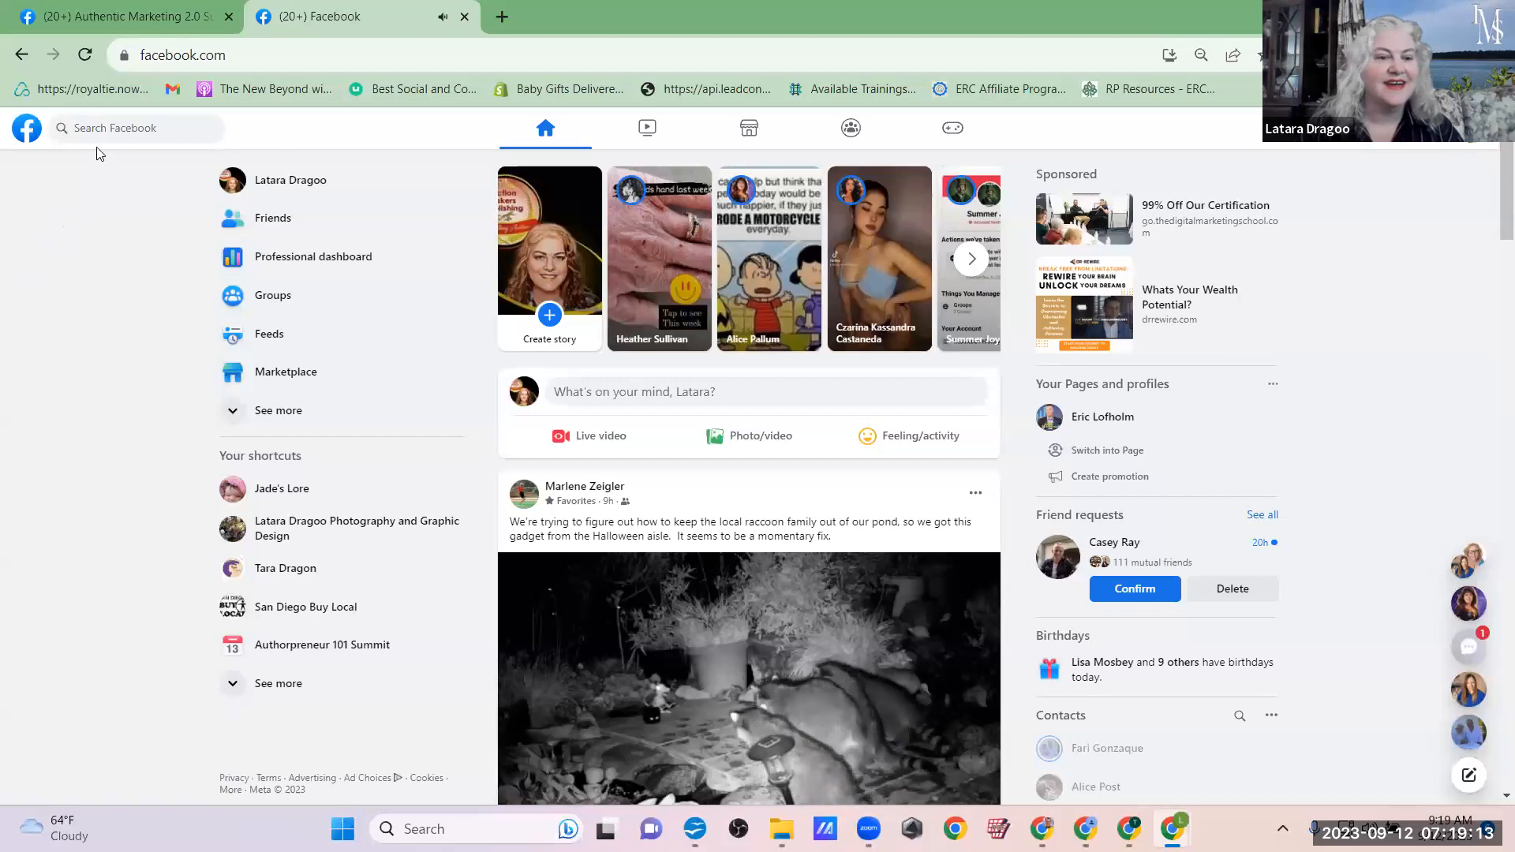
{"action": "left_click", "coordinate": [138, 129]}
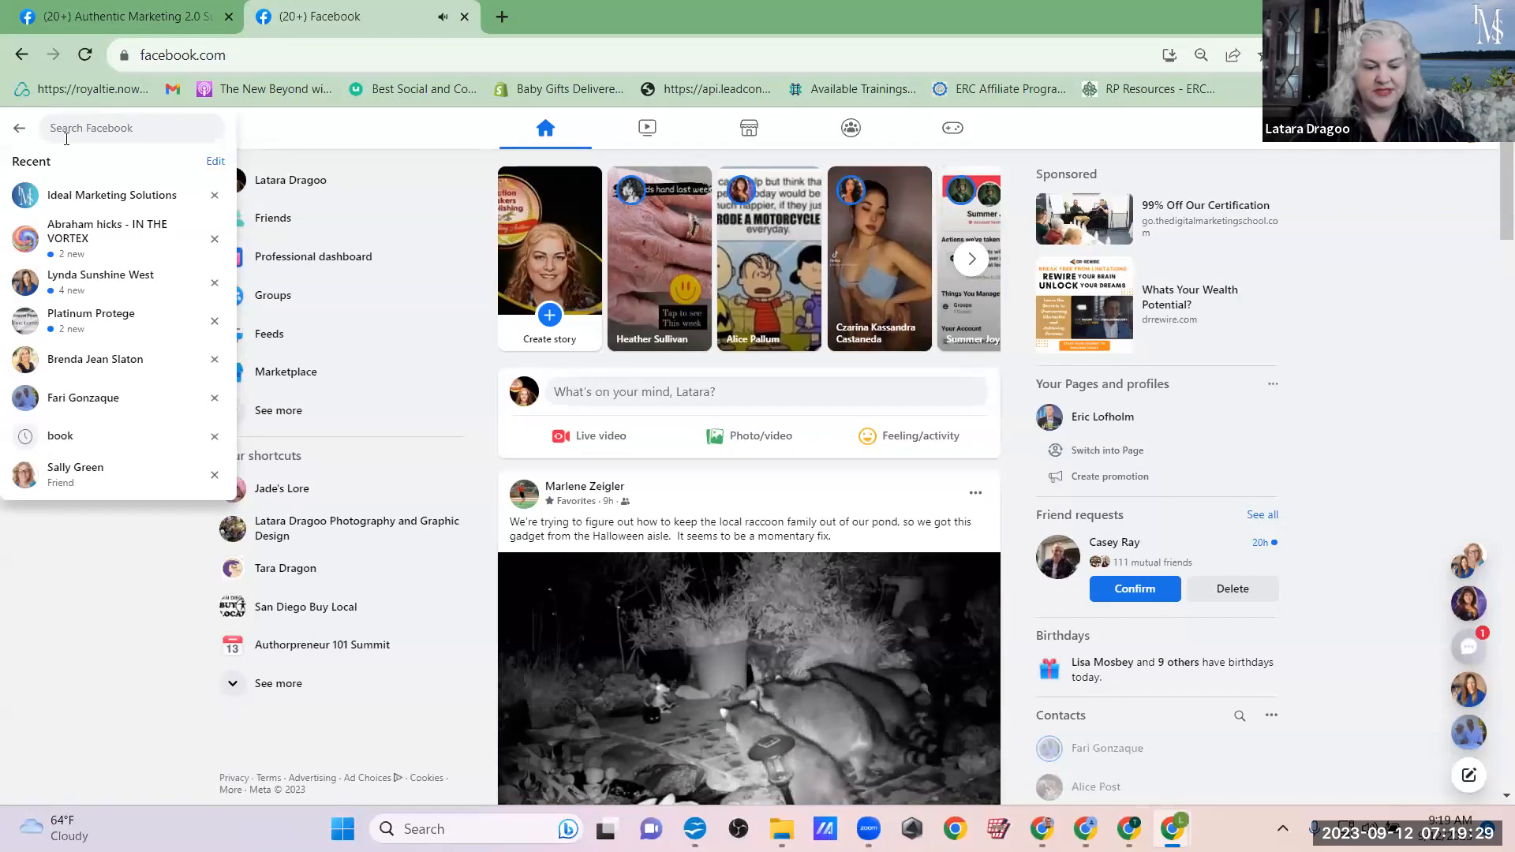
{"action": "type", "text": "ent"}
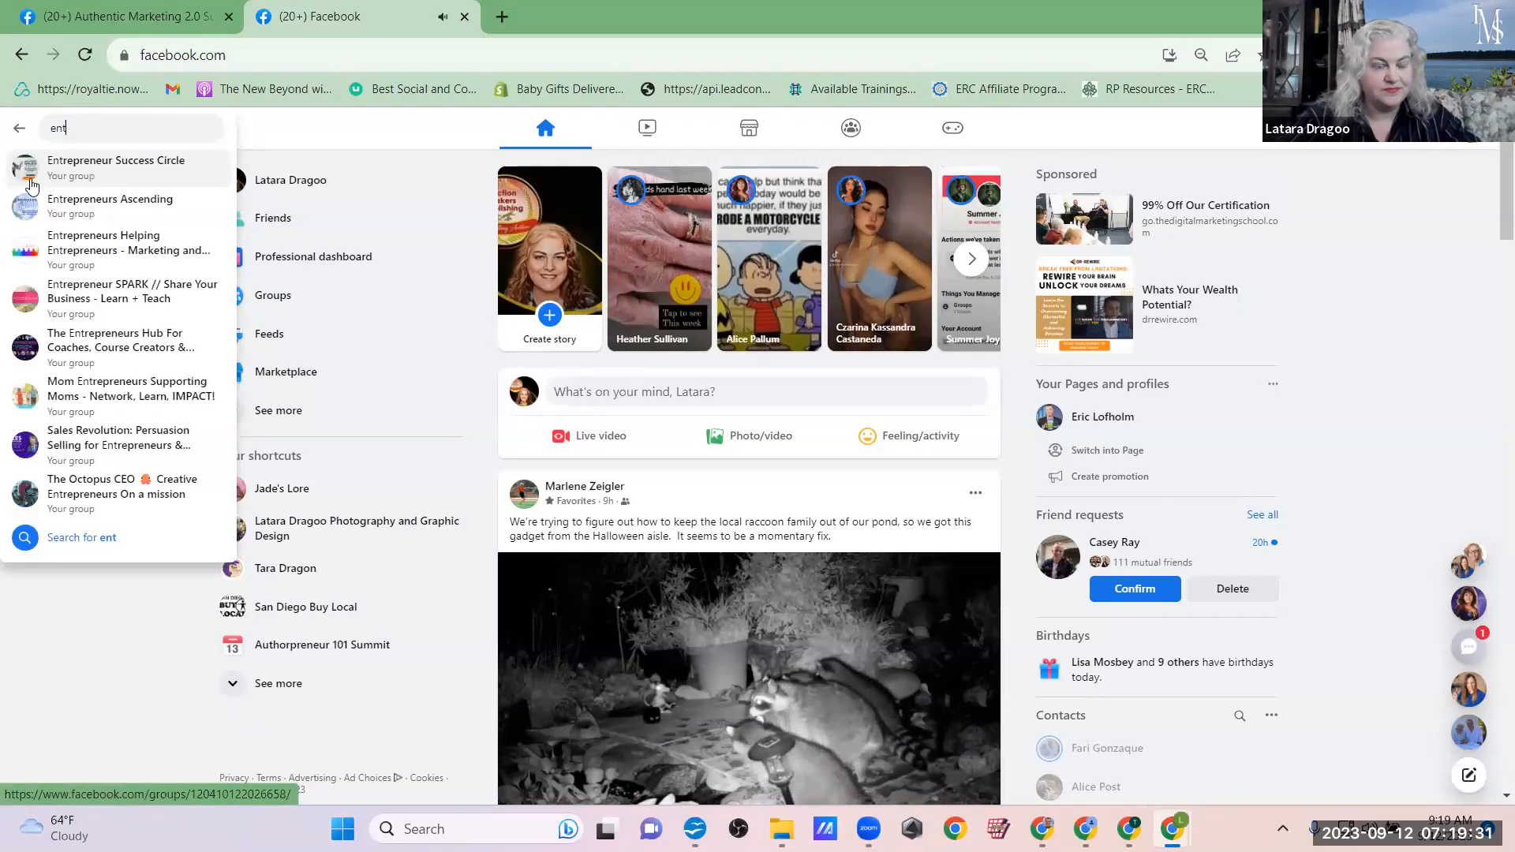
{"action": "type", "text": "re"}
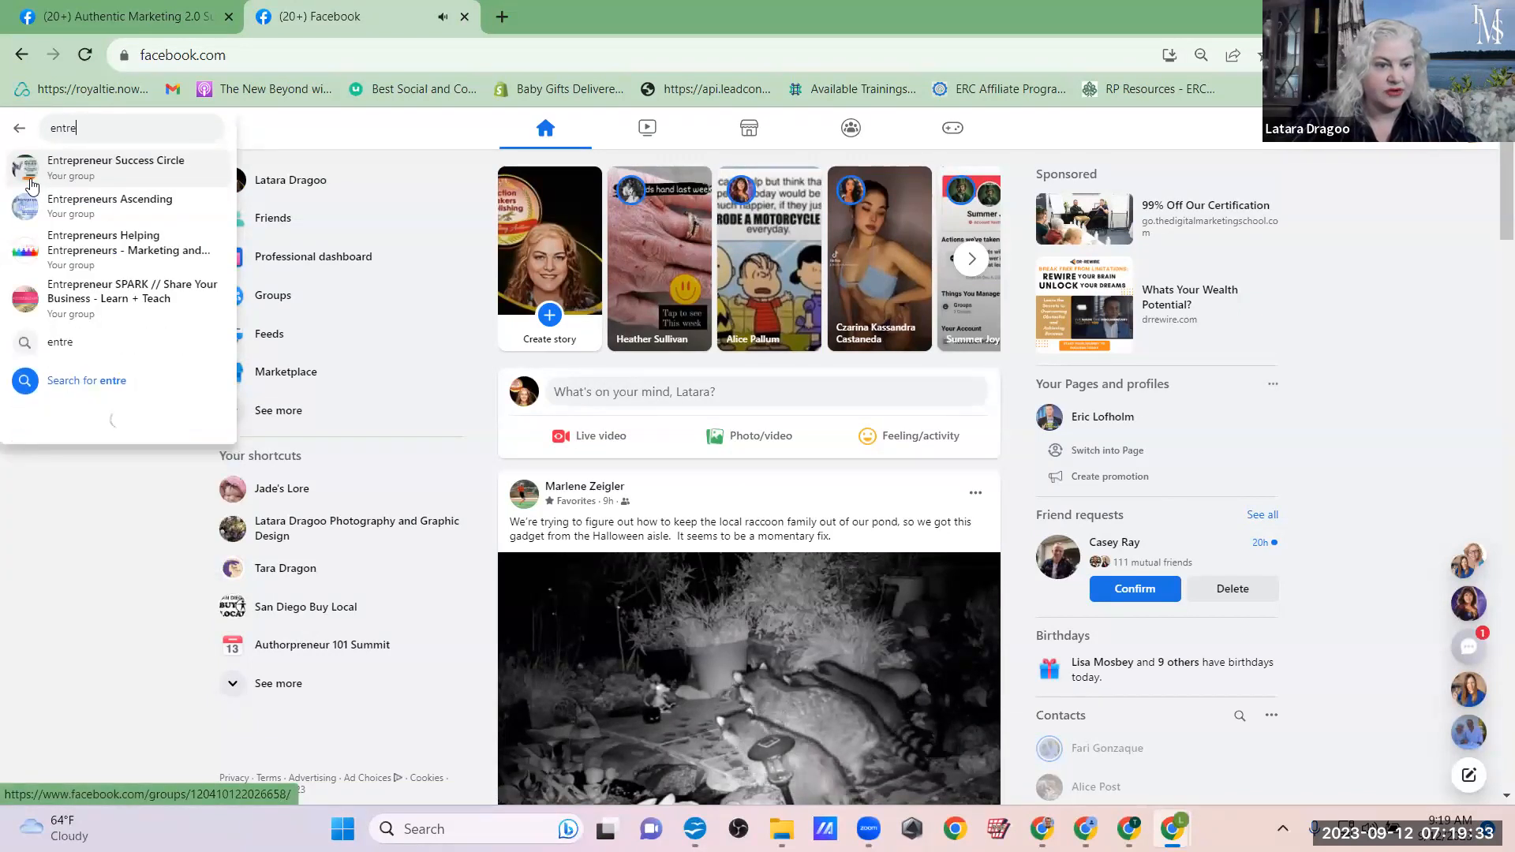
{"action": "type", "text": "preneur"}
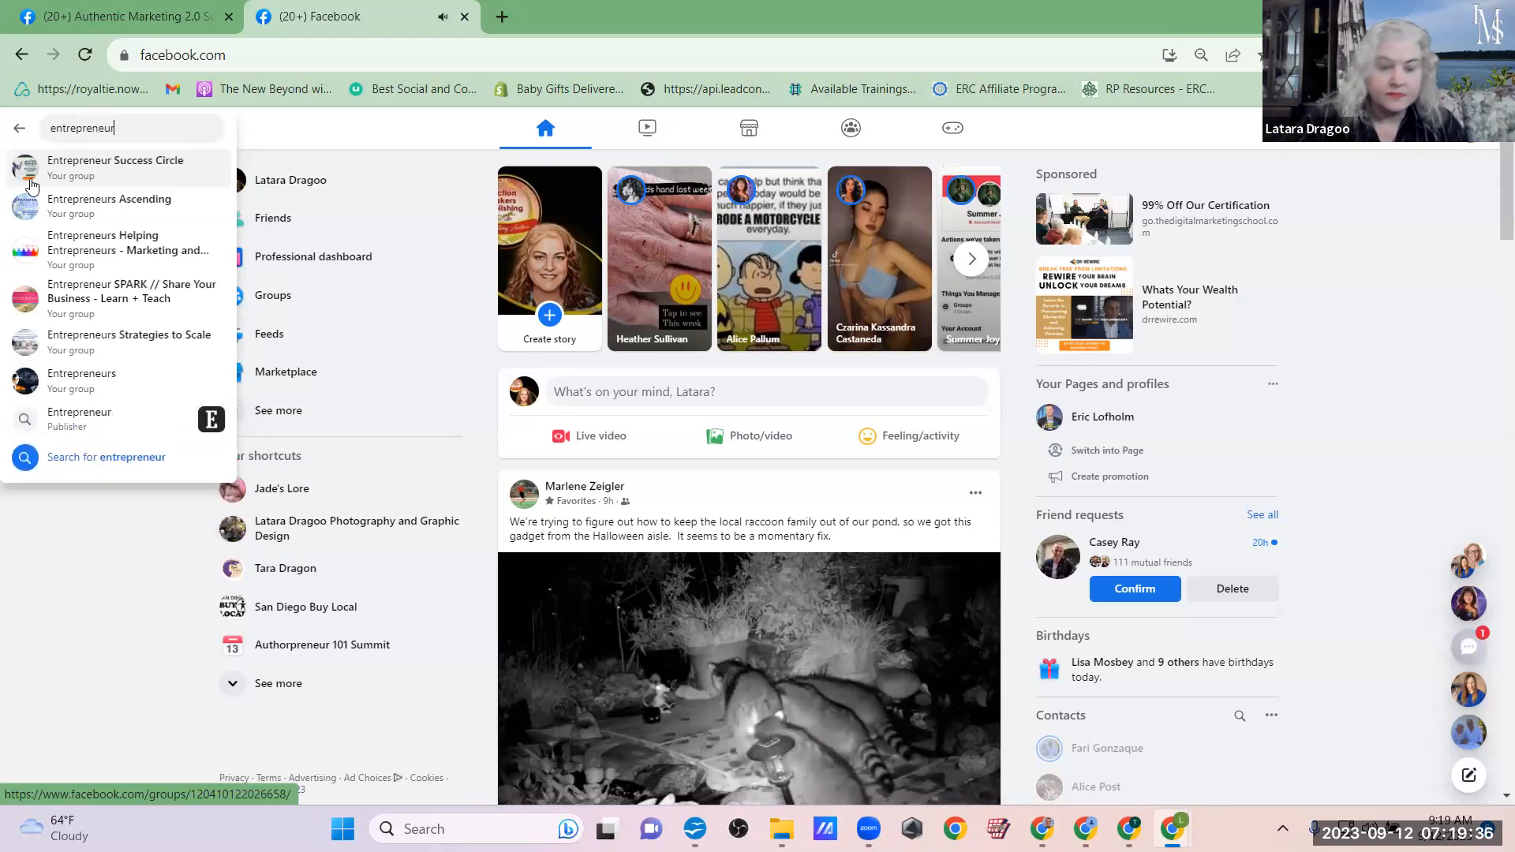
{"action": "key", "text": "Return"}
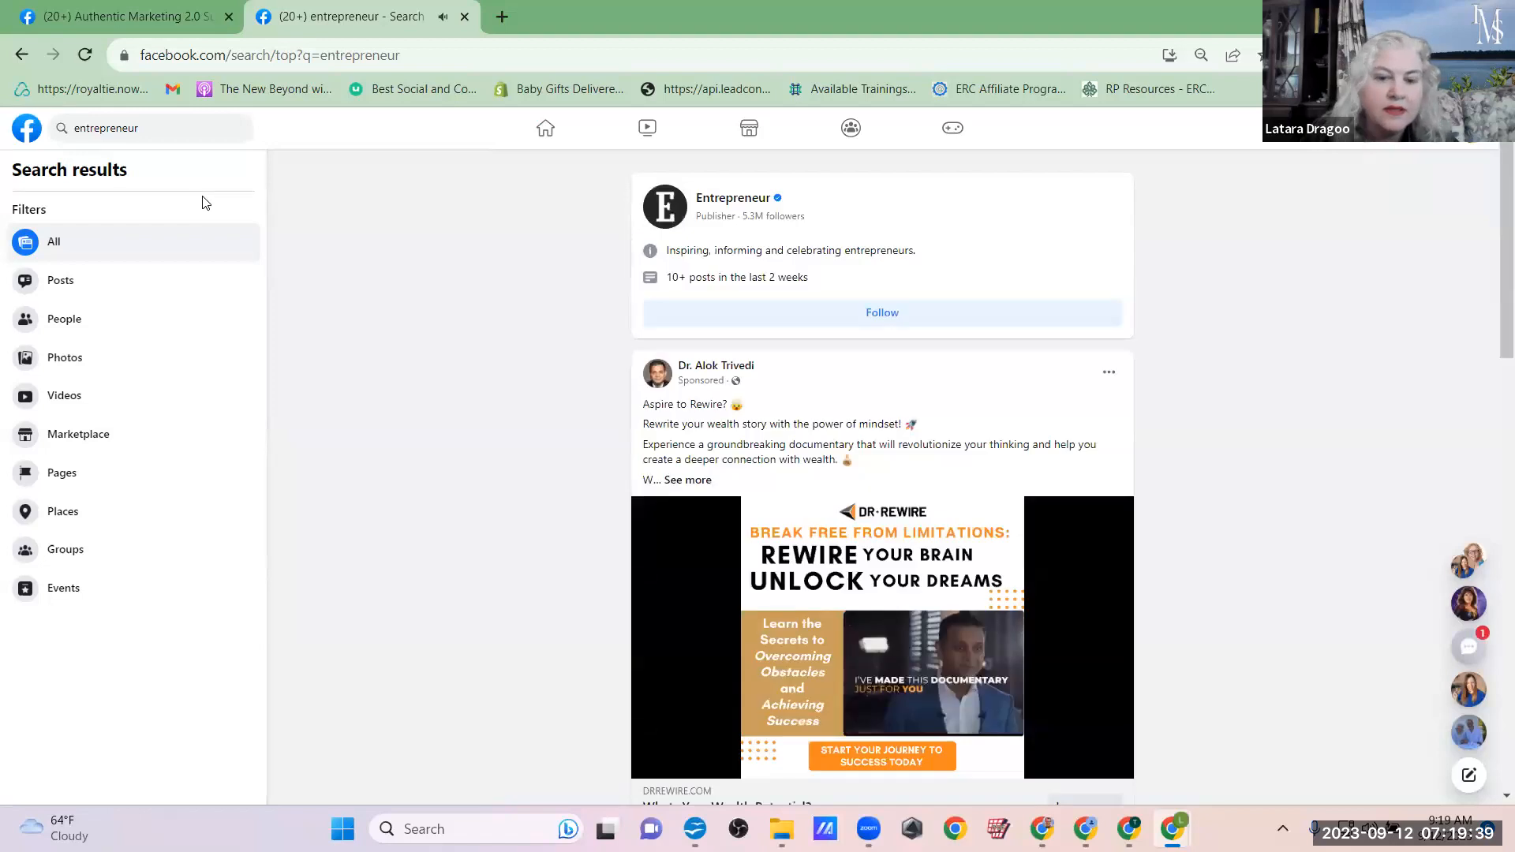
{"action": "left_click", "coordinate": [140, 552]}
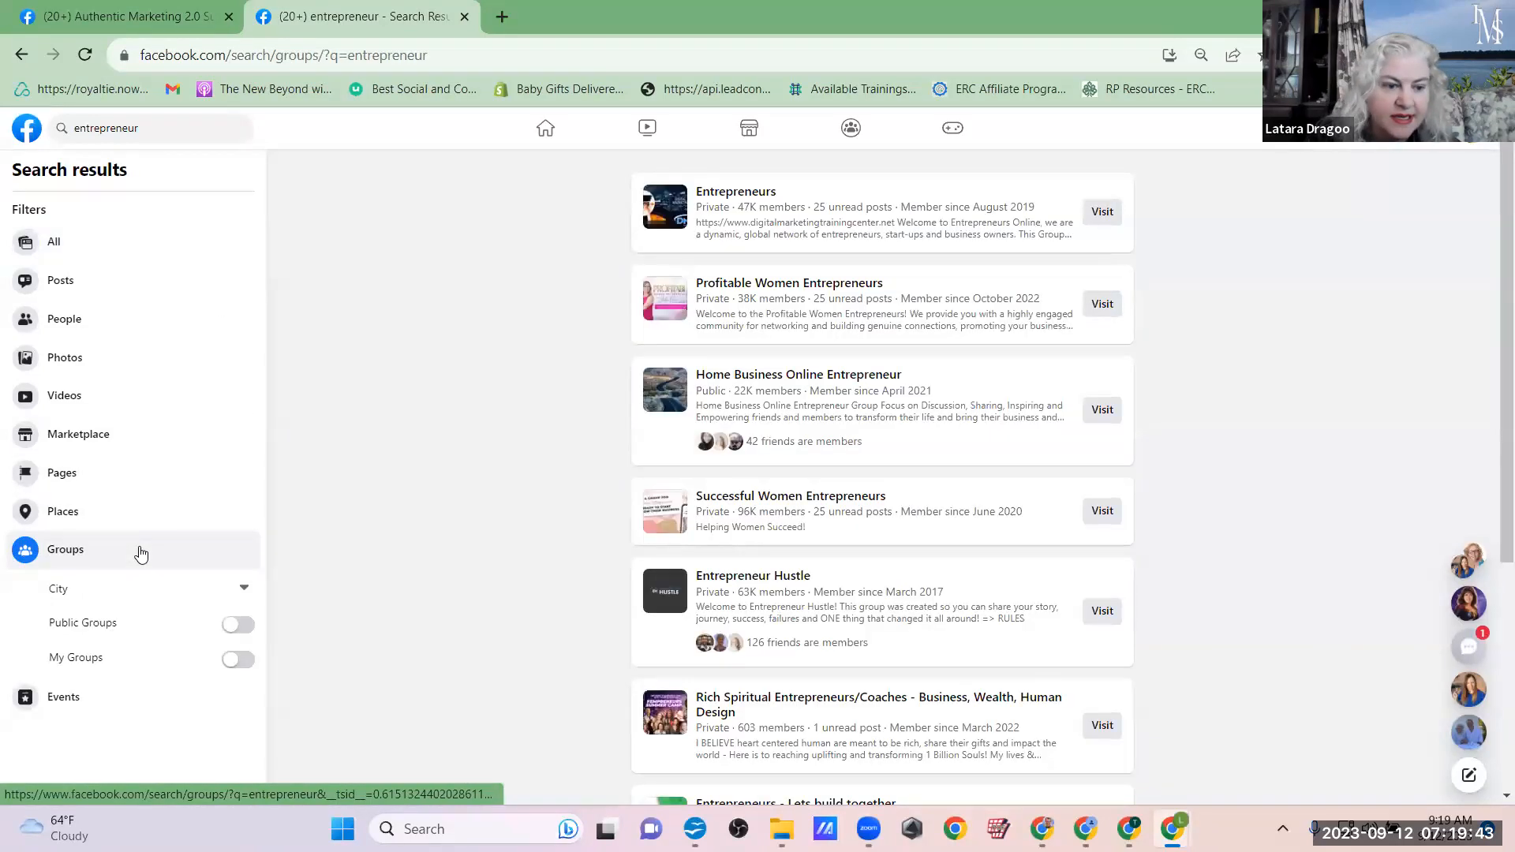
{"action": "left_click", "coordinate": [241, 660]}
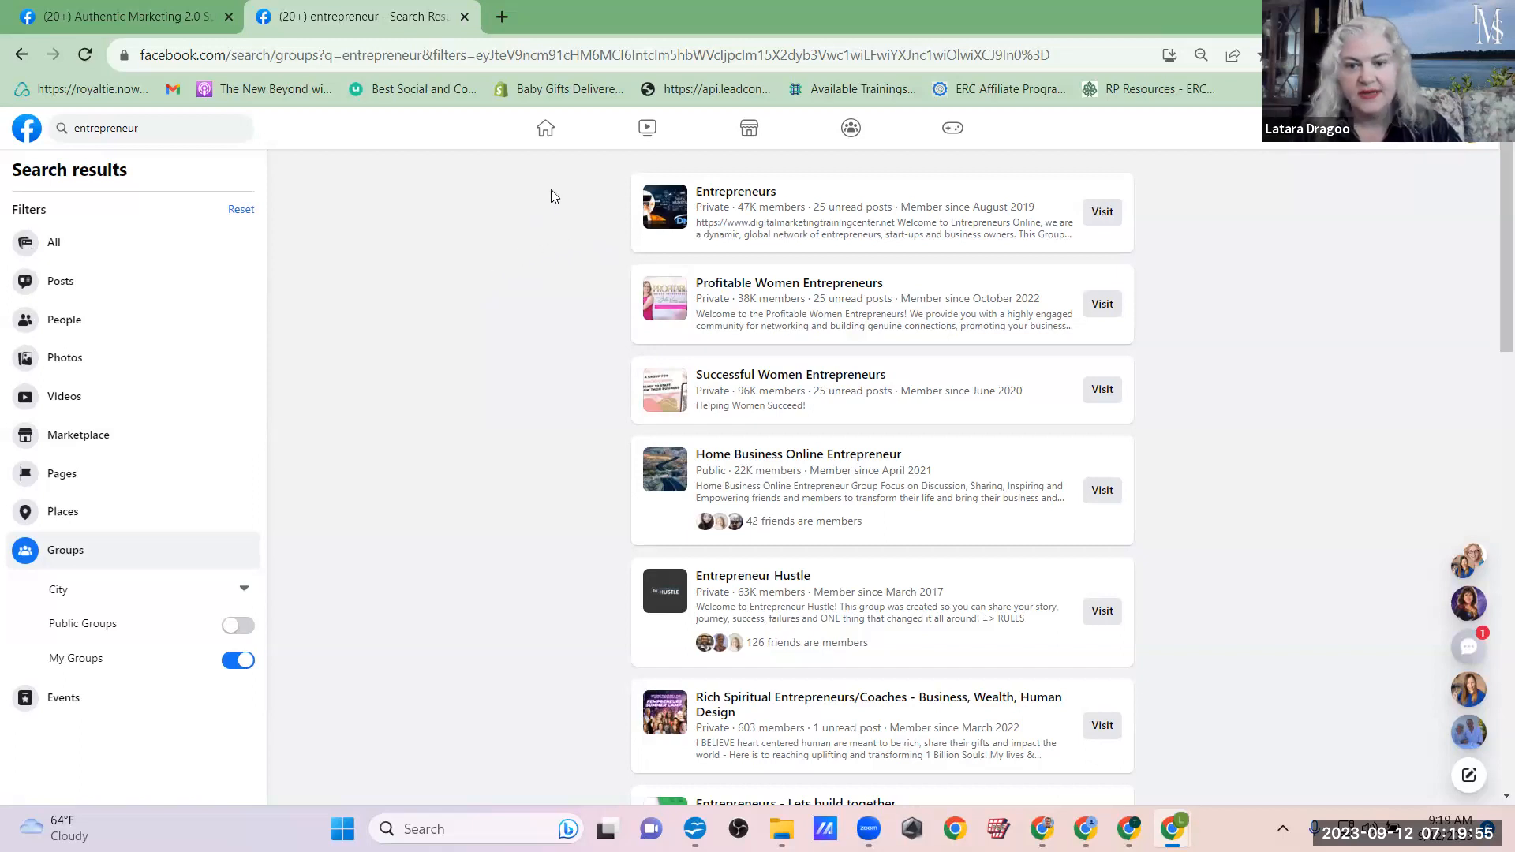
Step: Open the Entrepreneurs, Profitable Women Entrepreneurs, Successful Women Entrepreneurs (96K members) and Home Business Online Entrepreneur groups in separate new tabs
{"action": "right_click", "coordinate": [1104, 221]}
{"action": "left_click", "coordinate": [1144, 230]}
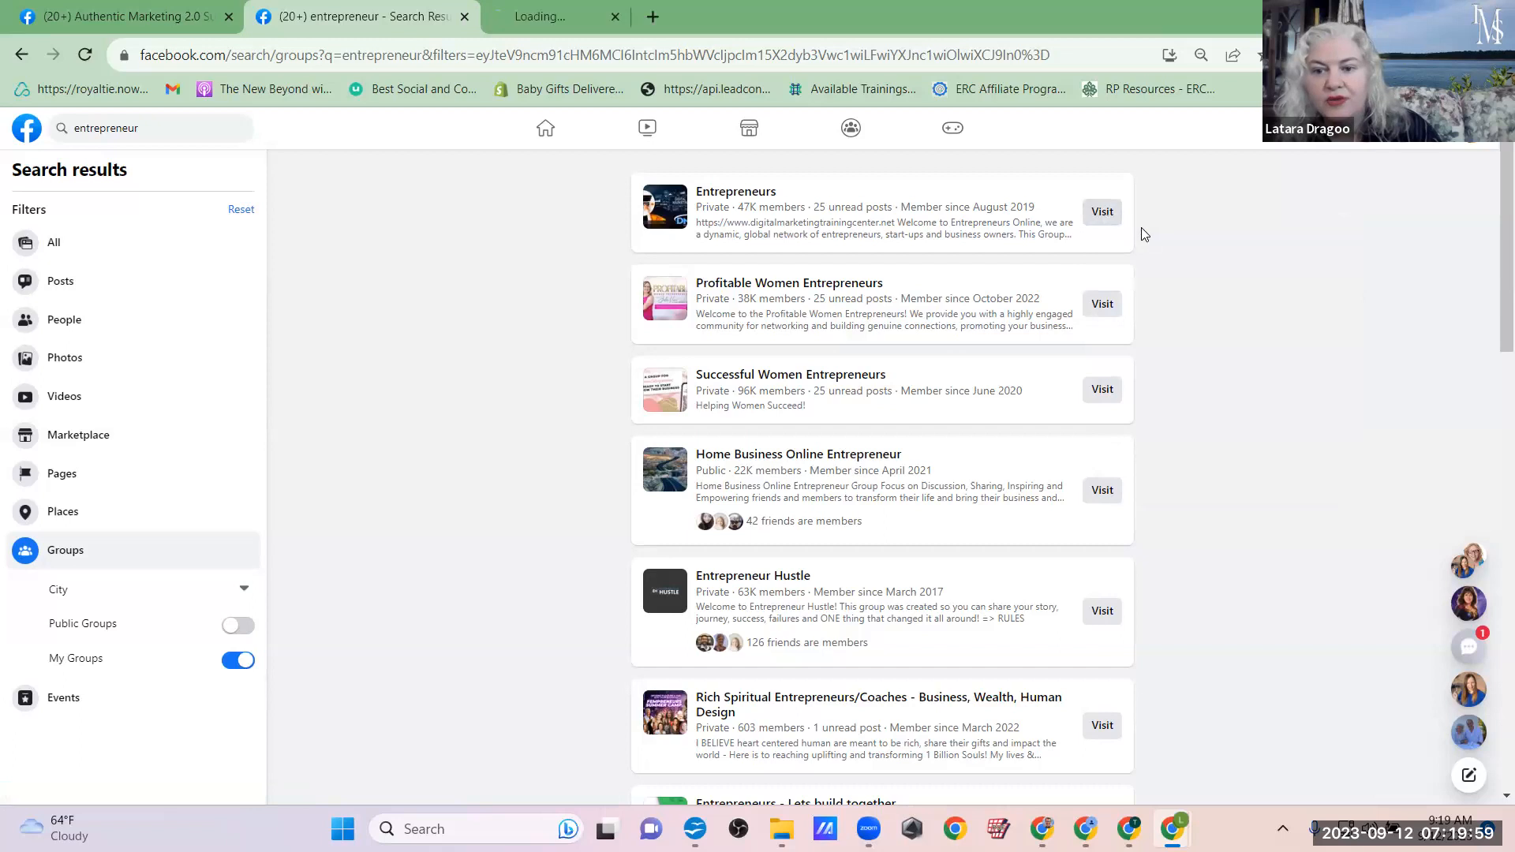
{"action": "right_click", "coordinate": [1098, 310]}
{"action": "left_click", "coordinate": [1130, 331]}
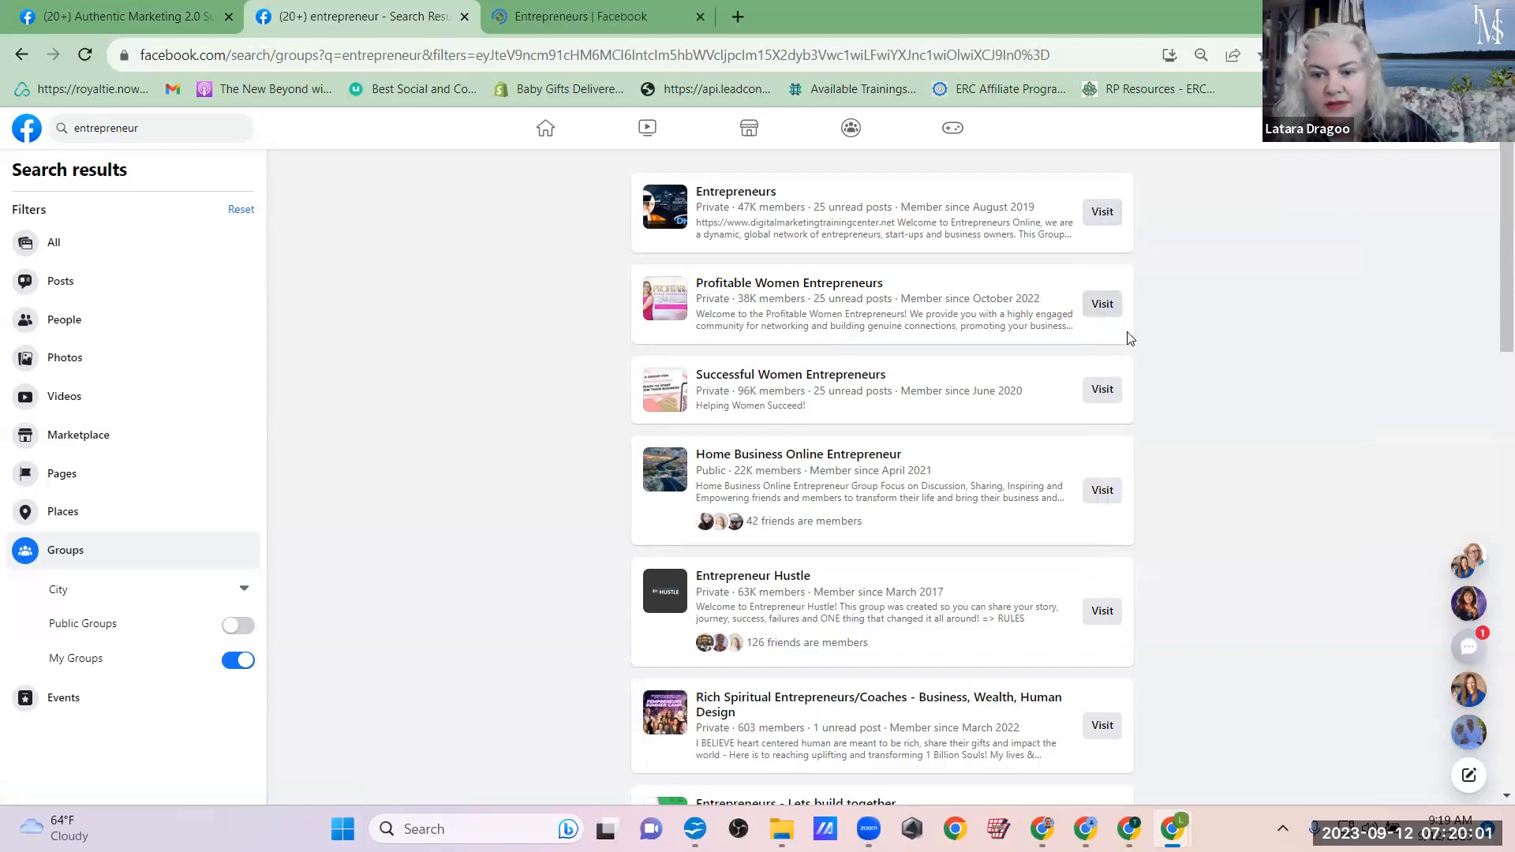
{"action": "right_click", "coordinate": [1097, 389]}
{"action": "left_click", "coordinate": [1133, 410]}
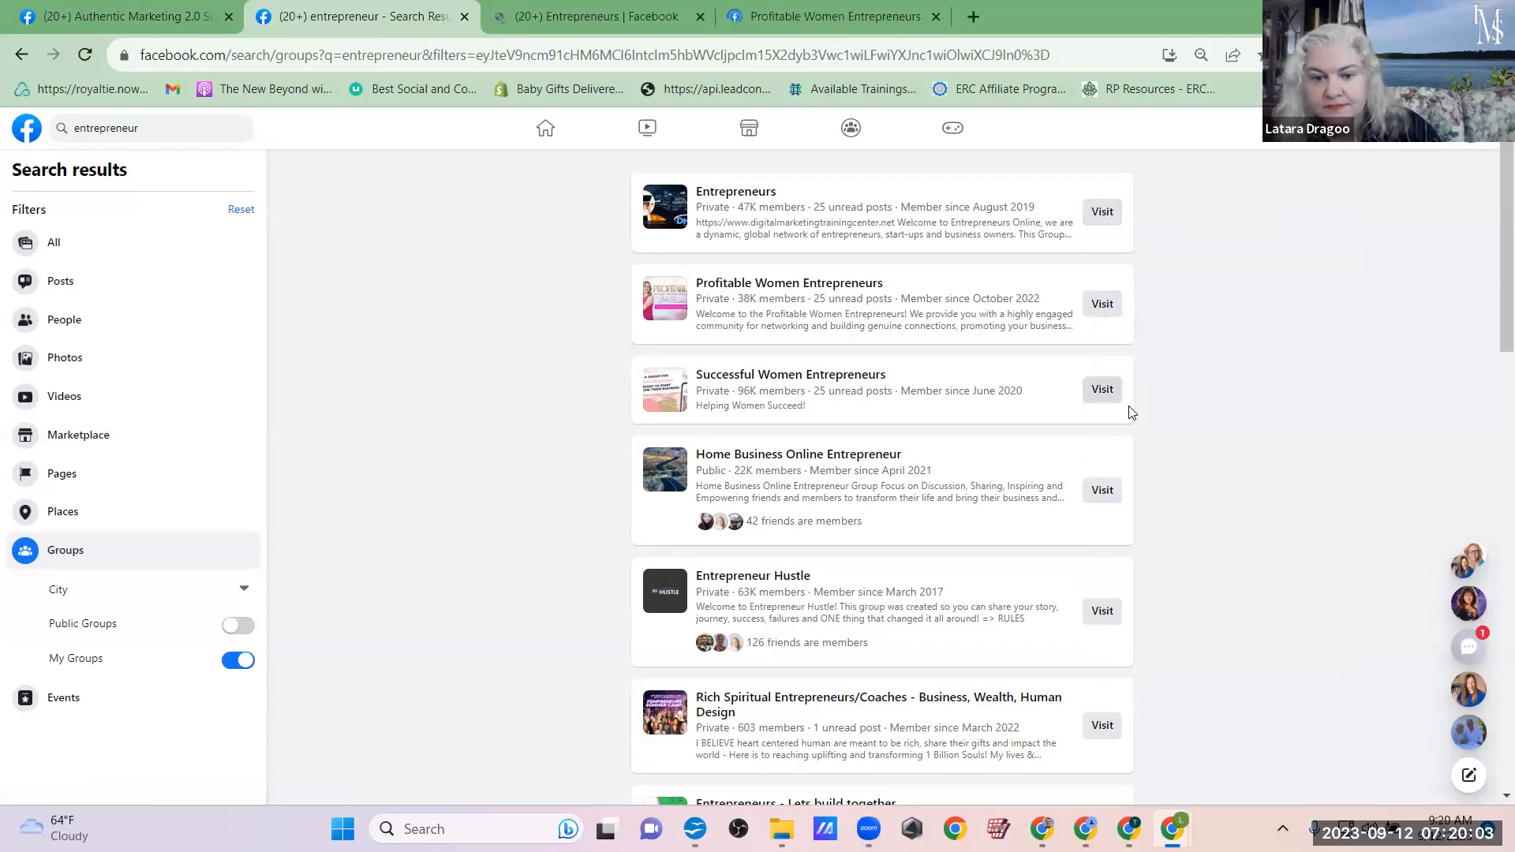
{"action": "right_click", "coordinate": [1102, 492]}
{"action": "left_click", "coordinate": [1144, 504]}
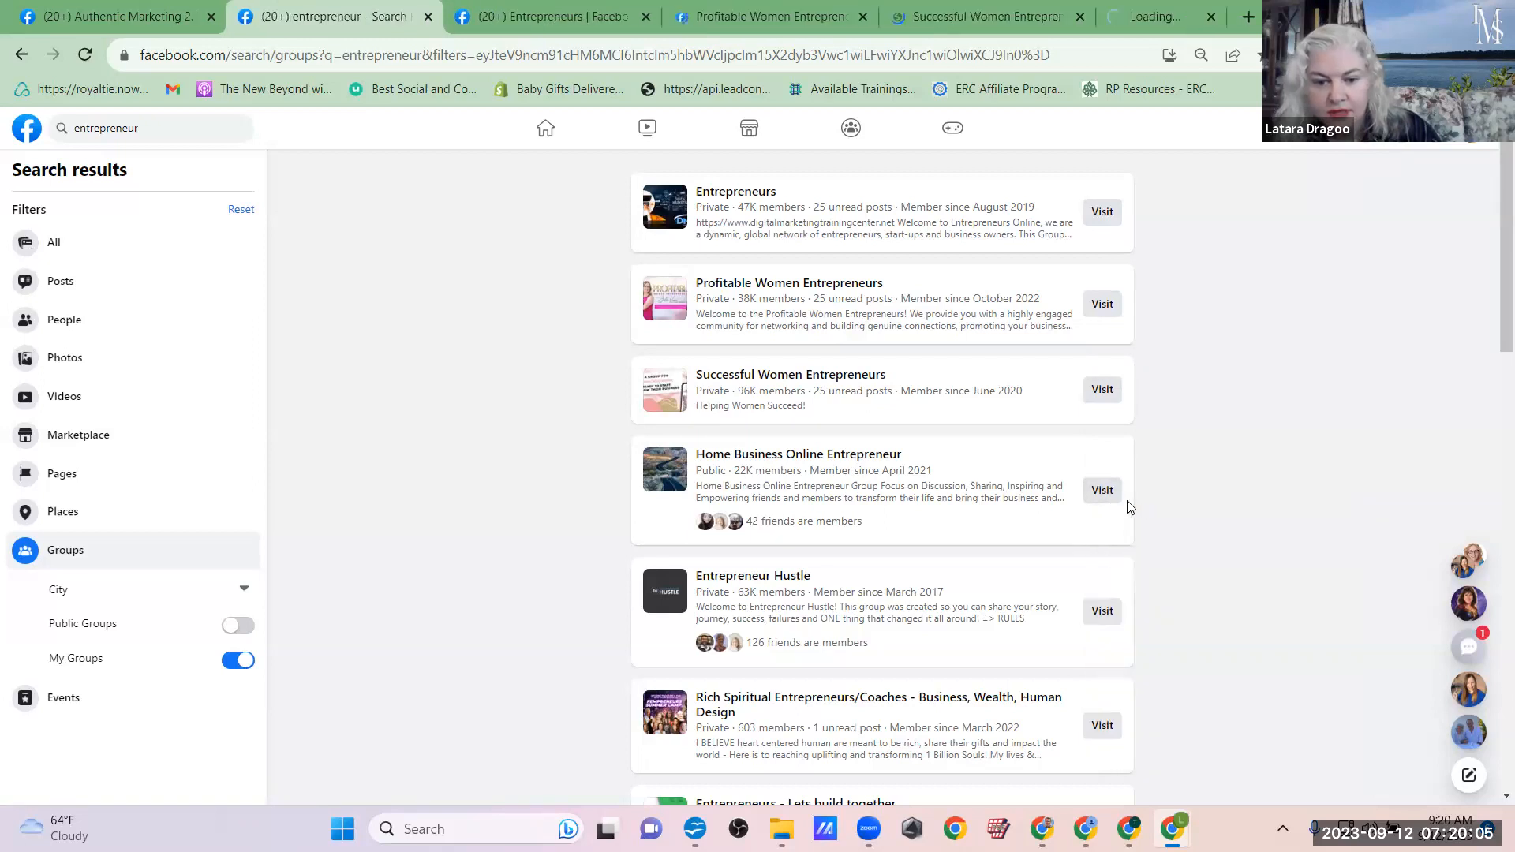
Step: Open the Entrepreneur Hustle, Rich Spiritual Entrepreneurs/Coaches and Entrepreneurs - Lets build together groups in separate new tabs
{"action": "scroll", "coordinate": [1130, 478], "scroll_direction": "down", "scroll_amount": 1}
{"action": "scroll", "coordinate": [1128, 476], "scroll_direction": "down", "scroll_amount": 2}
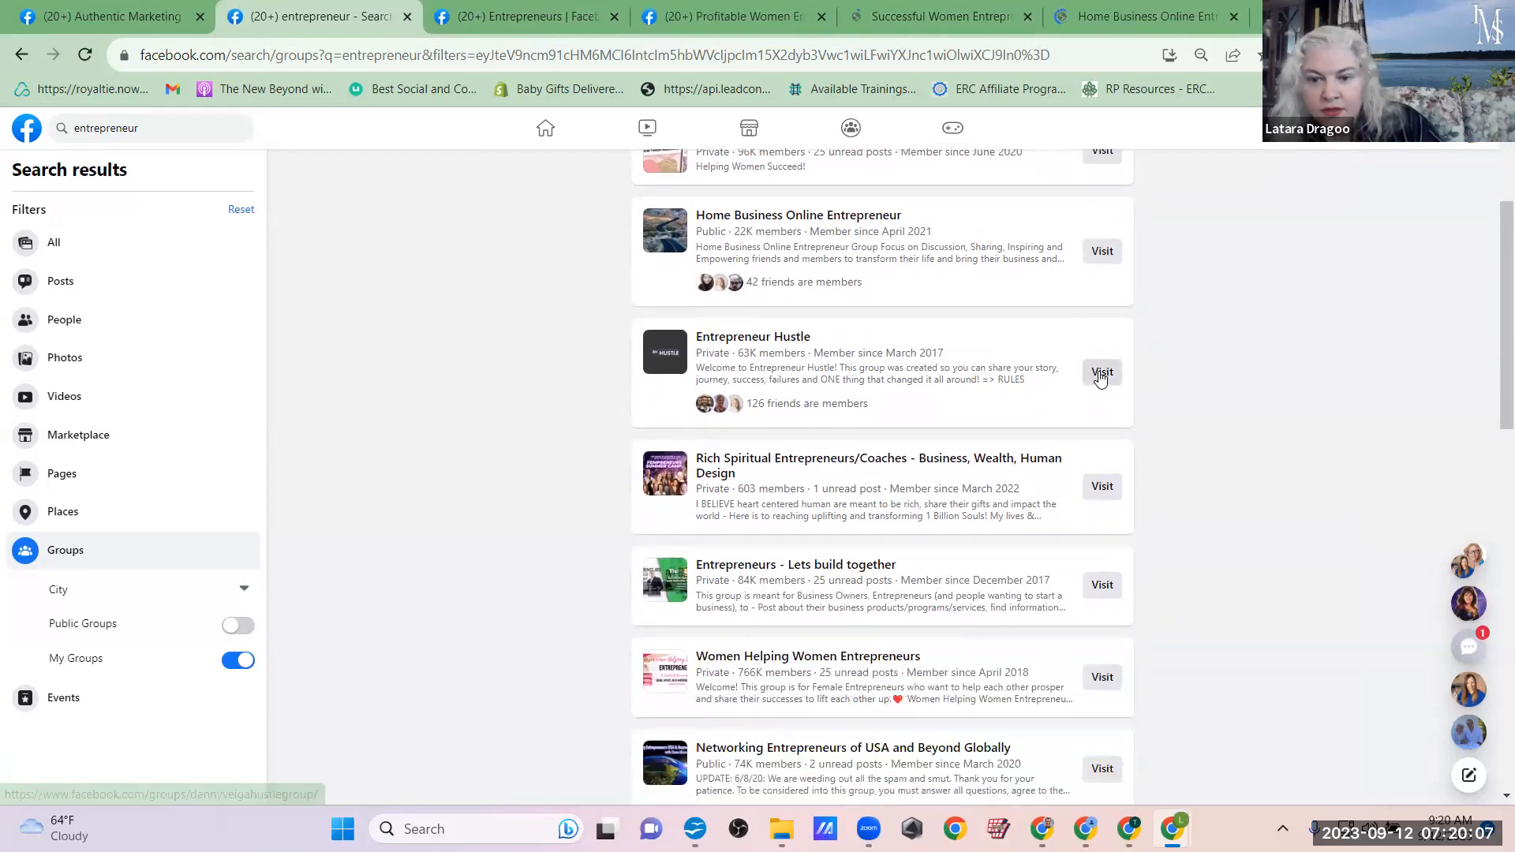
{"action": "right_click", "coordinate": [1098, 372]}
{"action": "left_click", "coordinate": [1129, 392]}
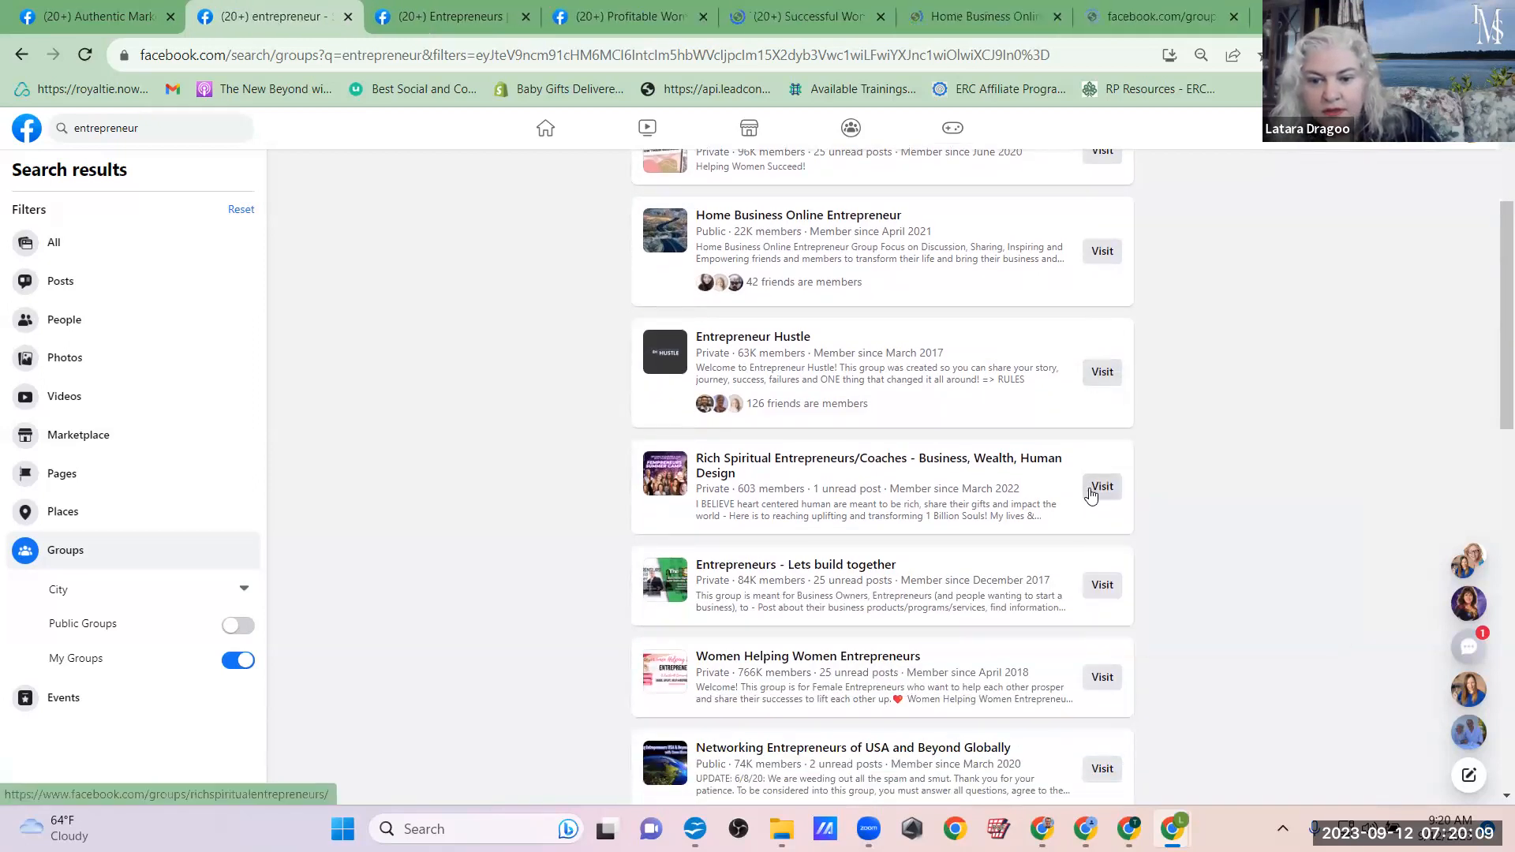
{"action": "right_click", "coordinate": [1091, 490]}
{"action": "left_click", "coordinate": [1145, 509]}
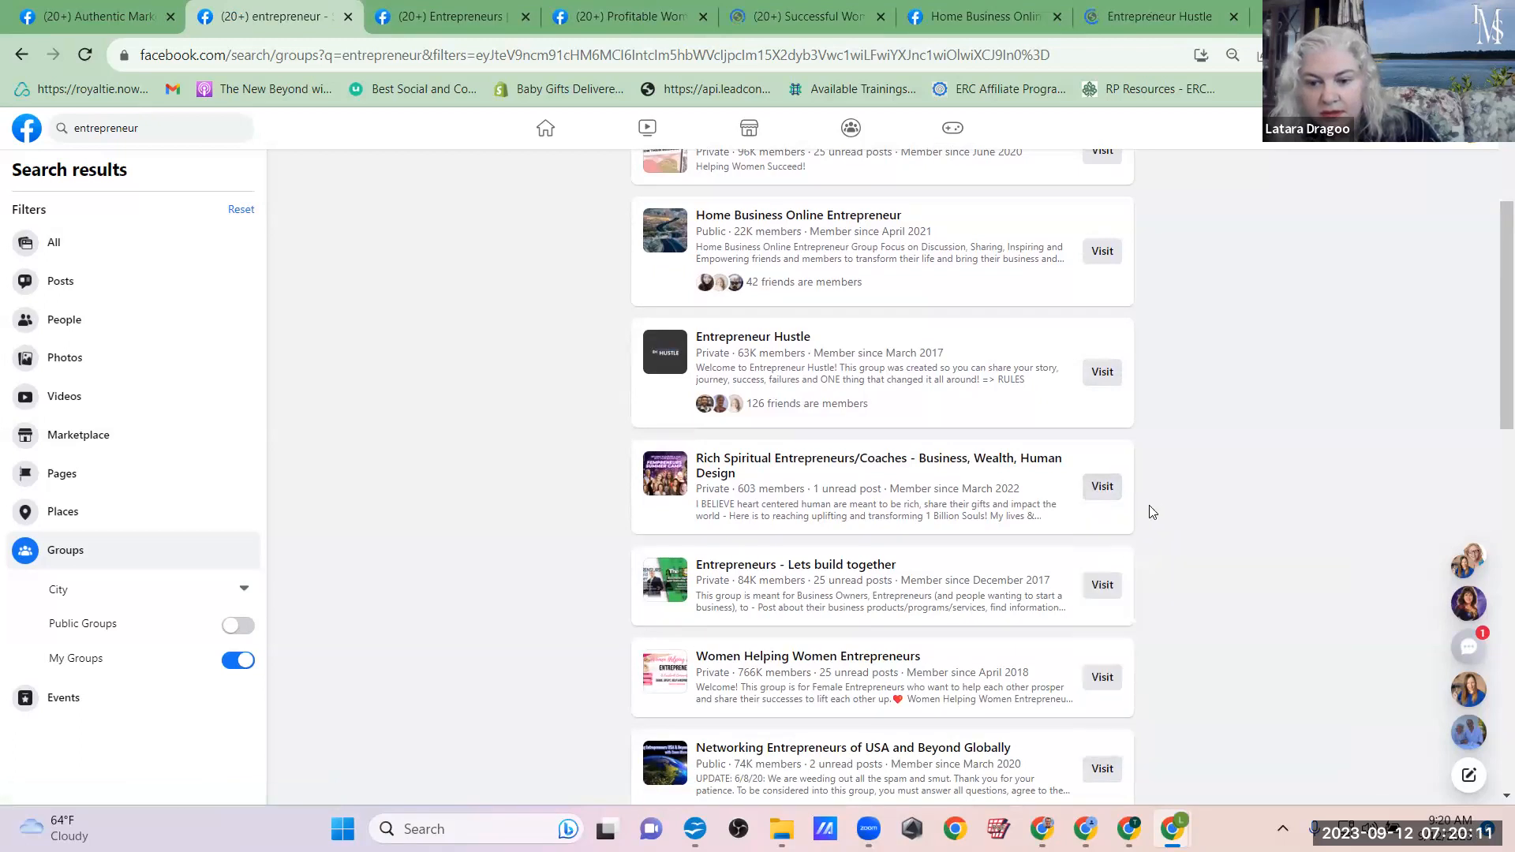
{"action": "right_click", "coordinate": [1110, 586]}
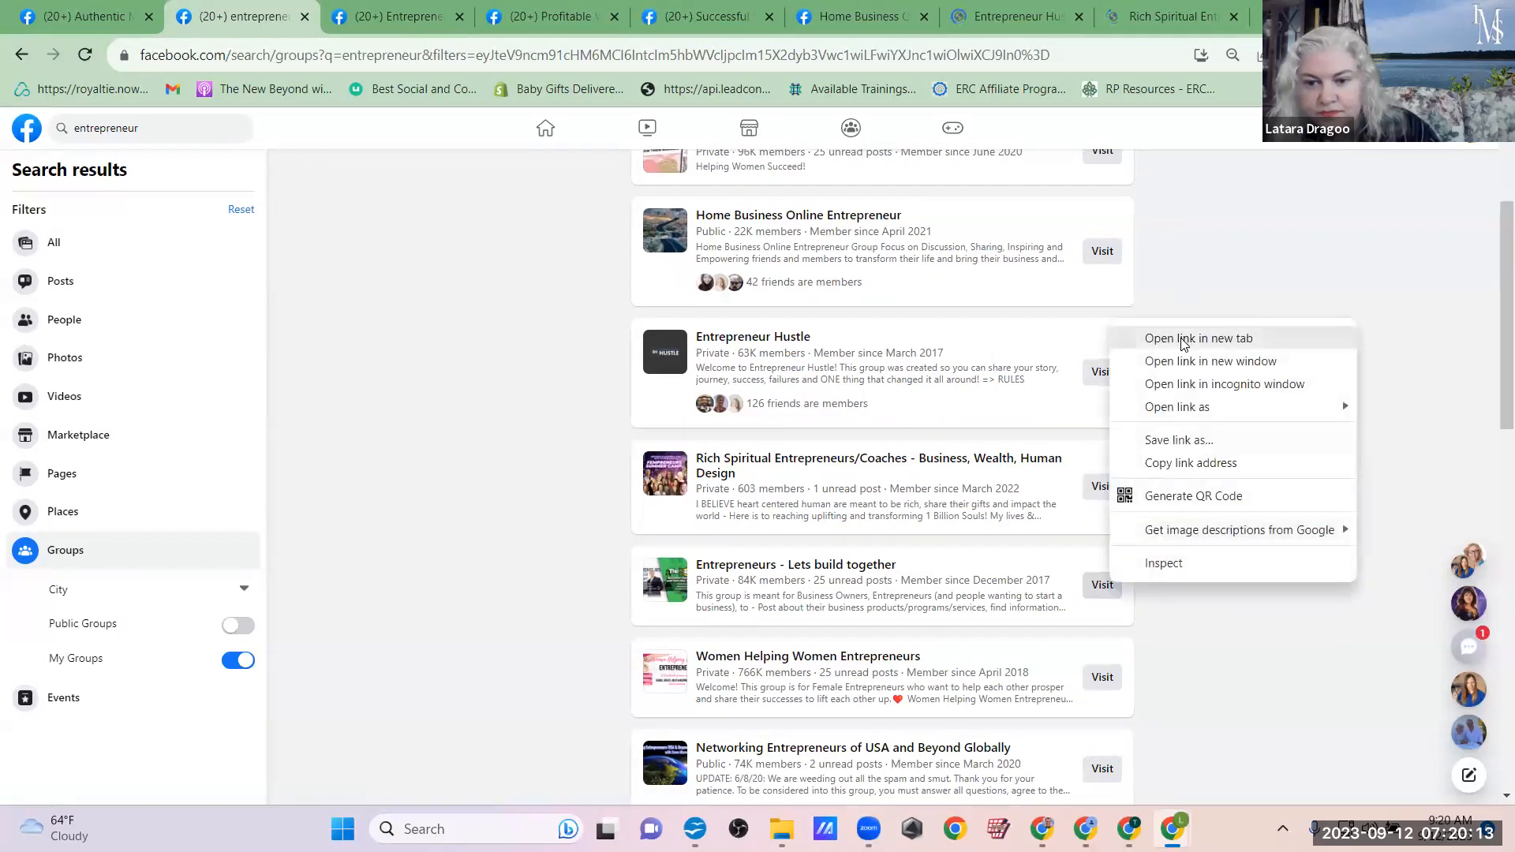
{"action": "left_click", "coordinate": [1183, 340]}
Step: Open the Women Helping Women Entrepreneurs, Networking Entrepreneurs of USA and Beyond Globally, and Amazing Women Entrepreneurs Network groups in new tabs
{"action": "scroll", "coordinate": [1179, 323], "scroll_direction": "down", "scroll_amount": 5}
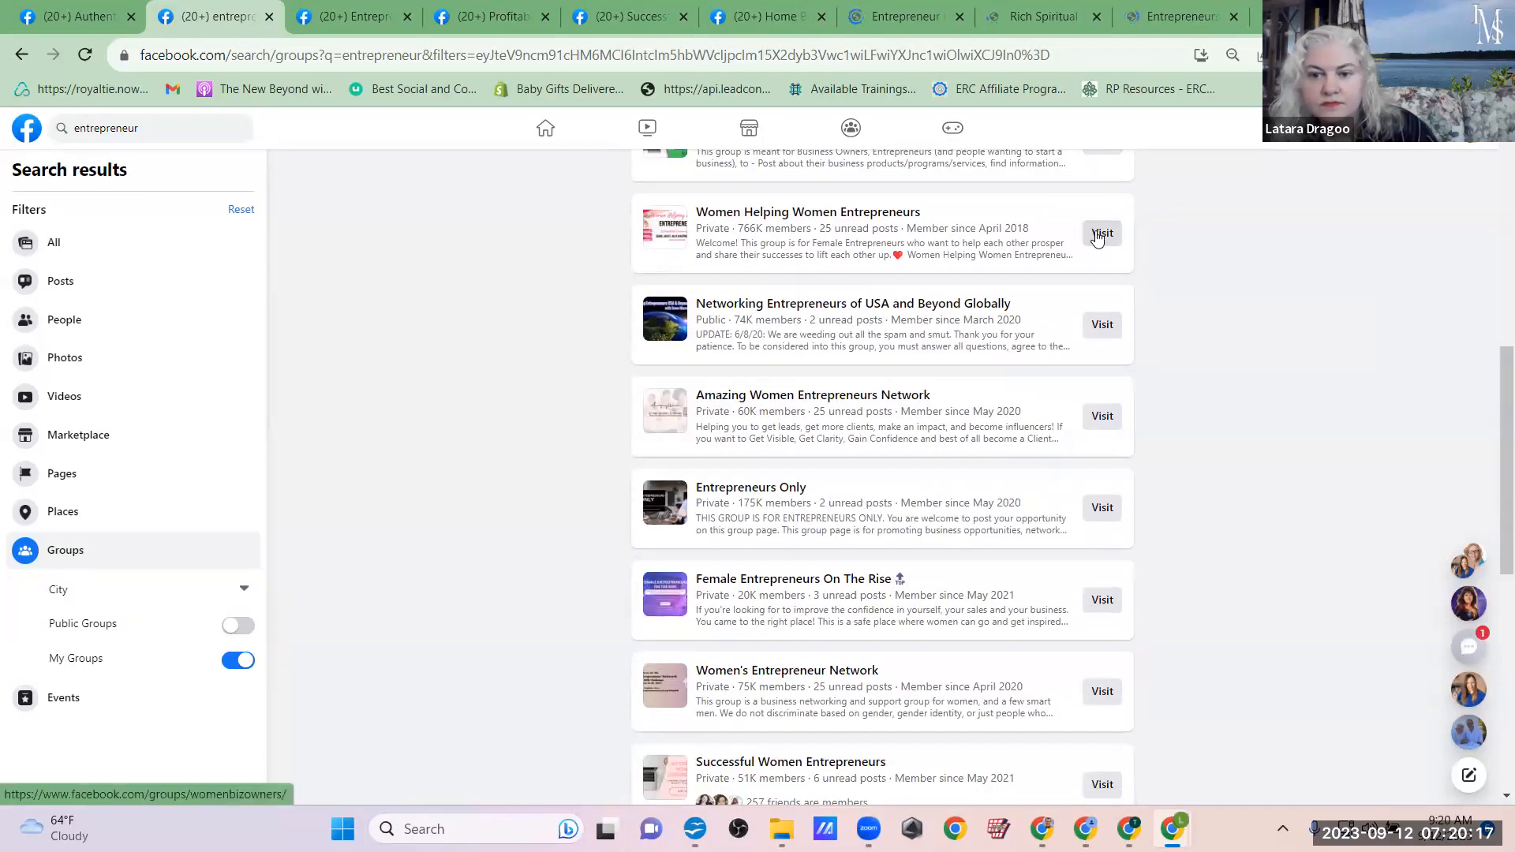
{"action": "right_click", "coordinate": [1100, 240]}
{"action": "left_click", "coordinate": [1130, 248]}
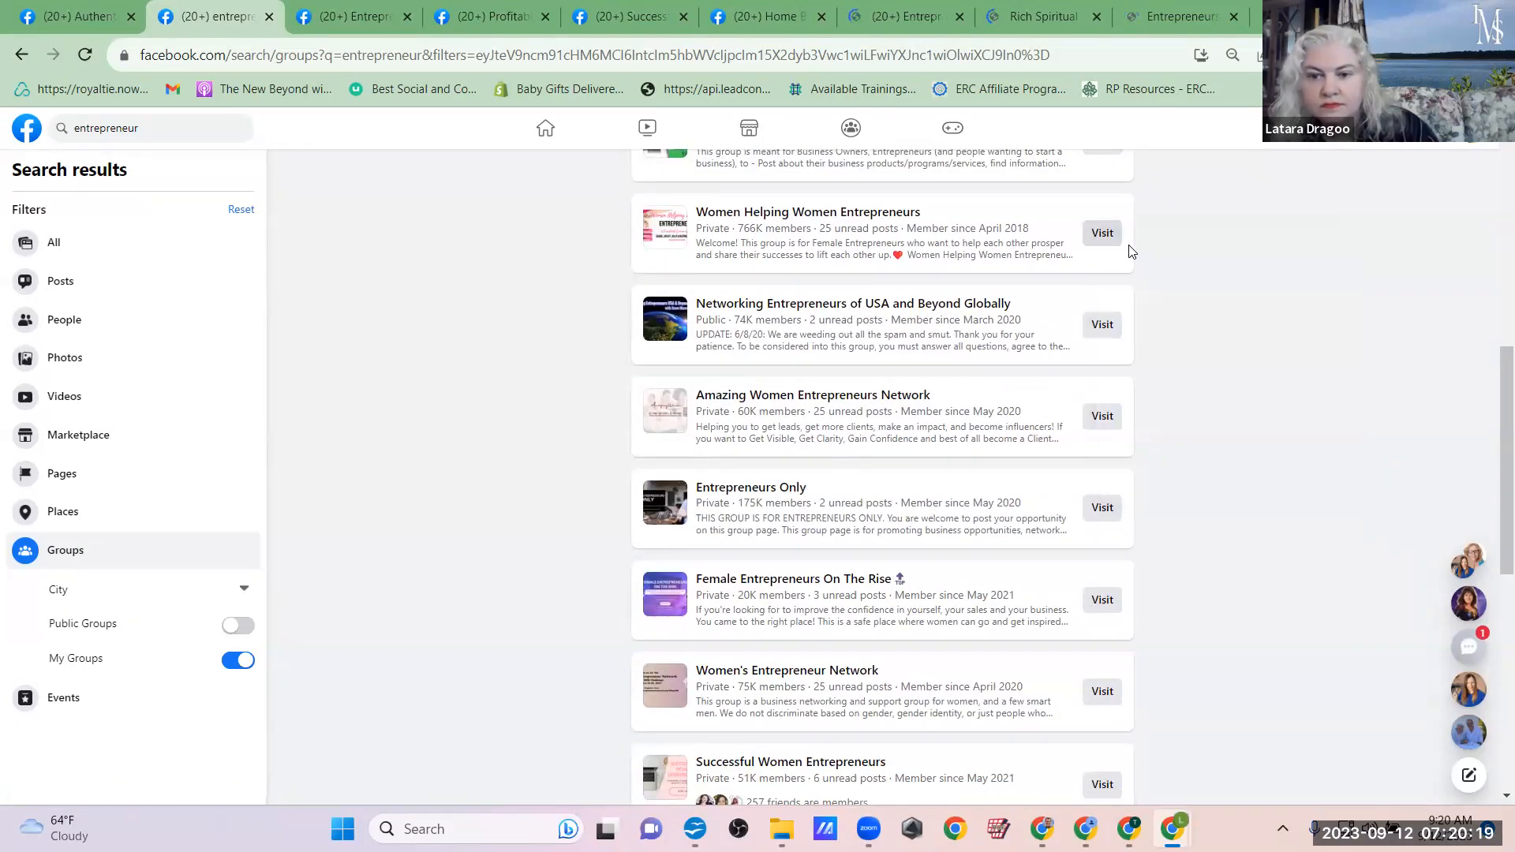
{"action": "right_click", "coordinate": [1104, 330]}
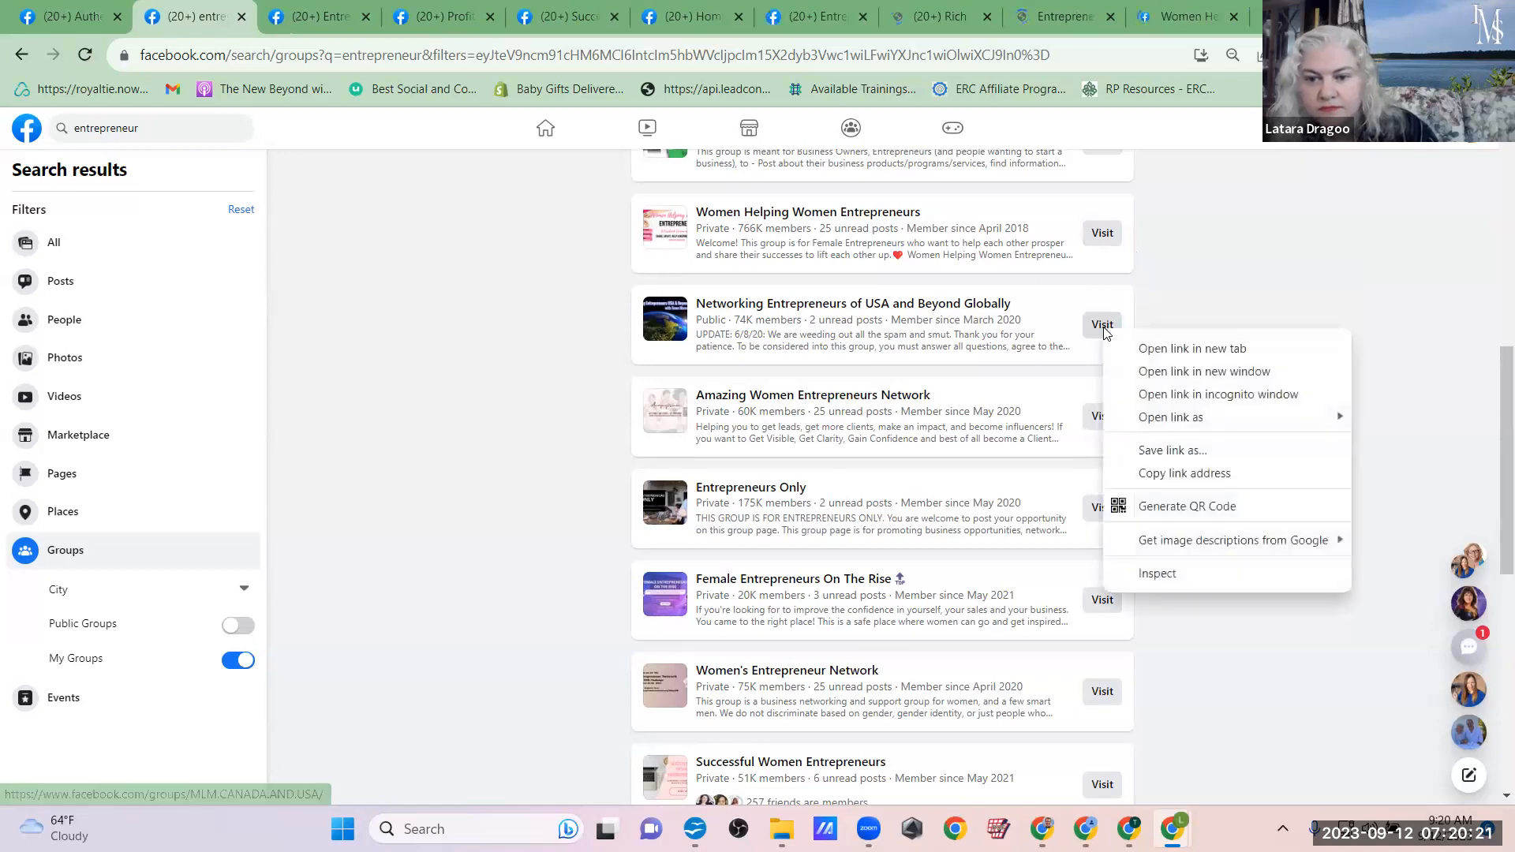
{"action": "left_click", "coordinate": [1156, 354]}
{"action": "right_click", "coordinate": [1106, 415]}
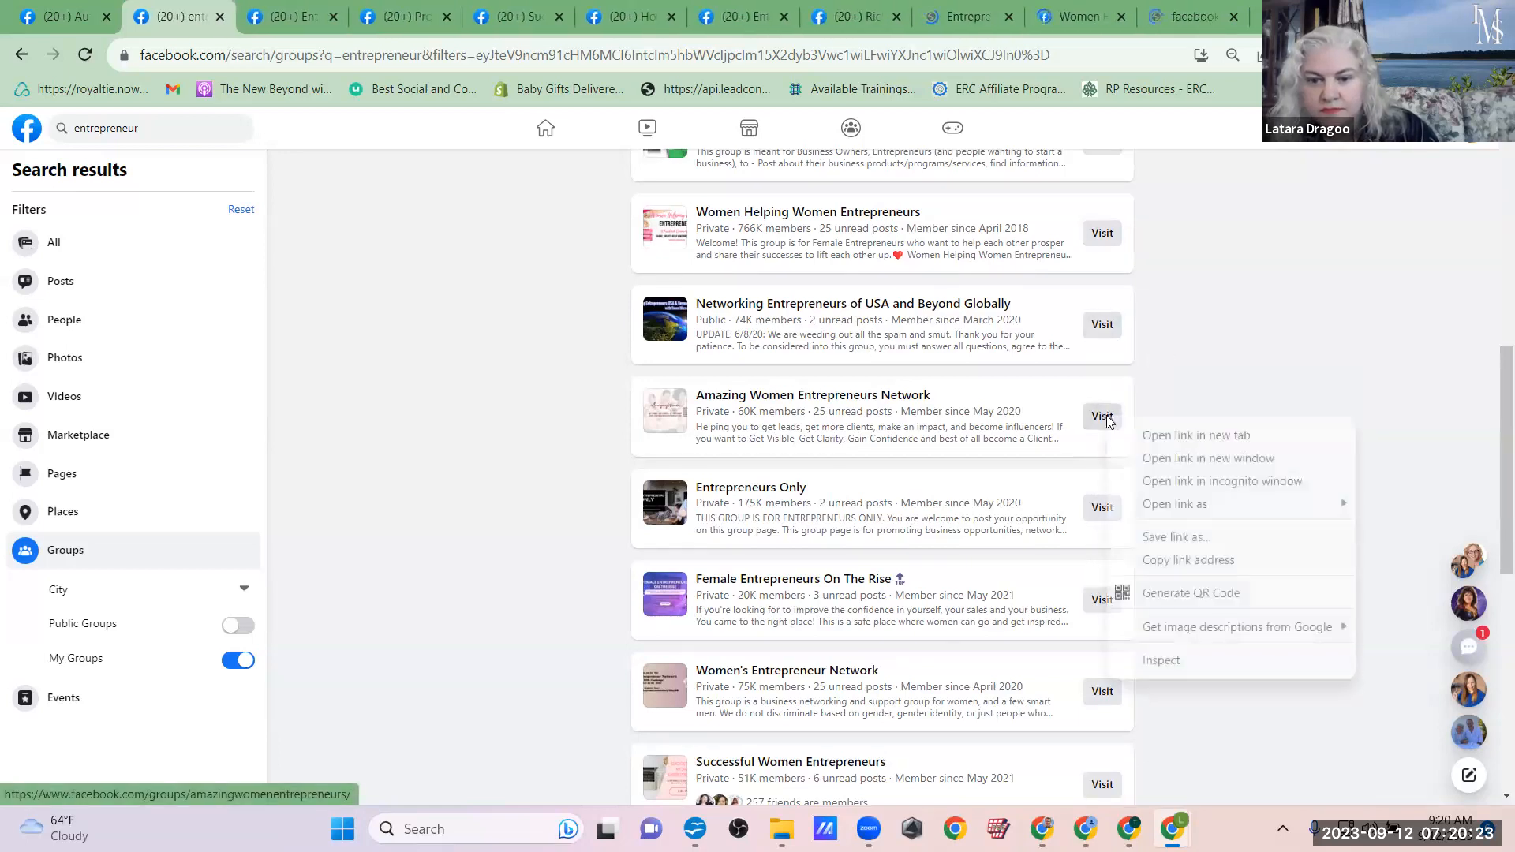
{"action": "left_click", "coordinate": [1150, 442]}
Step: Open the Entrepreneurs Only, Female Entrepreneurs On The Rise and Women's Entrepreneur Network groups in new tabs
{"action": "right_click", "coordinate": [1105, 514]}
{"action": "left_click", "coordinate": [1153, 267]}
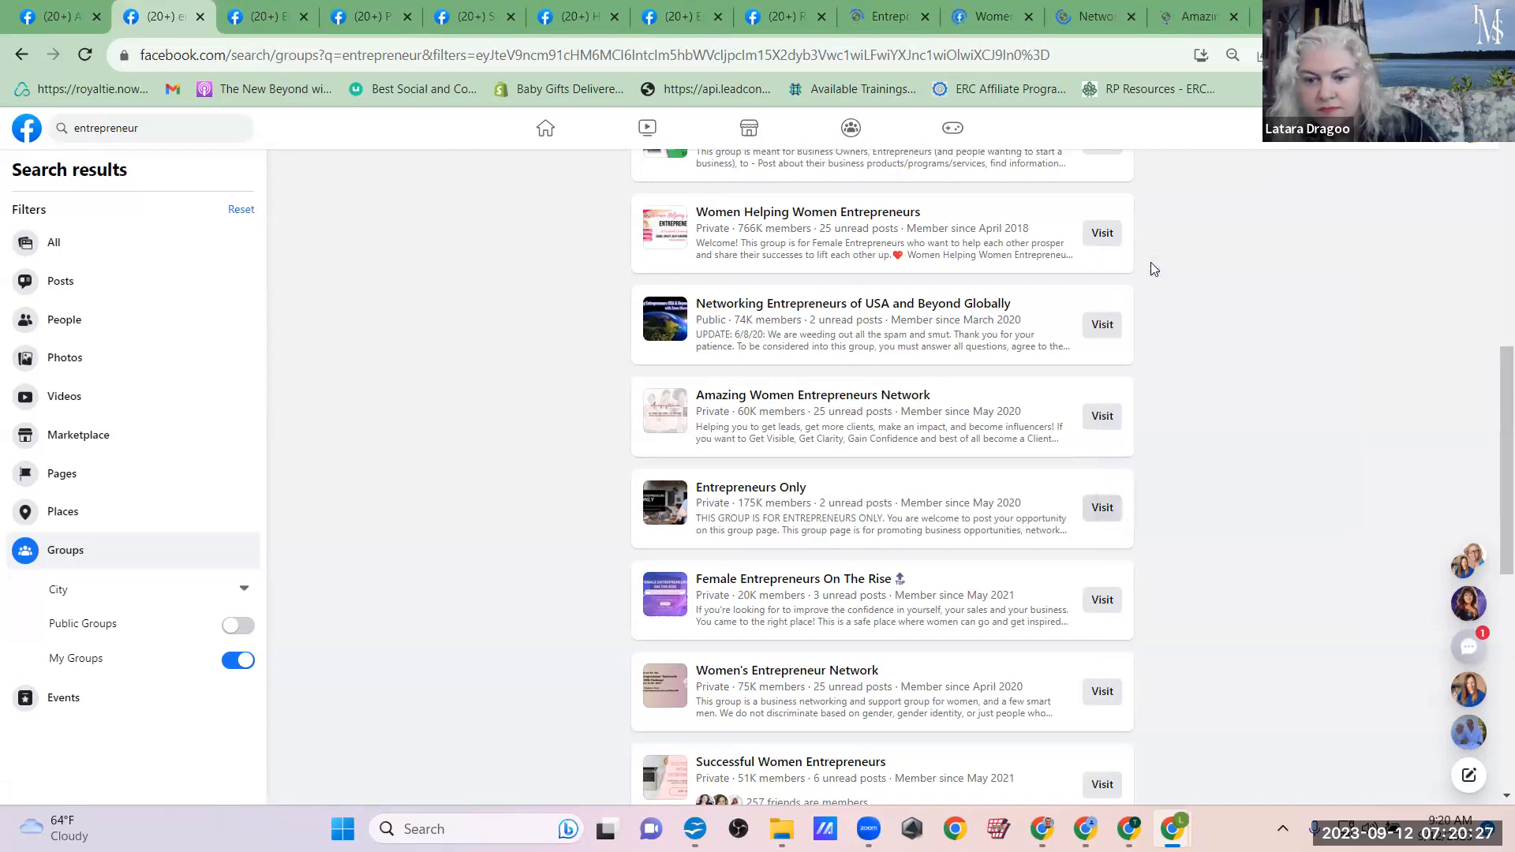
{"action": "right_click", "coordinate": [1106, 601]}
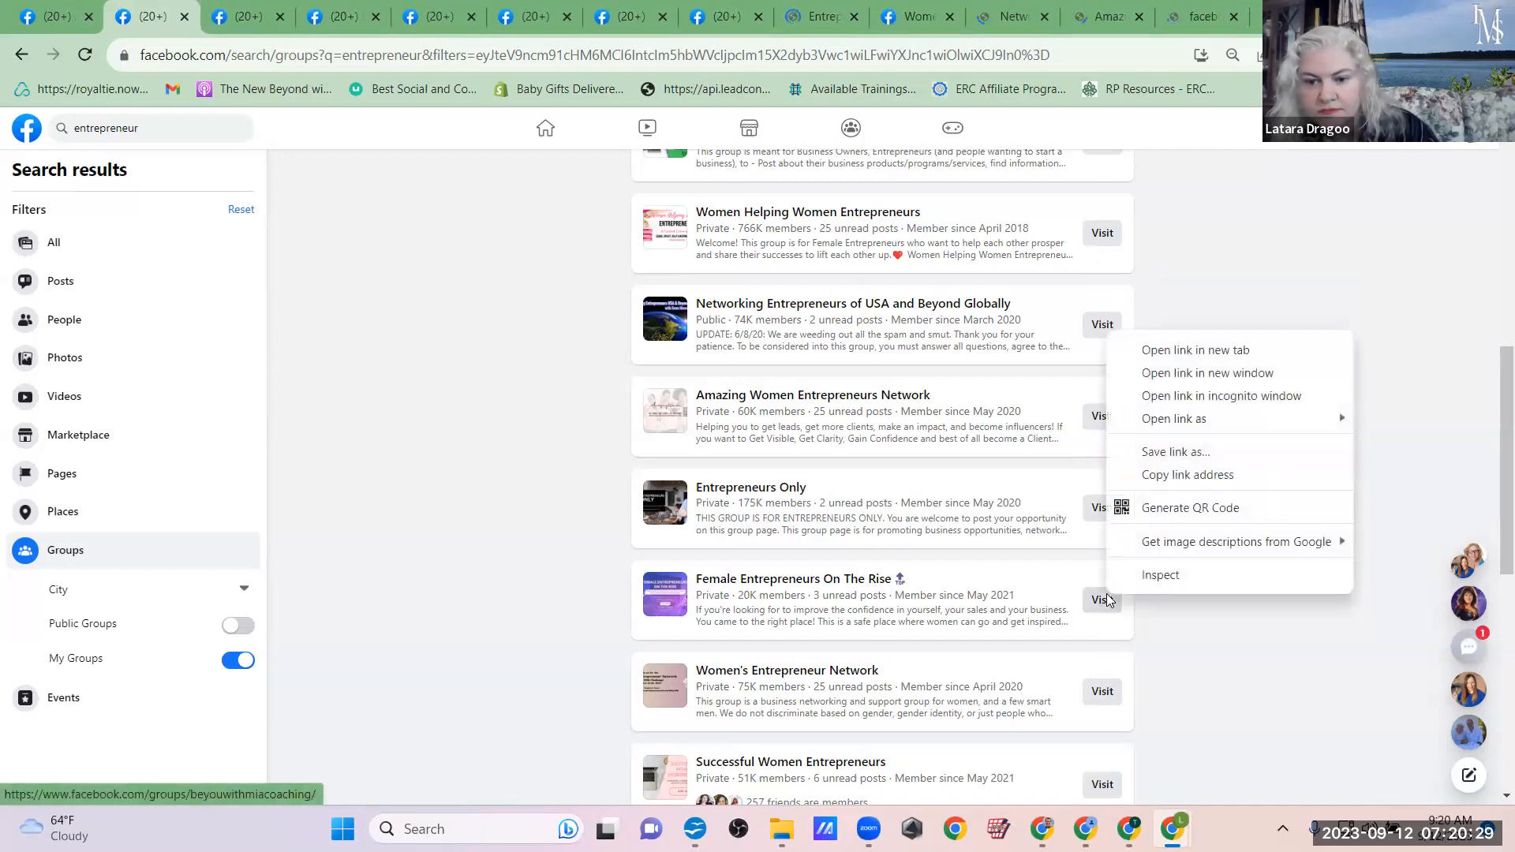
{"action": "left_click", "coordinate": [1136, 351]}
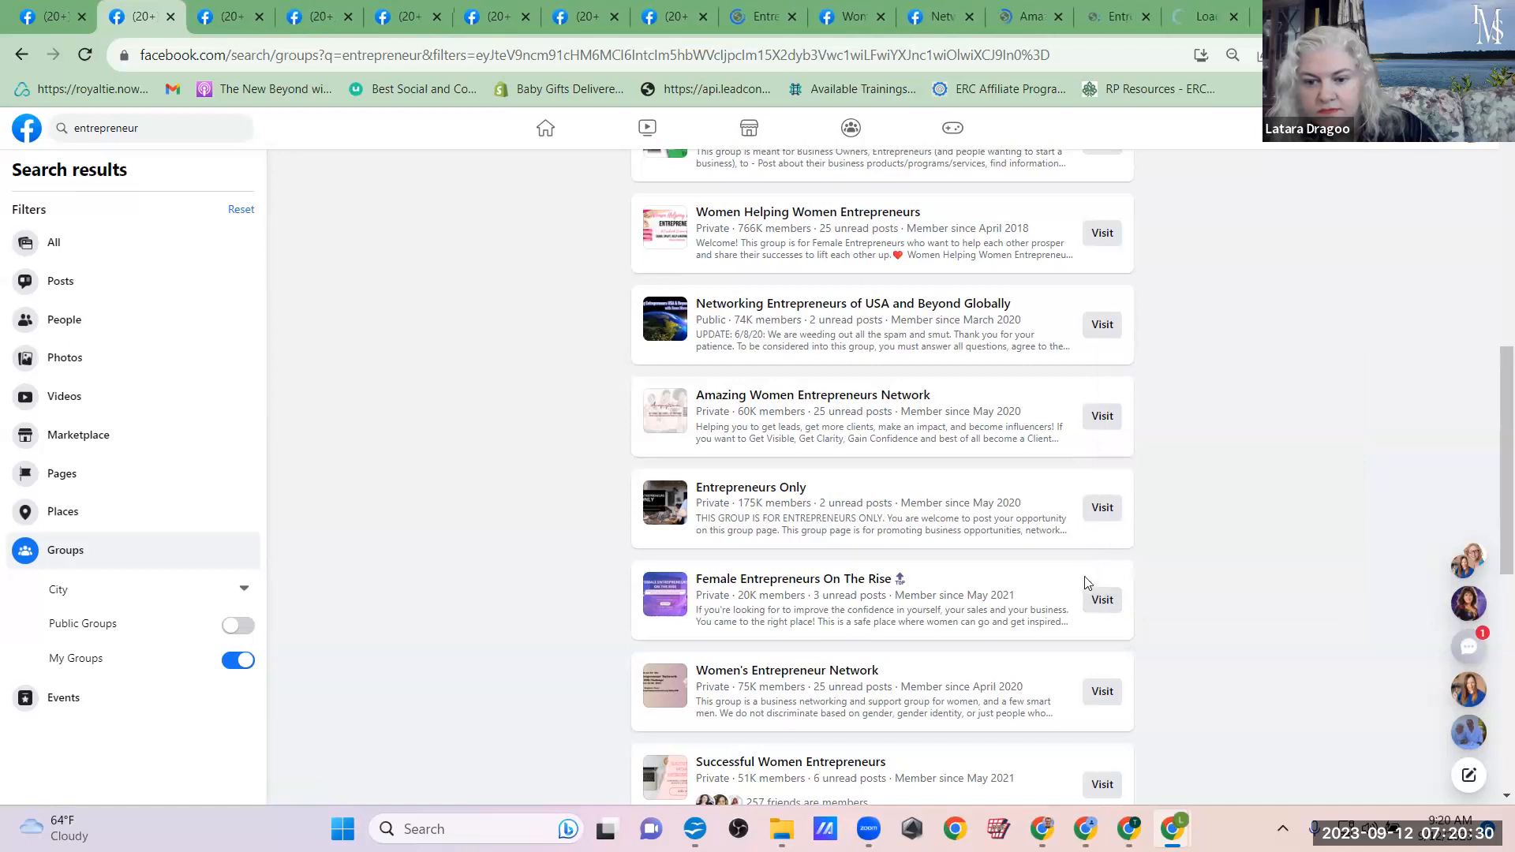
{"action": "right_click", "coordinate": [1099, 691]}
{"action": "left_click", "coordinate": [1143, 441]}
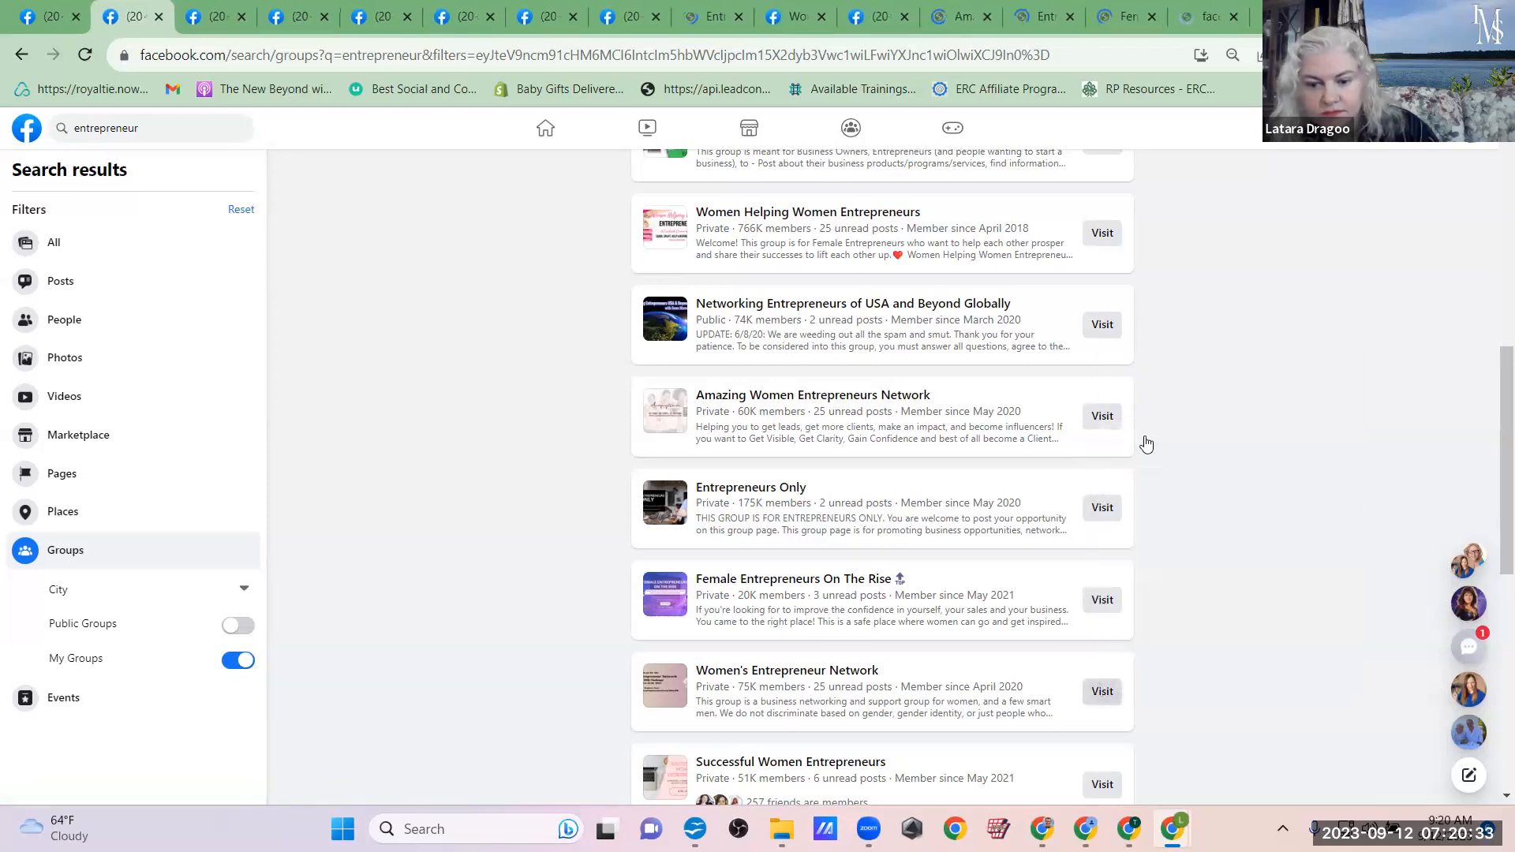
Step: Open The Female Entrepreneur Community, The Daymond John Network for Entrepreneurs and Entrepreneur SPARK groups in new tabs
{"action": "scroll", "coordinate": [1146, 444], "scroll_direction": "down", "scroll_amount": 3}
{"action": "scroll", "coordinate": [1146, 445], "scroll_direction": "down", "scroll_amount": 4}
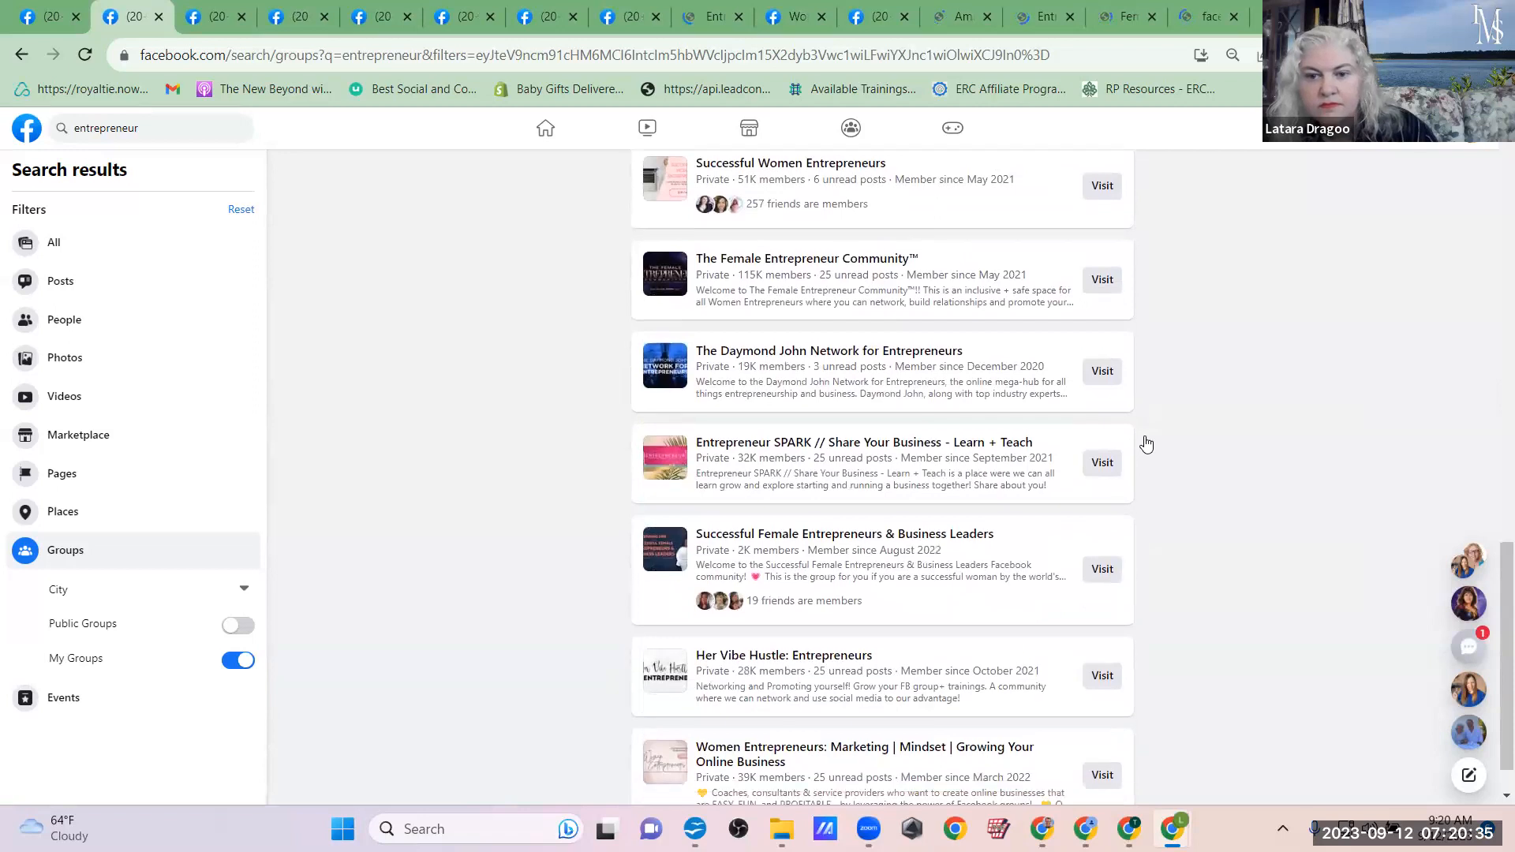
{"action": "scroll", "coordinate": [1146, 444], "scroll_direction": "down", "scroll_amount": 1}
{"action": "right_click", "coordinate": [1103, 246]}
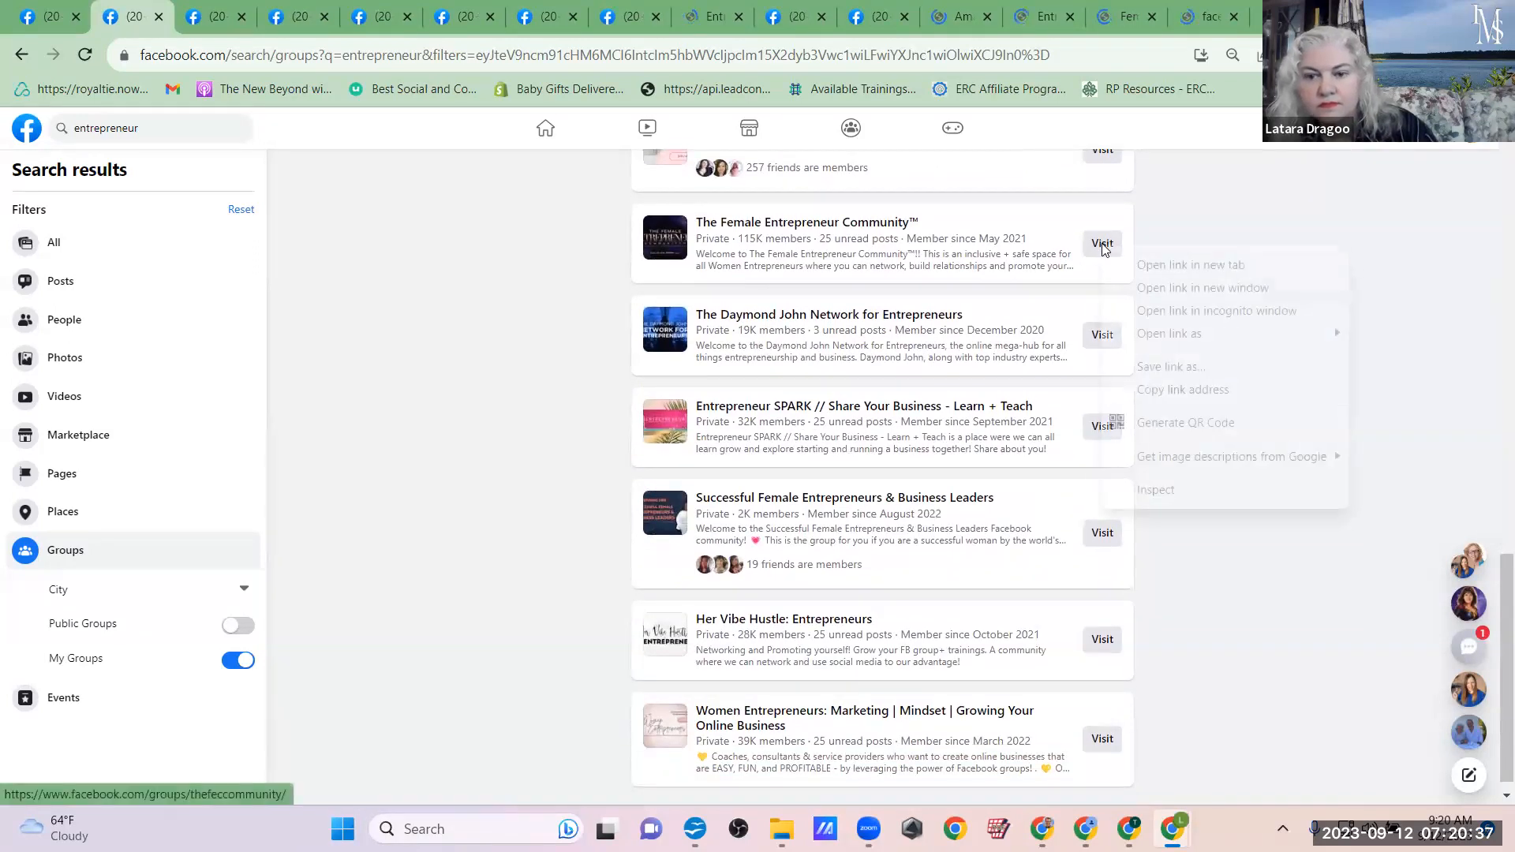
{"action": "left_click", "coordinate": [1136, 265]}
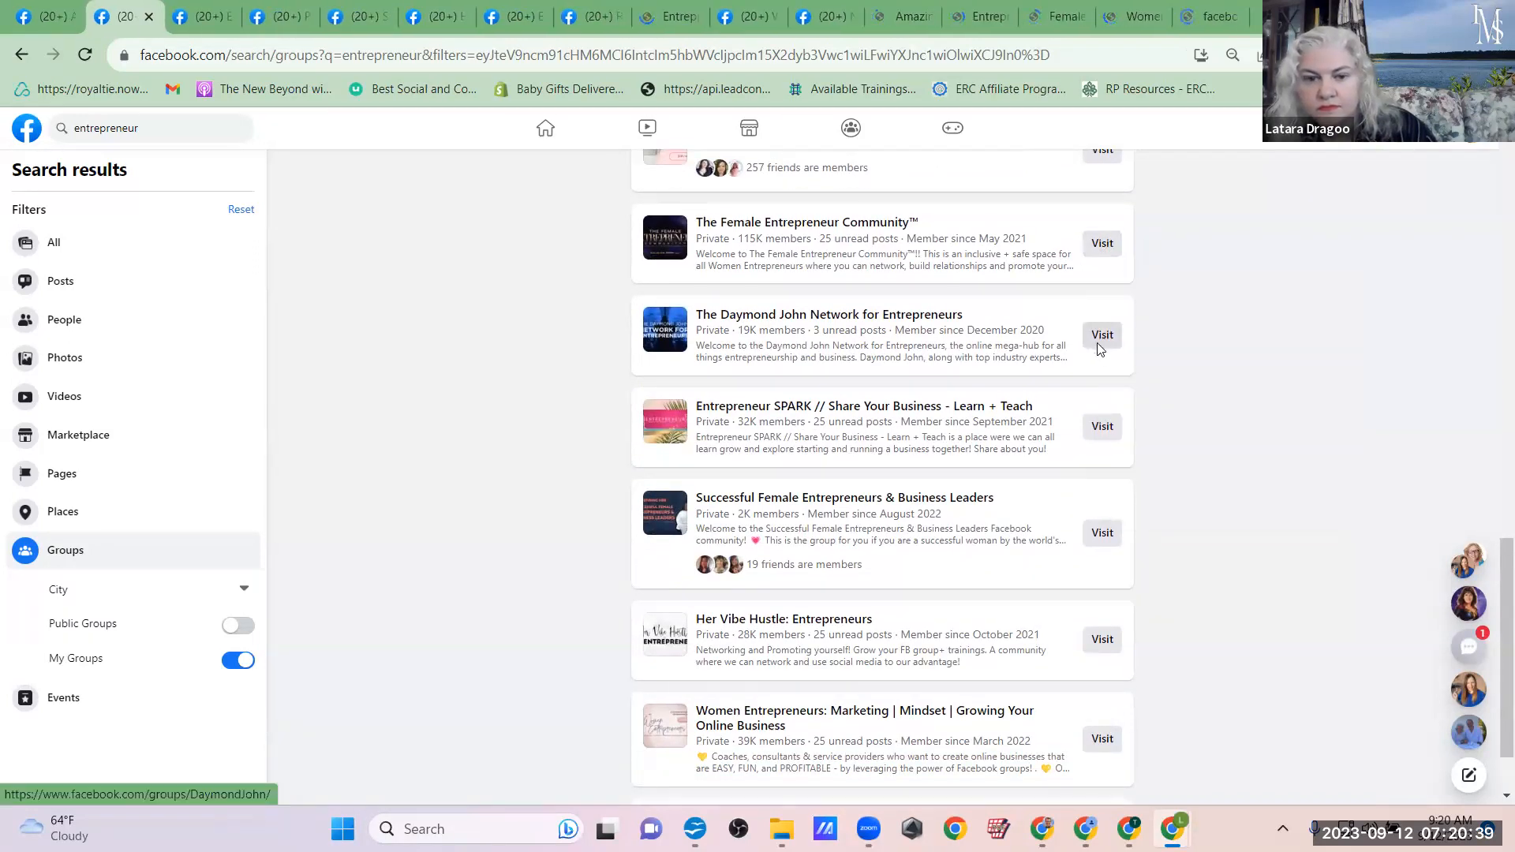
{"action": "right_click", "coordinate": [1100, 348]}
{"action": "left_click", "coordinate": [1140, 361]}
{"action": "right_click", "coordinate": [1102, 438]}
{"action": "left_click", "coordinate": [1145, 448]}
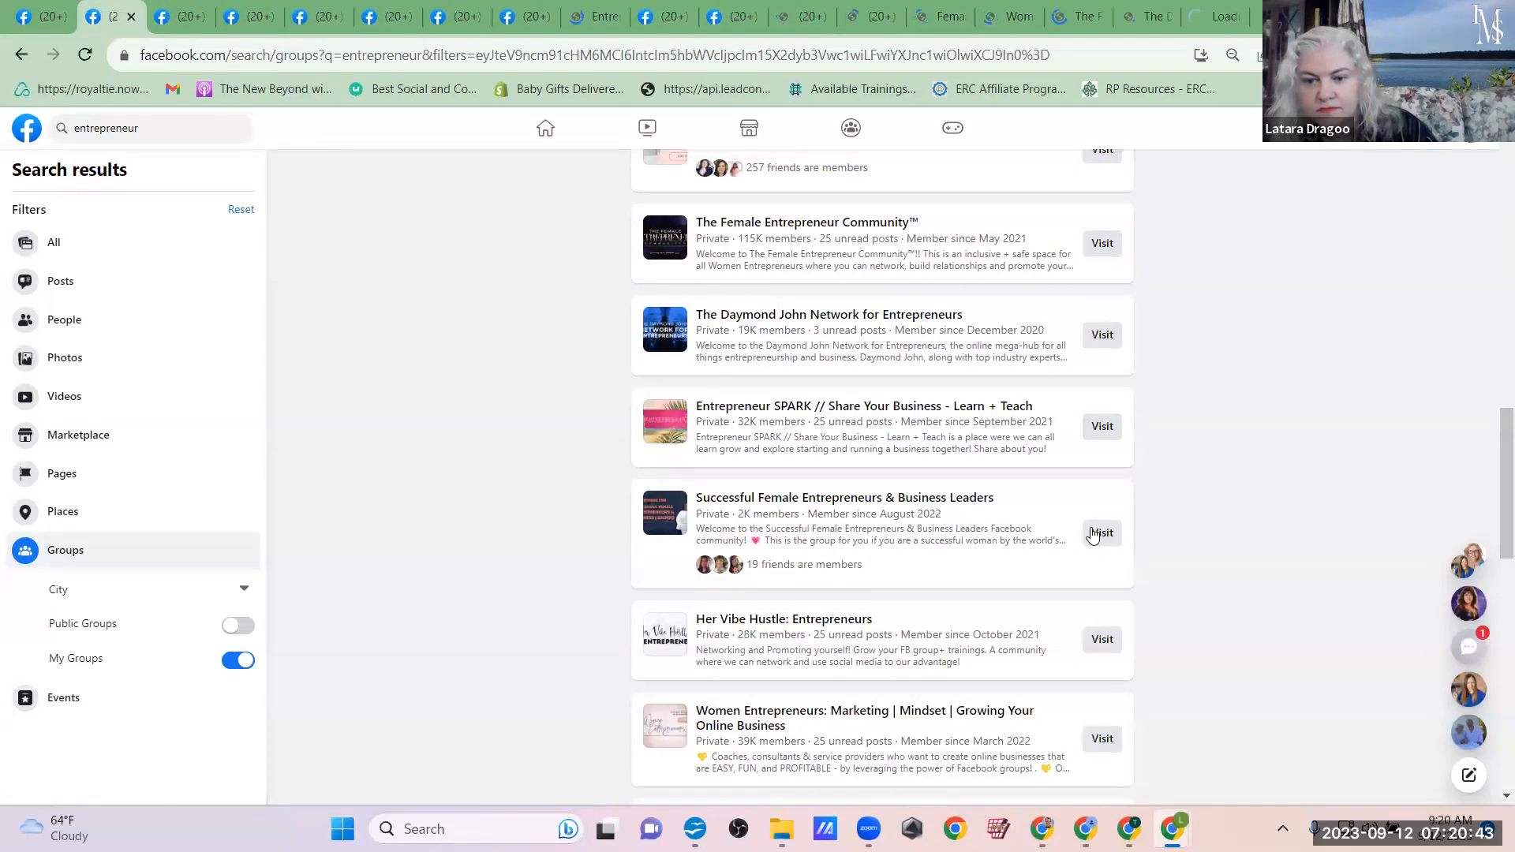
Step: Open the Successful Female Entrepreneurs & Business Leaders and Her Vibe Hustle: Entrepreneurs groups in new tabs
{"action": "right_click", "coordinate": [1095, 535]}
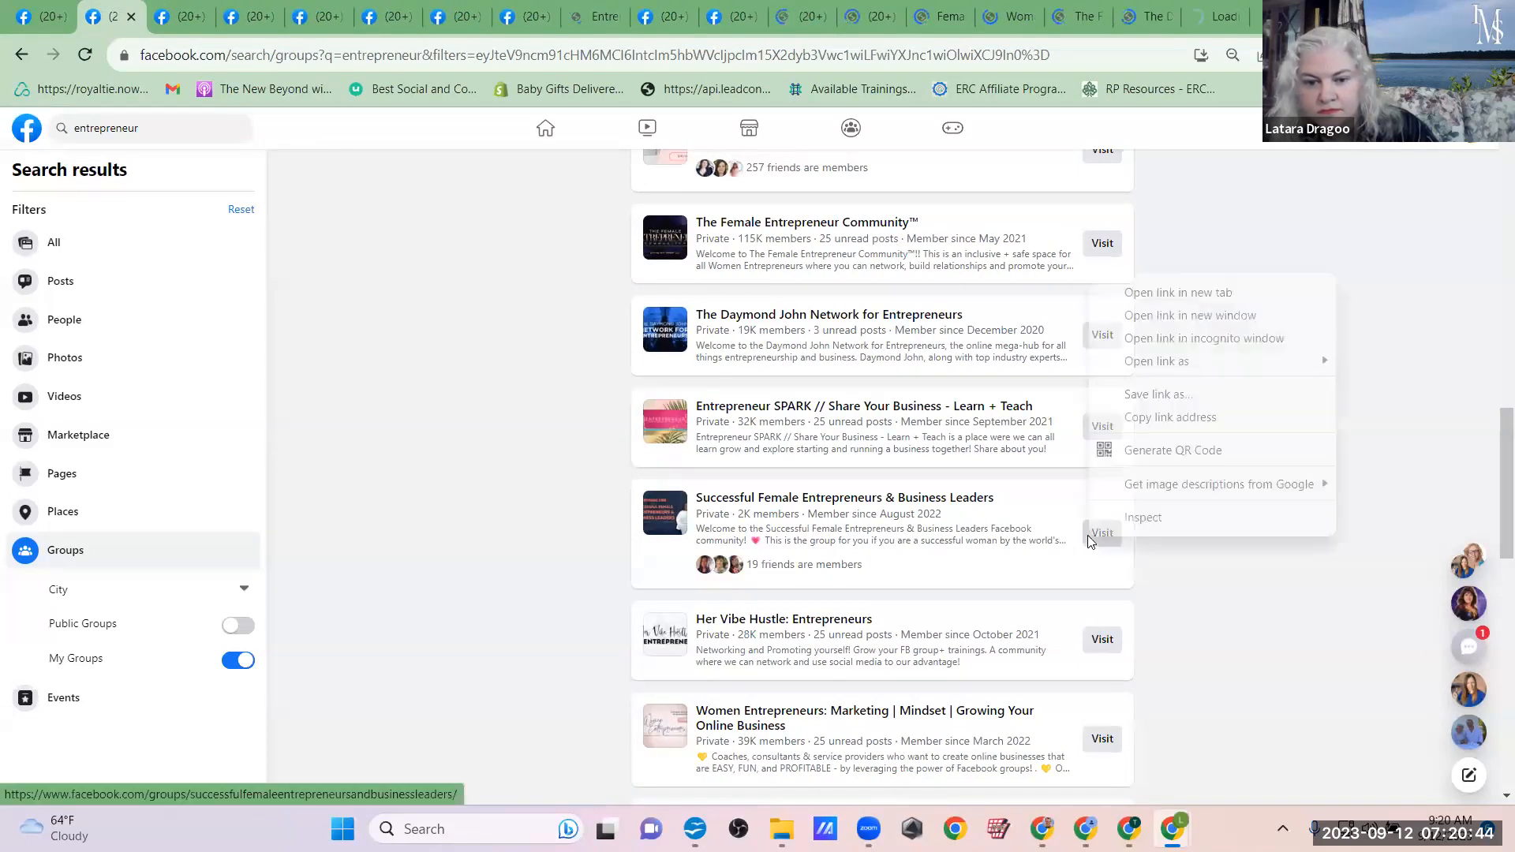
{"action": "left_click", "coordinate": [1148, 302]}
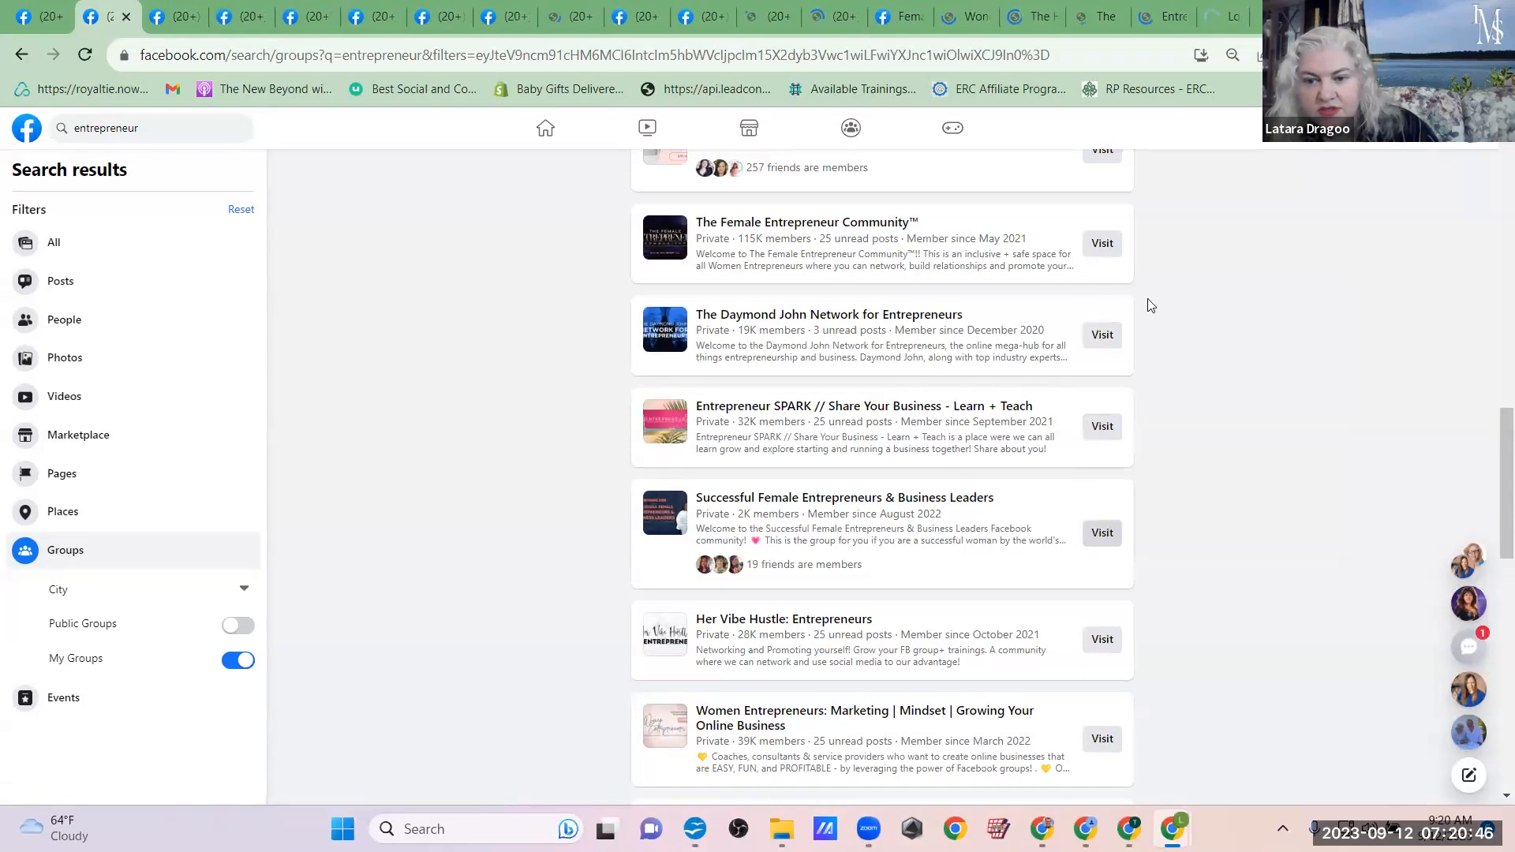
{"action": "right_click", "coordinate": [1093, 651]}
{"action": "left_click", "coordinate": [1132, 406]}
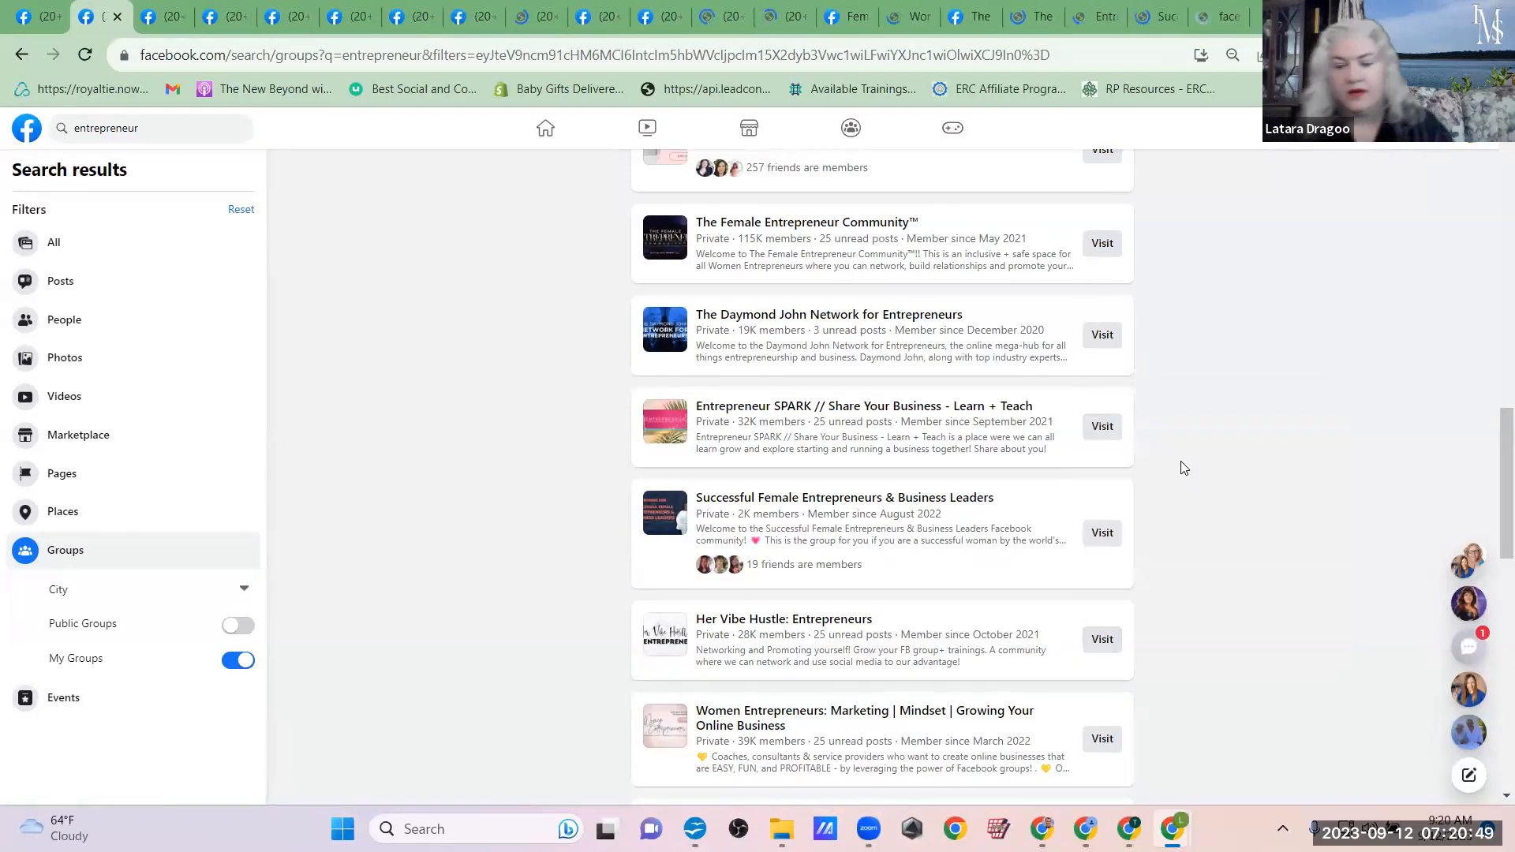
Step: Open the Women Entrepreneurs: Marketing | Mindset | Growing Your Online Business group and the Entrepreneurs Networking Group in new tabs
{"action": "scroll", "coordinate": [1183, 468], "scroll_direction": "down", "scroll_amount": 4}
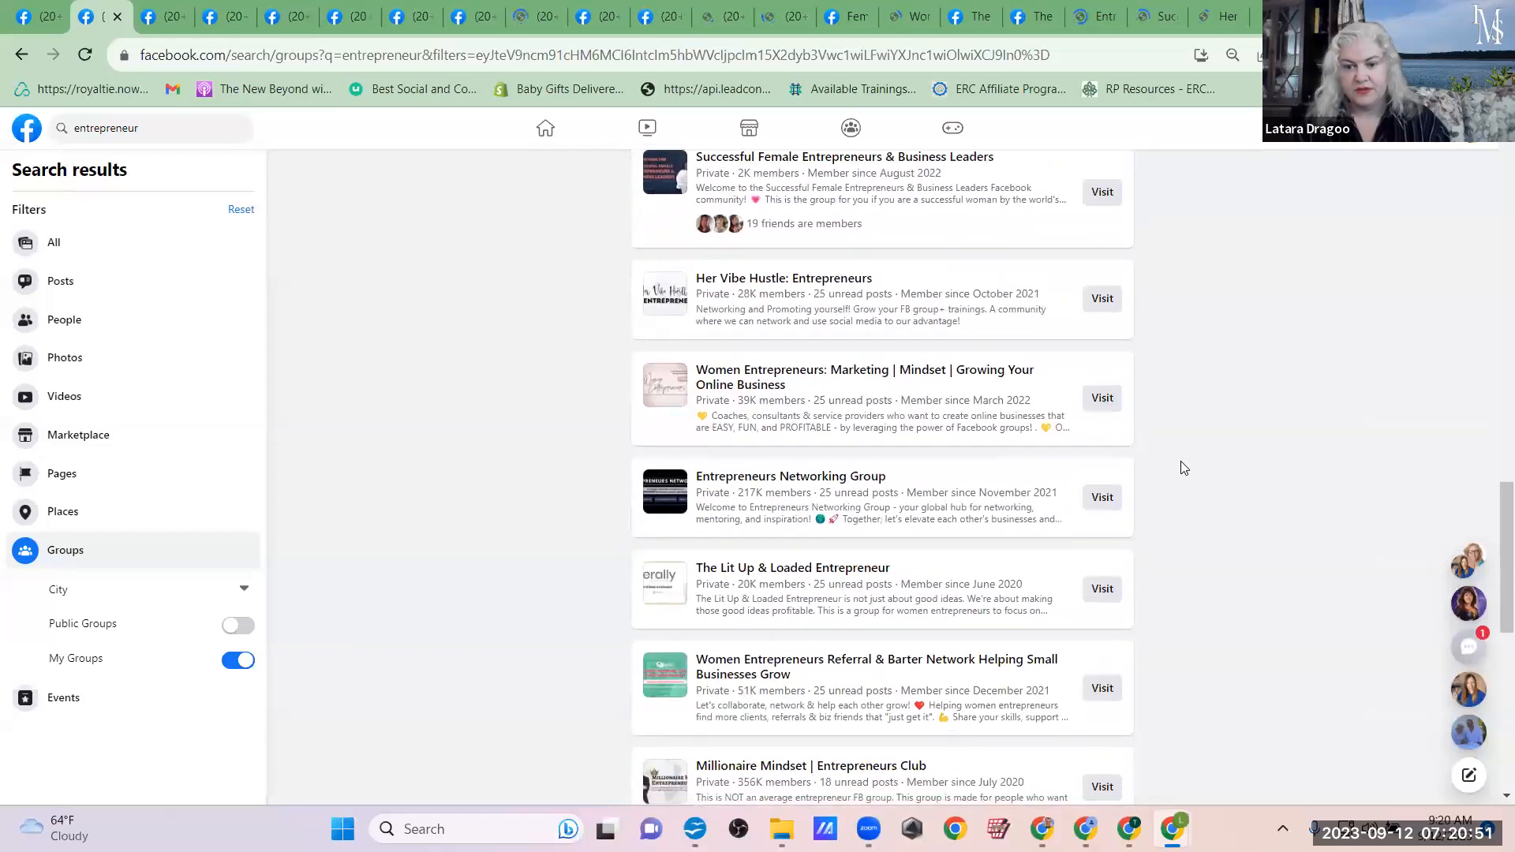
{"action": "right_click", "coordinate": [1101, 402]}
{"action": "left_click", "coordinate": [1136, 419]}
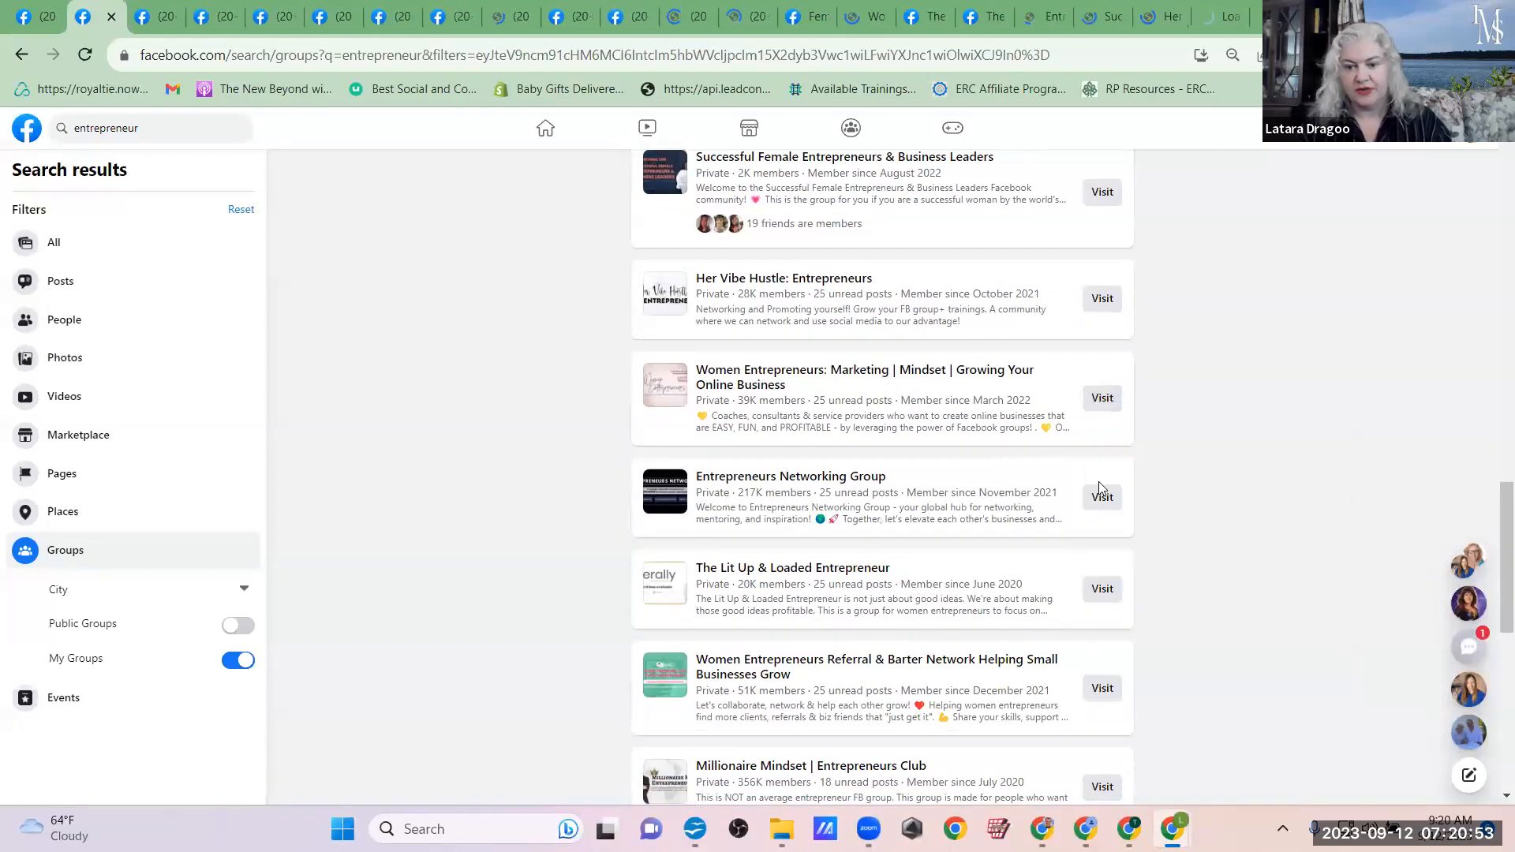
{"action": "right_click", "coordinate": [1100, 502]}
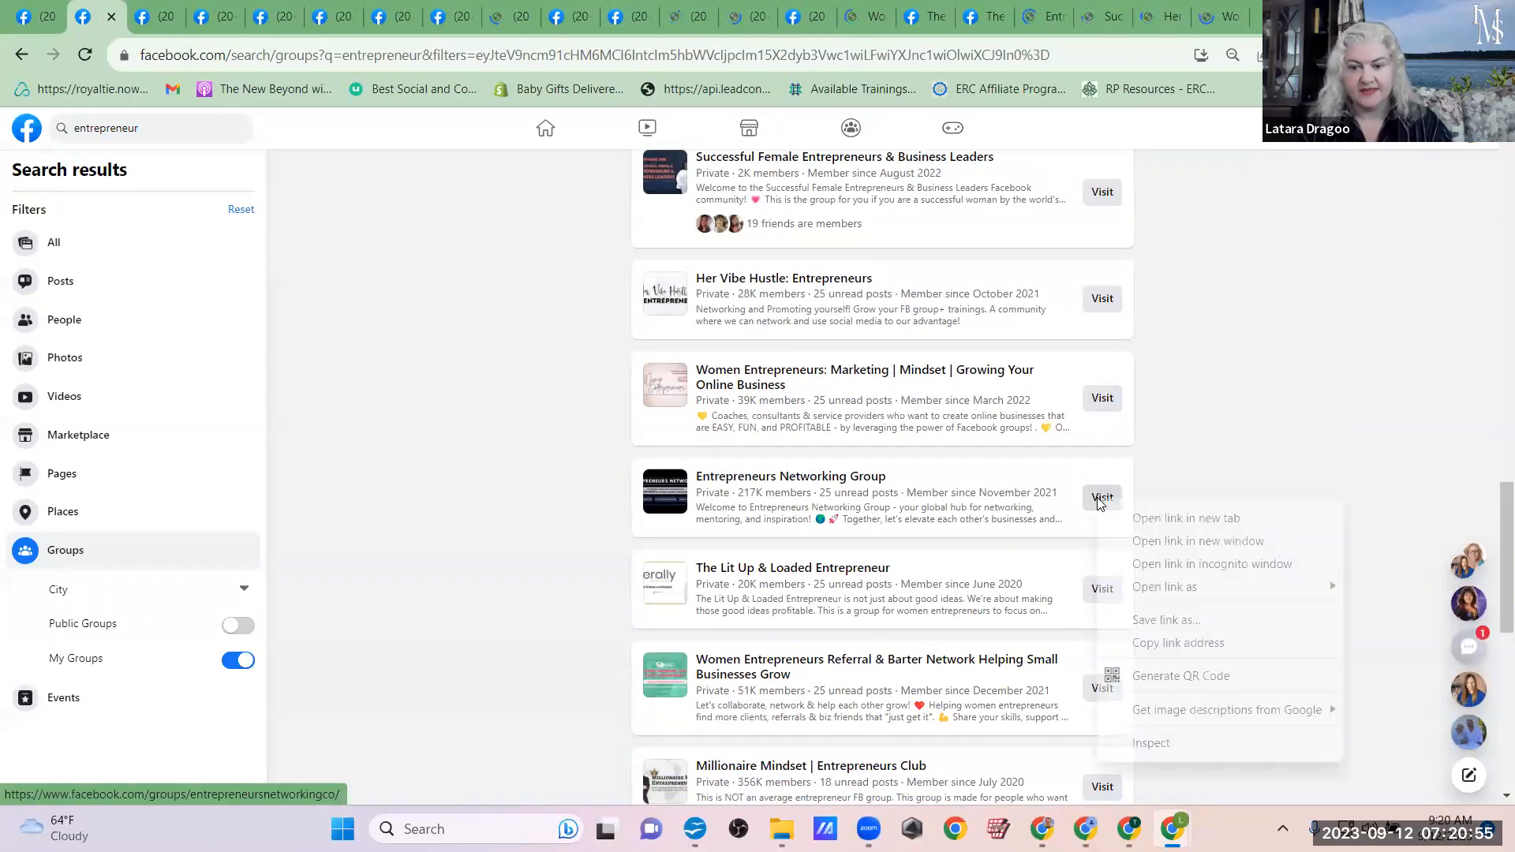
{"action": "left_click", "coordinate": [1152, 517]}
{"action": "scroll", "coordinate": [1154, 519], "scroll_direction": "down", "scroll_amount": 2}
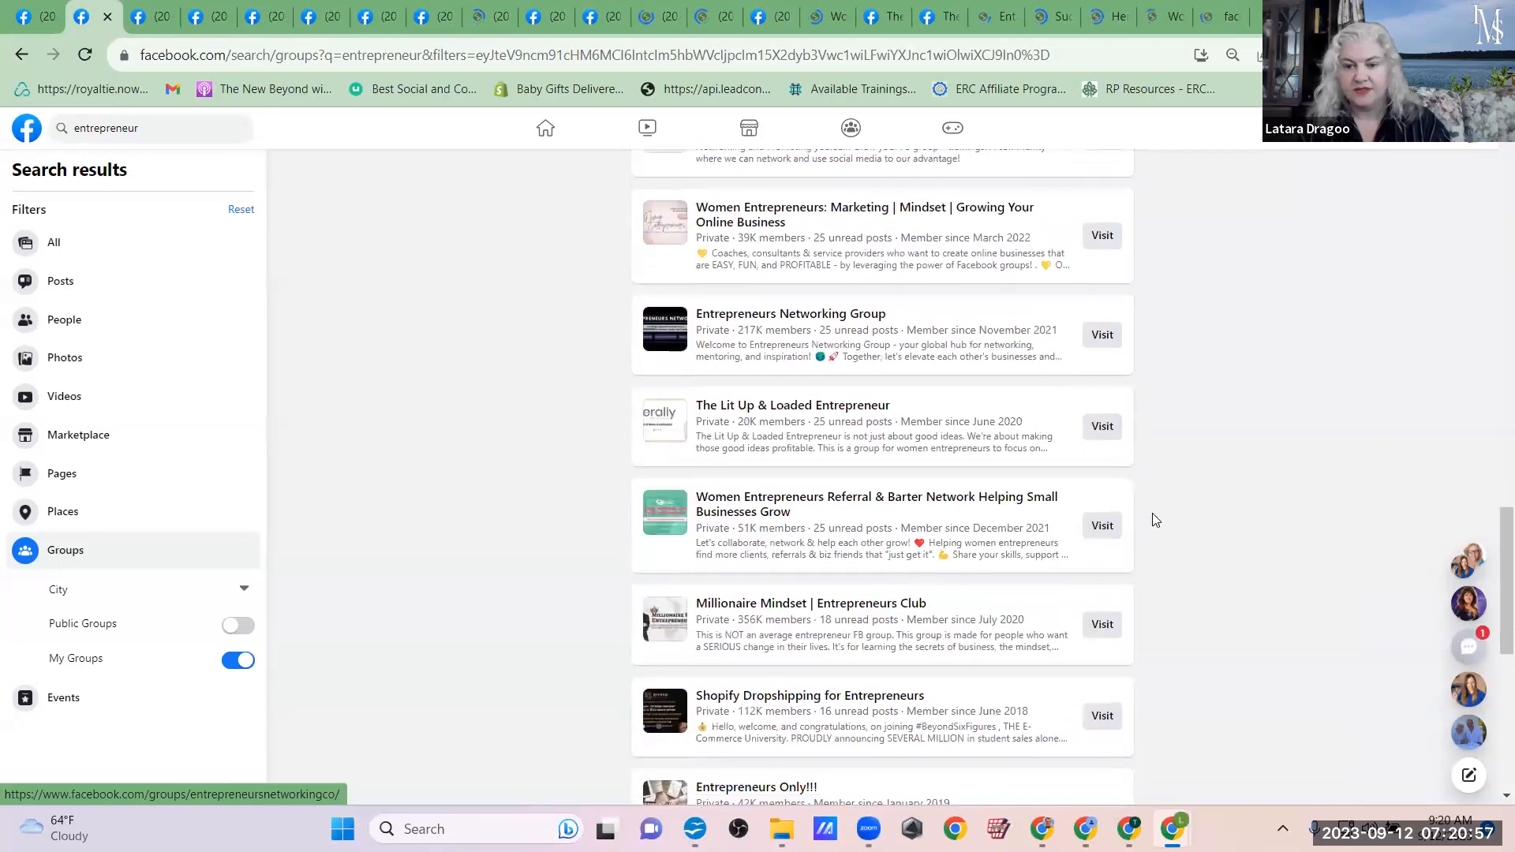
Step: Open The Lit Up & Loaded Entrepreneur and Women Entrepreneurs Referral & Barter Network groups in new tabs
{"action": "right_click", "coordinate": [1099, 431]}
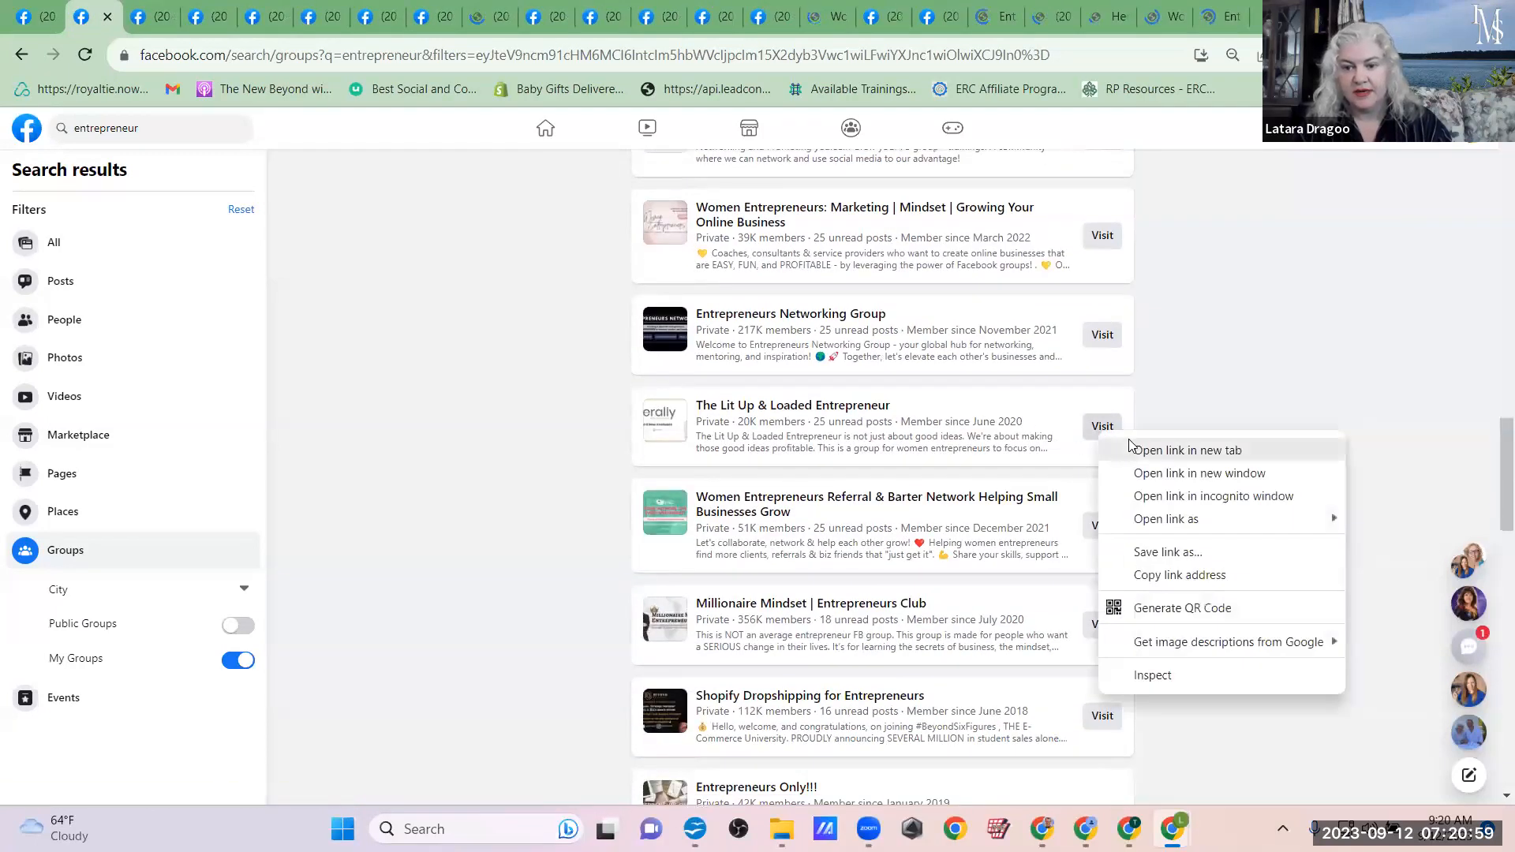
{"action": "left_click", "coordinate": [1131, 447]}
{"action": "right_click", "coordinate": [1098, 526]}
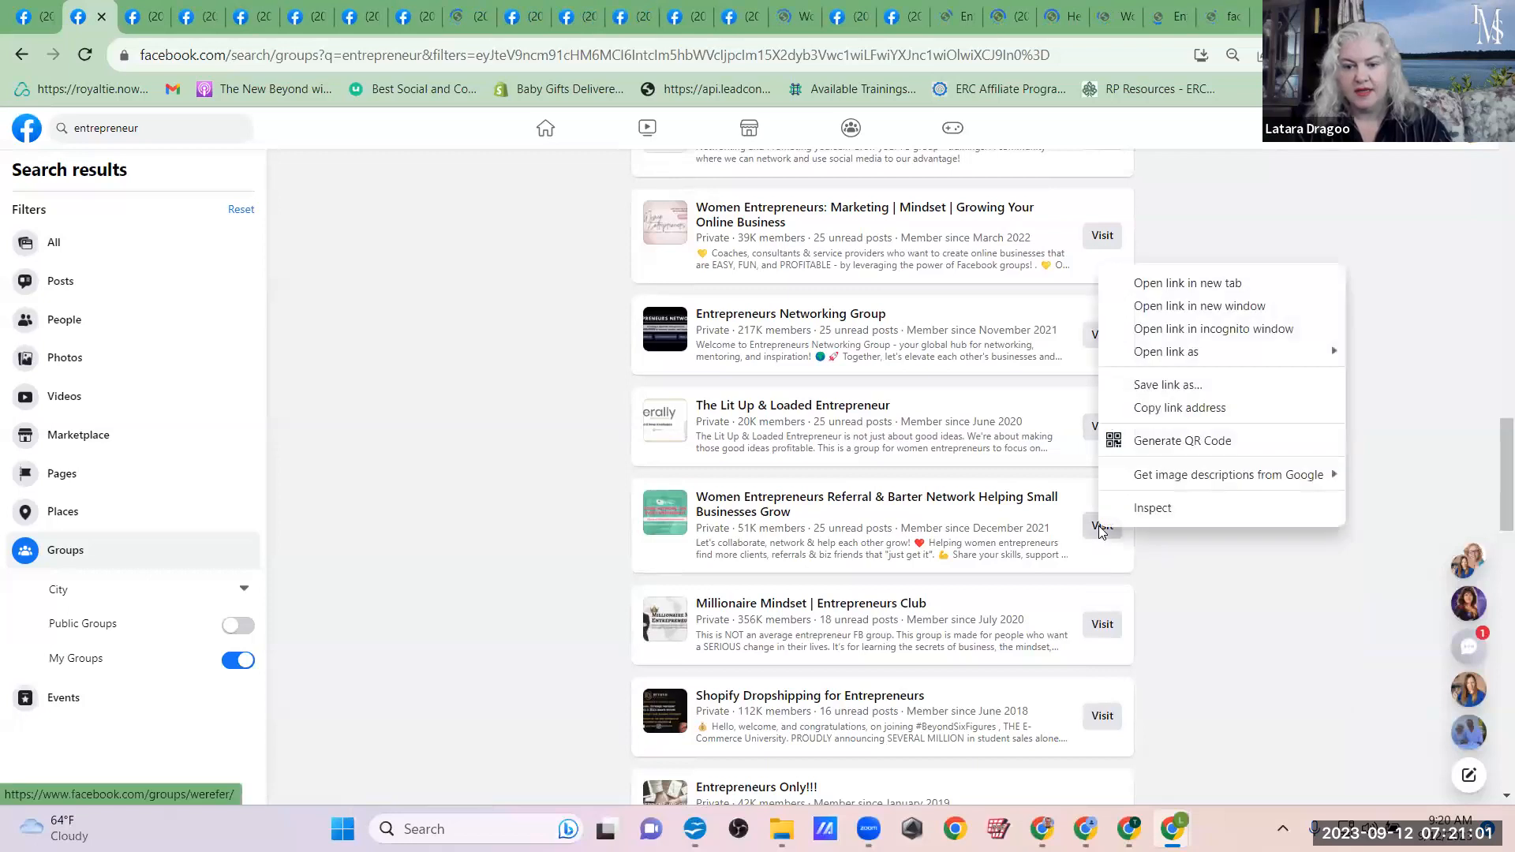
{"action": "left_click", "coordinate": [1152, 284]}
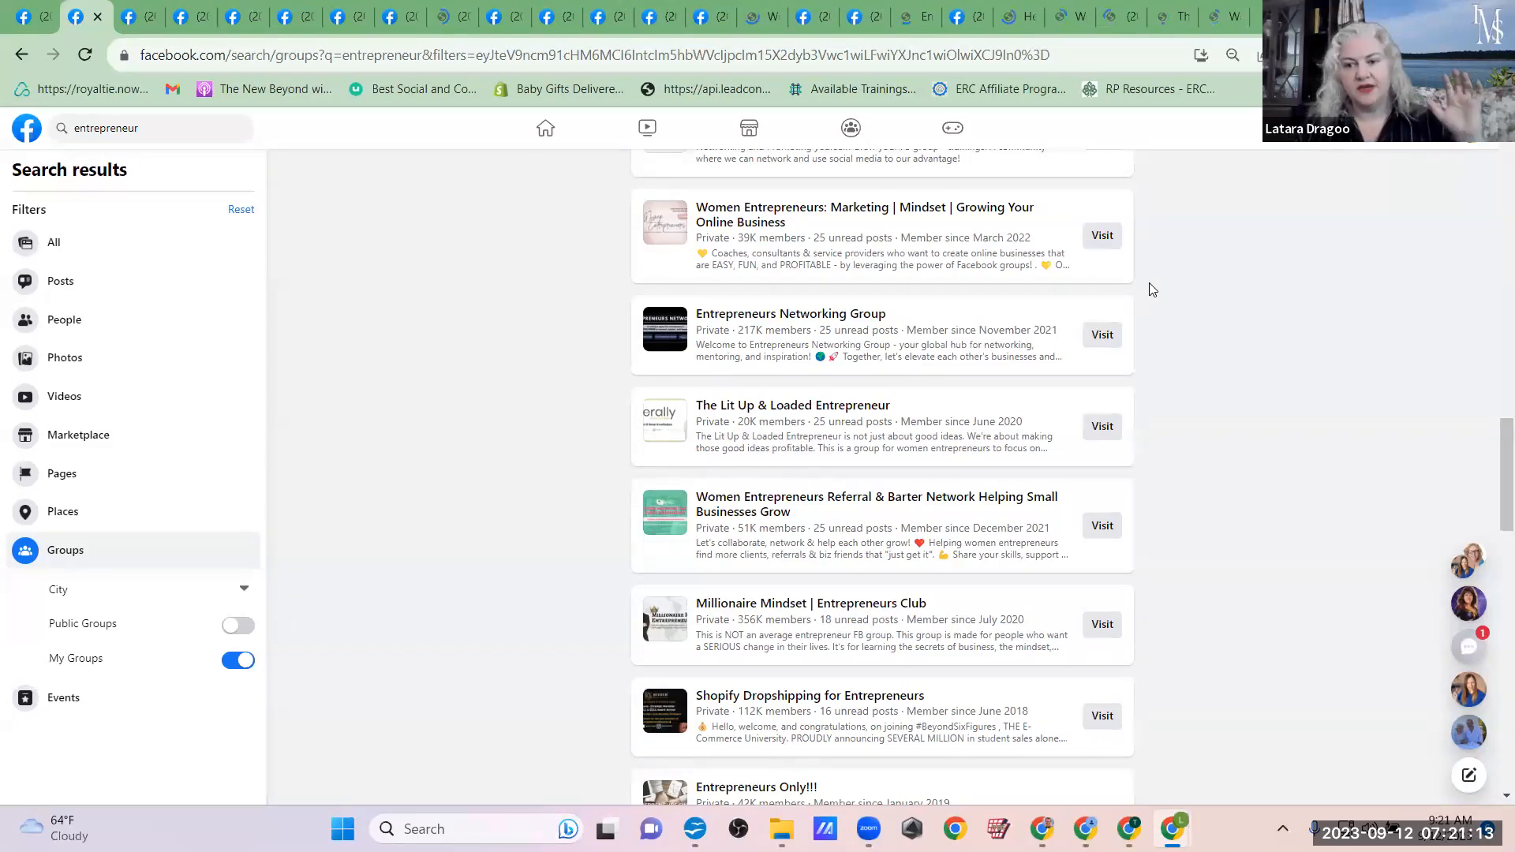
{"action": "right_click", "coordinate": [1095, 431]}
{"action": "left_click", "coordinate": [1138, 451]}
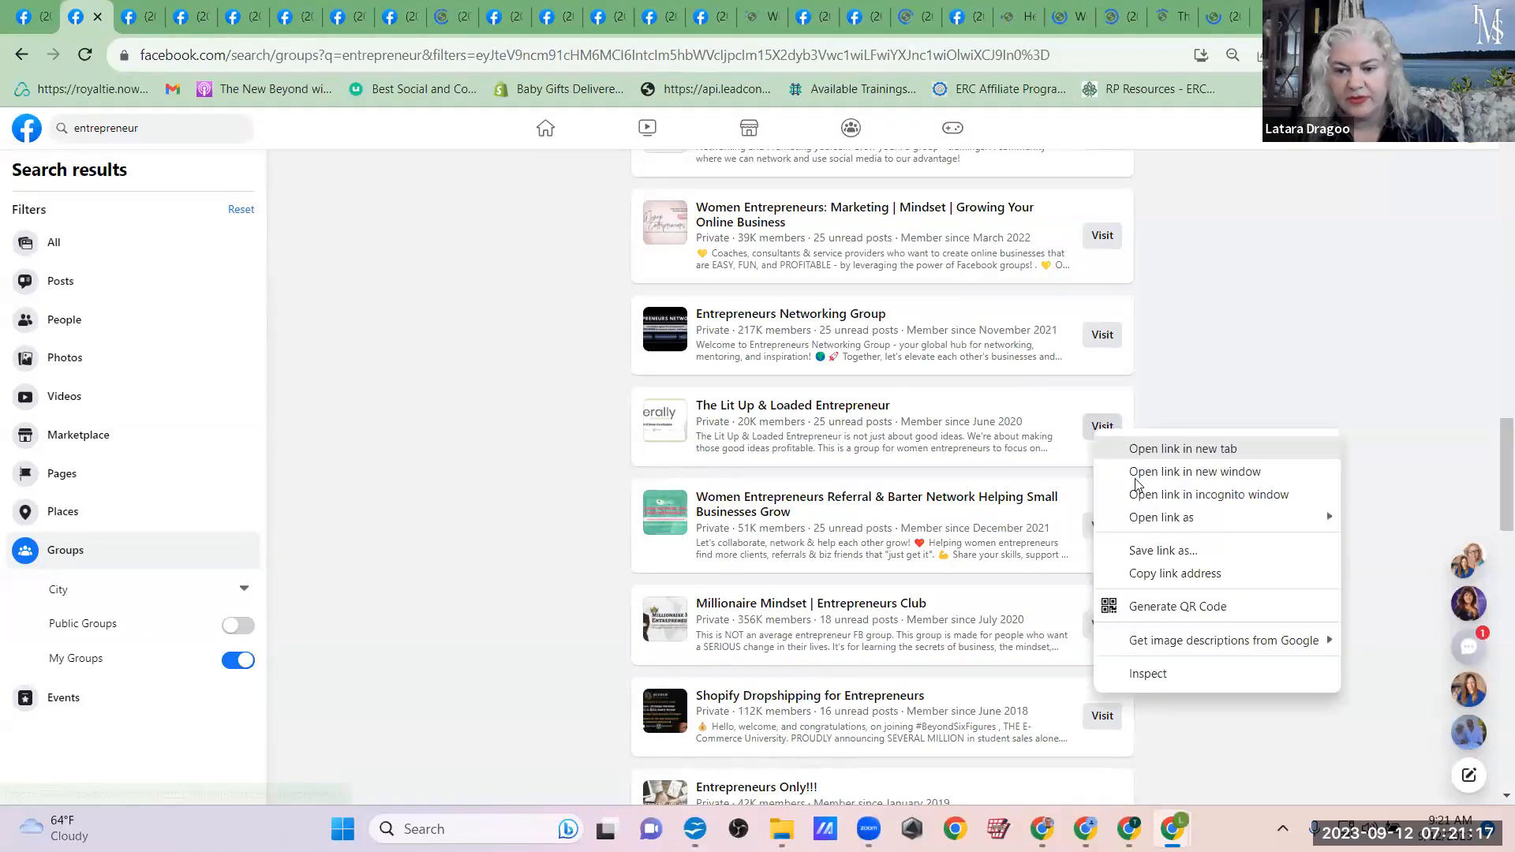
{"action": "right_click", "coordinate": [1108, 534]}
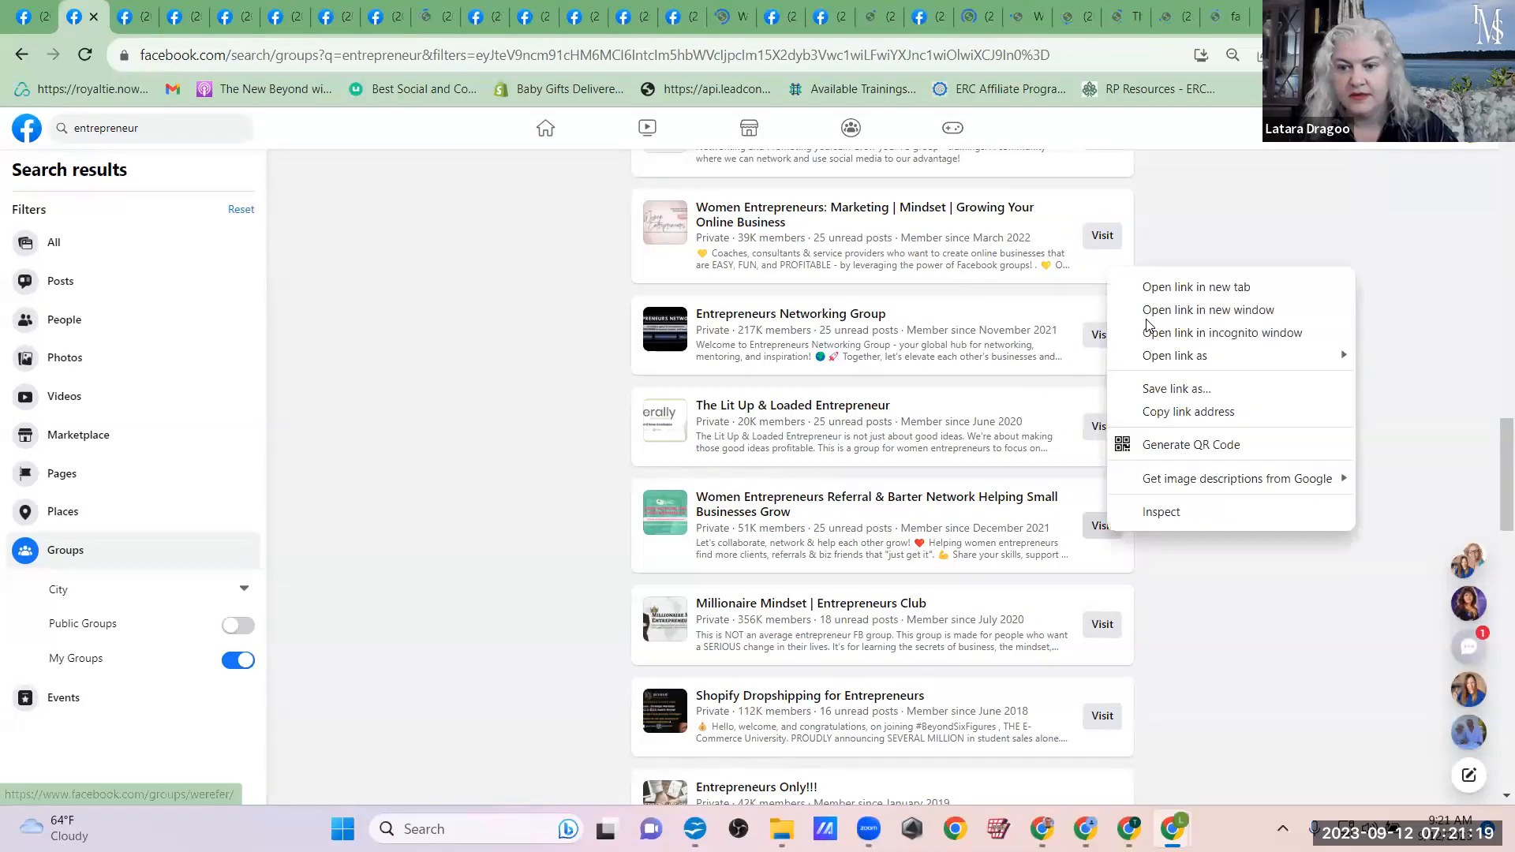
Step: Open the Millionaire Mindset | Entrepreneurs Club and Shopify Dropshipping for Entrepreneurs groups in new tabs
{"action": "right_click", "coordinate": [1096, 624]}
{"action": "left_click", "coordinate": [1140, 374]}
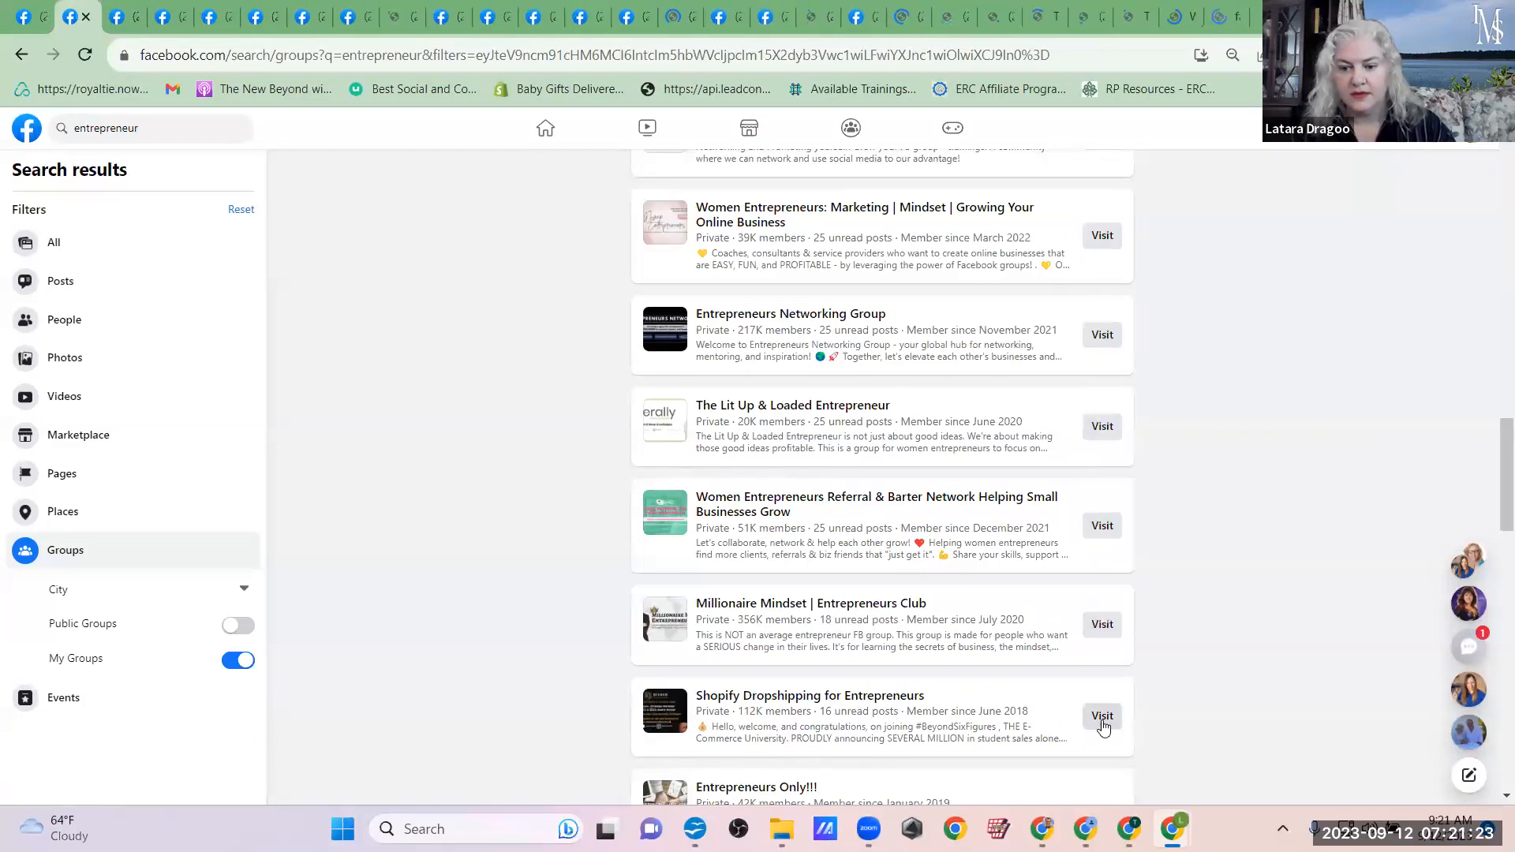
{"action": "right_click", "coordinate": [1101, 719]}
{"action": "left_click", "coordinate": [1144, 478]}
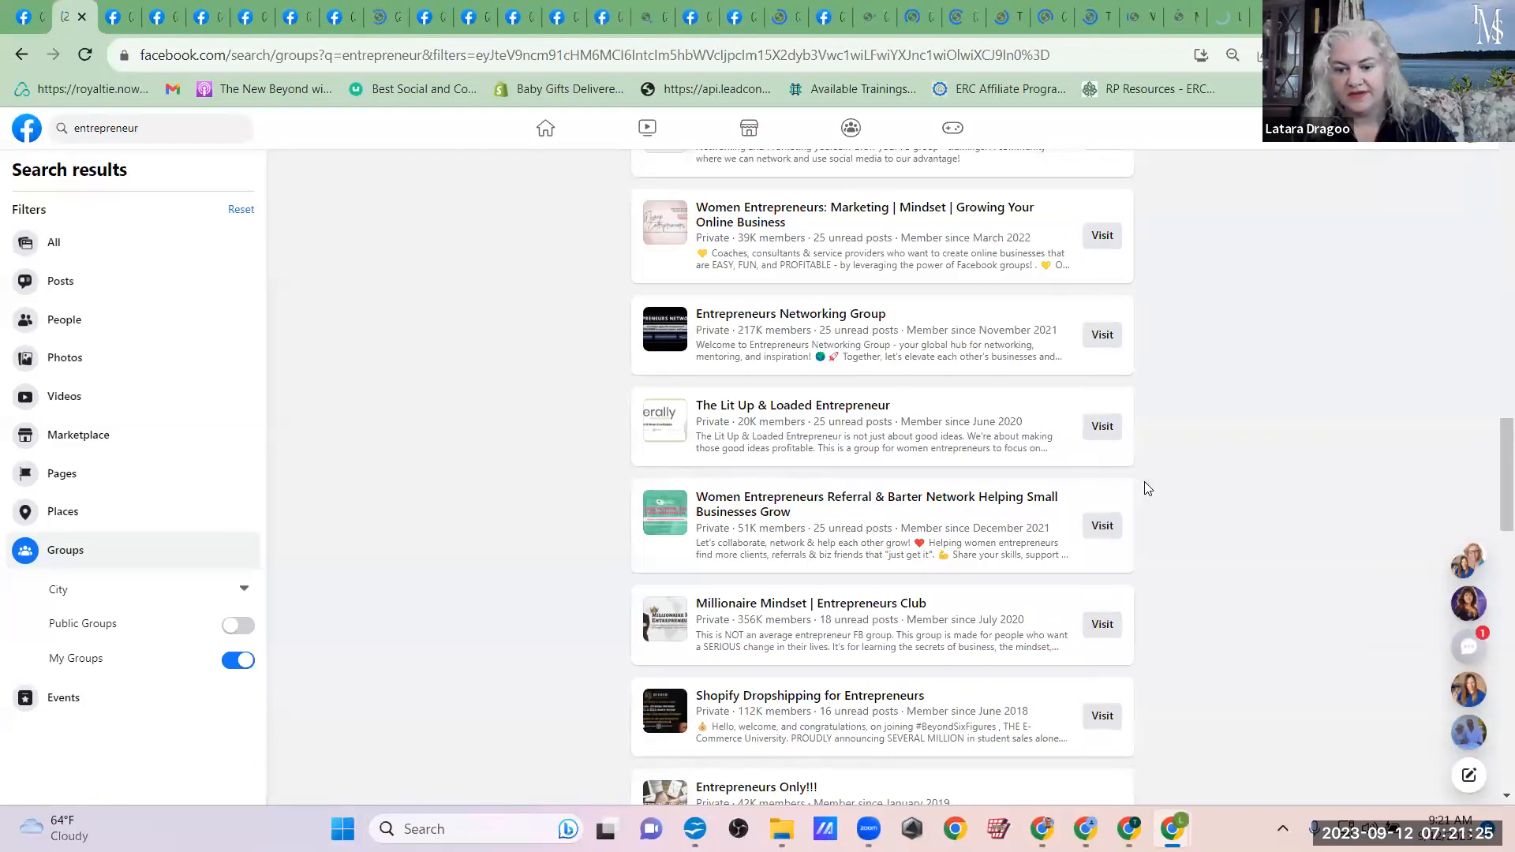
Step: Open the Entrepreneurs Only!!!, USA Online Business Marketers And Entrepreneurs and Entrepreneur Success Circle groups in new tabs
{"action": "scroll", "coordinate": [1146, 488], "scroll_direction": "down", "scroll_amount": 3}
{"action": "scroll", "coordinate": [1146, 489], "scroll_direction": "down", "scroll_amount": 4}
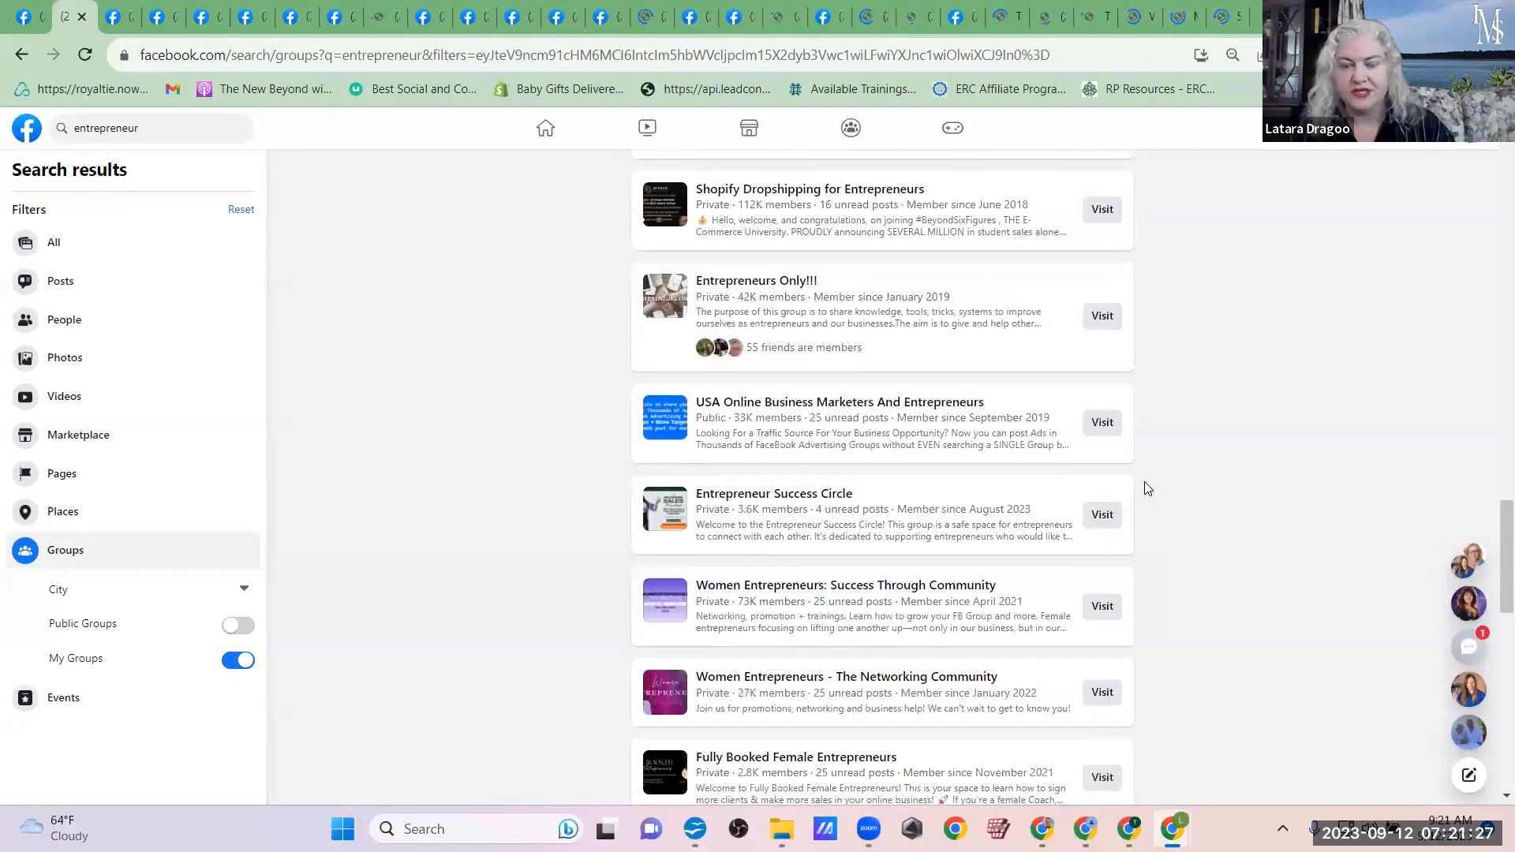
{"action": "scroll", "coordinate": [1105, 260], "scroll_direction": "down", "scroll_amount": 1}
{"action": "right_click", "coordinate": [1109, 271]}
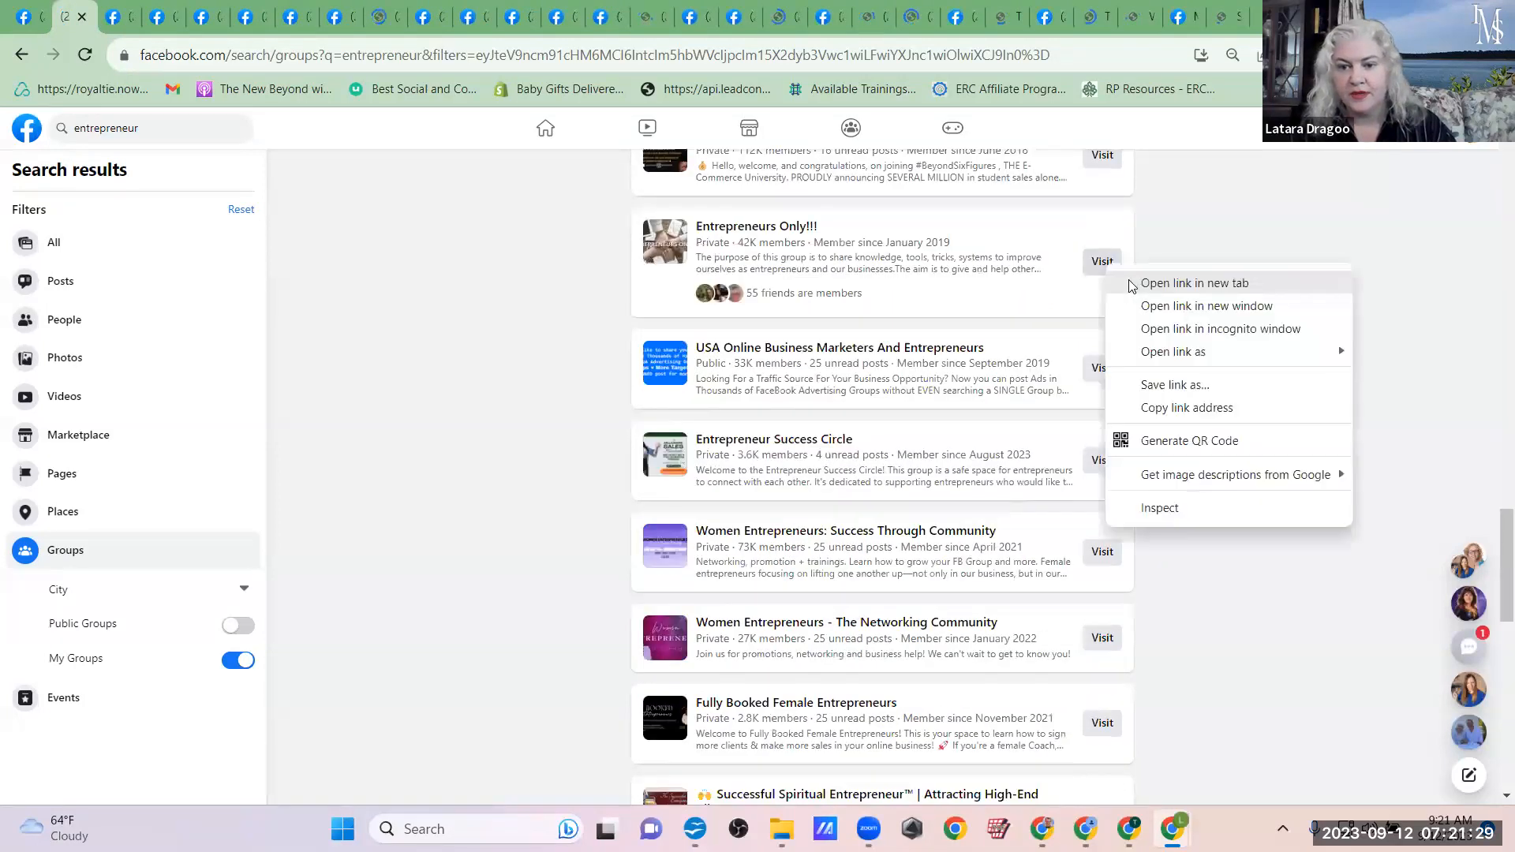
{"action": "left_click", "coordinate": [1134, 284]}
{"action": "right_click", "coordinate": [1095, 367]}
{"action": "left_click", "coordinate": [1140, 387]}
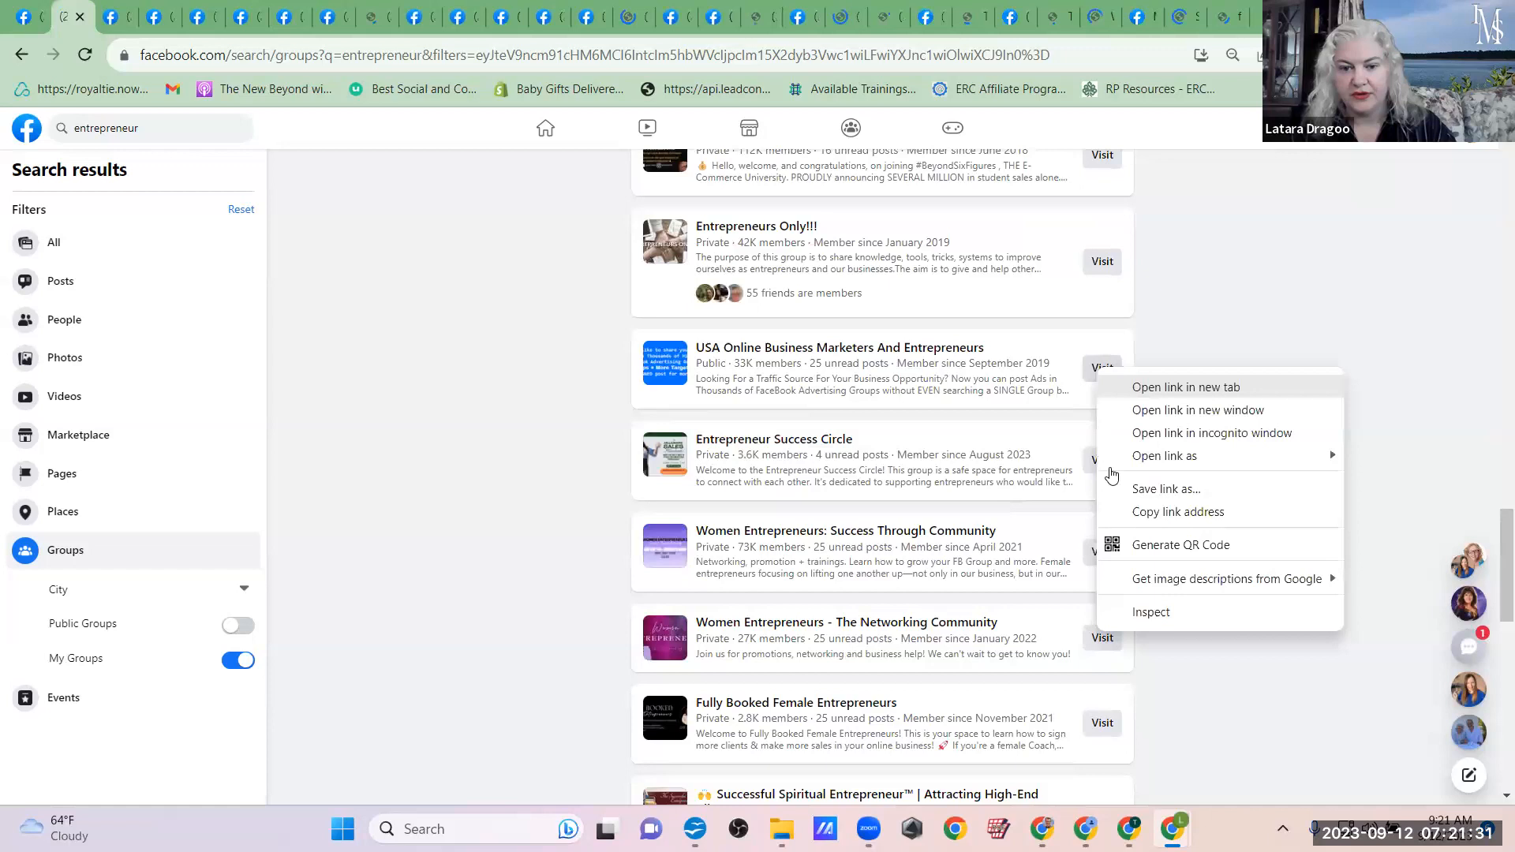
{"action": "right_click", "coordinate": [1102, 461]}
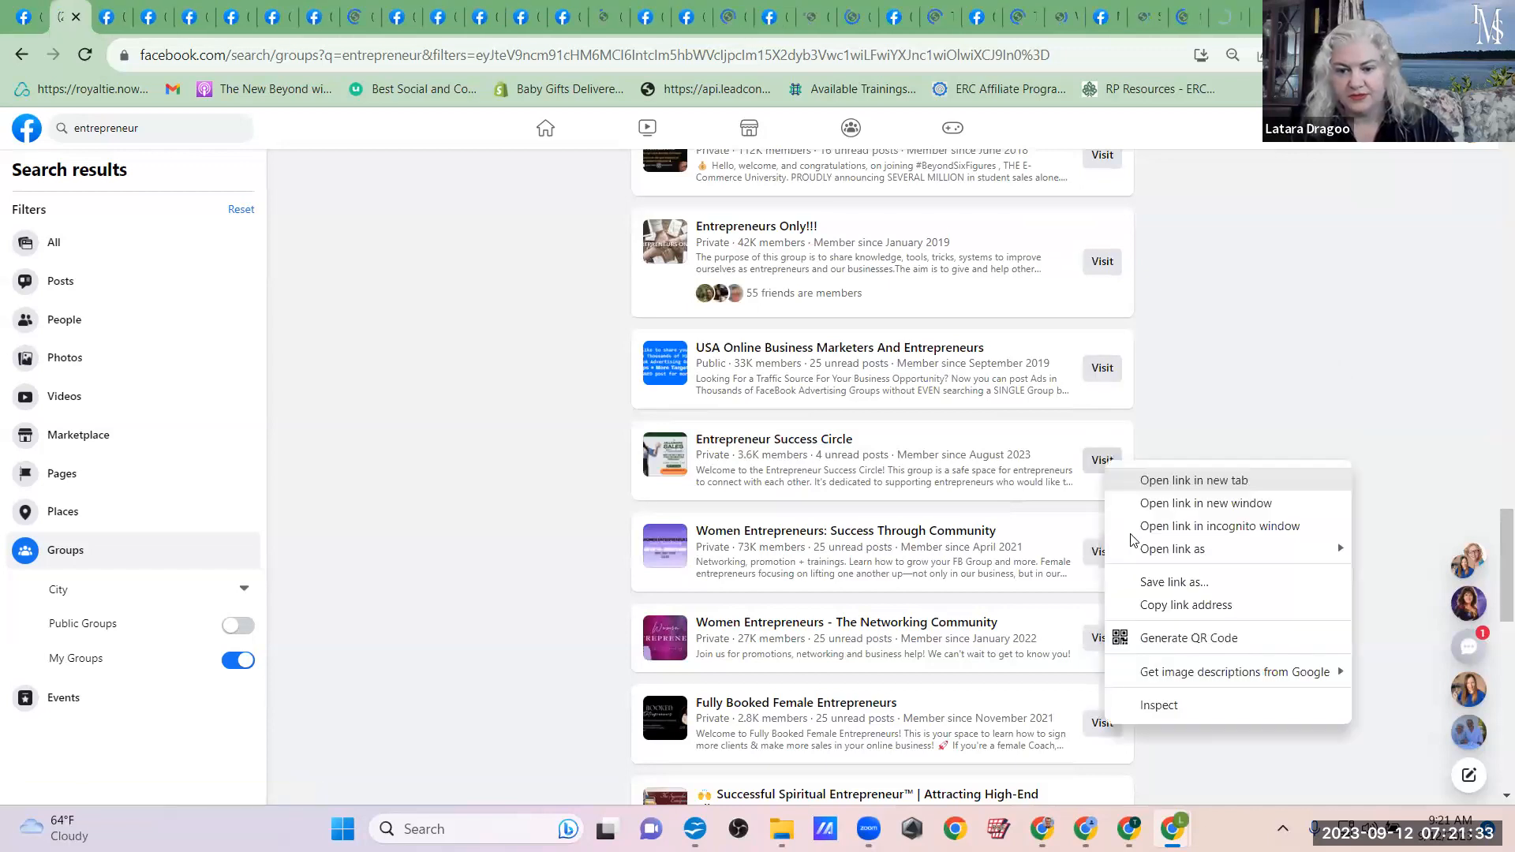
{"action": "left_click", "coordinate": [1144, 478]}
Step: Open the Women Entrepreneurs: Success Through Community, Women Entrepreneurs - The Networking Community and Fully Booked Female Entrepreneurs groups in new tabs
{"action": "right_click", "coordinate": [1103, 562]}
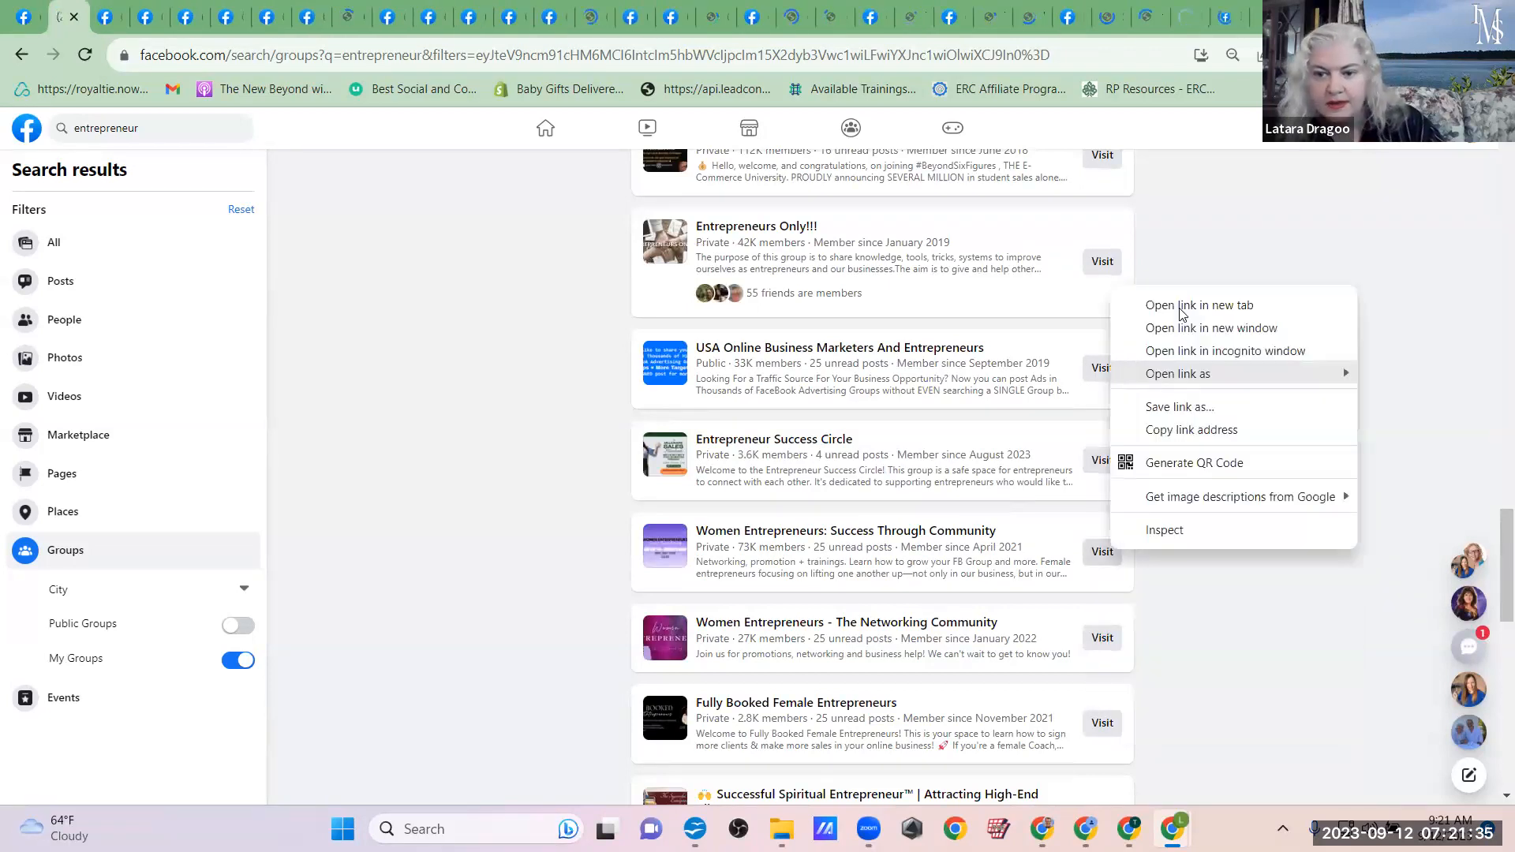
{"action": "left_click", "coordinate": [1175, 306]}
{"action": "right_click", "coordinate": [1094, 642]}
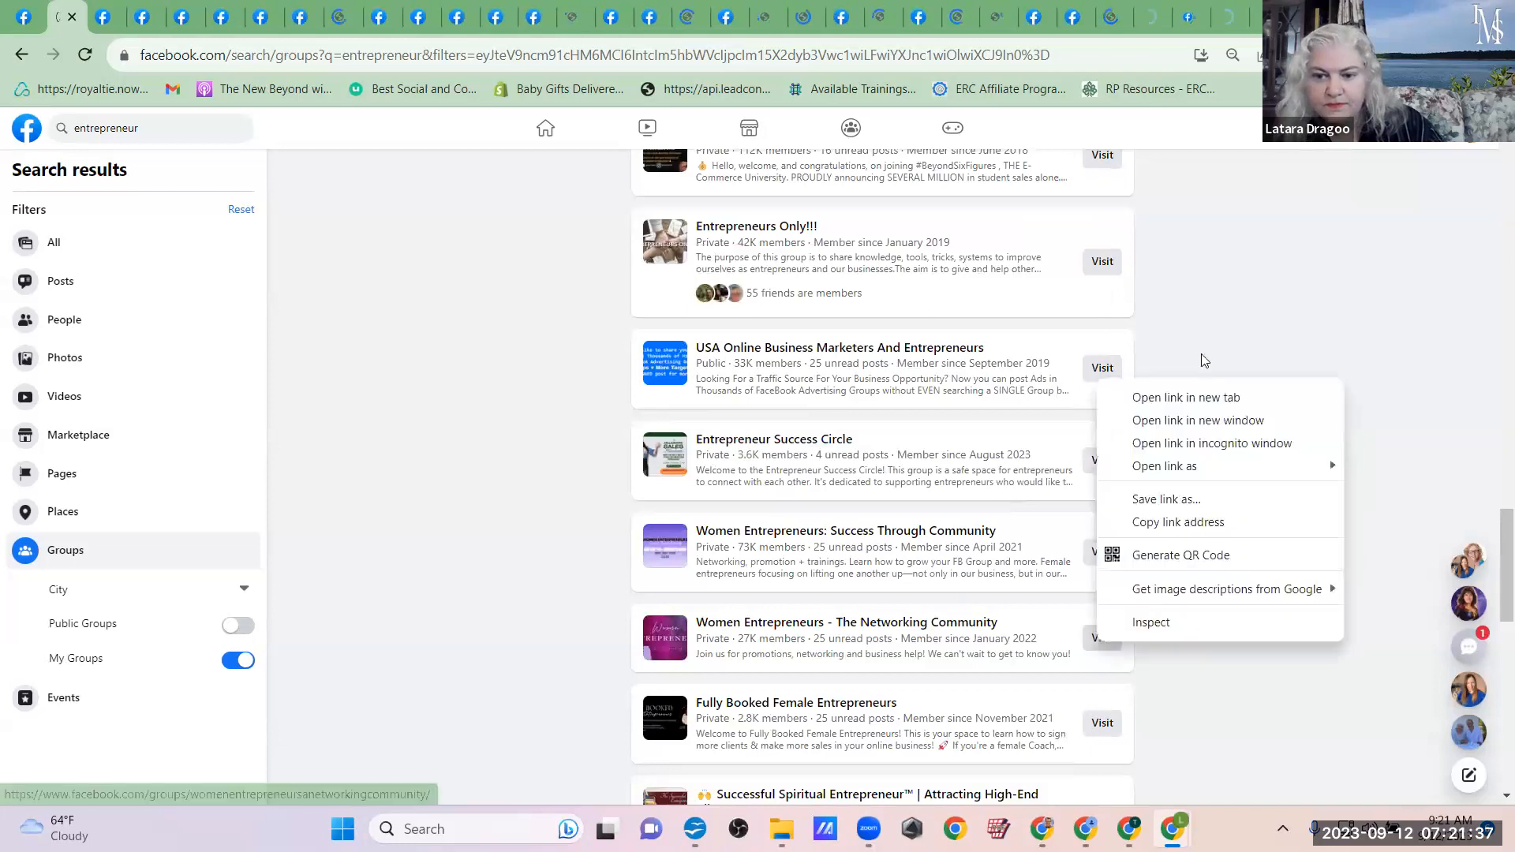
{"action": "left_click", "coordinate": [1191, 397]}
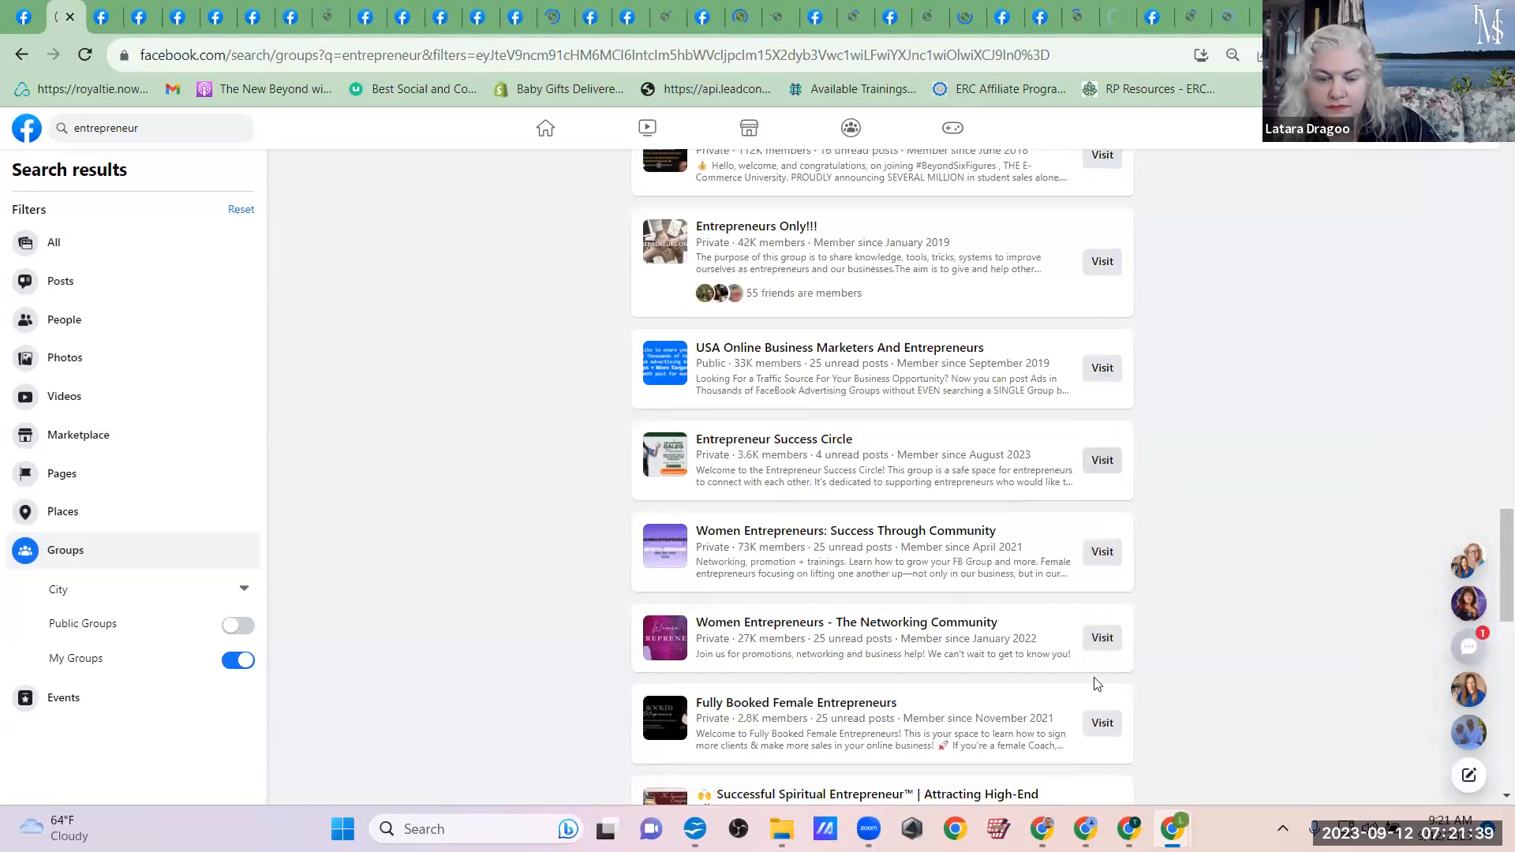
{"action": "right_click", "coordinate": [1102, 727]}
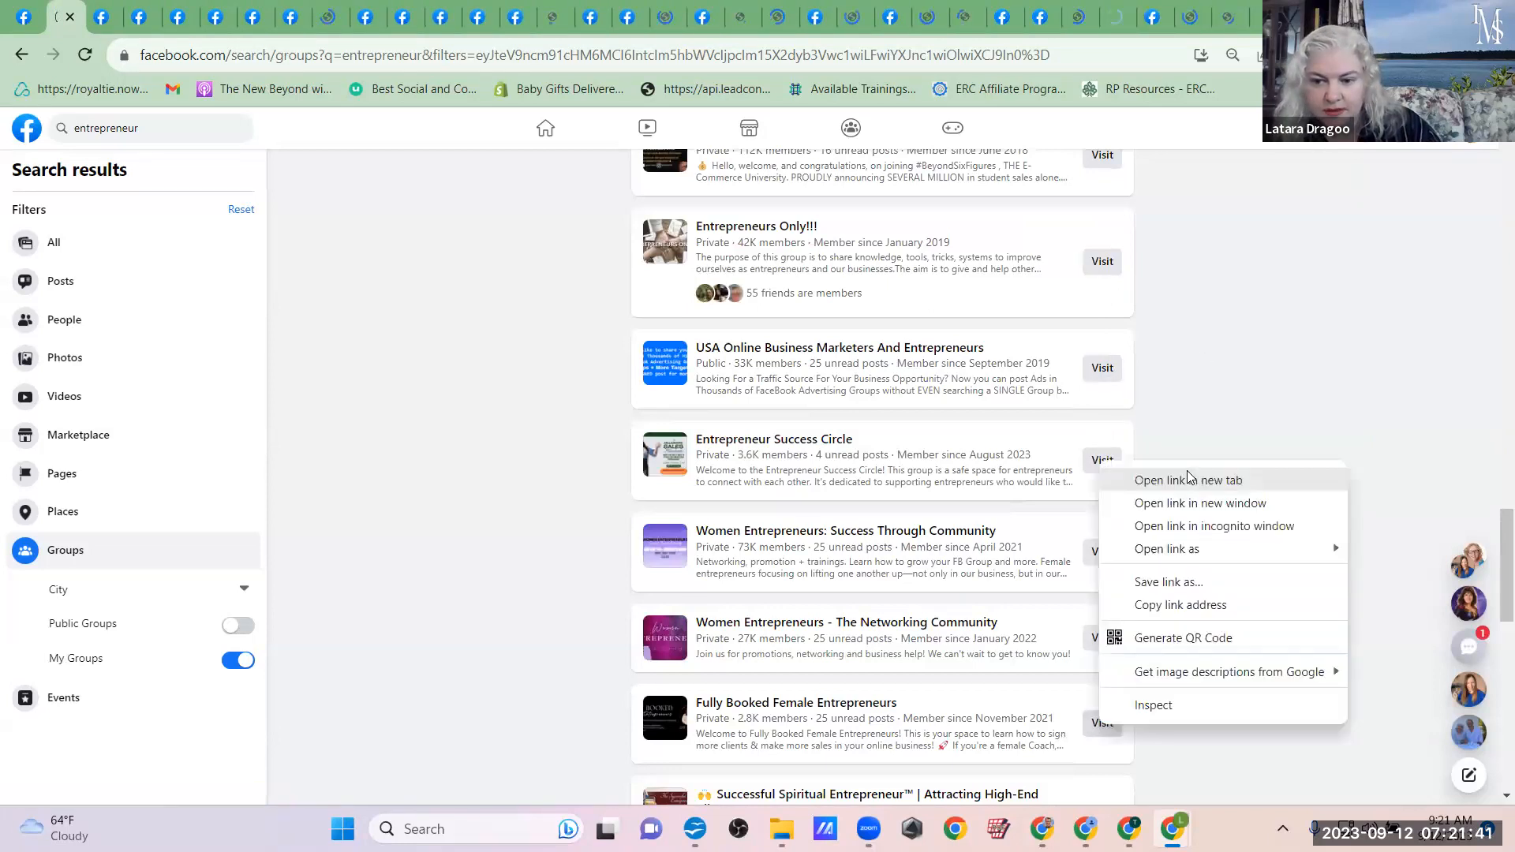
{"action": "left_click", "coordinate": [1193, 481]}
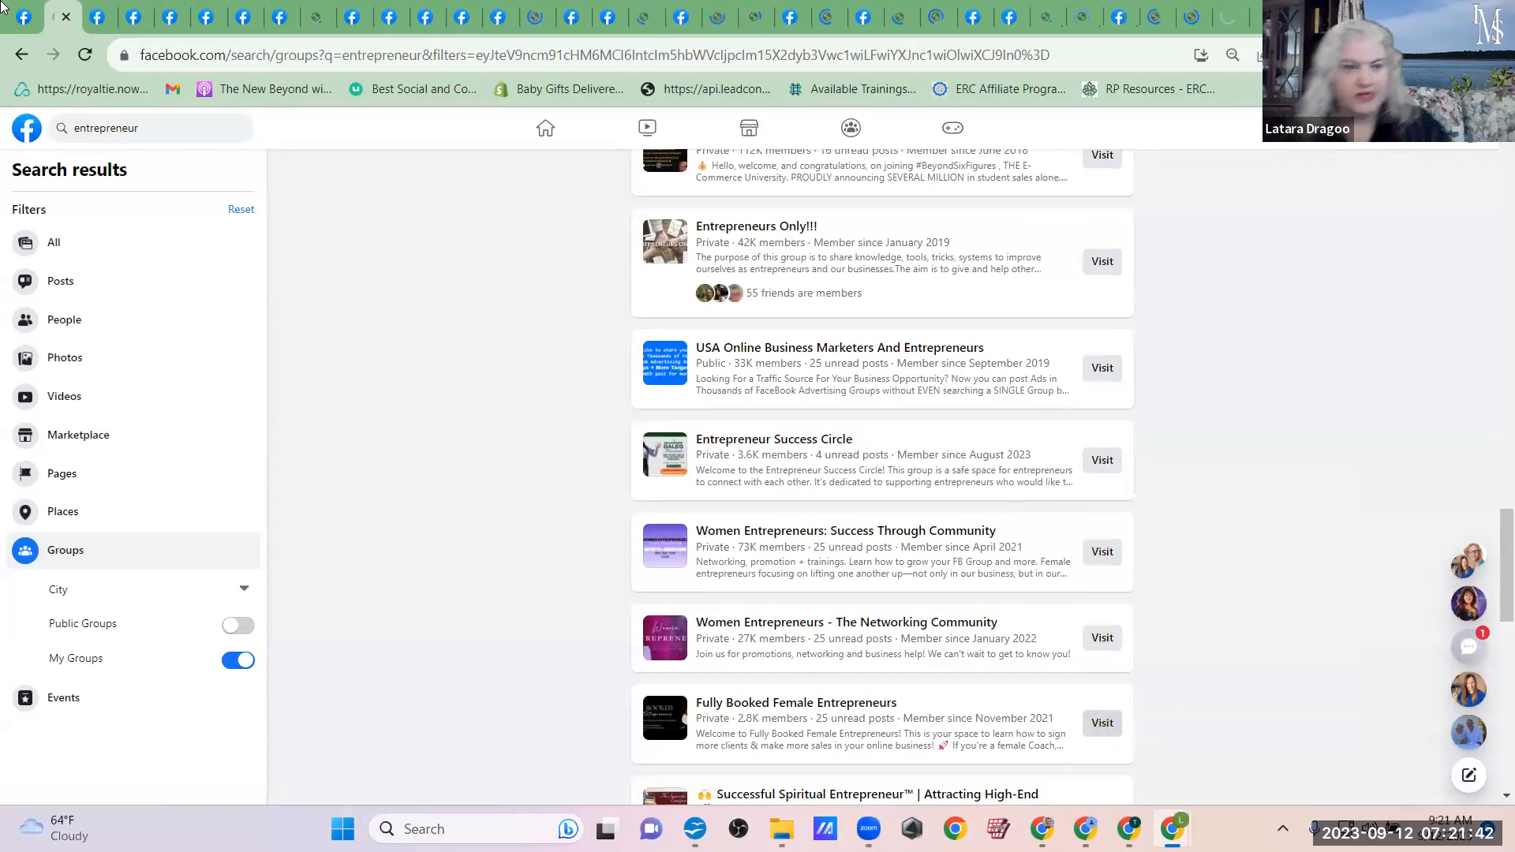
Step: Close the chat window in the Entrepreneurs group and examine its member list for admins, contributors and friends
{"action": "left_click", "coordinate": [95, 6]}
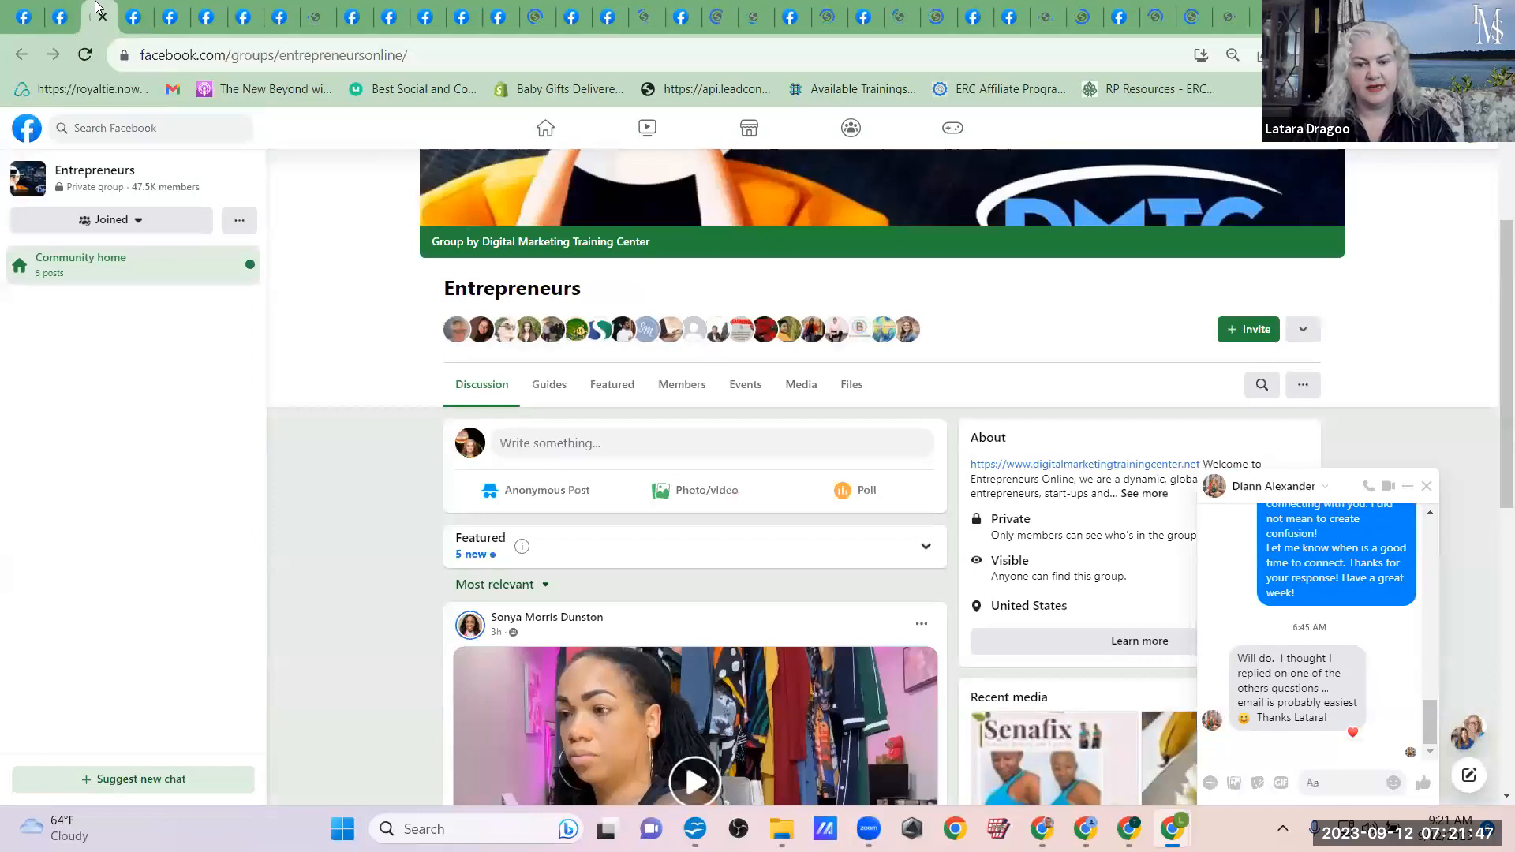
{"action": "left_click", "coordinate": [1426, 486]}
{"action": "left_click", "coordinate": [695, 385]}
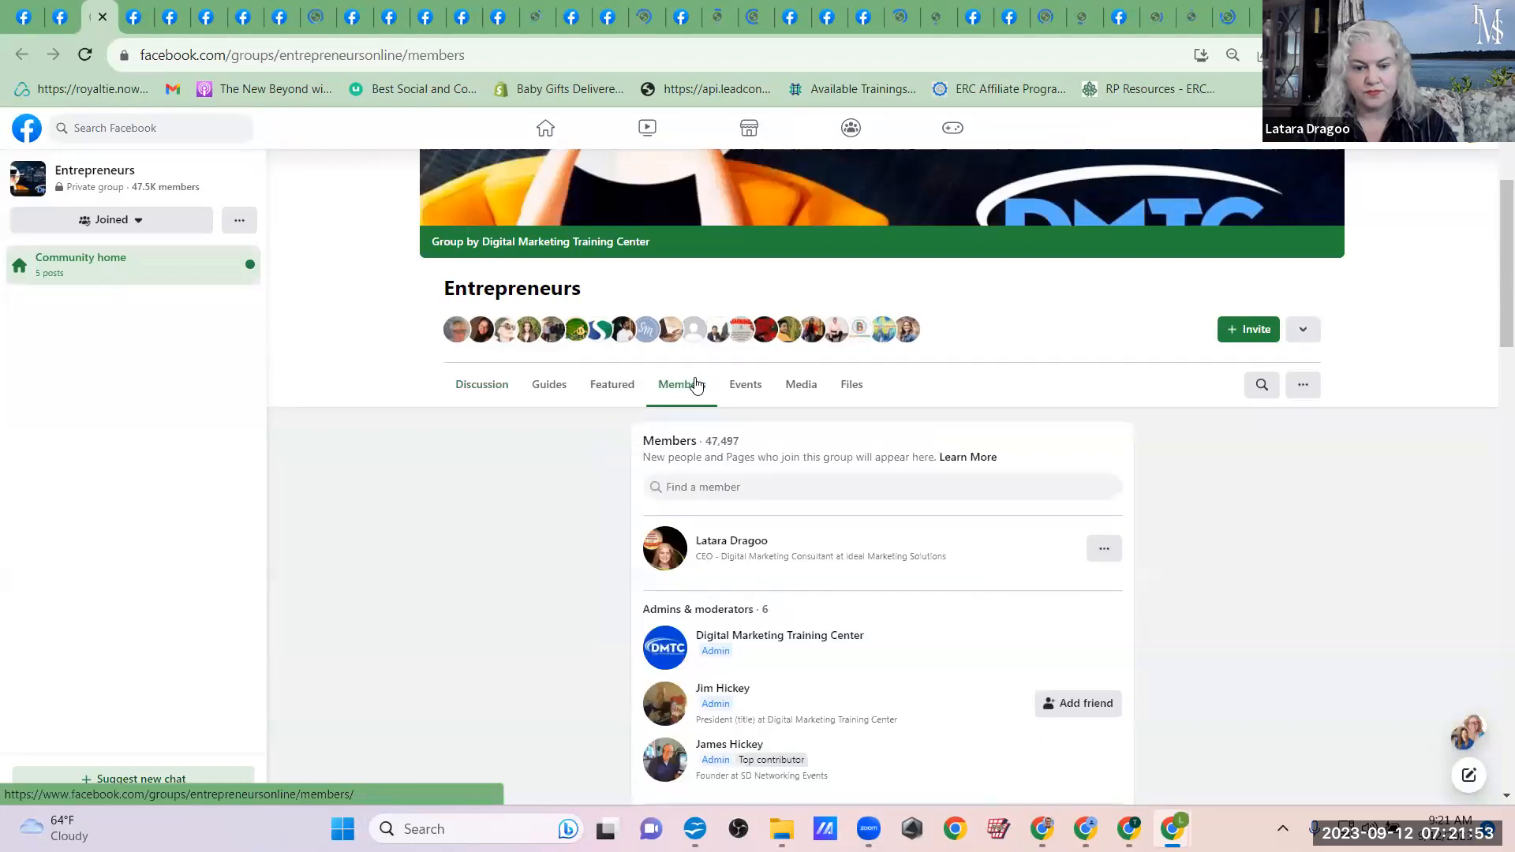
{"action": "scroll", "coordinate": [882, 472], "scroll_direction": "down", "scroll_amount": 2}
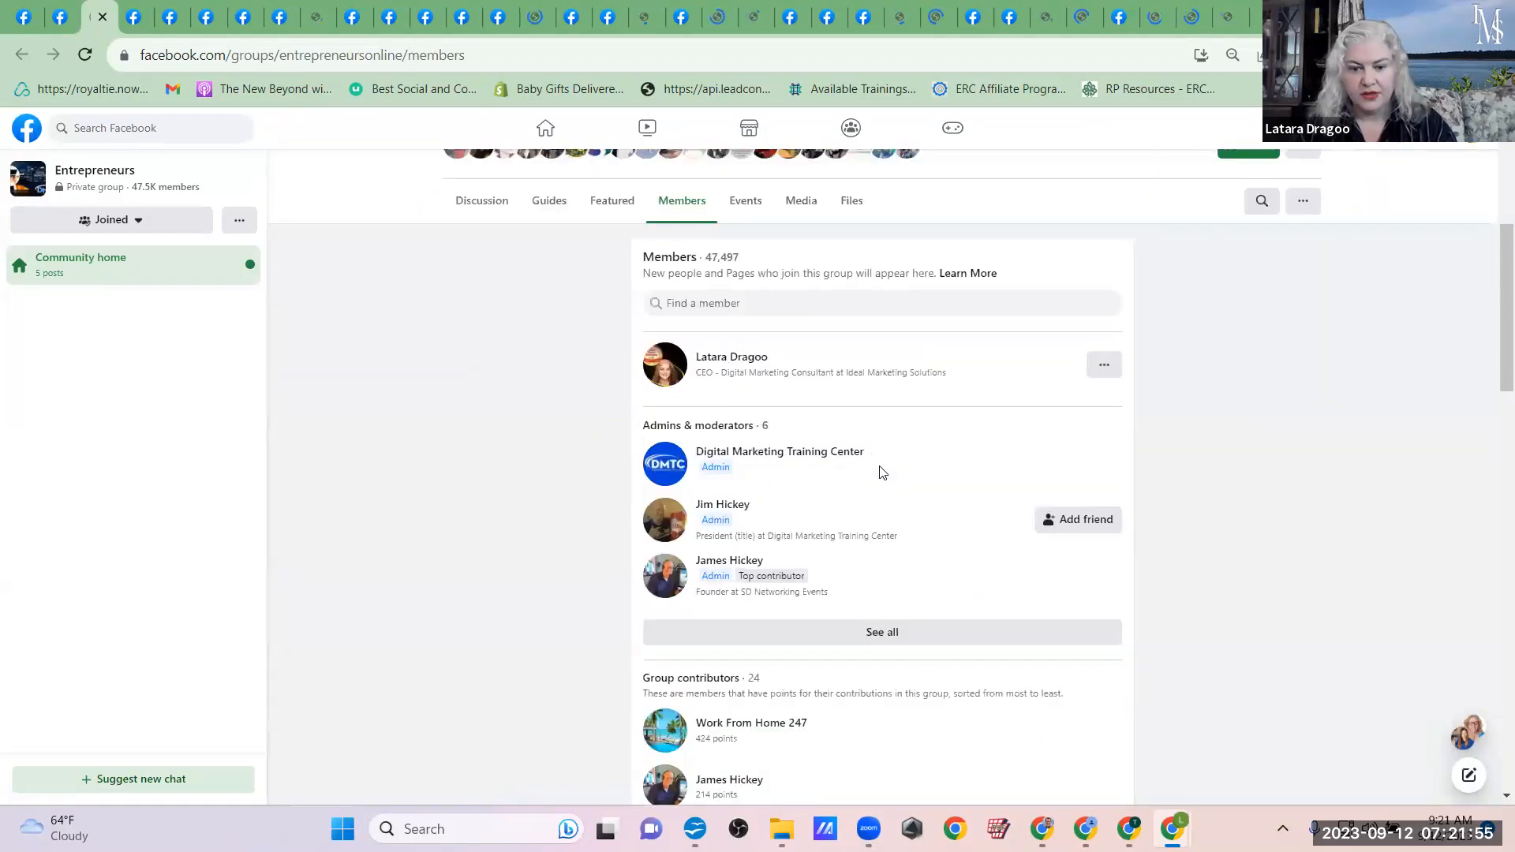
{"action": "scroll", "coordinate": [881, 473], "scroll_direction": "down", "scroll_amount": 2}
{"action": "scroll", "coordinate": [882, 472], "scroll_direction": "down", "scroll_amount": 3}
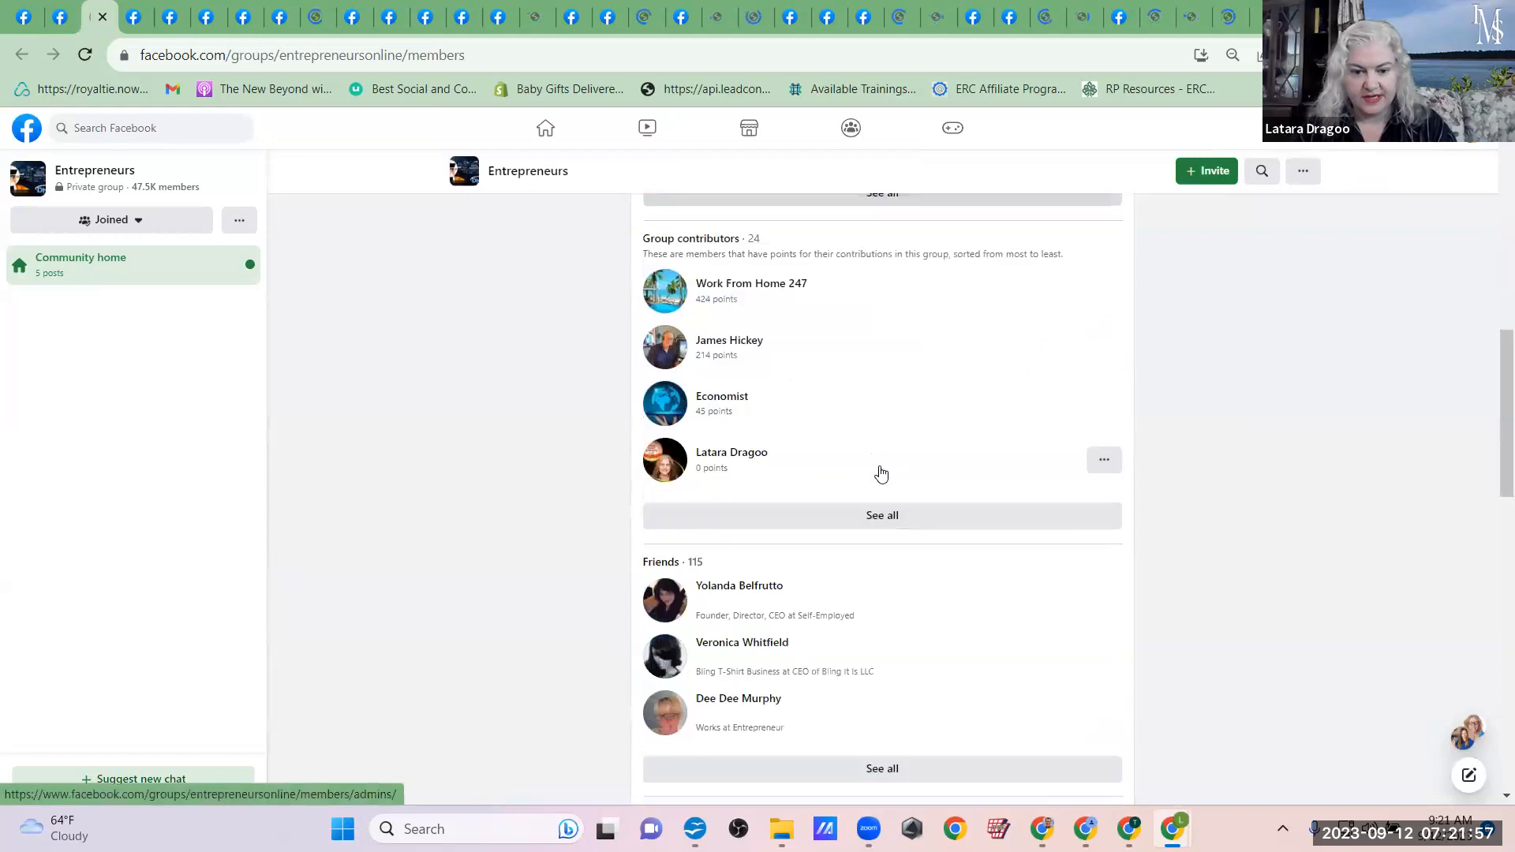
{"action": "scroll", "coordinate": [882, 472], "scroll_direction": "up", "scroll_amount": 2}
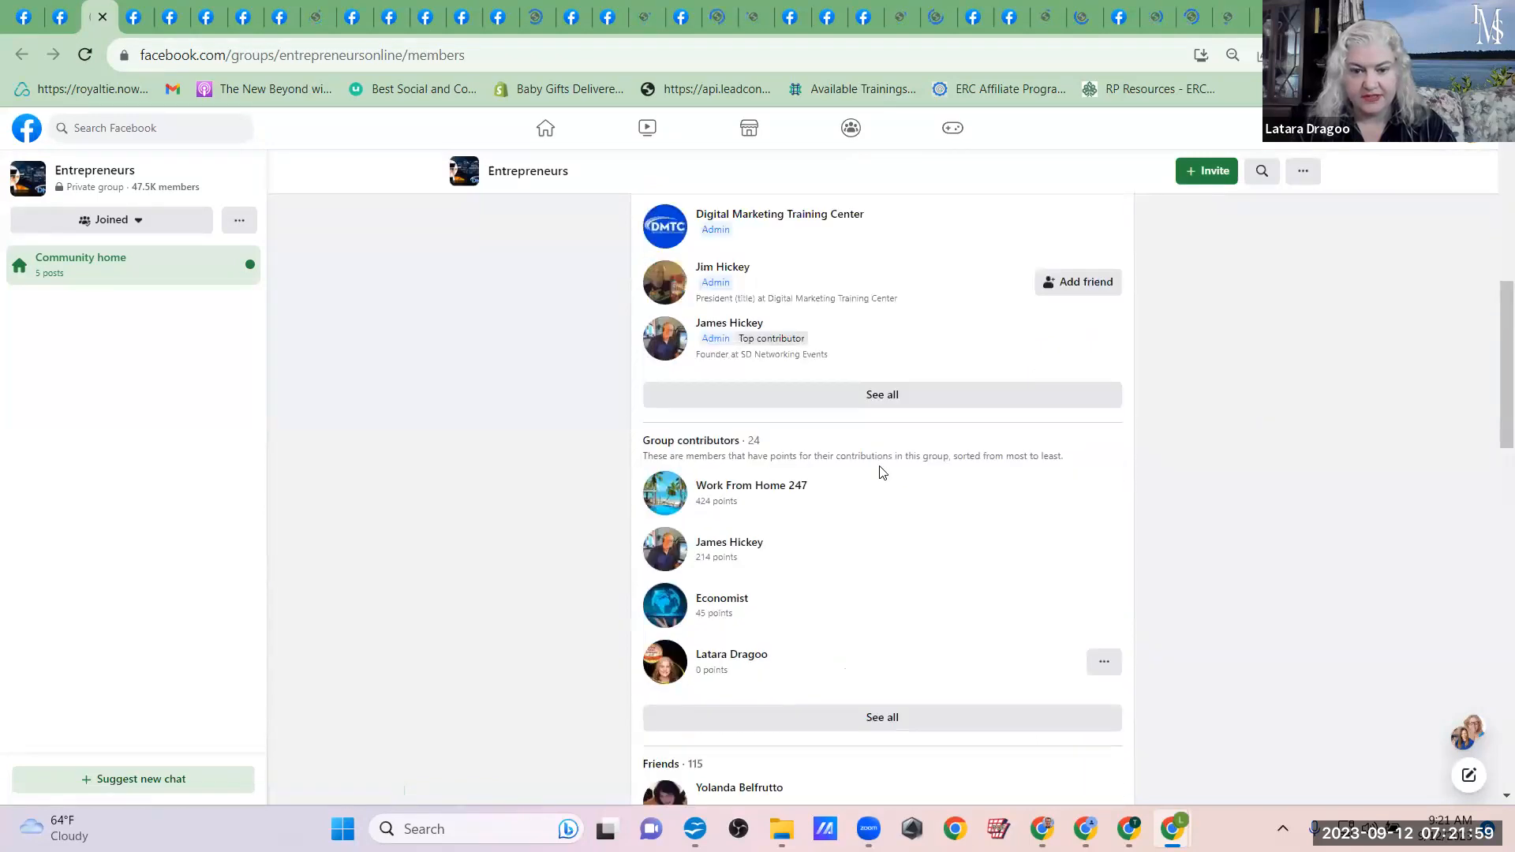
{"action": "scroll", "coordinate": [881, 467], "scroll_direction": "up", "scroll_amount": 2}
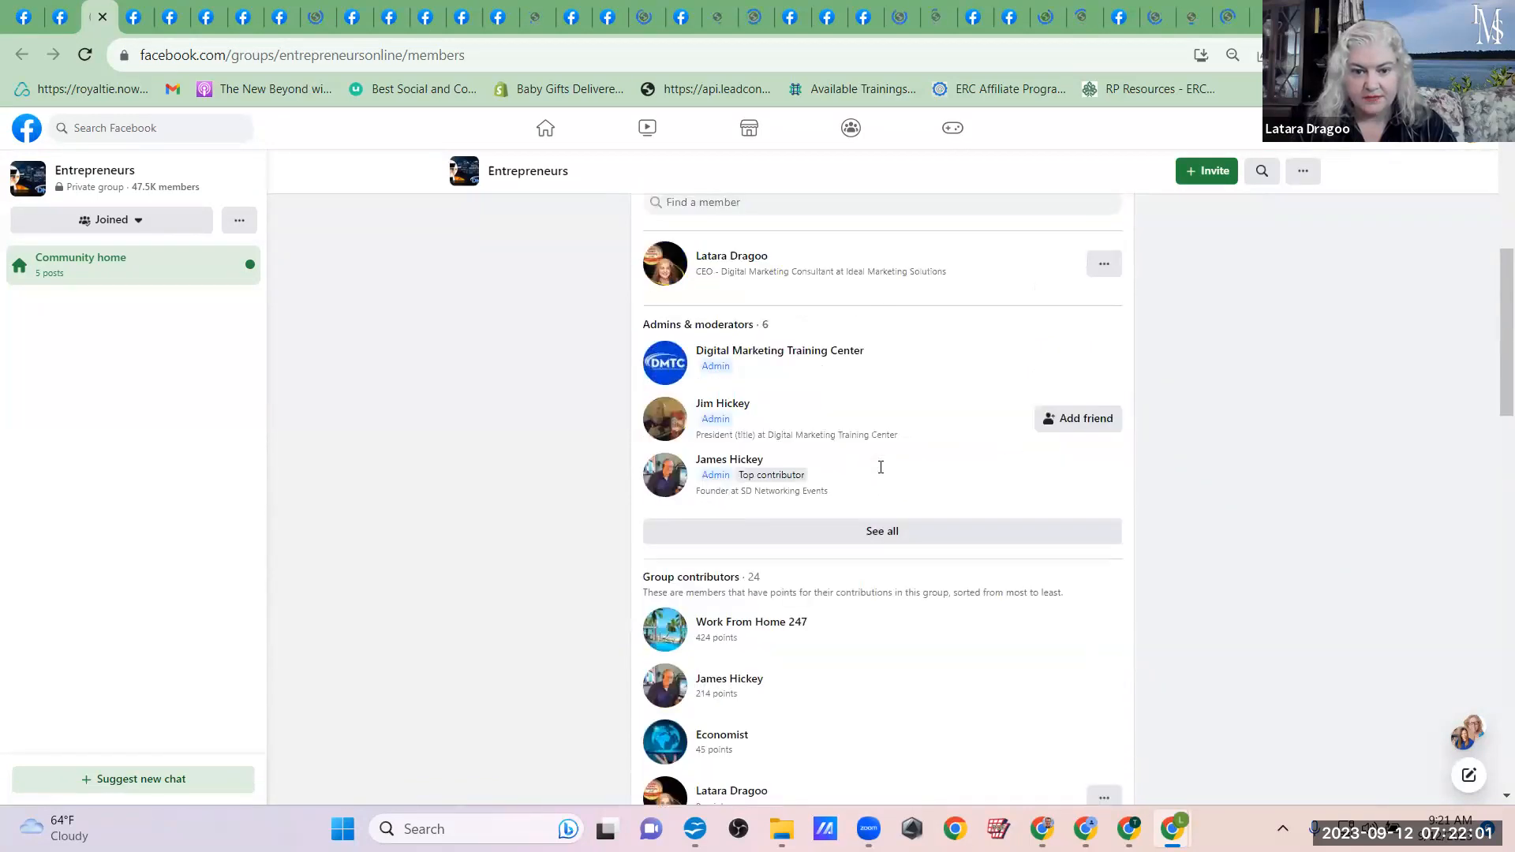
{"action": "scroll", "coordinate": [881, 467], "scroll_direction": "down", "scroll_amount": 1}
{"action": "scroll", "coordinate": [880, 467], "scroll_direction": "down", "scroll_amount": 1}
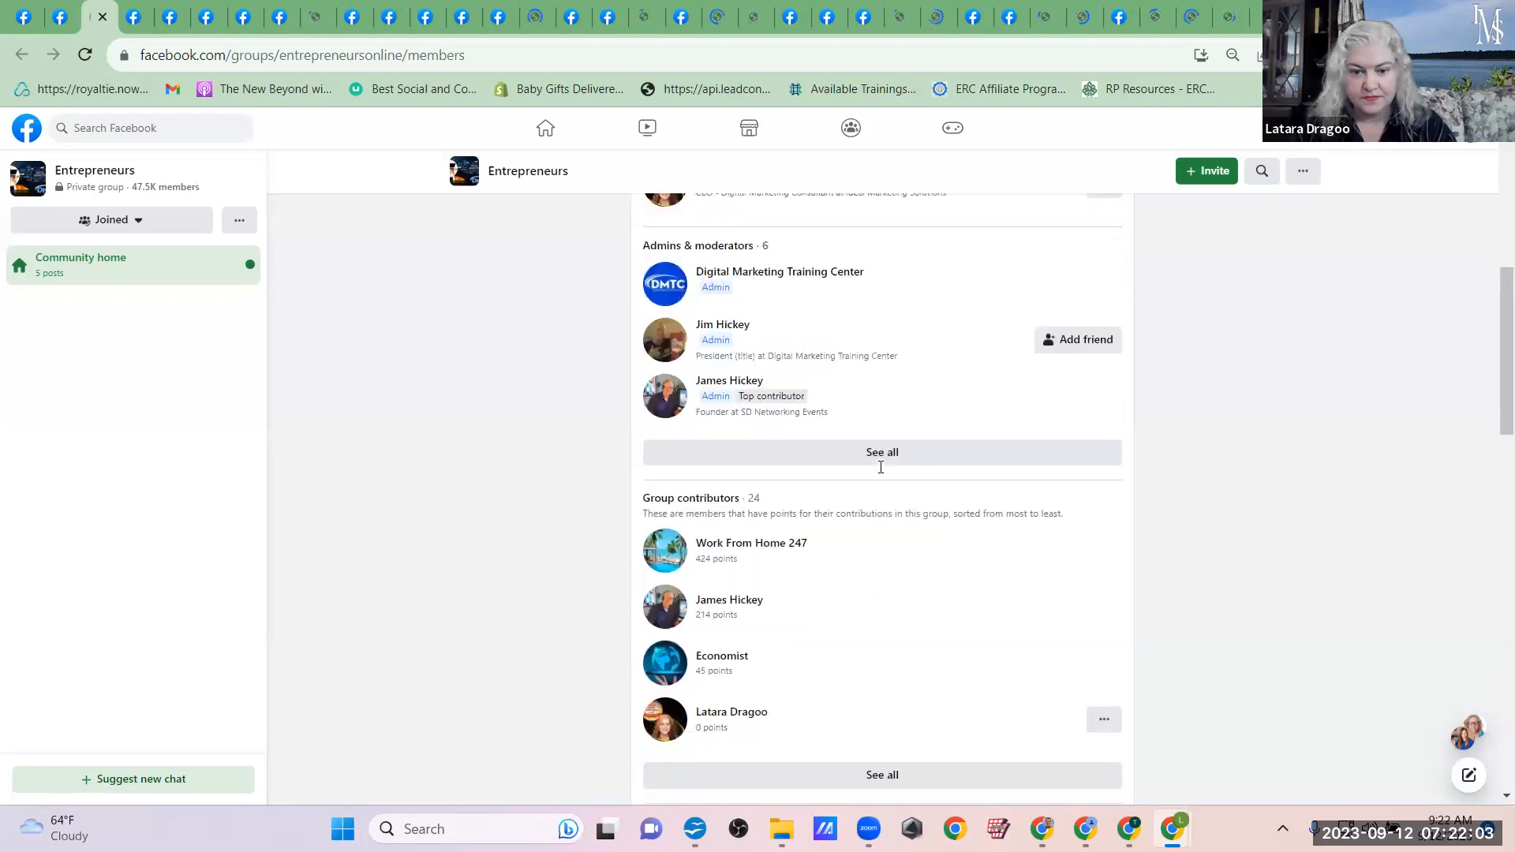
{"action": "scroll", "coordinate": [880, 467], "scroll_direction": "down", "scroll_amount": 4}
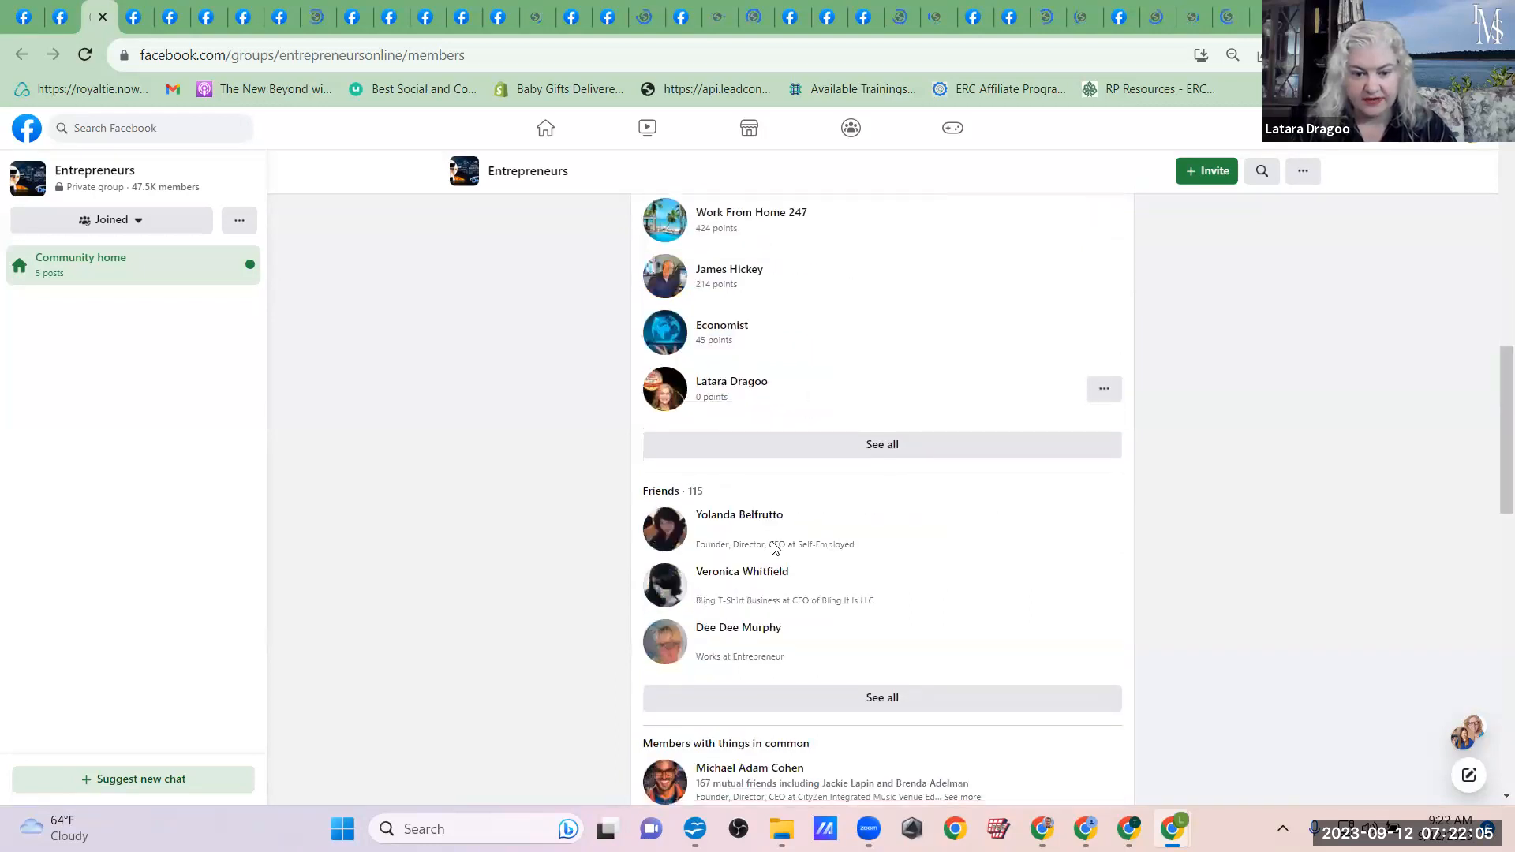
Step: Examine the member list of the Profitable Women Entrepreneurs group for experts, contributors and friends
{"action": "left_click", "coordinate": [145, 28]}
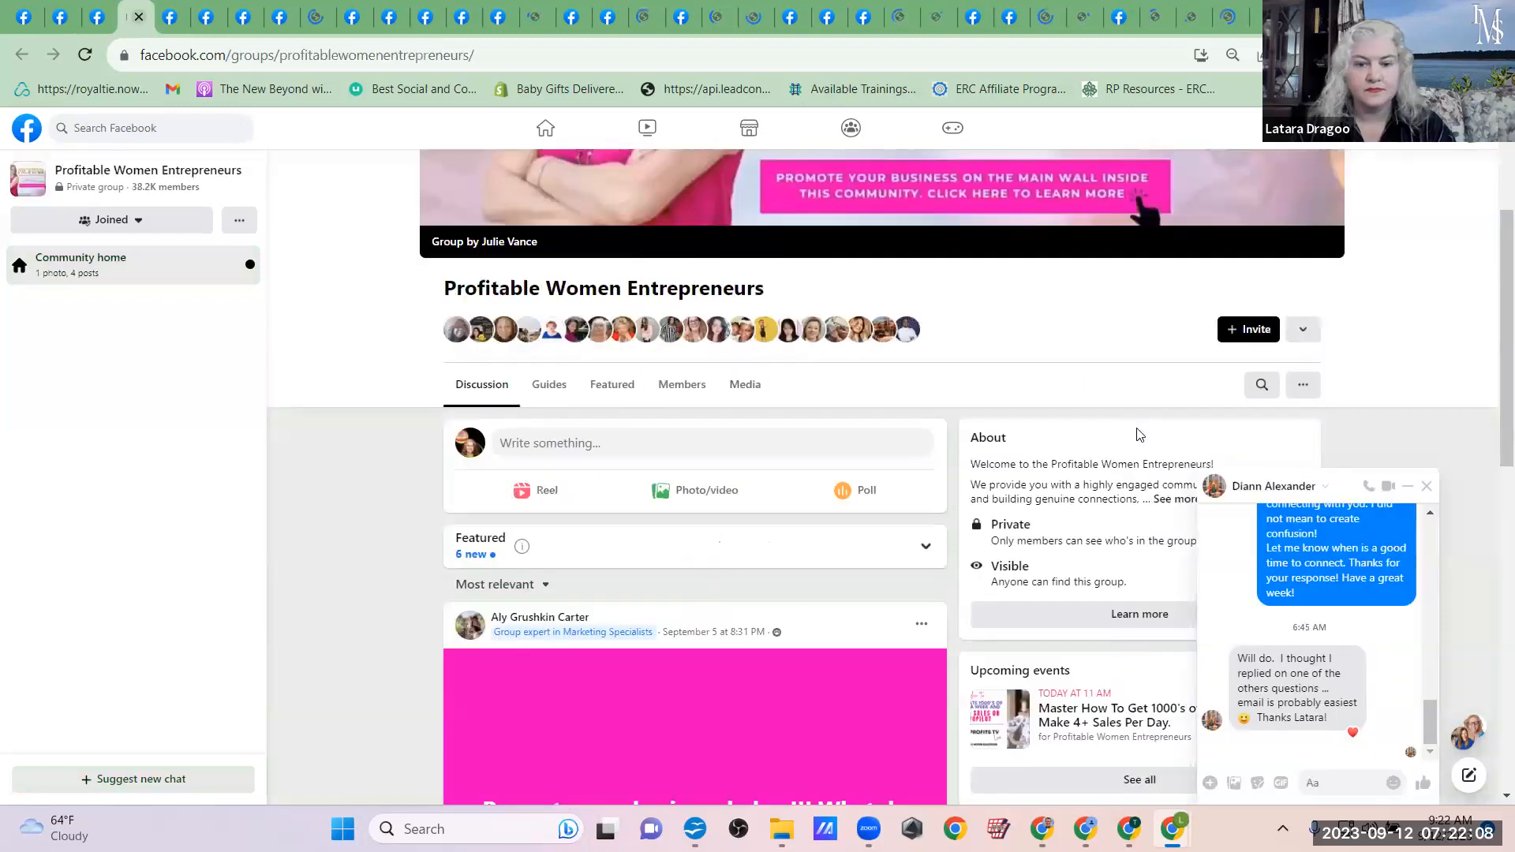
{"action": "left_click", "coordinate": [683, 387]}
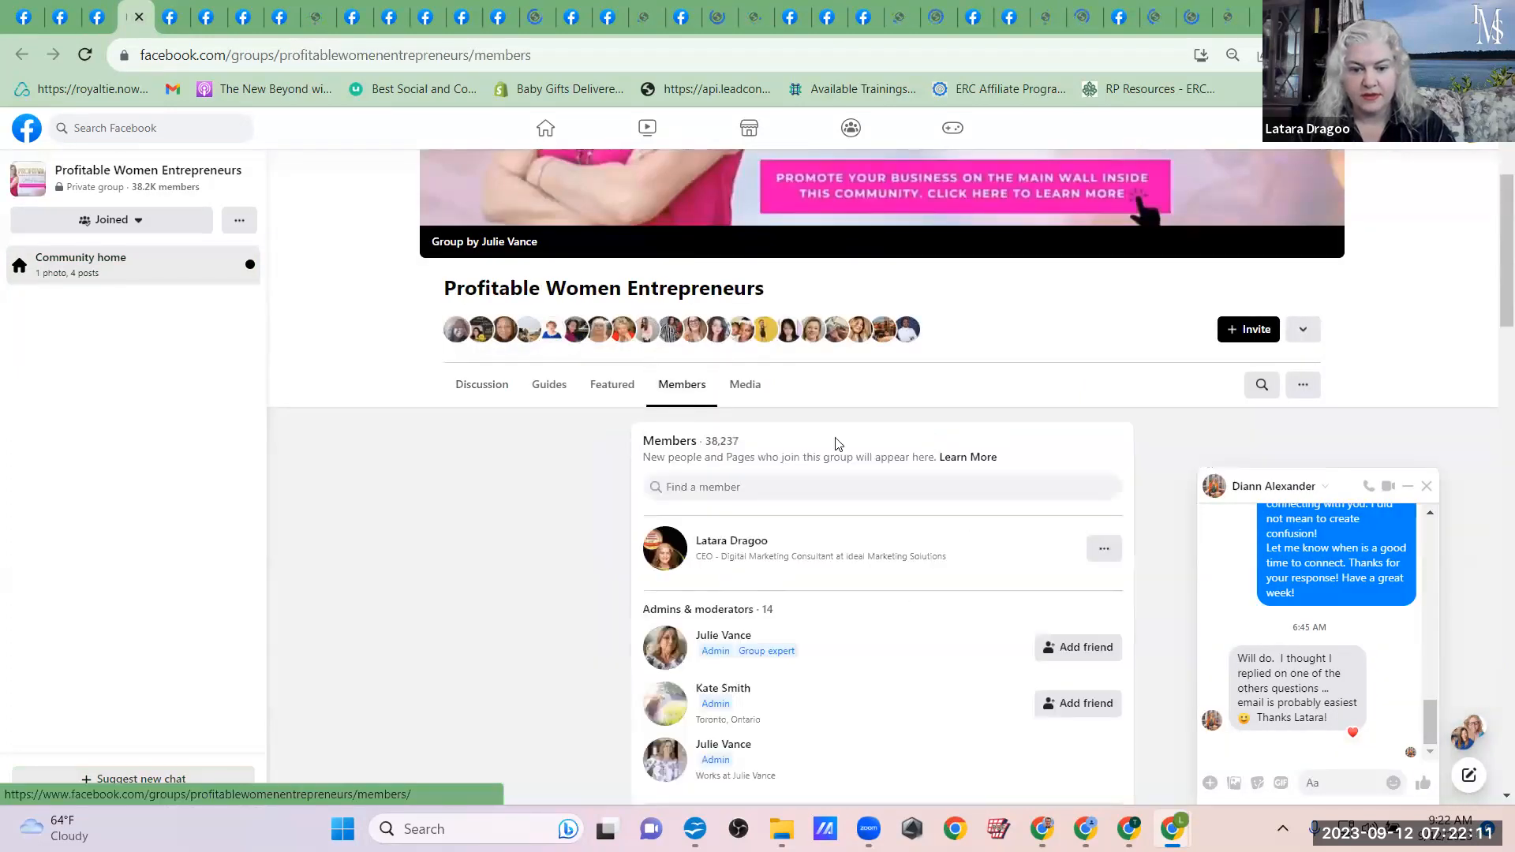
{"action": "scroll", "coordinate": [868, 513], "scroll_direction": "down", "scroll_amount": 2}
{"action": "scroll", "coordinate": [885, 665], "scroll_direction": "down", "scroll_amount": 5}
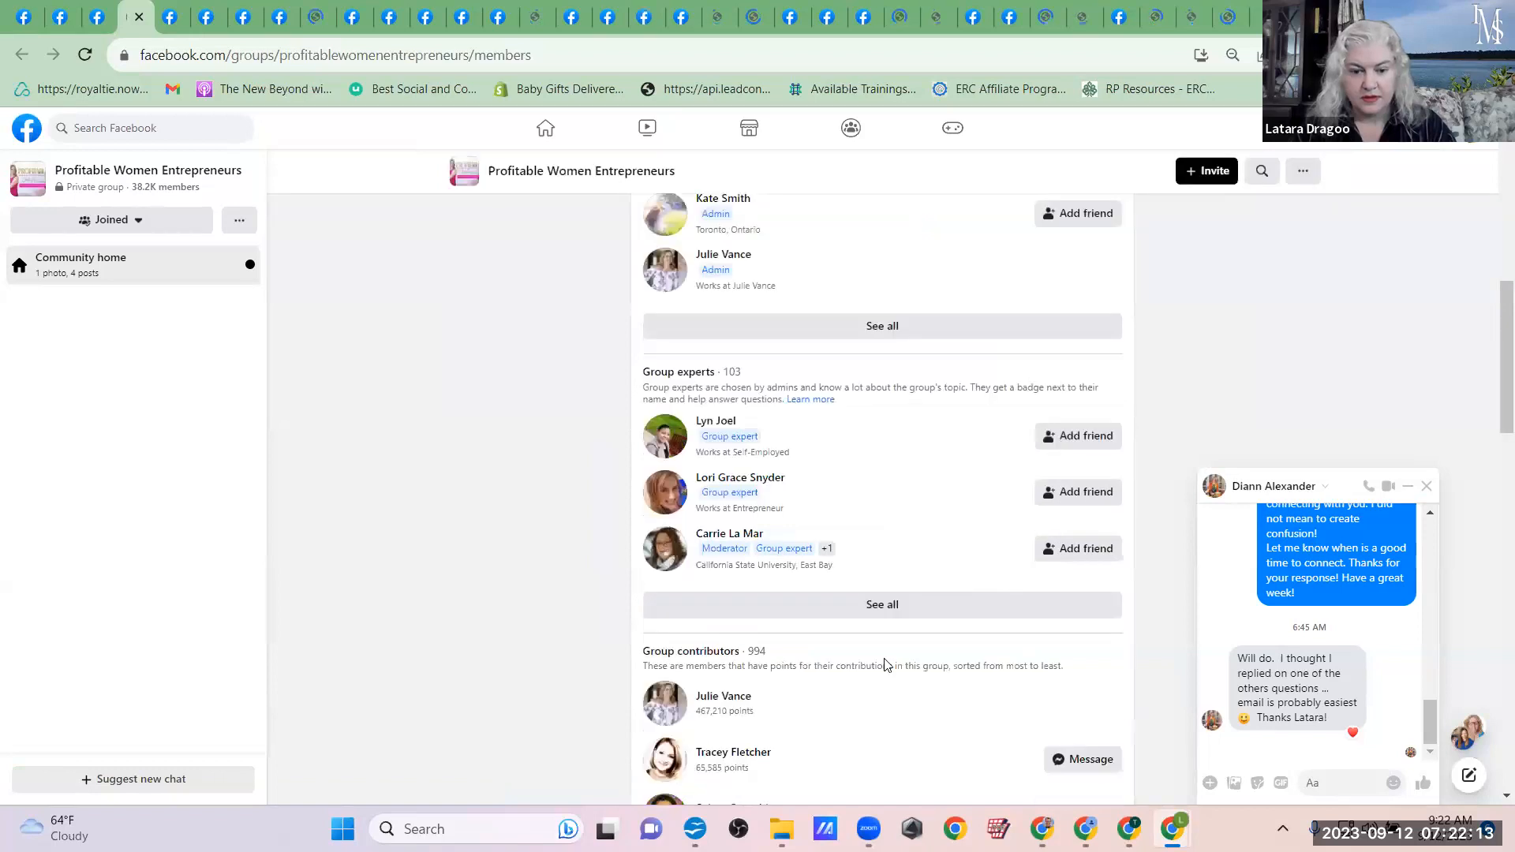
{"action": "scroll", "coordinate": [963, 661], "scroll_direction": "down", "scroll_amount": 4}
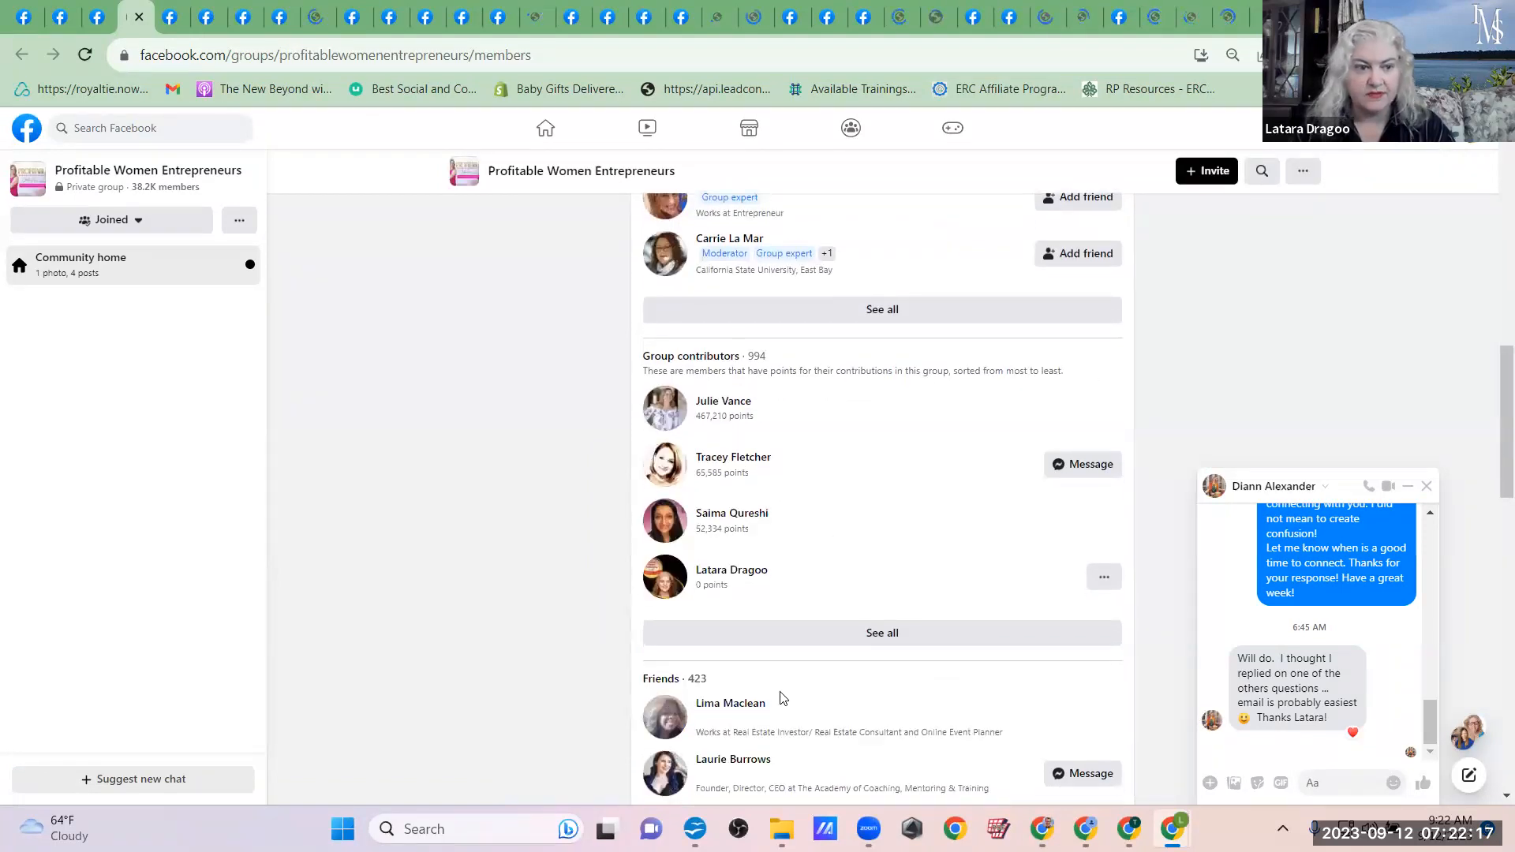
{"action": "scroll", "coordinate": [376, 235], "scroll_direction": "up", "scroll_amount": 1}
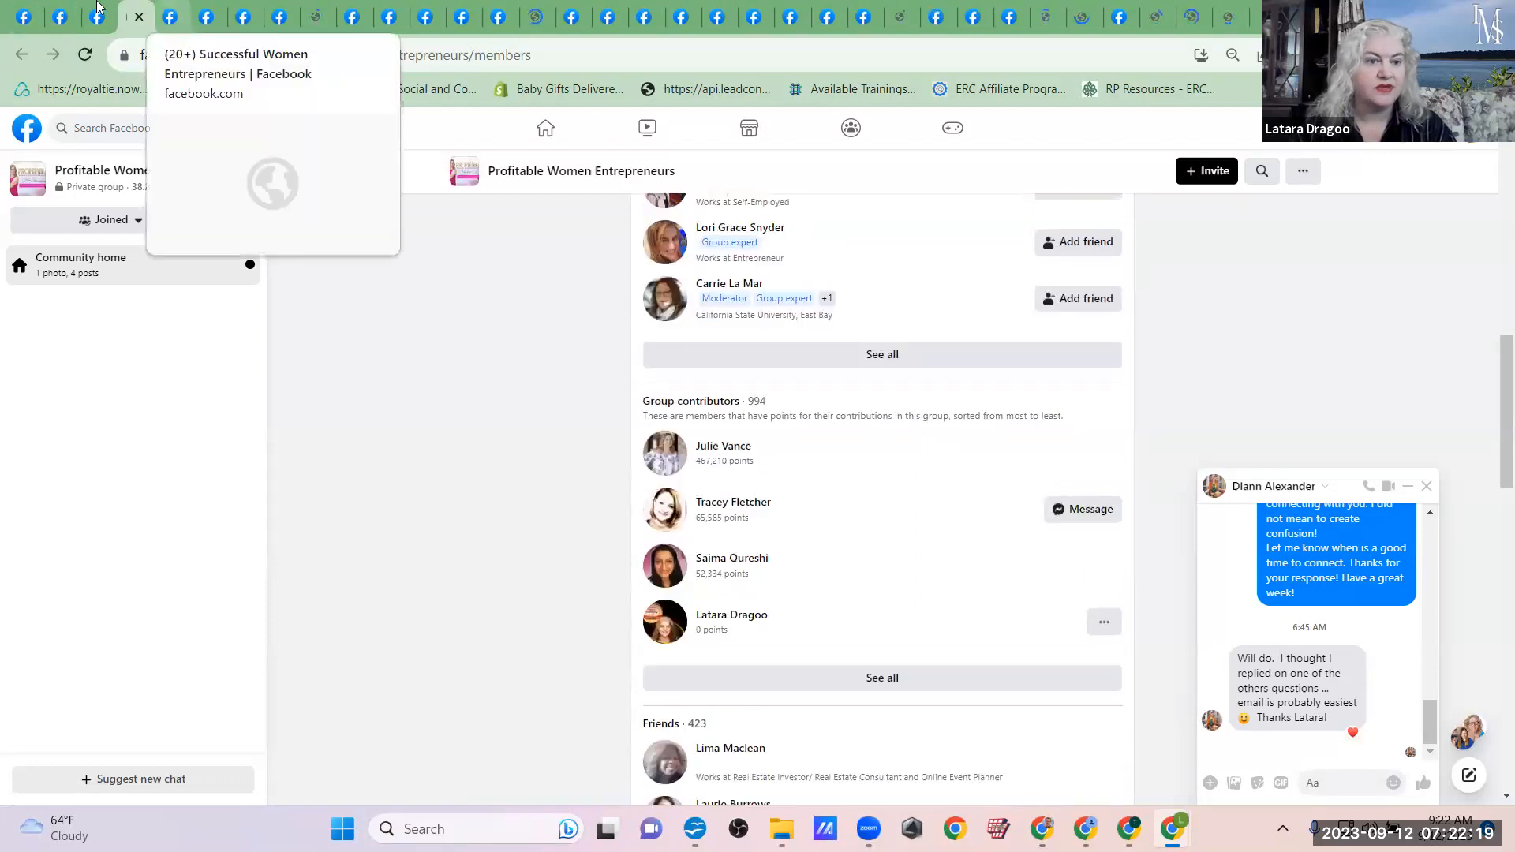
Step: Look over the opened group pages, including Successful Women Entrepreneurs and Entrepreneur Hustle
{"action": "left_click", "coordinate": [168, 11]}
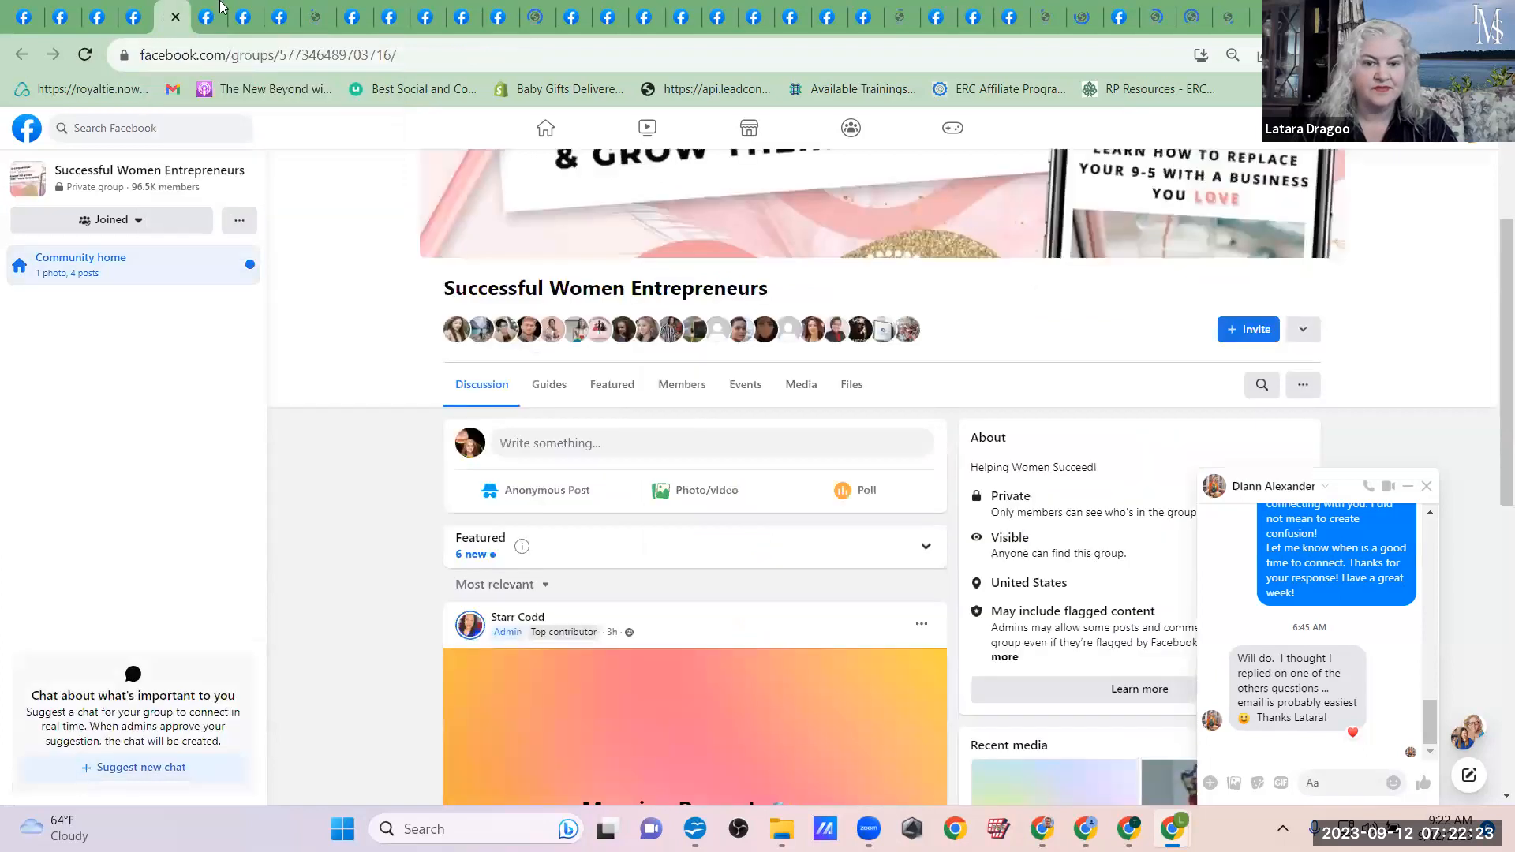
{"action": "left_click", "coordinate": [217, 9]}
{"action": "left_click", "coordinate": [241, 5]}
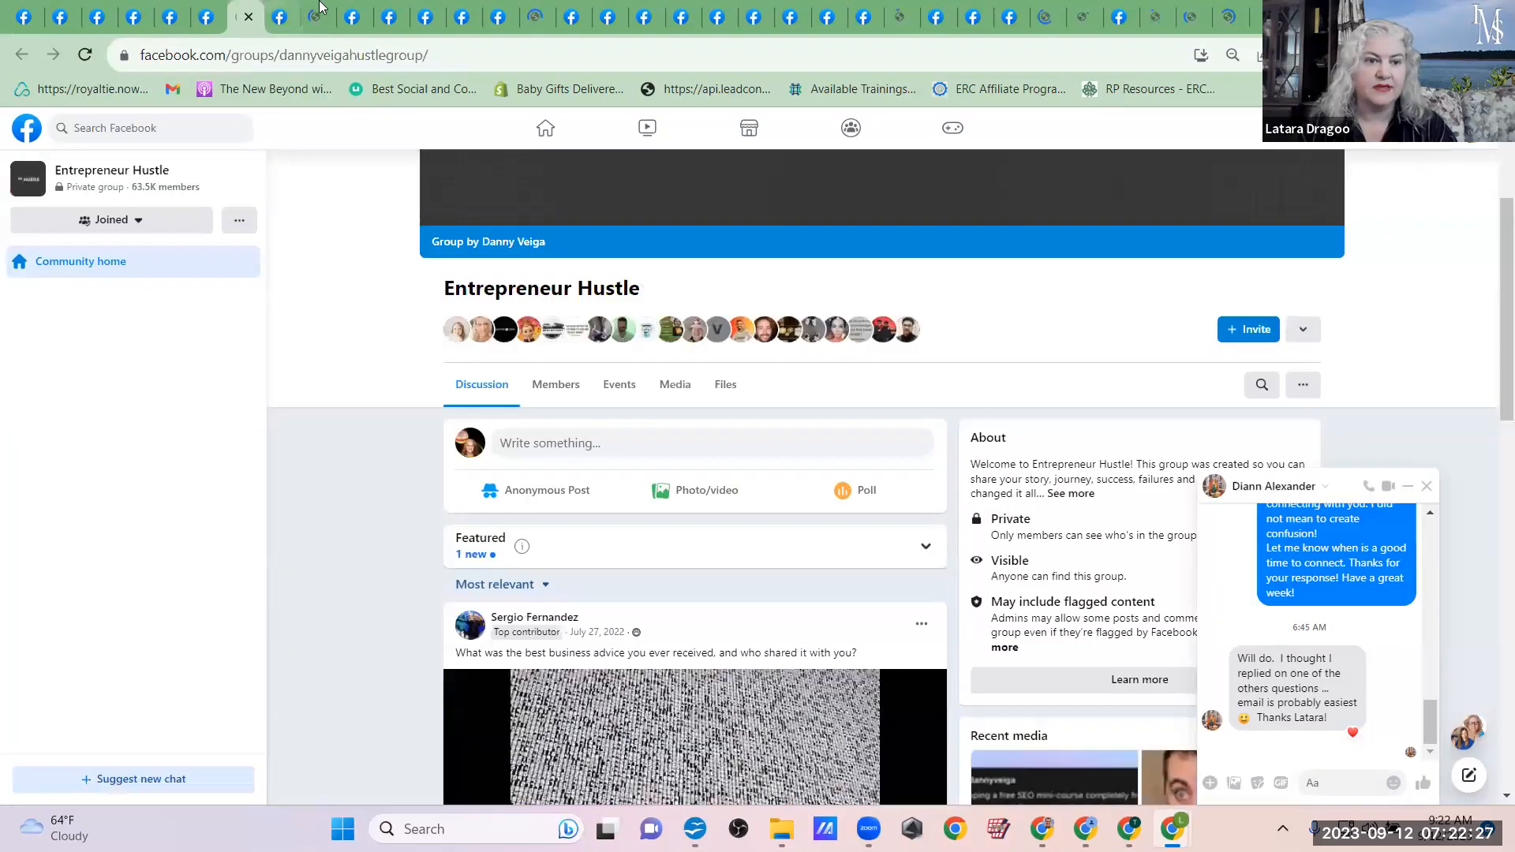
{"action": "left_click", "coordinate": [320, 6]}
Step: Open the invitation dialog for the Authentic Marketing 2.0 Summit event and expand the joined groups as a source of invitees
{"action": "left_click", "coordinate": [3, 17]}
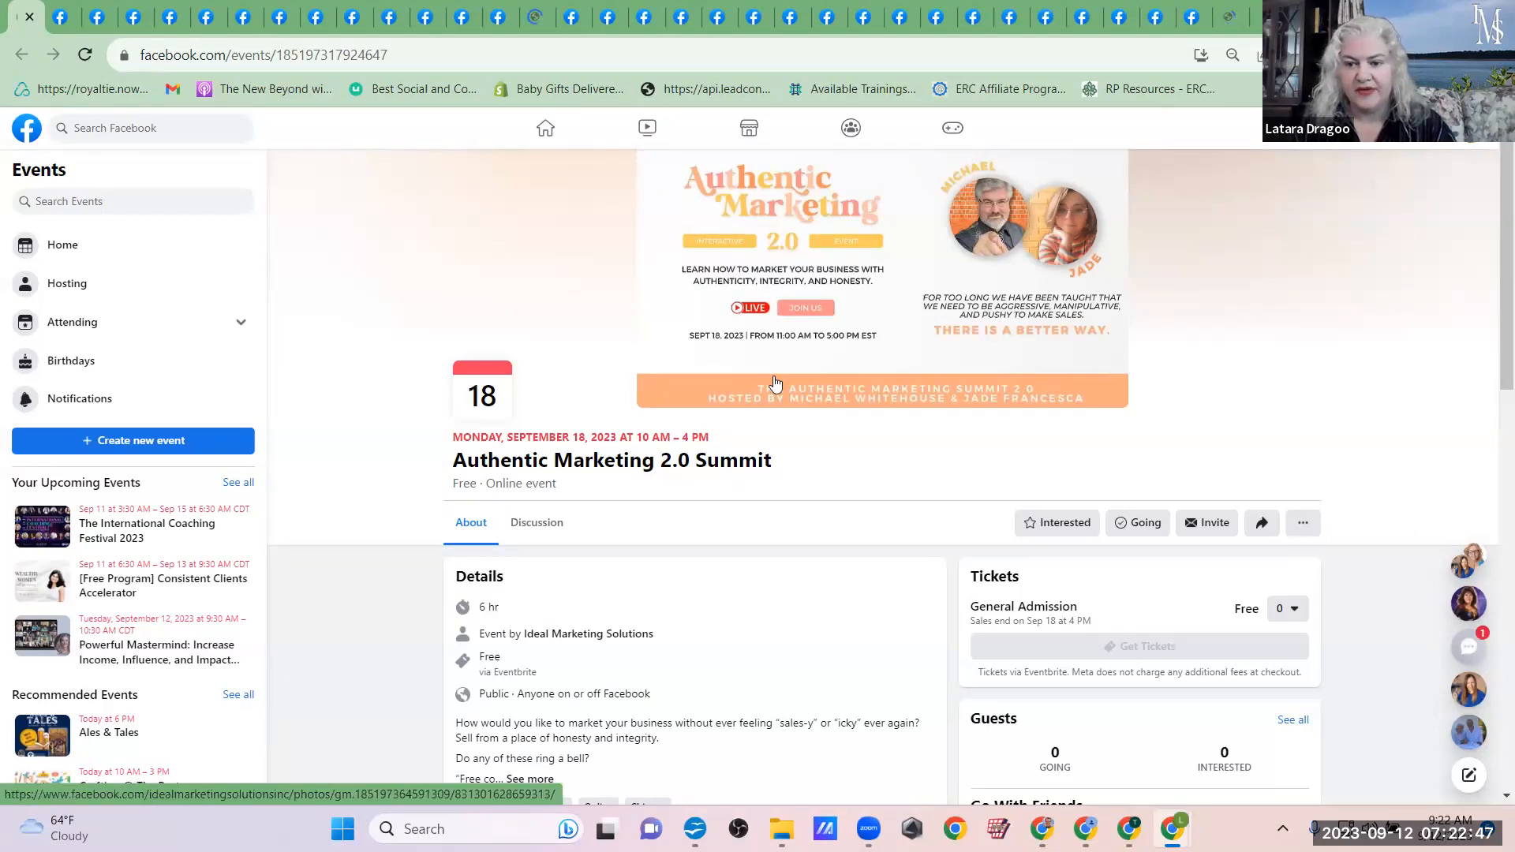
{"action": "left_click", "coordinate": [1220, 527]}
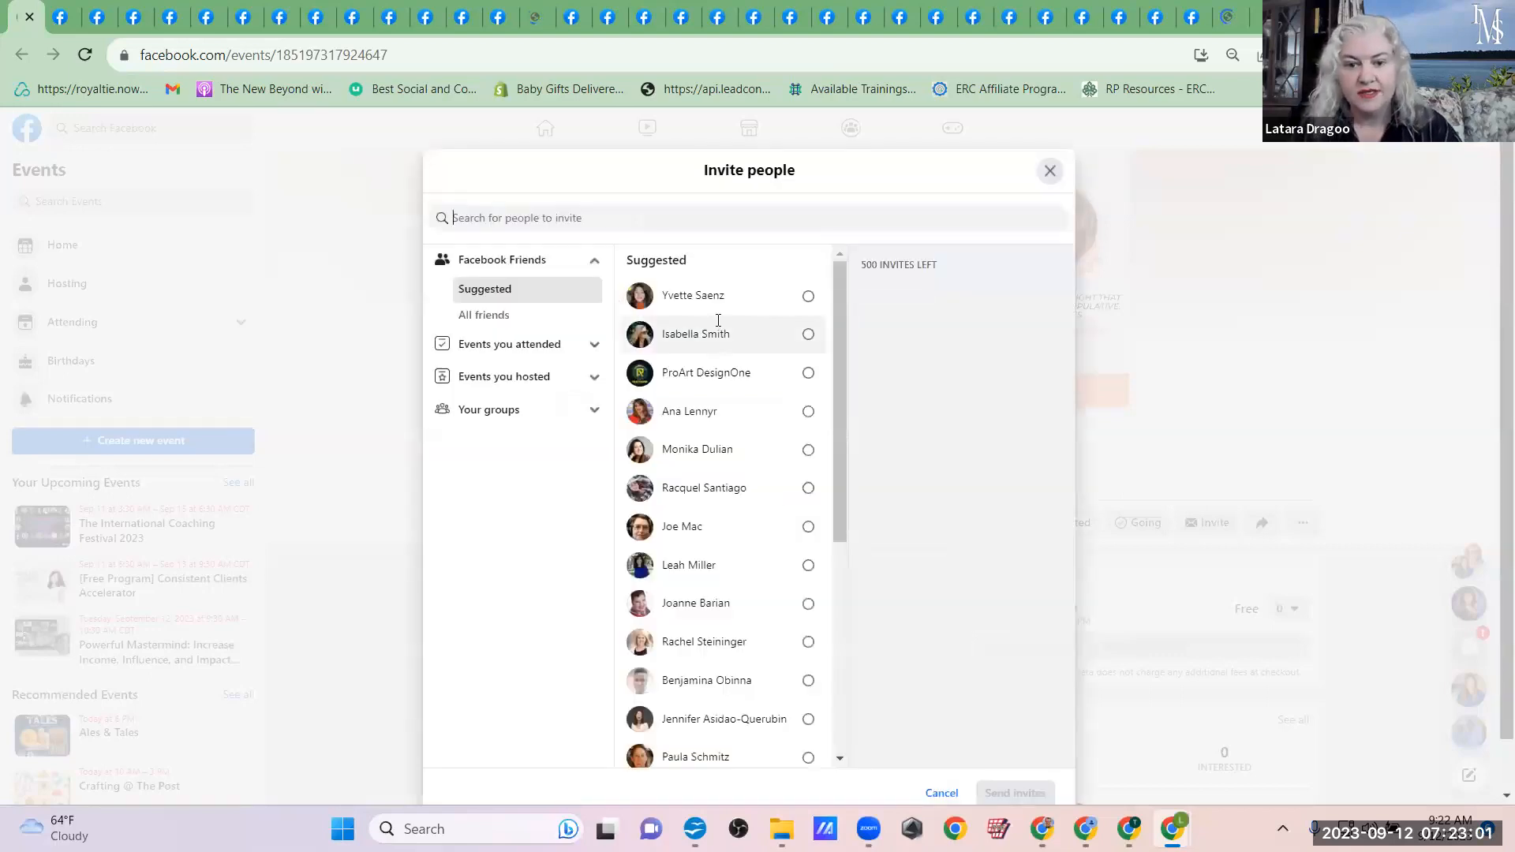
{"action": "triple_click", "coordinate": [860, 264]}
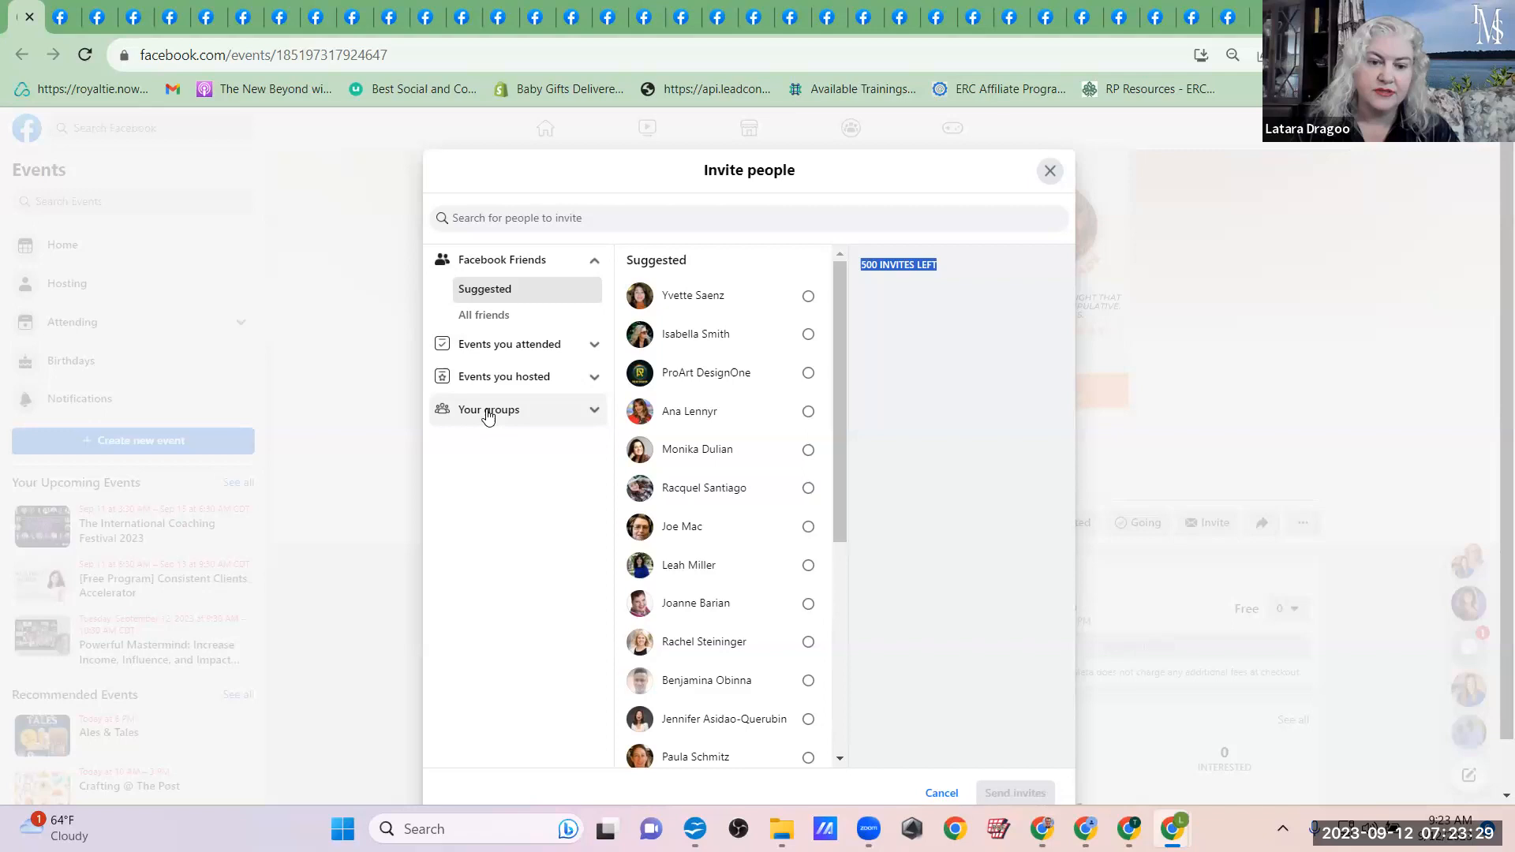
{"action": "left_click", "coordinate": [595, 410]}
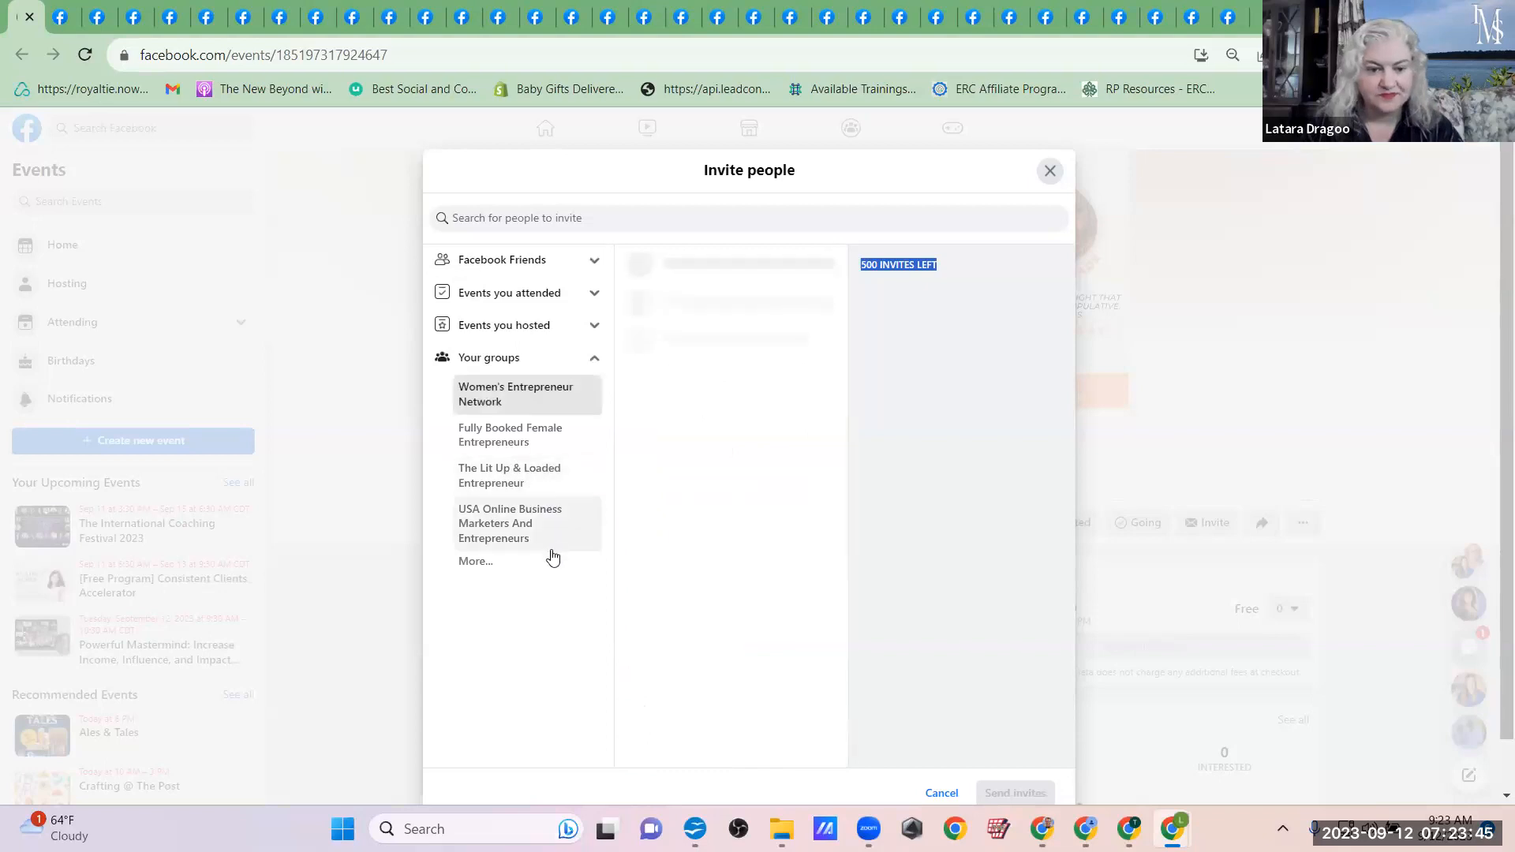
Step: Show all joined groups and select the Women's Entrepreneur Network members whose first names begin with A as event invitees
{"action": "left_click", "coordinate": [481, 567]}
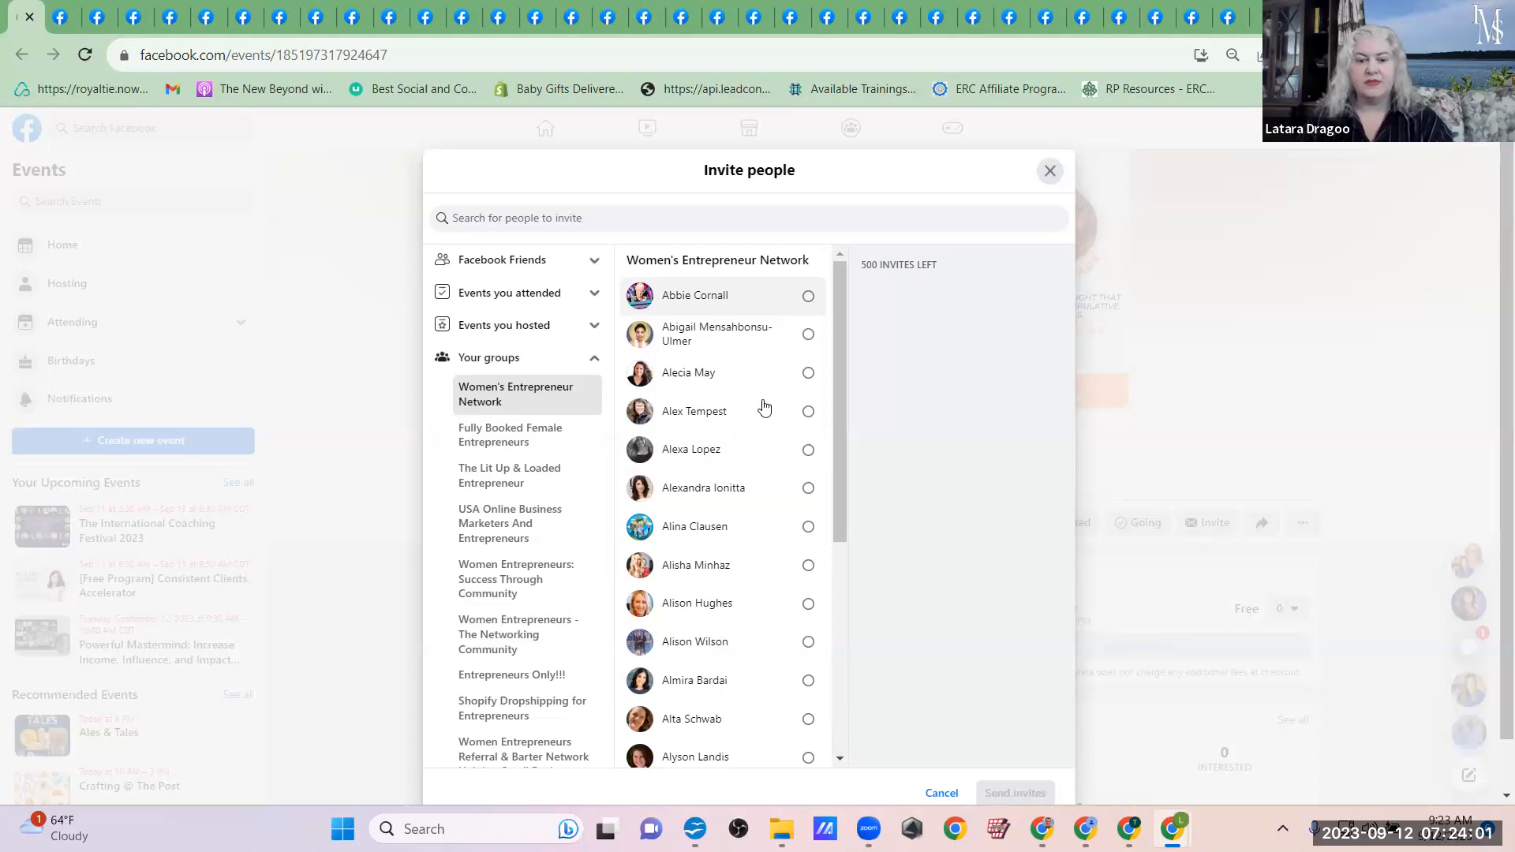
{"action": "left_click", "coordinate": [807, 297]}
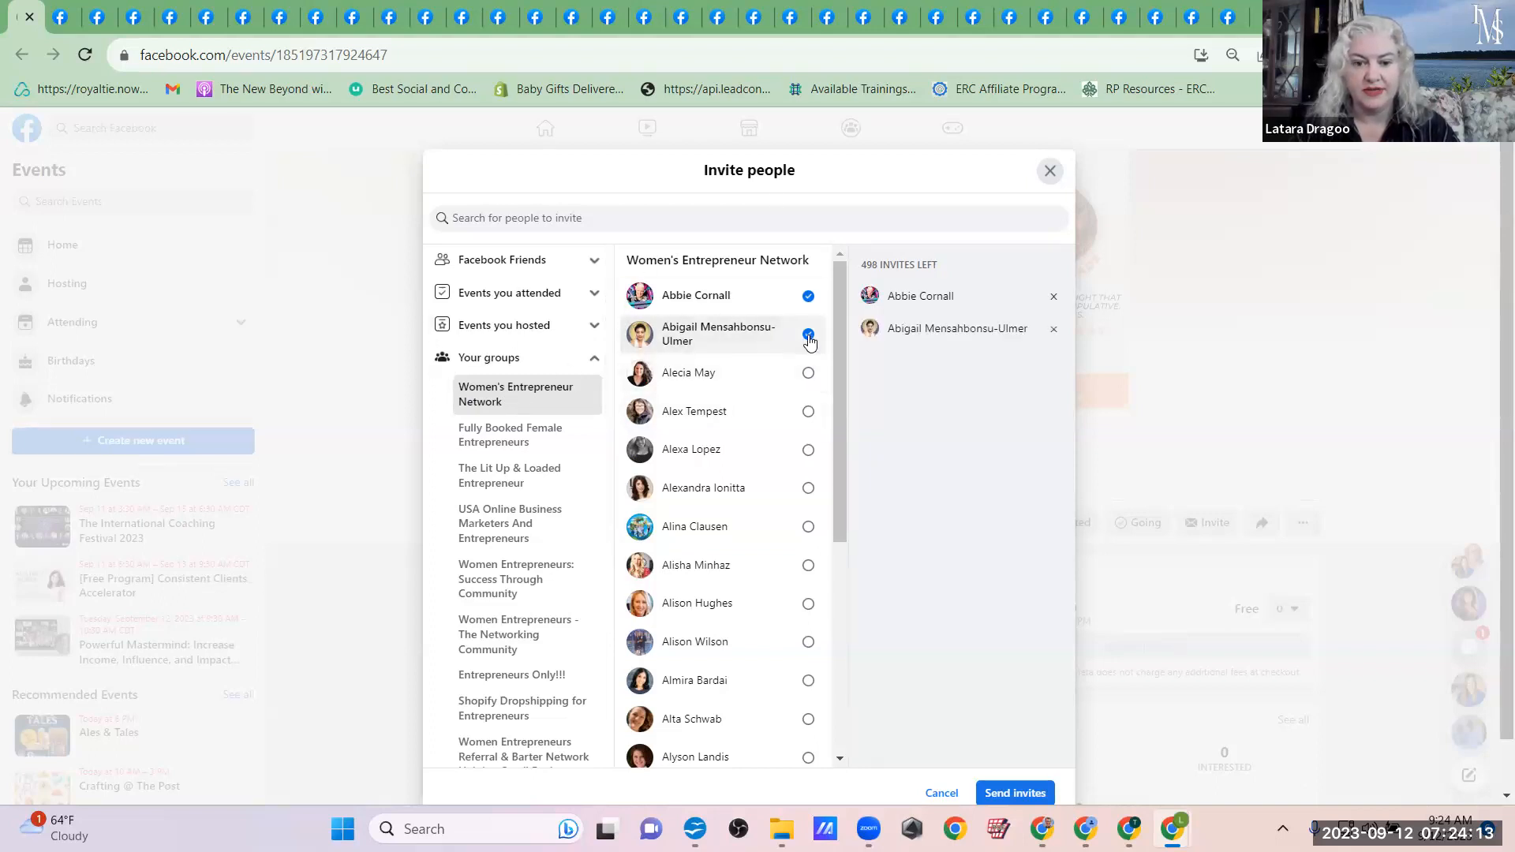
{"action": "left_click", "coordinate": [807, 373]}
{"action": "left_click", "coordinate": [808, 411]}
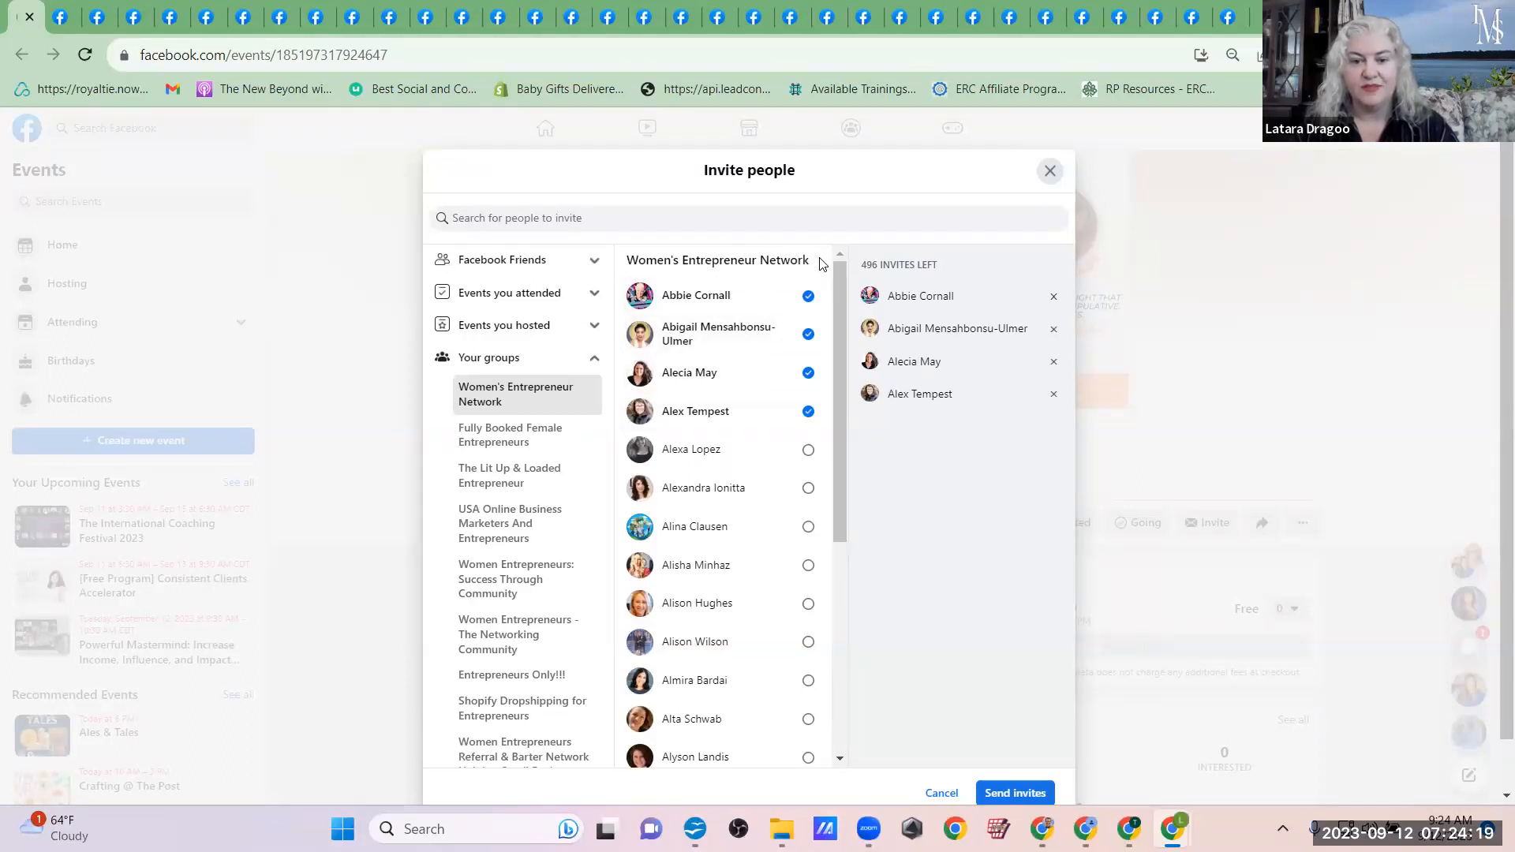
{"action": "left_click", "coordinate": [808, 449]}
{"action": "left_click", "coordinate": [808, 487]}
{"action": "left_click", "coordinate": [808, 526]}
{"action": "left_click", "coordinate": [808, 565]}
{"action": "left_click", "coordinate": [808, 604]}
{"action": "left_click", "coordinate": [808, 642]}
{"action": "scroll", "coordinate": [813, 644], "scroll_direction": "down", "scroll_amount": 4}
{"action": "left_click", "coordinate": [808, 314]}
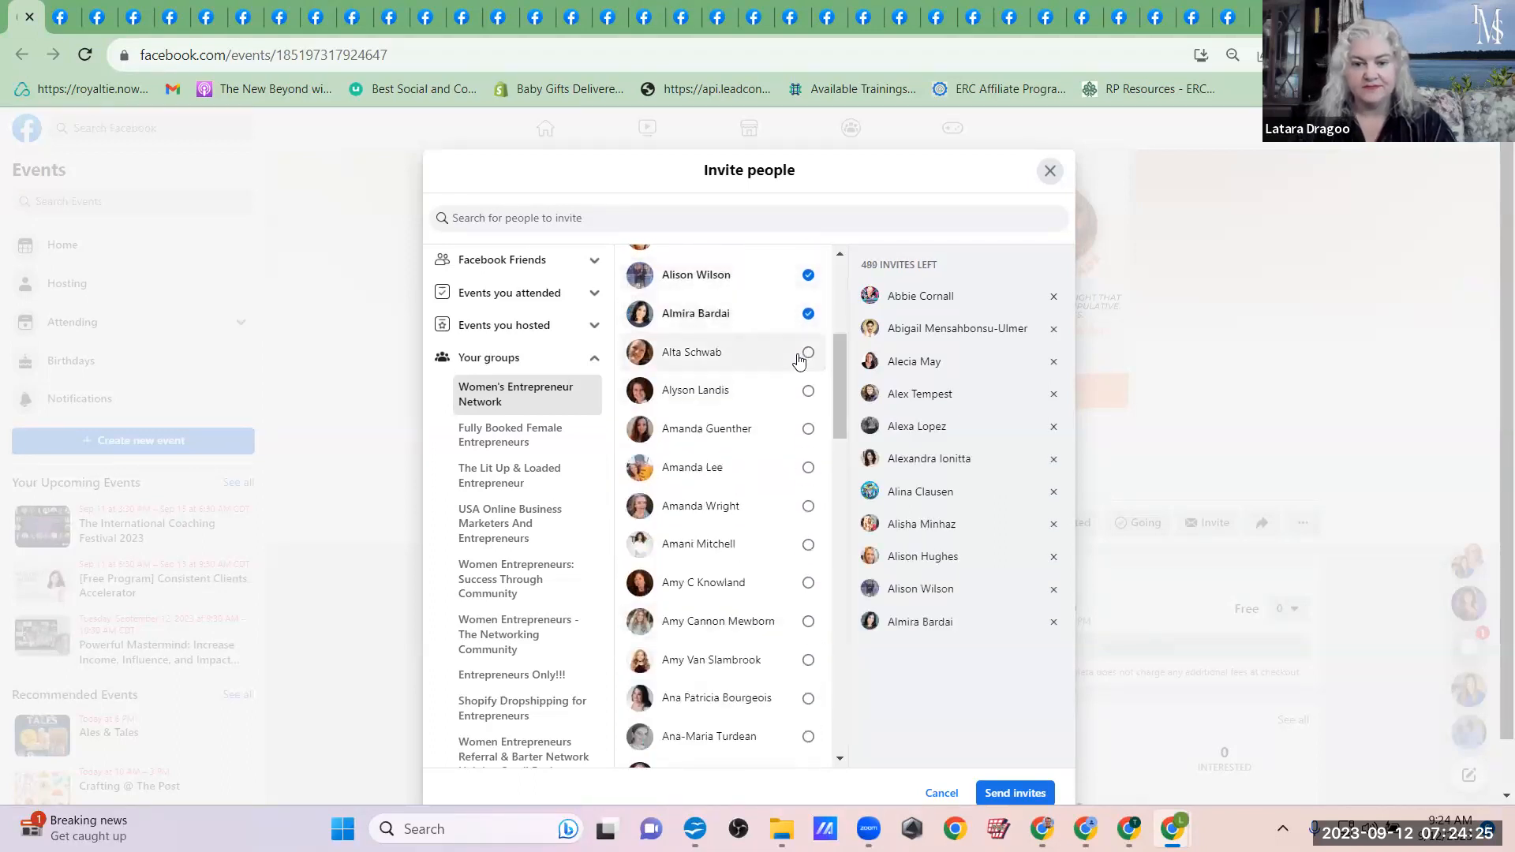
{"action": "left_click", "coordinate": [807, 352]}
{"action": "left_click", "coordinate": [806, 428]}
{"action": "left_click", "coordinate": [807, 390]}
{"action": "left_click", "coordinate": [806, 467]}
{"action": "left_click", "coordinate": [806, 507]}
{"action": "left_click", "coordinate": [806, 544]}
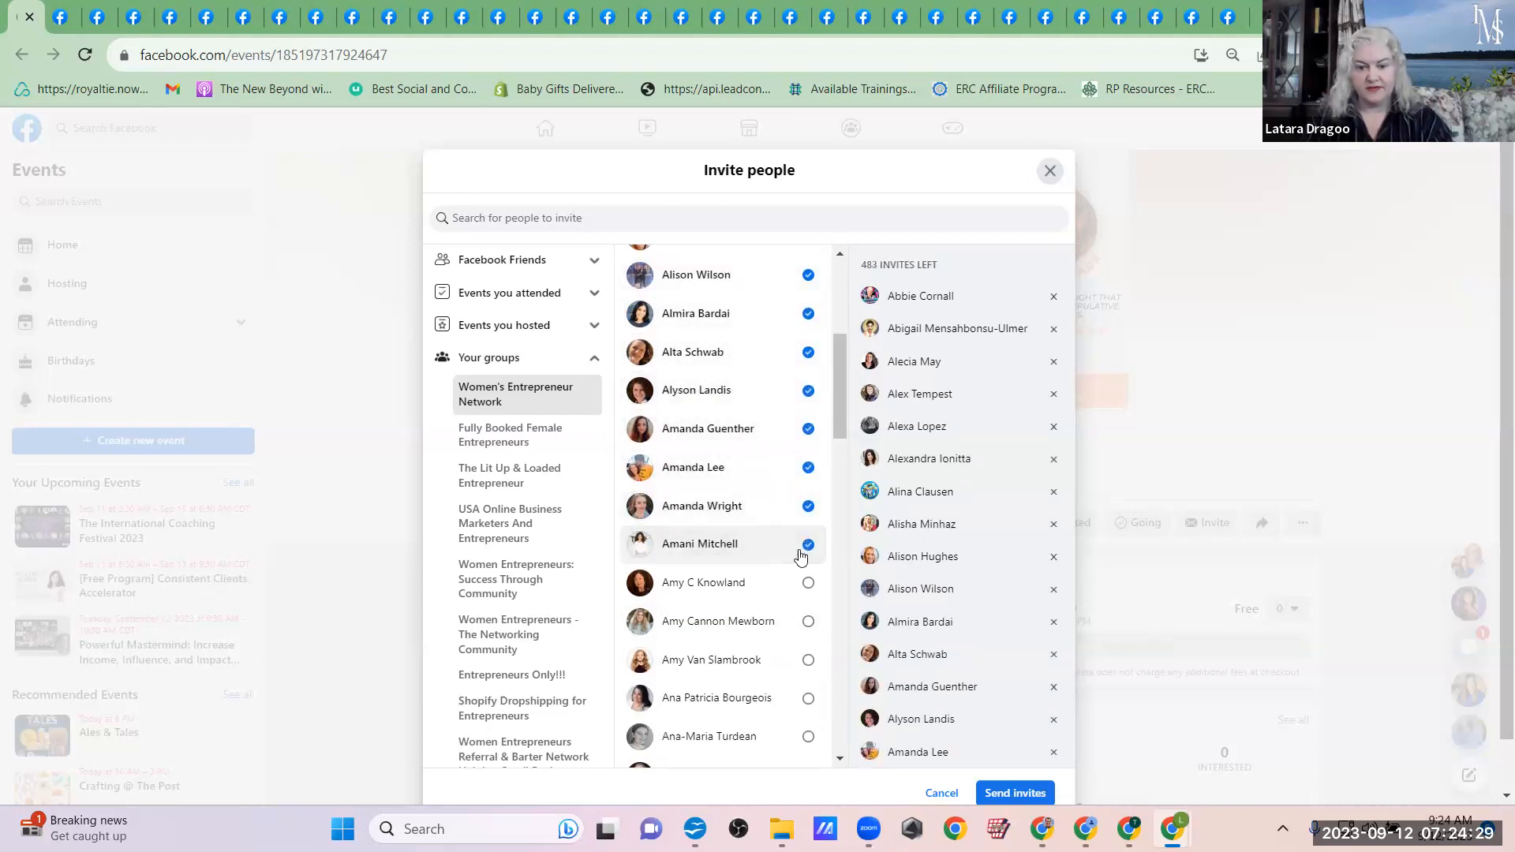
{"action": "left_click", "coordinate": [806, 582]}
{"action": "left_click", "coordinate": [806, 622]}
{"action": "left_click", "coordinate": [807, 660]}
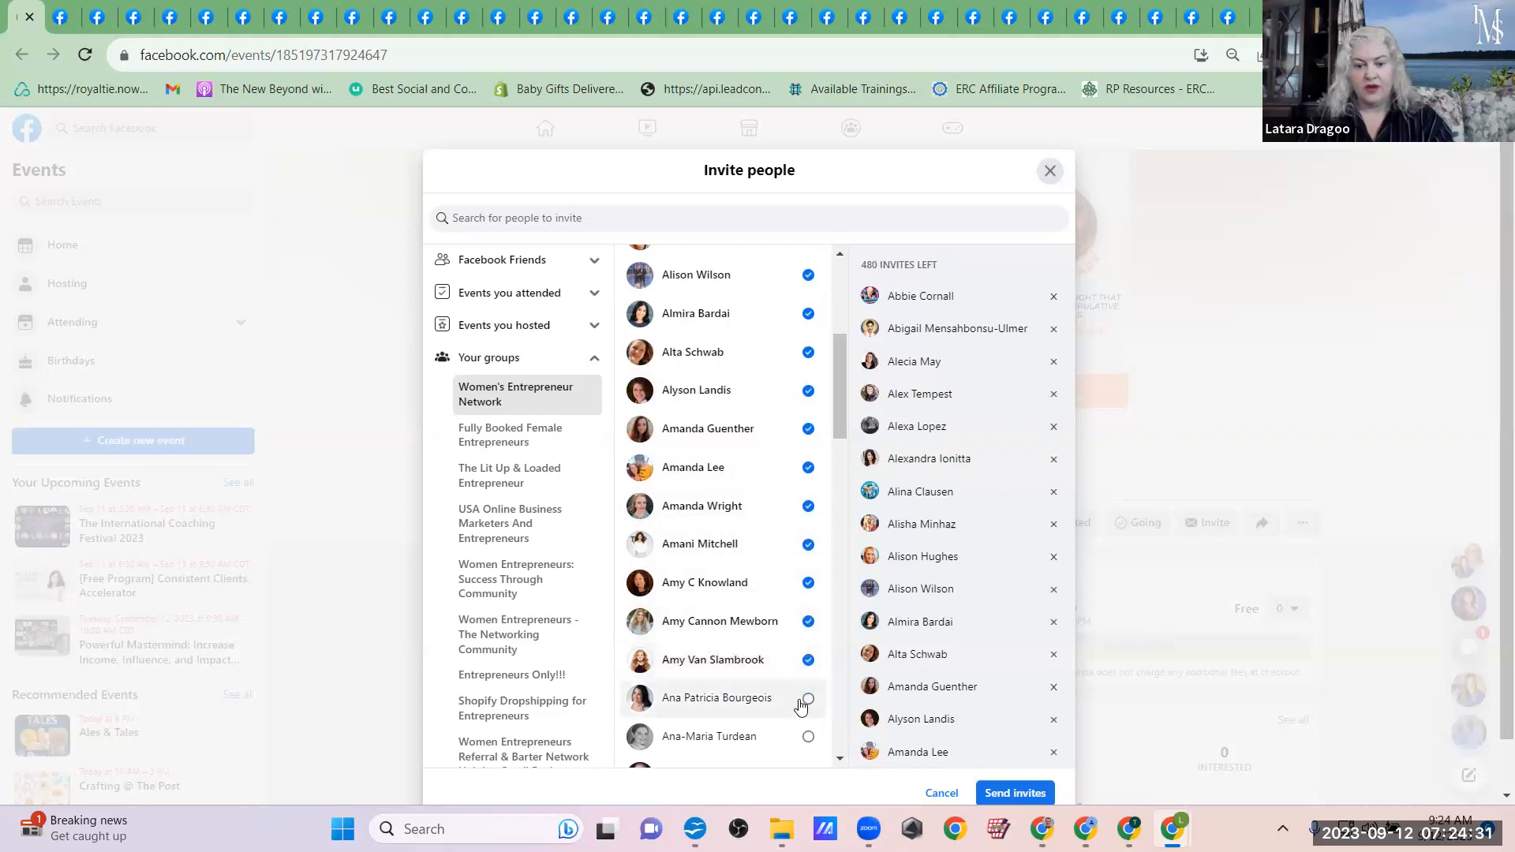
{"action": "left_click", "coordinate": [795, 732]}
{"action": "scroll", "coordinate": [795, 732], "scroll_direction": "down", "scroll_amount": 5}
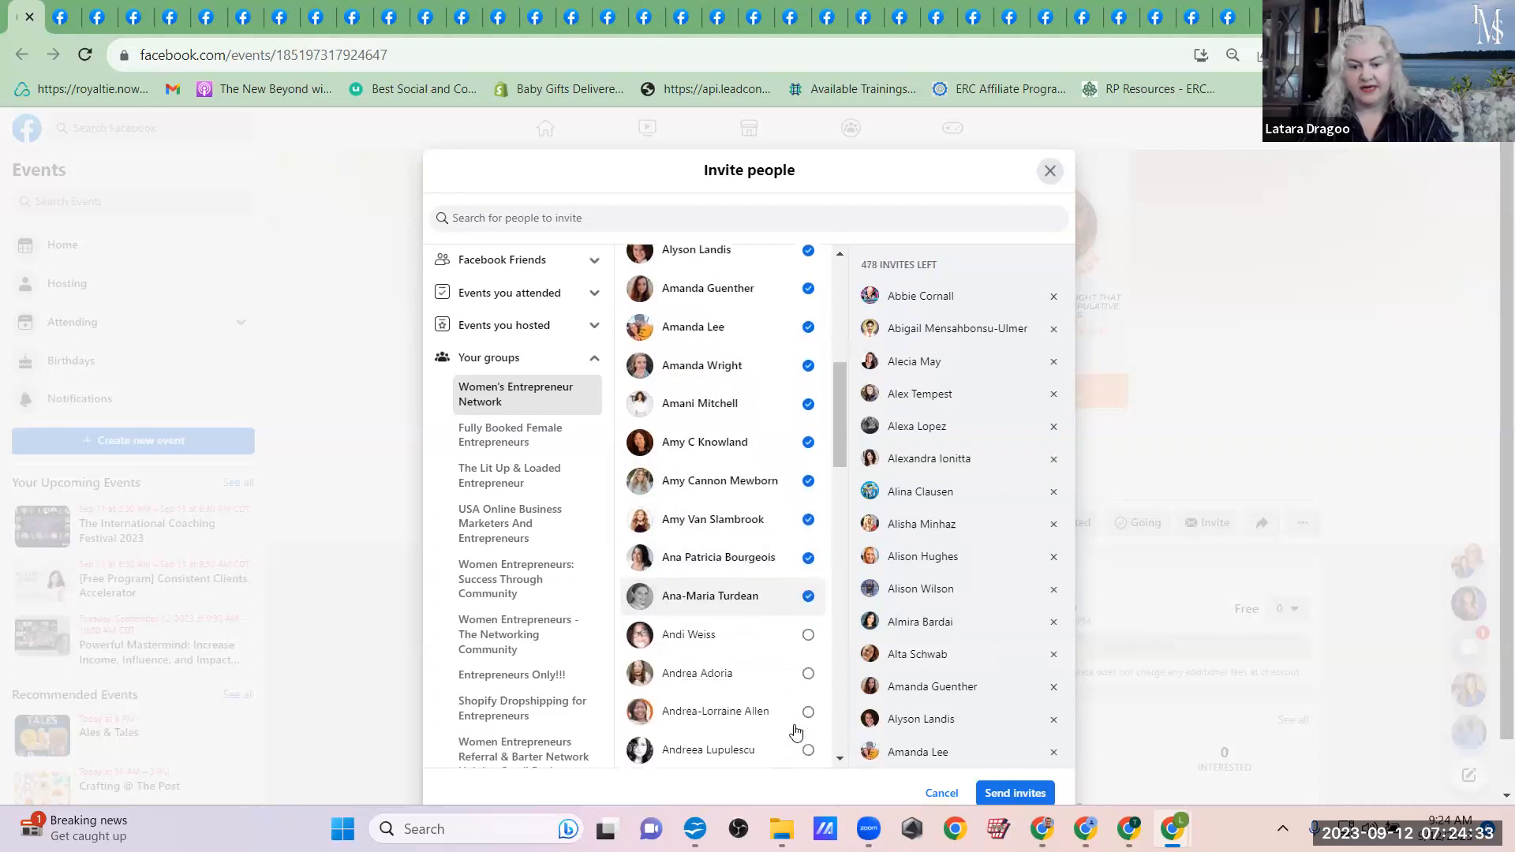
{"action": "scroll", "coordinate": [795, 729], "scroll_direction": "down", "scroll_amount": 2}
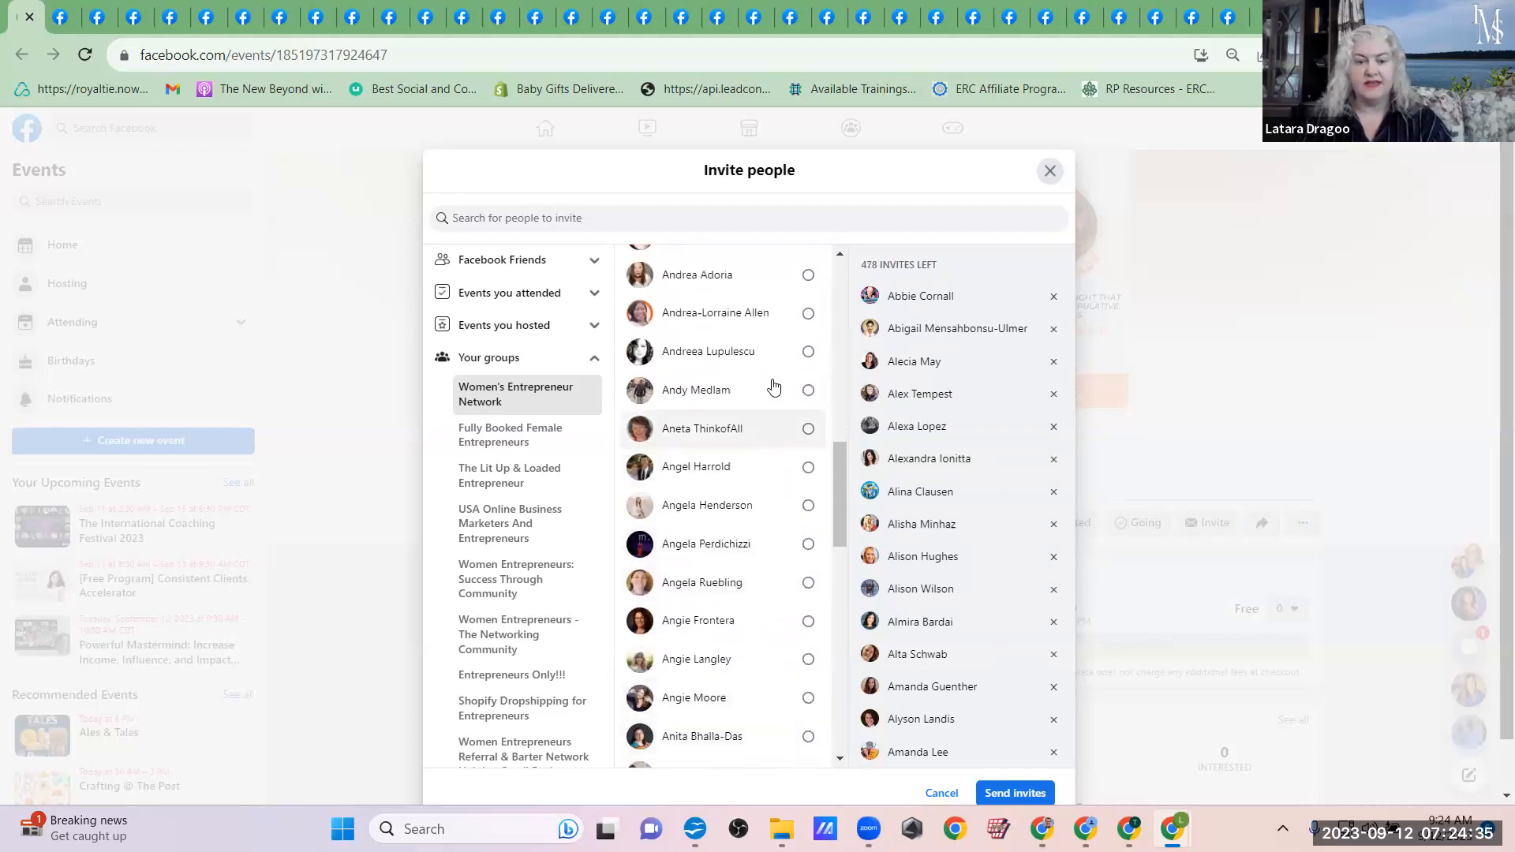
{"action": "left_click", "coordinate": [786, 285]}
{"action": "left_click", "coordinate": [787, 318]}
{"action": "left_click", "coordinate": [794, 353]}
{"action": "left_click", "coordinate": [791, 391]}
{"action": "left_click", "coordinate": [788, 431]}
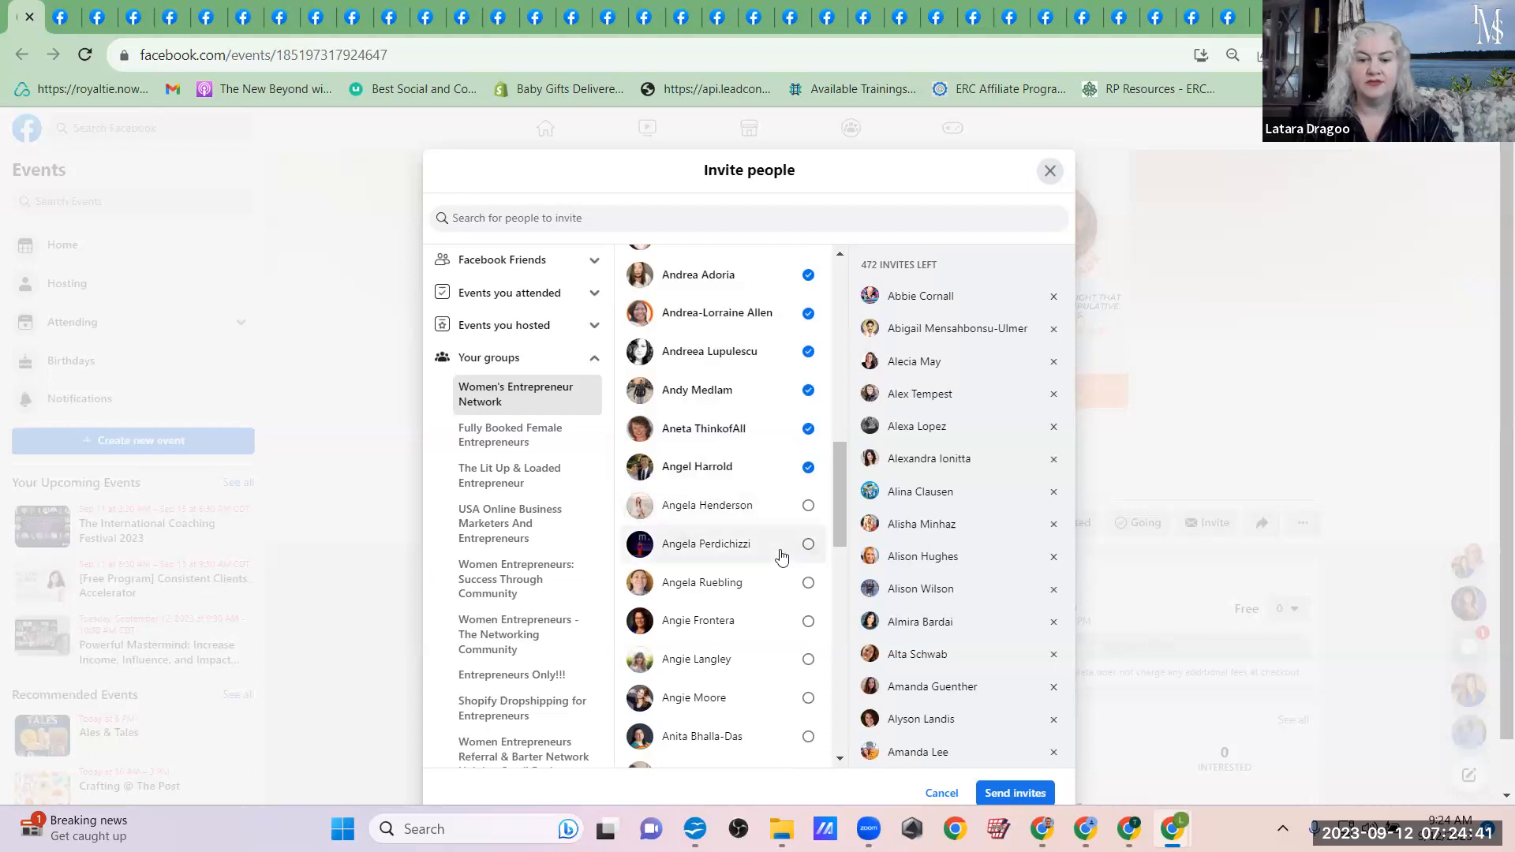
{"action": "left_click", "coordinate": [780, 513]}
{"action": "left_click", "coordinate": [785, 554]}
{"action": "left_click", "coordinate": [785, 590]}
{"action": "left_click", "coordinate": [786, 629]}
{"action": "left_click", "coordinate": [785, 667]}
{"action": "left_click", "coordinate": [785, 699]}
{"action": "left_click", "coordinate": [784, 736]}
{"action": "scroll", "coordinate": [784, 737], "scroll_direction": "down", "scroll_amount": 4}
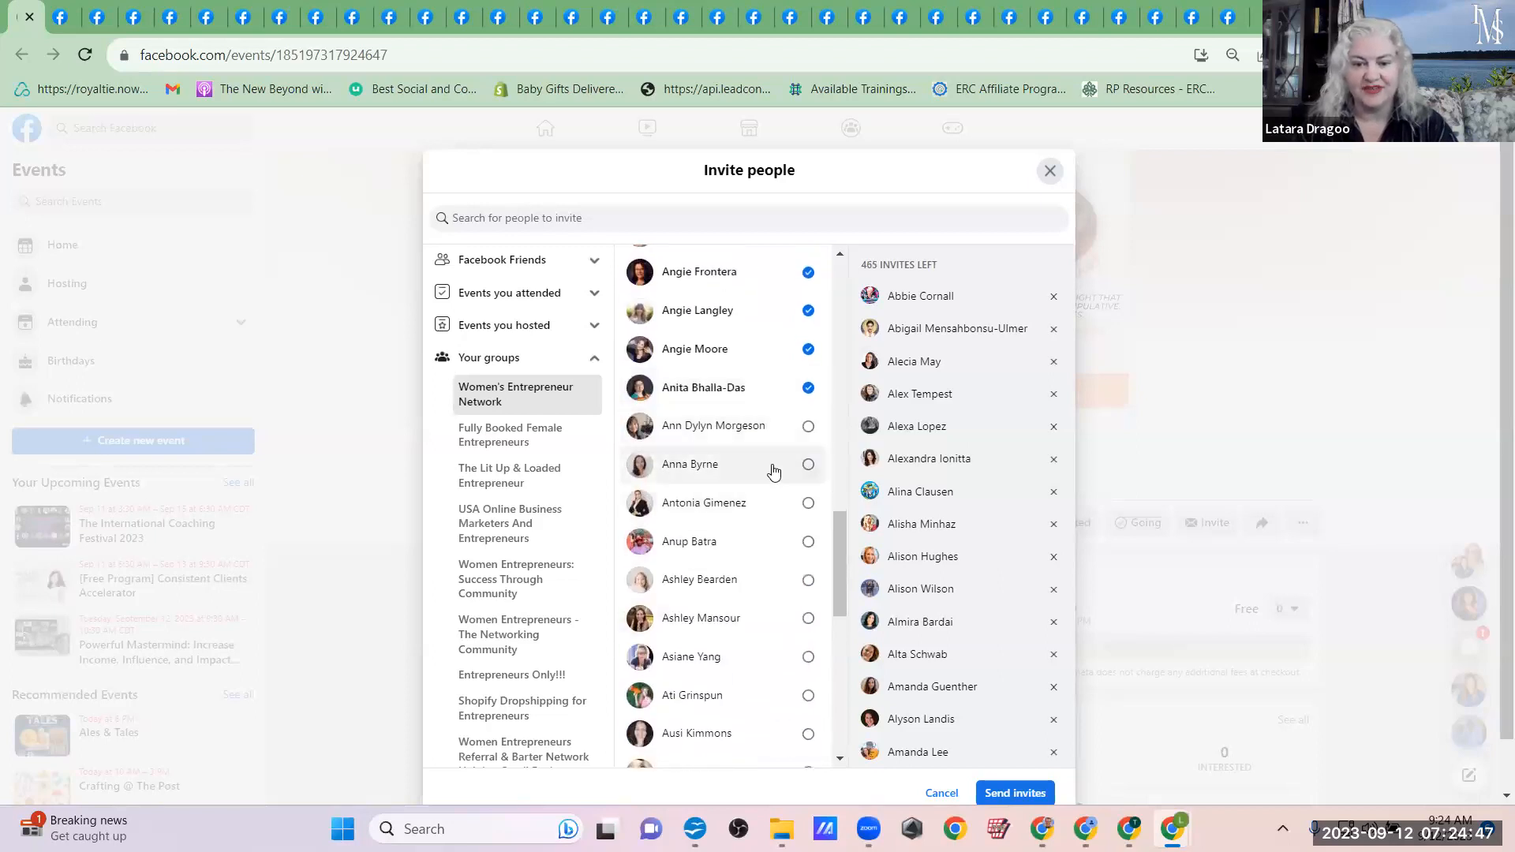
{"action": "left_click", "coordinate": [772, 436]}
{"action": "left_click", "coordinate": [771, 505]}
{"action": "left_click", "coordinate": [771, 545]}
{"action": "left_click", "coordinate": [770, 584]}
{"action": "left_click", "coordinate": [770, 625]}
{"action": "left_click", "coordinate": [769, 657]}
{"action": "left_click", "coordinate": [769, 695]}
{"action": "left_click", "coordinate": [770, 733]}
{"action": "scroll", "coordinate": [770, 735], "scroll_direction": "down", "scroll_amount": 1}
{"action": "scroll", "coordinate": [770, 735], "scroll_direction": "down", "scroll_amount": 3}
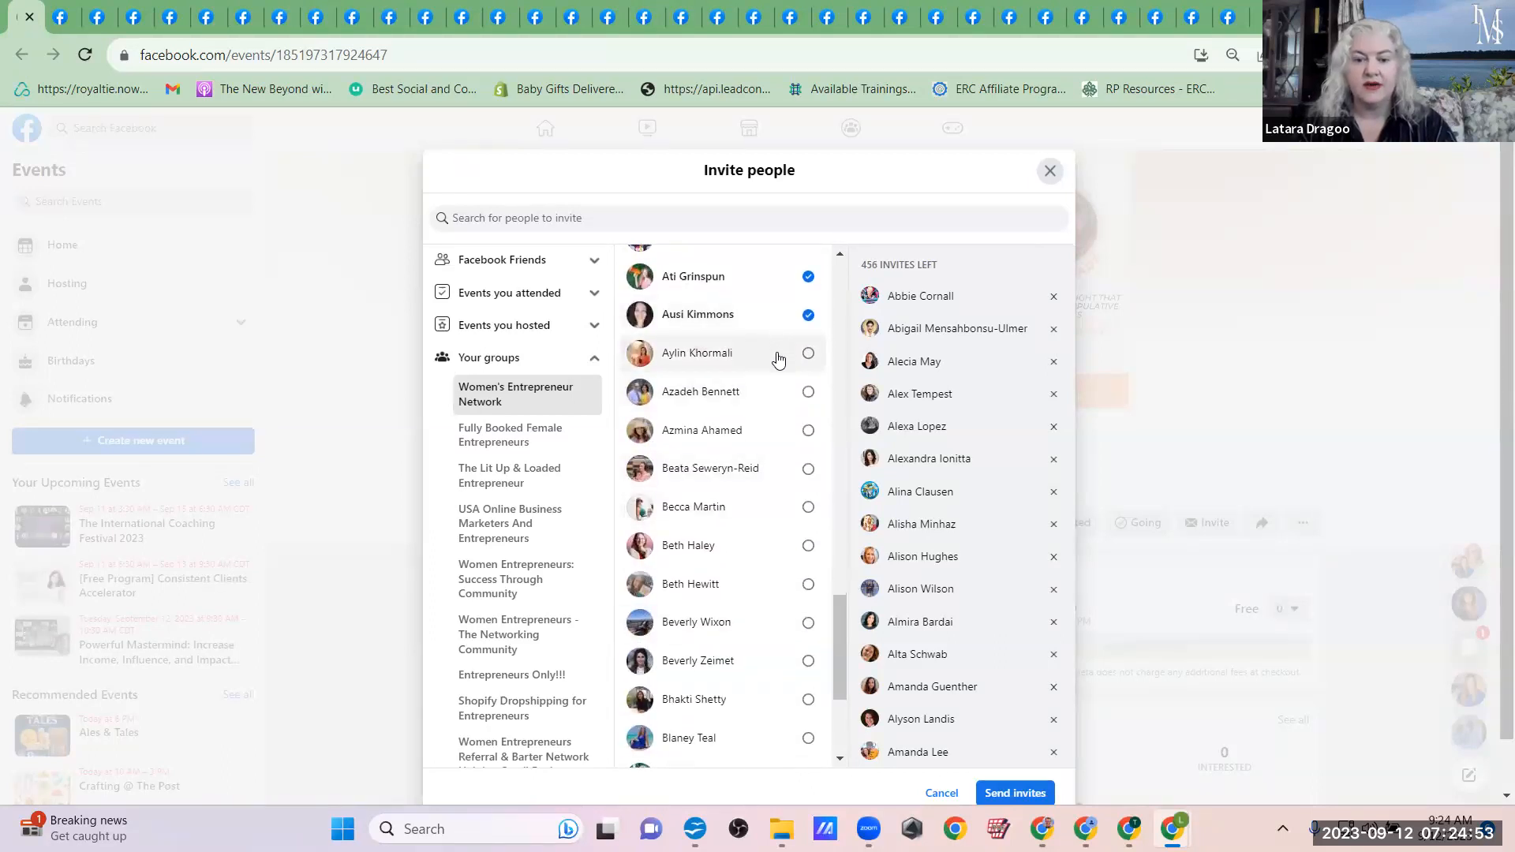
{"action": "left_click", "coordinate": [777, 360]}
{"action": "left_click", "coordinate": [771, 436]}
Step: Add the Women's Entrepreneur Network members whose first names begin with B to the event invitees
{"action": "left_click", "coordinate": [771, 473]}
{"action": "left_click", "coordinate": [771, 511]}
{"action": "left_click", "coordinate": [772, 562]}
{"action": "left_click", "coordinate": [771, 593]}
{"action": "left_click", "coordinate": [770, 629]}
{"action": "left_click", "coordinate": [771, 666]}
{"action": "left_click", "coordinate": [775, 703]}
{"action": "left_click", "coordinate": [777, 734]}
{"action": "scroll", "coordinate": [775, 737], "scroll_direction": "down", "scroll_amount": 3}
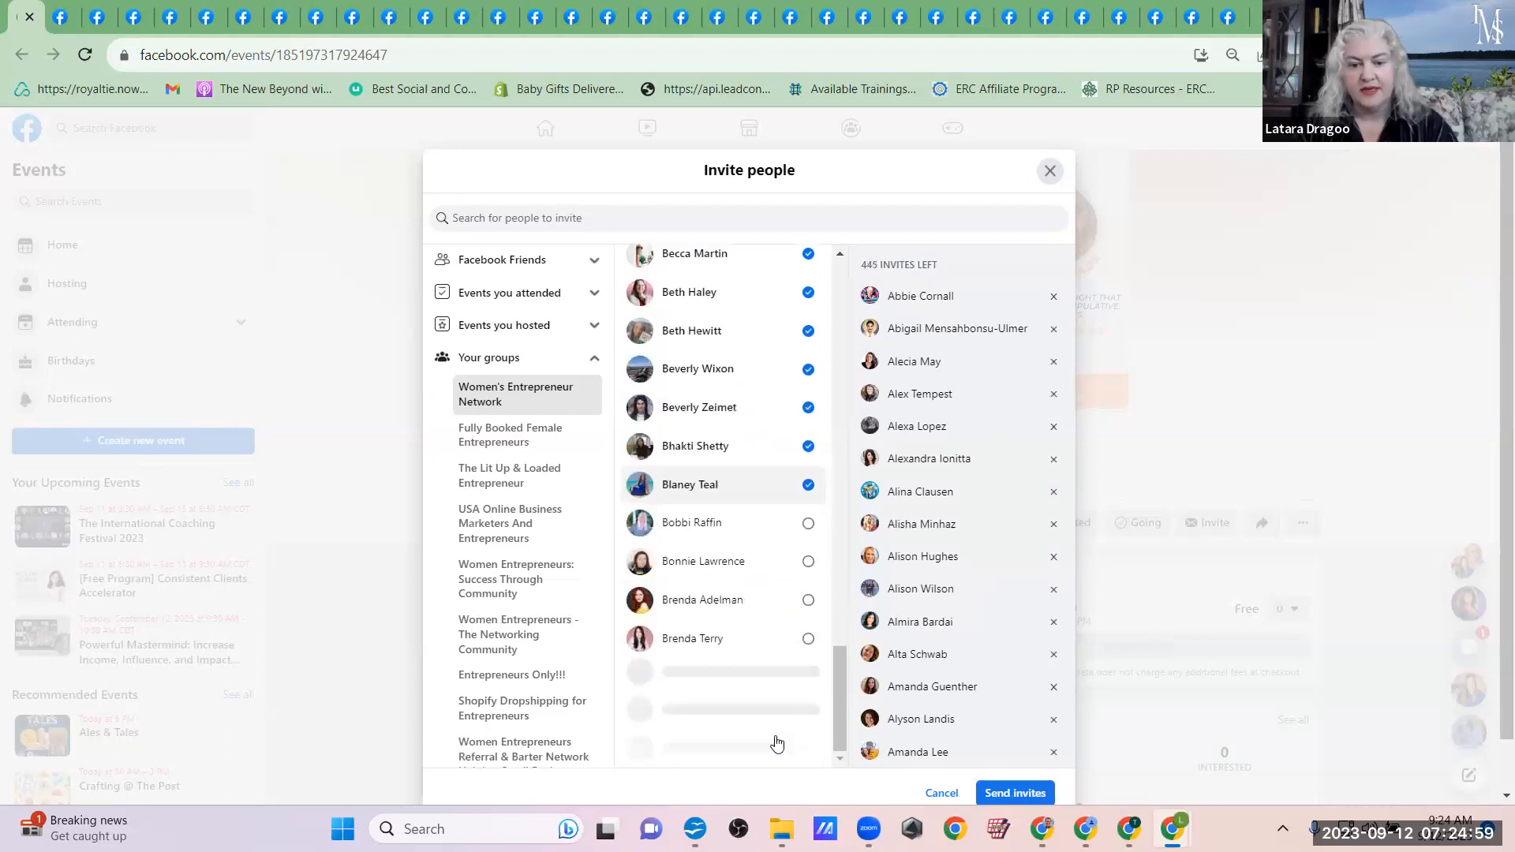
{"action": "left_click", "coordinate": [756, 522]}
{"action": "left_click", "coordinate": [754, 562]}
{"action": "left_click", "coordinate": [754, 600]}
{"action": "left_click", "coordinate": [759, 638]}
{"action": "left_click", "coordinate": [767, 694]}
{"action": "left_click", "coordinate": [765, 718]}
{"action": "left_click", "coordinate": [764, 750]}
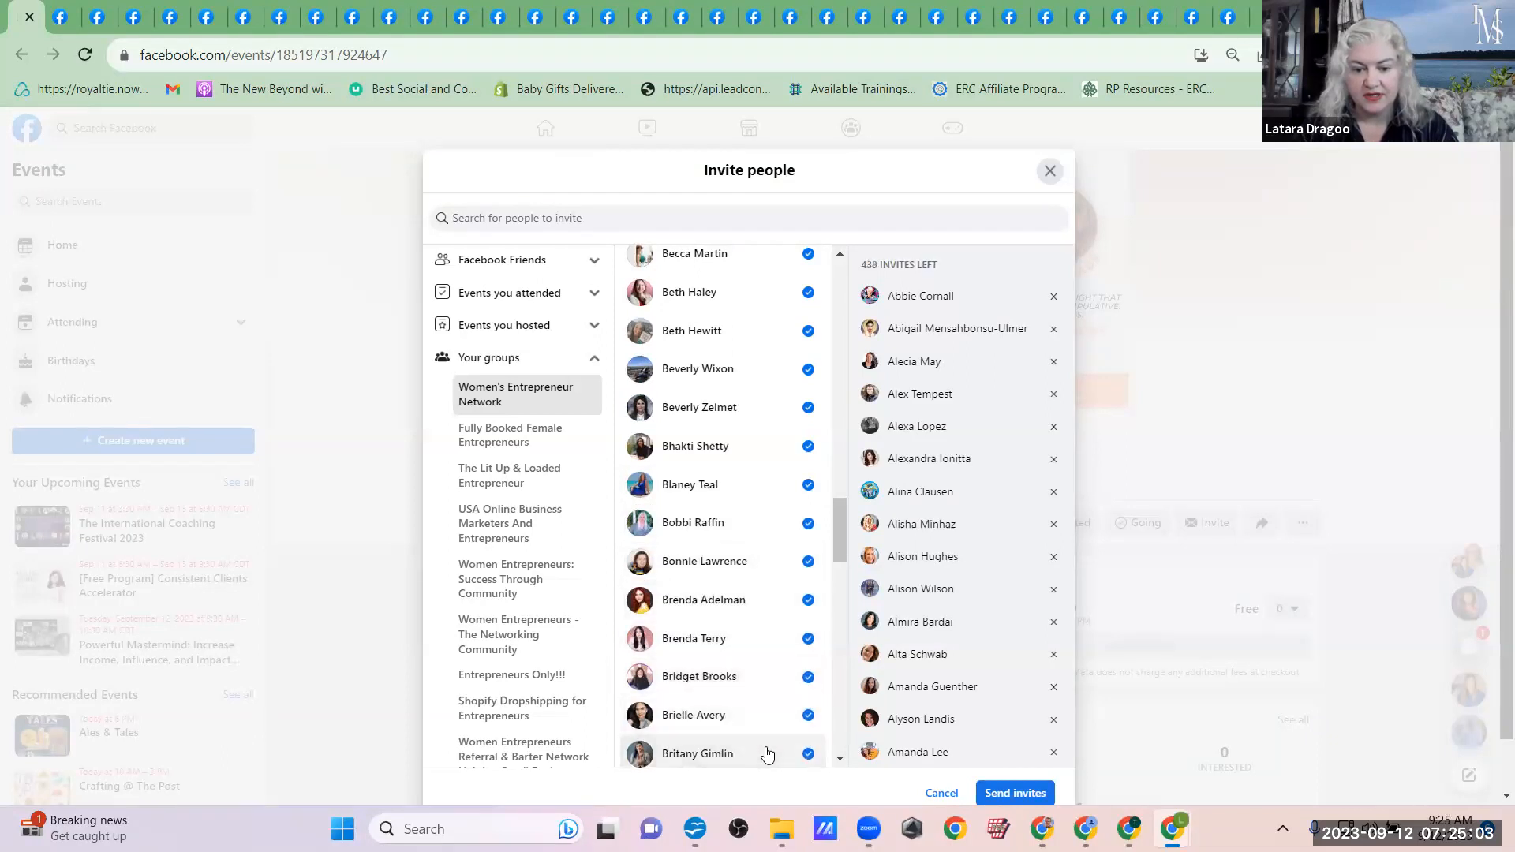
{"action": "scroll", "coordinate": [765, 750], "scroll_direction": "down", "scroll_amount": 4}
{"action": "left_click", "coordinate": [734, 462]}
{"action": "left_click", "coordinate": [723, 528]}
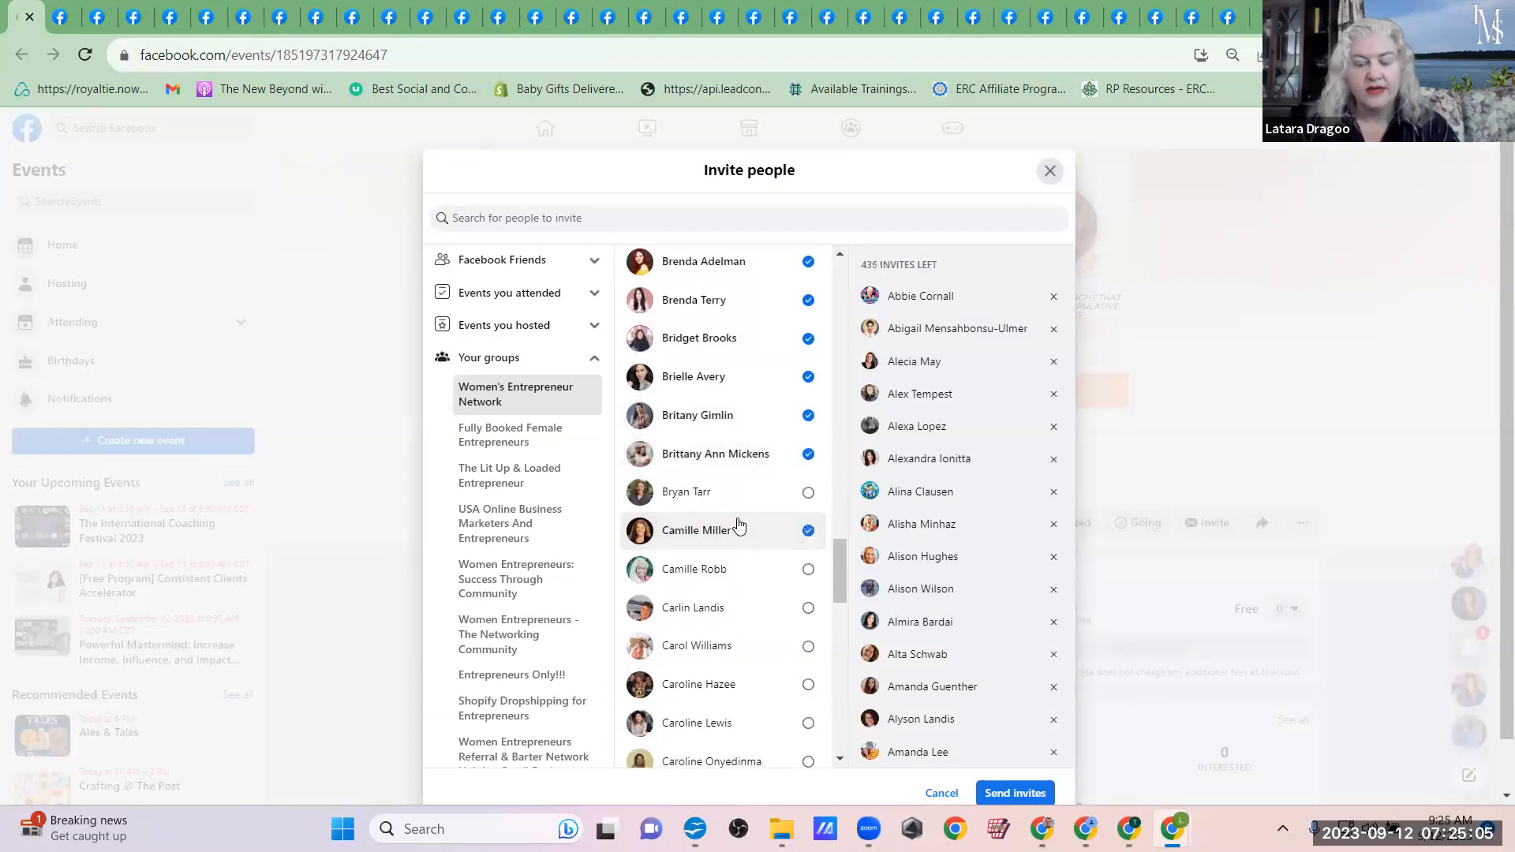
{"action": "left_click", "coordinate": [744, 490]}
Step: Add the Women's Entrepreneur Network members whose first names begin with C to the event invitees
{"action": "left_click", "coordinate": [754, 560]}
{"action": "scroll", "coordinate": [754, 561], "scroll_direction": "down", "scroll_amount": 4}
{"action": "left_click", "coordinate": [766, 318]}
{"action": "left_click", "coordinate": [770, 363]}
{"action": "left_click", "coordinate": [771, 391]}
{"action": "left_click", "coordinate": [771, 430]}
{"action": "left_click", "coordinate": [775, 472]}
{"action": "left_click", "coordinate": [782, 553]}
{"action": "left_click", "coordinate": [781, 583]}
{"action": "left_click", "coordinate": [781, 621]}
{"action": "left_click", "coordinate": [783, 659]}
{"action": "left_click", "coordinate": [778, 698]}
{"action": "left_click", "coordinate": [772, 736]}
{"action": "scroll", "coordinate": [773, 740], "scroll_direction": "down", "scroll_amount": 5}
{"action": "scroll", "coordinate": [775, 742], "scroll_direction": "down", "scroll_amount": 1}
{"action": "left_click", "coordinate": [762, 317]}
{"action": "left_click", "coordinate": [758, 353]}
{"action": "left_click", "coordinate": [759, 392]}
{"action": "left_click", "coordinate": [758, 430]}
{"action": "left_click", "coordinate": [755, 470]}
{"action": "left_click", "coordinate": [755, 509]}
{"action": "left_click", "coordinate": [758, 546]}
{"action": "left_click", "coordinate": [762, 588]}
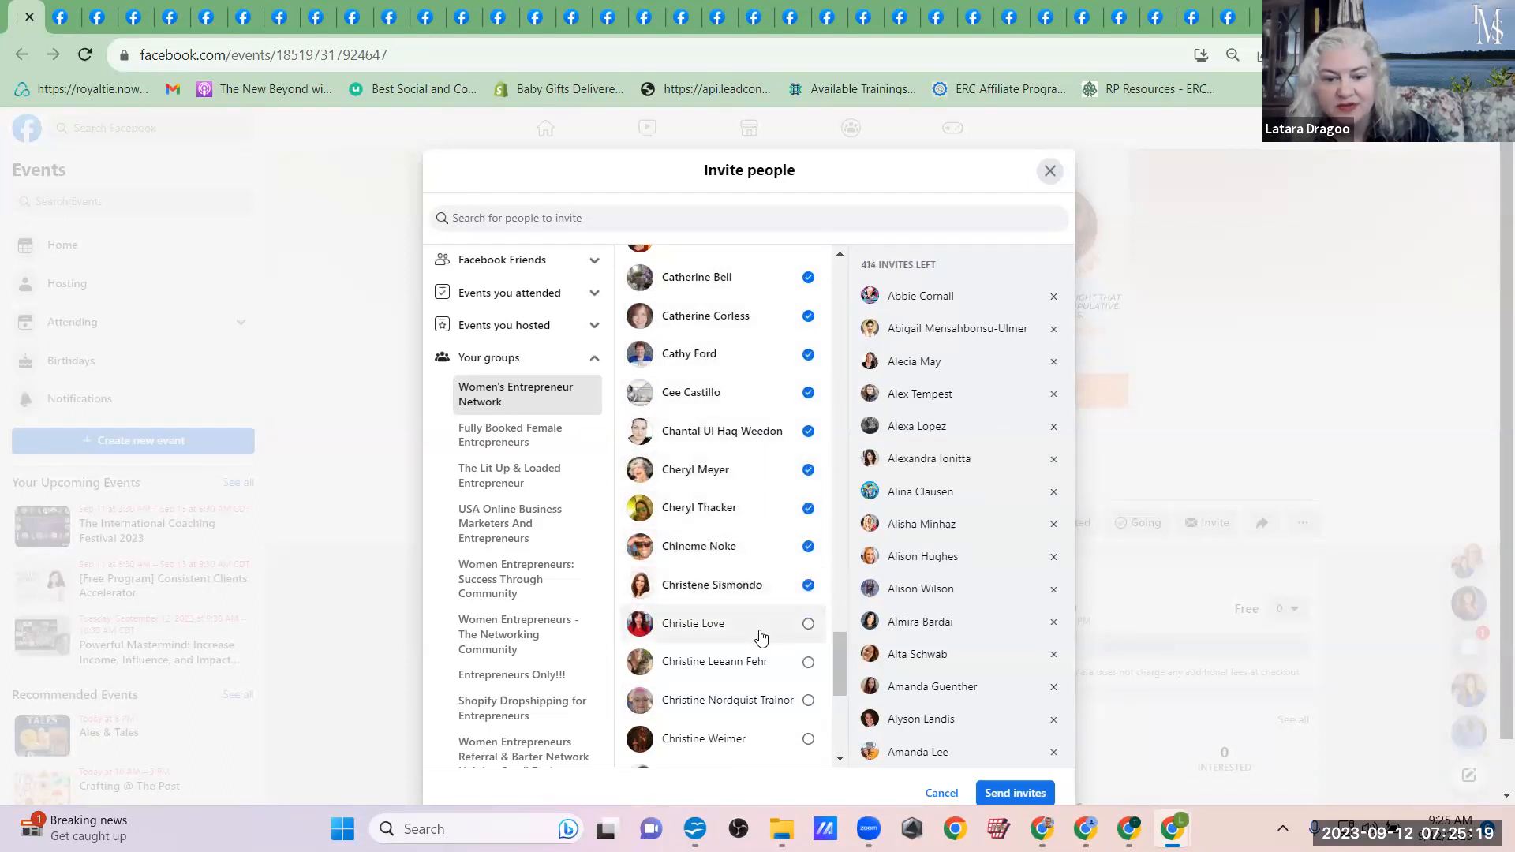
{"action": "left_click", "coordinate": [761, 628]}
{"action": "left_click", "coordinate": [762, 694]}
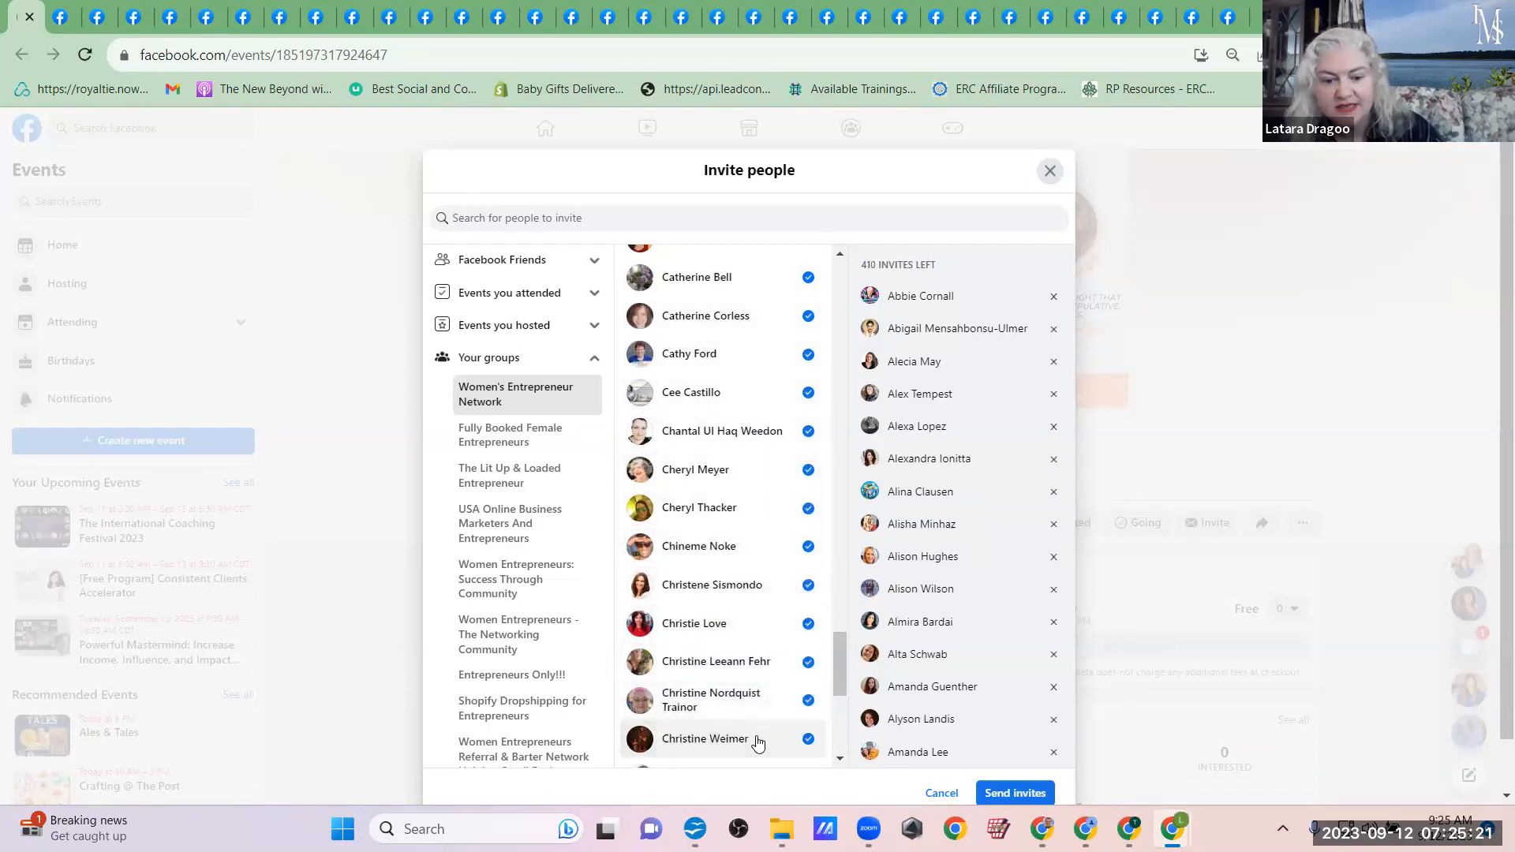
{"action": "scroll", "coordinate": [757, 742], "scroll_direction": "down", "scroll_amount": 4}
{"action": "left_click", "coordinate": [744, 451]}
{"action": "left_click", "coordinate": [743, 487]}
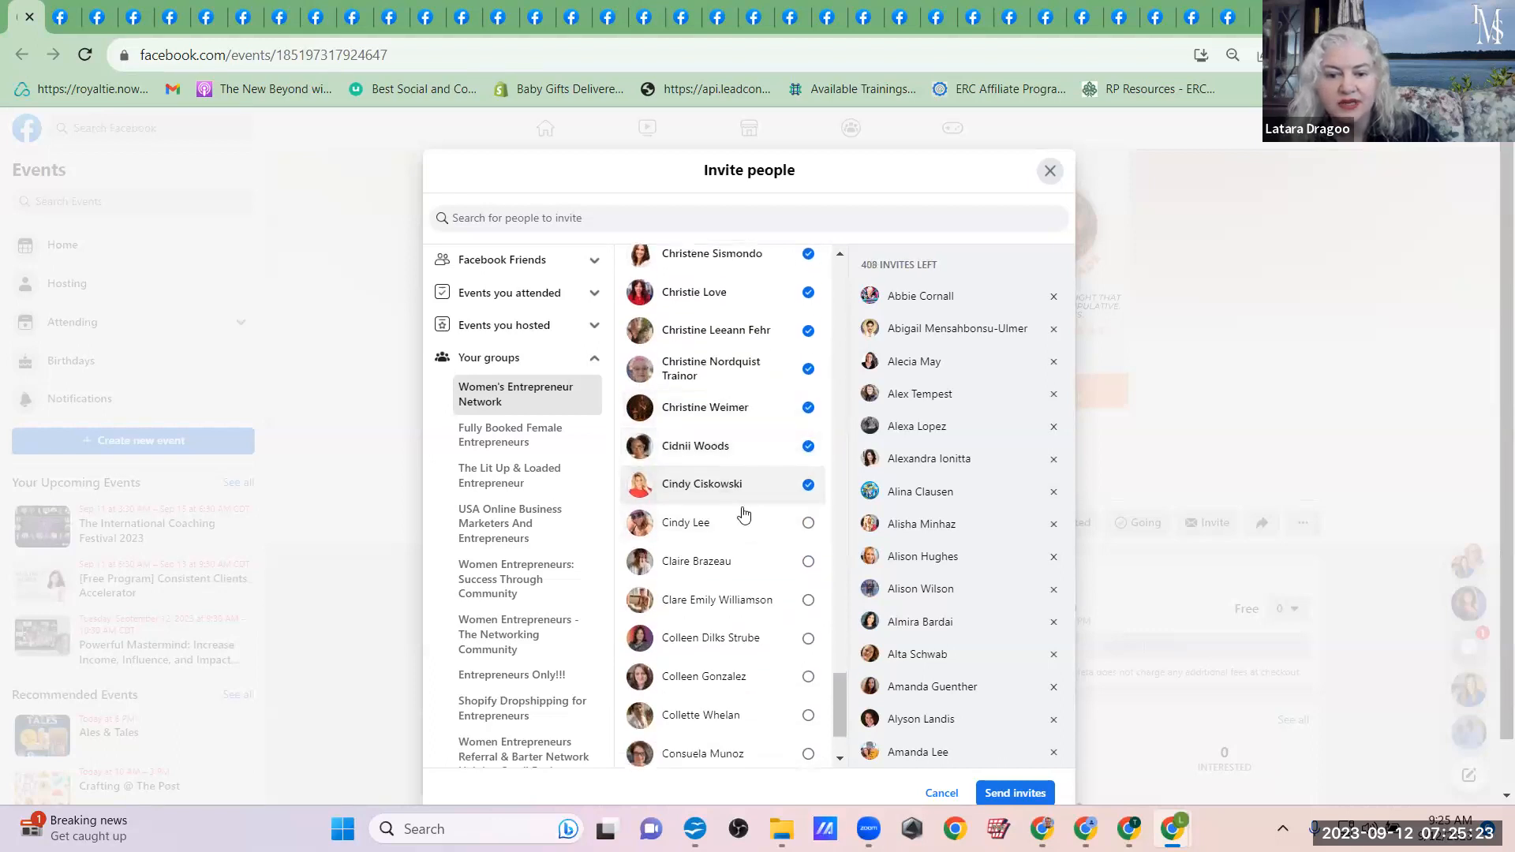
{"action": "left_click", "coordinate": [746, 562]}
{"action": "left_click", "coordinate": [759, 526]}
{"action": "left_click", "coordinate": [757, 601]}
{"action": "left_click", "coordinate": [757, 639]}
{"action": "left_click", "coordinate": [757, 677]}
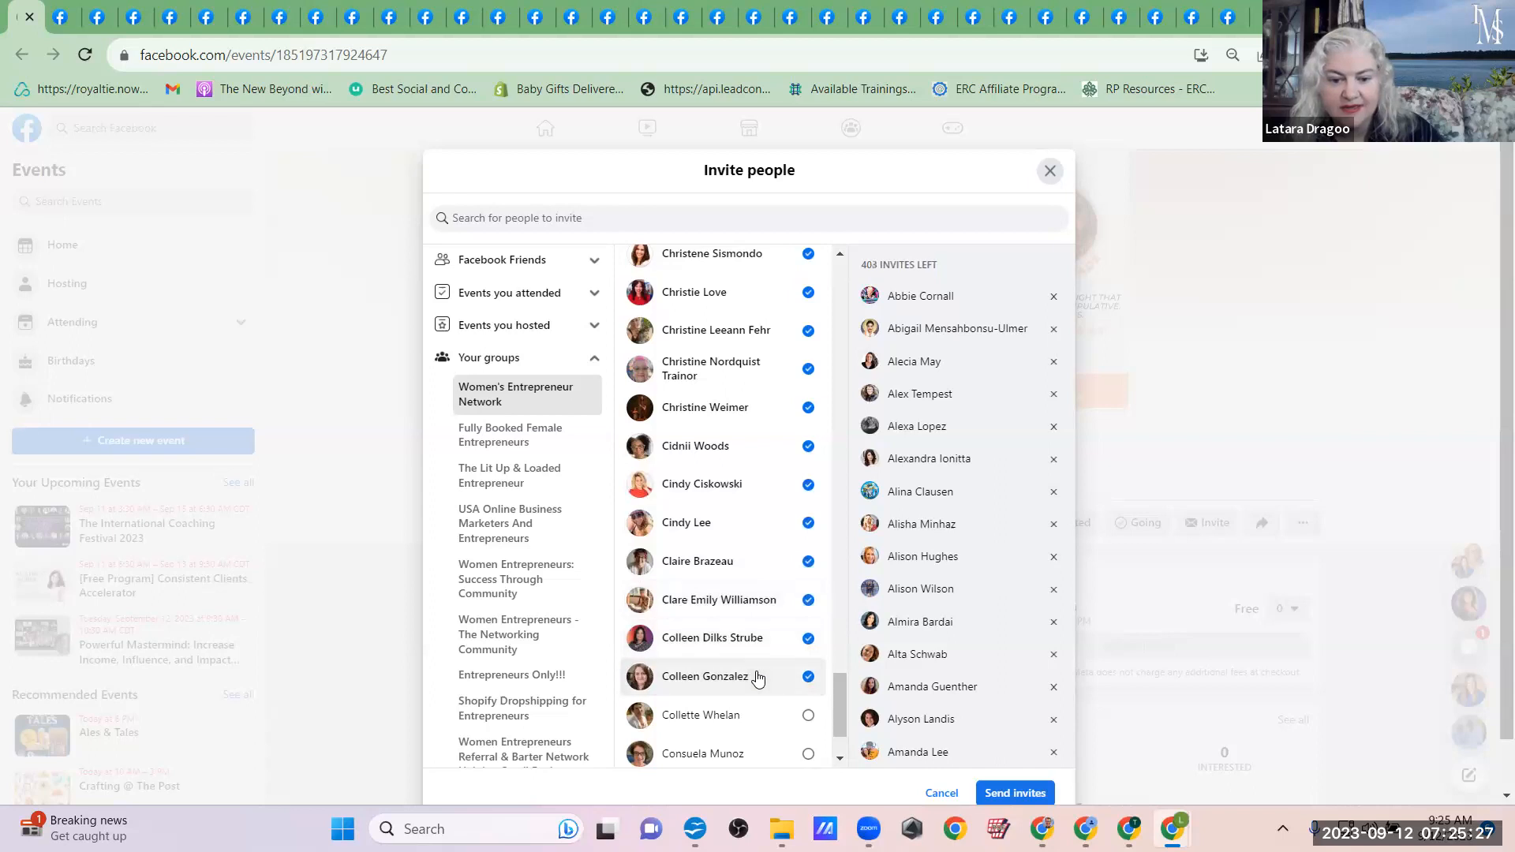
{"action": "scroll", "coordinate": [758, 677], "scroll_direction": "down", "scroll_amount": 2}
{"action": "left_click", "coordinate": [755, 592]}
{"action": "left_click", "coordinate": [753, 641]}
{"action": "left_click", "coordinate": [761, 677]}
{"action": "left_click", "coordinate": [769, 715]}
{"action": "left_click", "coordinate": [738, 754]}
Step: Add the Women's Entrepreneur Network members whose first names begin with D, plus the first E names, to the invitees
{"action": "scroll", "coordinate": [742, 749], "scroll_direction": "down", "scroll_amount": 4}
{"action": "scroll", "coordinate": [742, 710], "scroll_direction": "down", "scroll_amount": 1}
{"action": "left_click", "coordinate": [740, 433]}
{"action": "left_click", "coordinate": [737, 471]}
{"action": "left_click", "coordinate": [736, 509]}
{"action": "left_click", "coordinate": [734, 552]}
{"action": "left_click", "coordinate": [737, 590]}
{"action": "left_click", "coordinate": [741, 627]}
{"action": "left_click", "coordinate": [749, 665]}
{"action": "left_click", "coordinate": [757, 740]}
{"action": "scroll", "coordinate": [761, 737], "scroll_direction": "down", "scroll_amount": 5}
{"action": "left_click", "coordinate": [738, 310]}
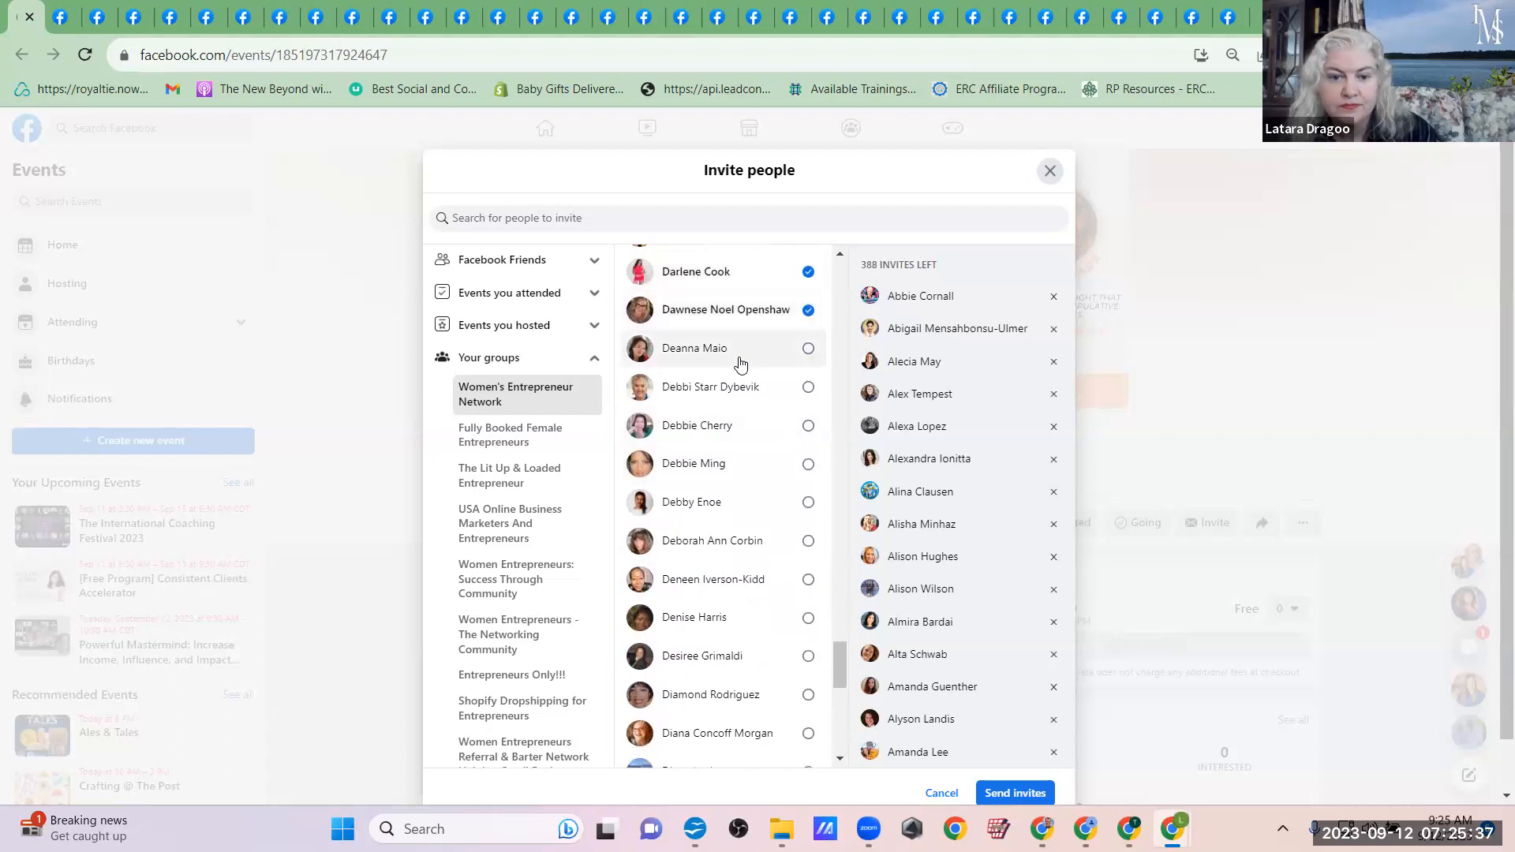
{"action": "left_click", "coordinate": [740, 355]}
{"action": "left_click", "coordinate": [742, 391]}
{"action": "left_click", "coordinate": [744, 430]}
{"action": "left_click", "coordinate": [744, 467]}
{"action": "left_click", "coordinate": [744, 505]}
{"action": "left_click", "coordinate": [745, 544]}
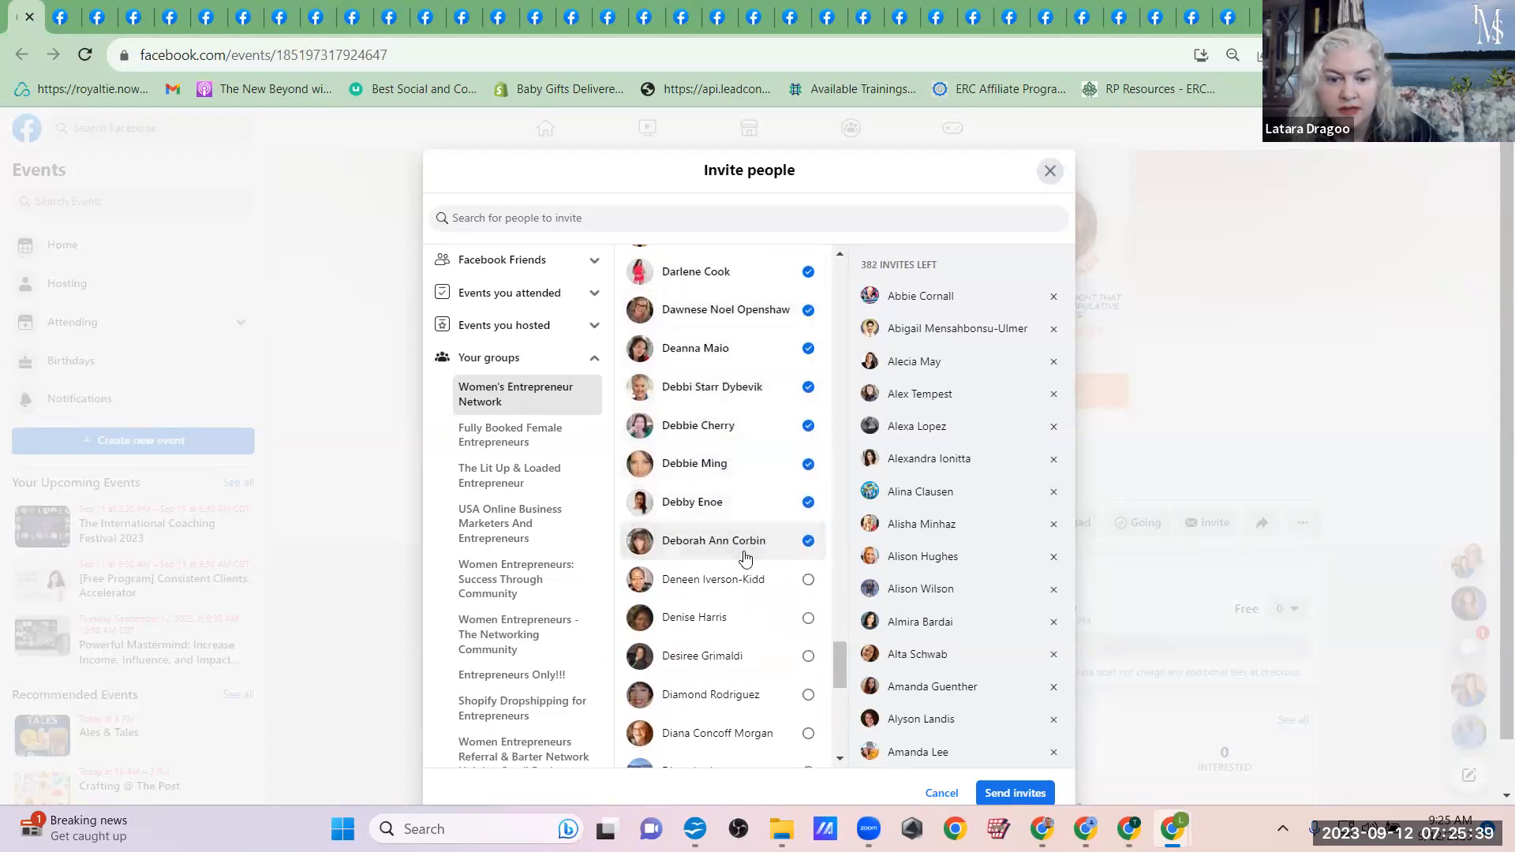
{"action": "left_click", "coordinate": [748, 584]}
{"action": "left_click", "coordinate": [747, 621]}
{"action": "left_click", "coordinate": [751, 661]}
{"action": "left_click", "coordinate": [757, 728]}
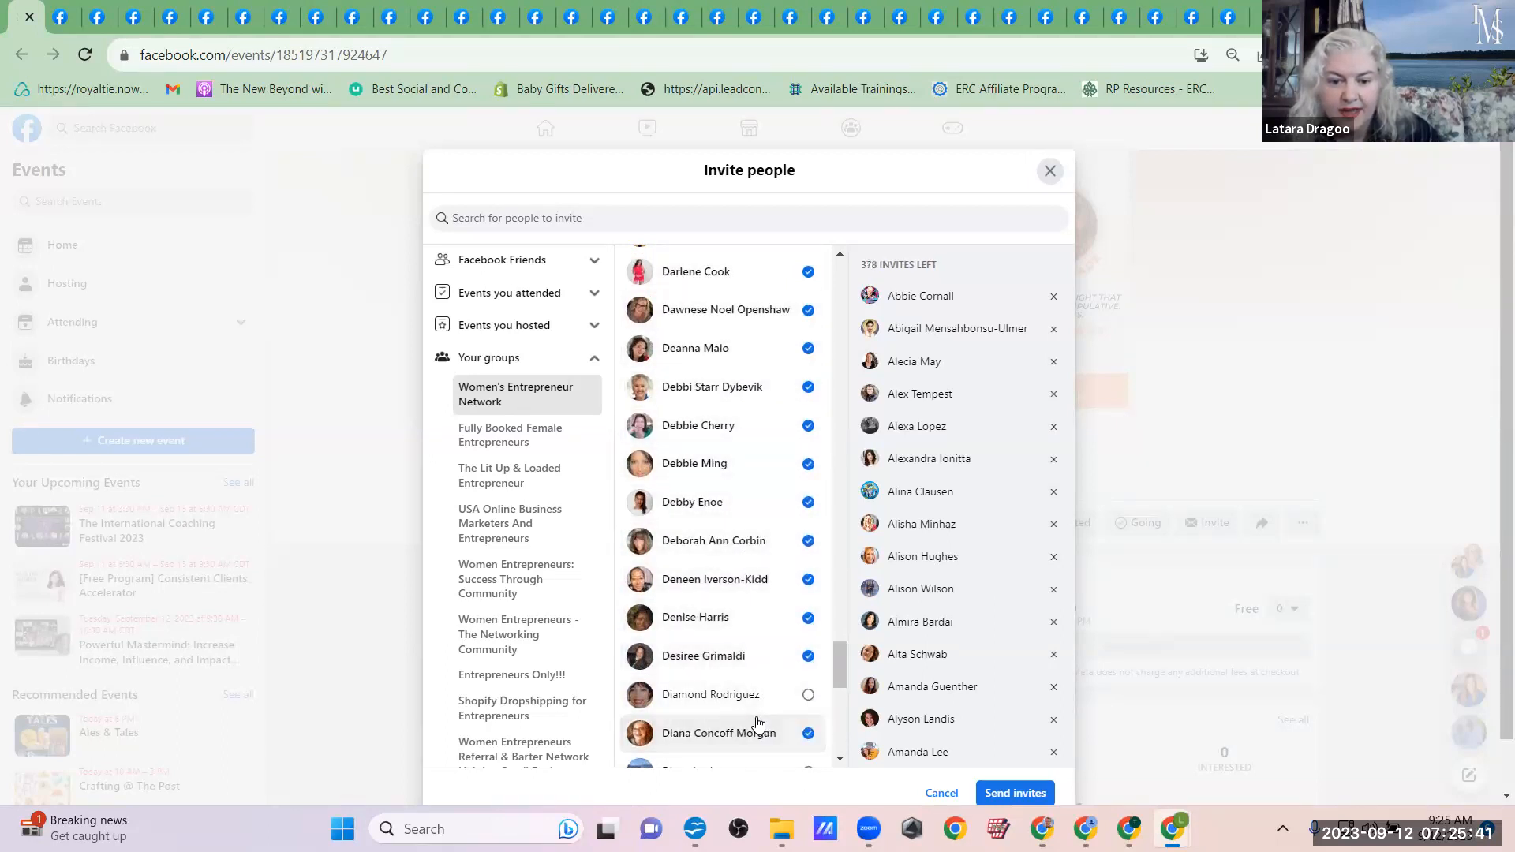
{"action": "left_click", "coordinate": [751, 694]}
{"action": "scroll", "coordinate": [757, 698], "scroll_direction": "down", "scroll_amount": 5}
{"action": "left_click", "coordinate": [742, 414]}
{"action": "left_click", "coordinate": [743, 452]}
{"action": "left_click", "coordinate": [744, 489]}
{"action": "left_click", "coordinate": [745, 527]}
{"action": "left_click", "coordinate": [745, 566]}
{"action": "left_click", "coordinate": [746, 613]}
{"action": "left_click", "coordinate": [747, 680]}
{"action": "left_click", "coordinate": [748, 718]}
{"action": "left_click", "coordinate": [751, 757]}
Step: Add the remaining Women's Entrepreneur Network members whose first names begin with E to the event invitees
{"action": "scroll", "coordinate": [751, 750], "scroll_direction": "down", "scroll_amount": 5}
{"action": "scroll", "coordinate": [751, 749], "scroll_direction": "down", "scroll_amount": 2}
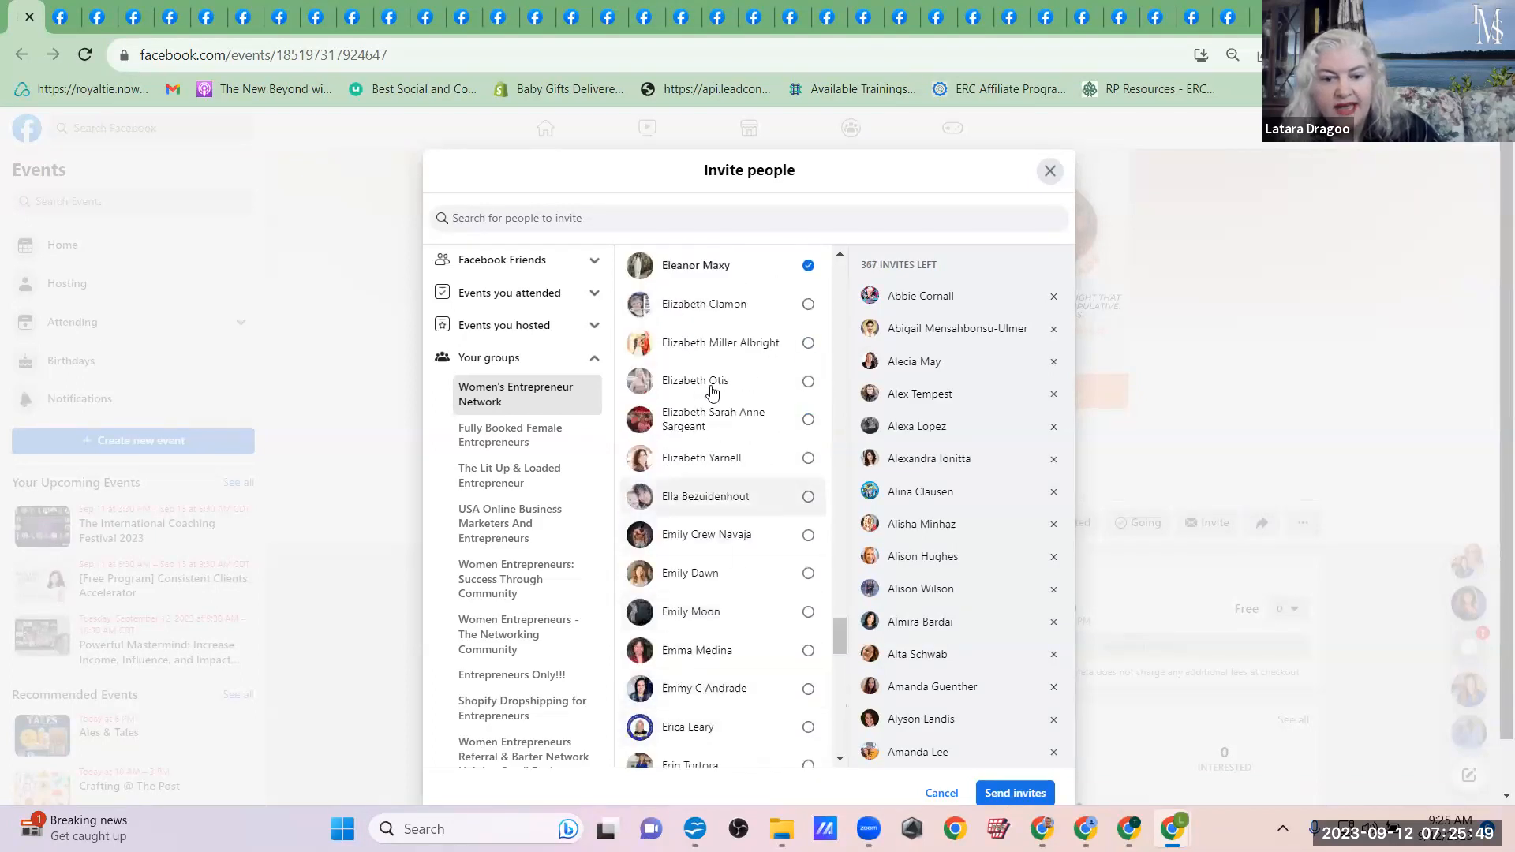
{"action": "left_click", "coordinate": [761, 321]}
{"action": "left_click", "coordinate": [761, 342]}
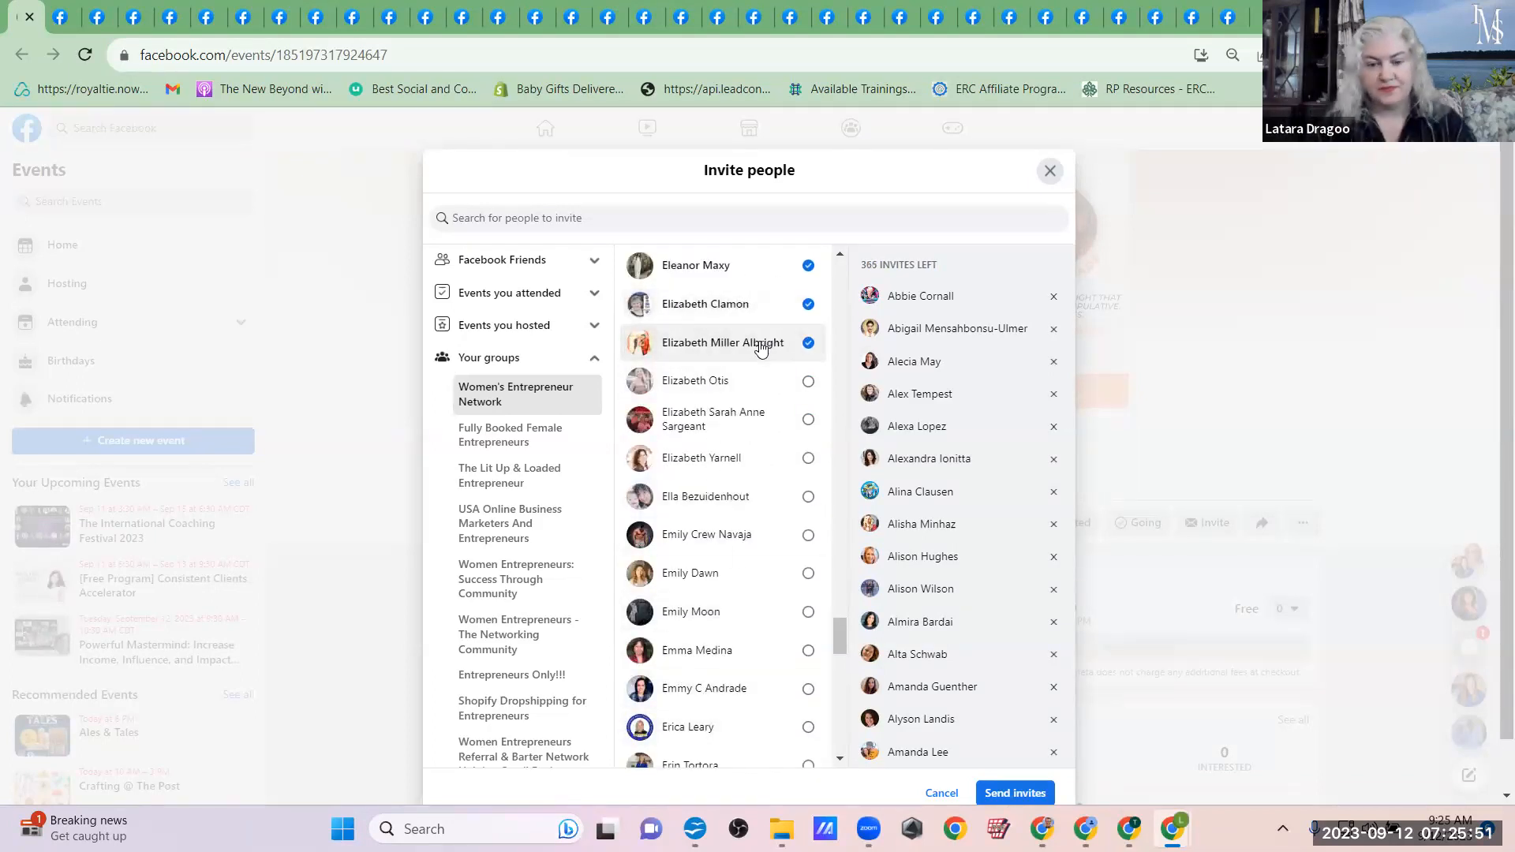
{"action": "left_click", "coordinate": [759, 377]}
{"action": "left_click", "coordinate": [755, 412]}
{"action": "left_click", "coordinate": [759, 460]}
{"action": "left_click", "coordinate": [757, 498]}
{"action": "left_click", "coordinate": [763, 580]}
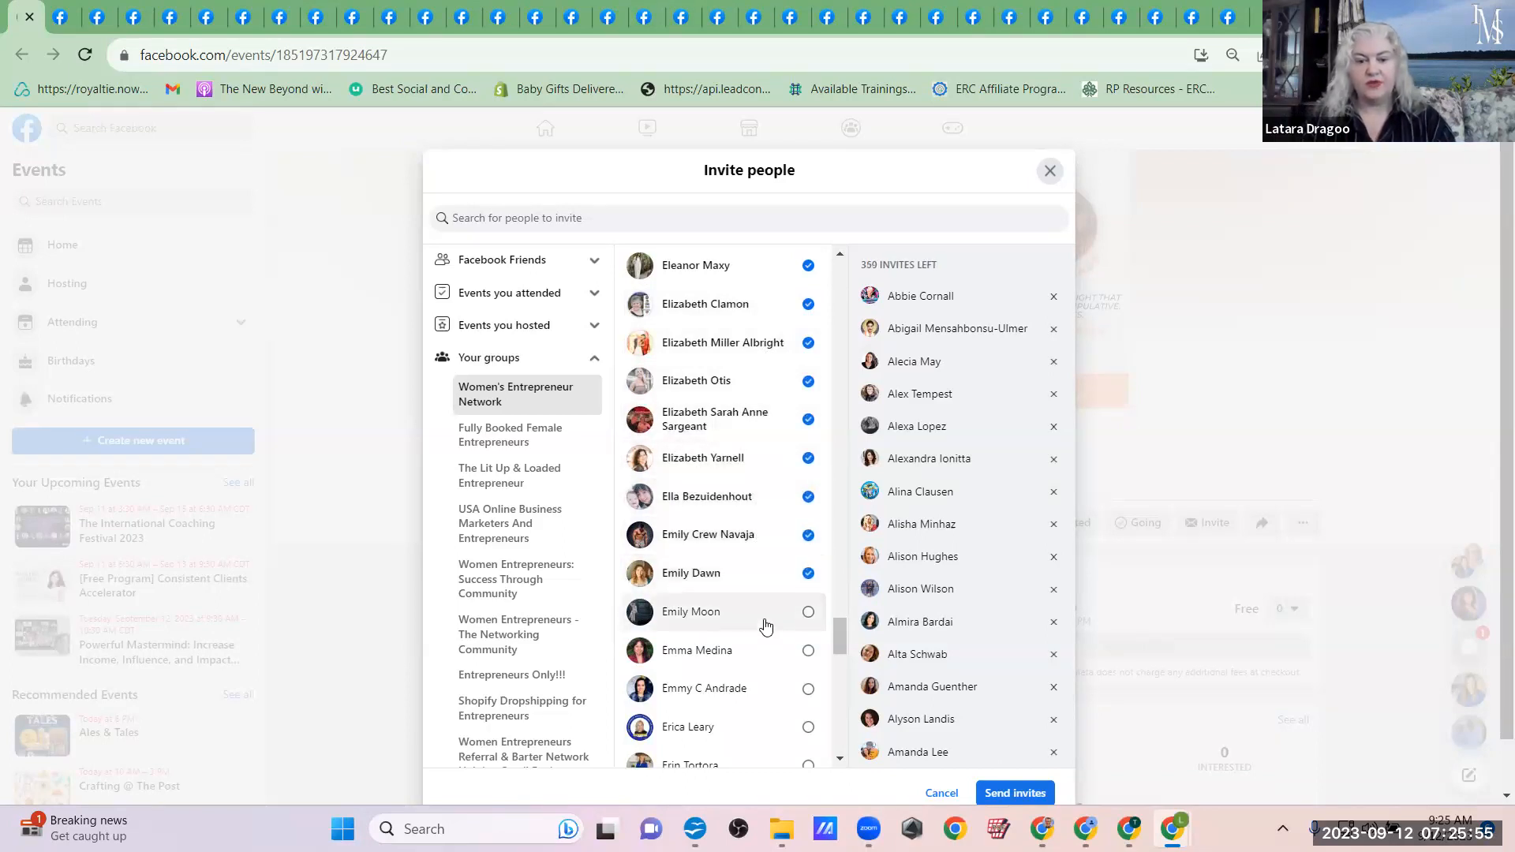
{"action": "left_click", "coordinate": [764, 624]}
{"action": "scroll", "coordinate": [759, 660], "scroll_direction": "down", "scroll_amount": 4}
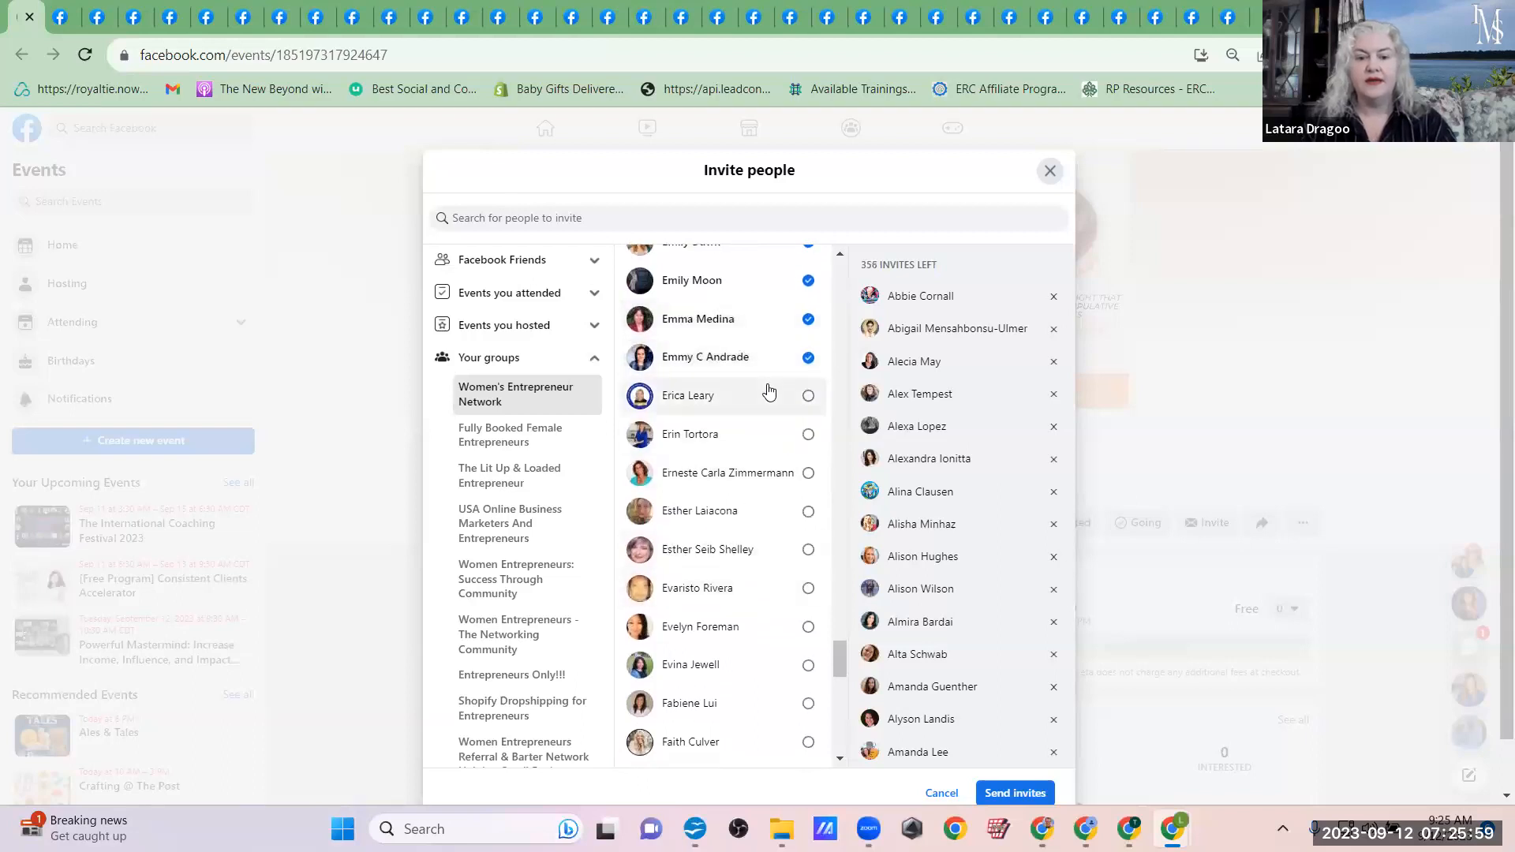
{"action": "left_click", "coordinate": [762, 394]}
{"action": "left_click", "coordinate": [755, 428]}
{"action": "left_click", "coordinate": [757, 514]}
{"action": "left_click", "coordinate": [757, 551]}
{"action": "left_click", "coordinate": [759, 587]}
{"action": "left_click", "coordinate": [761, 627]}
{"action": "left_click", "coordinate": [762, 667]}
Step: Add the Women's Entrepreneur Network members whose first names begin with F to the event invitees
{"action": "left_click", "coordinate": [766, 704]}
{"action": "left_click", "coordinate": [772, 743]}
{"action": "scroll", "coordinate": [772, 745], "scroll_direction": "down", "scroll_amount": 4}
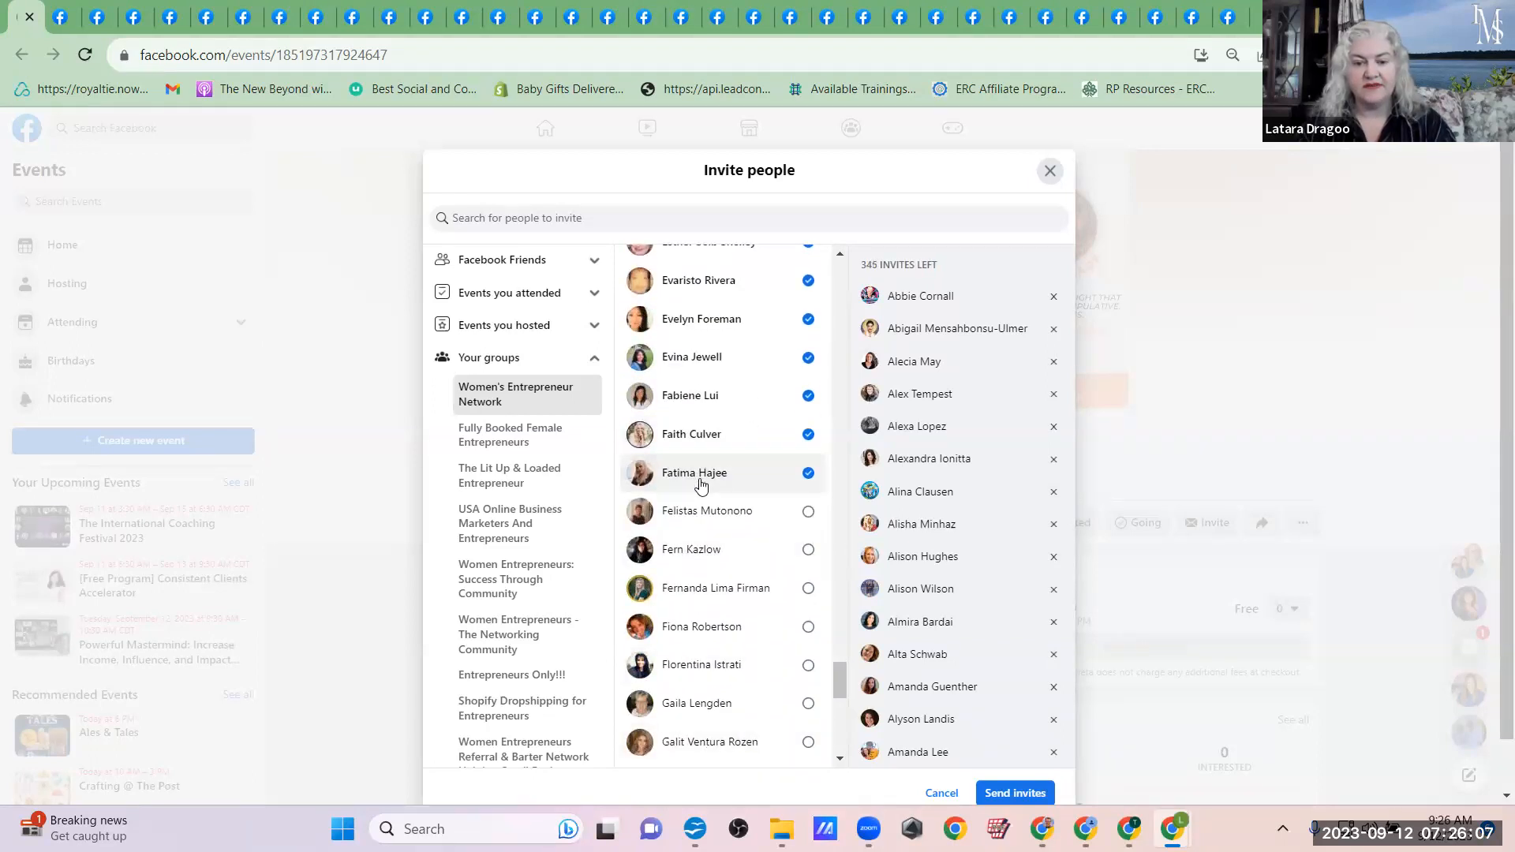
{"action": "left_click", "coordinate": [707, 511]}
{"action": "left_click", "coordinate": [723, 549]}
{"action": "left_click", "coordinate": [739, 588]}
{"action": "left_click", "coordinate": [750, 628]}
{"action": "left_click", "coordinate": [759, 669]}
Step: Add the Women's Entrepreneur Network members whose first names begin with G to the event invitees
{"action": "left_click", "coordinate": [762, 707]}
{"action": "left_click", "coordinate": [764, 746]}
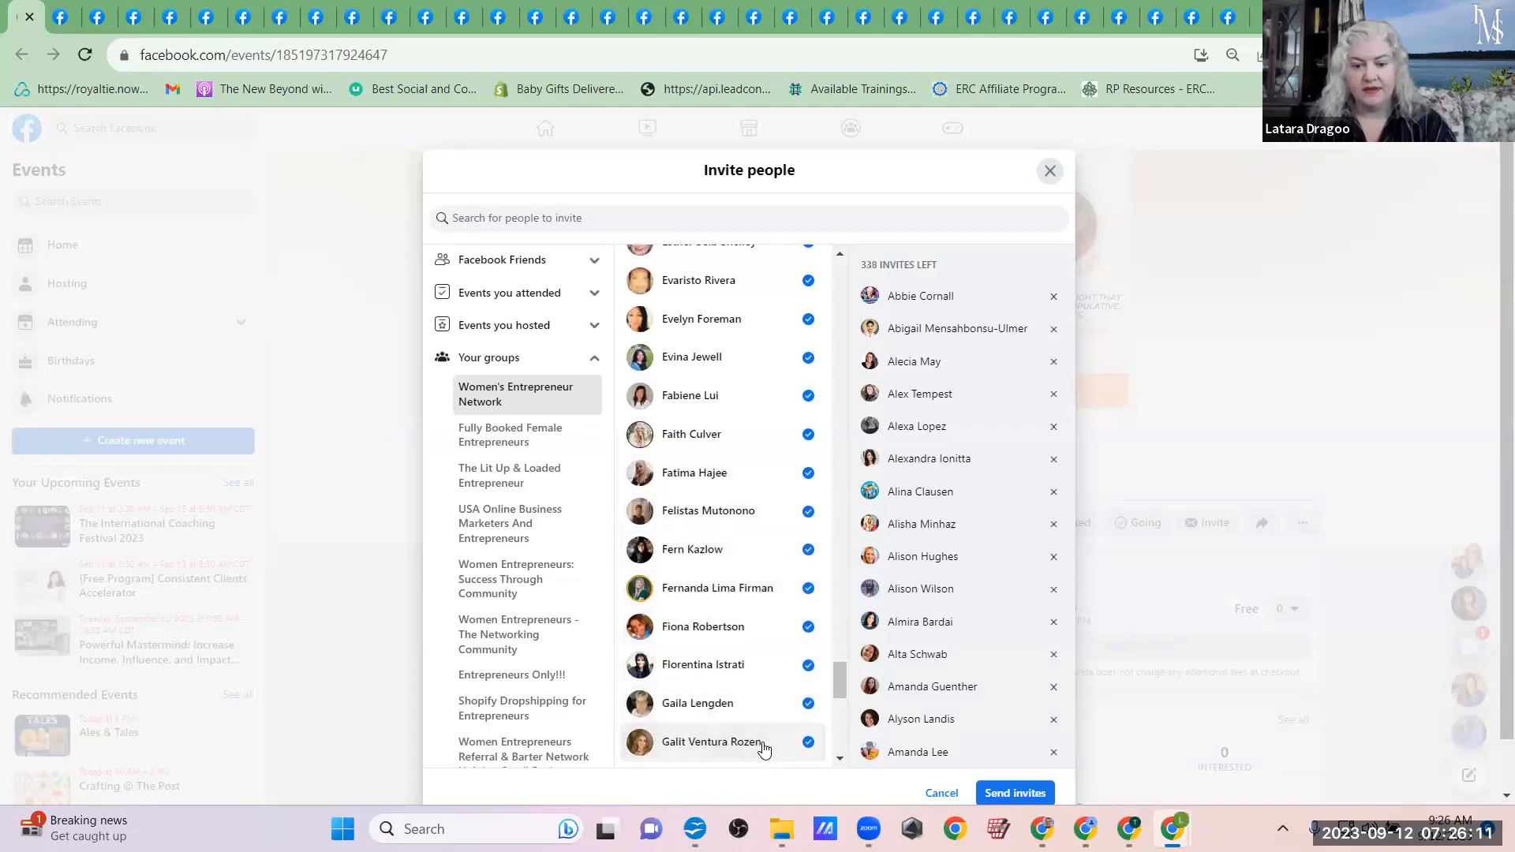
{"action": "scroll", "coordinate": [763, 748], "scroll_direction": "down", "scroll_amount": 6}
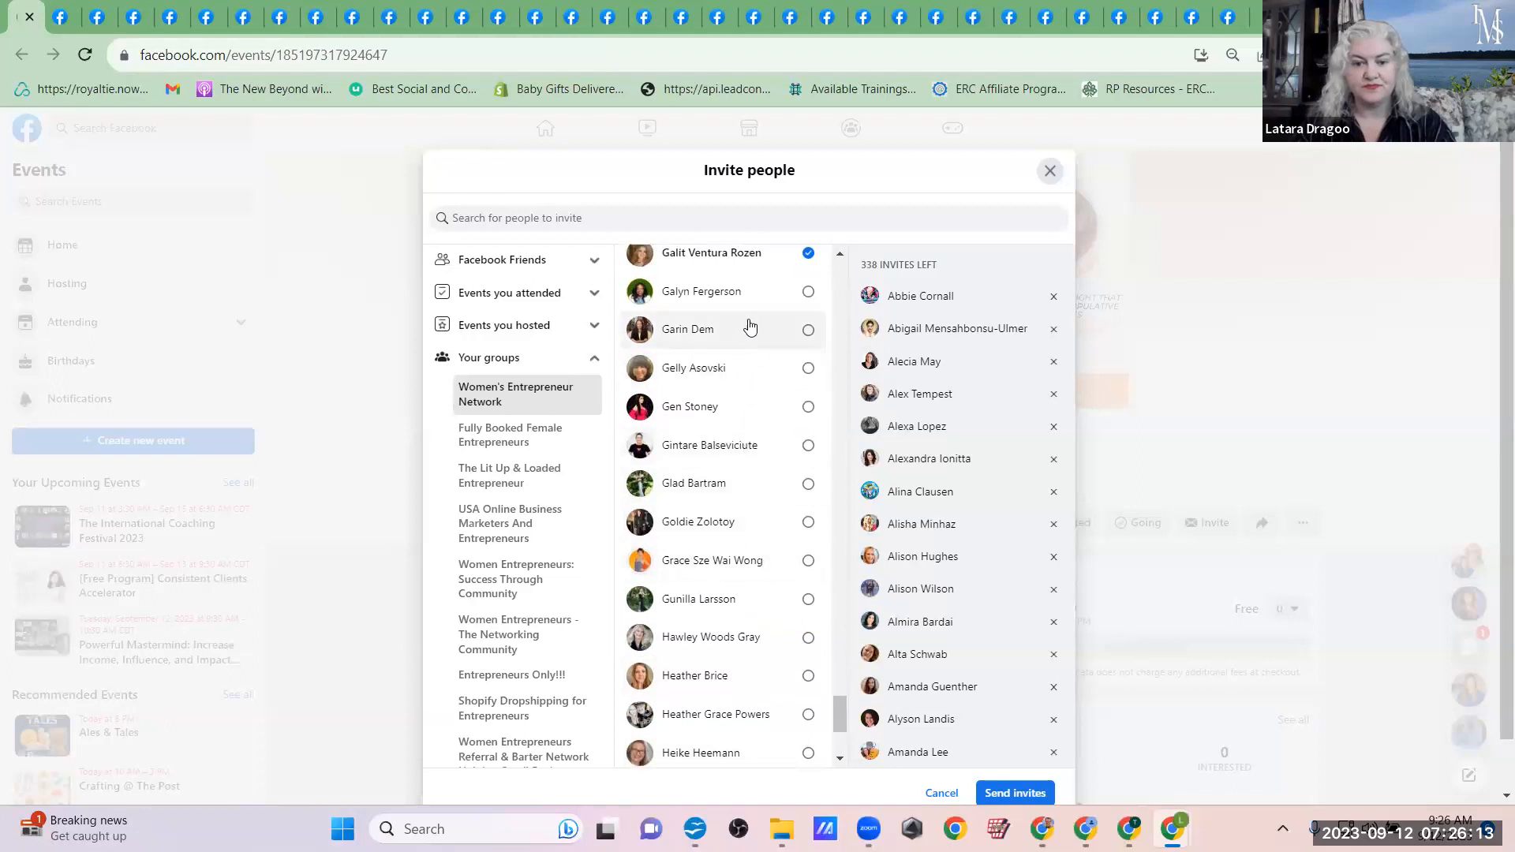
{"action": "left_click", "coordinate": [748, 293]}
{"action": "left_click", "coordinate": [746, 329]}
{"action": "left_click", "coordinate": [746, 368]}
{"action": "left_click", "coordinate": [747, 407]}
{"action": "left_click", "coordinate": [745, 445]}
{"action": "left_click", "coordinate": [745, 482]}
{"action": "left_click", "coordinate": [746, 522]}
{"action": "left_click", "coordinate": [747, 562]}
{"action": "left_click", "coordinate": [746, 599]}
Step: Add the Women's Entrepreneur Network members whose first names begin with H to the event invitees
{"action": "left_click", "coordinate": [746, 638]}
{"action": "left_click", "coordinate": [746, 676]}
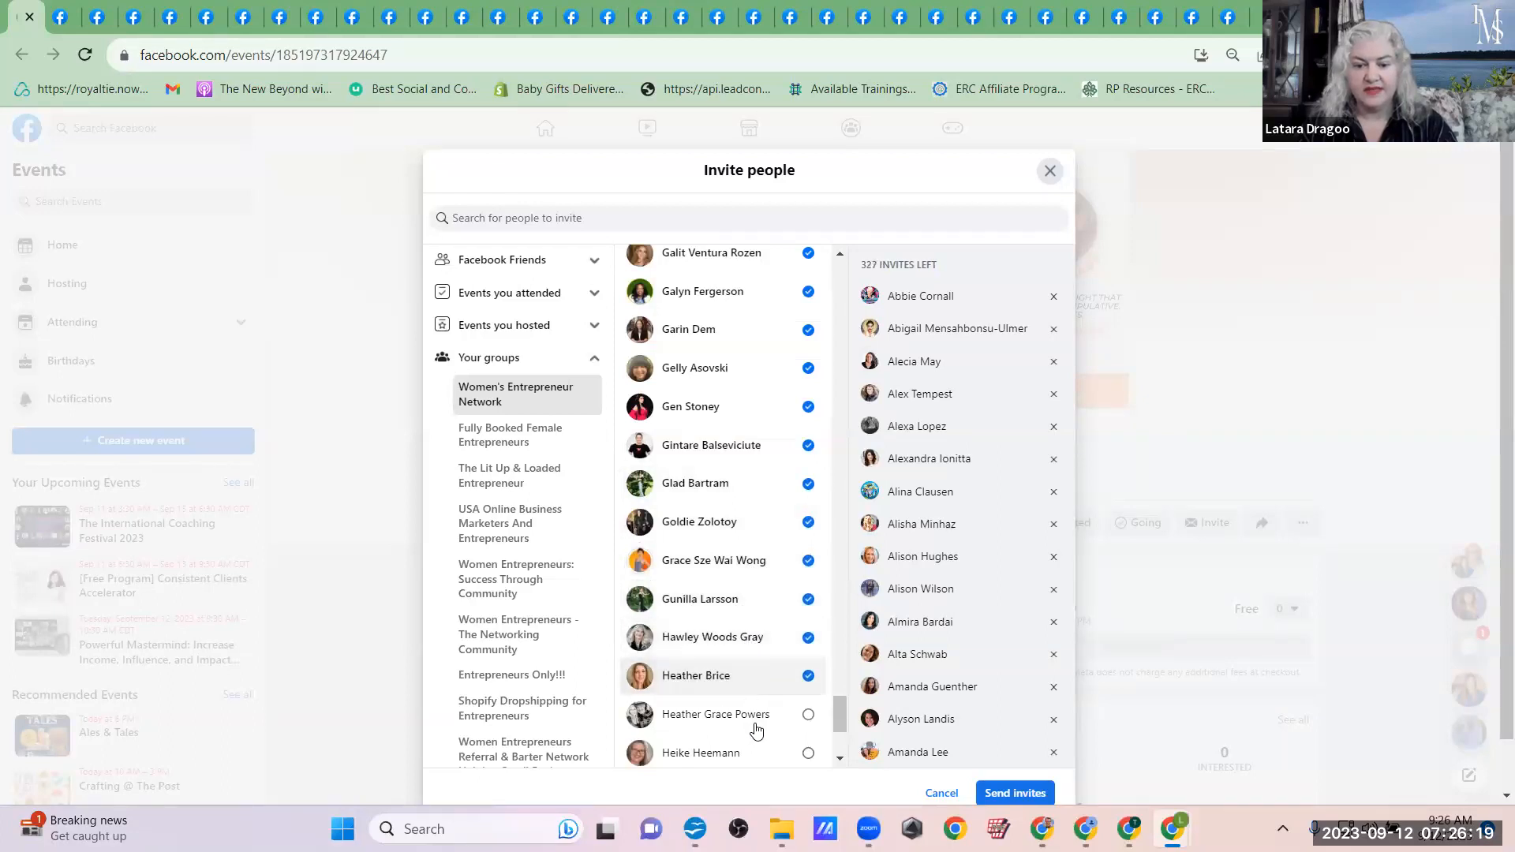
{"action": "left_click", "coordinate": [756, 730]}
{"action": "left_click", "coordinate": [758, 756]}
{"action": "scroll", "coordinate": [758, 759], "scroll_direction": "down", "scroll_amount": 3}
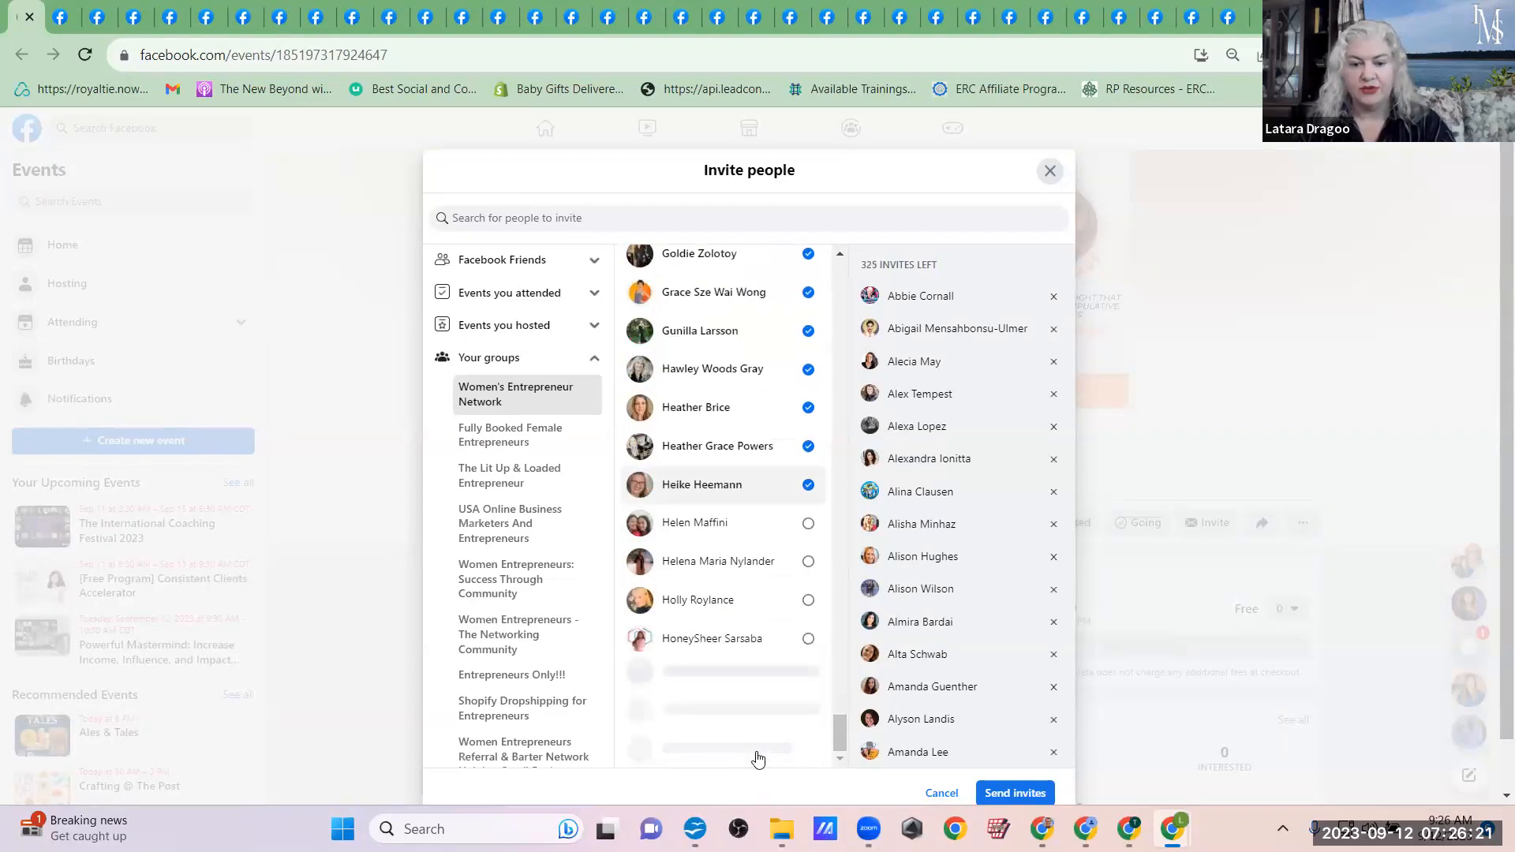
{"action": "left_click", "coordinate": [721, 524]}
{"action": "left_click", "coordinate": [720, 560]}
{"action": "left_click", "coordinate": [725, 598]}
{"action": "left_click", "coordinate": [726, 638]}
Step: Add the Women's Entrepreneur Network members whose first names begin with I, plus the first J name, to the invitees
{"action": "left_click", "coordinate": [730, 676]}
{"action": "left_click", "coordinate": [738, 715]}
{"action": "left_click", "coordinate": [742, 751]}
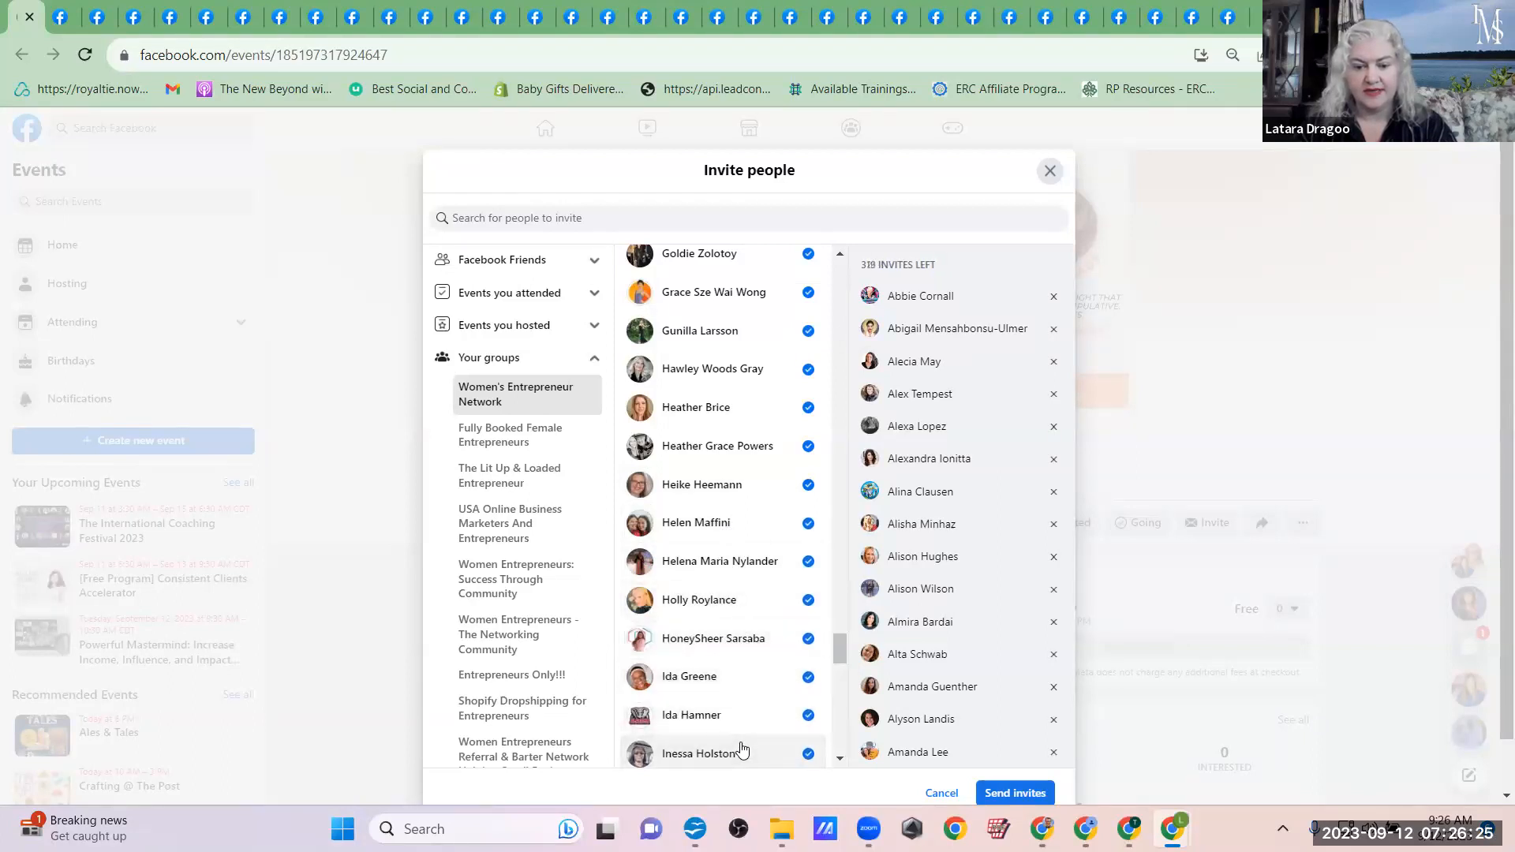
{"action": "scroll", "coordinate": [742, 749], "scroll_direction": "down", "scroll_amount": 5}
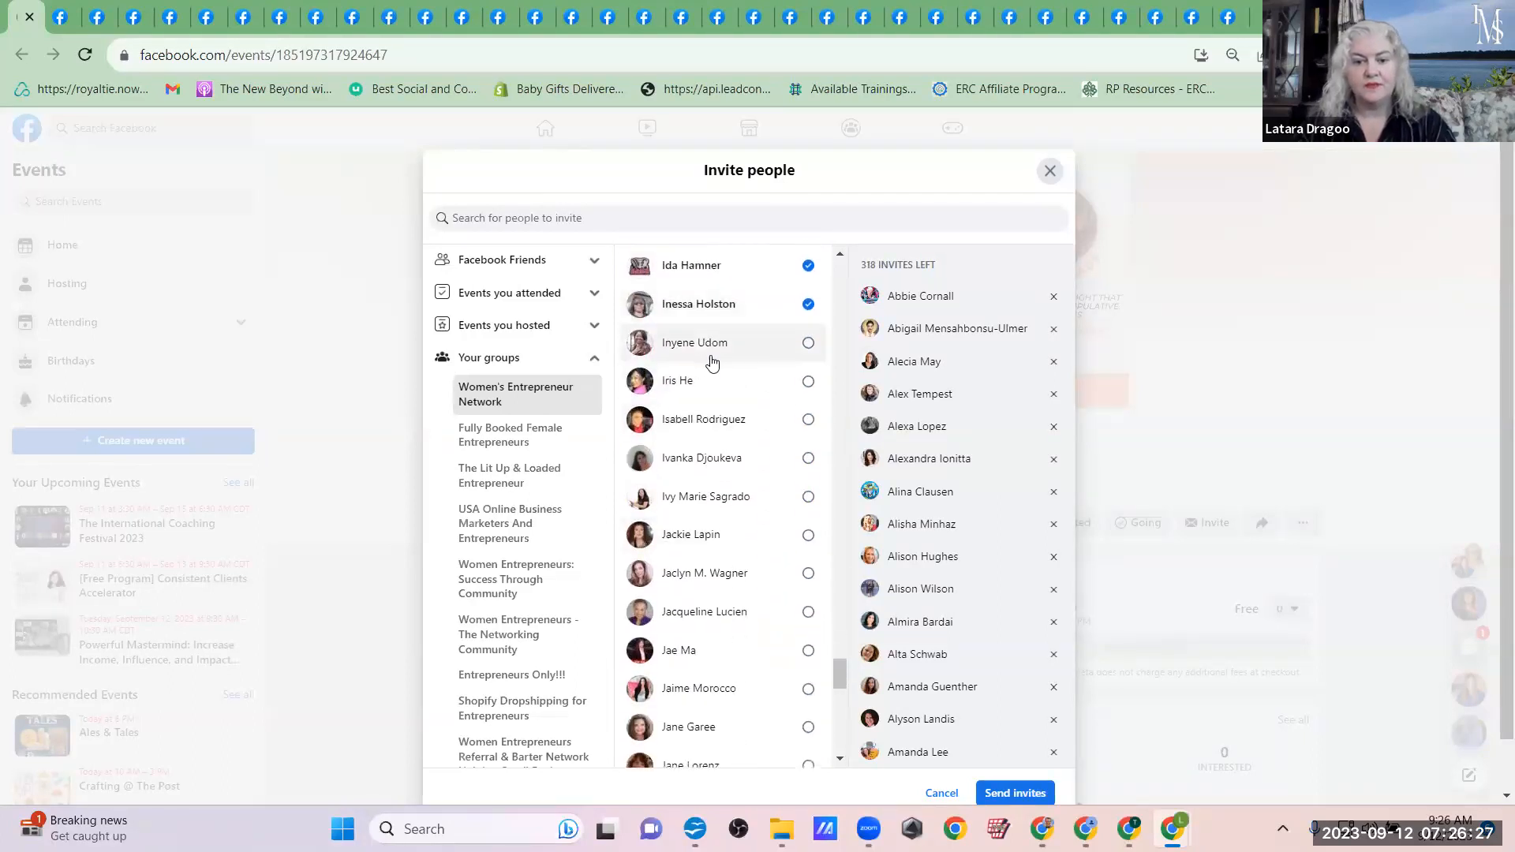
{"action": "left_click", "coordinate": [702, 344]}
{"action": "left_click", "coordinate": [712, 384]}
{"action": "left_click", "coordinate": [713, 418]}
{"action": "left_click", "coordinate": [721, 458]}
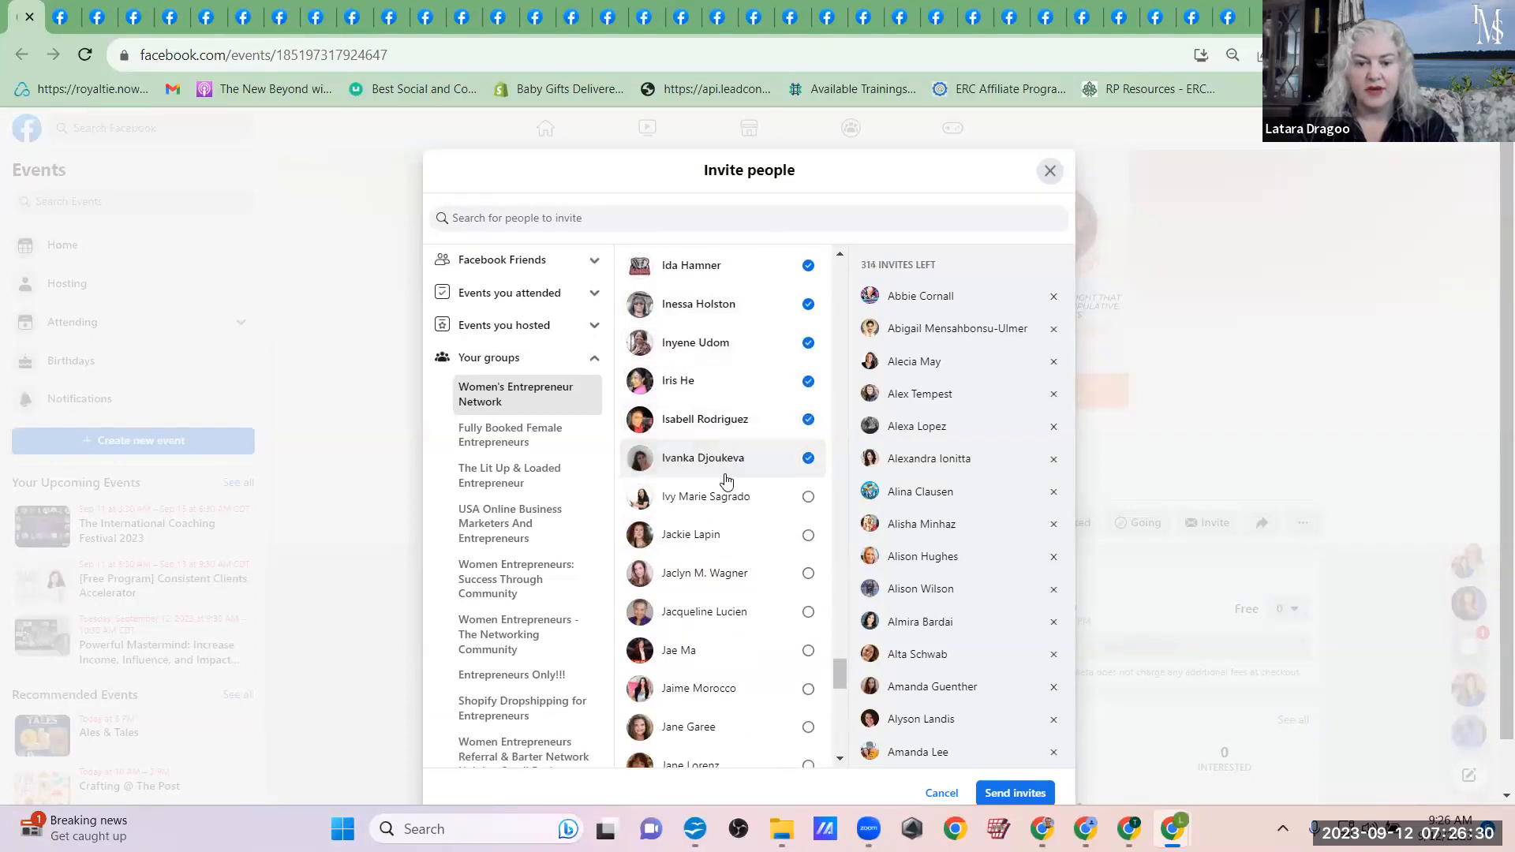
Step: Add the remaining Women's Entrepreneur Network members whose first names begin with Ja to the event invitees
{"action": "left_click", "coordinate": [722, 574]}
{"action": "left_click", "coordinate": [737, 650]}
{"action": "left_click", "coordinate": [741, 687]}
{"action": "left_click", "coordinate": [744, 727]}
{"action": "left_click", "coordinate": [746, 759]}
{"action": "scroll", "coordinate": [746, 758], "scroll_direction": "down", "scroll_amount": 5}
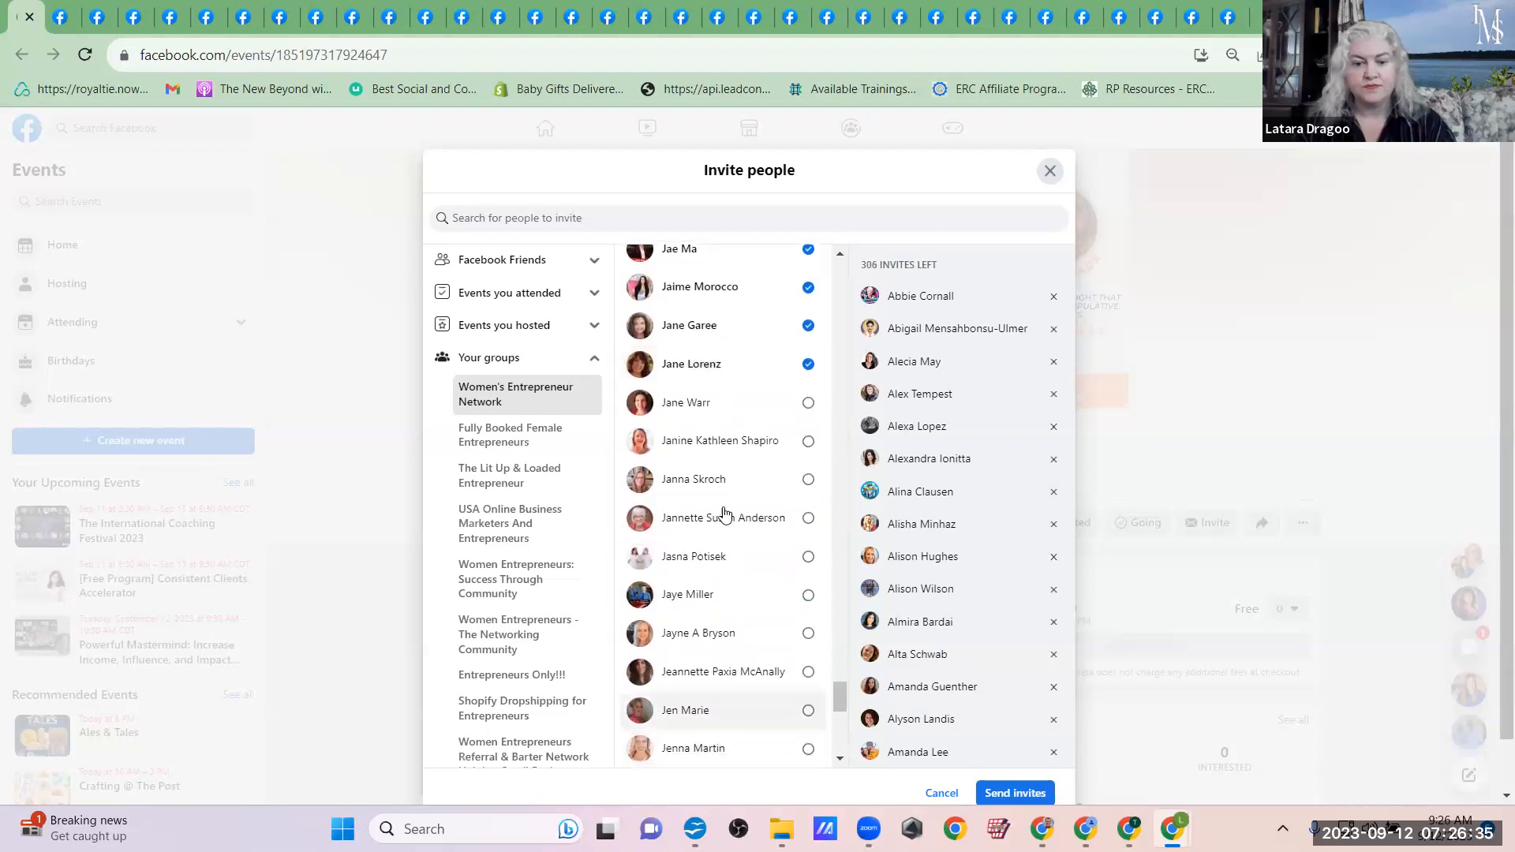
{"action": "left_click", "coordinate": [730, 404]}
{"action": "left_click", "coordinate": [724, 483]}
{"action": "left_click", "coordinate": [726, 519]}
{"action": "left_click", "coordinate": [737, 568]}
{"action": "left_click", "coordinate": [740, 601]}
{"action": "left_click", "coordinate": [745, 636]}
Step: Add the Women's Entrepreneur Network members whose first names begin with Je to the event invitees
{"action": "left_click", "coordinate": [751, 710]}
{"action": "left_click", "coordinate": [753, 679]}
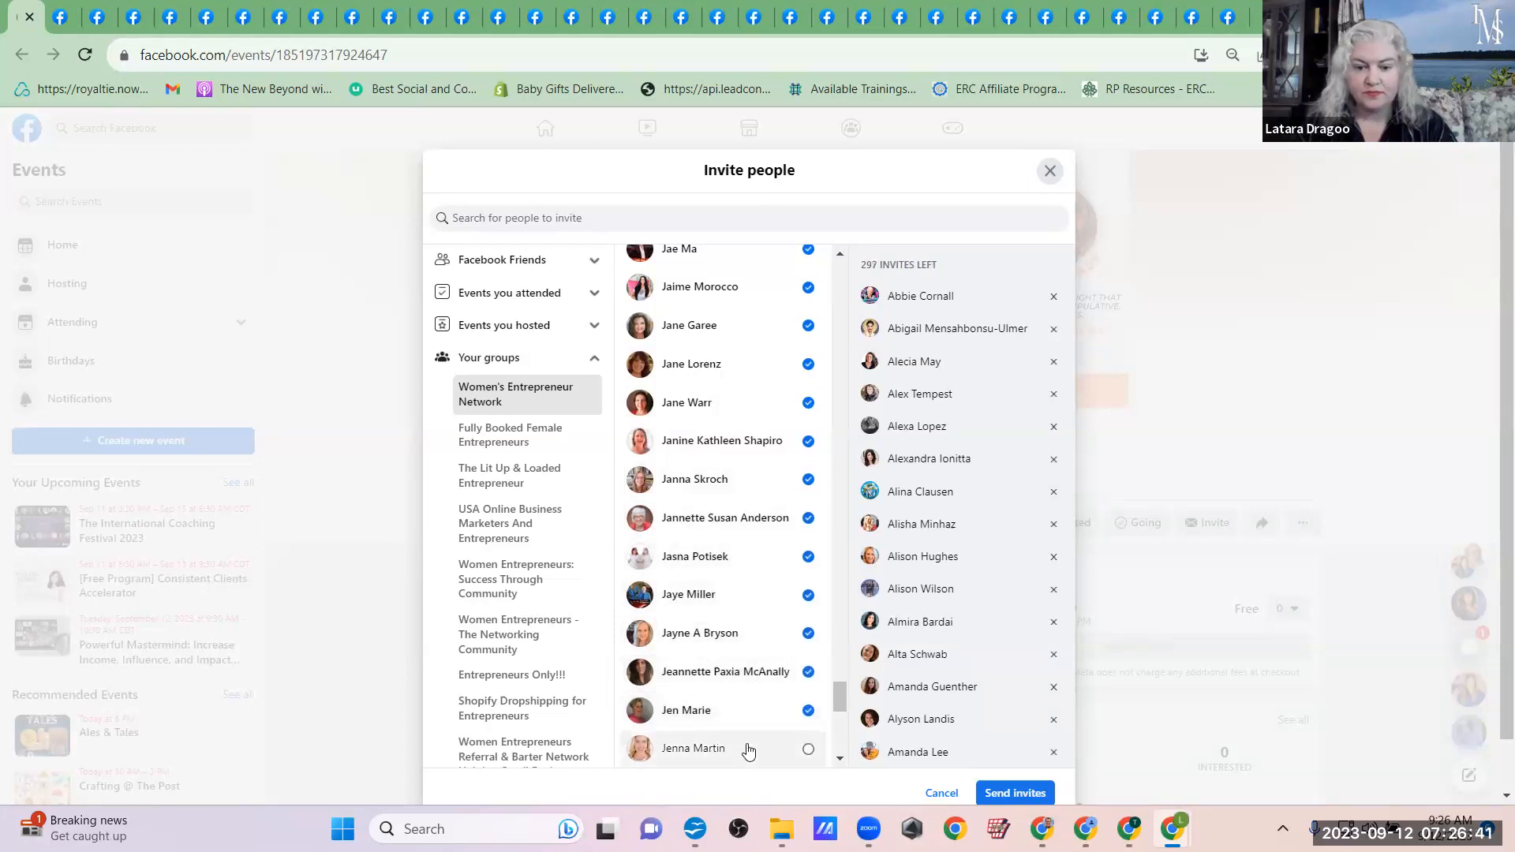
{"action": "scroll", "coordinate": [748, 750], "scroll_direction": "down", "scroll_amount": 3}
{"action": "left_click", "coordinate": [714, 514]}
{"action": "left_click", "coordinate": [714, 554]}
{"action": "left_click", "coordinate": [712, 591]}
{"action": "left_click", "coordinate": [714, 629]}
{"action": "left_click", "coordinate": [718, 668]}
{"action": "left_click", "coordinate": [717, 706]}
{"action": "left_click", "coordinate": [716, 746]}
{"action": "scroll", "coordinate": [714, 746], "scroll_direction": "down", "scroll_amount": 5}
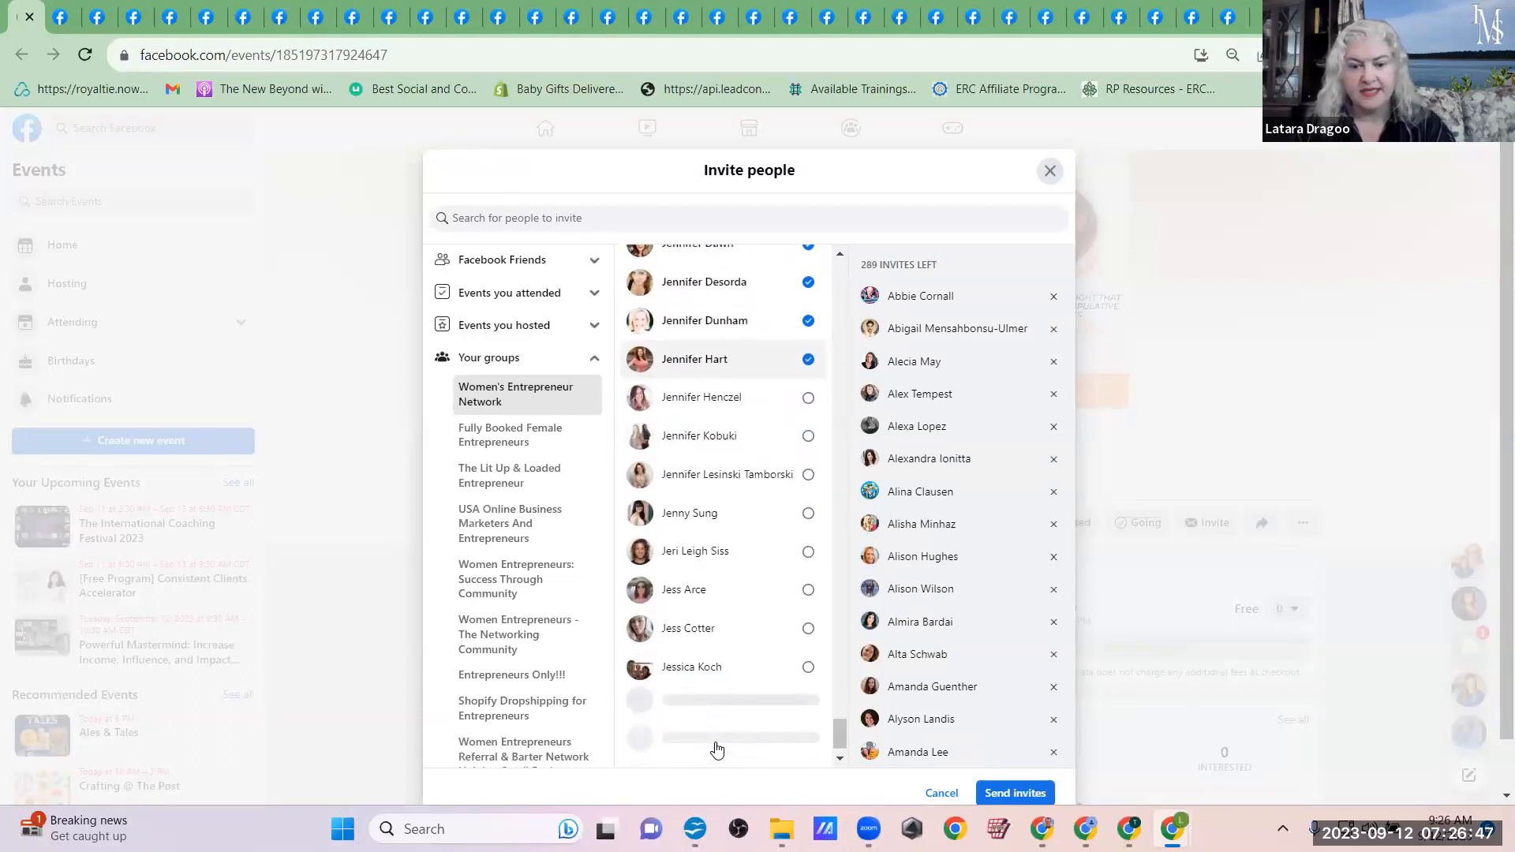
{"action": "left_click", "coordinate": [732, 388]}
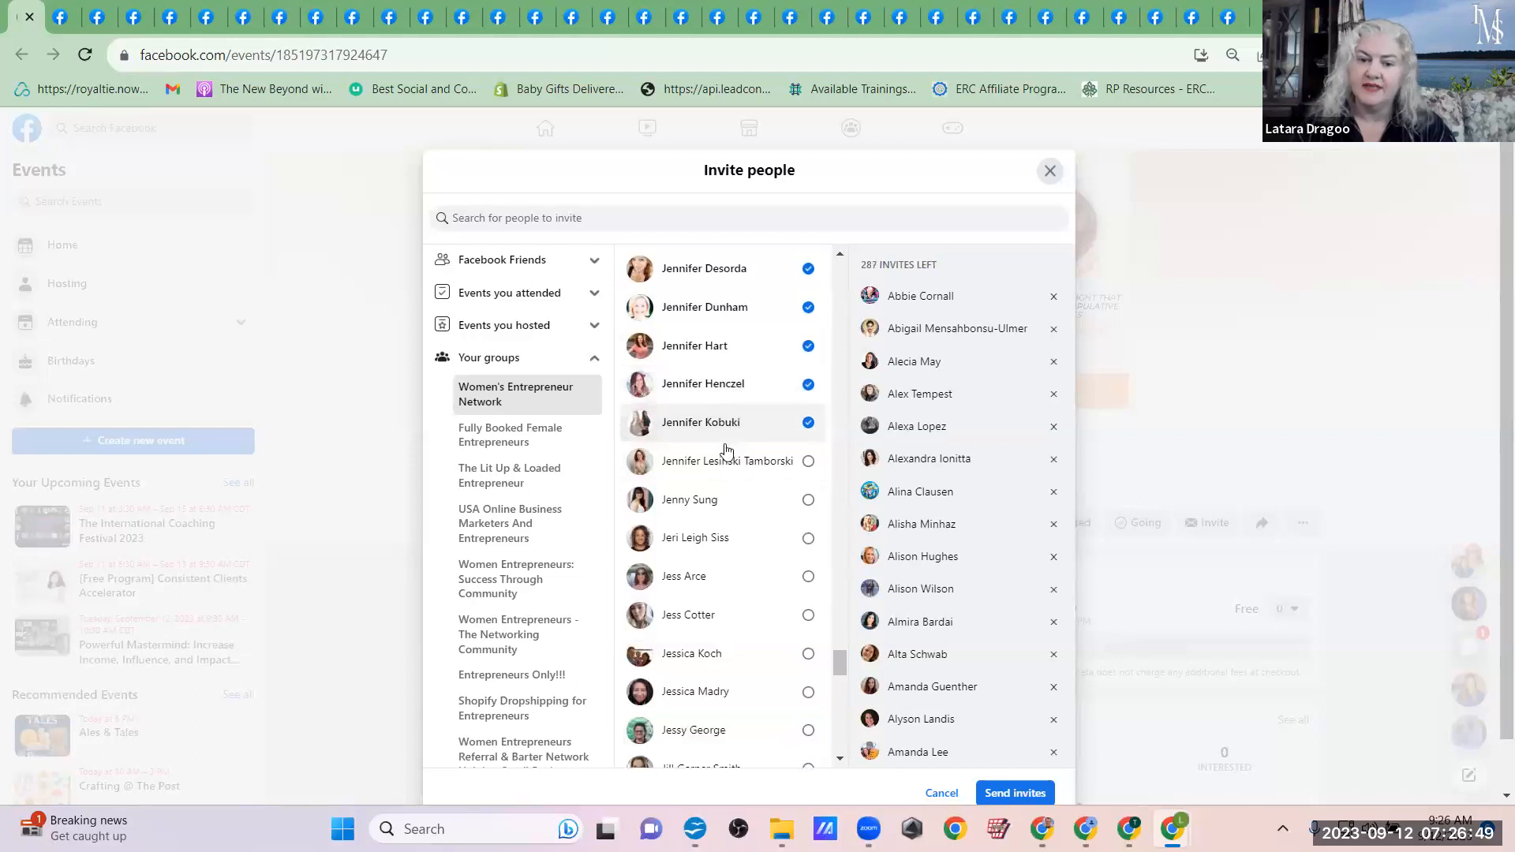
{"action": "left_click", "coordinate": [726, 456]}
{"action": "left_click", "coordinate": [721, 538]}
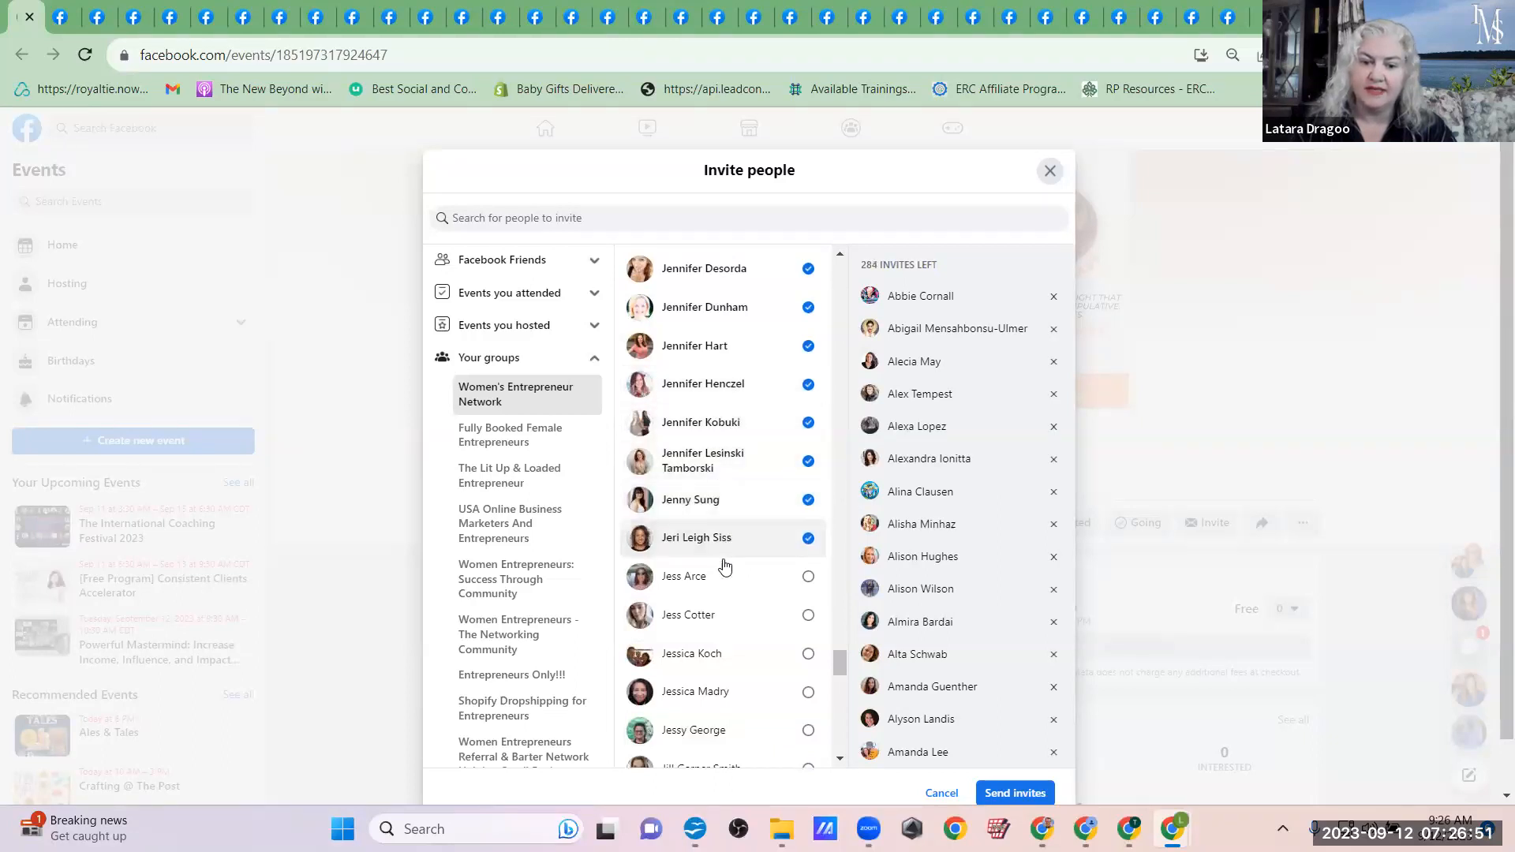
{"action": "left_click", "coordinate": [720, 578]}
{"action": "left_click", "coordinate": [722, 653]}
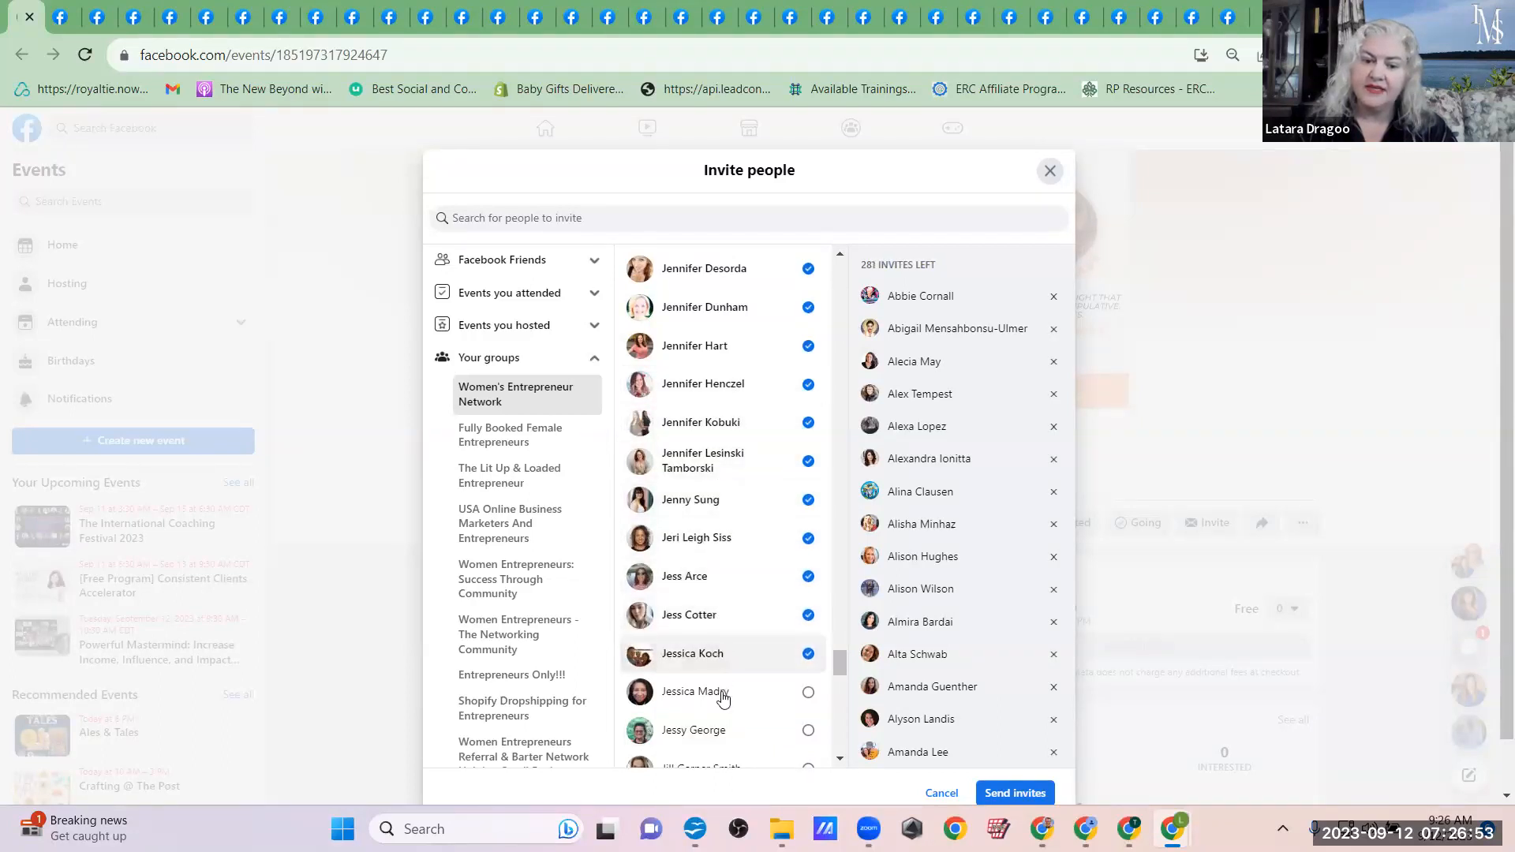
{"action": "left_click", "coordinate": [722, 692]}
{"action": "scroll", "coordinate": [724, 729], "scroll_direction": "down", "scroll_amount": 5}
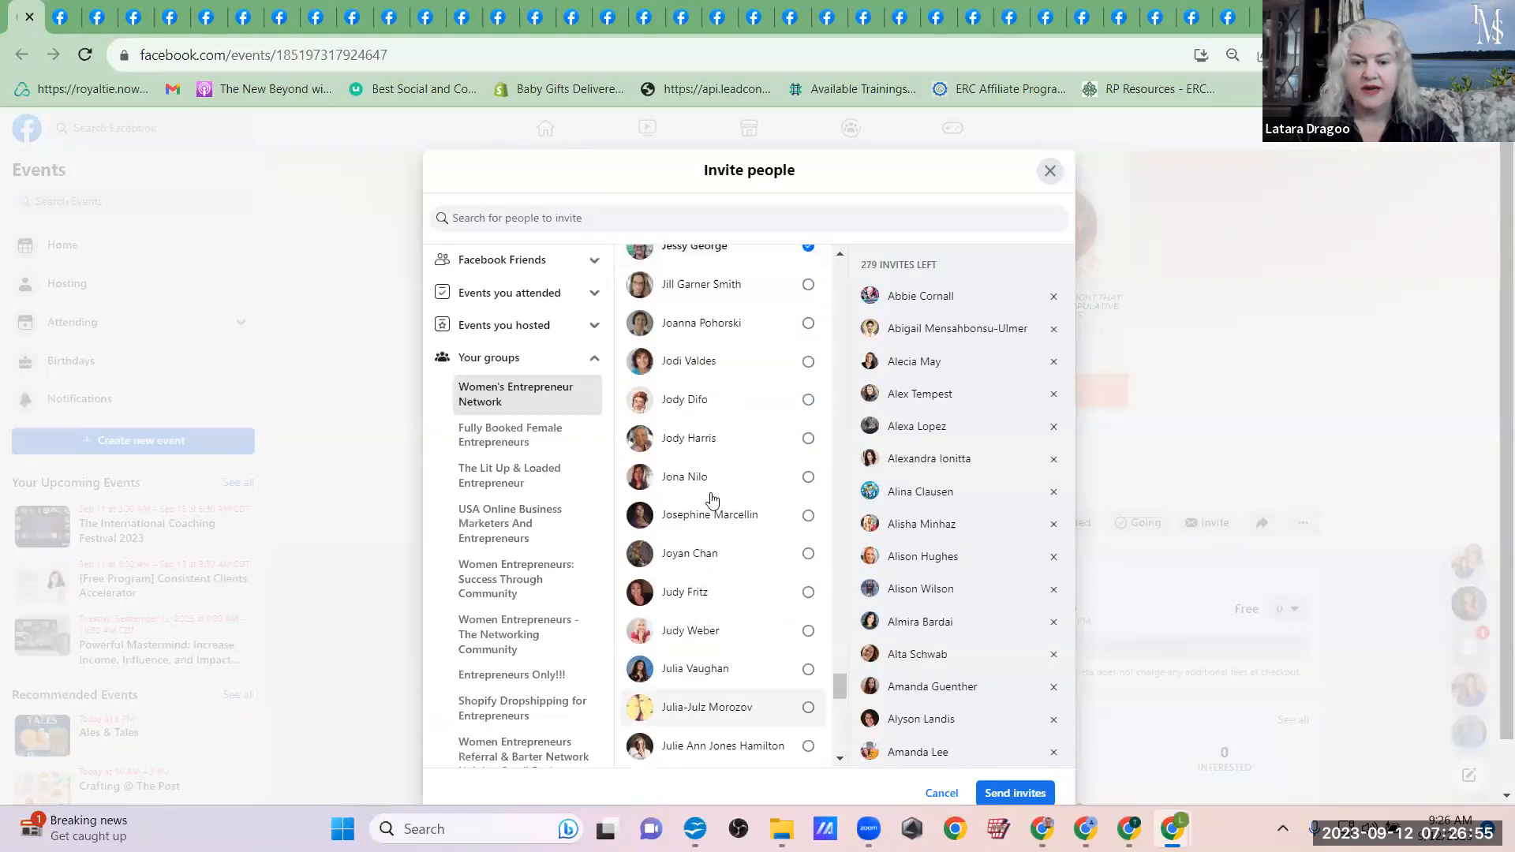
Step: Add the Women's Entrepreneur Network members whose first names run from Ji through Ju to the event invitees
{"action": "left_click", "coordinate": [710, 284]}
{"action": "left_click", "coordinate": [710, 324]}
{"action": "left_click", "coordinate": [710, 361]}
{"action": "left_click", "coordinate": [712, 400]}
{"action": "left_click", "coordinate": [714, 442]}
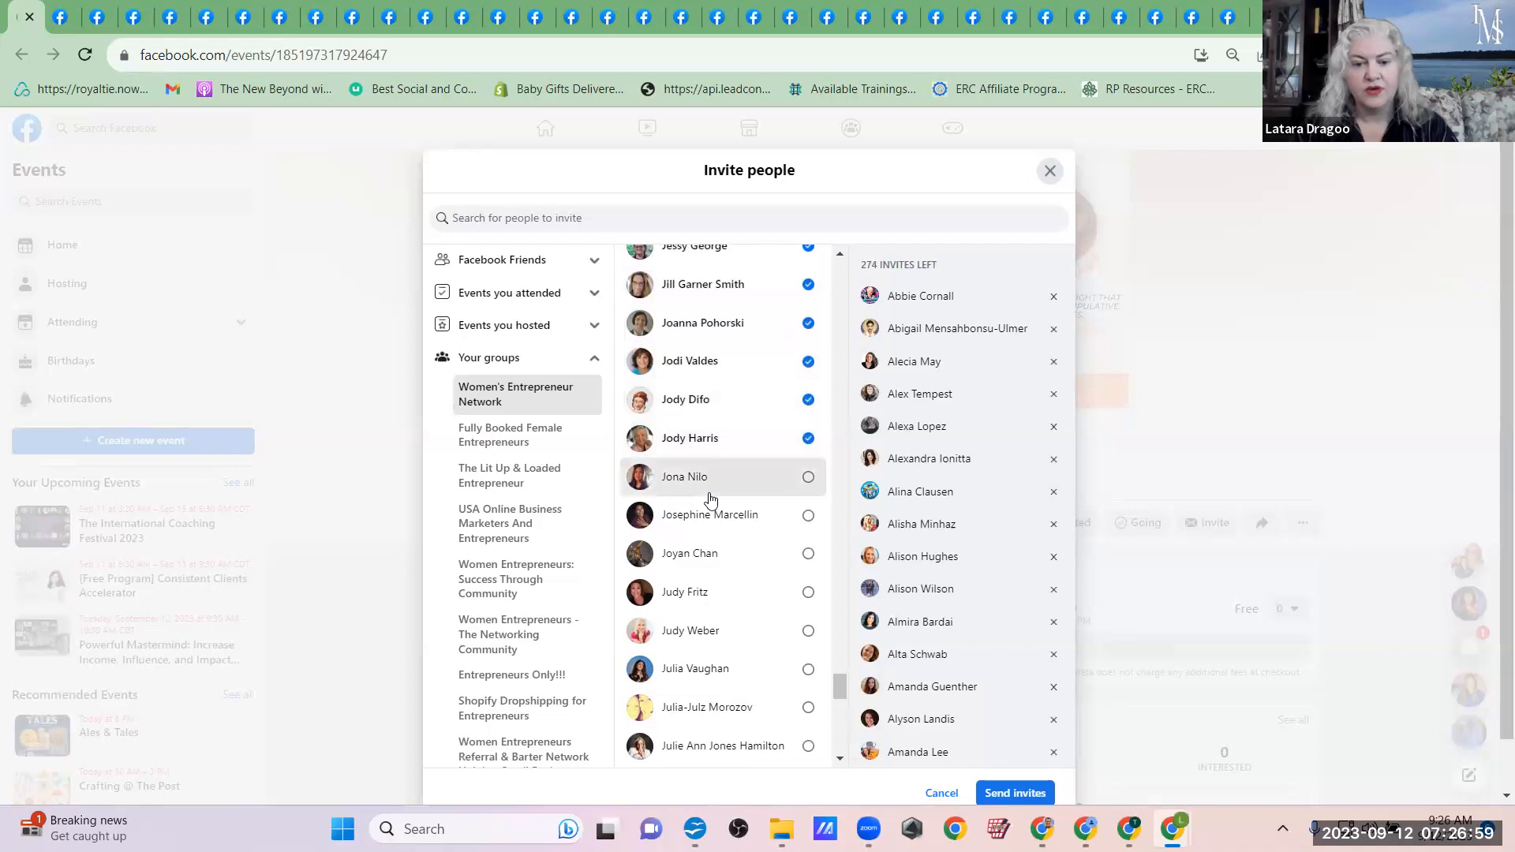
{"action": "left_click", "coordinate": [712, 493]}
{"action": "left_click", "coordinate": [716, 522]}
{"action": "left_click", "coordinate": [714, 548]}
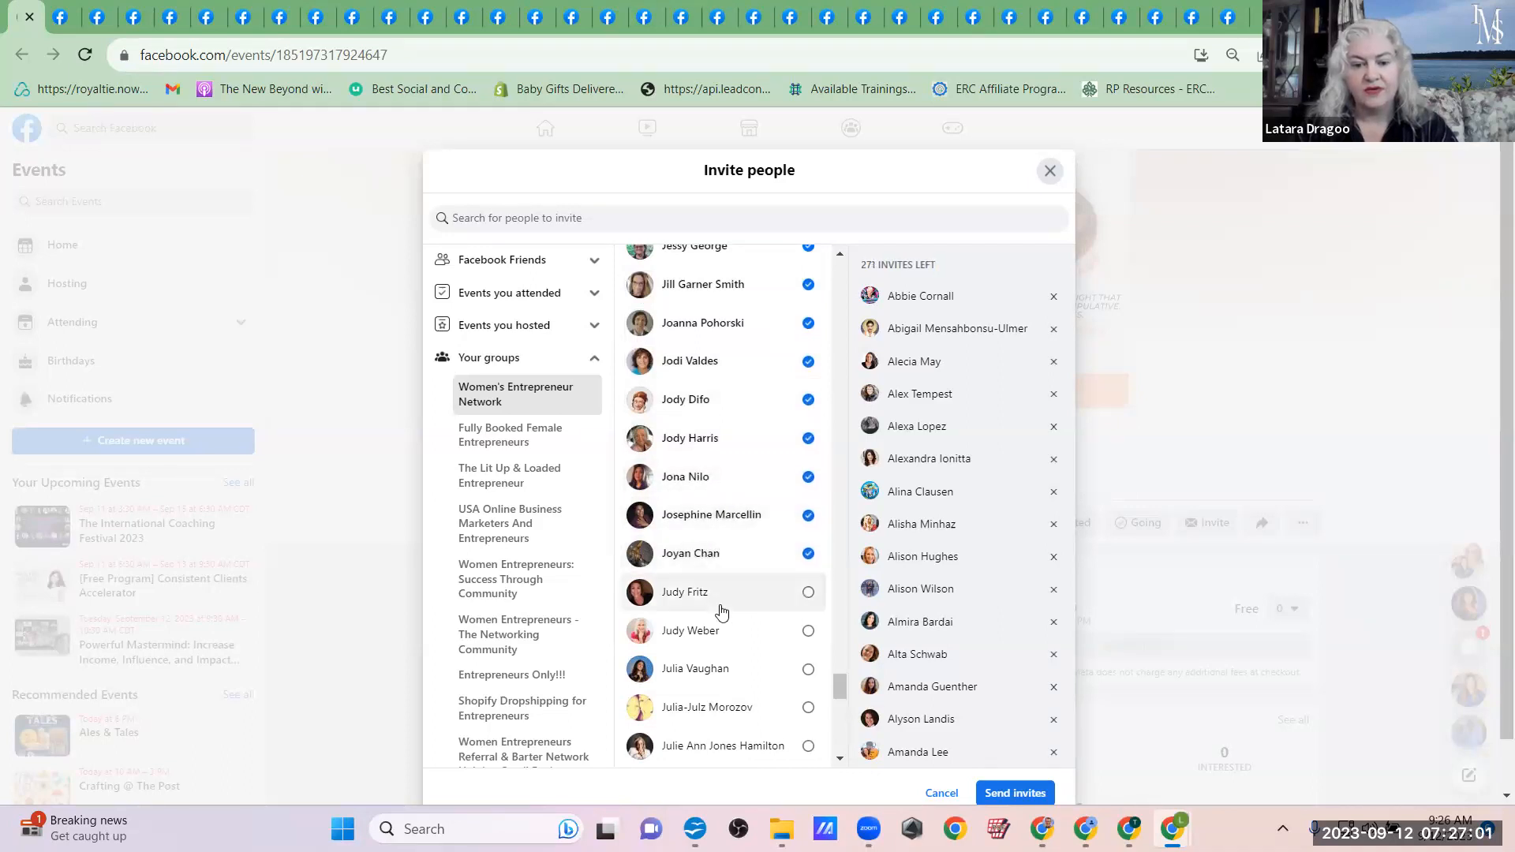
{"action": "left_click", "coordinate": [724, 668]}
{"action": "left_click", "coordinate": [730, 706]}
{"action": "scroll", "coordinate": [736, 737], "scroll_direction": "down", "scroll_amount": 4}
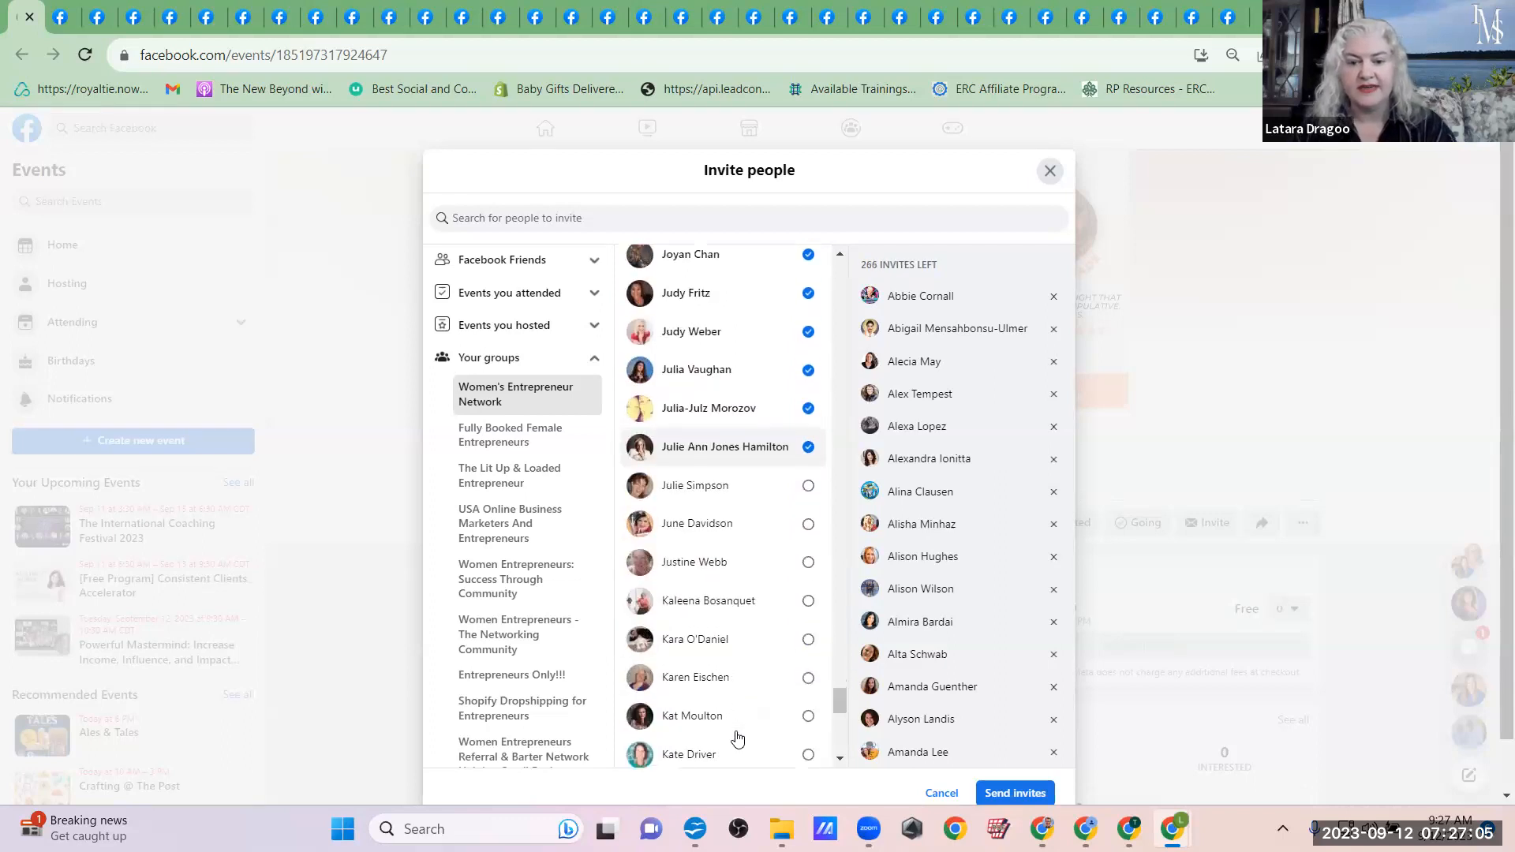
{"action": "left_click", "coordinate": [736, 490]}
{"action": "left_click", "coordinate": [733, 521]}
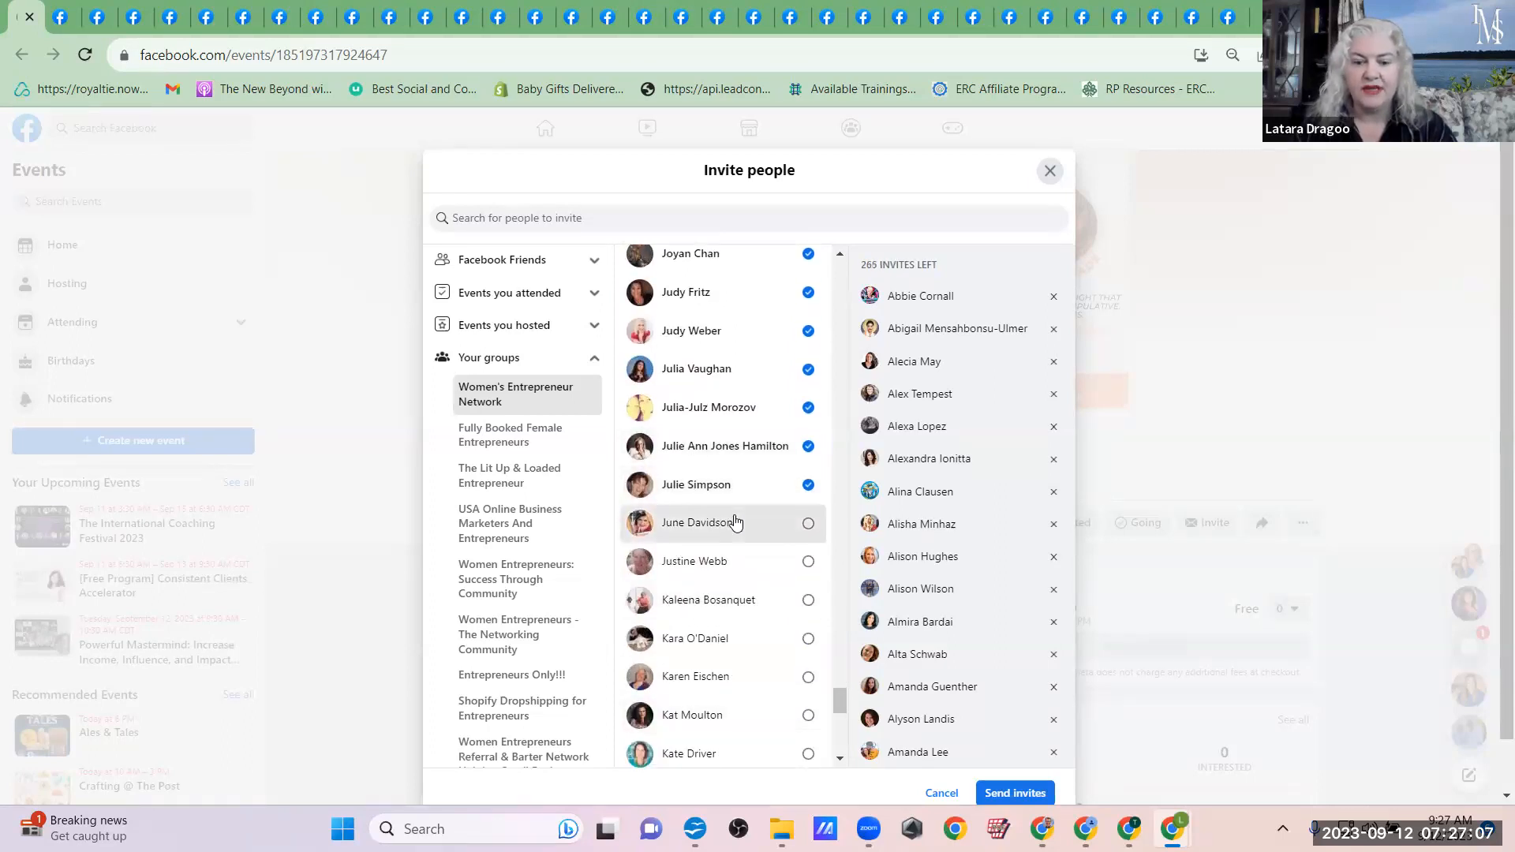
Step: Add the Women's Entrepreneur Network members whose first names begin with Ka to the event invitees
{"action": "left_click", "coordinate": [732, 599]}
{"action": "left_click", "coordinate": [731, 639]}
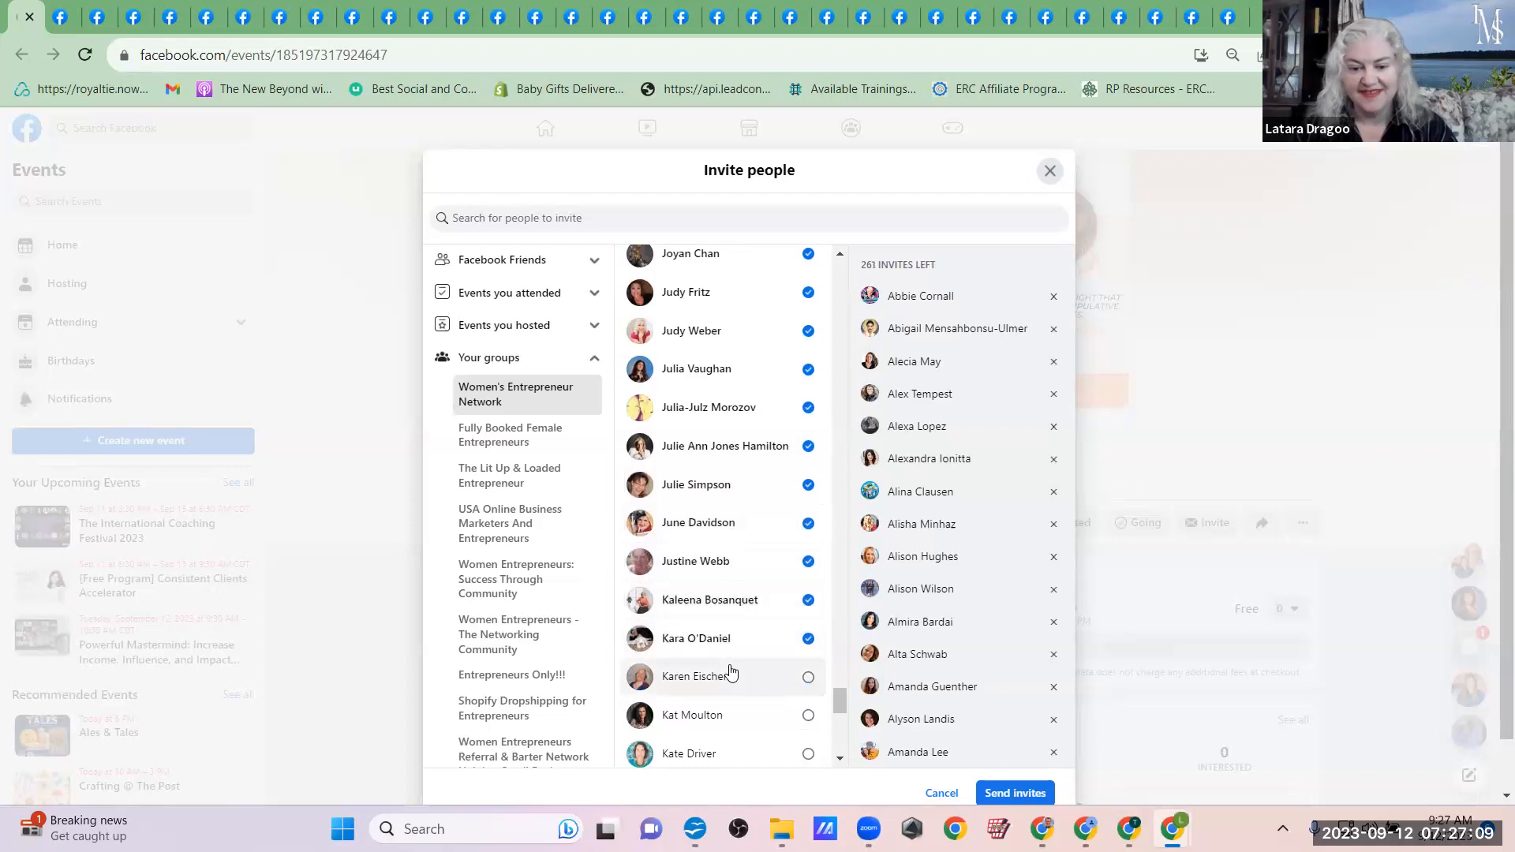
{"action": "left_click", "coordinate": [733, 676]}
{"action": "left_click", "coordinate": [737, 715]}
{"action": "scroll", "coordinate": [742, 759], "scroll_direction": "down", "scroll_amount": 4}
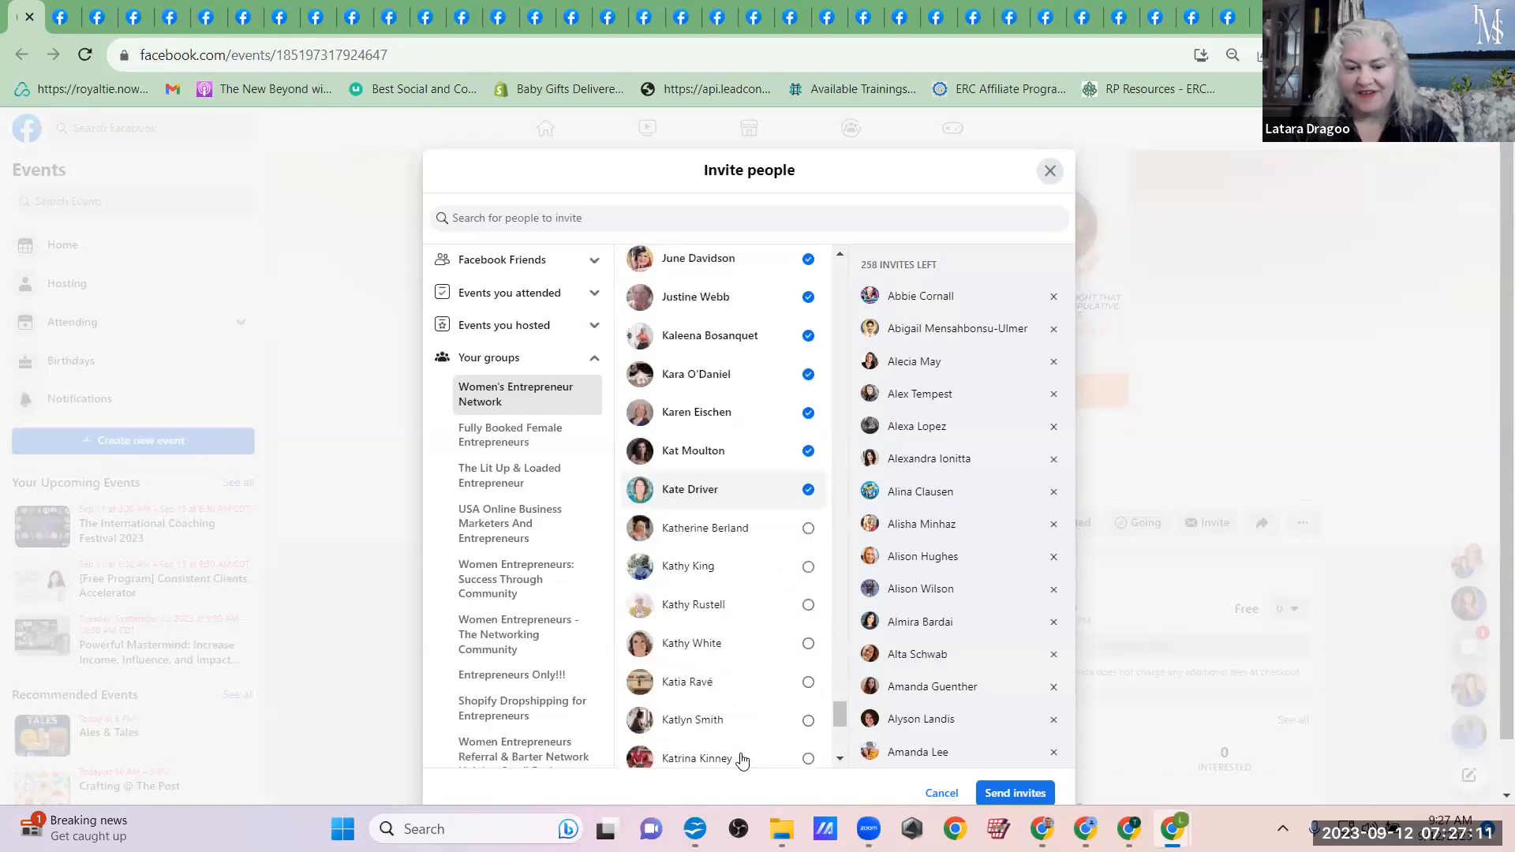
{"action": "left_click", "coordinate": [720, 508]}
{"action": "left_click", "coordinate": [713, 546]}
{"action": "left_click", "coordinate": [711, 585]}
{"action": "left_click", "coordinate": [711, 624]}
{"action": "left_click", "coordinate": [710, 662]}
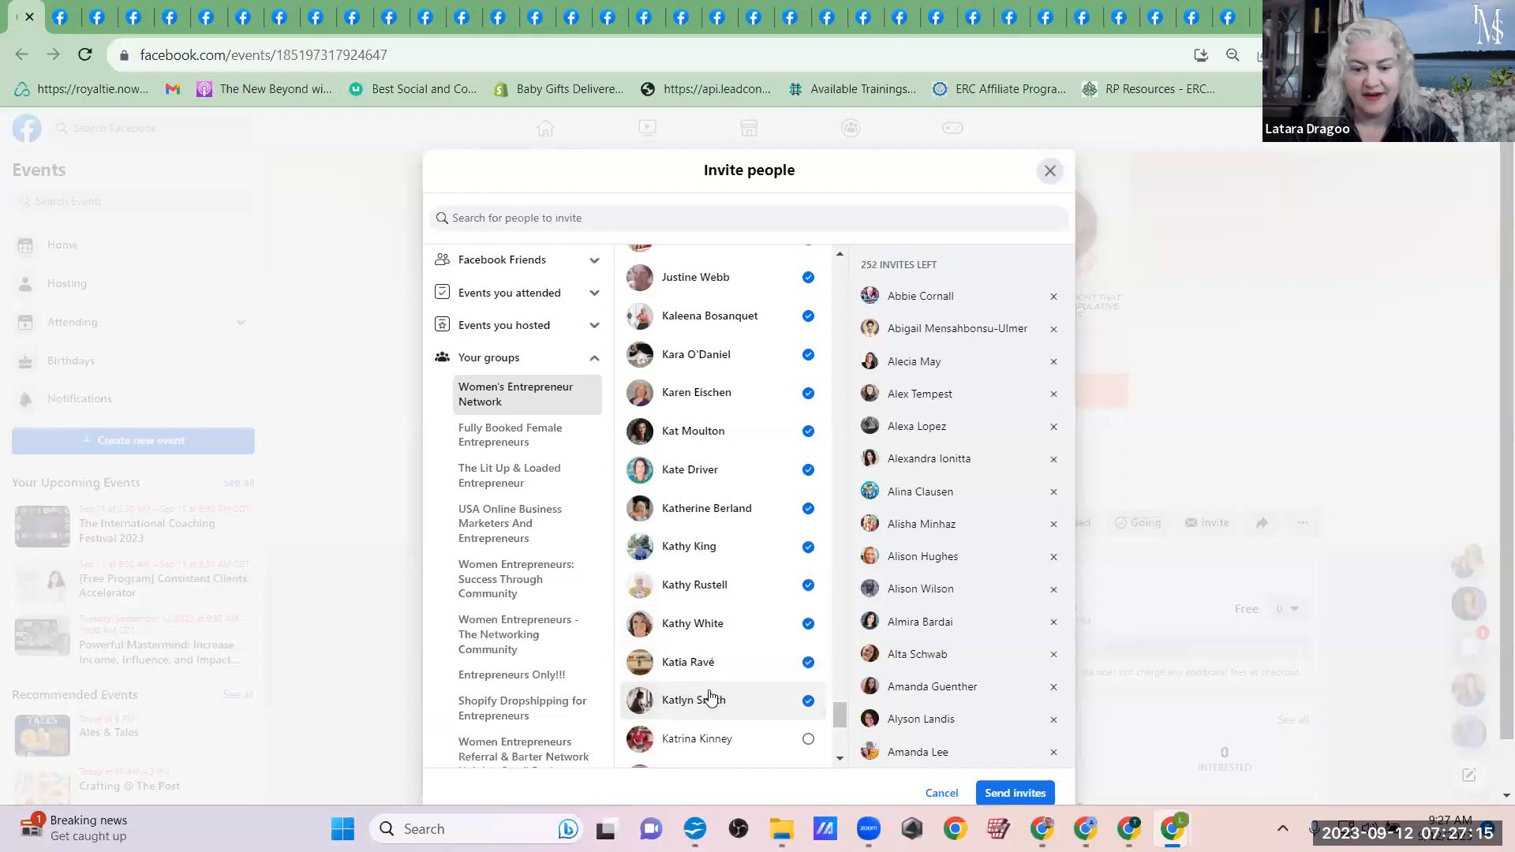
{"action": "left_click", "coordinate": [715, 737]}
{"action": "scroll", "coordinate": [716, 734], "scroll_direction": "down", "scroll_amount": 4}
{"action": "left_click", "coordinate": [720, 441]}
{"action": "left_click", "coordinate": [716, 473]}
{"action": "left_click", "coordinate": [716, 509]}
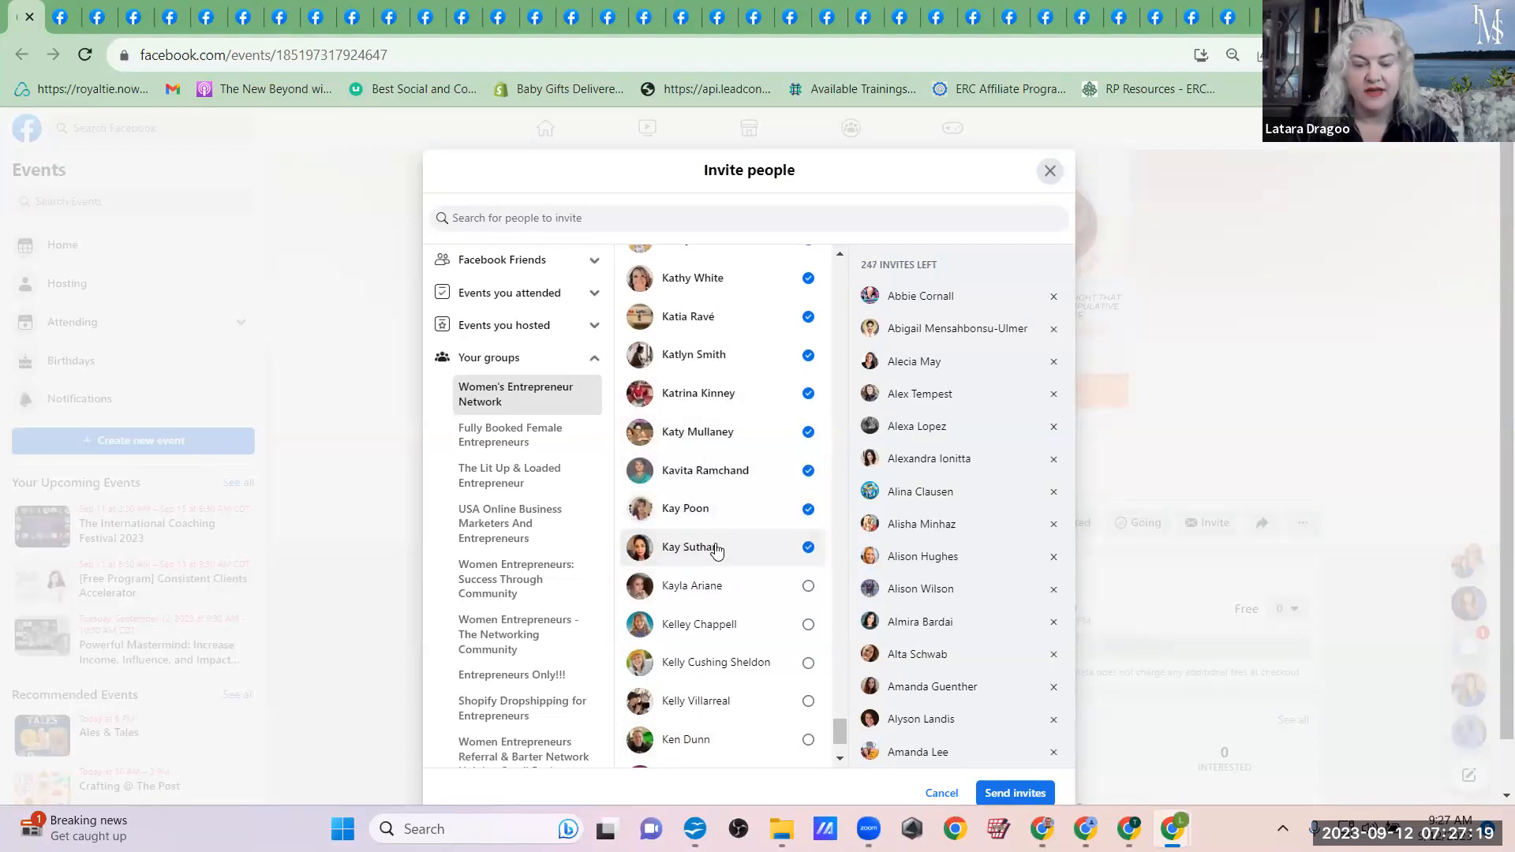
{"action": "left_click", "coordinate": [714, 587]}
Step: Add the Women's Entrepreneur Network members whose first names run from Ke through Kl to the event invitees
{"action": "left_click", "coordinate": [717, 625]}
{"action": "left_click", "coordinate": [720, 664]}
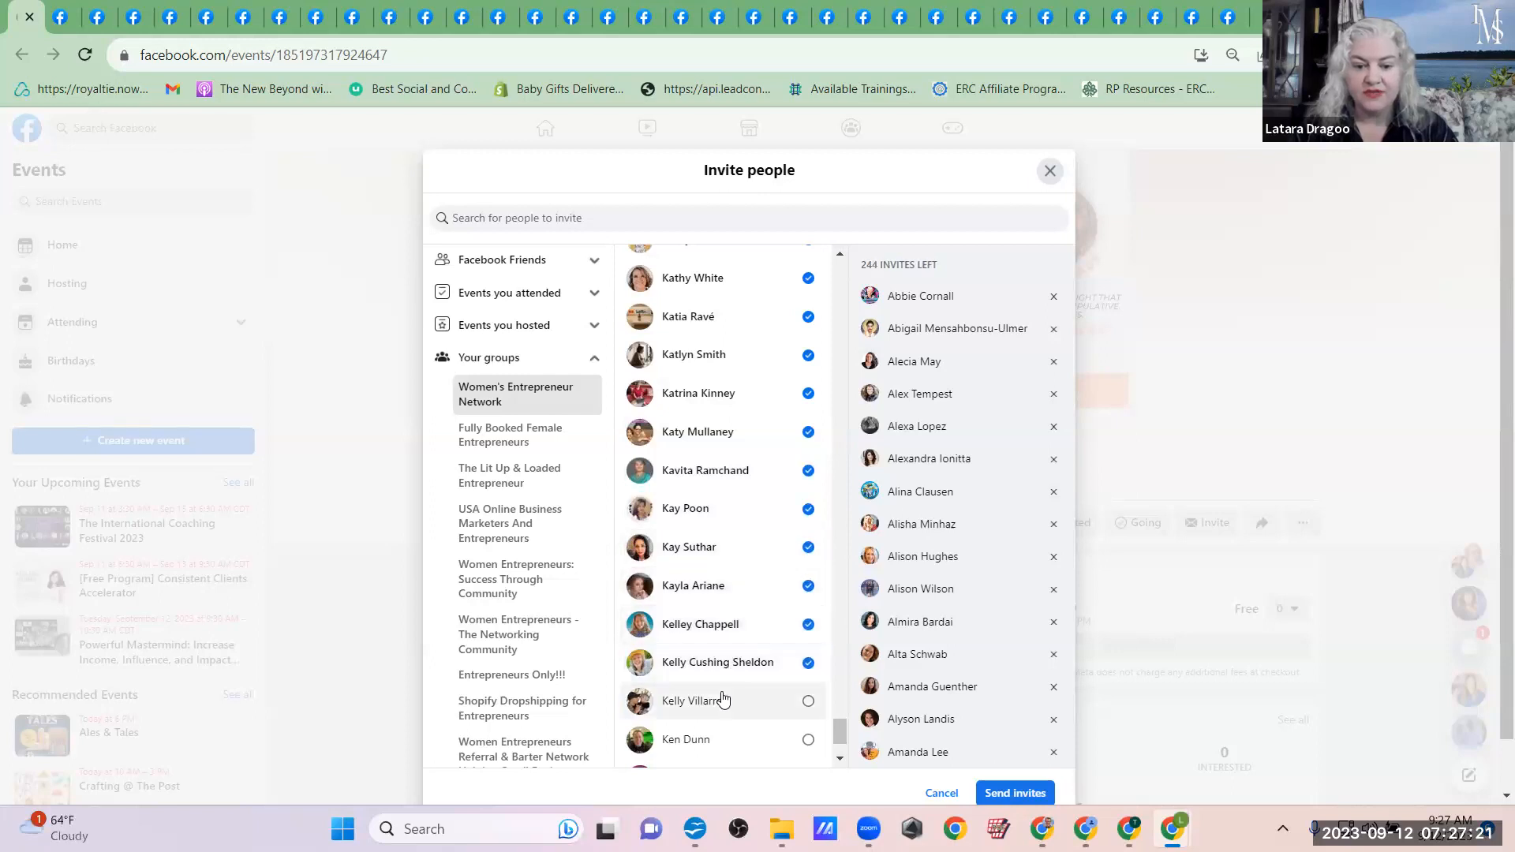
{"action": "left_click", "coordinate": [722, 699]}
{"action": "scroll", "coordinate": [724, 745], "scroll_direction": "down", "scroll_amount": 2}
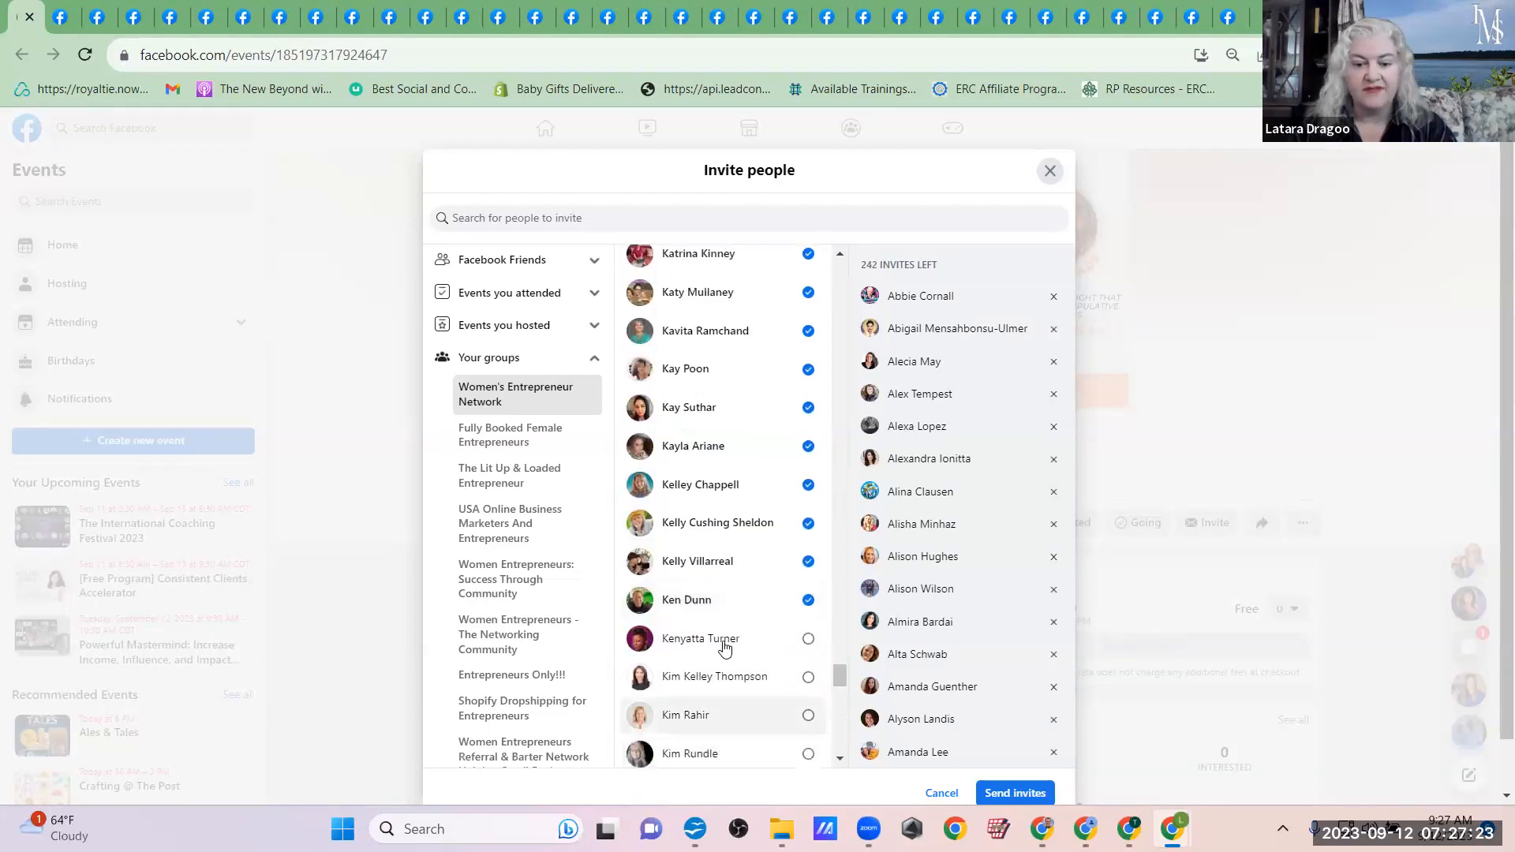
{"action": "left_click", "coordinate": [720, 640]}
{"action": "left_click", "coordinate": [719, 680]}
{"action": "left_click", "coordinate": [718, 714]}
{"action": "left_click", "coordinate": [717, 753]}
{"action": "scroll", "coordinate": [716, 753], "scroll_direction": "down", "scroll_amount": 5}
{"action": "left_click", "coordinate": [683, 463]}
{"action": "left_click", "coordinate": [689, 497]}
{"action": "left_click", "coordinate": [694, 533]}
{"action": "left_click", "coordinate": [699, 569]}
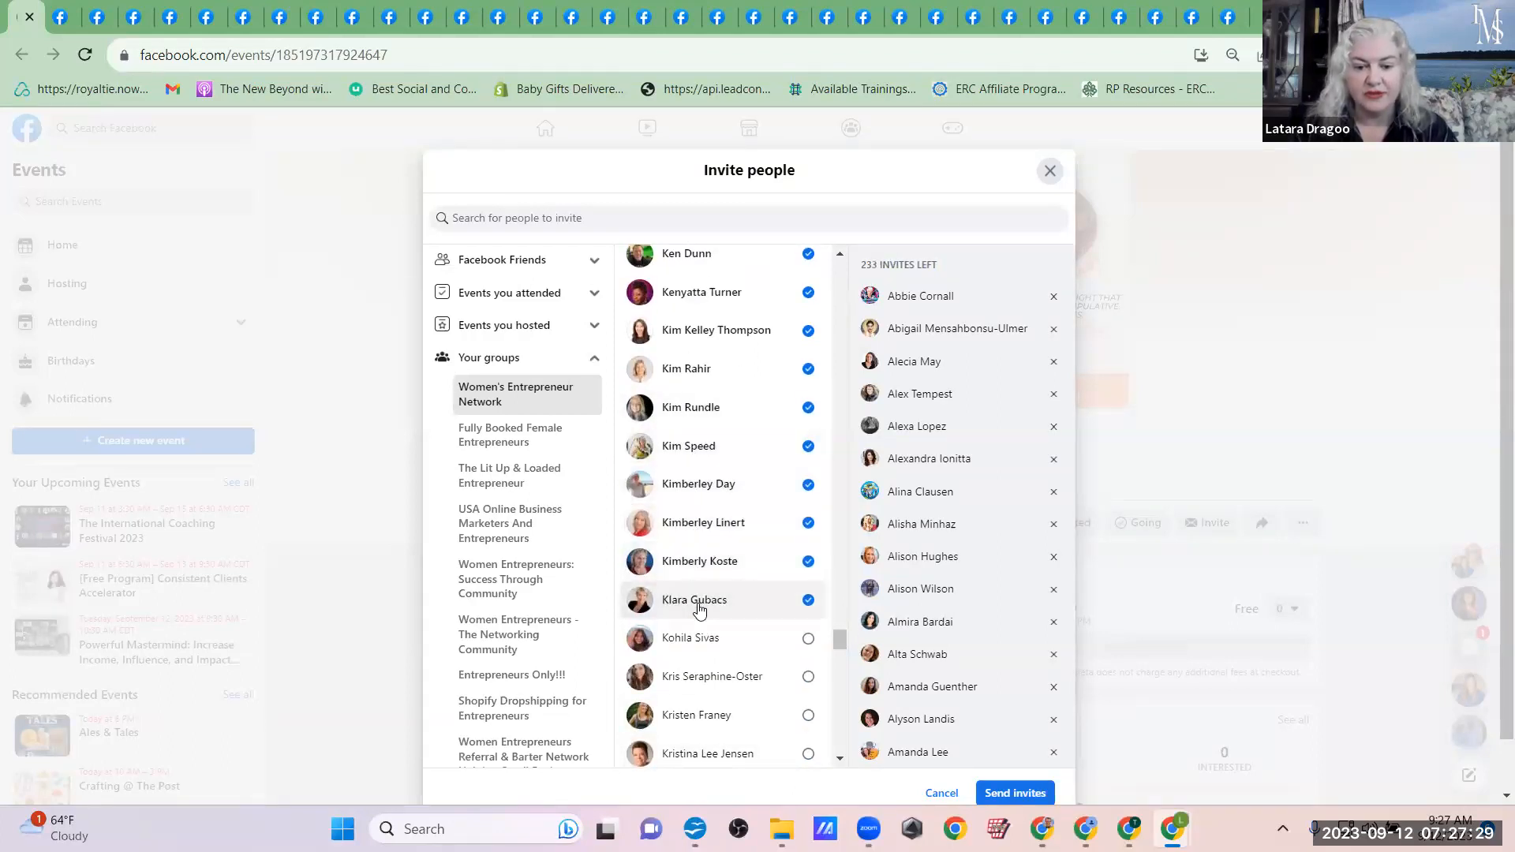
Step: Add the Women's Entrepreneur Network members whose first names run from Ko through Ky to the event invitees
{"action": "left_click", "coordinate": [692, 640]}
{"action": "left_click", "coordinate": [695, 677]}
{"action": "left_click", "coordinate": [703, 717]}
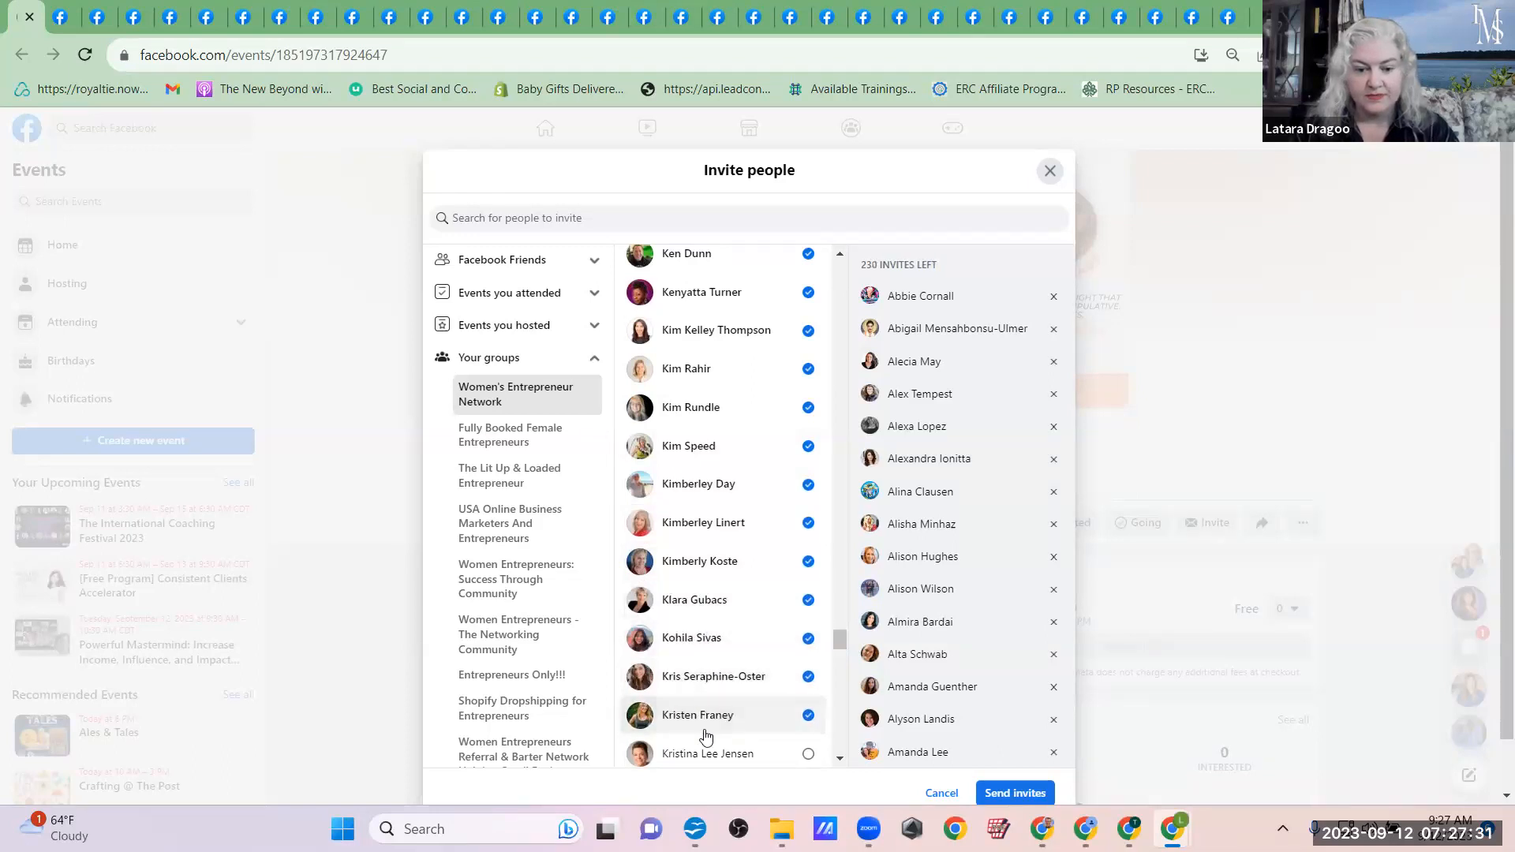
{"action": "scroll", "coordinate": [749, 560], "scroll_direction": "down", "scroll_amount": 4}
{"action": "left_click", "coordinate": [713, 414]}
{"action": "left_click", "coordinate": [714, 443]}
{"action": "left_click", "coordinate": [708, 478]}
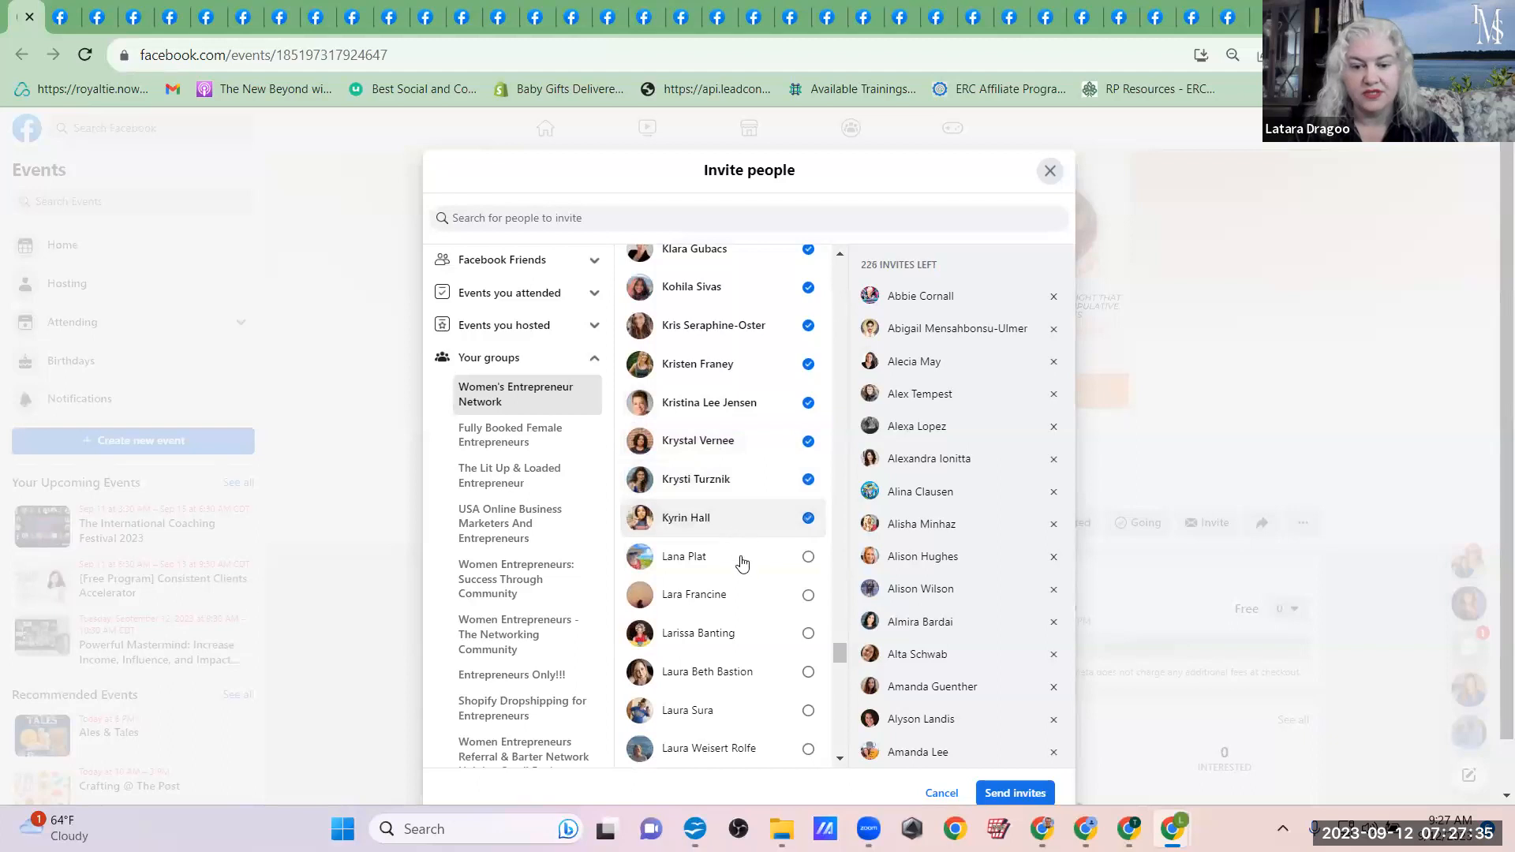
Step: Add the Women's Entrepreneur Network members whose first names begin with La to the event invitees
{"action": "left_click", "coordinate": [742, 559]}
{"action": "left_click", "coordinate": [743, 595]}
{"action": "left_click", "coordinate": [741, 633]}
{"action": "left_click", "coordinate": [741, 710]}
{"action": "left_click", "coordinate": [743, 748]}
{"action": "scroll", "coordinate": [744, 748], "scroll_direction": "down", "scroll_amount": 4}
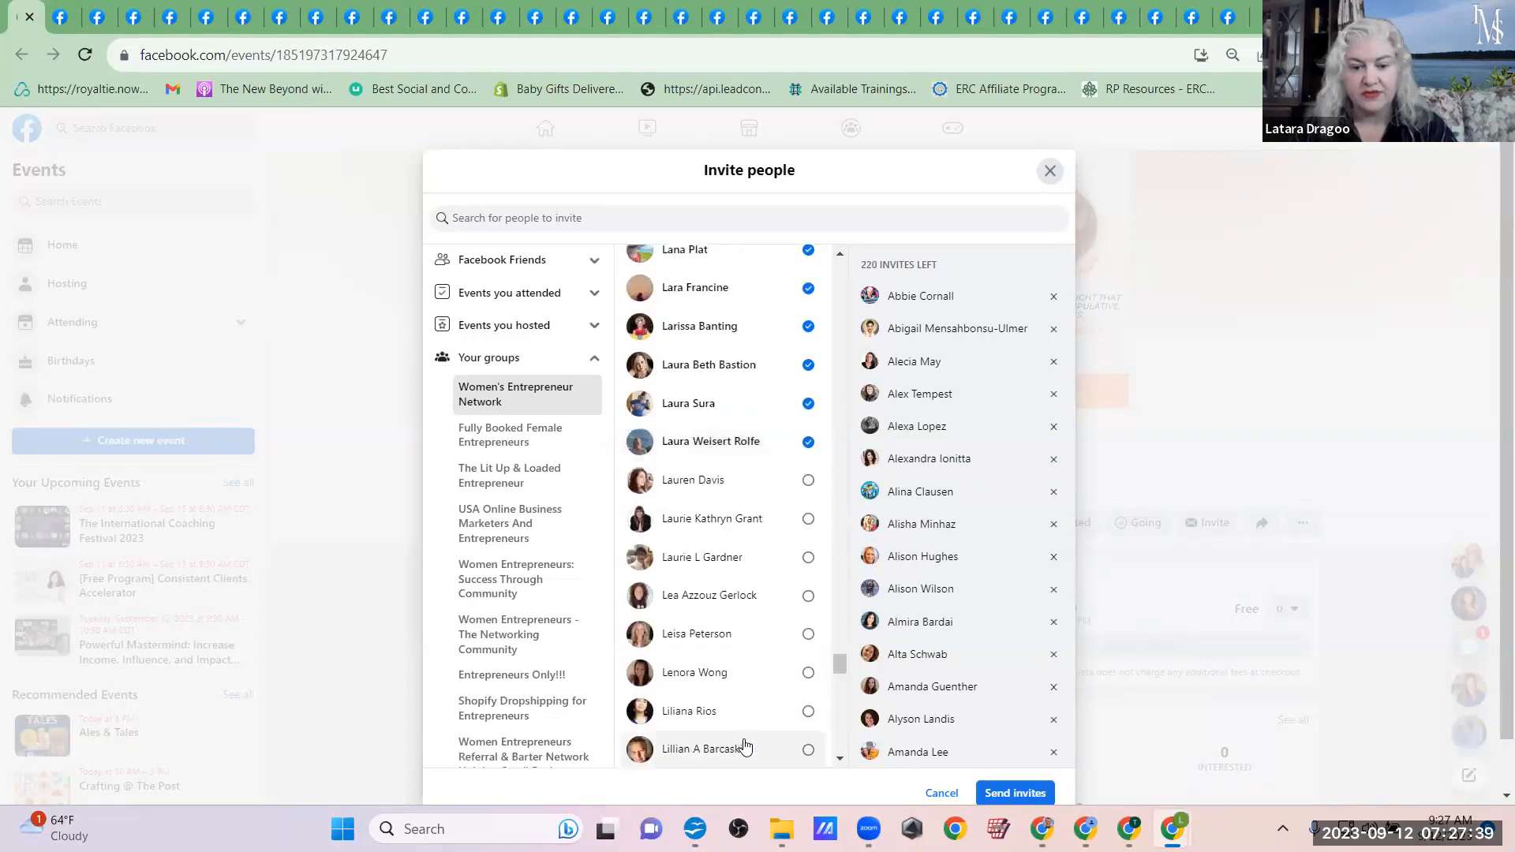
{"action": "left_click", "coordinate": [749, 518]}
{"action": "left_click", "coordinate": [747, 557]}
Step: Add the Women's Entrepreneur Network members whose first names run from Le through Lil to the event invitees
{"action": "left_click", "coordinate": [746, 595]}
{"action": "left_click", "coordinate": [746, 672]}
{"action": "left_click", "coordinate": [741, 714]}
{"action": "left_click", "coordinate": [741, 748]}
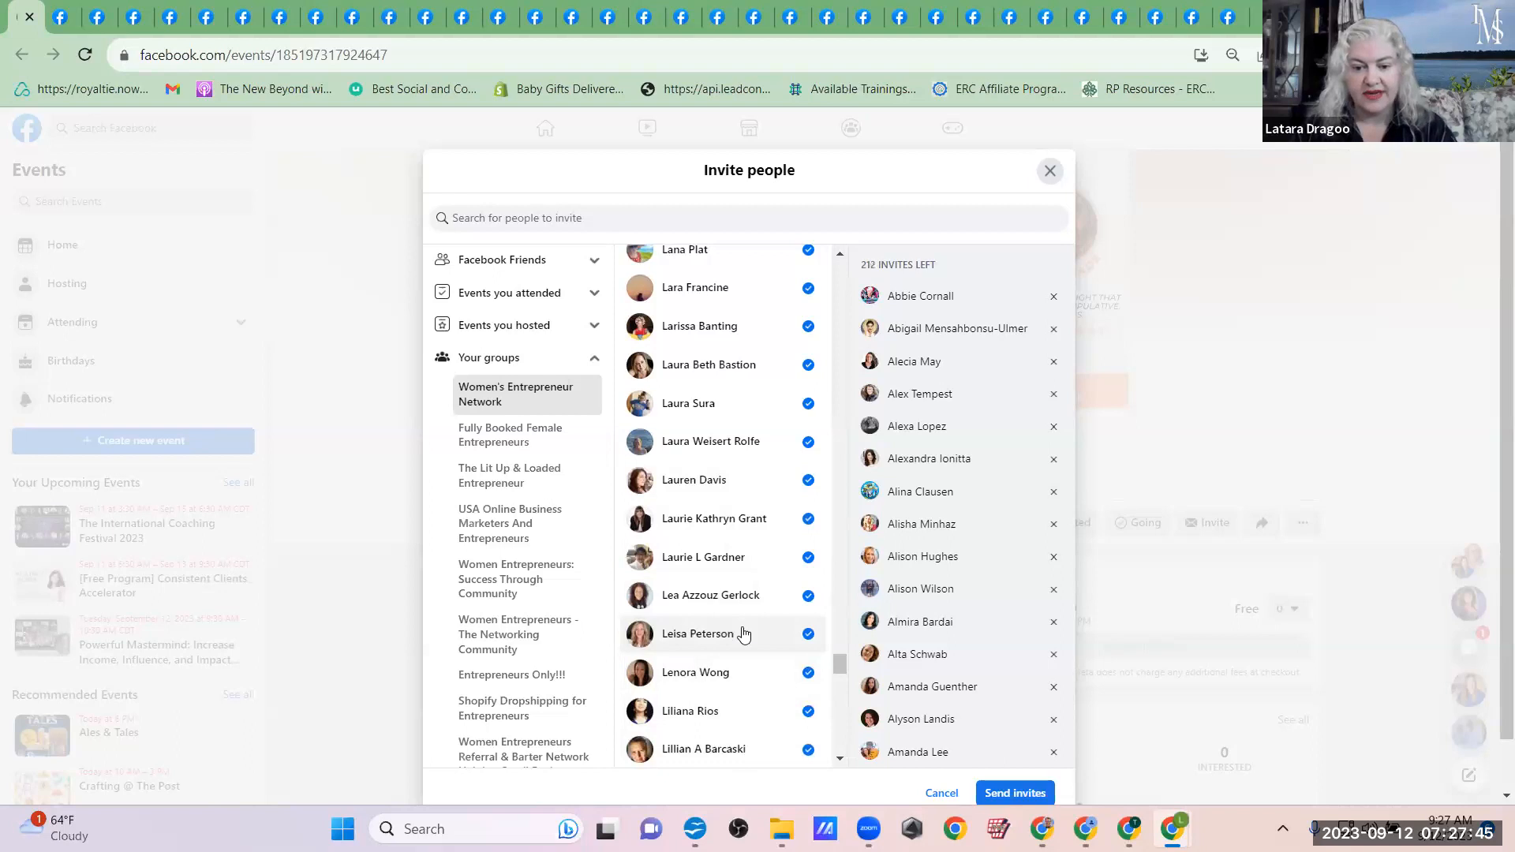
Step: Add the Women's Entrepreneur Network members whose first names run from Lin through Liz to the event invitees
{"action": "scroll", "coordinate": [744, 633], "scroll_direction": "down", "scroll_amount": 7}
{"action": "scroll", "coordinate": [740, 632], "scroll_direction": "up", "scroll_amount": 2}
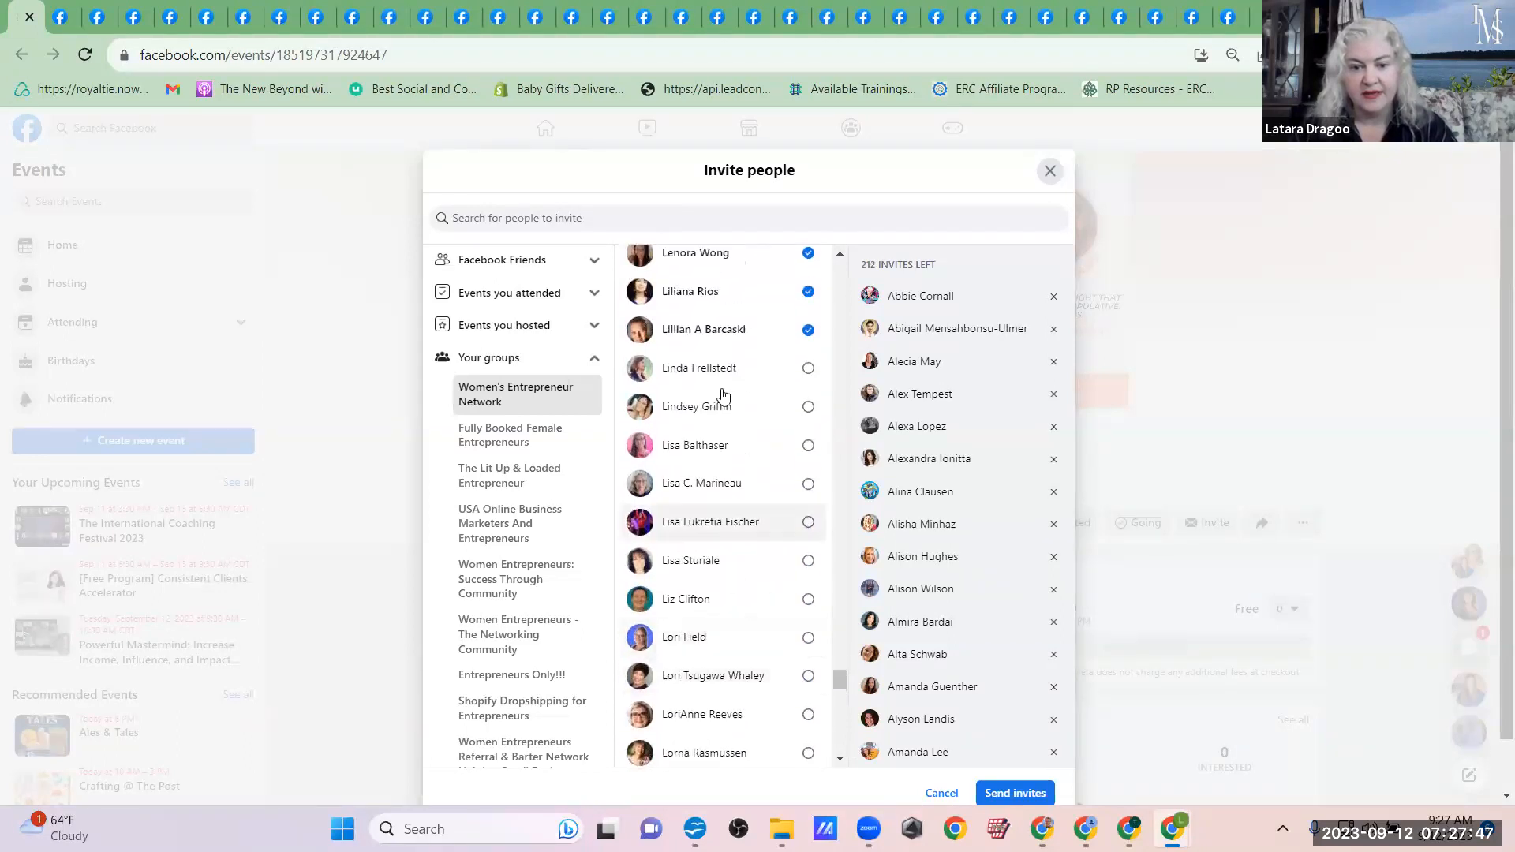
{"action": "left_click", "coordinate": [730, 369]}
{"action": "left_click", "coordinate": [732, 409]}
{"action": "left_click", "coordinate": [732, 446]}
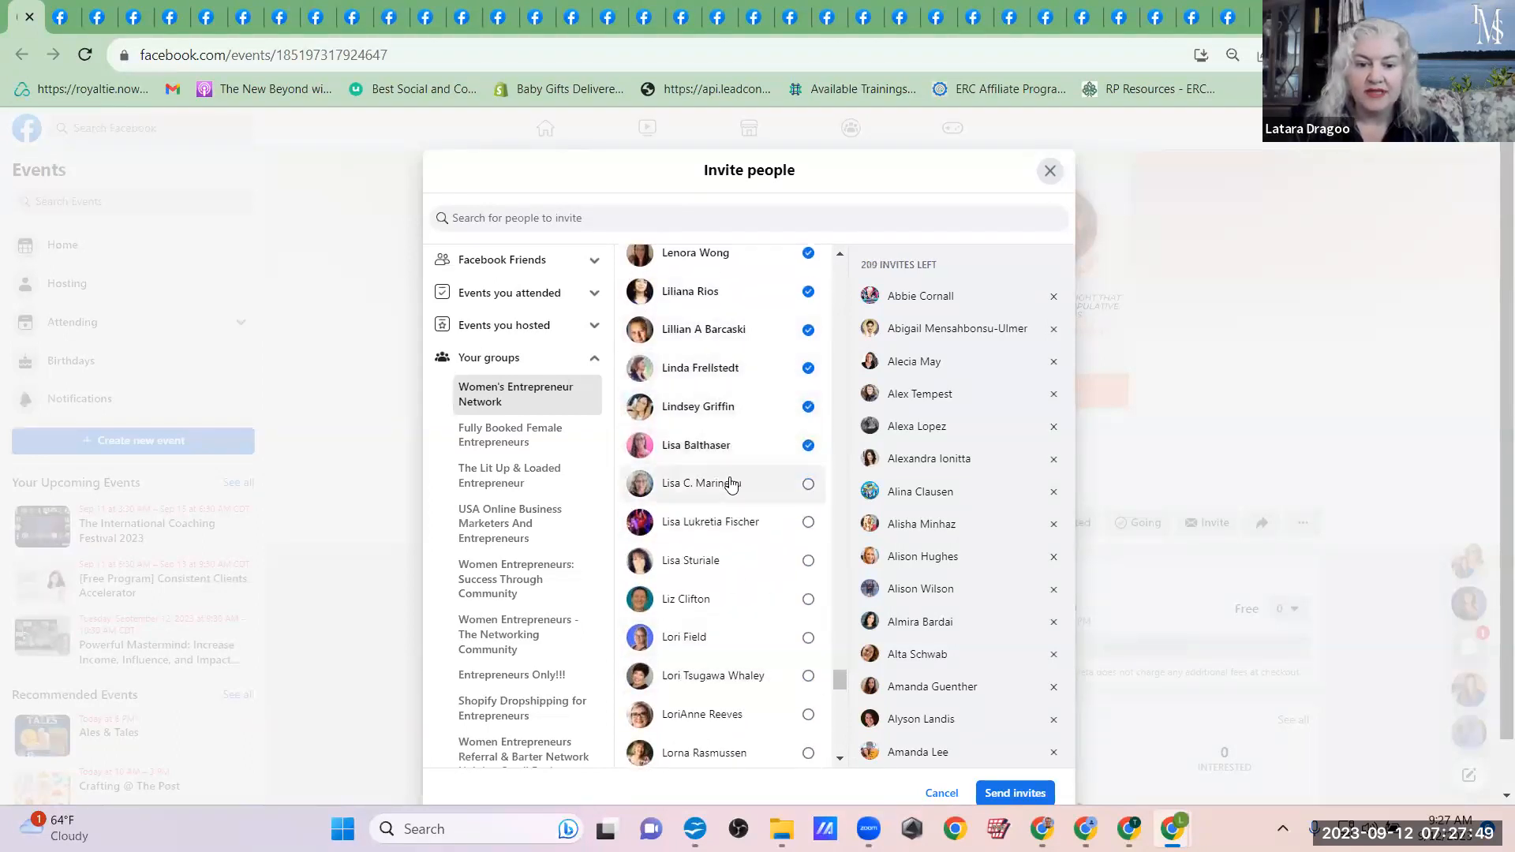
{"action": "left_click", "coordinate": [737, 537]}
{"action": "left_click", "coordinate": [728, 563]}
{"action": "left_click", "coordinate": [741, 603]}
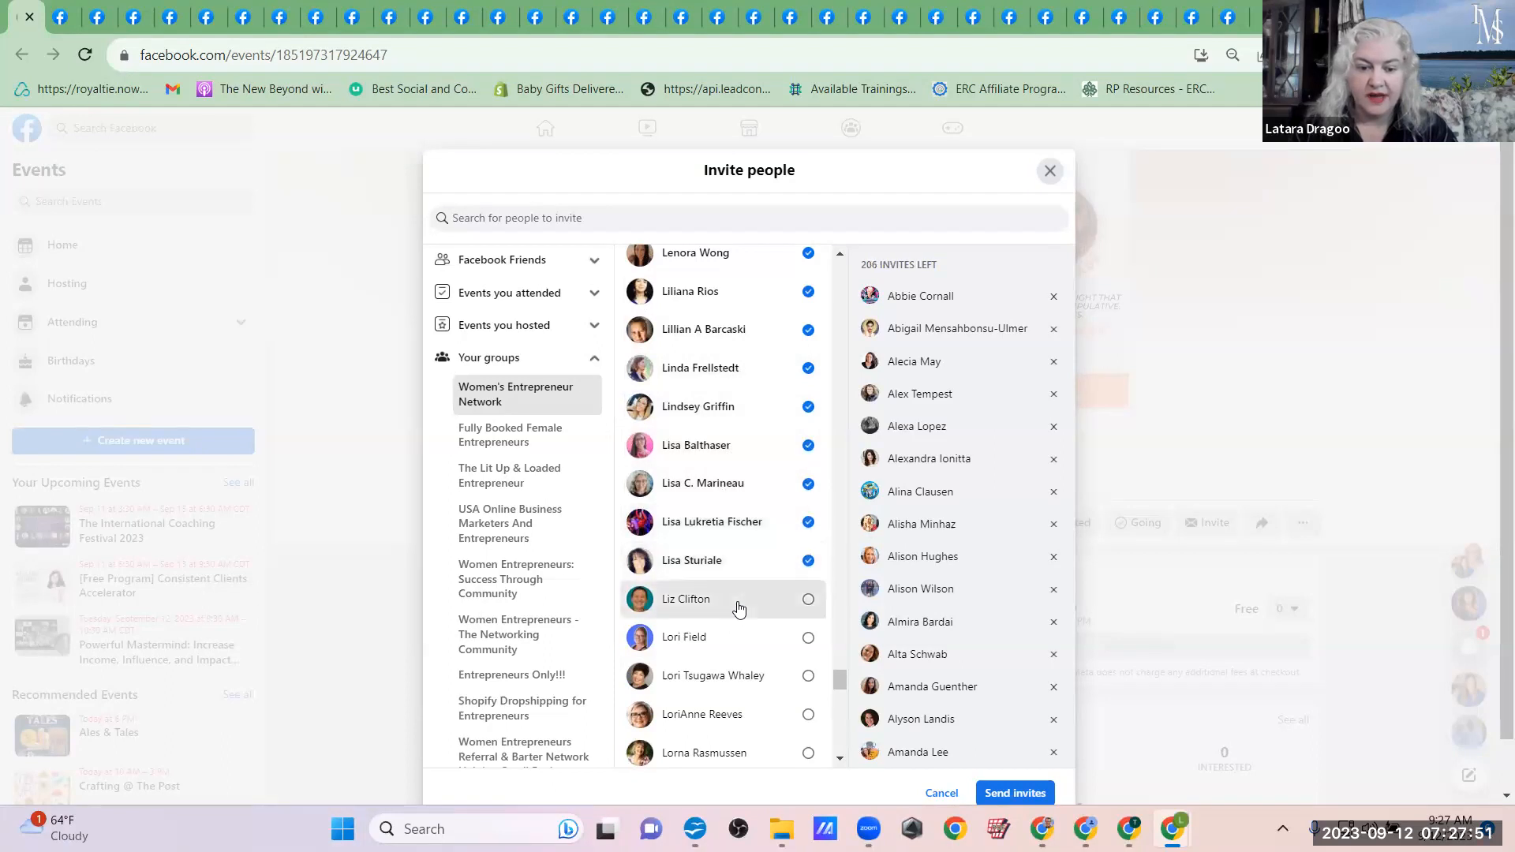
Step: Add the Women's Entrepreneur Network members whose first names run from Lo through Lu to the event invitees
{"action": "left_click", "coordinate": [748, 657]}
{"action": "left_click", "coordinate": [756, 675]}
{"action": "left_click", "coordinate": [750, 715]}
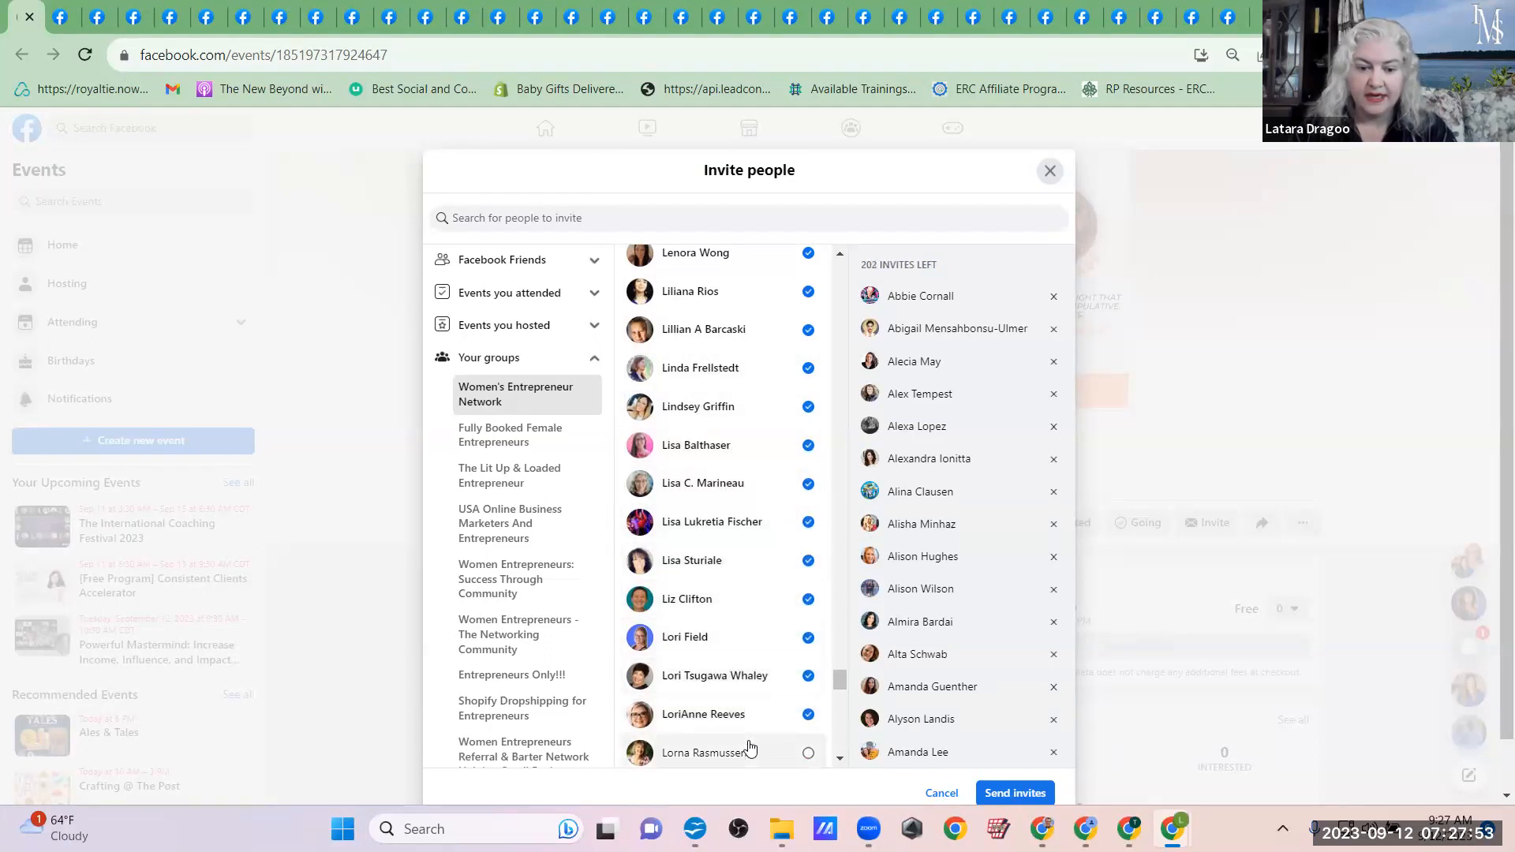
{"action": "scroll", "coordinate": [749, 748], "scroll_direction": "down", "scroll_amount": 4}
{"action": "left_click", "coordinate": [711, 453]}
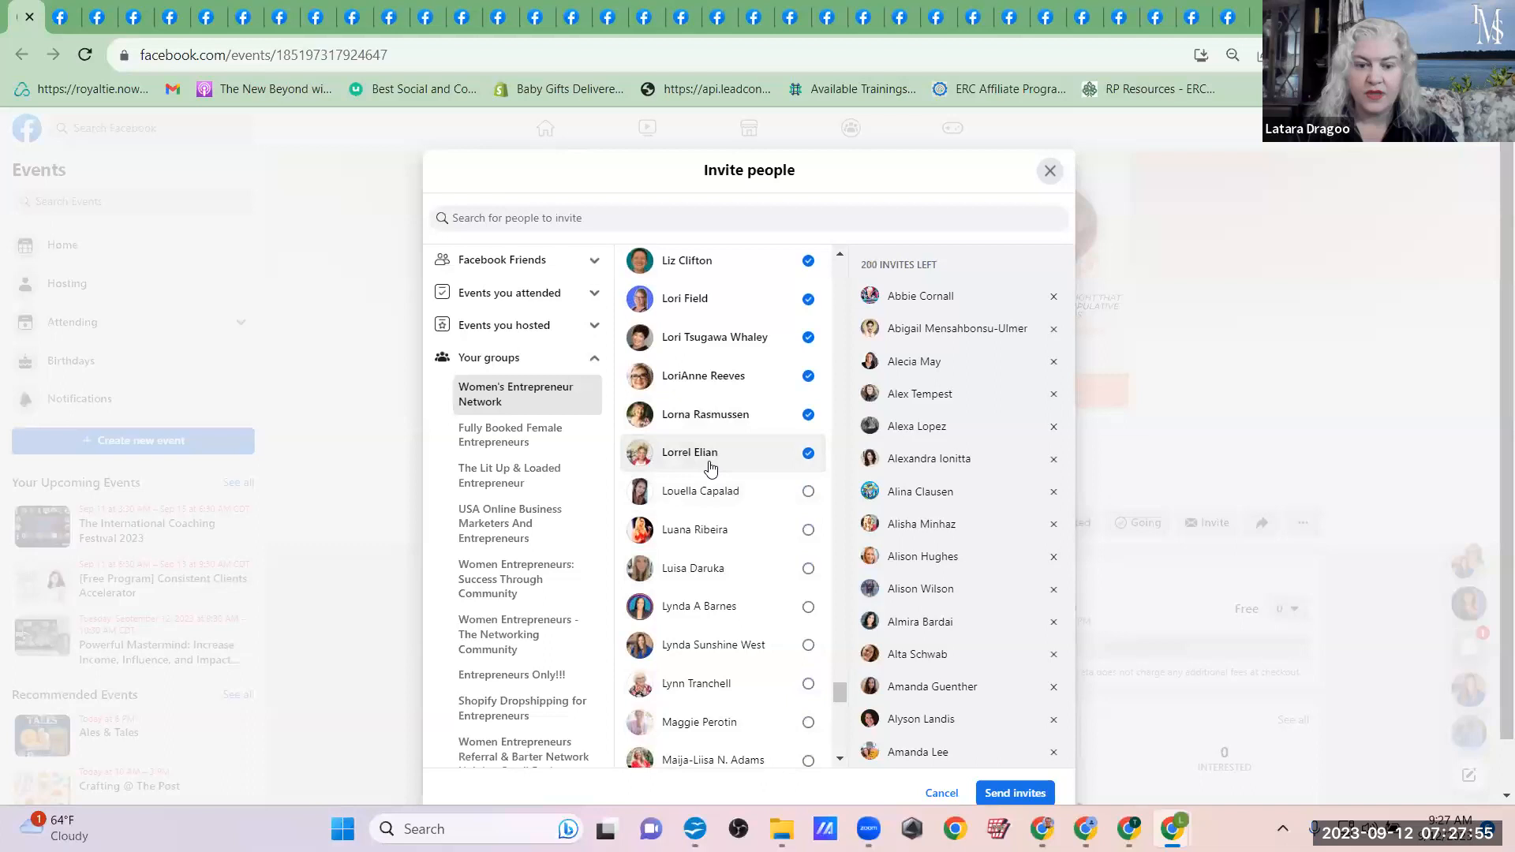
{"action": "left_click", "coordinate": [715, 491]}
{"action": "left_click", "coordinate": [712, 531]}
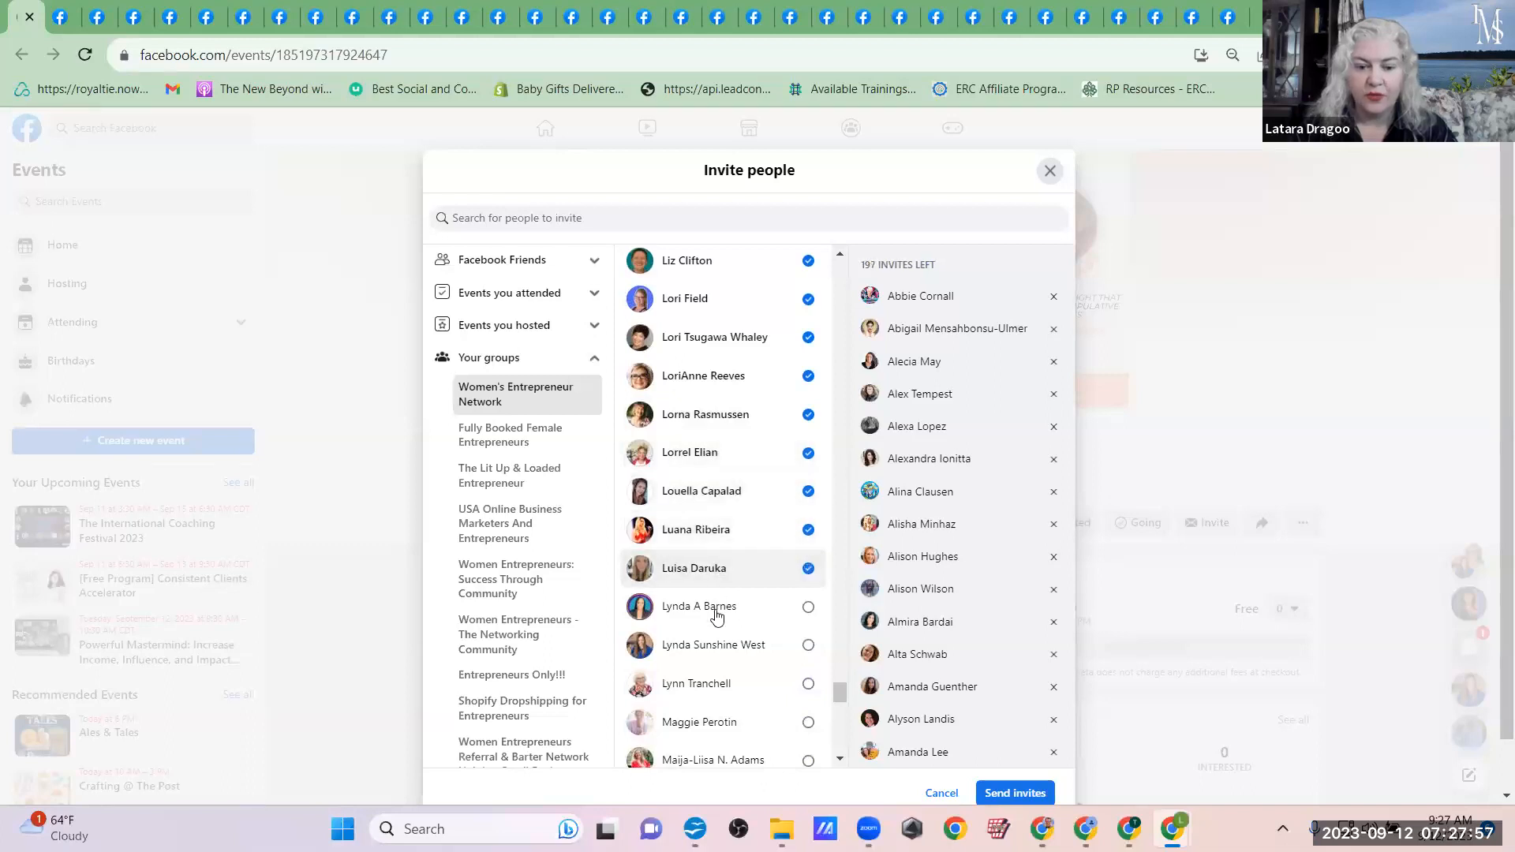
Step: Add the Women's Entrepreneur Network members whose first names run from Ly through Mai to the event invitees
{"action": "left_click", "coordinate": [717, 611]}
{"action": "left_click", "coordinate": [726, 680]}
{"action": "left_click", "coordinate": [726, 643]}
{"action": "left_click", "coordinate": [724, 721]}
{"action": "left_click", "coordinate": [718, 756]}
Step: Add the Women's Entrepreneur Network members whose first names run from Mal through Mari to the event invitees
{"action": "scroll", "coordinate": [735, 615], "scroll_direction": "down", "scroll_amount": 6}
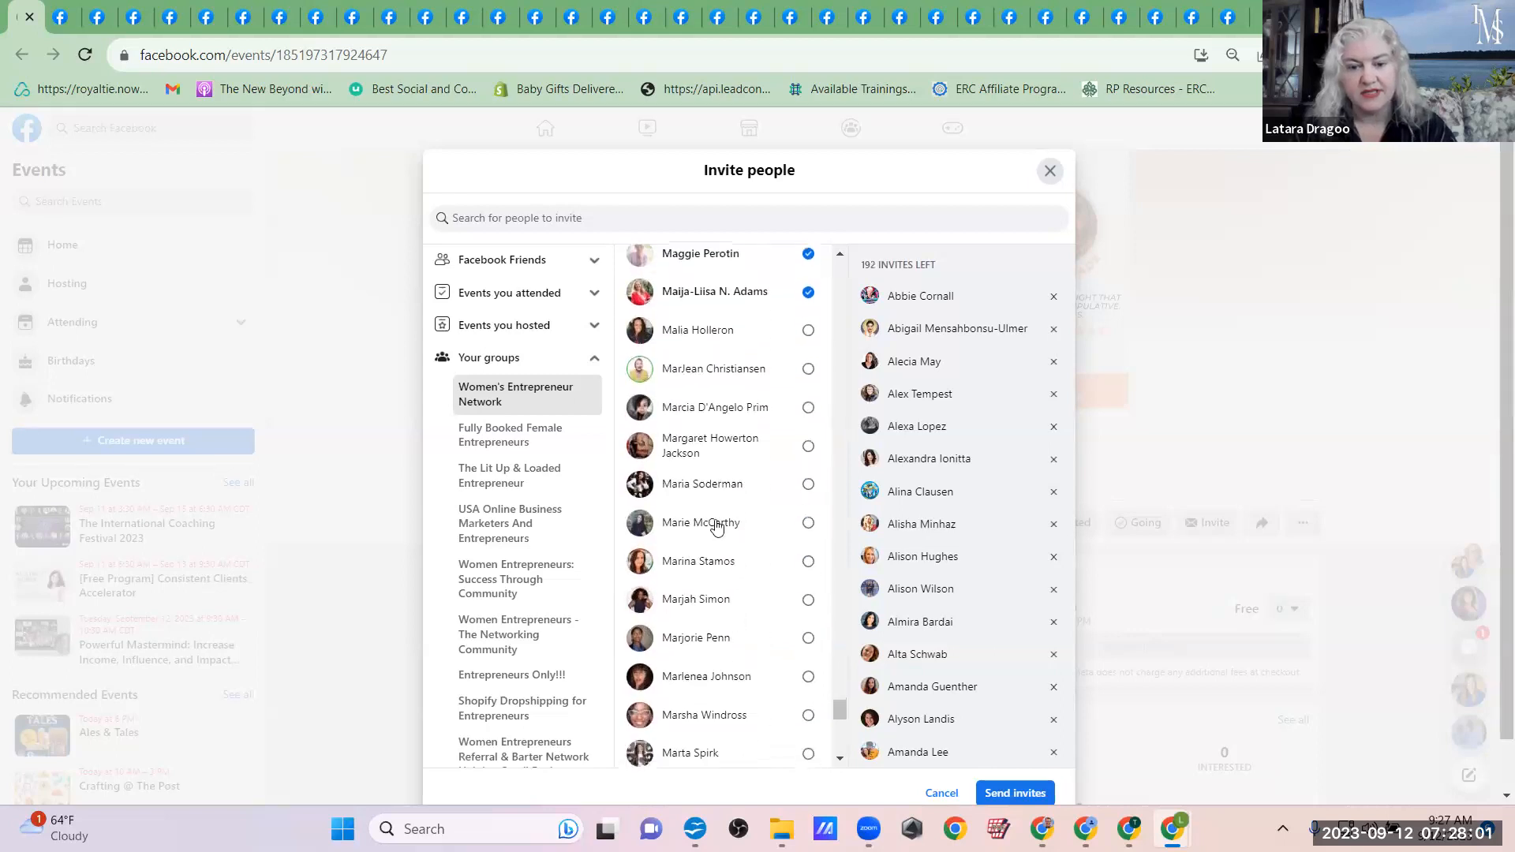
{"action": "left_click", "coordinate": [717, 329]}
{"action": "left_click", "coordinate": [713, 367]}
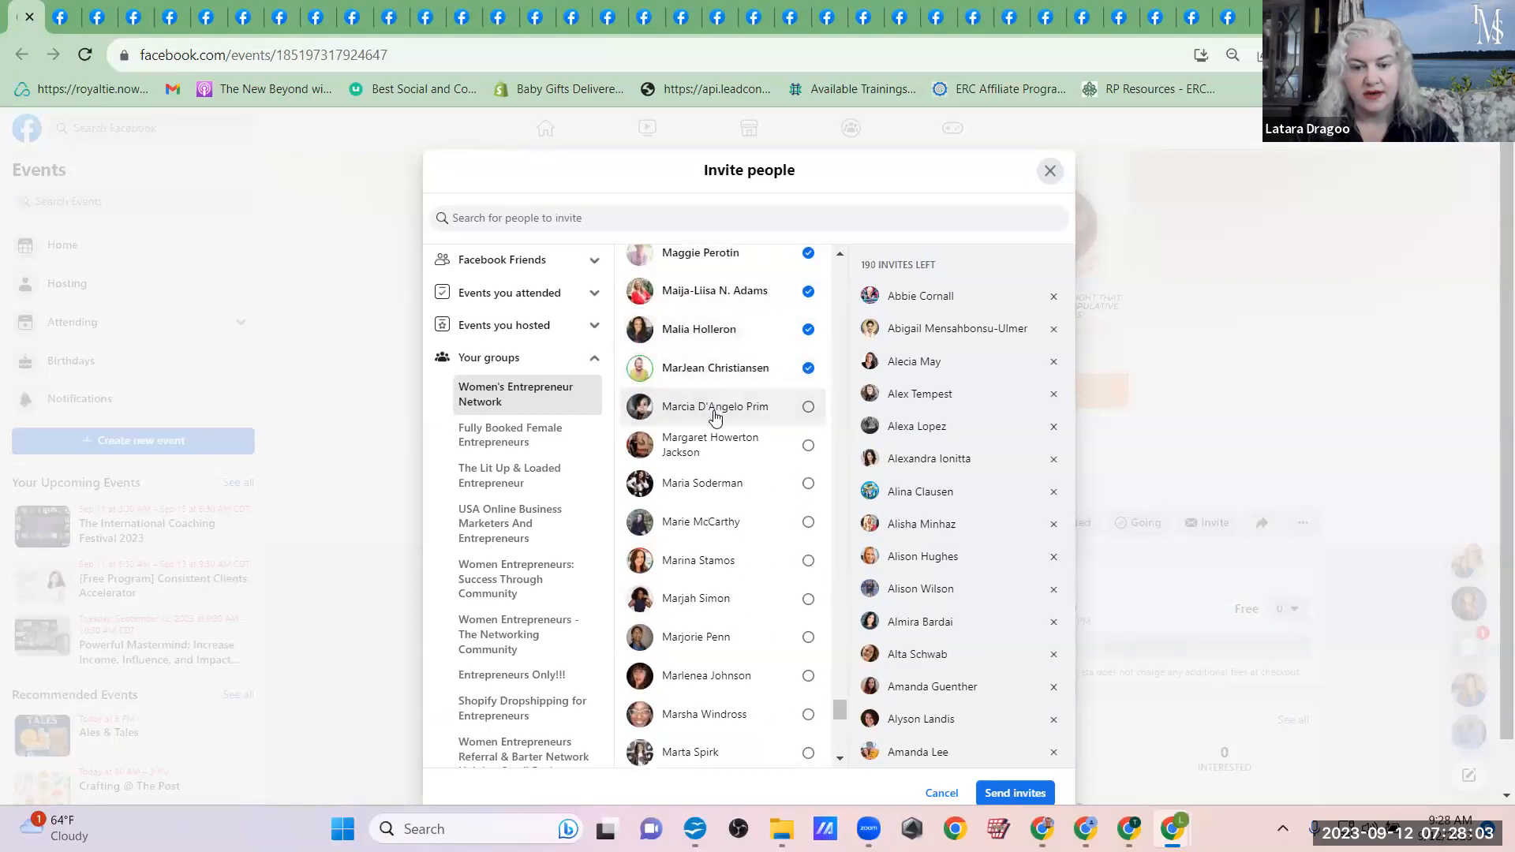
{"action": "left_click", "coordinate": [724, 407]}
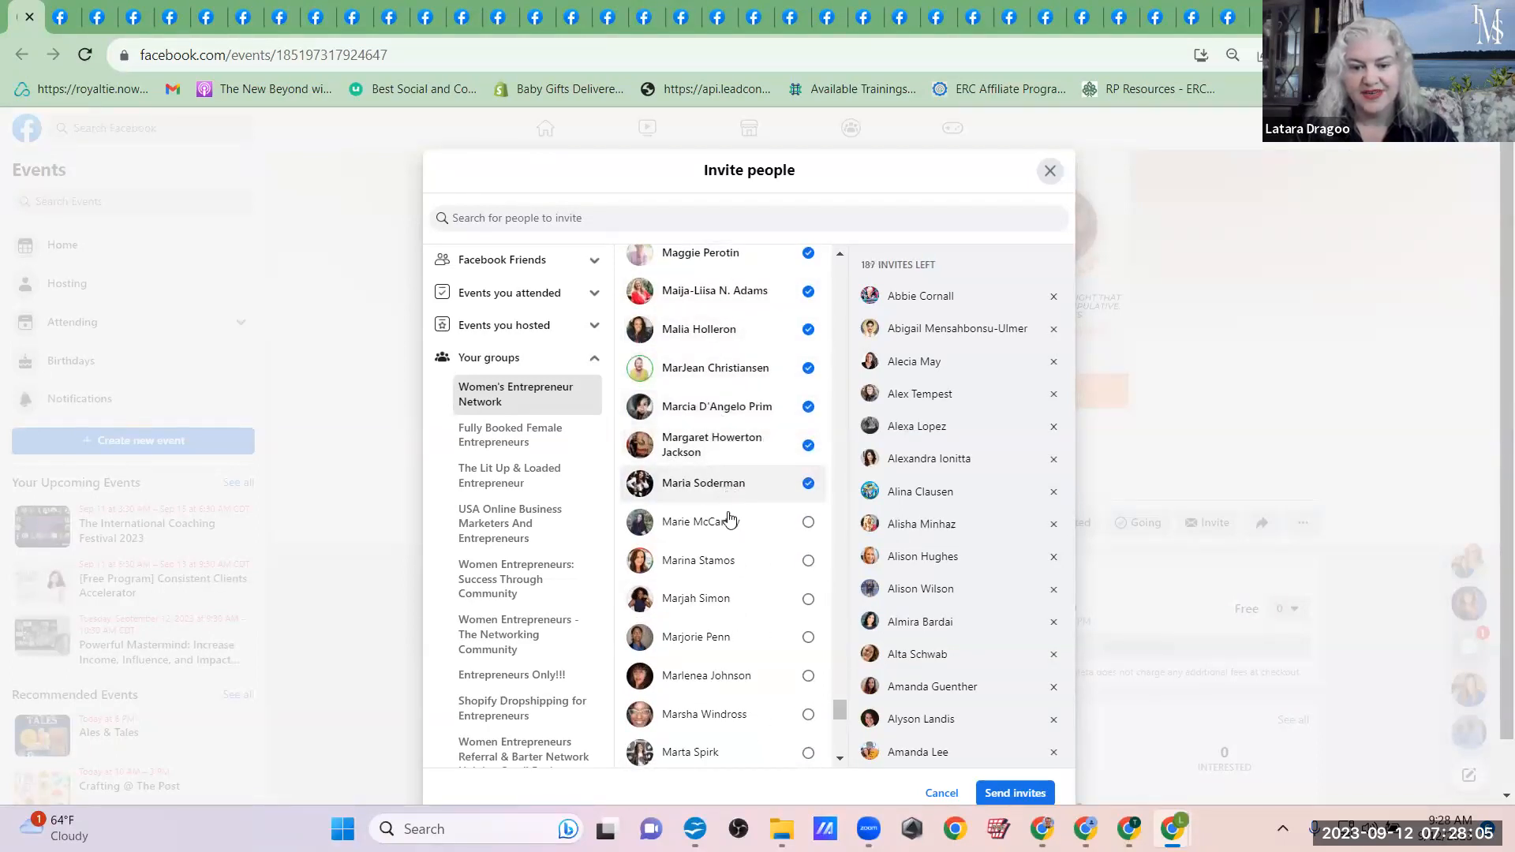
{"action": "left_click", "coordinate": [728, 525]}
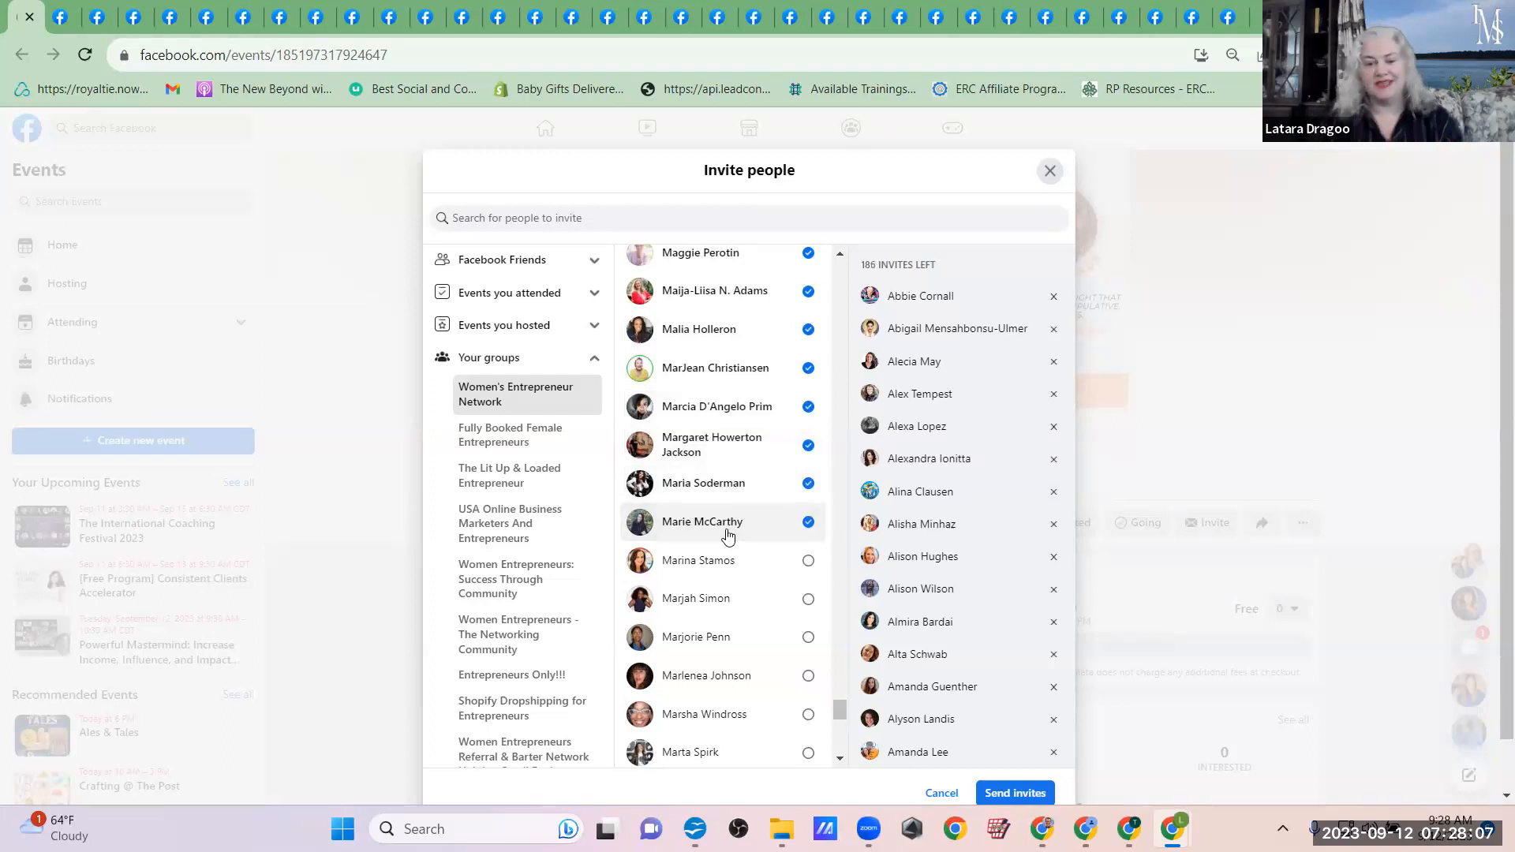
{"action": "left_click", "coordinate": [728, 535]}
Step: Add the Women's Entrepreneur Network members whose first names run from Marj through Marta to the event invitees
{"action": "left_click", "coordinate": [717, 602]}
{"action": "left_click", "coordinate": [714, 638]}
{"action": "left_click", "coordinate": [714, 677]}
{"action": "left_click", "coordinate": [718, 726]}
{"action": "left_click", "coordinate": [717, 762]}
Step: Add the Women's Entrepreneur Network members whose first names run from Marth through Mas, plus the one beginning with Mica, to the event invitees
{"action": "scroll", "coordinate": [737, 603], "scroll_direction": "down", "scroll_amount": 5}
{"action": "scroll", "coordinate": [737, 603], "scroll_direction": "down", "scroll_amount": 3}
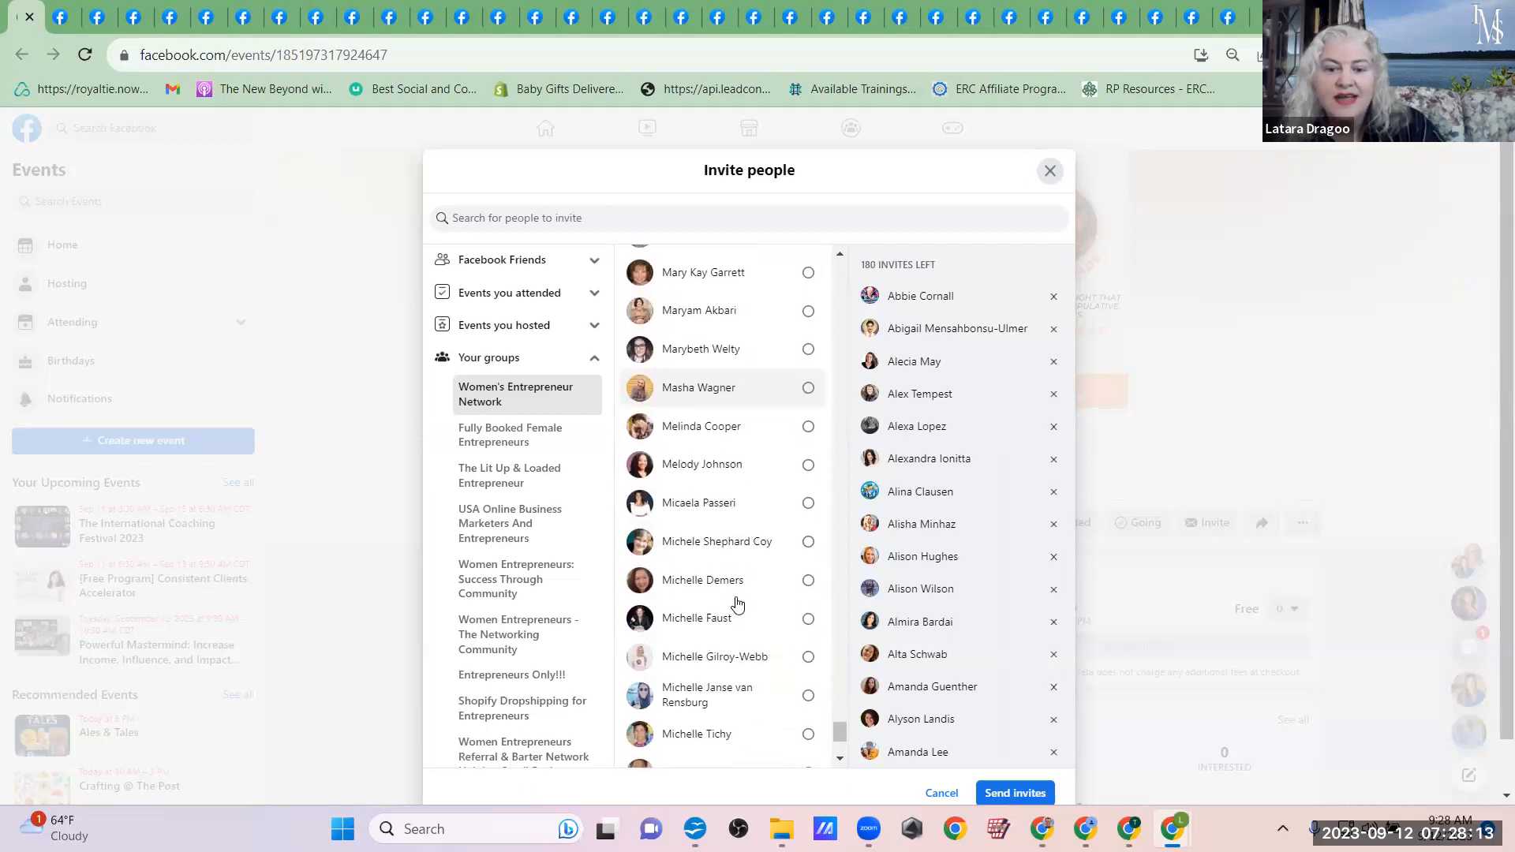
{"action": "scroll", "coordinate": [730, 603], "scroll_direction": "up", "scroll_amount": 1}
{"action": "left_click", "coordinate": [726, 601]}
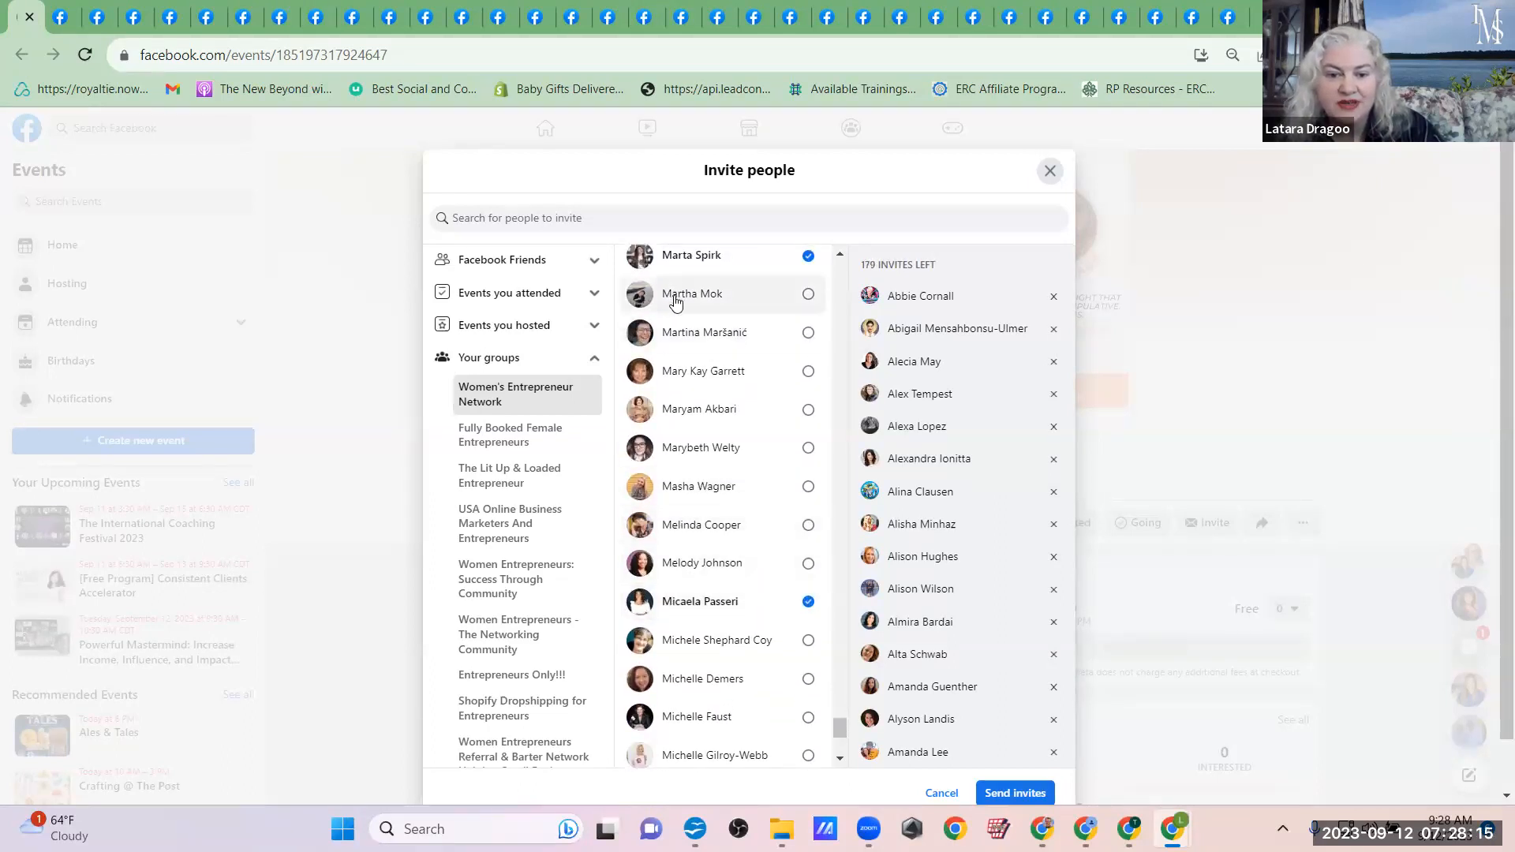
{"action": "left_click", "coordinate": [713, 328]}
{"action": "left_click", "coordinate": [713, 385]}
{"action": "left_click", "coordinate": [714, 411]}
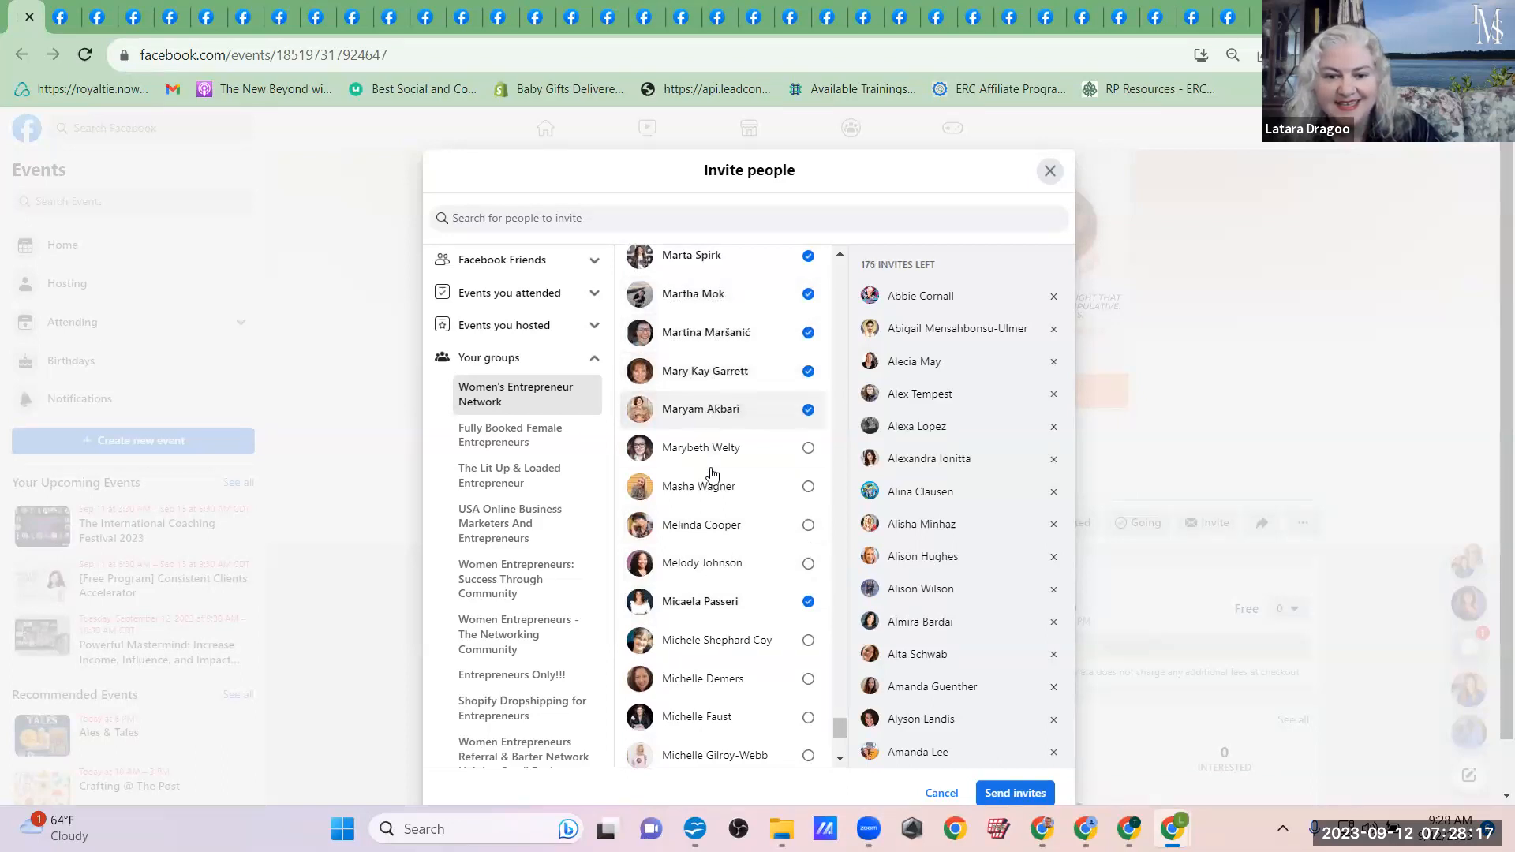
{"action": "left_click", "coordinate": [719, 490]}
Step: Add the Women's Entrepreneur Network members whose first names run from Me through Mich to the event invitees
{"action": "left_click", "coordinate": [717, 524]}
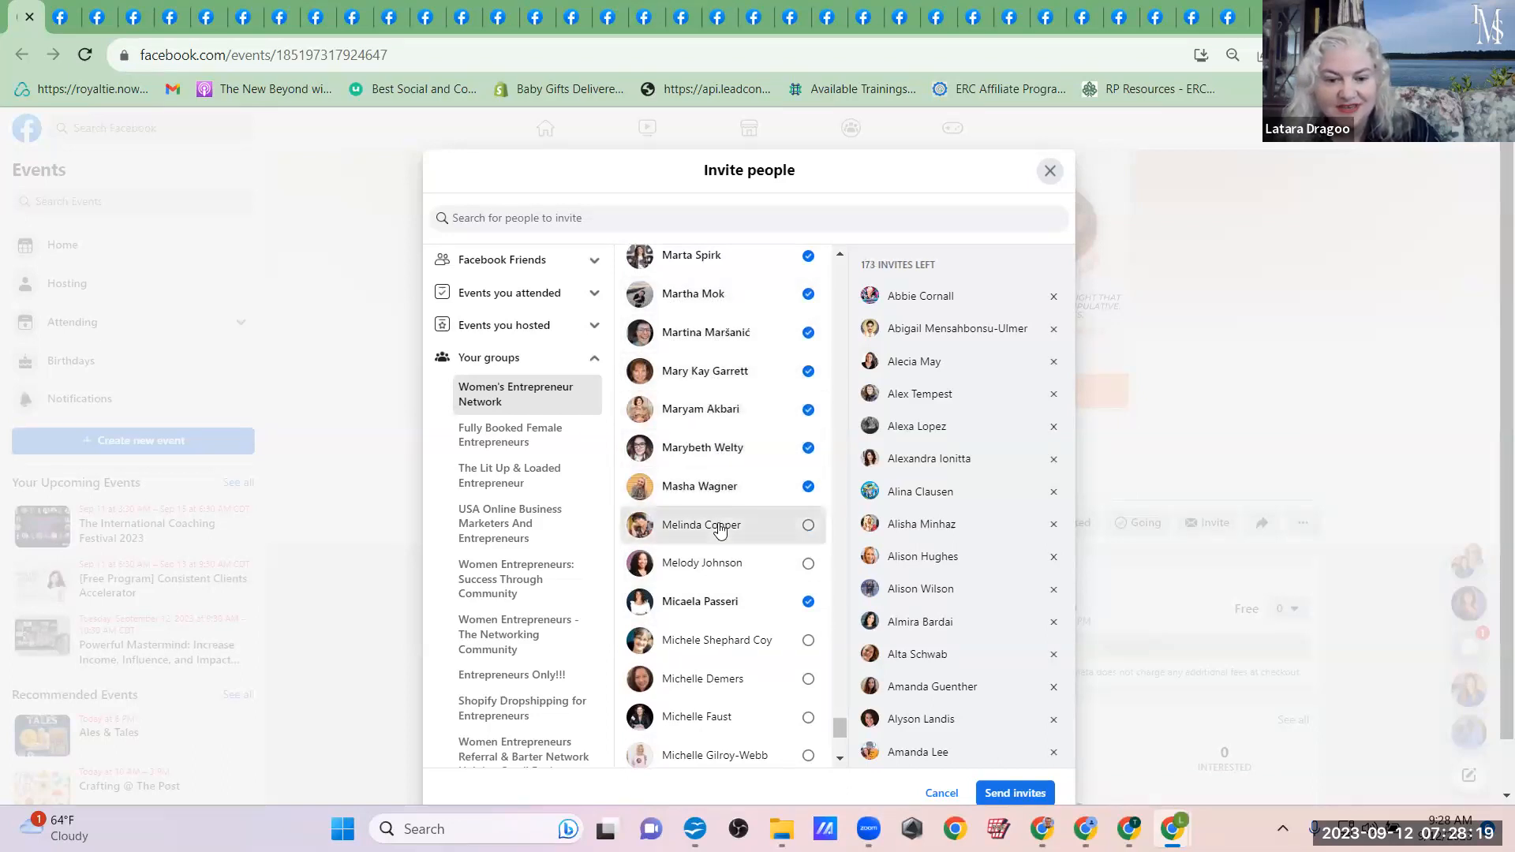
{"action": "left_click", "coordinate": [717, 560]}
{"action": "left_click", "coordinate": [716, 639]}
{"action": "left_click", "coordinate": [714, 715]}
{"action": "left_click", "coordinate": [695, 756]}
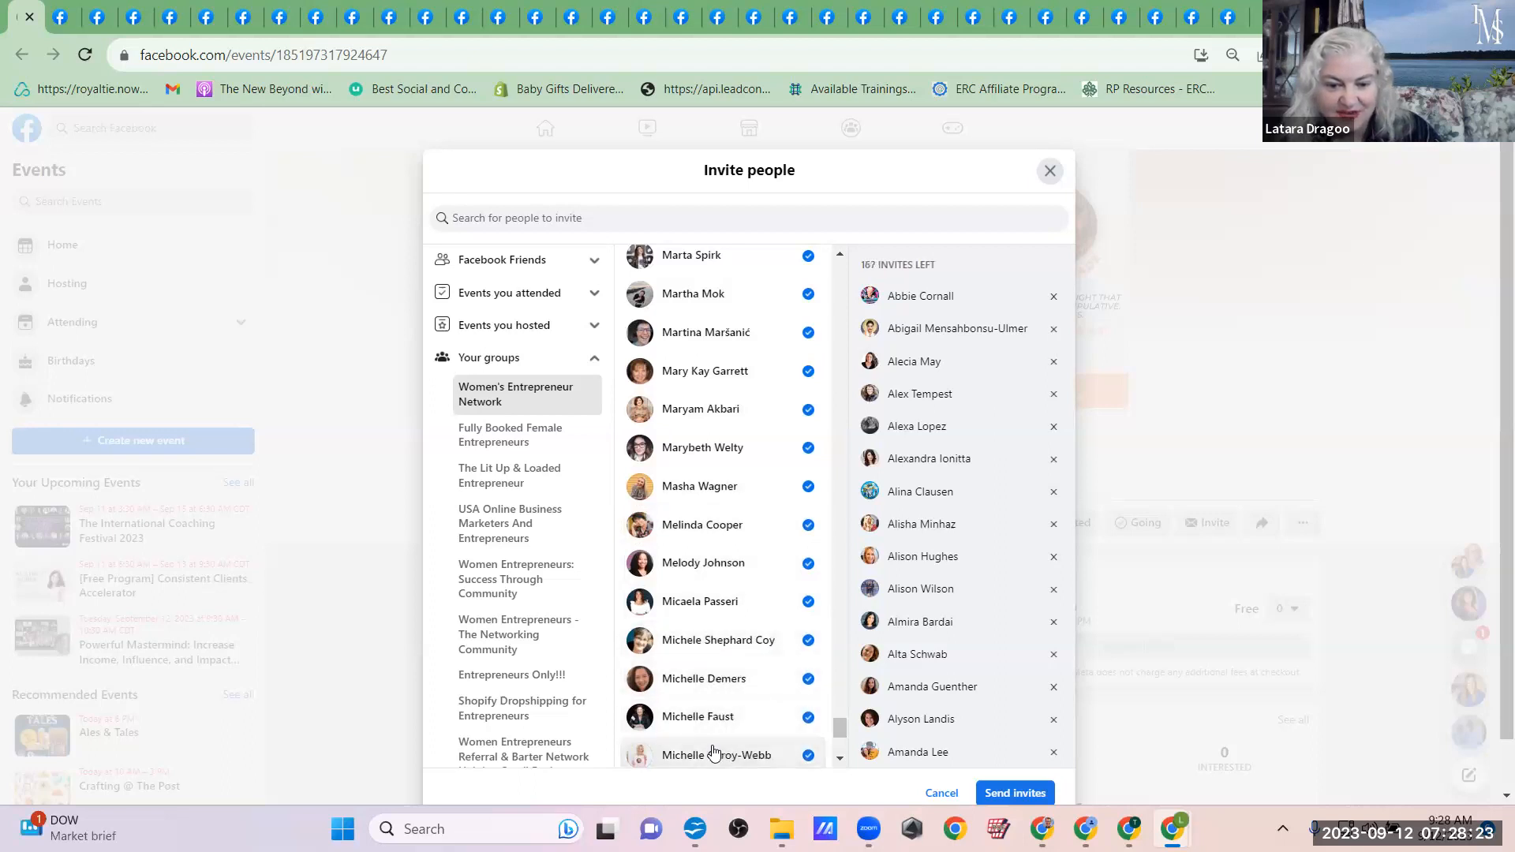
{"action": "scroll", "coordinate": [710, 751], "scroll_direction": "down", "scroll_amount": 3}
{"action": "left_click", "coordinate": [694, 536]}
{"action": "left_click", "coordinate": [694, 575]}
Step: Add the Women's Entrepreneur Network members whose first names run from Mir through Mo to the event invitees
{"action": "left_click", "coordinate": [699, 613]}
{"action": "left_click", "coordinate": [699, 659]}
{"action": "left_click", "coordinate": [698, 693]}
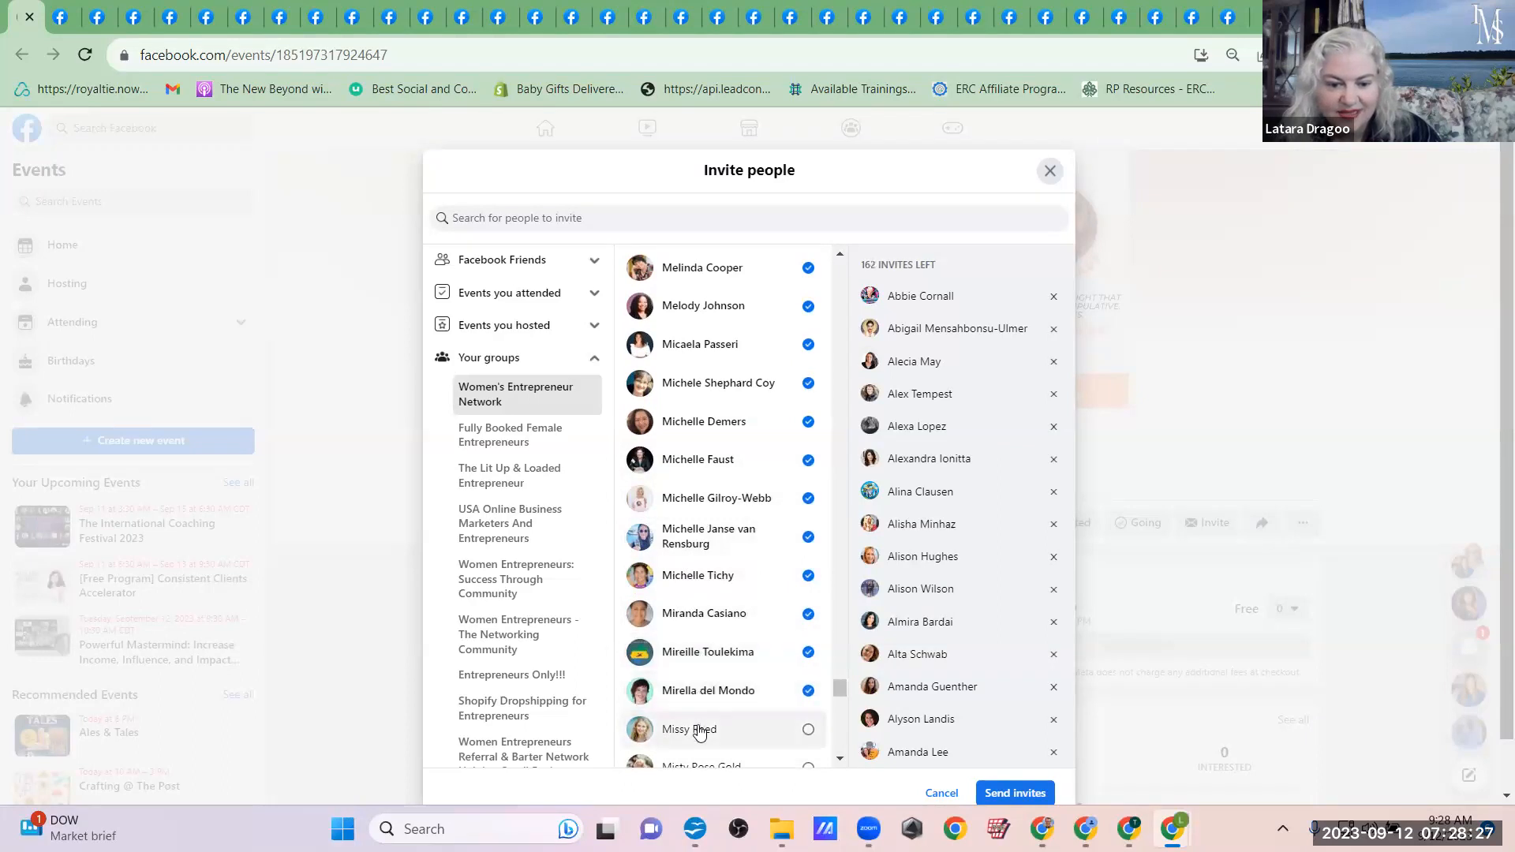
{"action": "scroll", "coordinate": [699, 750], "scroll_direction": "down", "scroll_amount": 4}
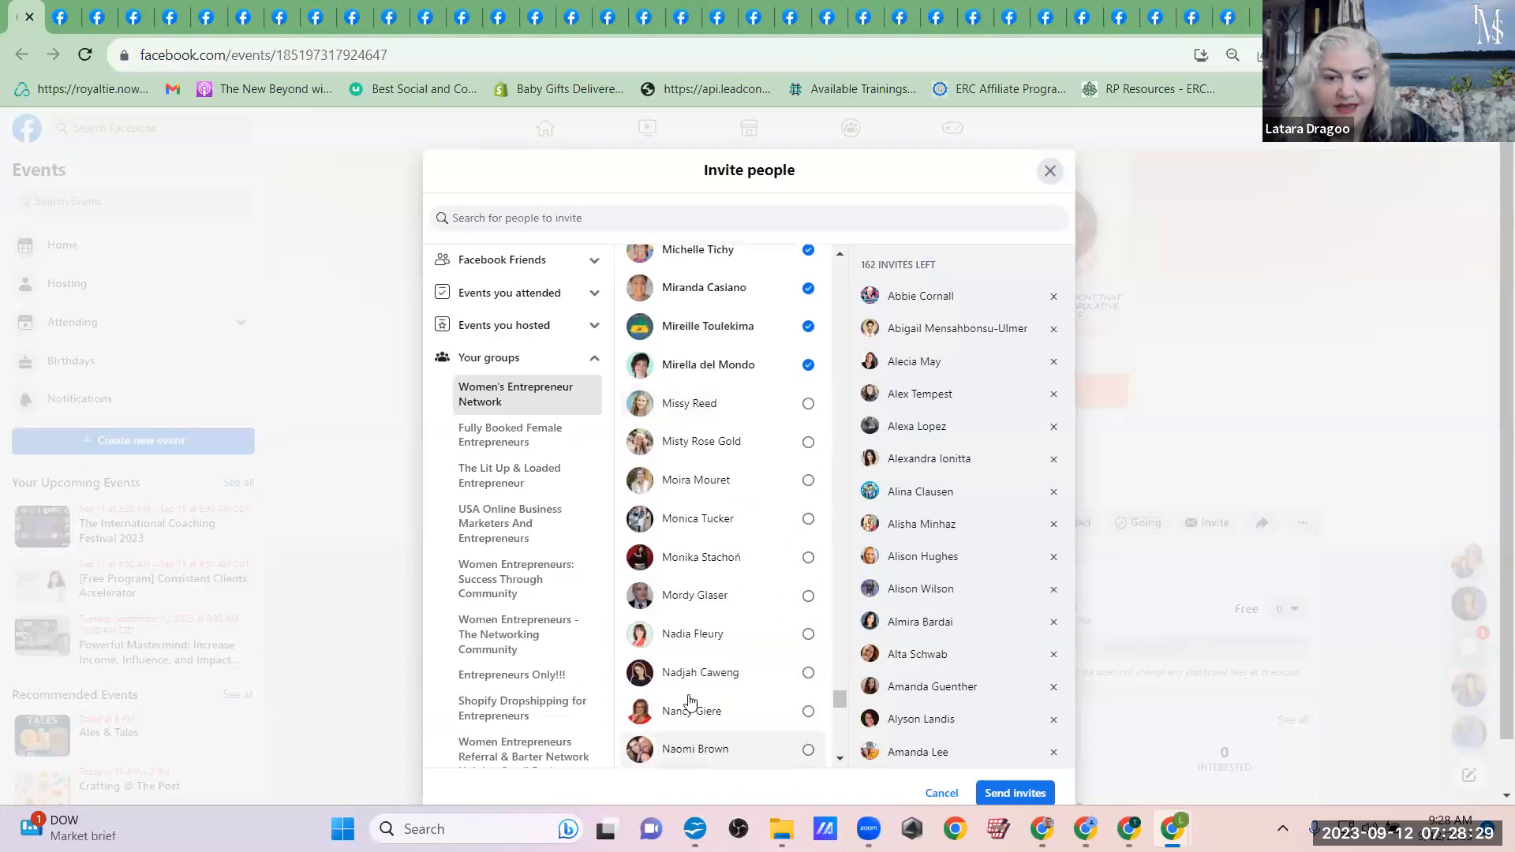
{"action": "left_click", "coordinate": [688, 405]}
{"action": "left_click", "coordinate": [686, 442]}
{"action": "left_click", "coordinate": [687, 480]}
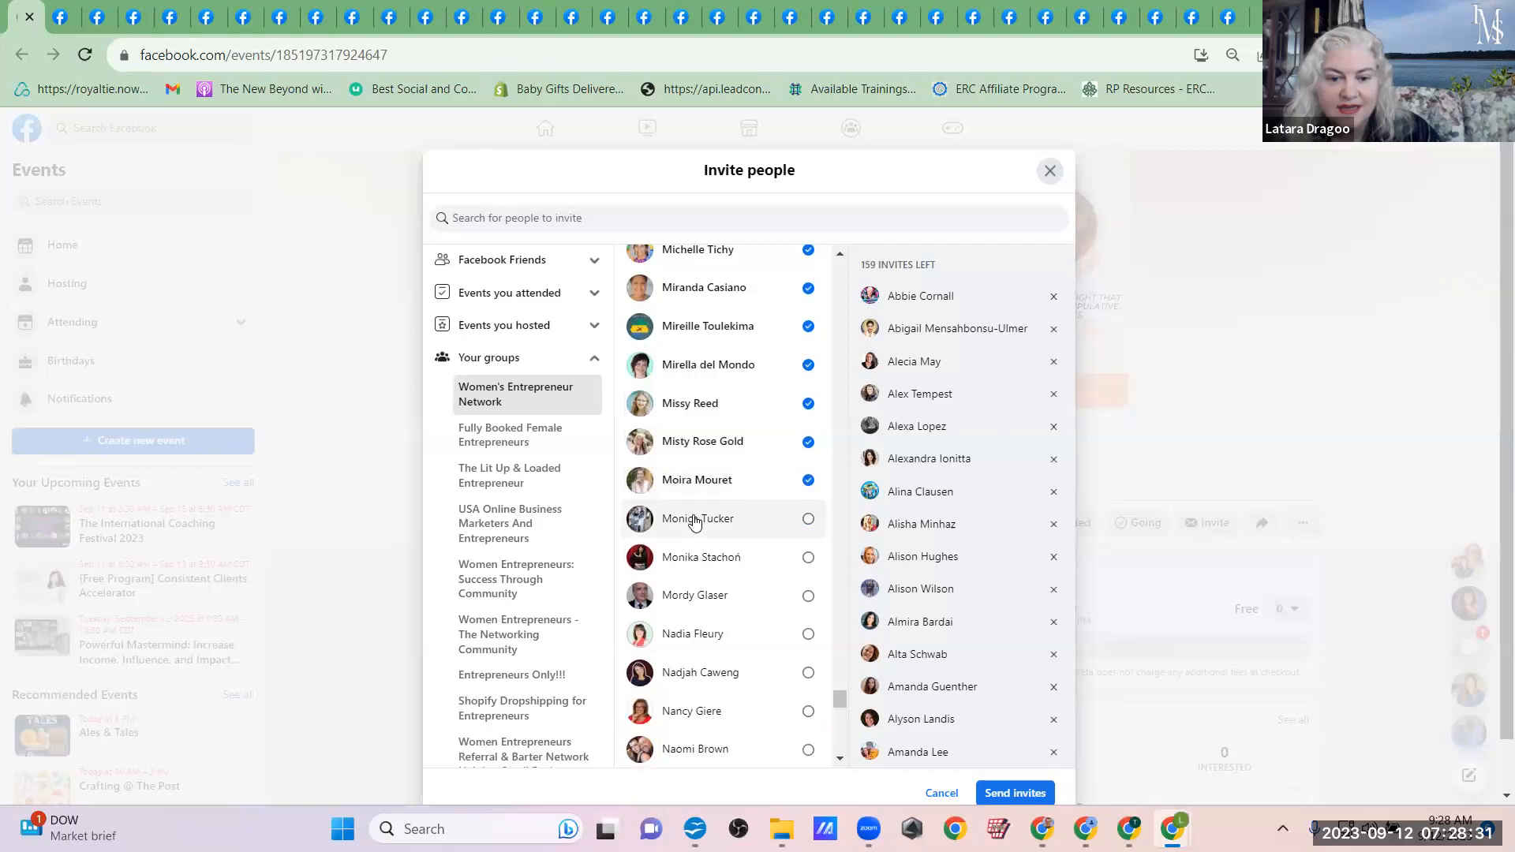
{"action": "left_click", "coordinate": [695, 521]}
{"action": "left_click", "coordinate": [696, 598]}
Step: Add the Women's Entrepreneur Network members whose first names run from Nad through Nata to the event invitees
{"action": "left_click", "coordinate": [691, 633]}
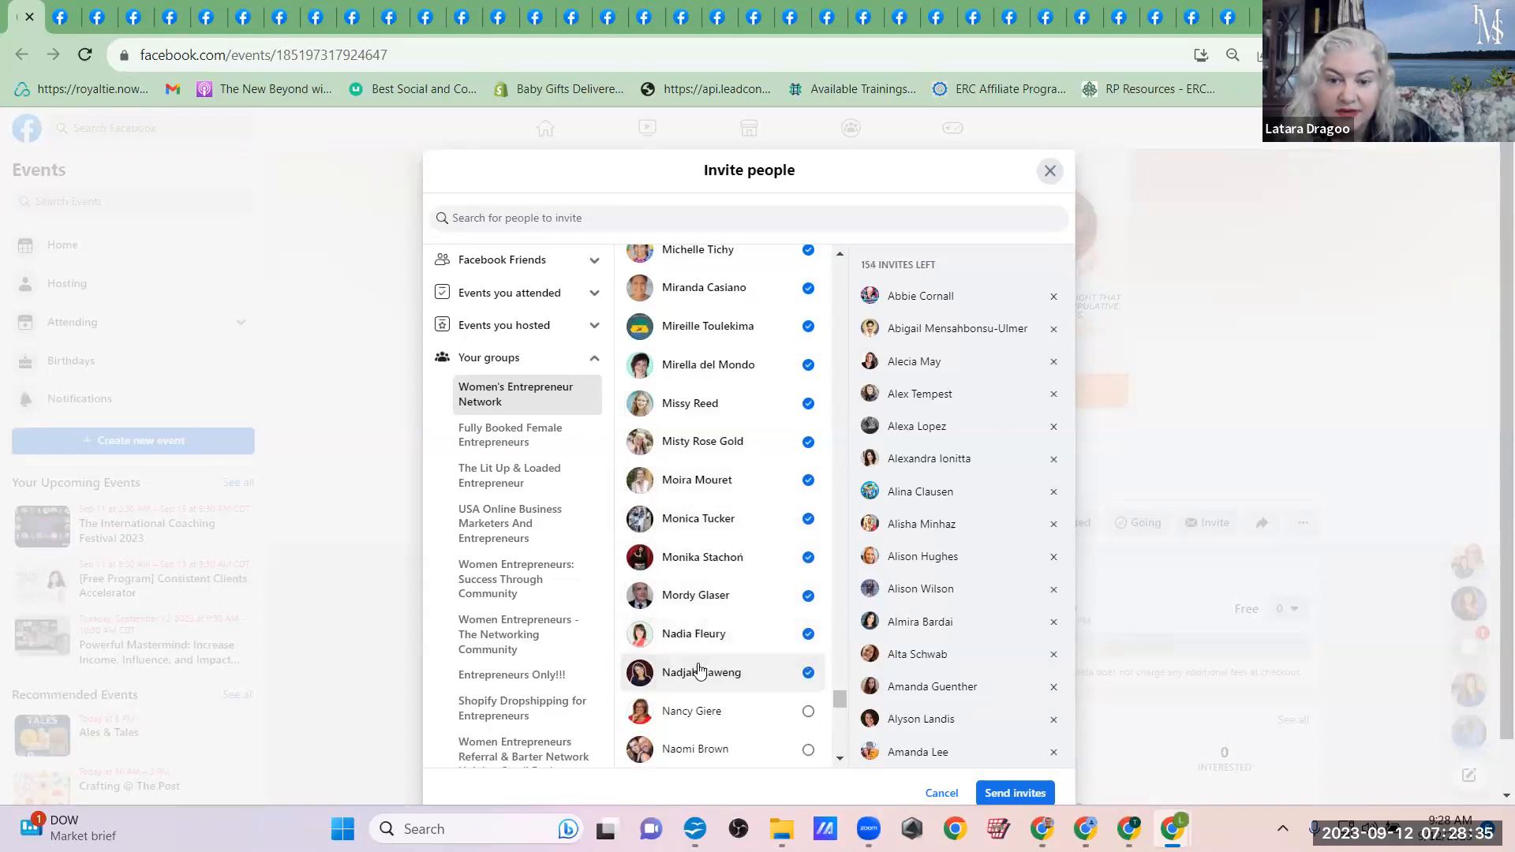
{"action": "left_click", "coordinate": [692, 713]}
{"action": "scroll", "coordinate": [695, 742], "scroll_direction": "down", "scroll_amount": 6}
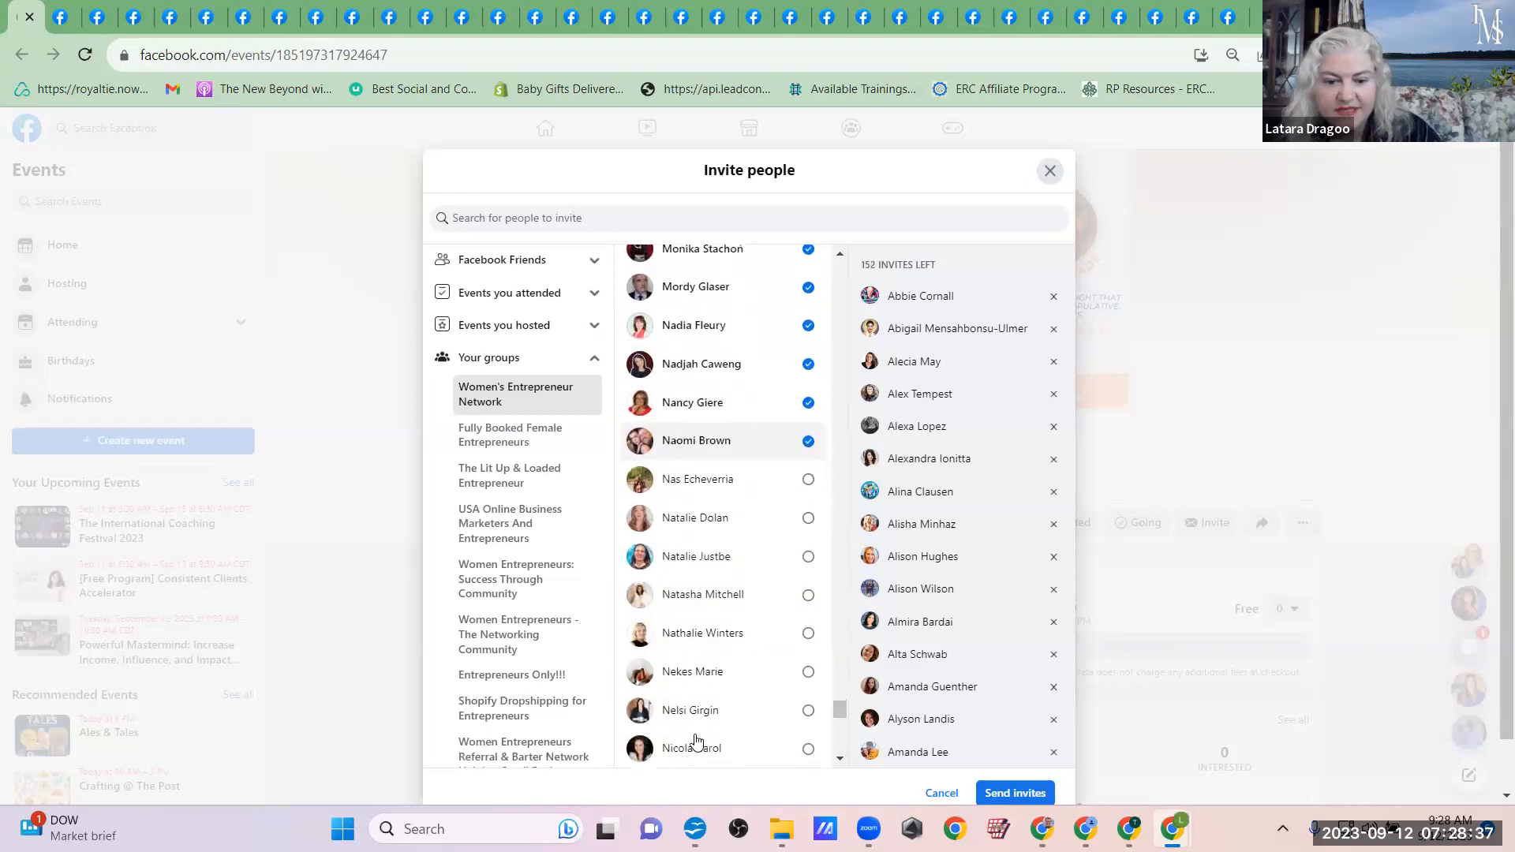
{"action": "left_click", "coordinate": [699, 282]}
{"action": "left_click", "coordinate": [695, 320]}
{"action": "left_click", "coordinate": [695, 358]}
{"action": "left_click", "coordinate": [700, 414]}
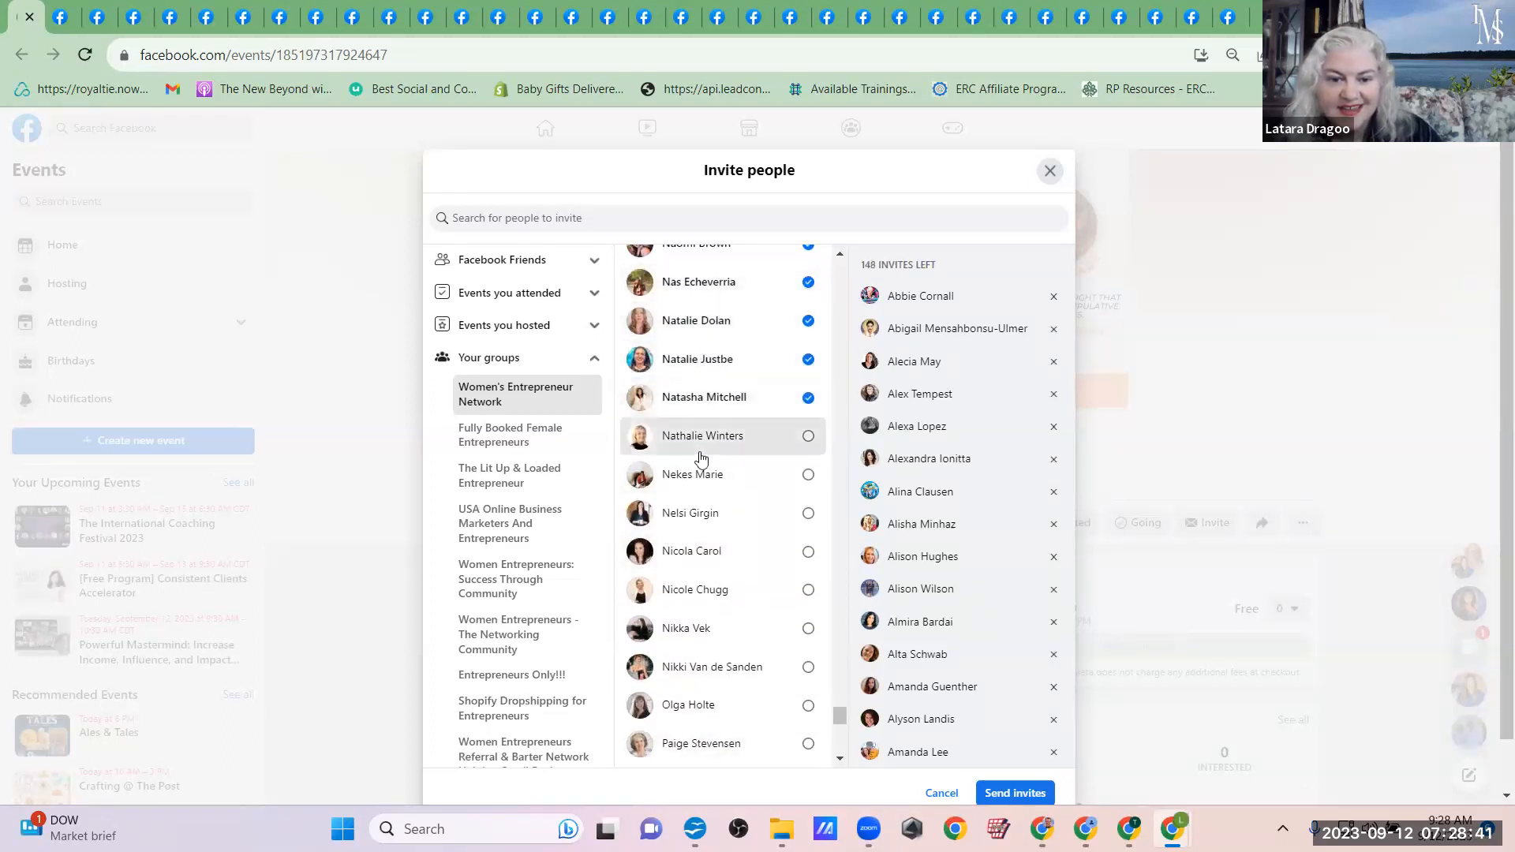
Step: Add the Women's Entrepreneur Network members whose first names run from Nath through Ni to the event invitees
{"action": "left_click", "coordinate": [696, 478]}
{"action": "left_click", "coordinate": [694, 514]}
{"action": "left_click", "coordinate": [694, 551]}
{"action": "left_click", "coordinate": [693, 589]}
{"action": "left_click", "coordinate": [687, 629]}
{"action": "left_click", "coordinate": [678, 667]}
Step: Add the Women's Entrepreneur Network members whose first names run from O through Pa to the event invitees
{"action": "left_click", "coordinate": [682, 704]}
{"action": "left_click", "coordinate": [685, 740]}
{"action": "scroll", "coordinate": [679, 710], "scroll_direction": "down", "scroll_amount": 7}
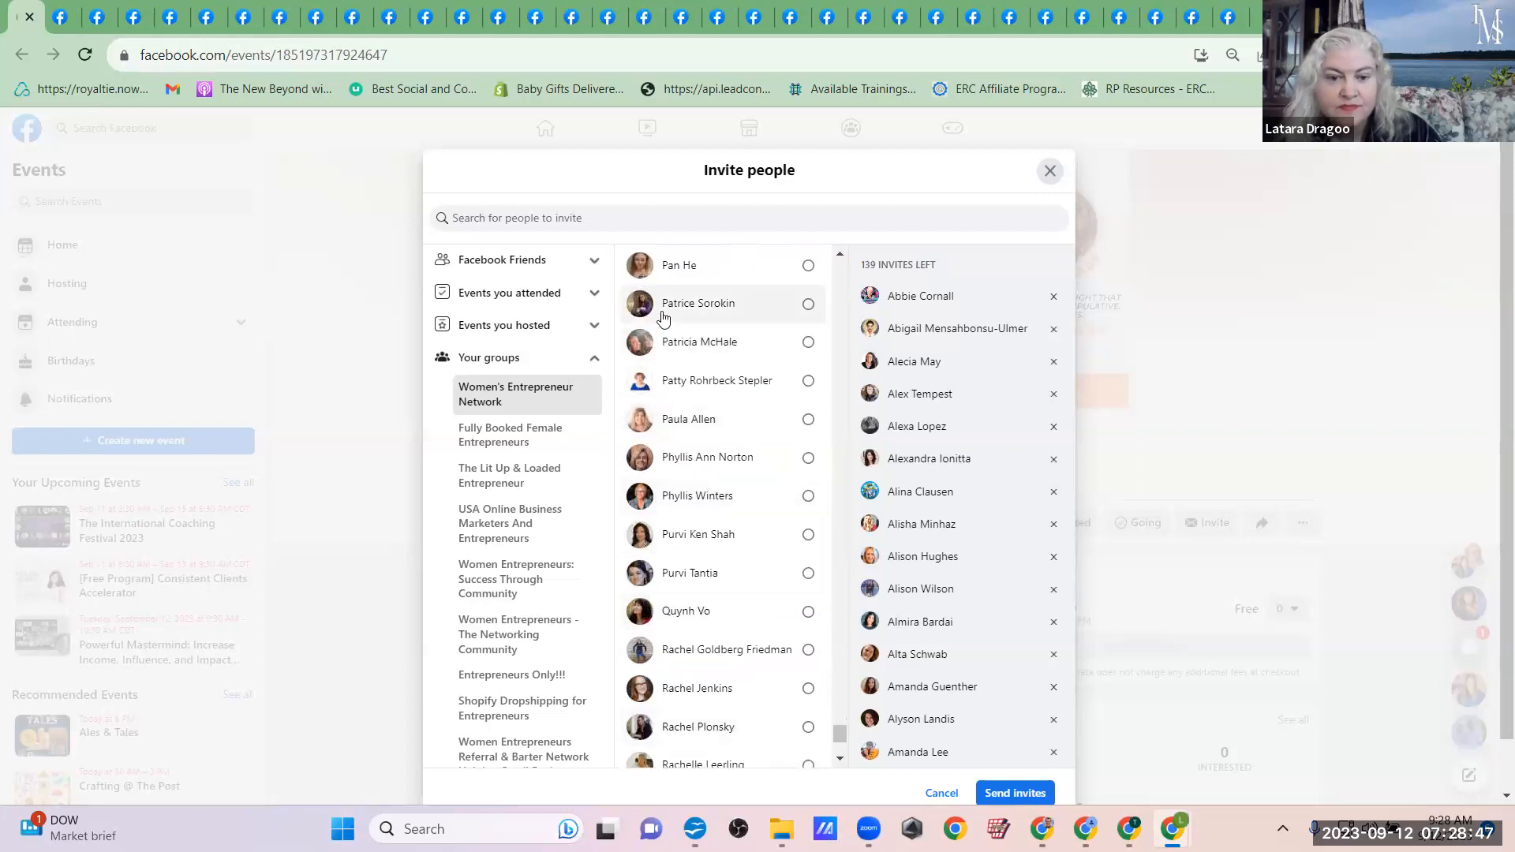
{"action": "scroll", "coordinate": [671, 308], "scroll_direction": "up", "scroll_amount": 1}
{"action": "left_click", "coordinate": [667, 333]}
{"action": "left_click", "coordinate": [673, 371]}
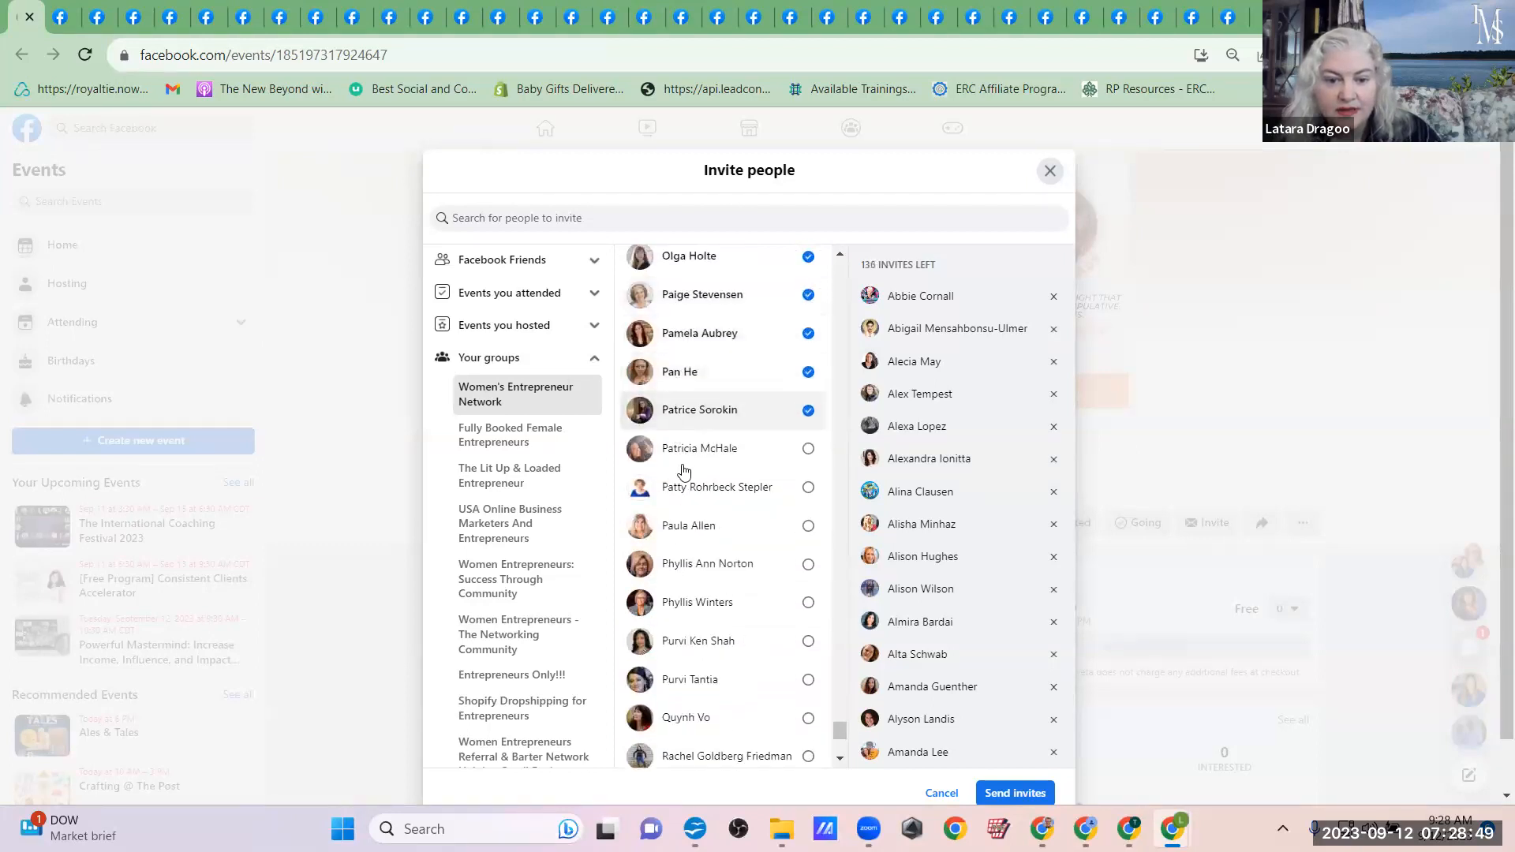
{"action": "left_click", "coordinate": [683, 449]}
{"action": "left_click", "coordinate": [683, 488]}
{"action": "left_click", "coordinate": [685, 525]}
Step: Add the Women's Entrepreneur Network members whose first names run from Ph through Q to the event invitees
{"action": "left_click", "coordinate": [685, 564]}
{"action": "left_click", "coordinate": [685, 608]}
{"action": "left_click", "coordinate": [693, 640]}
{"action": "left_click", "coordinate": [692, 681]}
{"action": "left_click", "coordinate": [693, 721]}
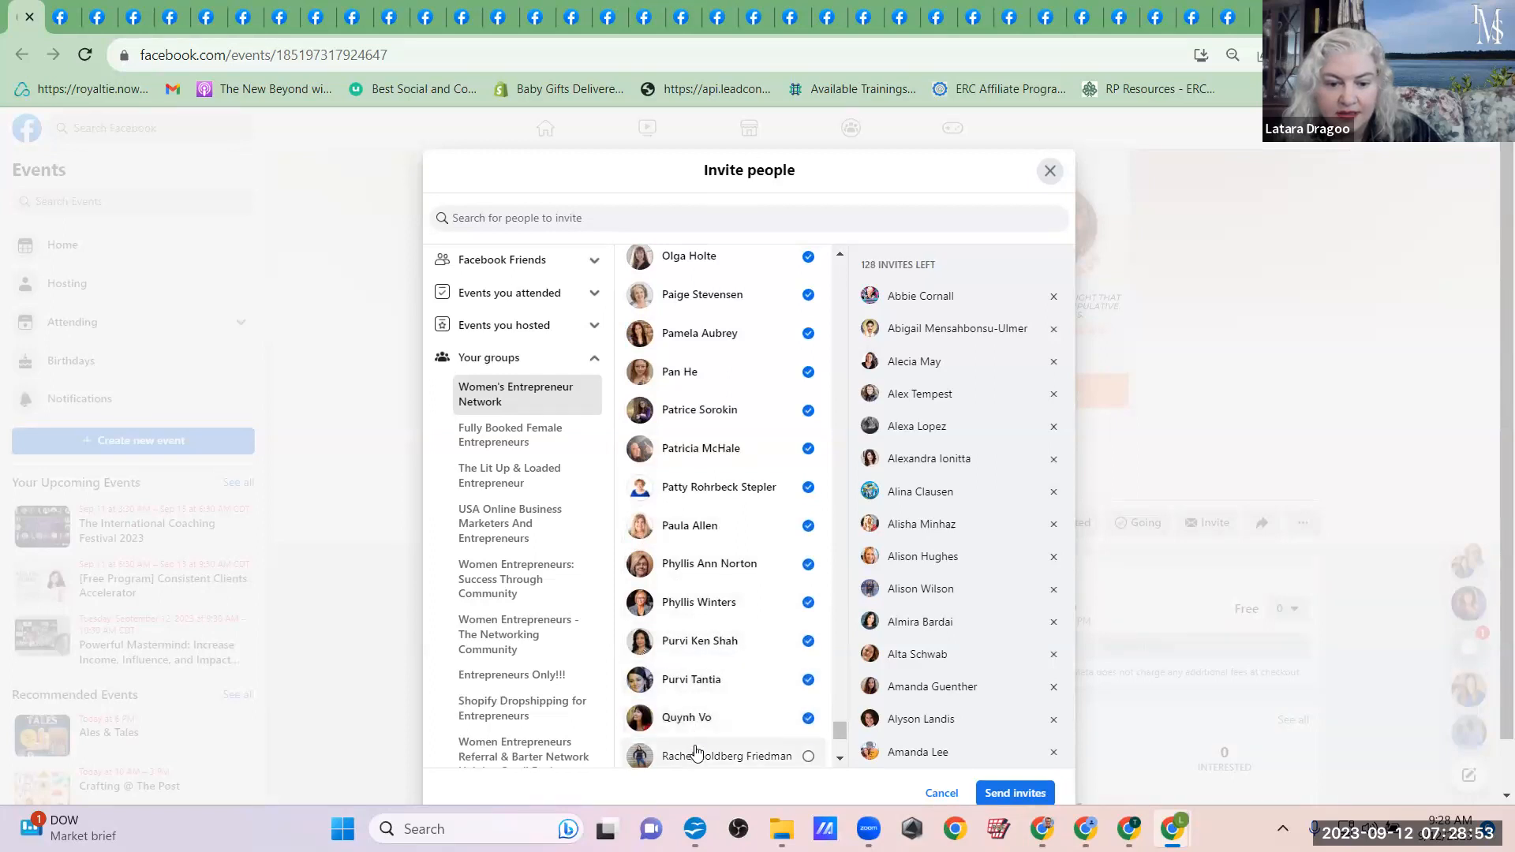
Step: Add the Women's Entrepreneur Network members whose first names begin with Ra to the event invitees
{"action": "scroll", "coordinate": [686, 552], "scroll_direction": "down", "scroll_amount": 4}
{"action": "left_click", "coordinate": [683, 448]}
{"action": "left_click", "coordinate": [683, 487]}
{"action": "left_click", "coordinate": [683, 524]}
{"action": "left_click", "coordinate": [683, 561]}
{"action": "left_click", "coordinate": [683, 601]}
Step: Add the Women's Entrepreneur Network members whose first names begin with Re to the event invitees
{"action": "left_click", "coordinate": [686, 639]}
{"action": "left_click", "coordinate": [690, 686]}
{"action": "left_click", "coordinate": [688, 718]}
{"action": "left_click", "coordinate": [686, 752]}
{"action": "scroll", "coordinate": [686, 753], "scroll_direction": "down", "scroll_amount": 3}
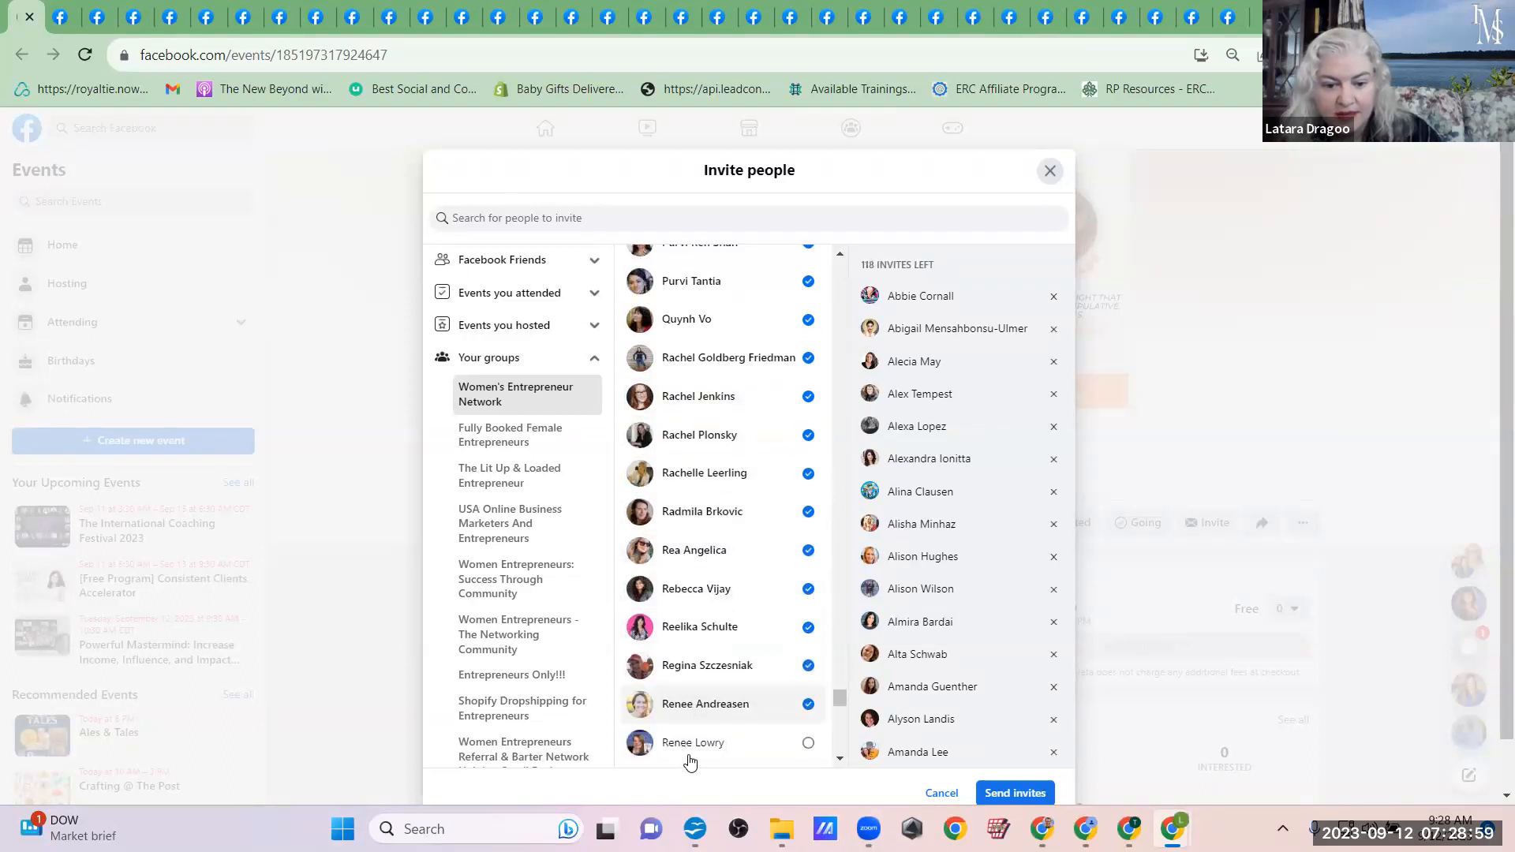
{"action": "scroll", "coordinate": [688, 759], "scroll_direction": "down", "scroll_amount": 2}
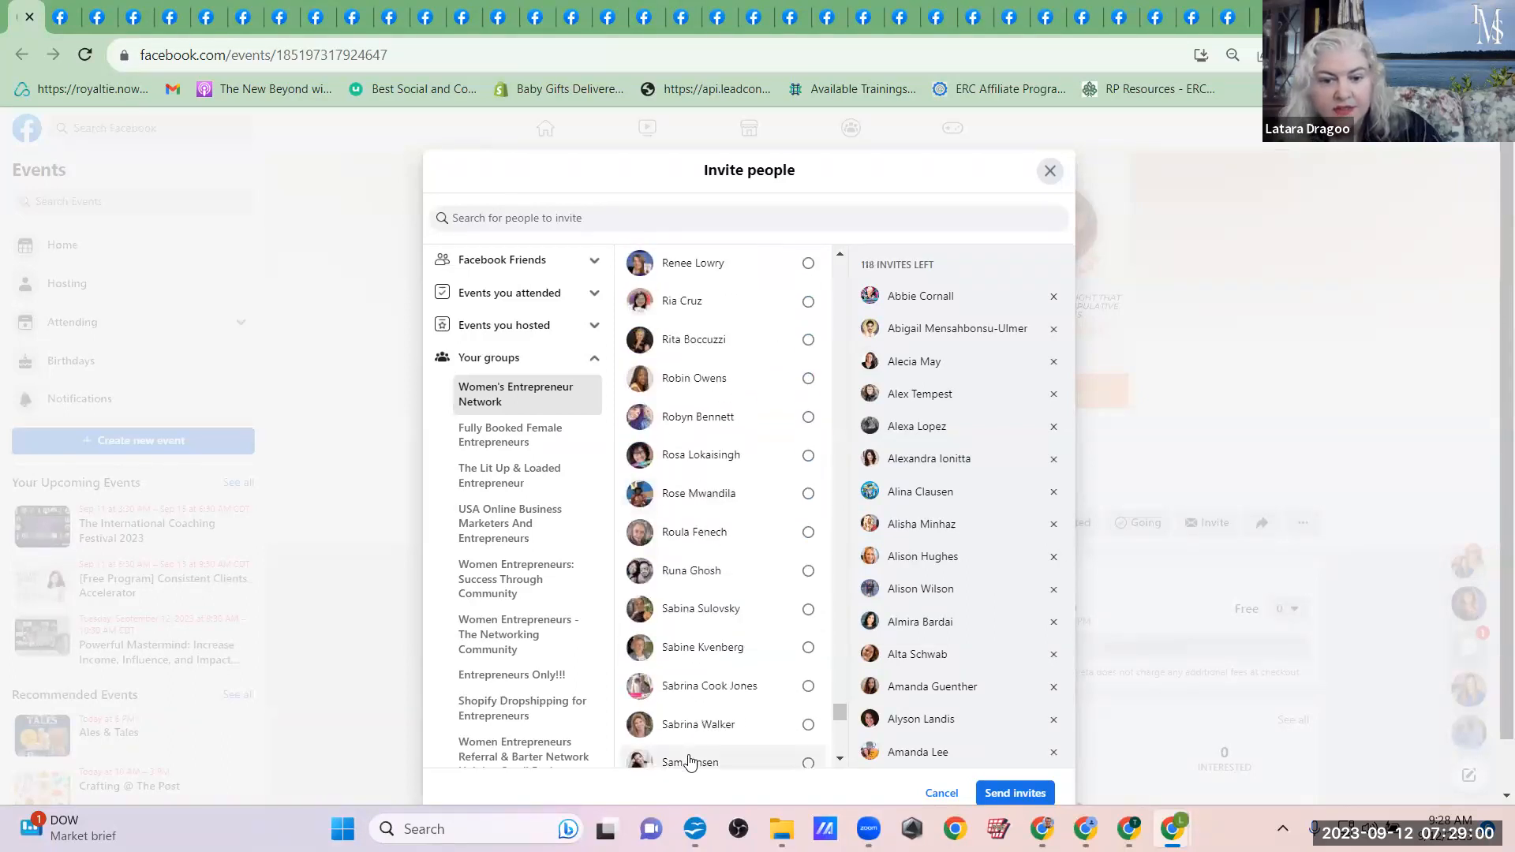
{"action": "left_click", "coordinate": [701, 361]}
Step: Add the Women's Entrepreneur Network members whose first names run from Ri through Ru to the event invitees
{"action": "left_click", "coordinate": [685, 395]}
{"action": "left_click", "coordinate": [685, 432]}
{"action": "left_click", "coordinate": [685, 471]}
{"action": "left_click", "coordinate": [692, 547]}
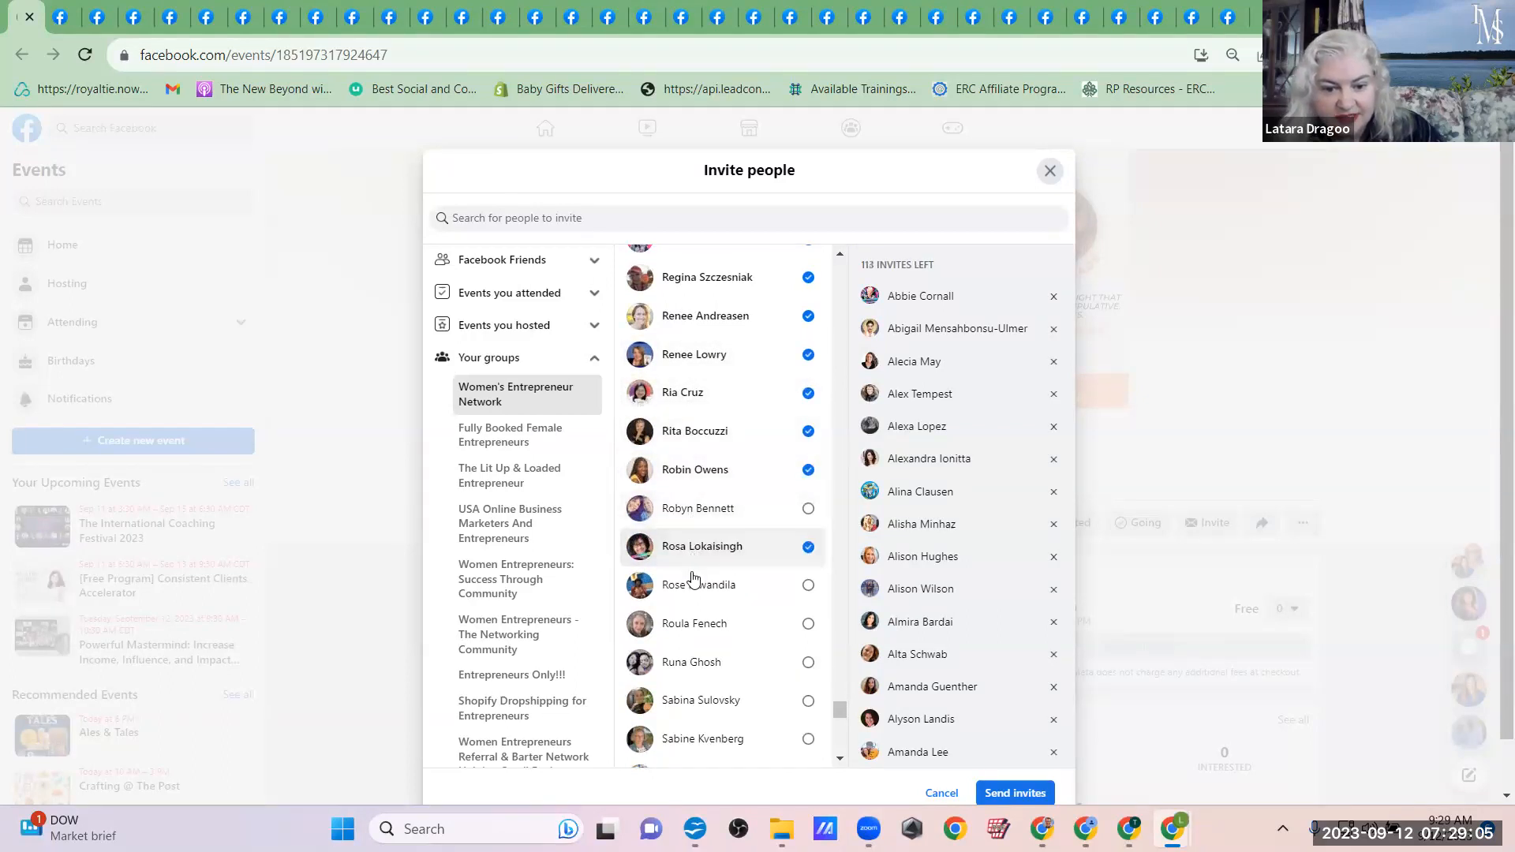
{"action": "left_click", "coordinate": [677, 584]}
{"action": "left_click", "coordinate": [698, 514]}
{"action": "left_click", "coordinate": [686, 623]}
{"action": "left_click", "coordinate": [682, 663]}
Step: Add the Women's Entrepreneur Network members whose first names run from Sab through Sam to the event invitees
{"action": "left_click", "coordinate": [698, 702]}
{"action": "left_click", "coordinate": [703, 739]}
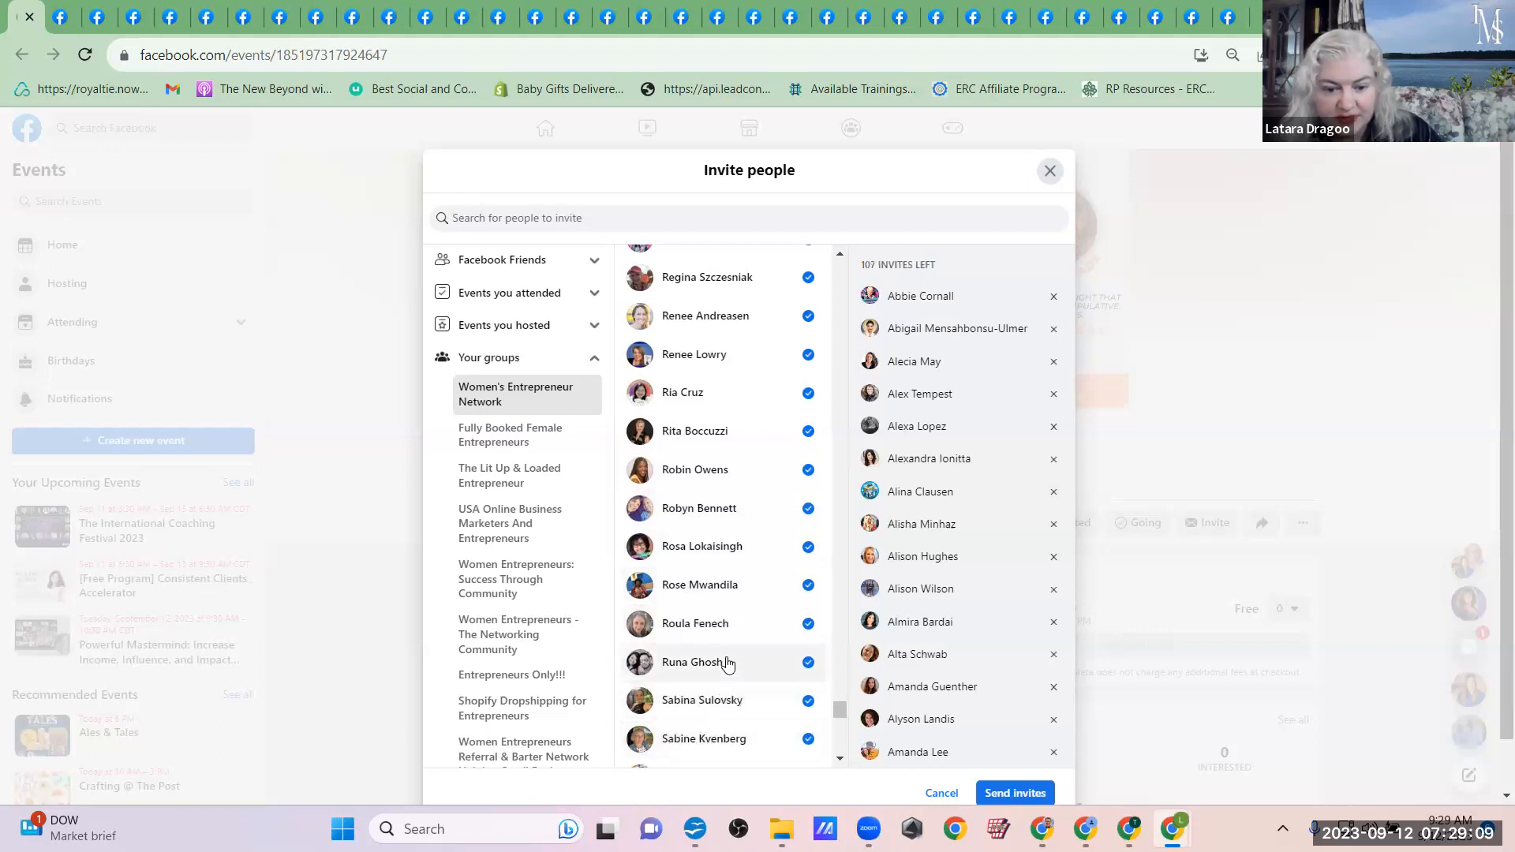
{"action": "scroll", "coordinate": [710, 663], "scroll_direction": "down", "scroll_amount": 4}
{"action": "left_click", "coordinate": [694, 464]}
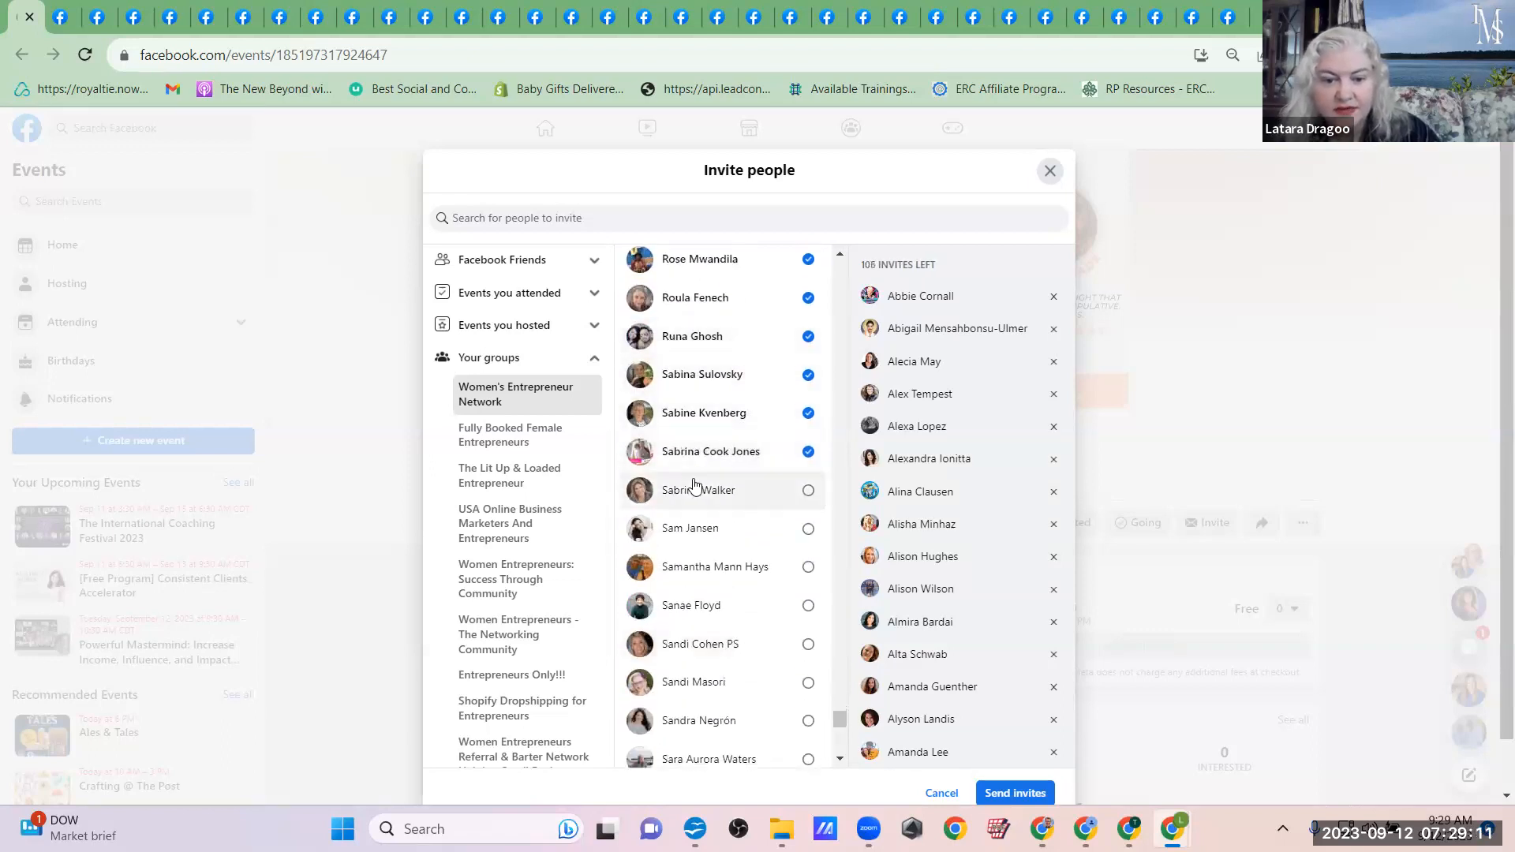
{"action": "left_click", "coordinate": [688, 493]}
{"action": "left_click", "coordinate": [683, 568]}
Step: Add the Women's Entrepreneur Network members whose first names run from San through Sas to the event invitees
{"action": "left_click", "coordinate": [692, 607]}
{"action": "left_click", "coordinate": [683, 644]}
{"action": "left_click", "coordinate": [696, 683]}
{"action": "left_click", "coordinate": [695, 720]}
{"action": "left_click", "coordinate": [690, 759]}
{"action": "scroll", "coordinate": [671, 439], "scroll_direction": "down", "scroll_amount": 5}
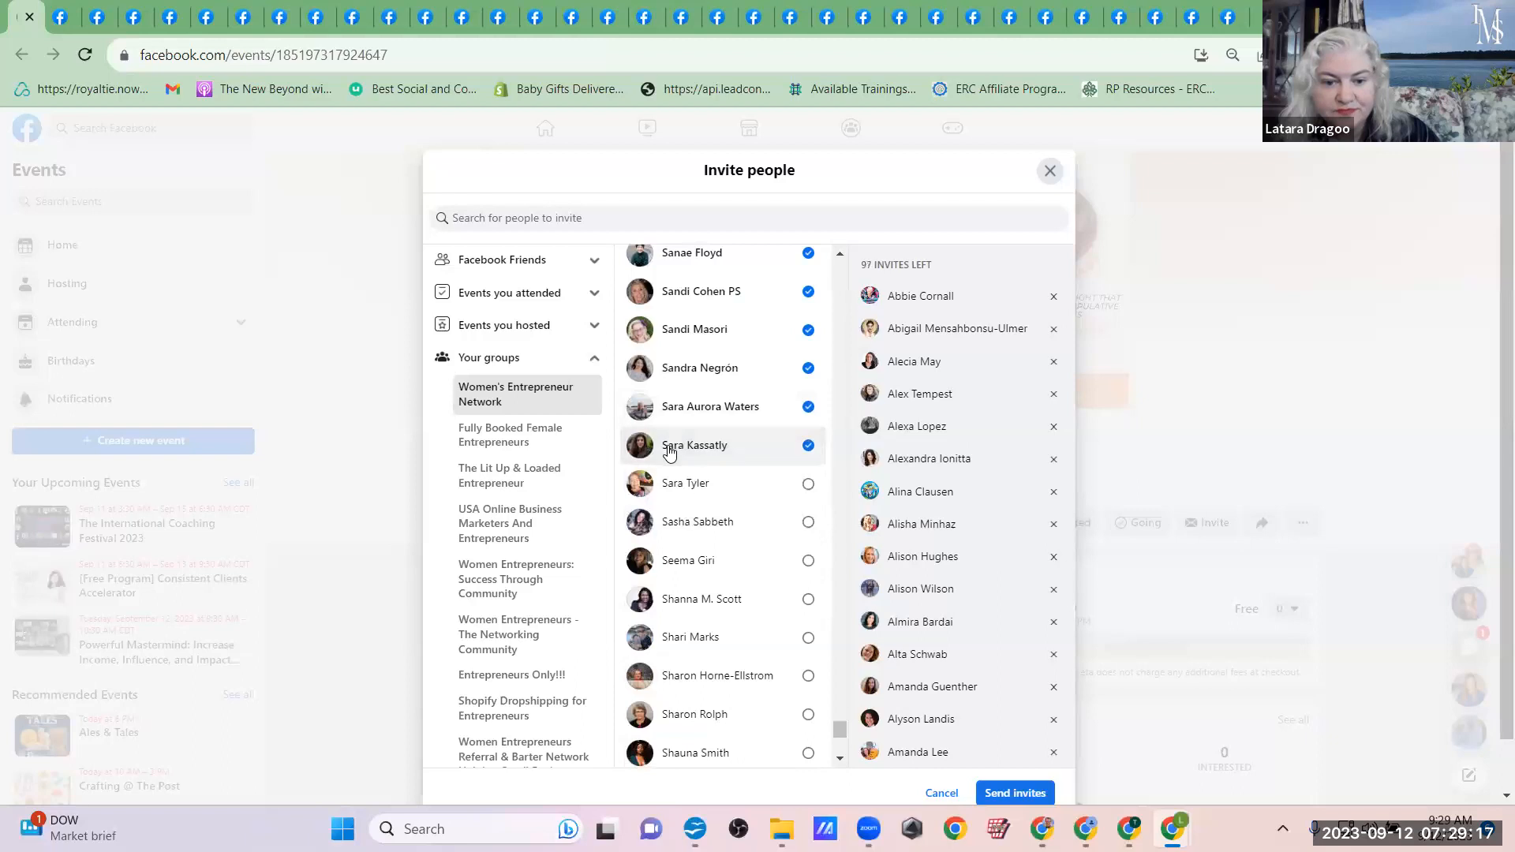
{"action": "left_click", "coordinate": [683, 484]}
{"action": "left_click", "coordinate": [693, 523]}
Step: Add the Women's Entrepreneur Network members whose first names run from Se through Sha to the event invitees
{"action": "left_click", "coordinate": [693, 562]}
{"action": "left_click", "coordinate": [695, 599]}
{"action": "left_click", "coordinate": [694, 643]}
{"action": "left_click", "coordinate": [695, 677]}
{"action": "left_click", "coordinate": [696, 754]}
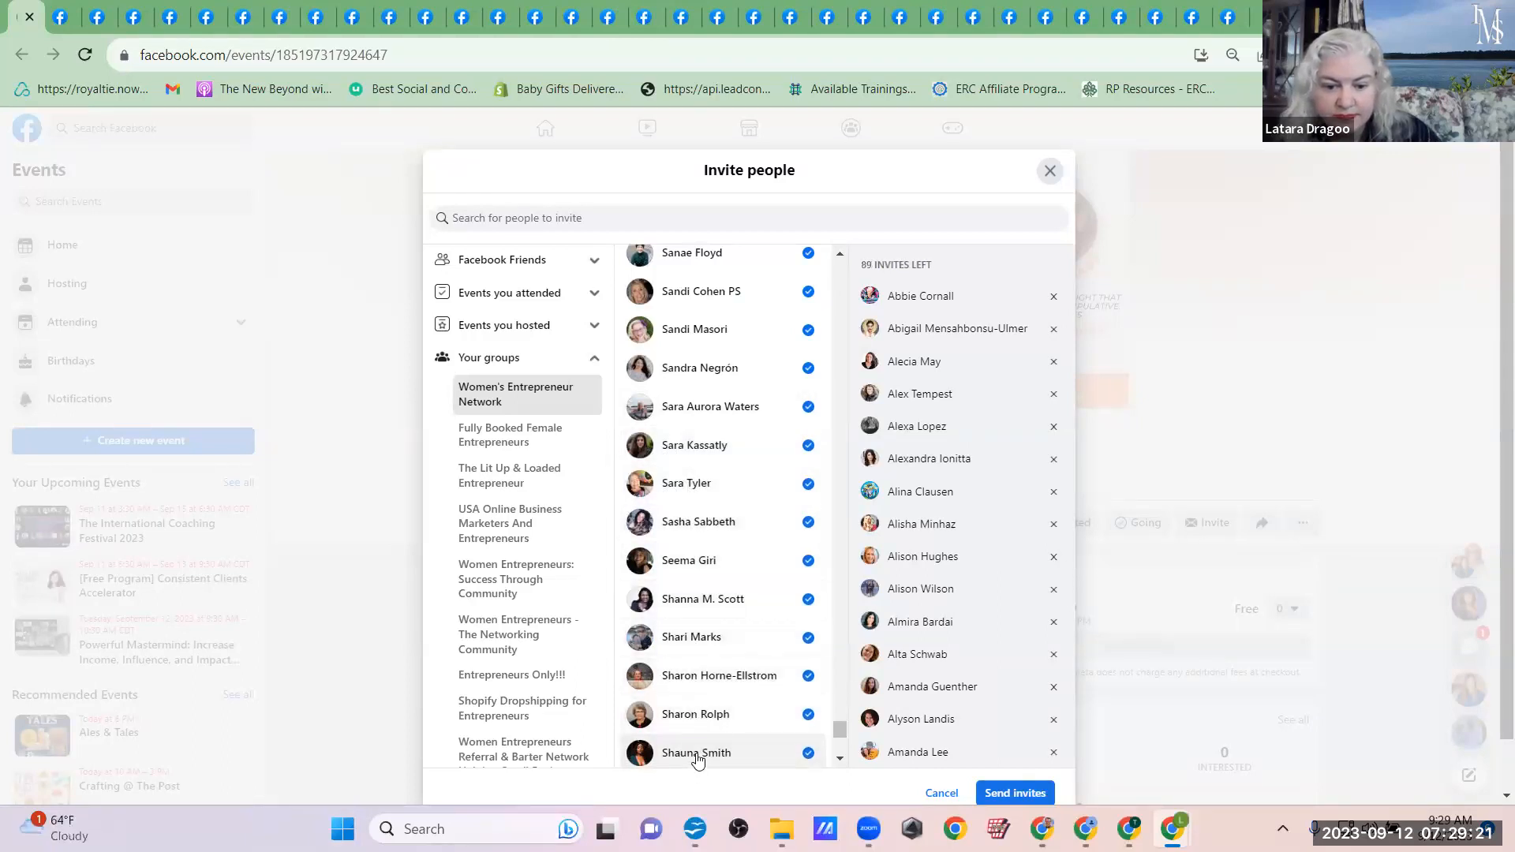
Step: Add the Women's Entrepreneur Network members whose first names run from She through Sho to the event invitees
{"action": "scroll", "coordinate": [710, 581], "scroll_direction": "down", "scroll_amount": 5}
{"action": "left_click", "coordinate": [692, 403]}
{"action": "left_click", "coordinate": [693, 439]}
{"action": "left_click", "coordinate": [694, 478]}
{"action": "left_click", "coordinate": [693, 517]}
{"action": "left_click", "coordinate": [691, 557]}
{"action": "left_click", "coordinate": [692, 594]}
{"action": "left_click", "coordinate": [693, 631]}
{"action": "left_click", "coordinate": [693, 670]}
{"action": "left_click", "coordinate": [686, 714]}
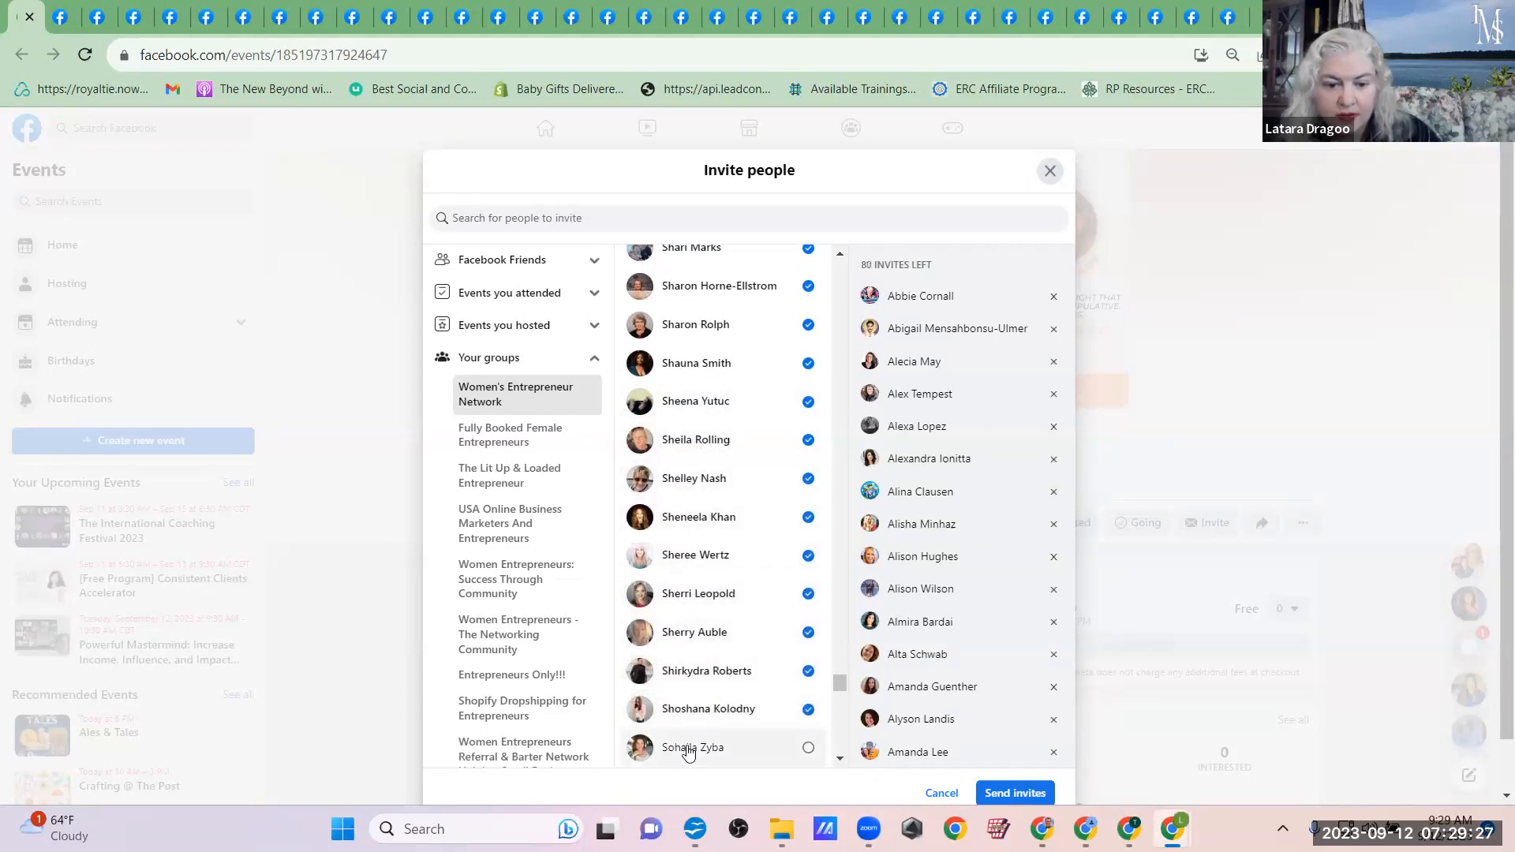
Step: Add the Women's Entrepreneur Network members whose first names run from Soh through Sta to the event invitees
{"action": "left_click", "coordinate": [692, 750]}
{"action": "scroll", "coordinate": [676, 558], "scroll_direction": "down", "scroll_amount": 4}
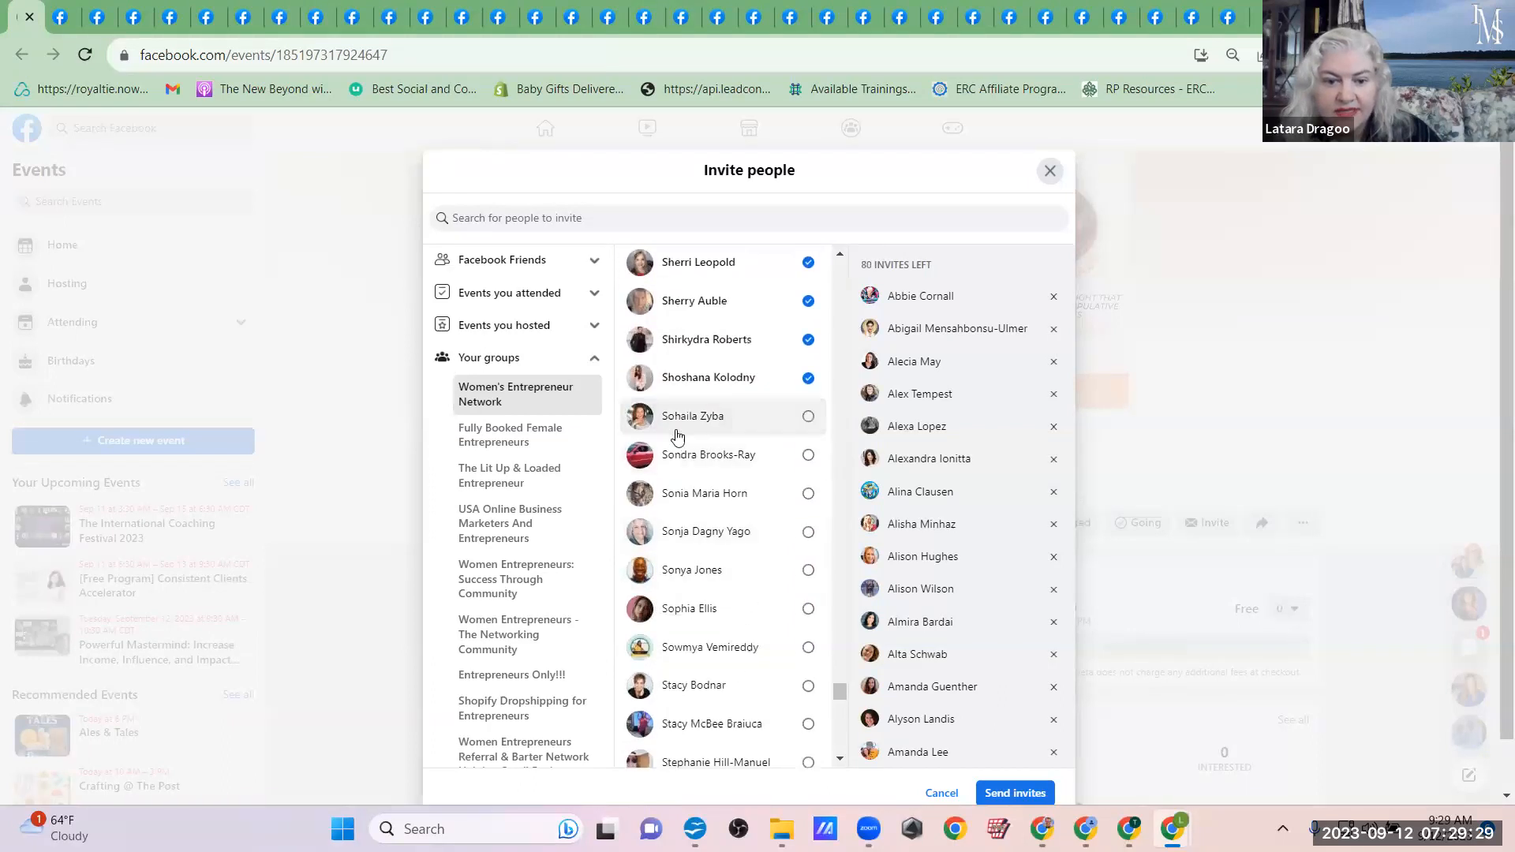
{"action": "left_click", "coordinate": [678, 418]}
{"action": "left_click", "coordinate": [686, 455]}
{"action": "left_click", "coordinate": [690, 493]}
{"action": "left_click", "coordinate": [693, 530]}
{"action": "left_click", "coordinate": [697, 569]}
{"action": "left_click", "coordinate": [694, 608]}
{"action": "left_click", "coordinate": [699, 647]}
{"action": "left_click", "coordinate": [703, 685]}
{"action": "left_click", "coordinate": [709, 724]}
Step: Add most of the Women's Entrepreneur Network members whose first names run from Ste through Tam to the event invitees
{"action": "scroll", "coordinate": [709, 730], "scroll_direction": "down", "scroll_amount": 4}
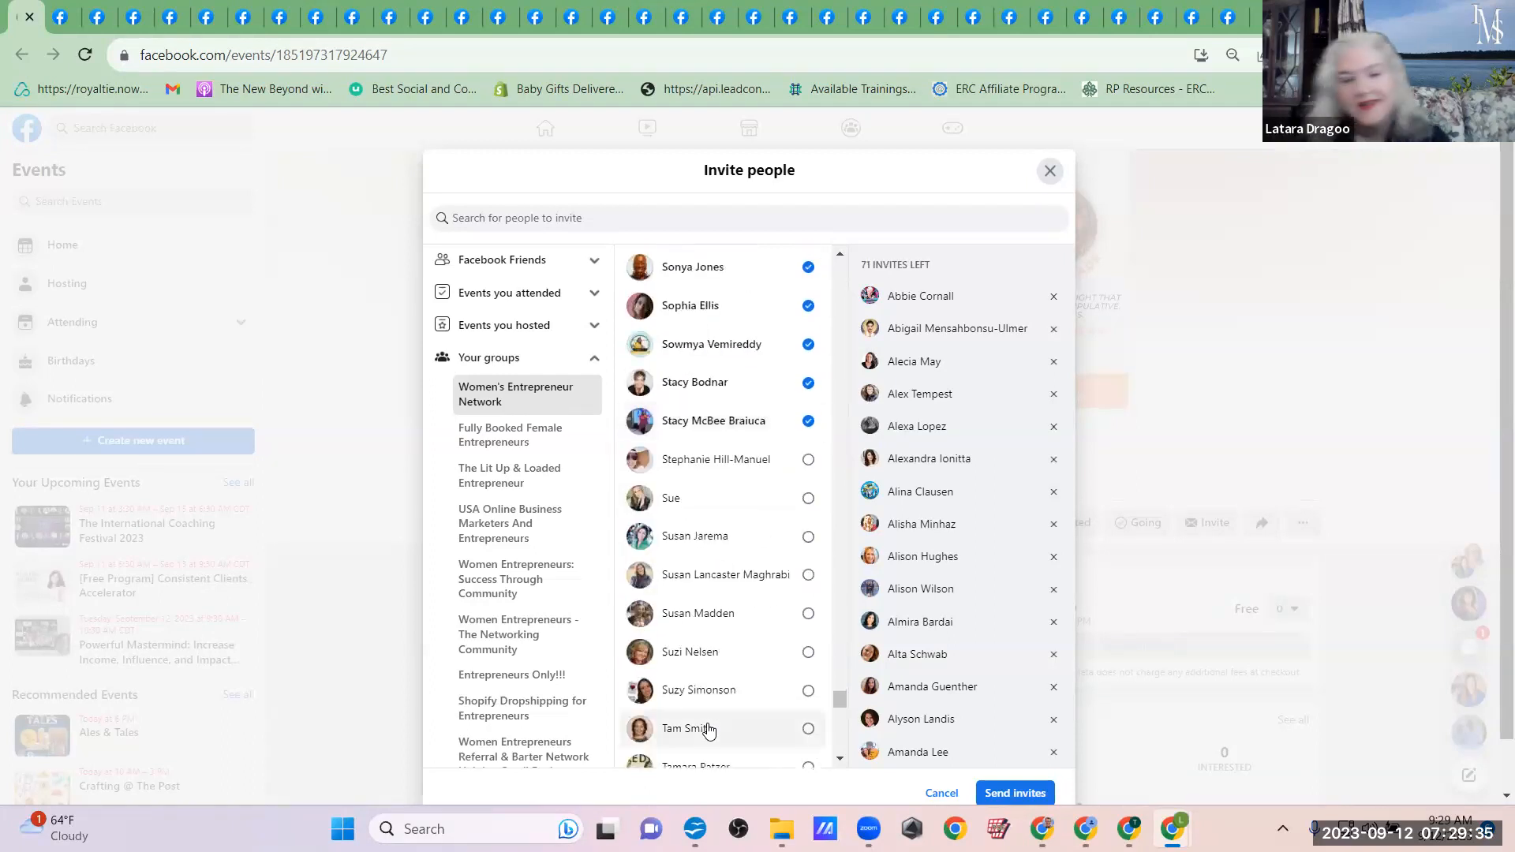
{"action": "left_click", "coordinate": [702, 459]}
{"action": "left_click", "coordinate": [699, 498]}
{"action": "left_click", "coordinate": [701, 535]}
{"action": "left_click", "coordinate": [704, 539]}
{"action": "left_click", "coordinate": [702, 574]}
{"action": "left_click", "coordinate": [699, 613]}
{"action": "left_click", "coordinate": [696, 652]}
{"action": "left_click", "coordinate": [699, 698]}
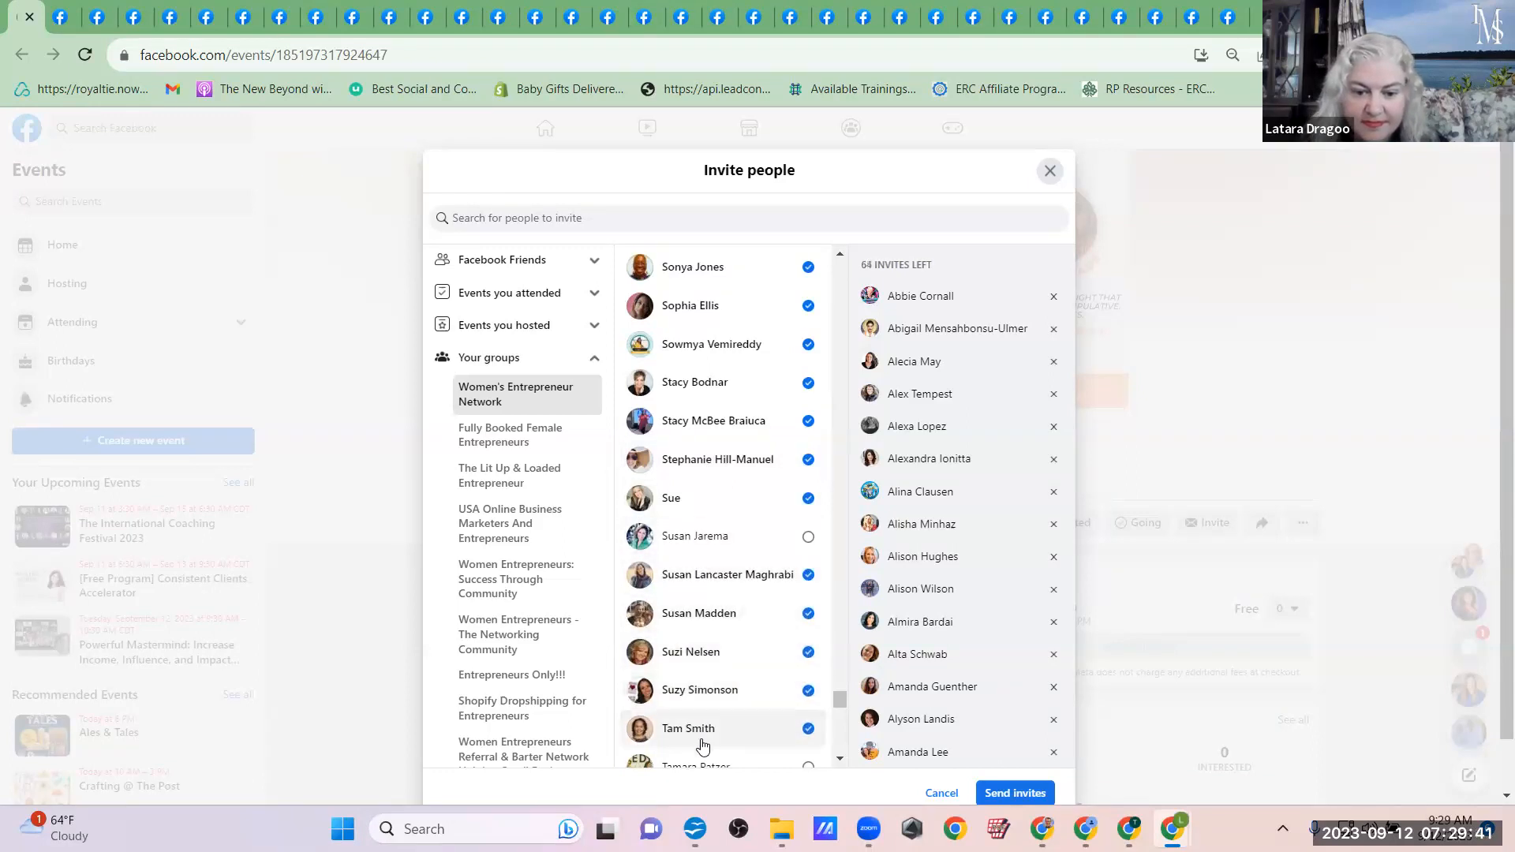
Step: Add the Women's Entrepreneur Network members whose first names run from Tama through Tan to the event invitees
{"action": "scroll", "coordinate": [702, 746], "scroll_direction": "down", "scroll_amount": 3}
{"action": "left_click", "coordinate": [699, 514]}
{"action": "left_click", "coordinate": [697, 553]}
{"action": "left_click", "coordinate": [697, 595]}
{"action": "left_click", "coordinate": [699, 631]}
{"action": "left_click", "coordinate": [699, 669]}
{"action": "left_click", "coordinate": [699, 707]}
{"action": "left_click", "coordinate": [700, 745]}
Step: Add the Women's Entrepreneur Network members whose first names run from Taw through Tim to the event invitees
{"action": "scroll", "coordinate": [701, 742], "scroll_direction": "down", "scroll_amount": 1}
{"action": "scroll", "coordinate": [700, 742], "scroll_direction": "down", "scroll_amount": 3}
{"action": "left_click", "coordinate": [705, 387]}
{"action": "left_click", "coordinate": [712, 425]}
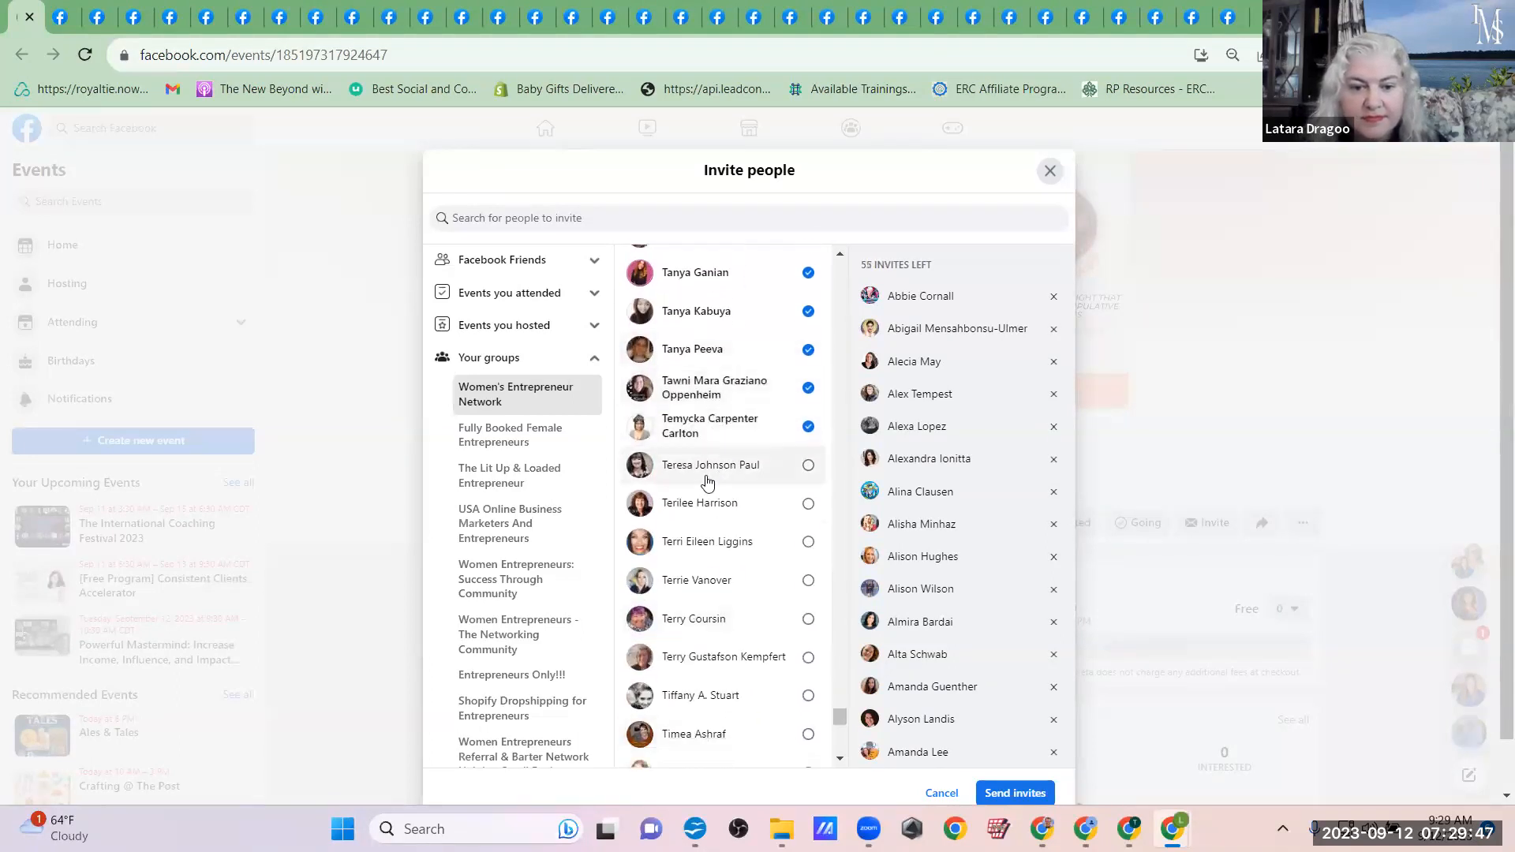
{"action": "left_click", "coordinate": [700, 540]}
{"action": "left_click", "coordinate": [710, 580]}
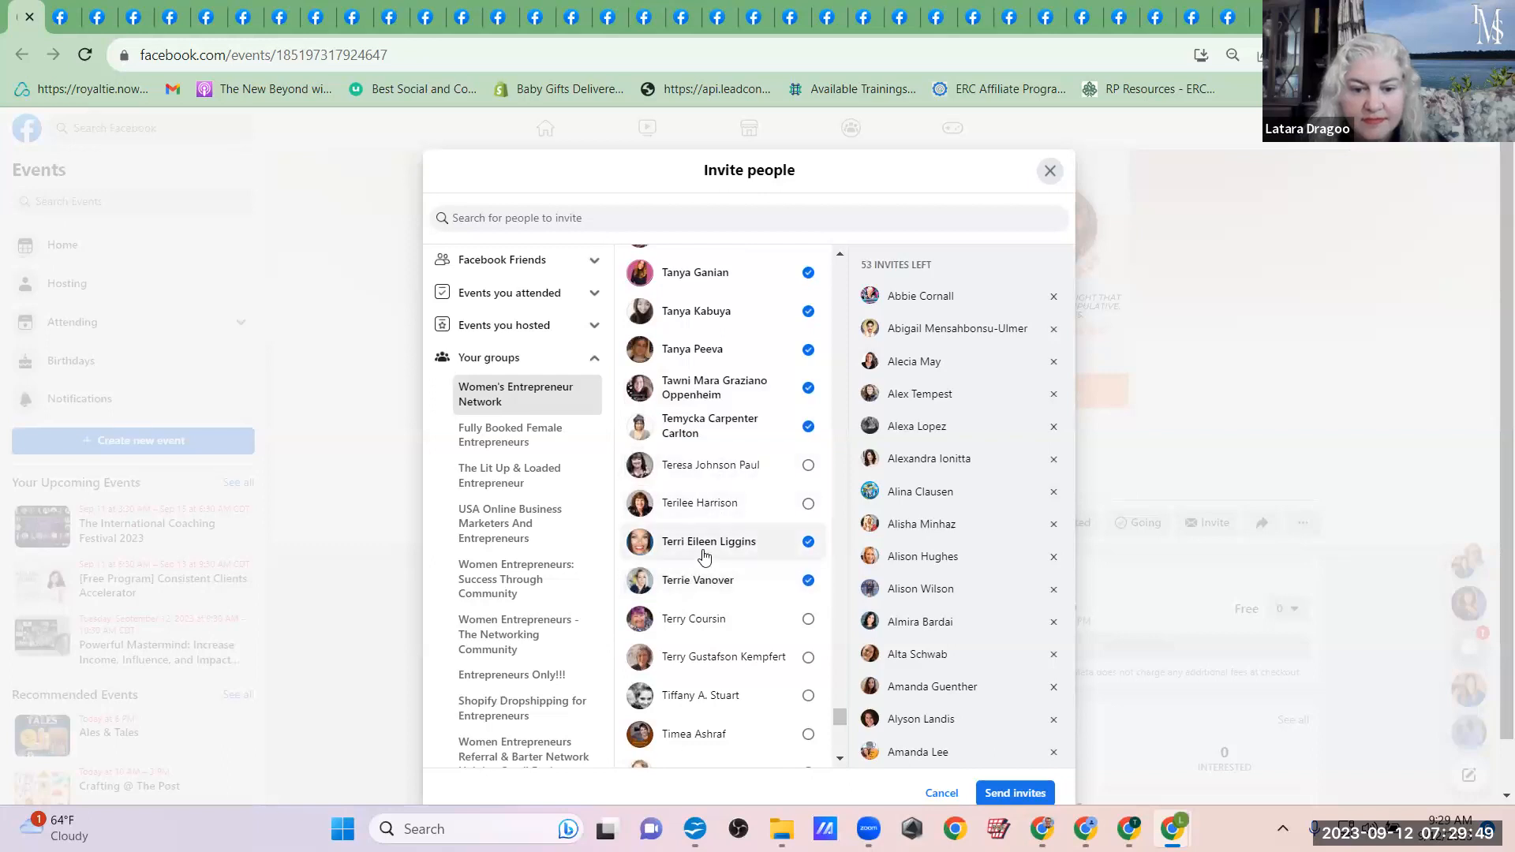
{"action": "left_click", "coordinate": [705, 465]}
{"action": "left_click", "coordinate": [694, 619]}
{"action": "left_click", "coordinate": [695, 656]}
{"action": "left_click", "coordinate": [697, 695]}
{"action": "left_click", "coordinate": [697, 734]}
Step: Add the Women's Entrepreneur Network members whose first names run from Tin through Tri to the event invitees
{"action": "scroll", "coordinate": [697, 710], "scroll_direction": "down", "scroll_amount": 5}
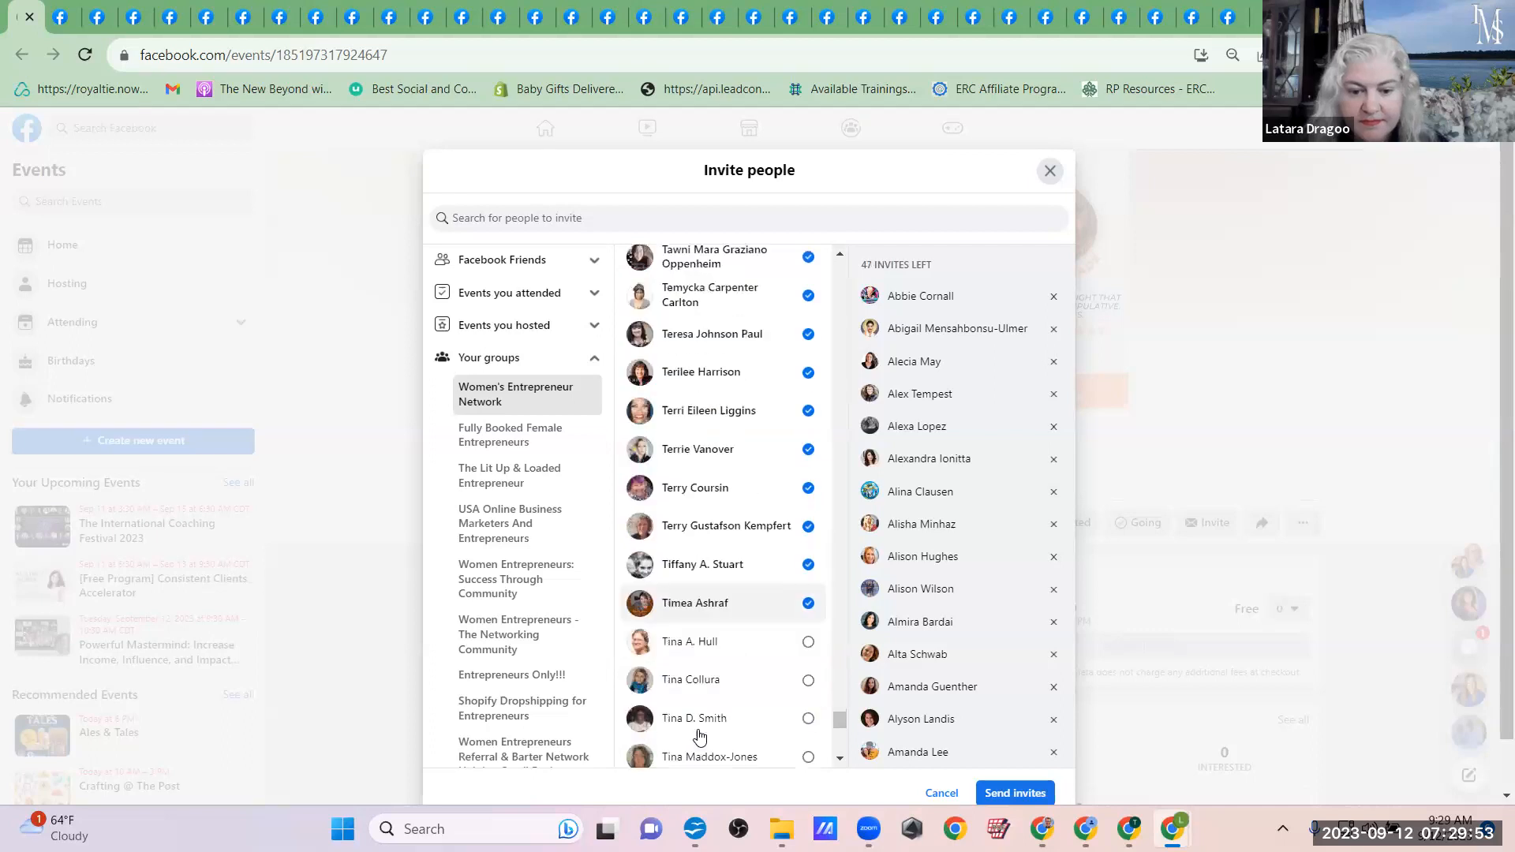
{"action": "left_click", "coordinate": [693, 364]}
{"action": "left_click", "coordinate": [709, 410]}
{"action": "left_click", "coordinate": [712, 442]}
{"action": "left_click", "coordinate": [713, 478]}
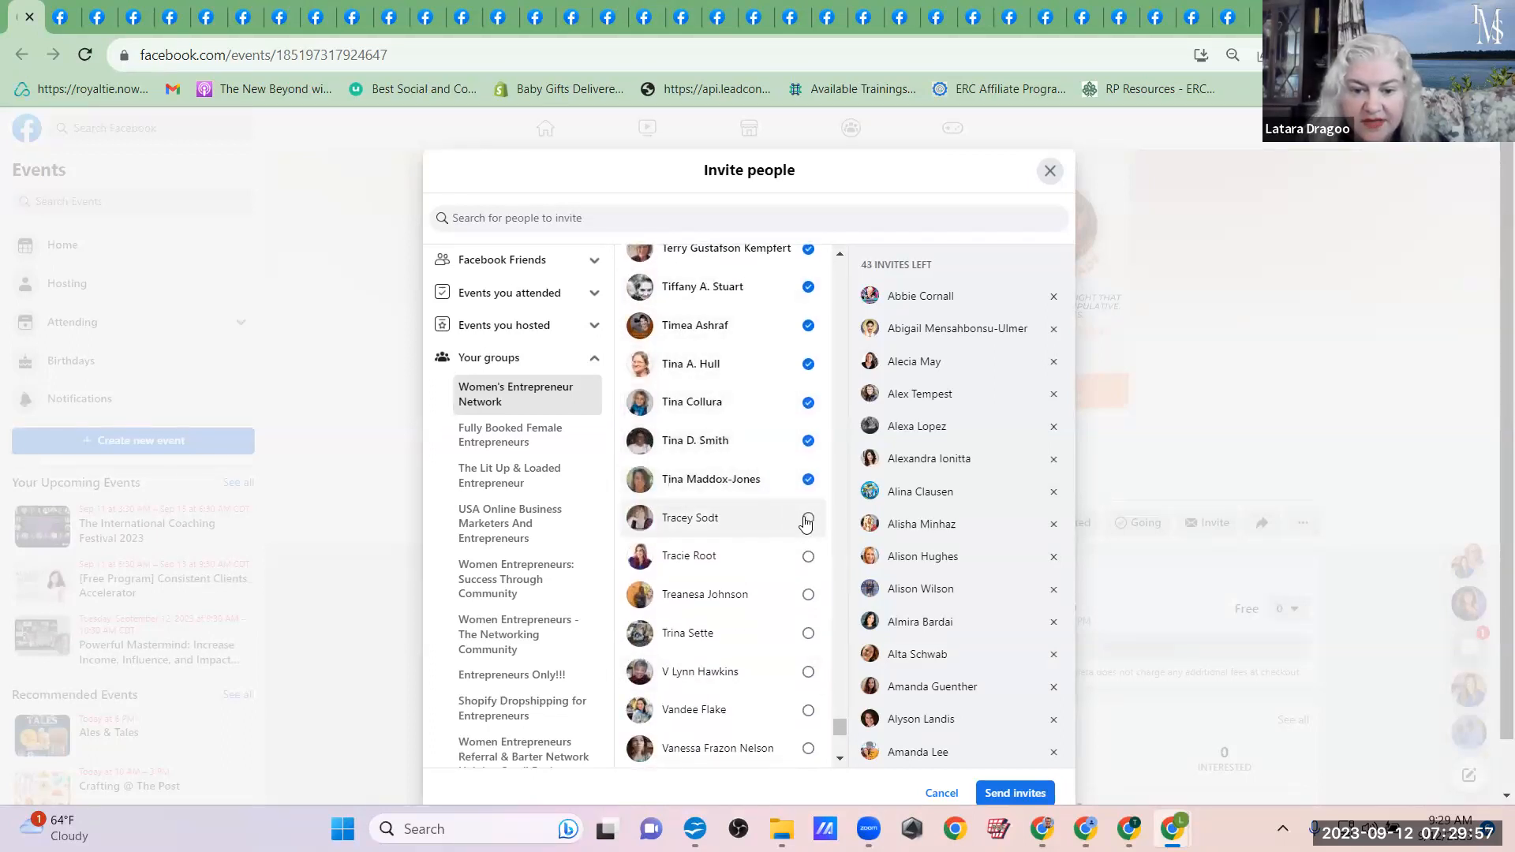
{"action": "left_click", "coordinate": [713, 521]}
{"action": "left_click", "coordinate": [710, 562]}
{"action": "left_click", "coordinate": [707, 597]}
{"action": "left_click", "coordinate": [705, 635]}
Step: Add the Women's Entrepreneur Network members whose first names run from V through Ver to the event invitees
{"action": "left_click", "coordinate": [701, 674]}
{"action": "left_click", "coordinate": [702, 718]}
{"action": "left_click", "coordinate": [703, 747]}
{"action": "scroll", "coordinate": [703, 746], "scroll_direction": "down", "scroll_amount": 5}
{"action": "scroll", "coordinate": [704, 447], "scroll_direction": "up", "scroll_amount": 2}
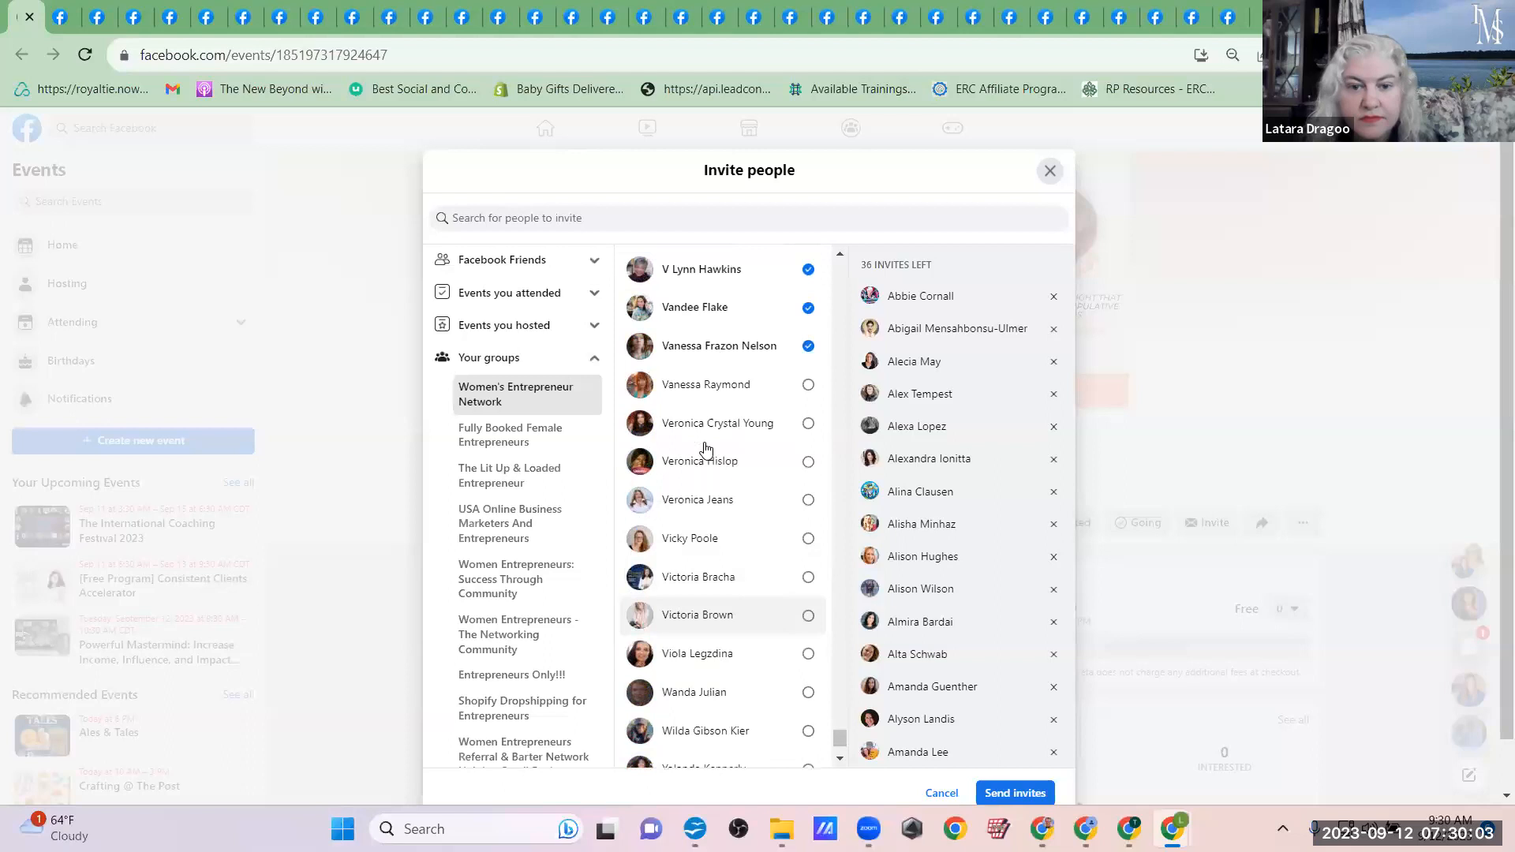
{"action": "left_click", "coordinate": [702, 390]}
{"action": "left_click", "coordinate": [700, 430]}
{"action": "left_click", "coordinate": [700, 466]}
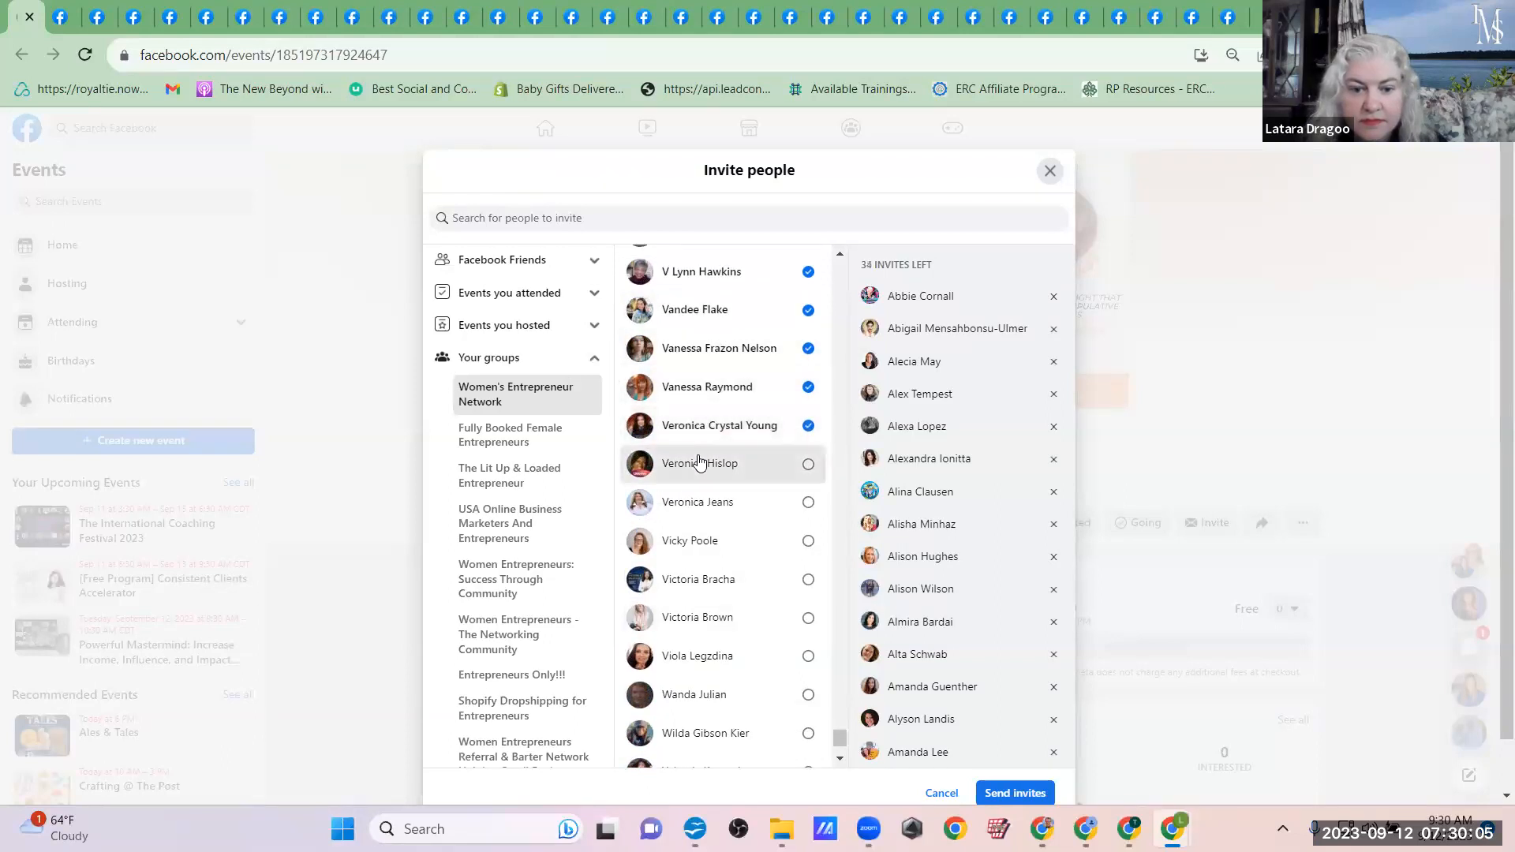
{"action": "left_click", "coordinate": [701, 503]}
Step: Add the Women's Entrepreneur Network members whose first names run from Vic through Wil to the event invitees
{"action": "left_click", "coordinate": [701, 542]}
{"action": "left_click", "coordinate": [703, 581]}
{"action": "left_click", "coordinate": [705, 628]}
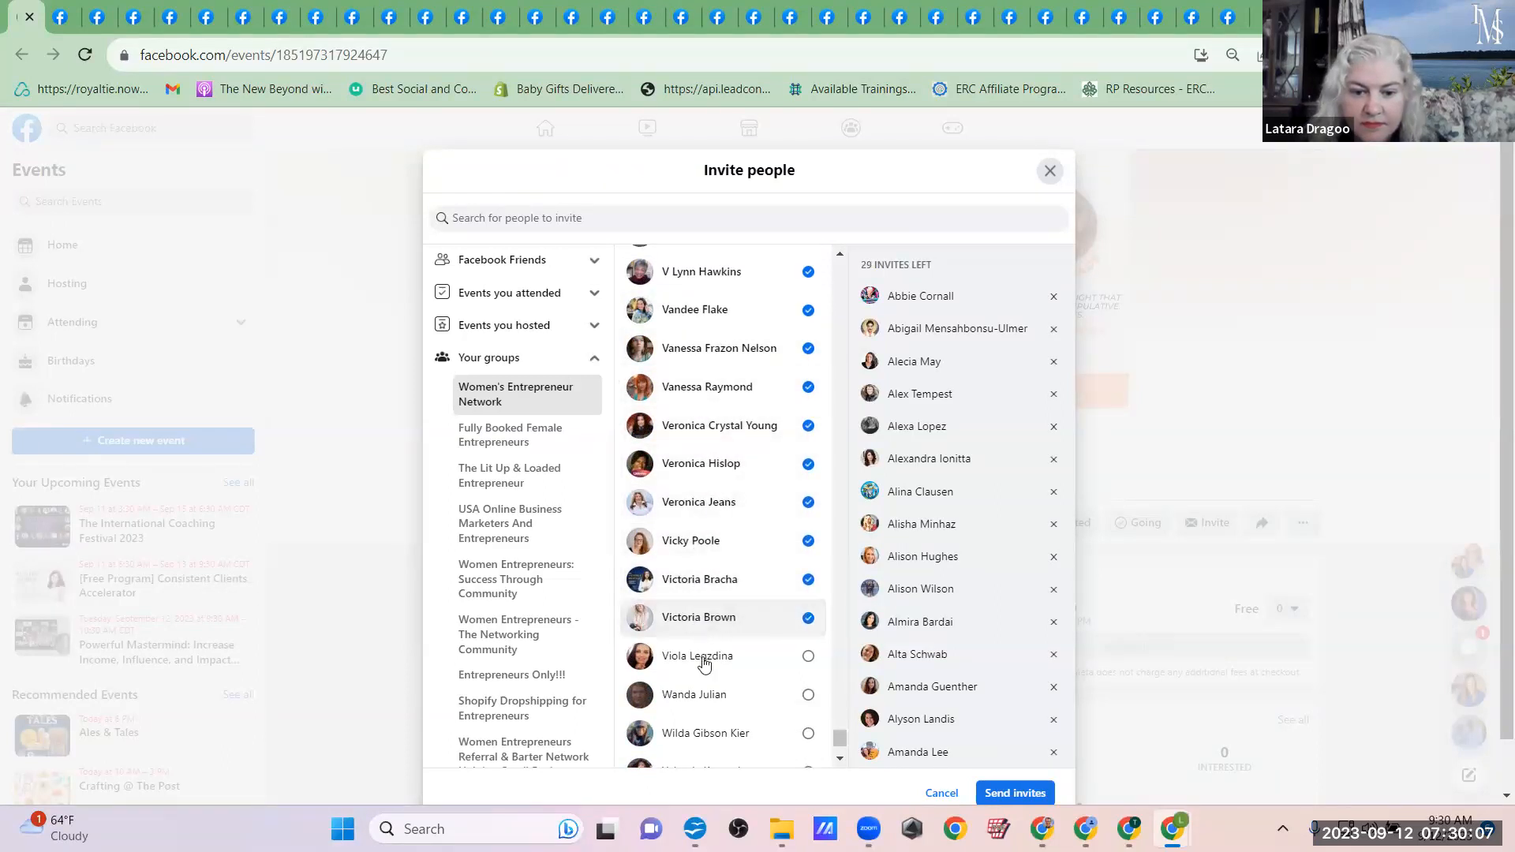
{"action": "left_click", "coordinate": [702, 660]}
{"action": "left_click", "coordinate": [702, 697]}
{"action": "left_click", "coordinate": [702, 742]}
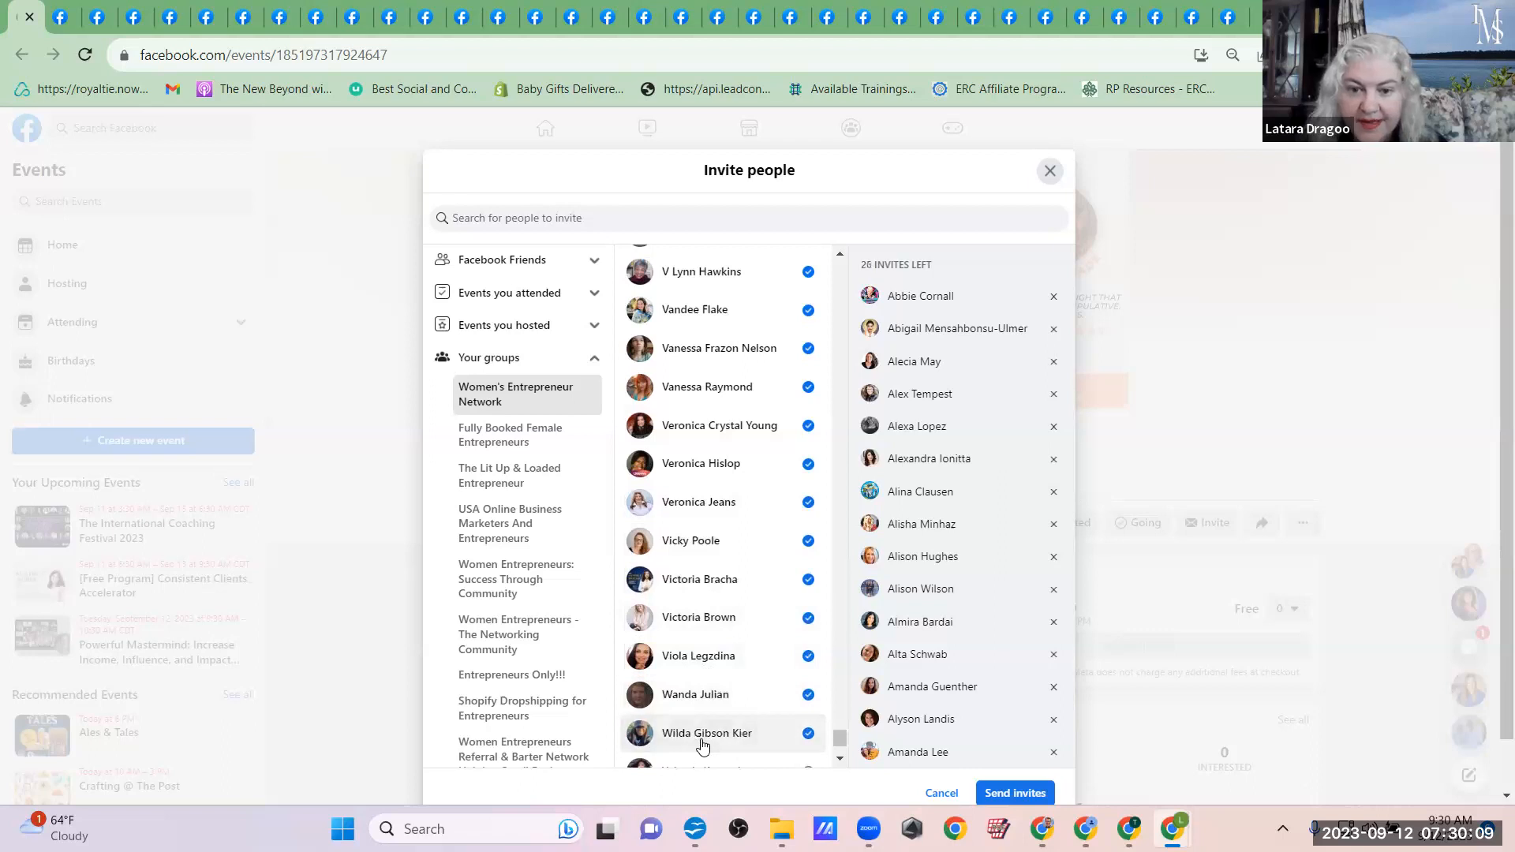
Step: Add the Women's Entrepreneur Network members whose first names run from Yol through Zoy to the event invitees
{"action": "scroll", "coordinate": [701, 742], "scroll_direction": "down", "scroll_amount": 2}
{"action": "left_click", "coordinate": [694, 598]}
{"action": "left_click", "coordinate": [694, 639]}
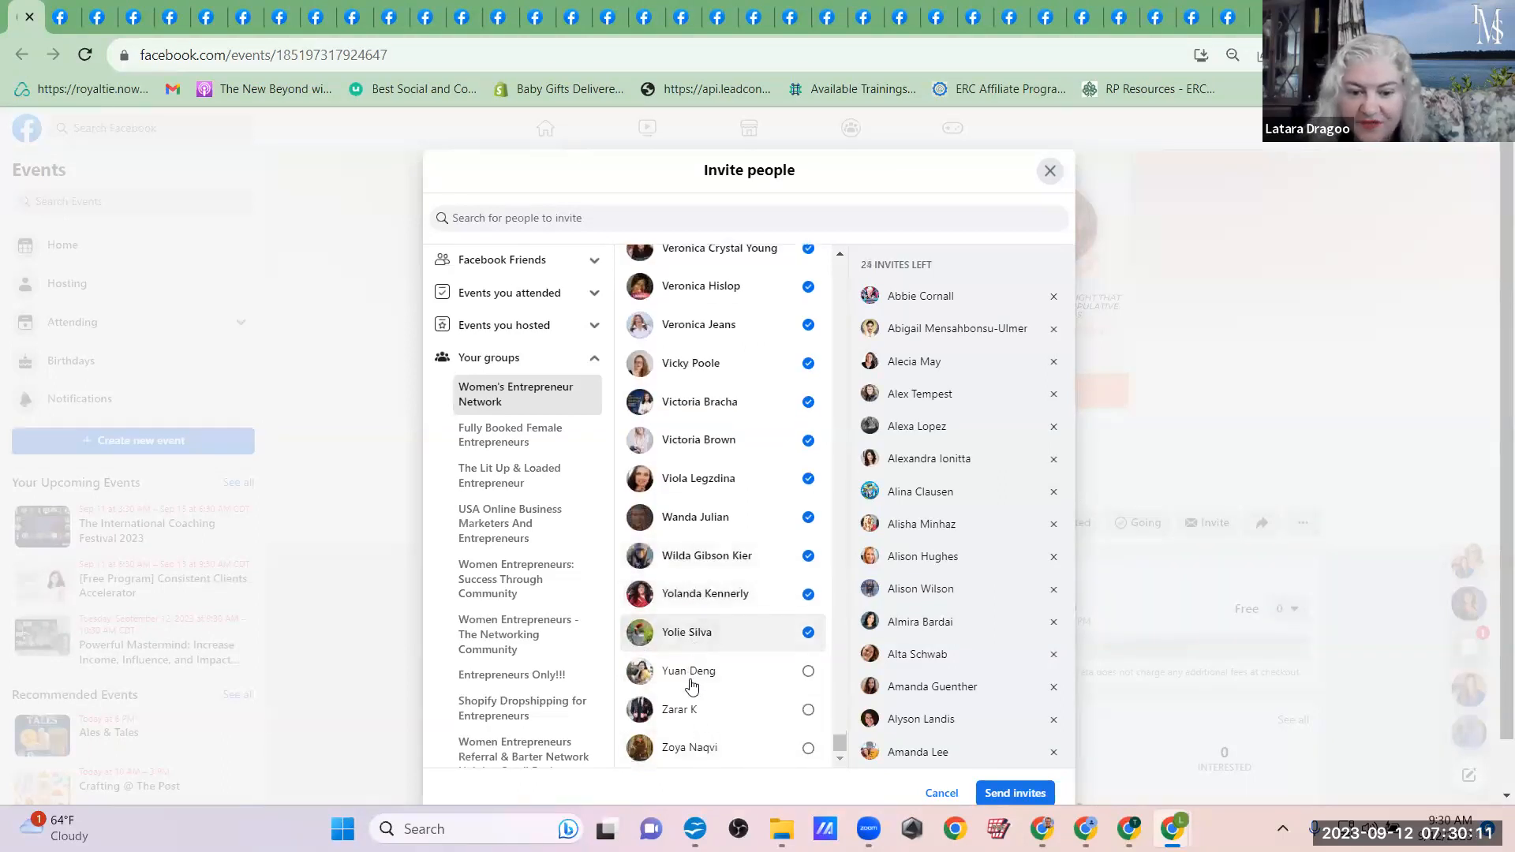
{"action": "left_click", "coordinate": [692, 683]}
{"action": "left_click", "coordinate": [692, 714]}
{"action": "left_click", "coordinate": [691, 743]}
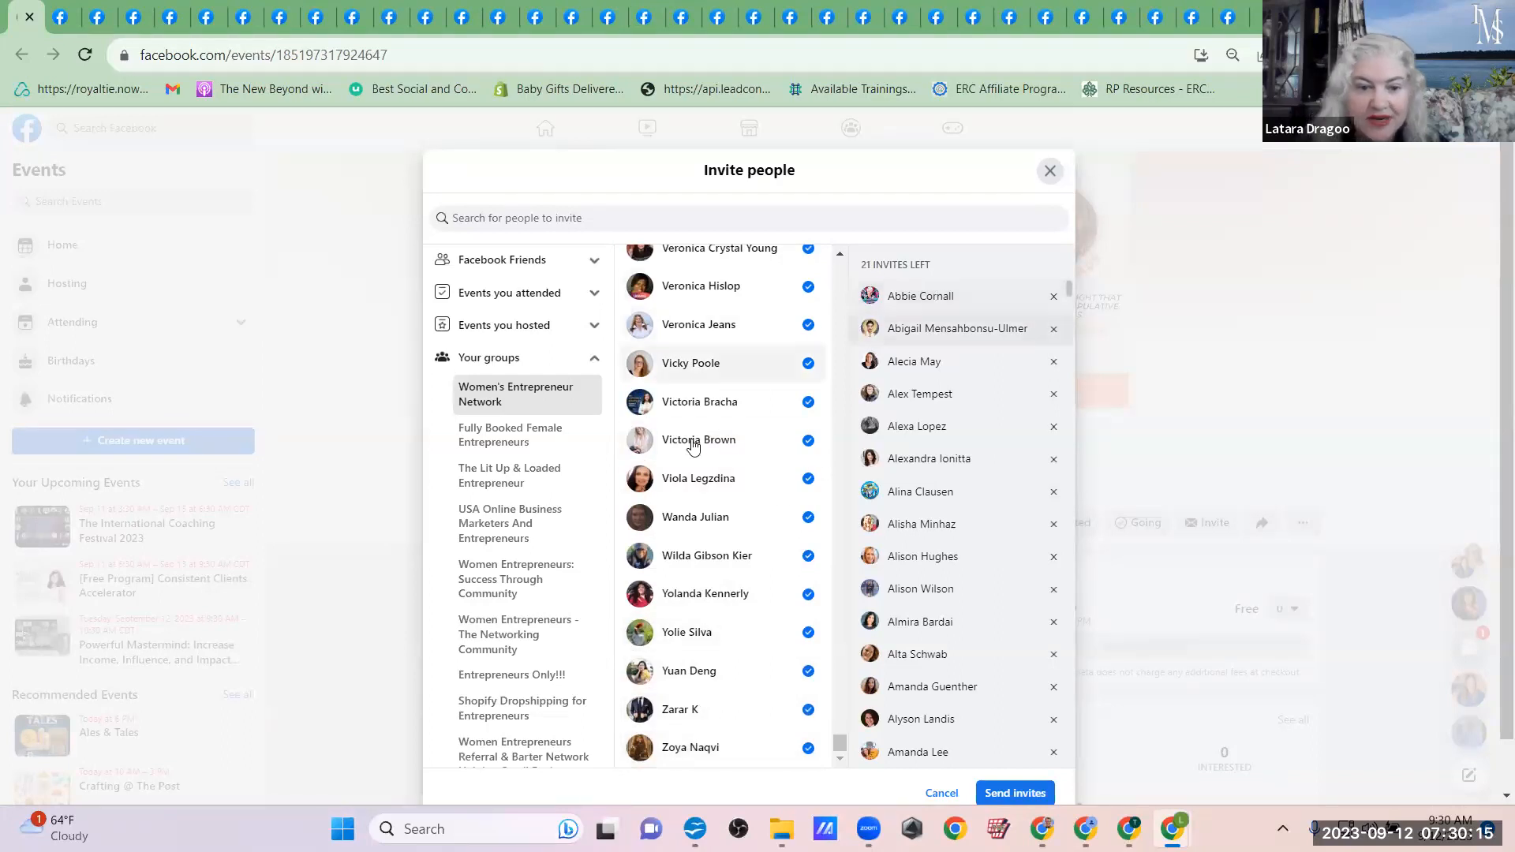
Step: Add the unselected Fully Booked Female Entrepreneurs members whose first names run from Amy through Bha to the event invitees
{"action": "left_click", "coordinate": [502, 442]}
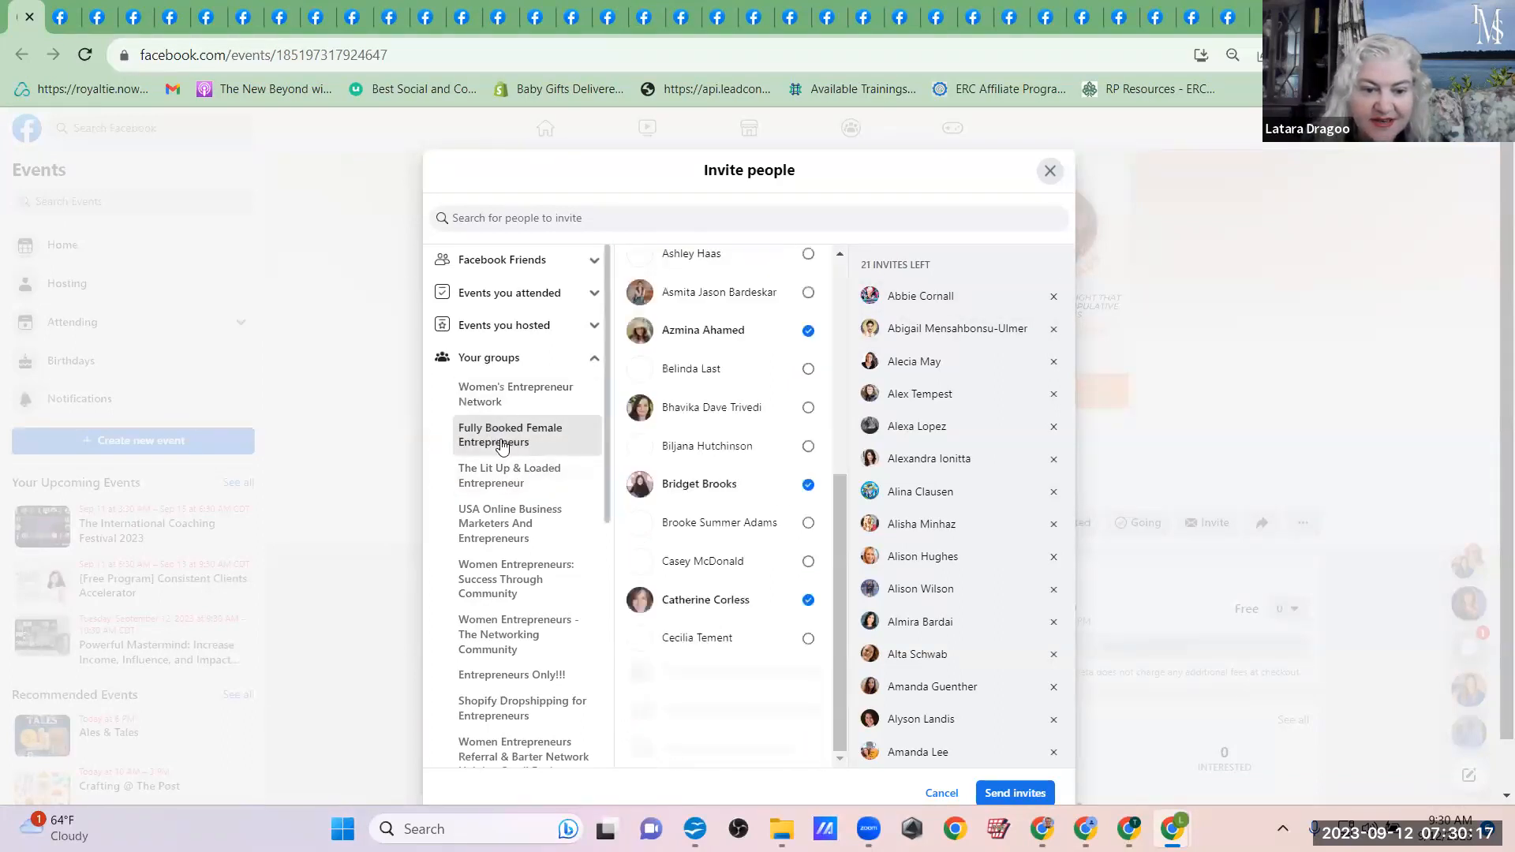
{"action": "scroll", "coordinate": [771, 338], "scroll_direction": "up", "scroll_amount": 2}
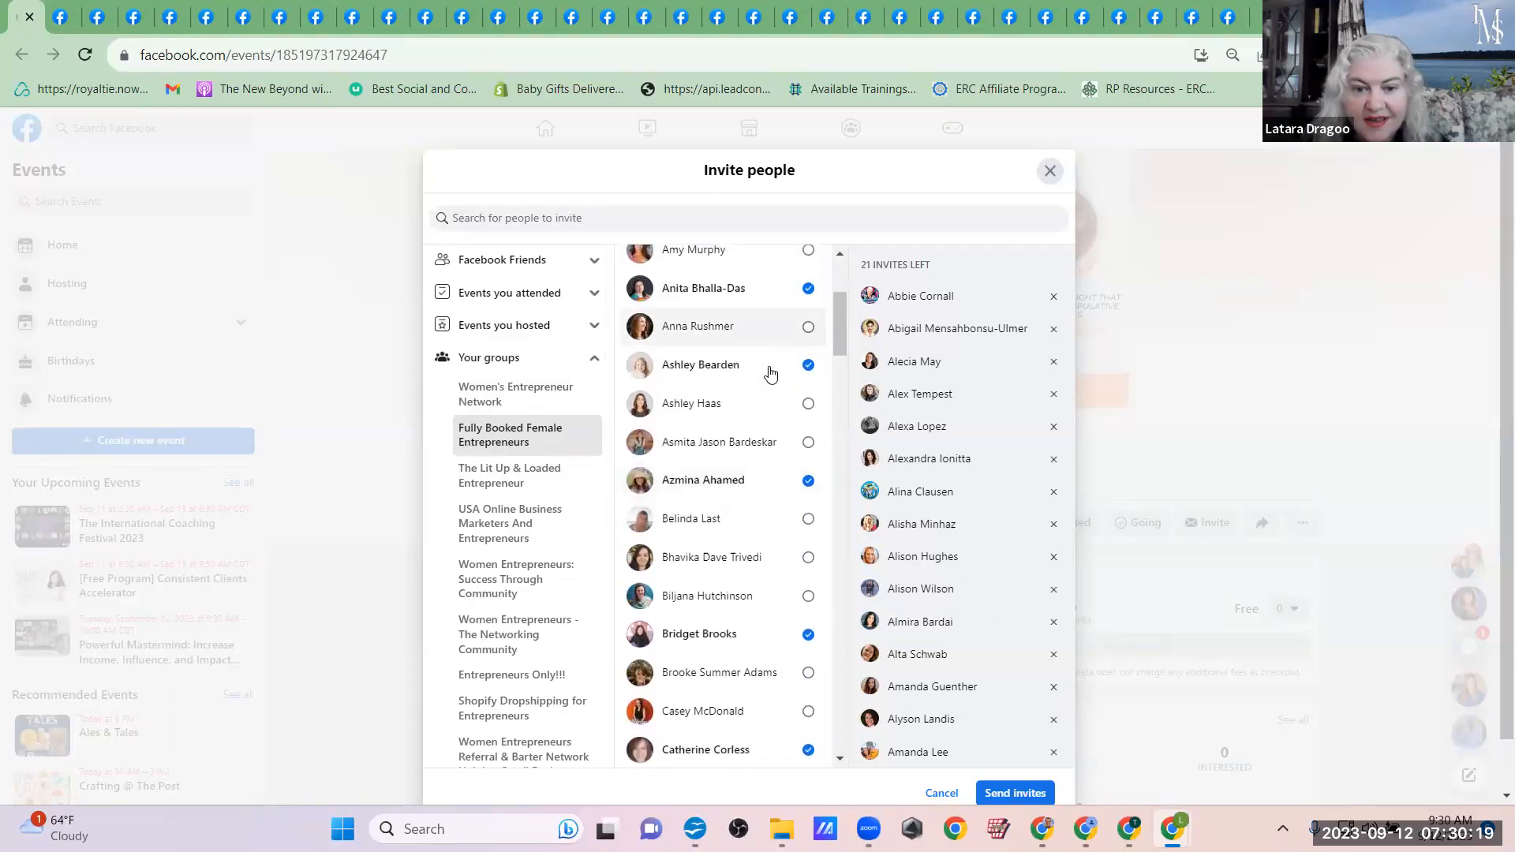
{"action": "scroll", "coordinate": [769, 371], "scroll_direction": "up", "scroll_amount": 1}
{"action": "left_click", "coordinate": [771, 300]}
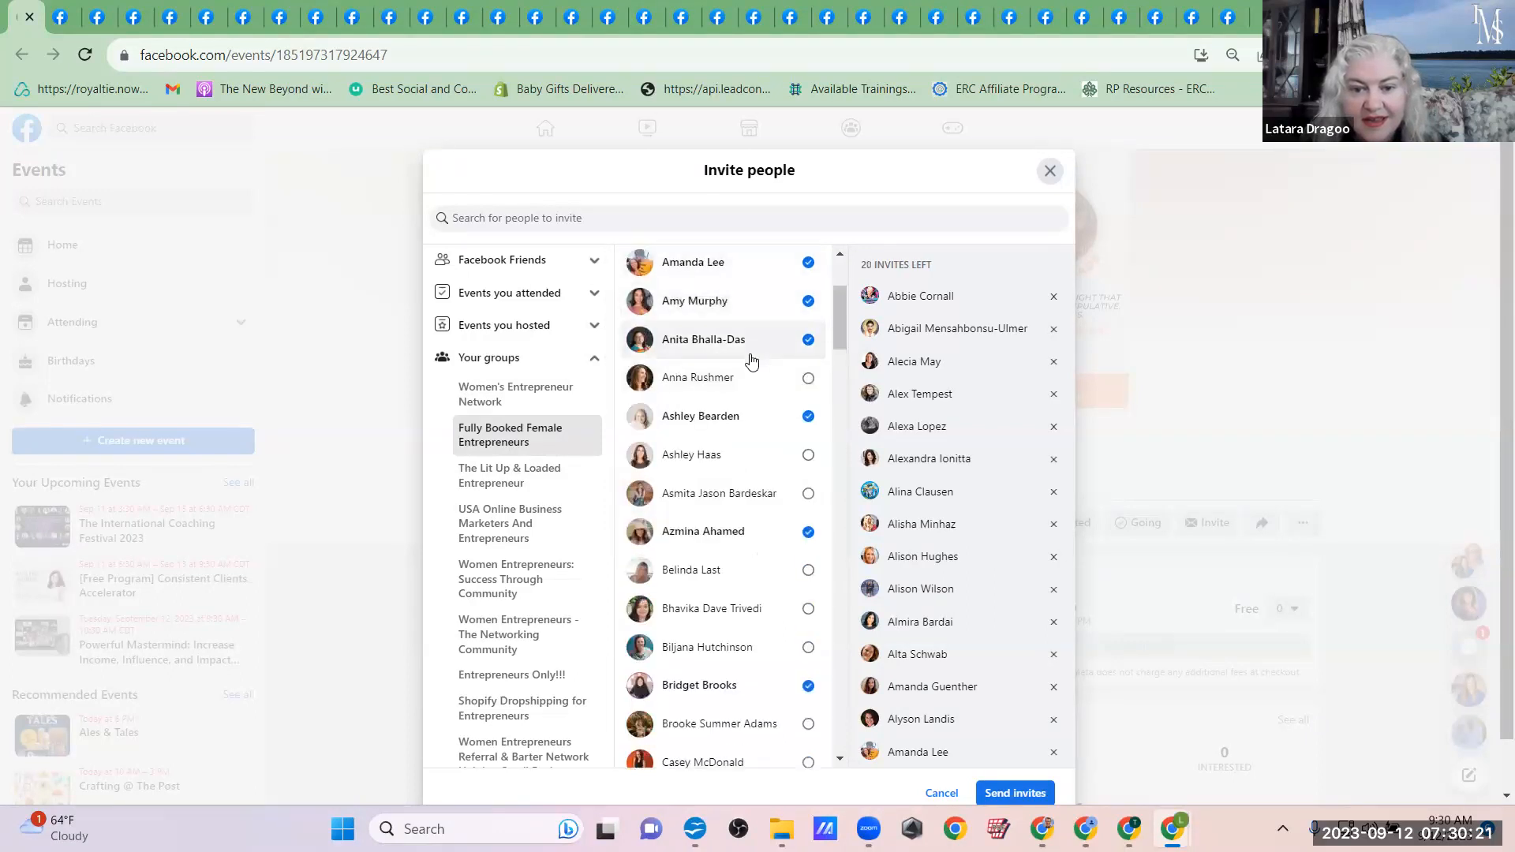
{"action": "left_click", "coordinate": [717, 379]}
{"action": "left_click", "coordinate": [726, 455]}
{"action": "left_click", "coordinate": [722, 494]}
{"action": "left_click", "coordinate": [726, 579]}
{"action": "left_click", "coordinate": [720, 612]}
Step: Add the unselected Fully Booked Female Entrepreneurs members whose first names run from Bil through Cha to the event invitees
{"action": "left_click", "coordinate": [705, 723]}
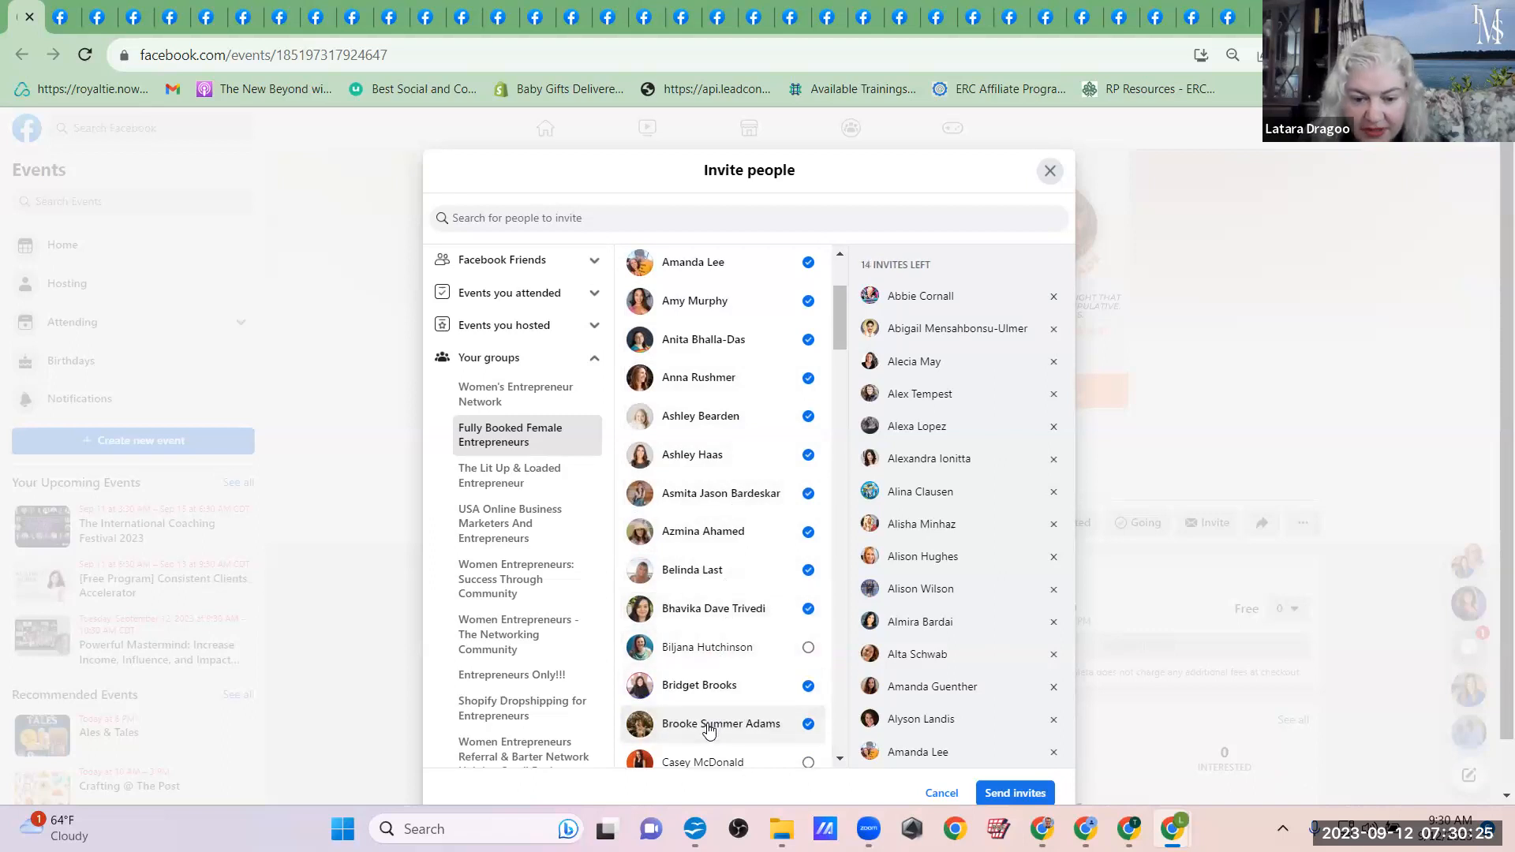
{"action": "scroll", "coordinate": [709, 730], "scroll_direction": "down", "scroll_amount": 5}
{"action": "left_click", "coordinate": [700, 277]}
{"action": "left_click", "coordinate": [692, 404]}
{"action": "left_click", "coordinate": [710, 472]}
{"action": "left_click", "coordinate": [715, 508]}
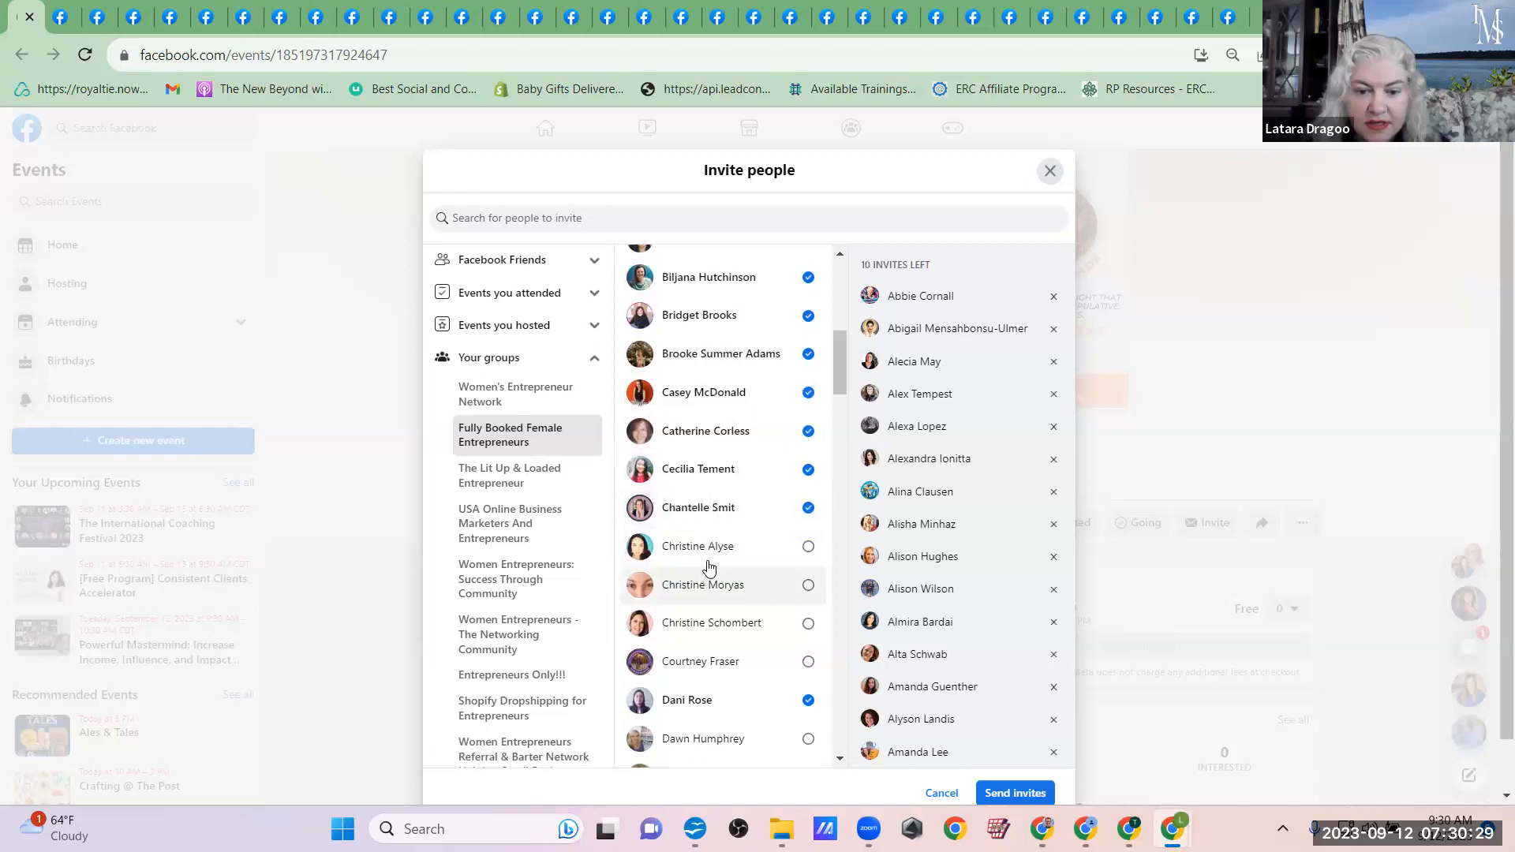
Step: Add the unselected Fully Booked Female Entrepreneurs members whose first names run from Chr through Daw to the event invitees
{"action": "left_click", "coordinate": [704, 588]}
{"action": "left_click", "coordinate": [698, 631]}
{"action": "left_click", "coordinate": [691, 667]}
{"action": "left_click", "coordinate": [693, 546]}
{"action": "left_click", "coordinate": [691, 738]}
Step: Use the remaining invites on unselected Fully Booked Female Entrepreneurs members whose first names run from Den through Eli
{"action": "scroll", "coordinate": [683, 738], "scroll_direction": "down", "scroll_amount": 5}
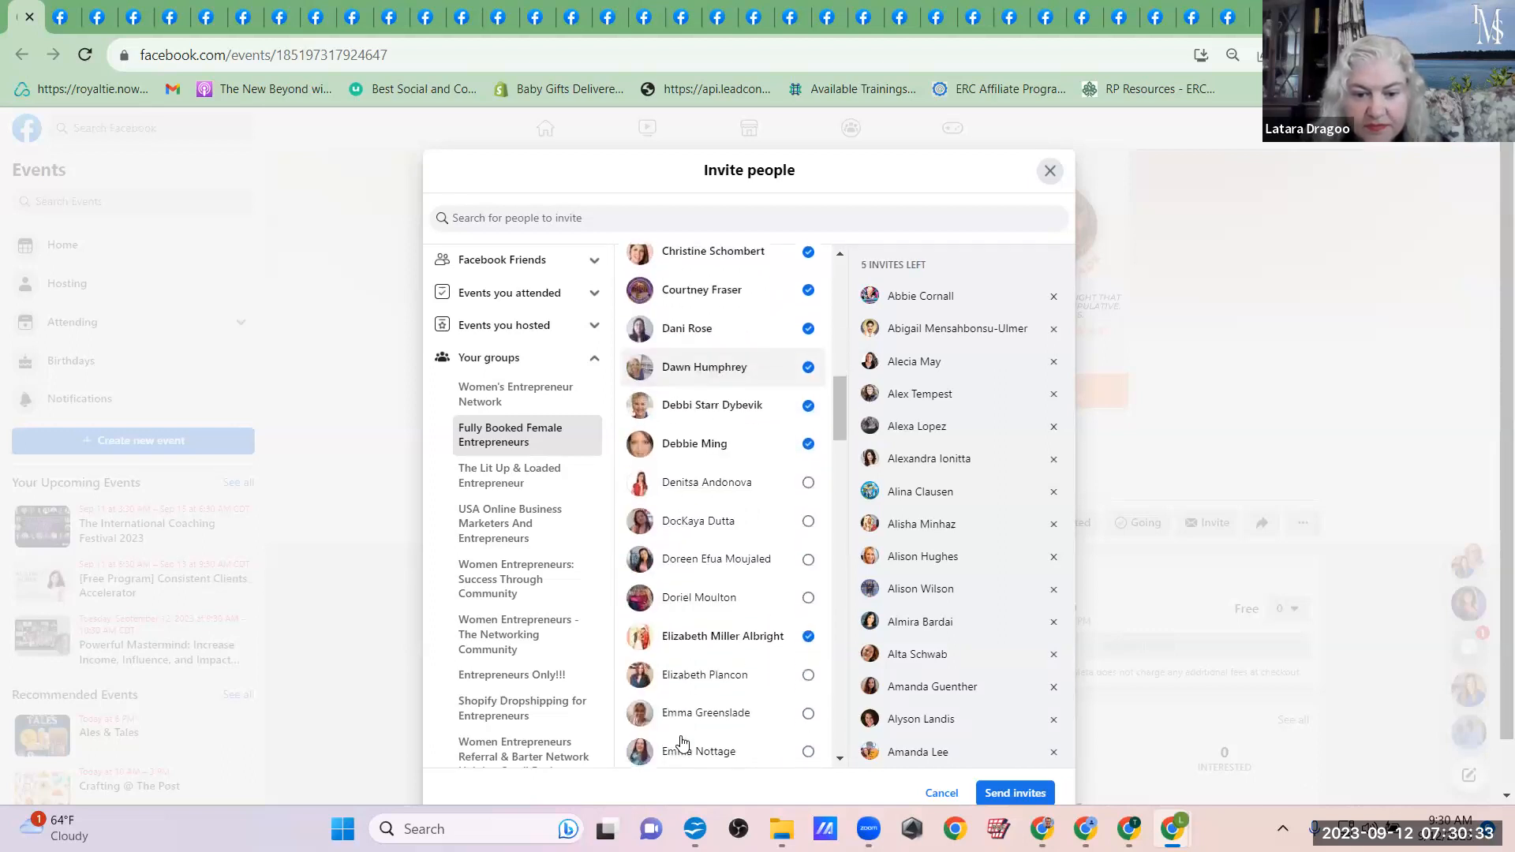
{"action": "left_click", "coordinate": [677, 482]}
{"action": "left_click", "coordinate": [675, 558]}
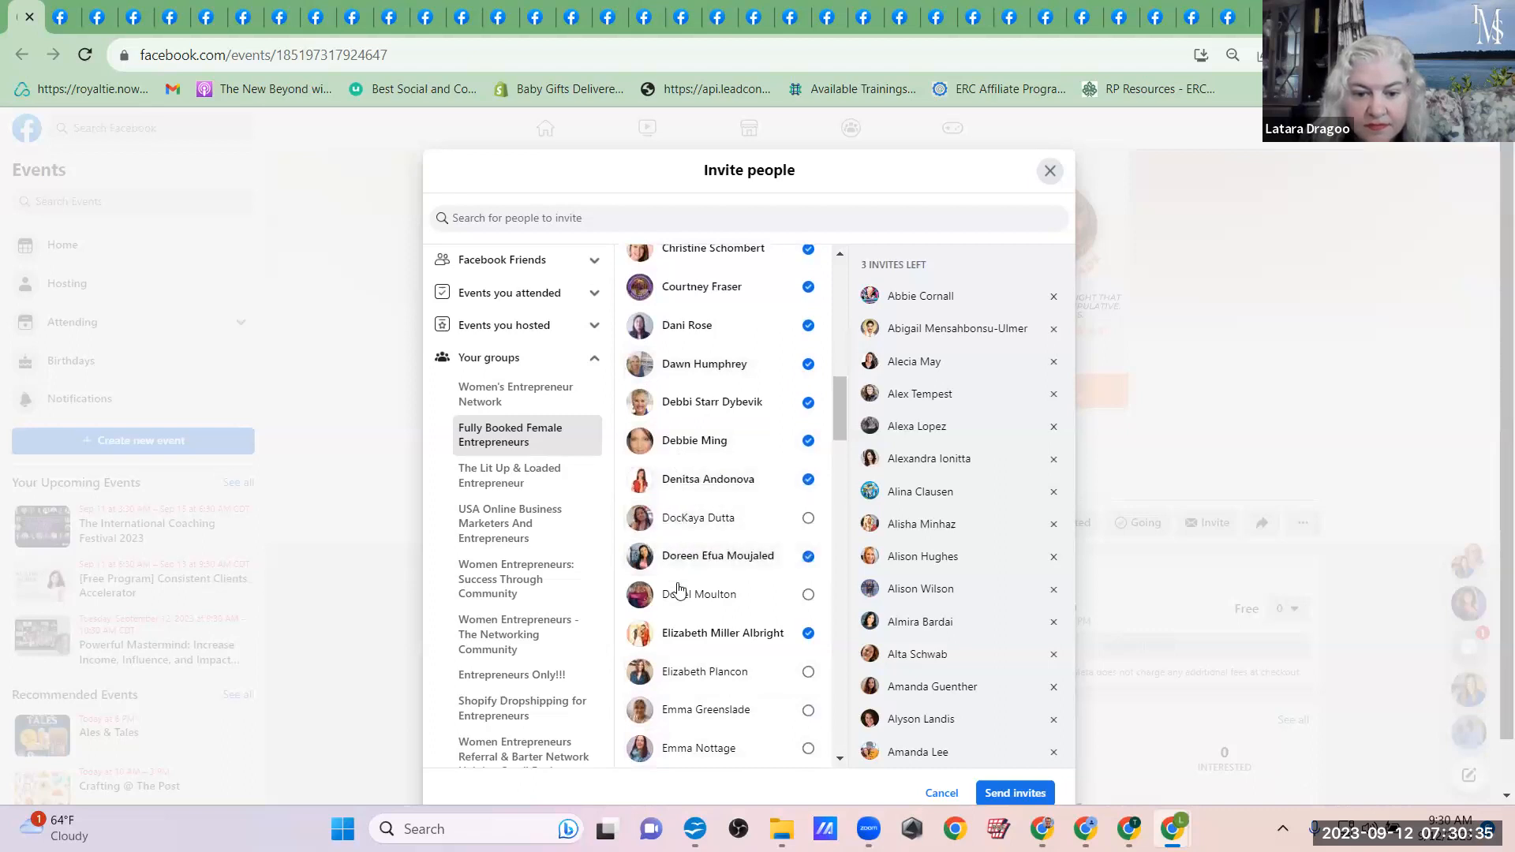
{"action": "left_click", "coordinate": [688, 517]}
{"action": "left_click", "coordinate": [680, 594]}
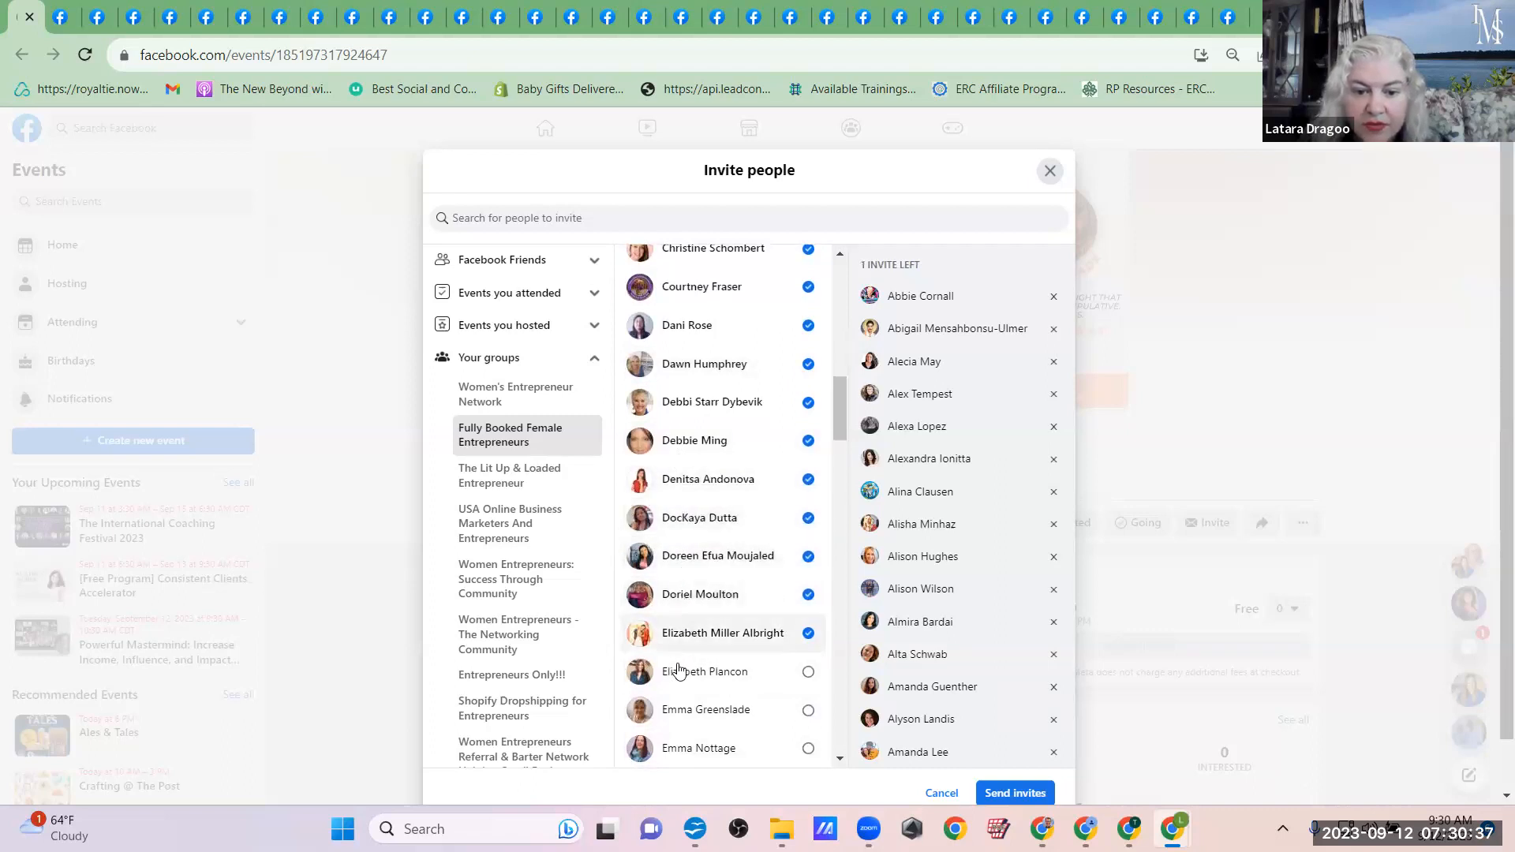
{"action": "left_click", "coordinate": [679, 681]}
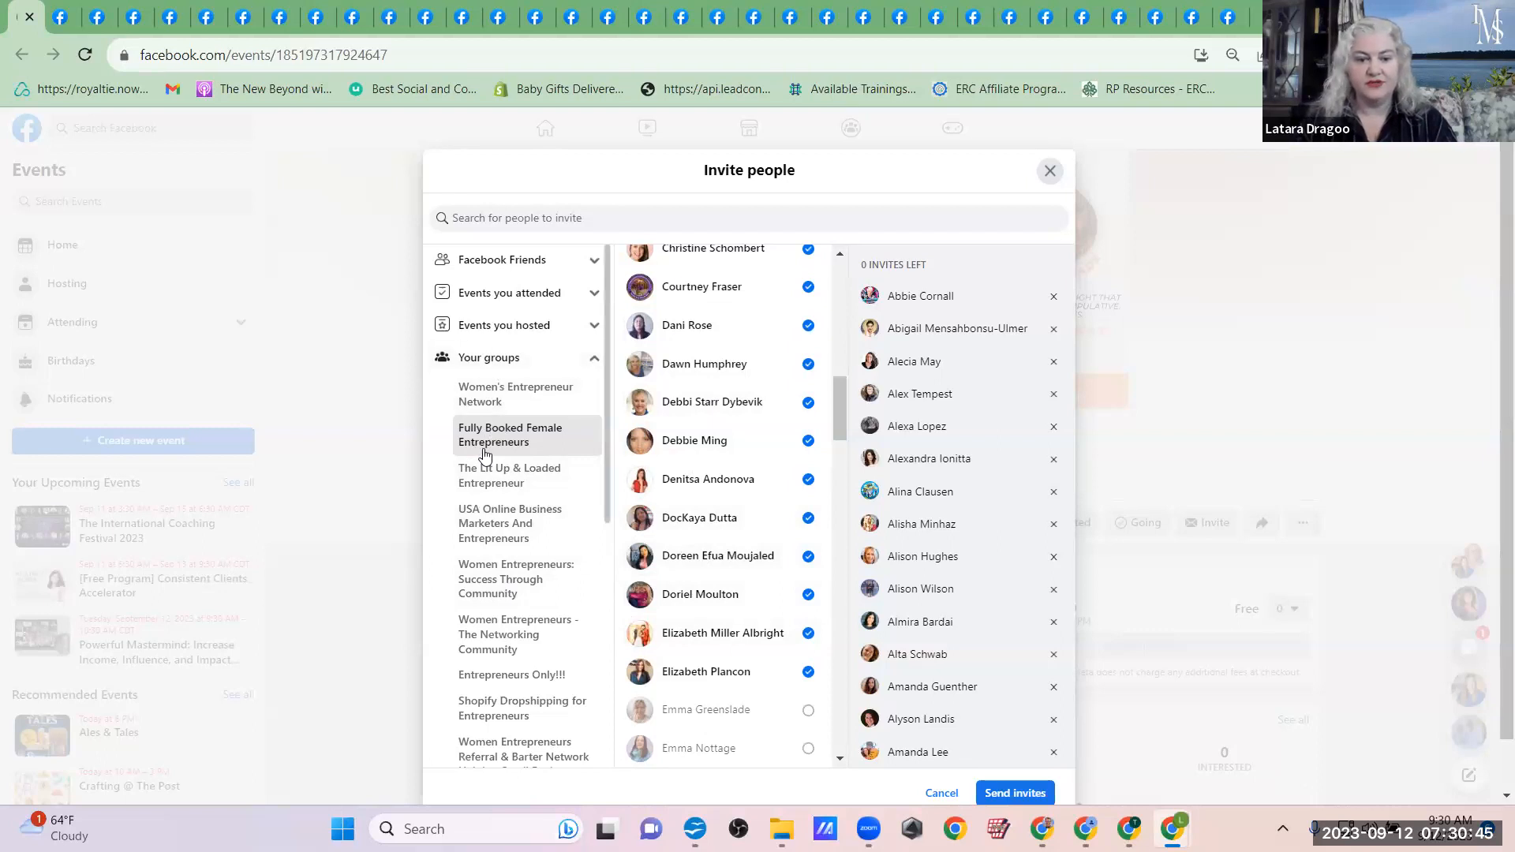
Step: Look through the member lists of the other groups, from The Lit Up & Loaded Entrepreneur to Women Entrepreneurs Referral & Barter Network
{"action": "left_click", "coordinate": [506, 478]}
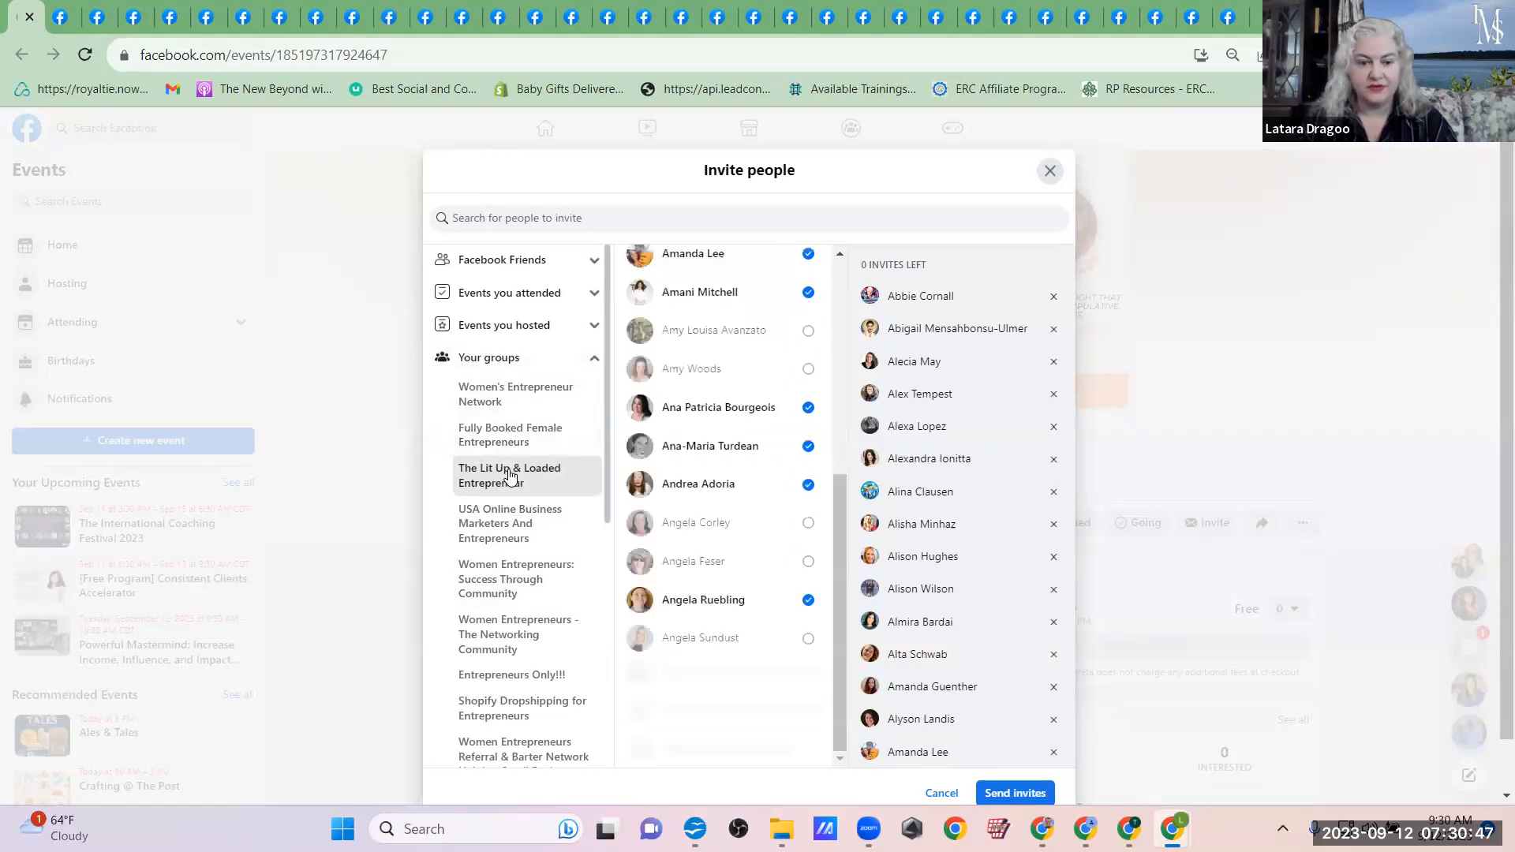
{"action": "left_click", "coordinate": [506, 518]}
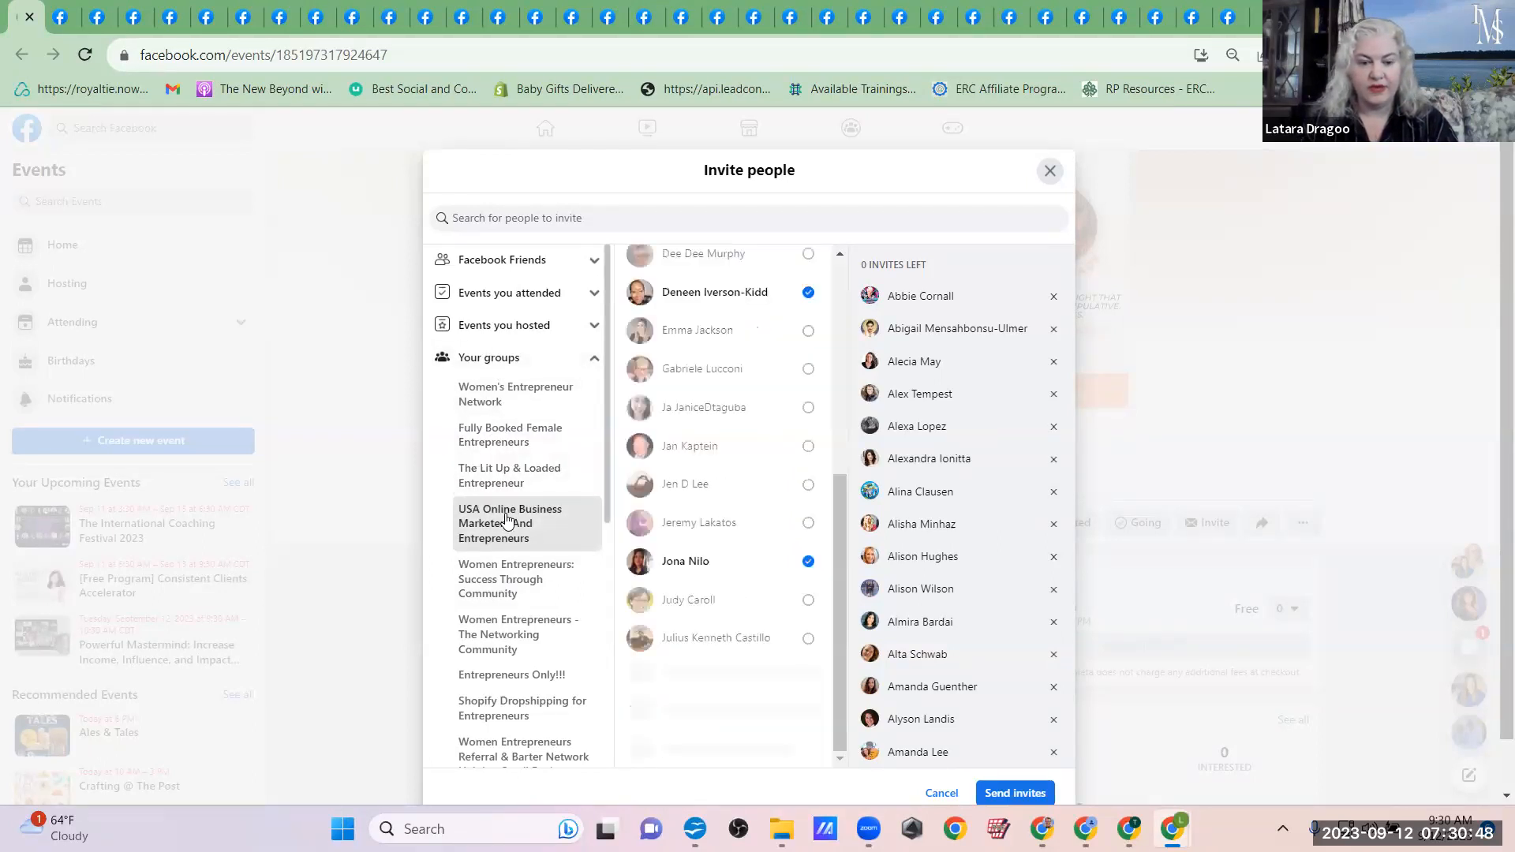
{"action": "left_click", "coordinate": [508, 592]}
{"action": "left_click", "coordinate": [511, 639]}
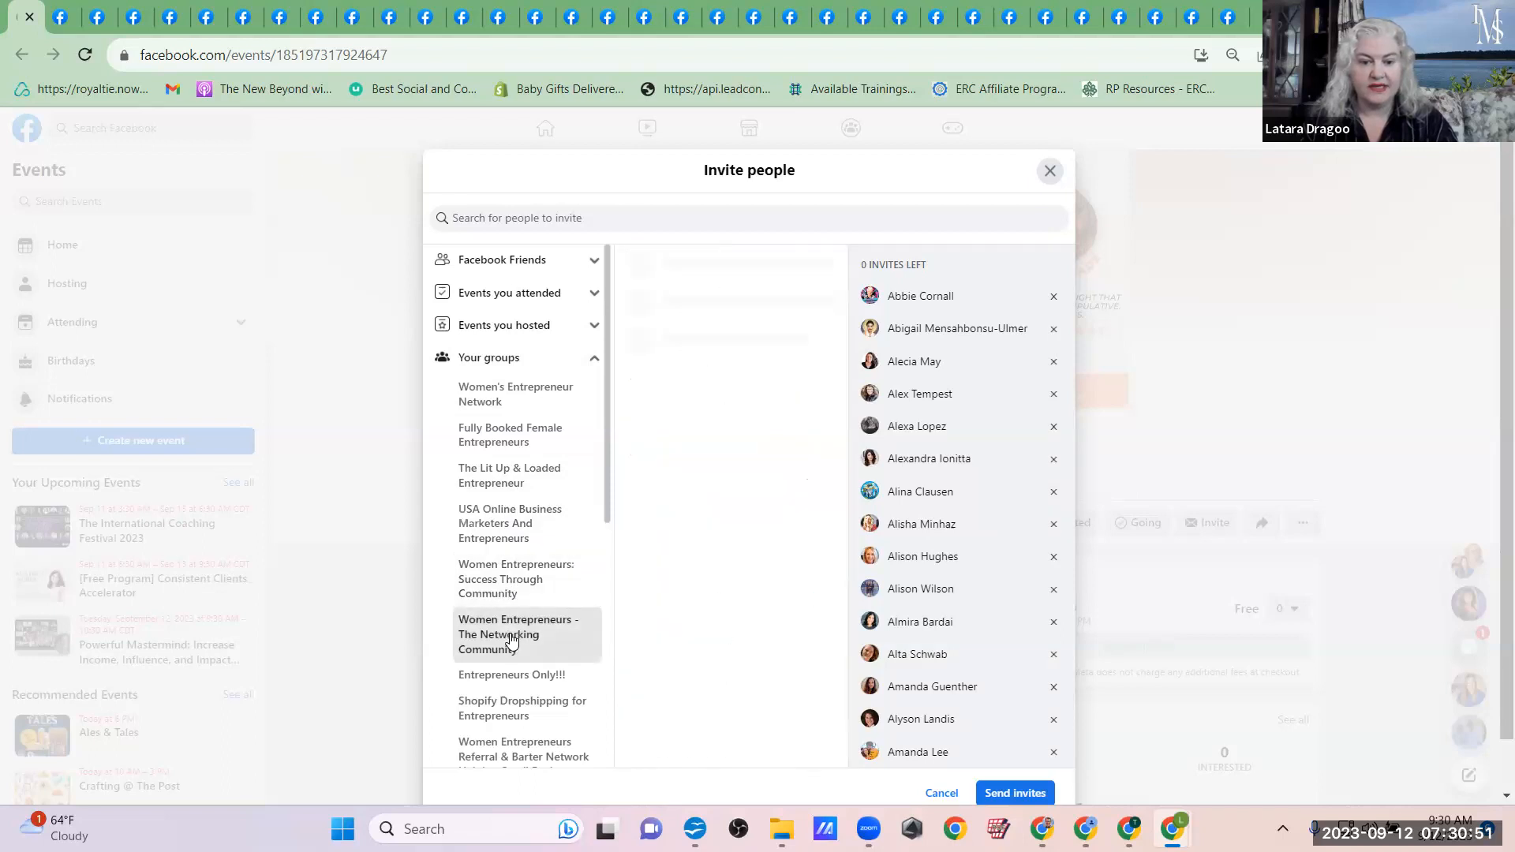
{"action": "left_click", "coordinate": [514, 680]}
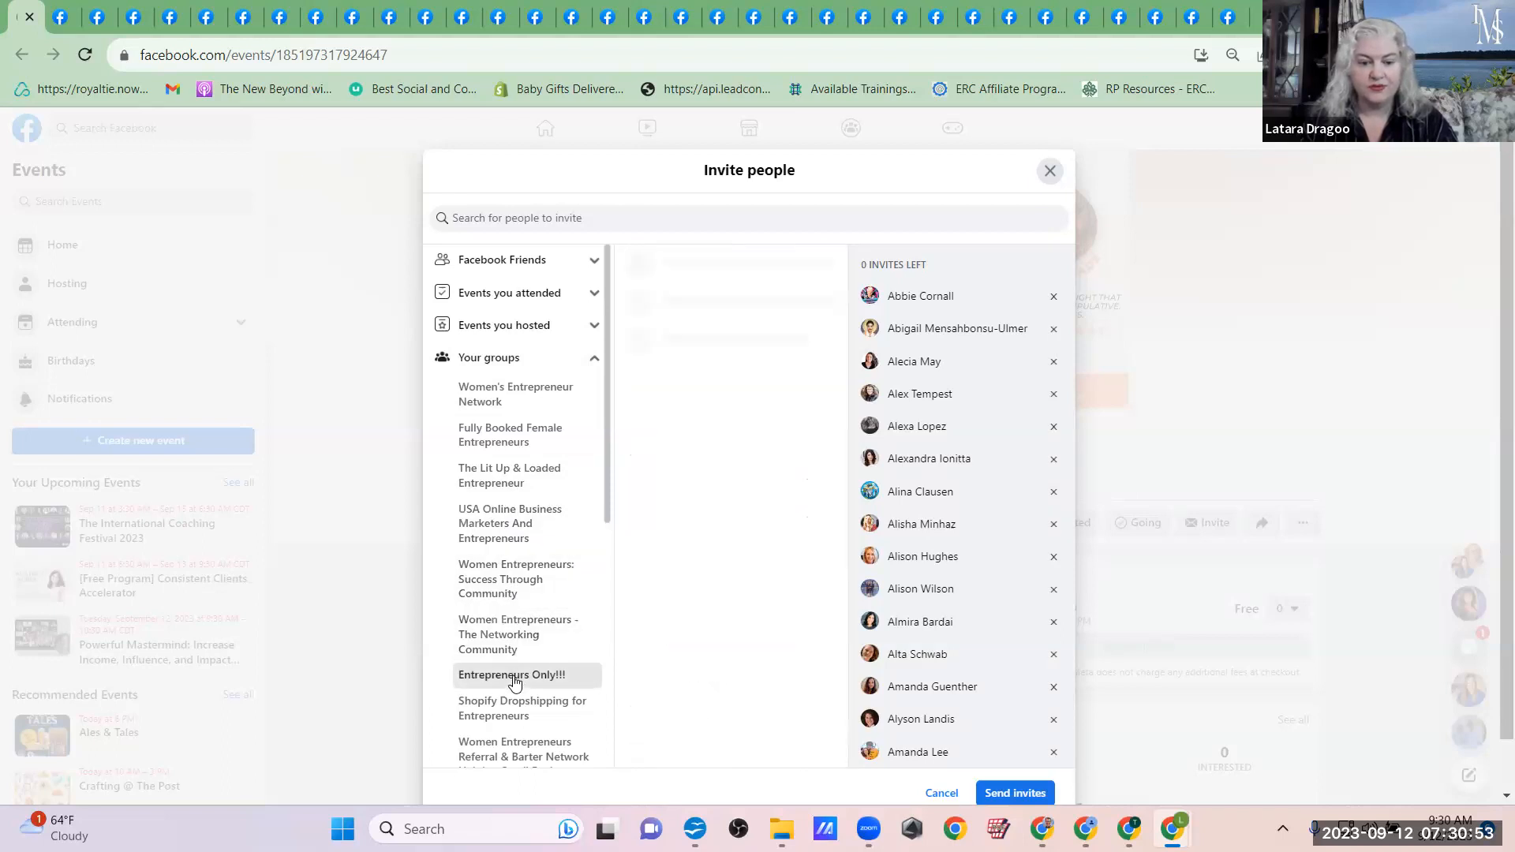
{"action": "left_click", "coordinate": [511, 712]}
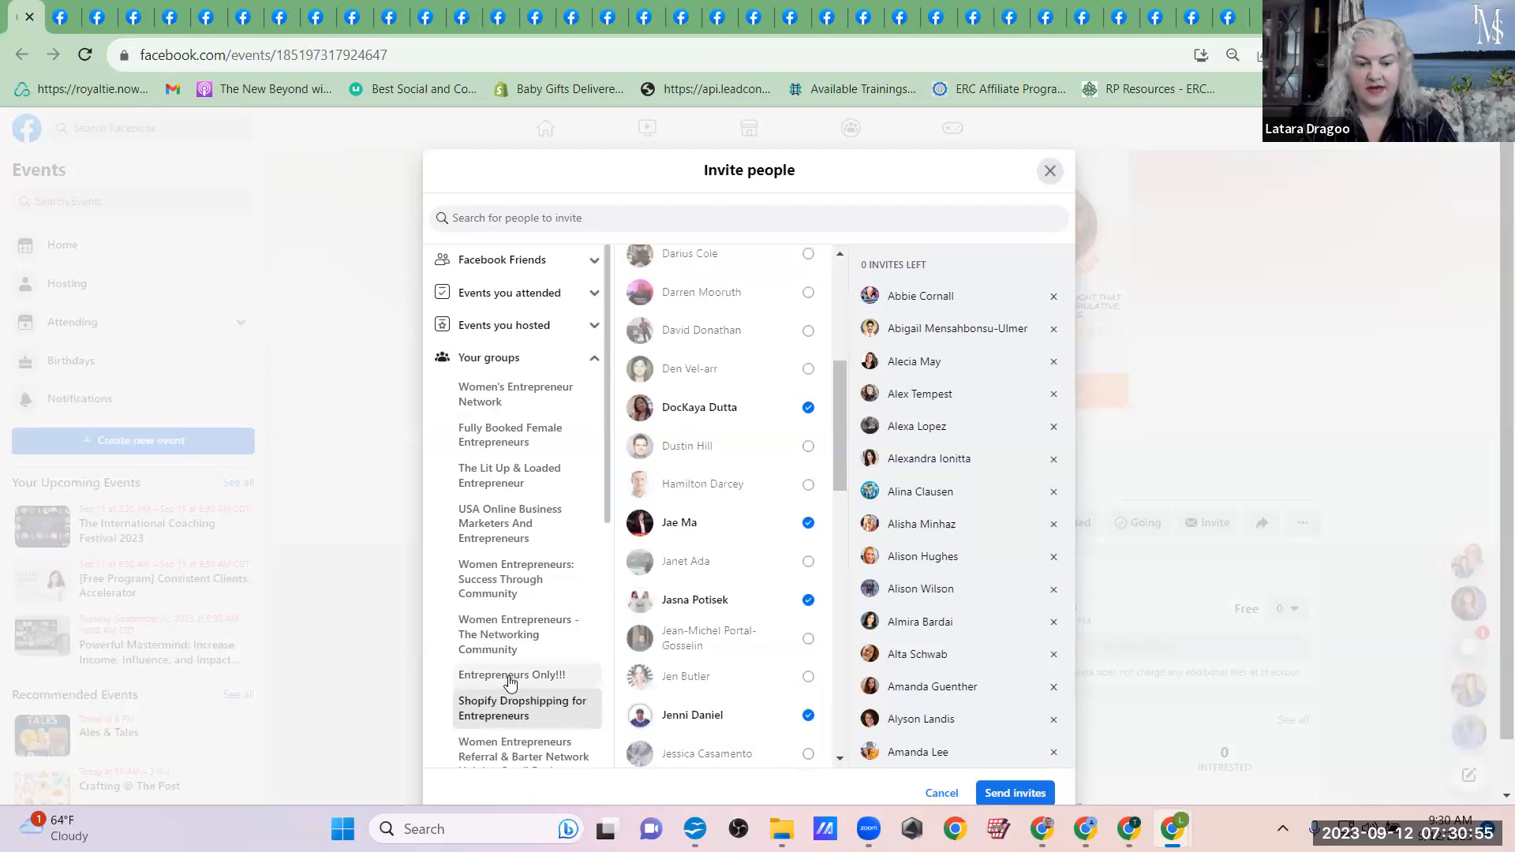
{"action": "left_click", "coordinate": [509, 750]}
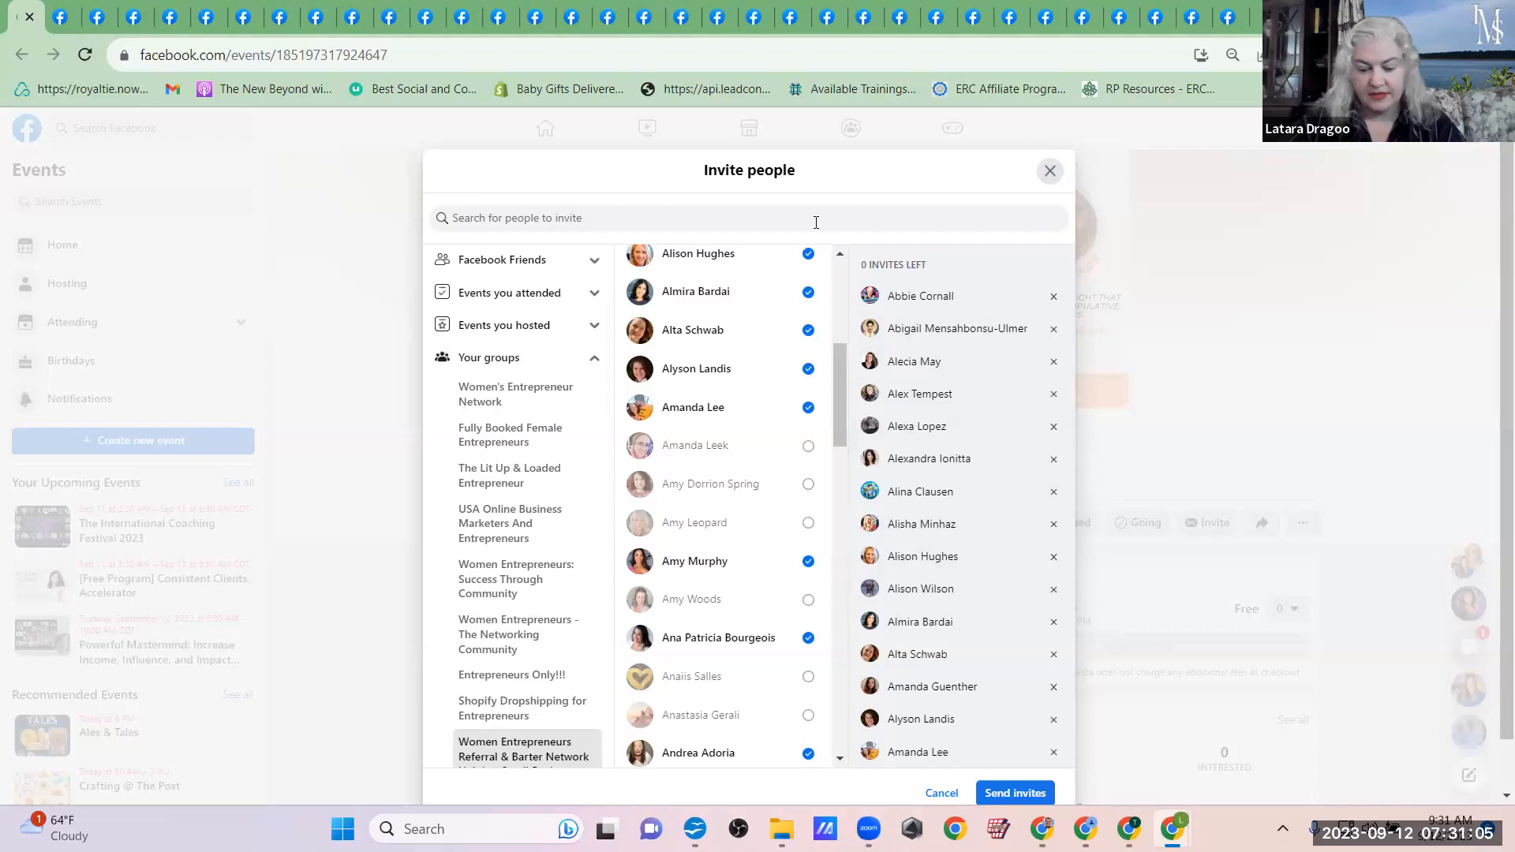
Step: Send the event invitations to all selected group members
{"action": "key", "text": "ctrl+minus"}
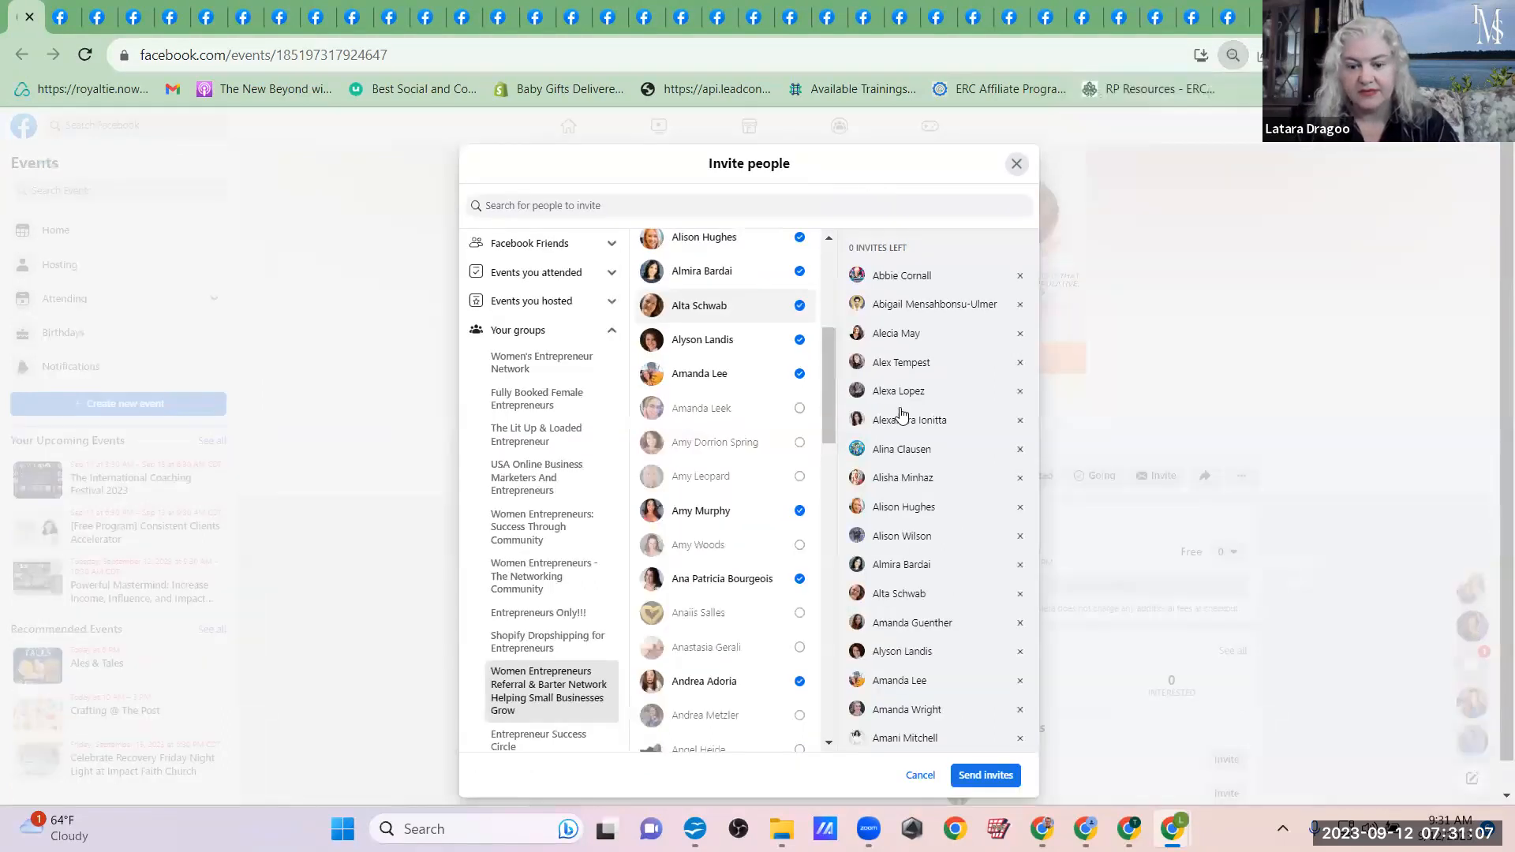
{"action": "left_click", "coordinate": [984, 776]}
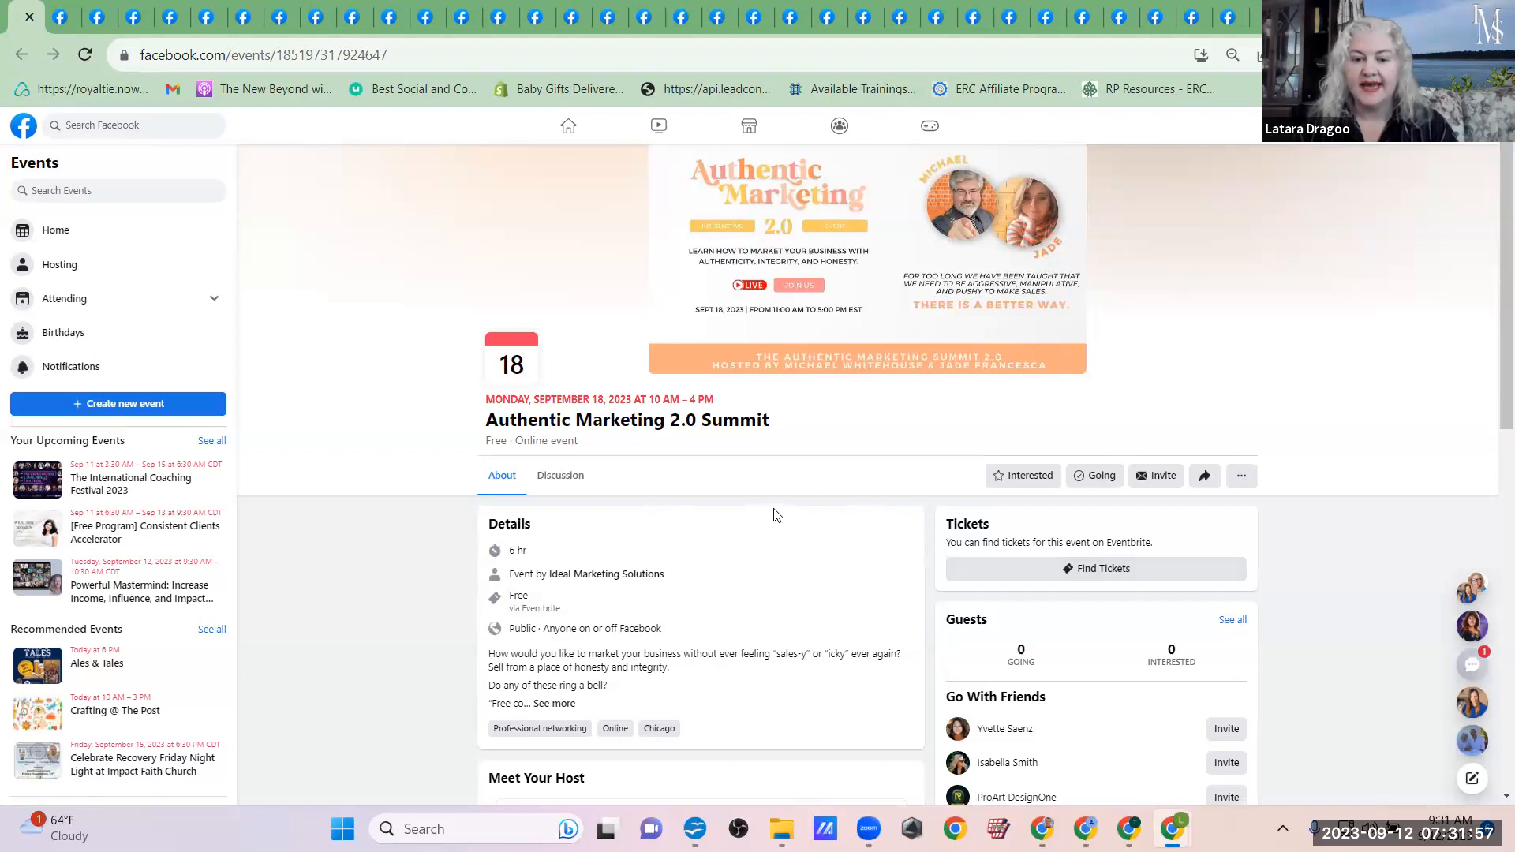
Step: Set the response to the Authentic Marketing 2.0 Summit to Going and check the event's guest list
{"action": "left_click", "coordinate": [1095, 481]}
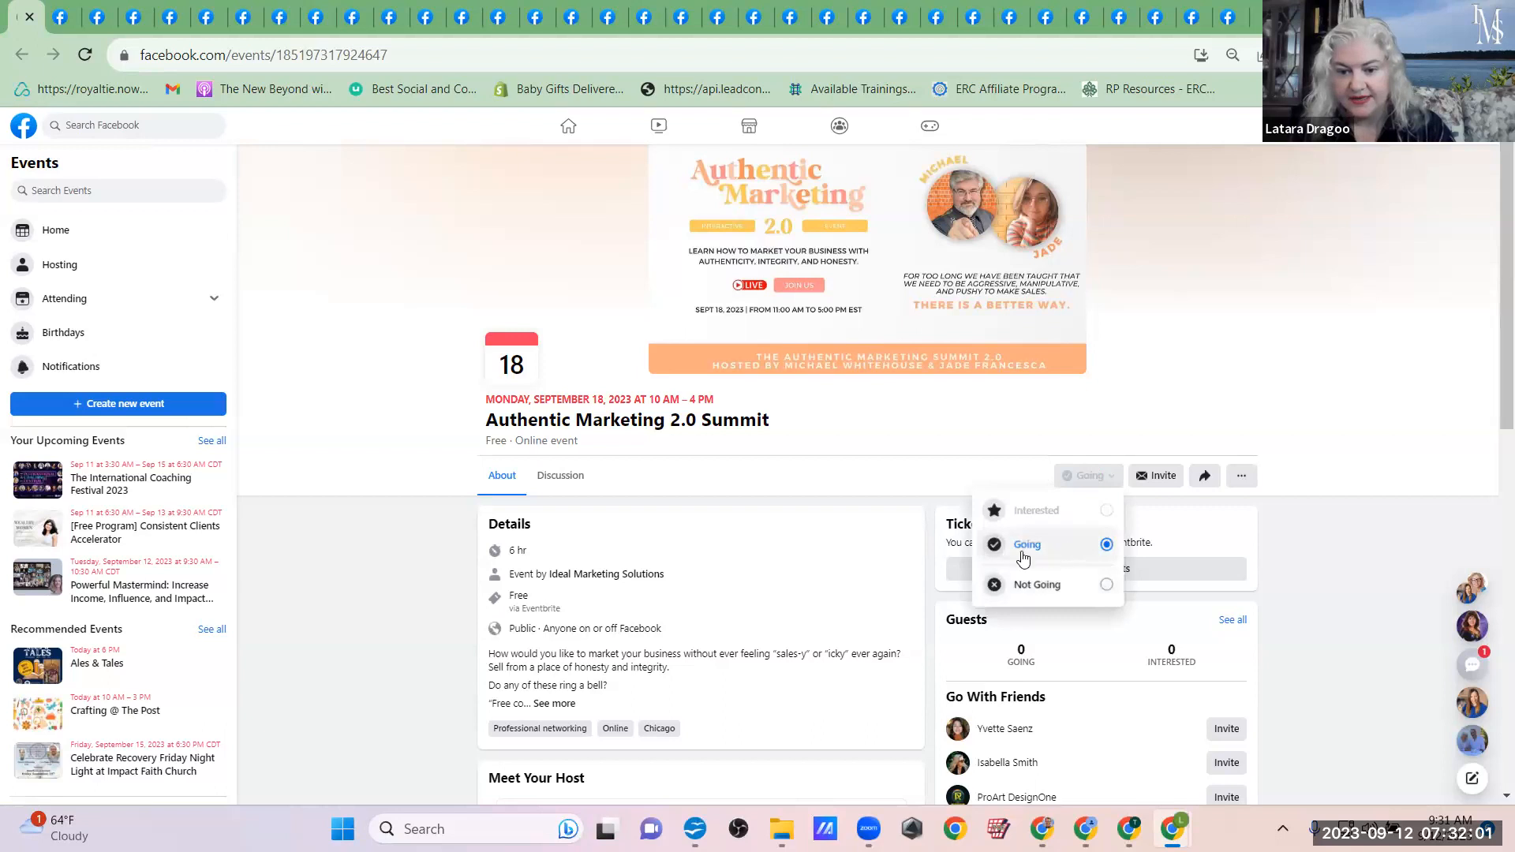
{"action": "left_click", "coordinate": [810, 499]}
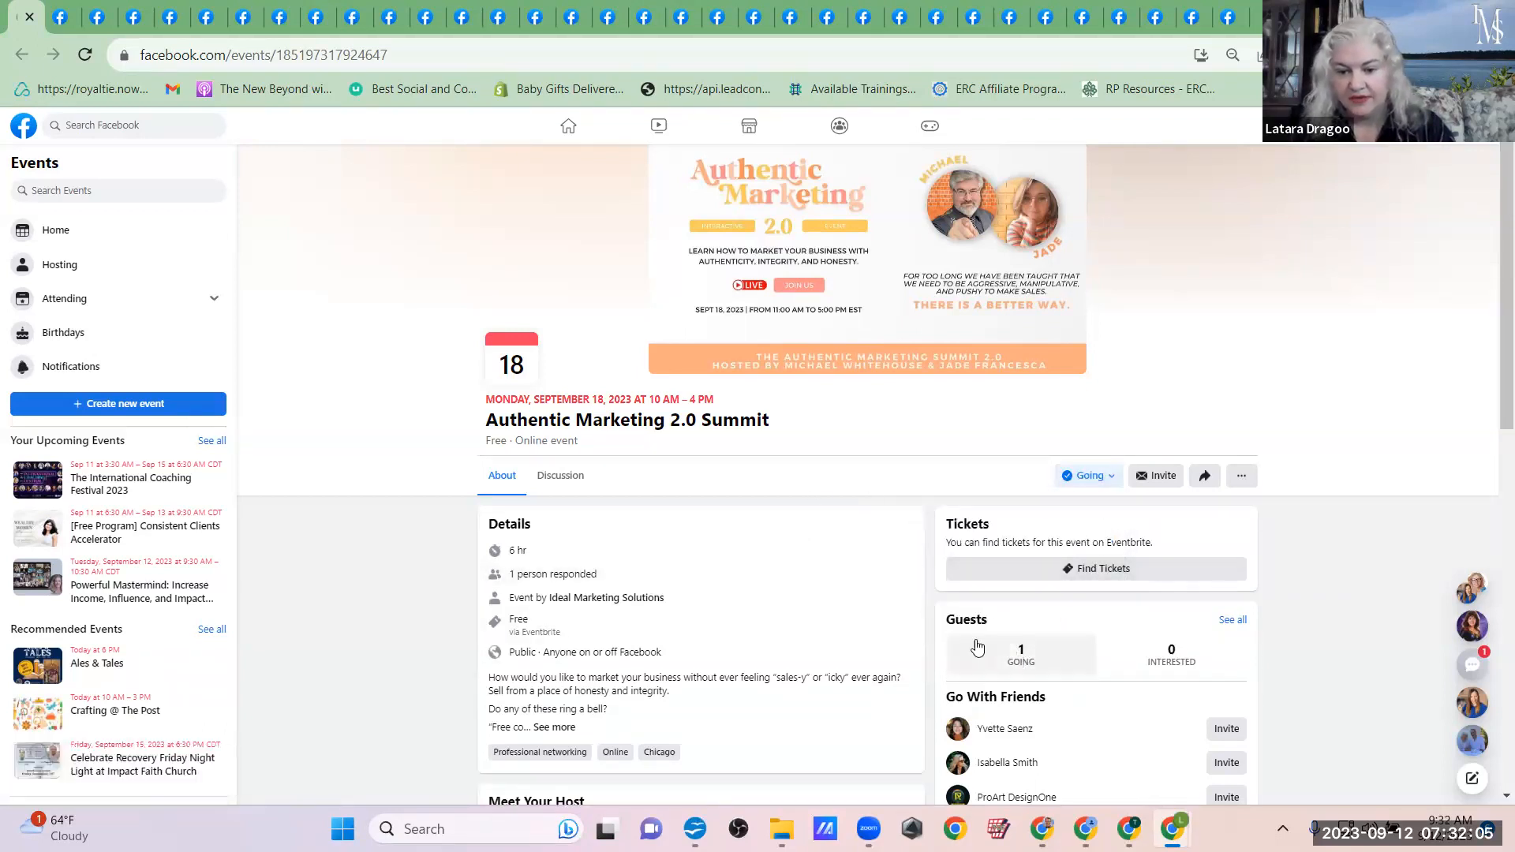
{"action": "left_click", "coordinate": [1000, 677]}
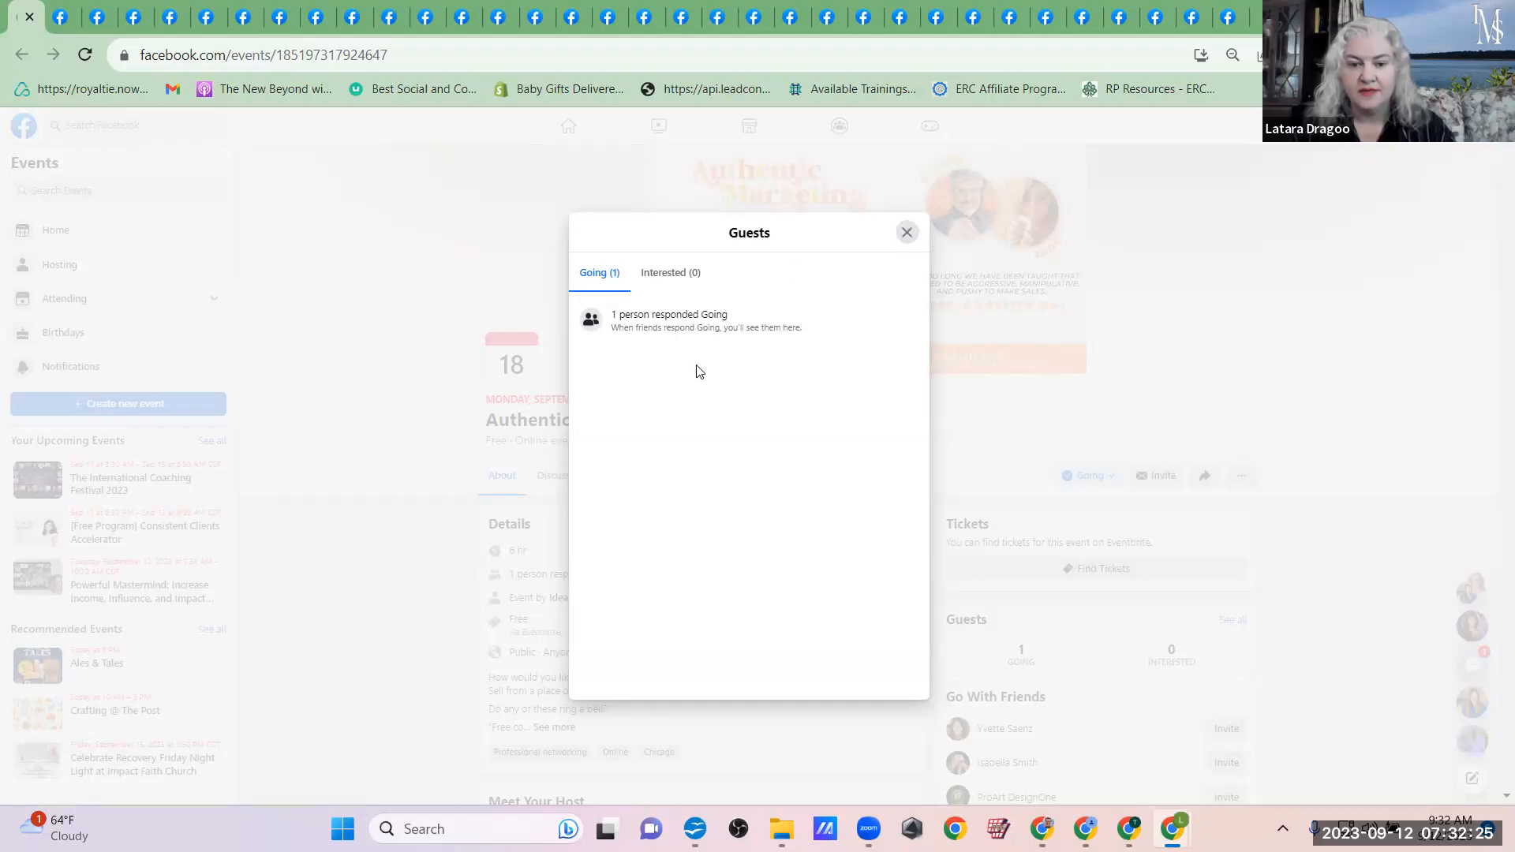
{"action": "left_click", "coordinate": [906, 234]}
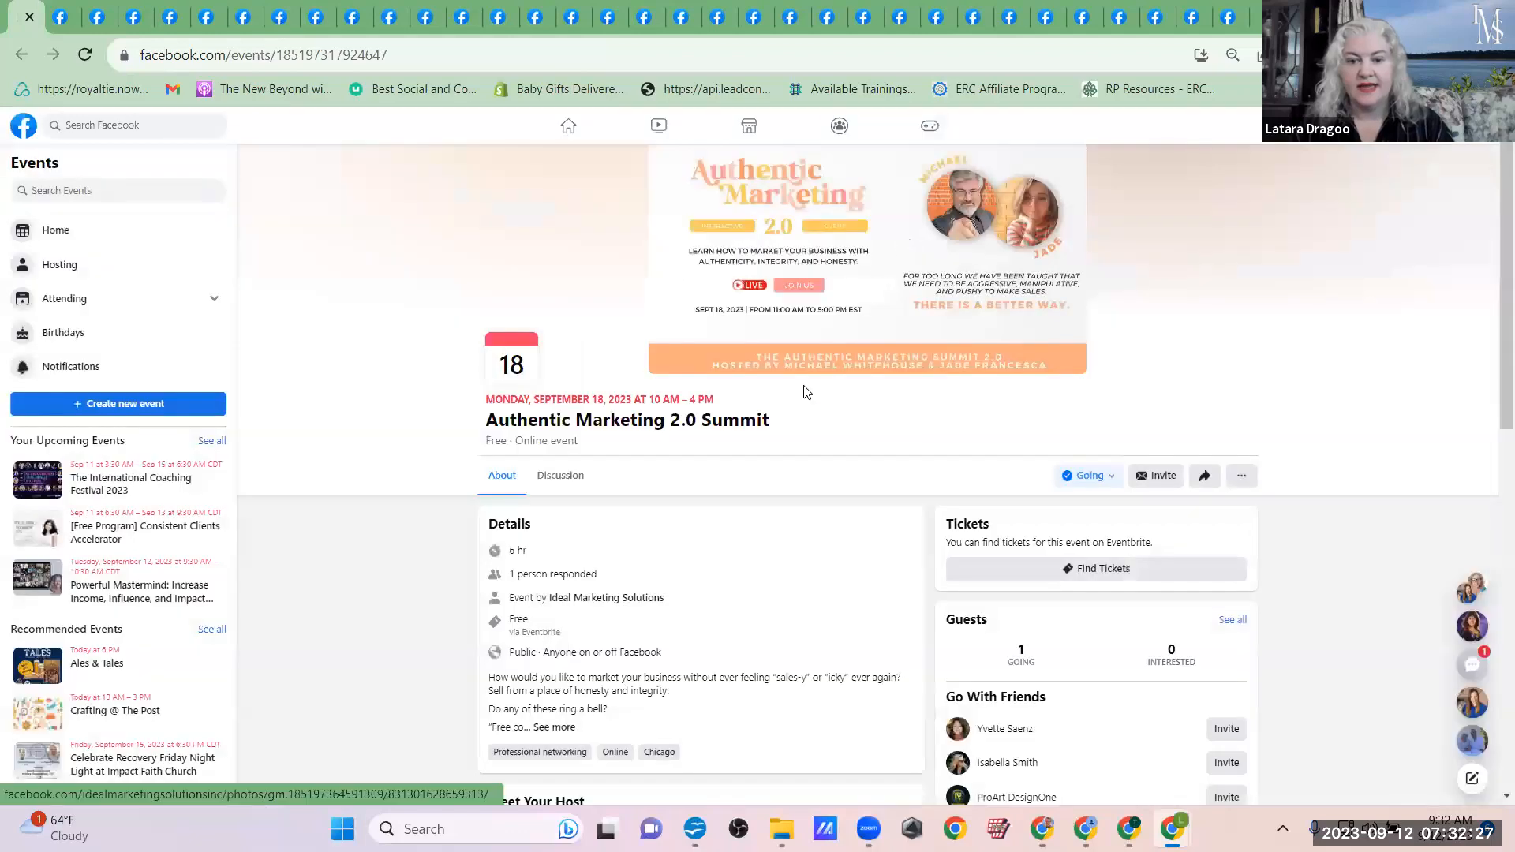